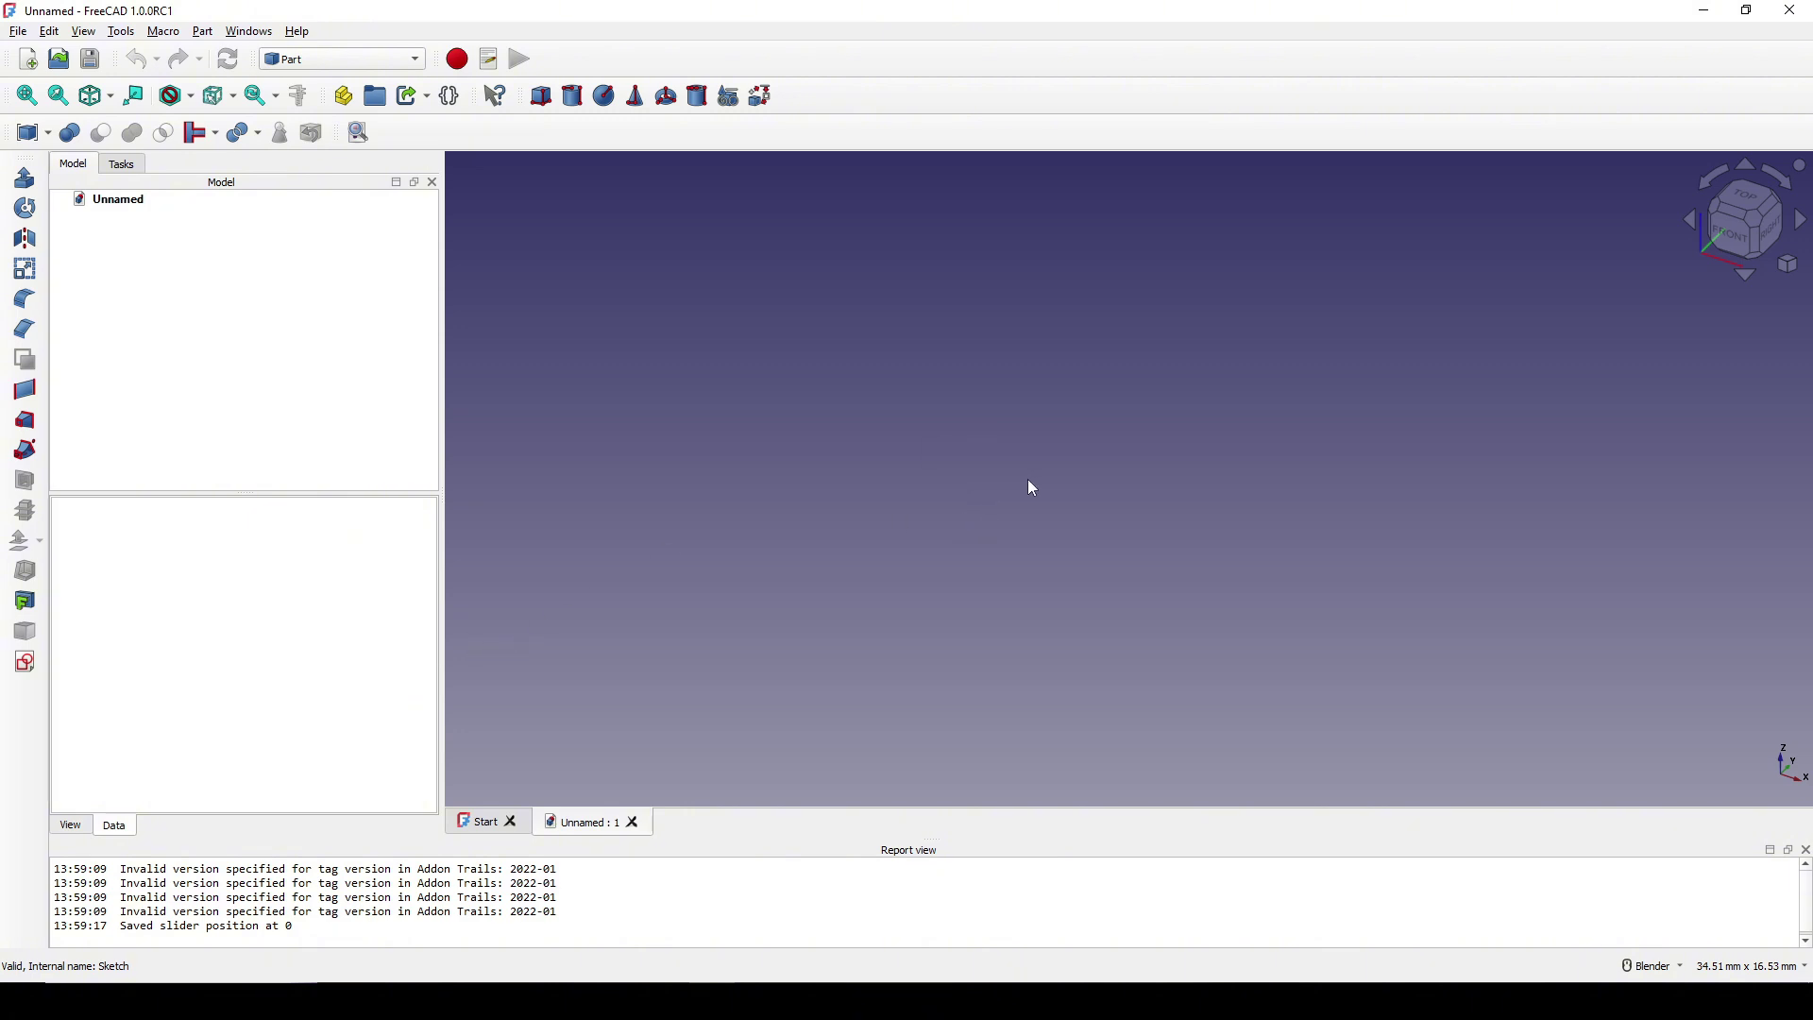
Step: Create a new sketch on the XY plane and draw a horizontal slot from the origin along the X axis
left_click(25, 661)
left_click(868, 581)
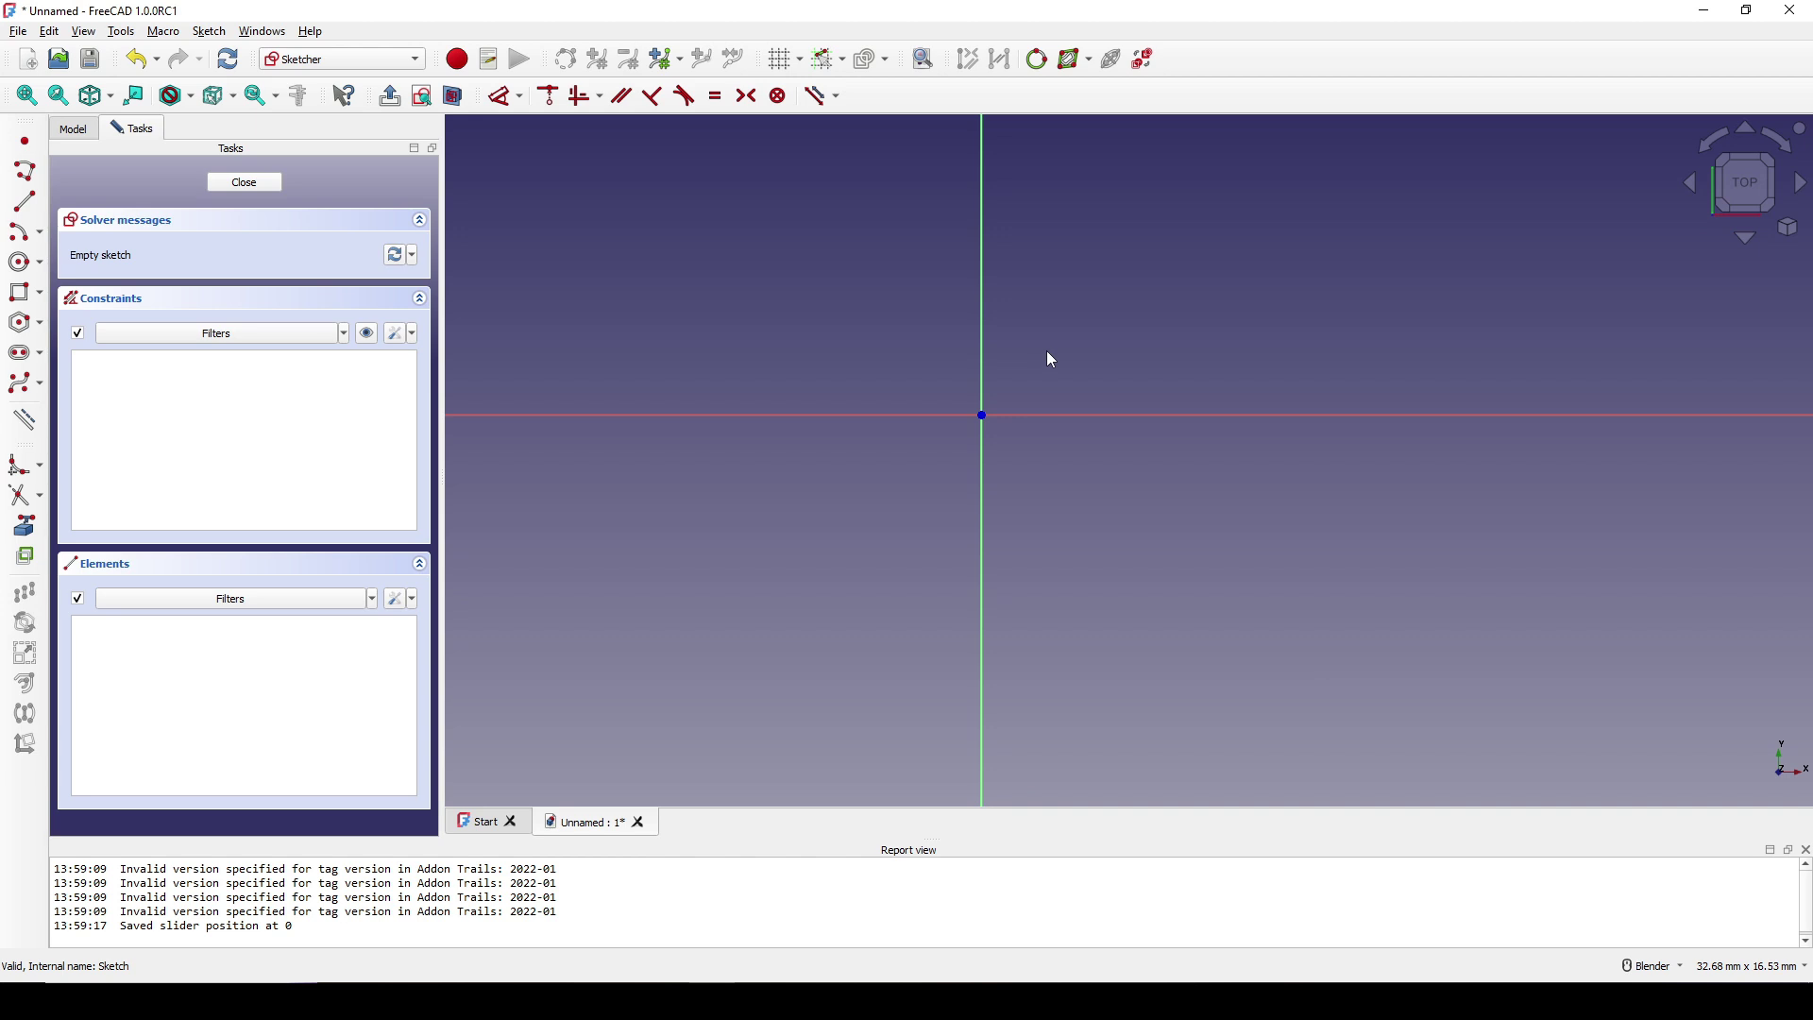
left_click(21, 352)
left_click(799, 416)
left_click(1155, 415)
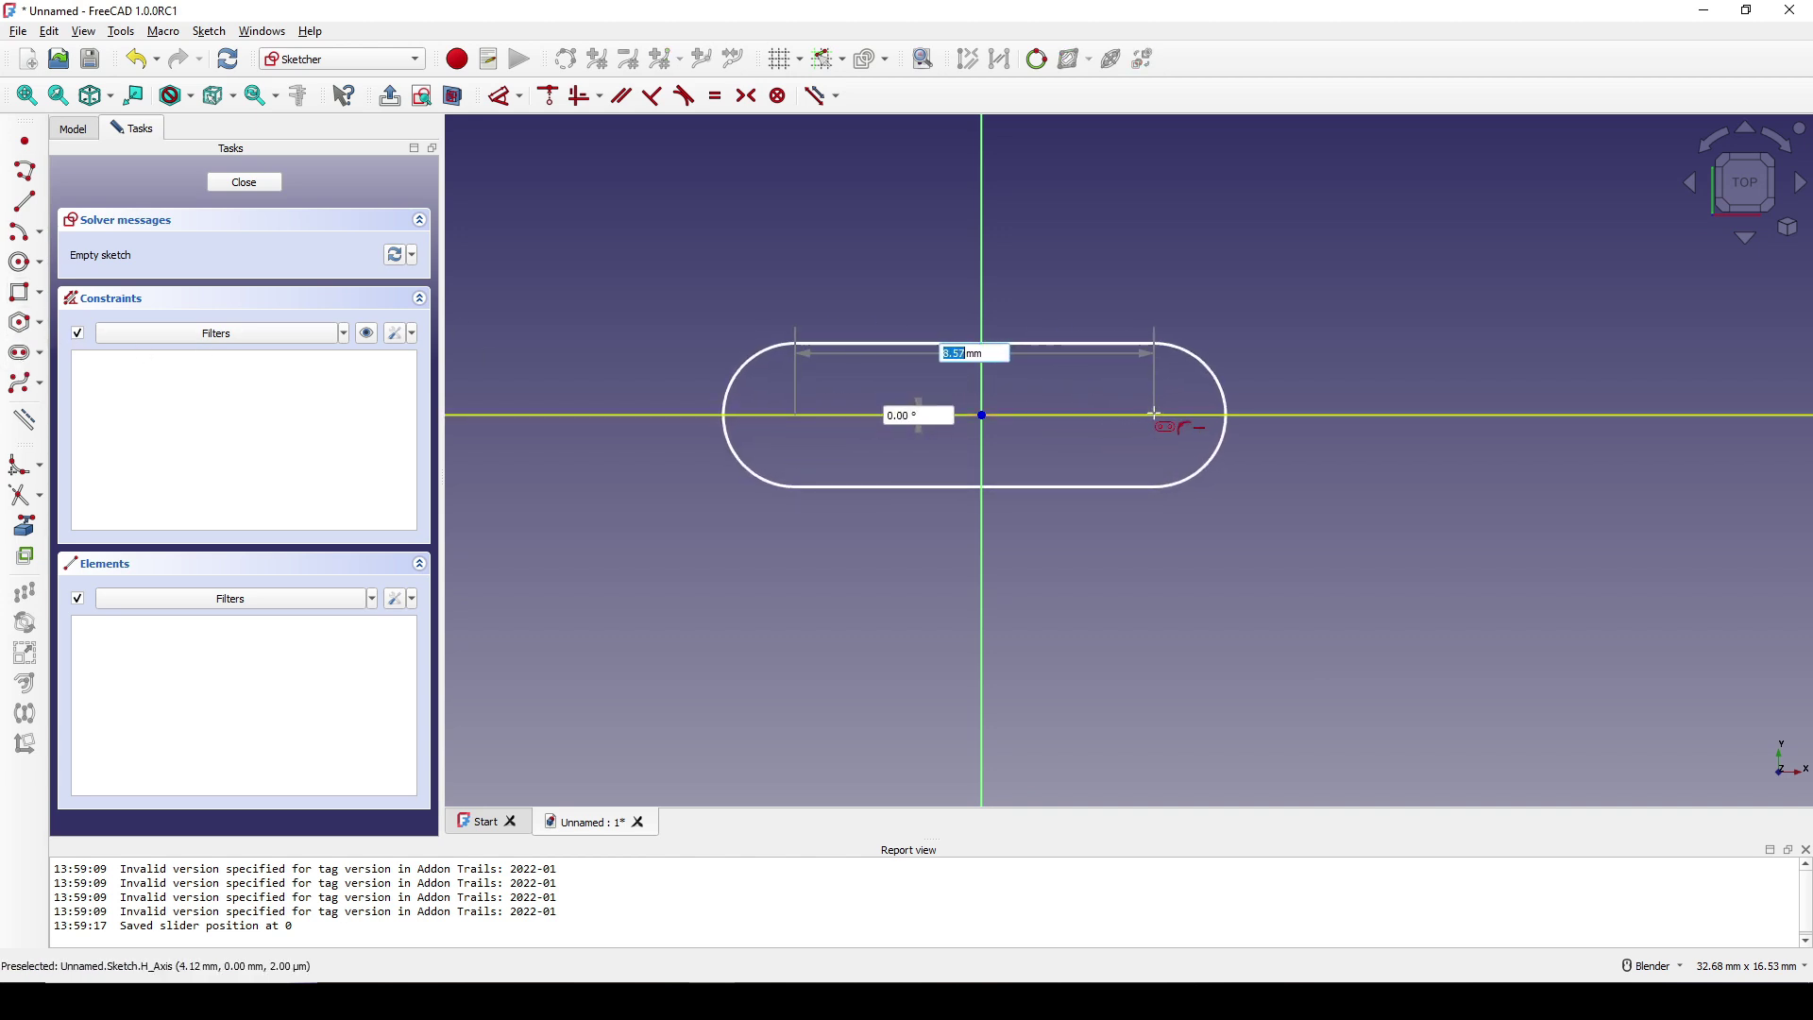
left_click(1162, 307)
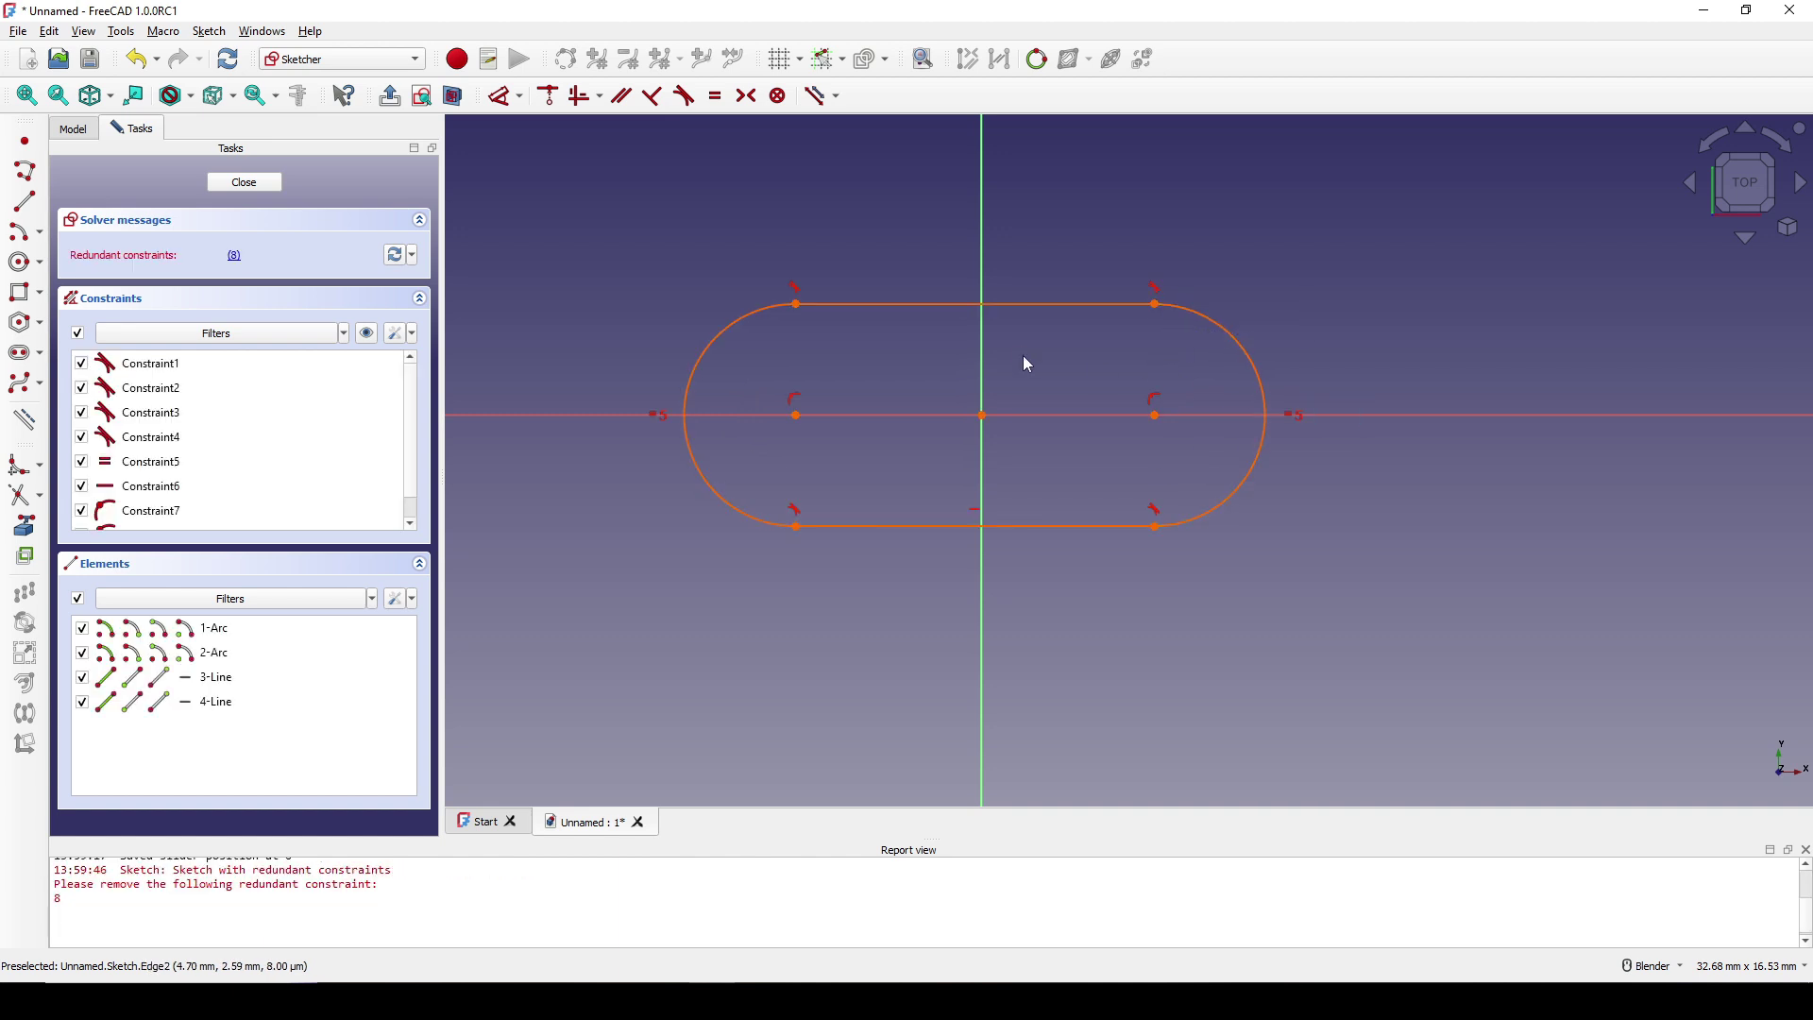
Step: Delete the redundant Constraint8 so the slot sketch solves with 3 degrees of freedom
middle_click_drag(1023, 355, 1024, 383, "shift")
scroll(1023, 383, "up", 2)
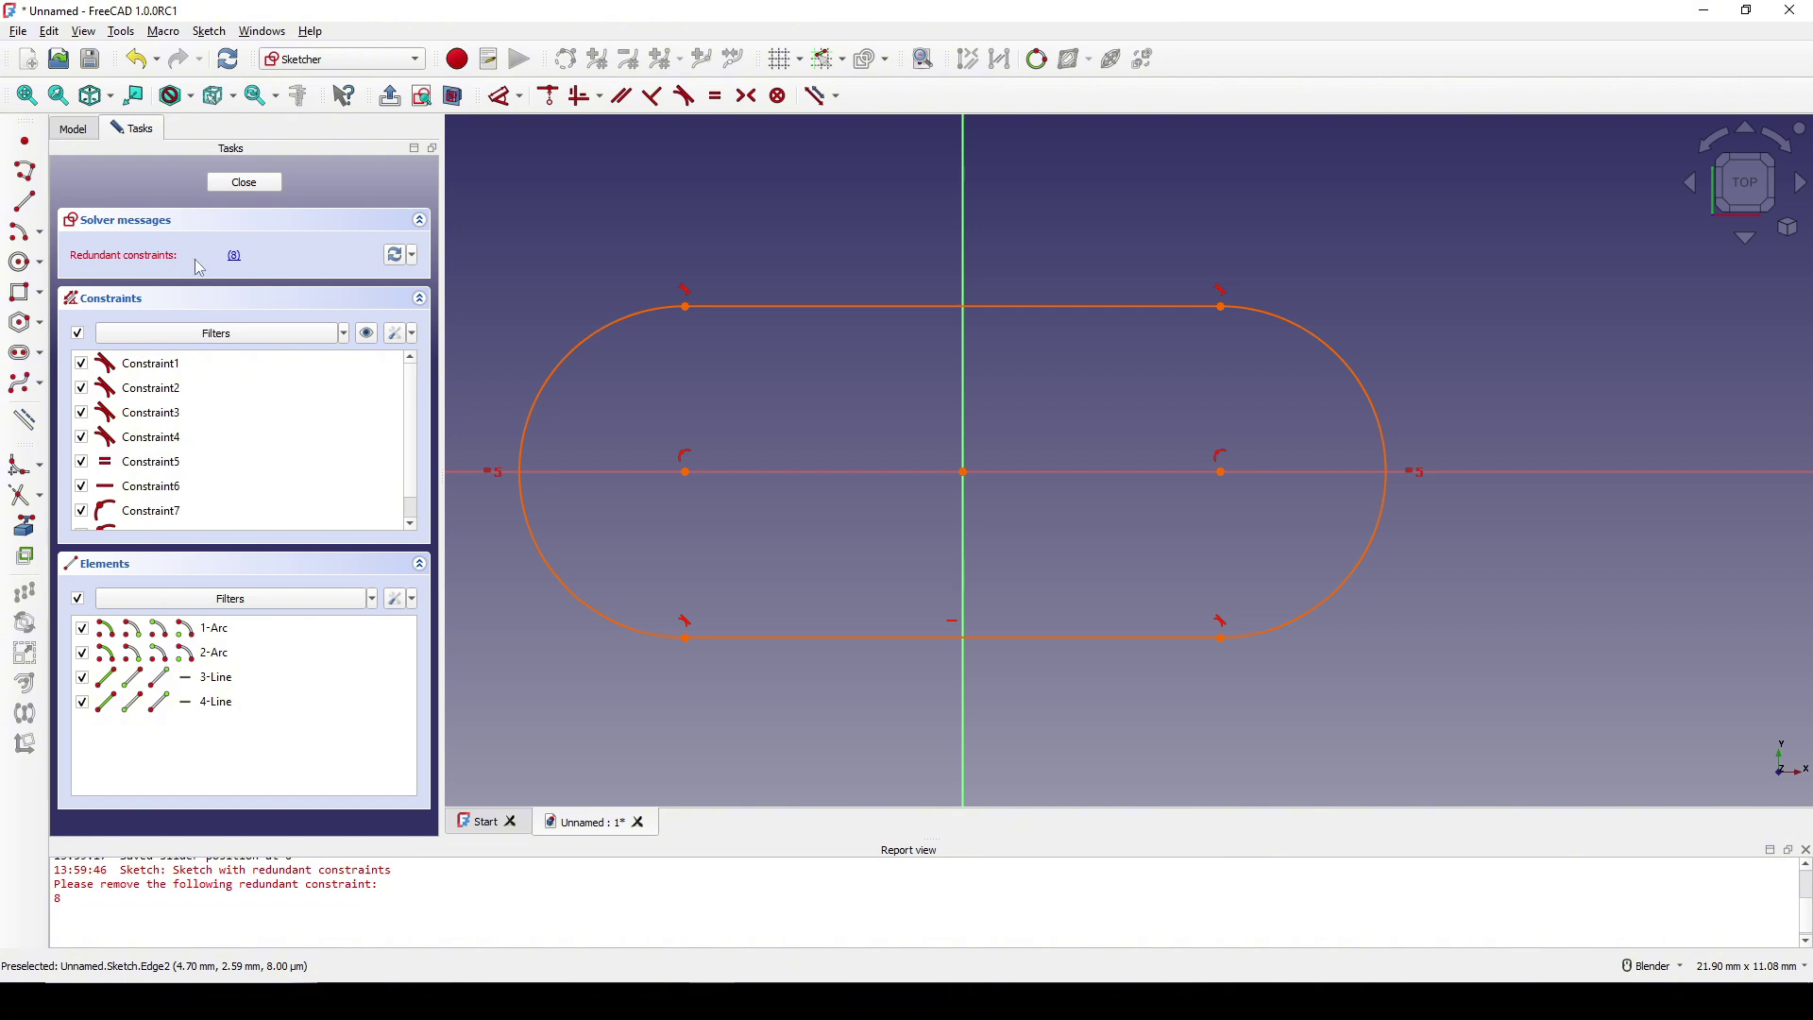
left_click(236, 264)
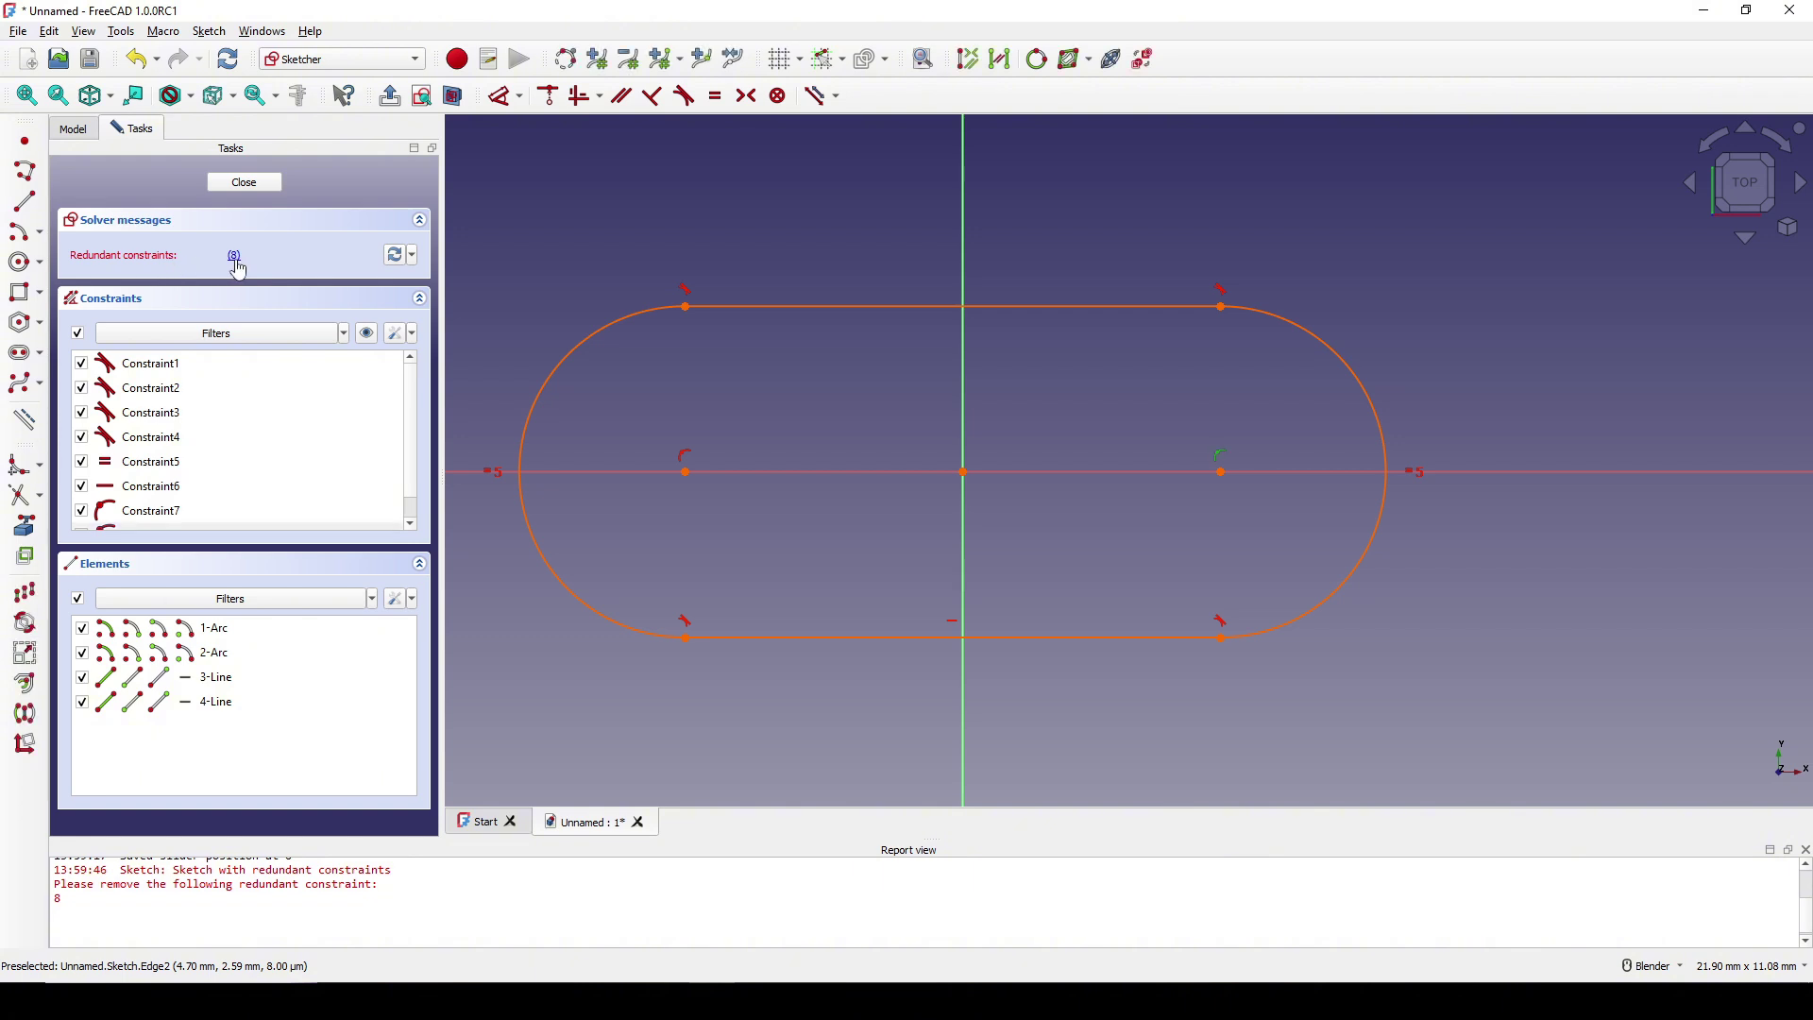
scroll(198, 427, "down", 1)
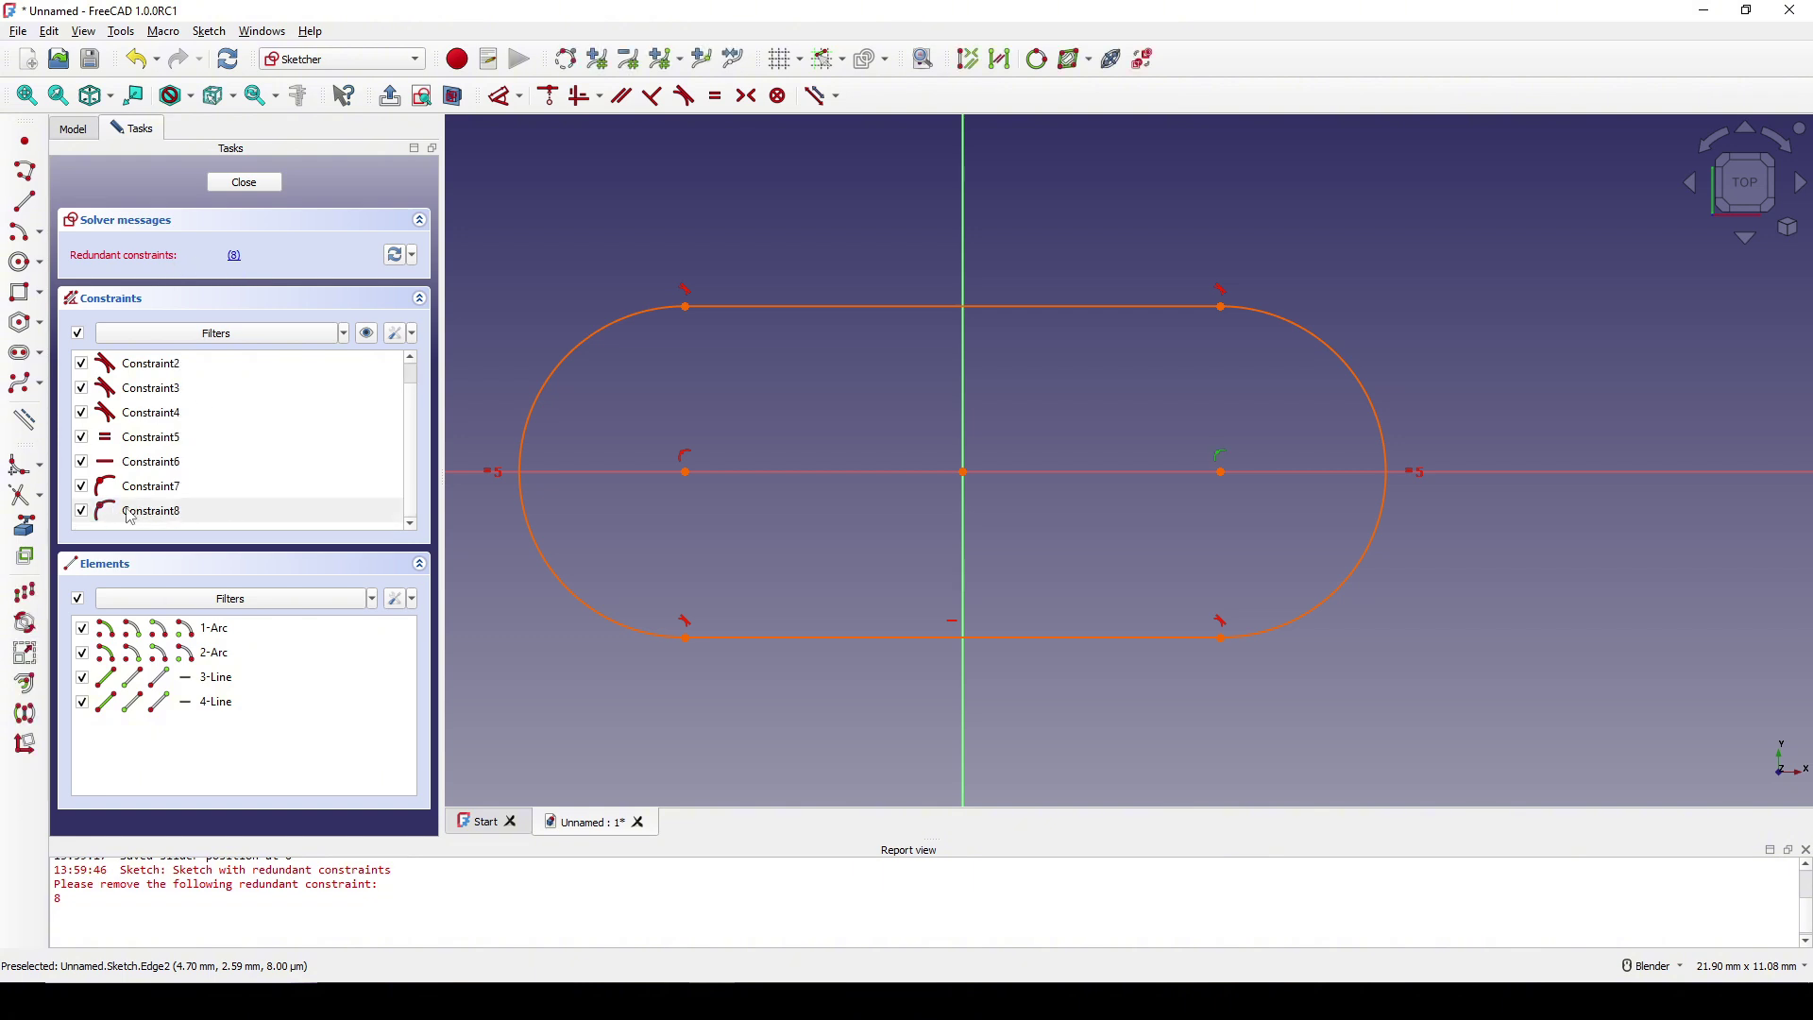
left_click(190, 518)
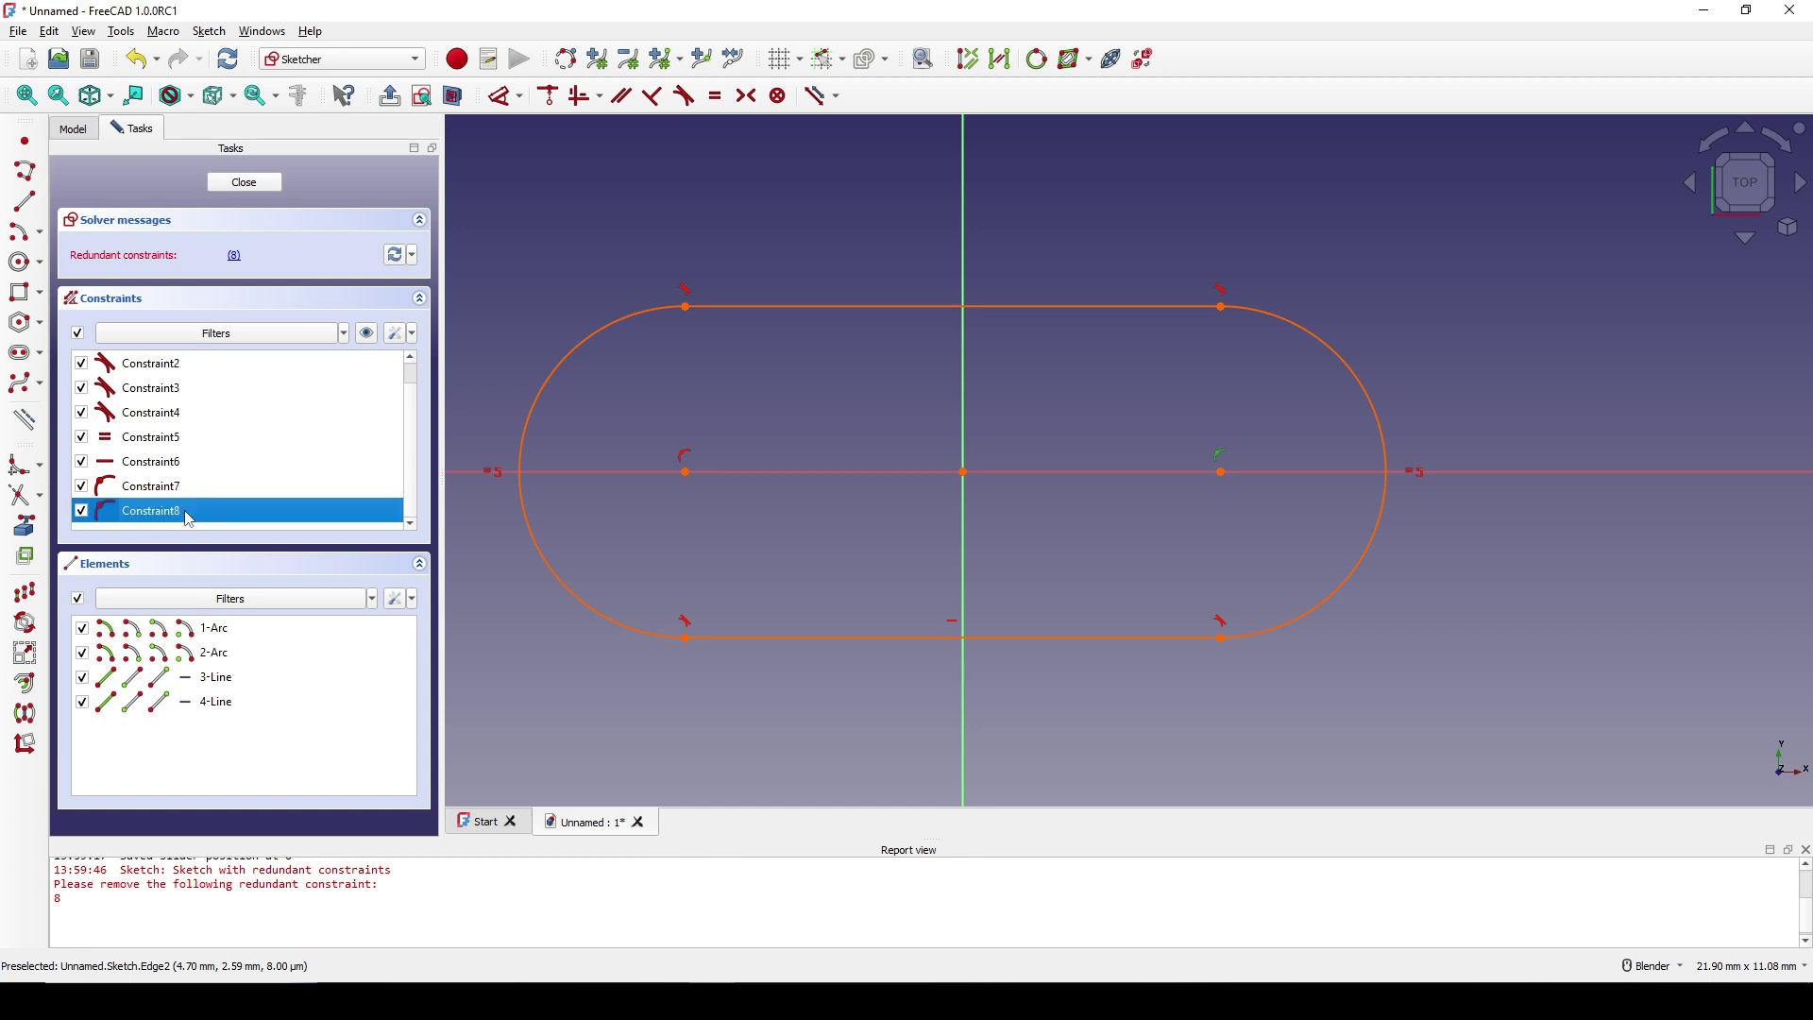
key("Delete")
scroll(630, 378, "down", 2)
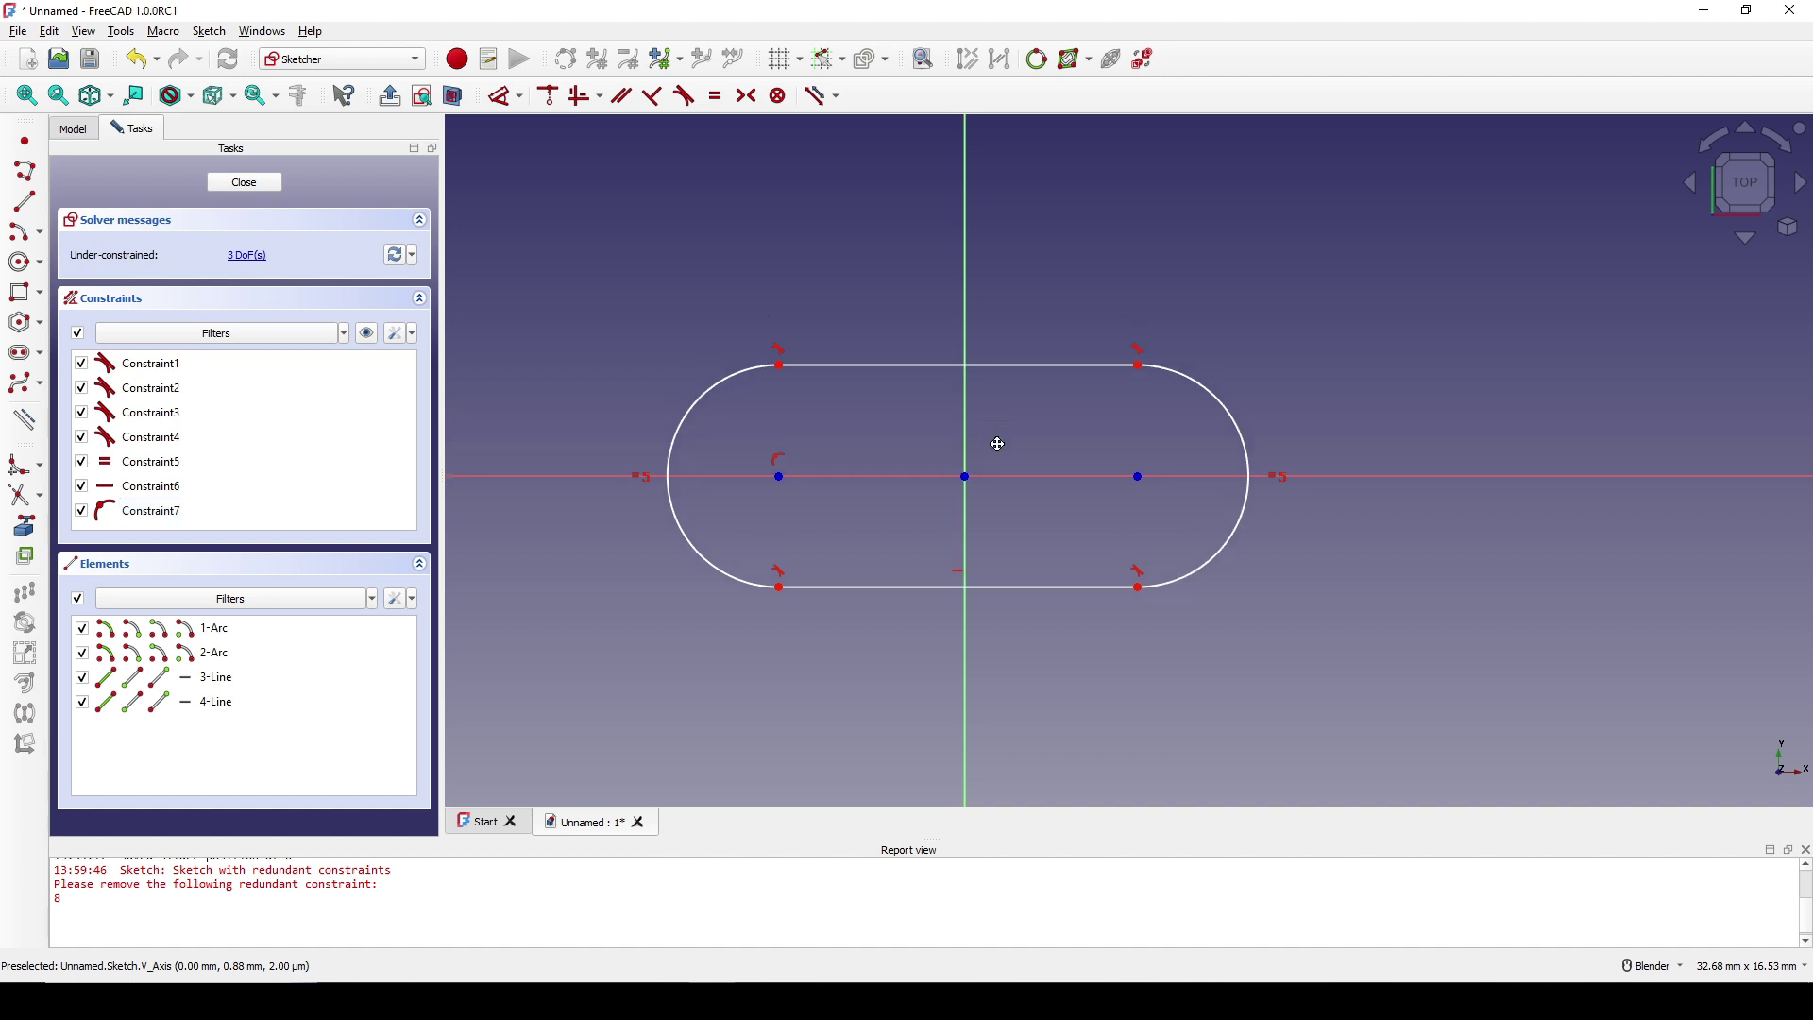
Step: Give the slot's left arc a 15 mm radius dimension
left_click(697, 424)
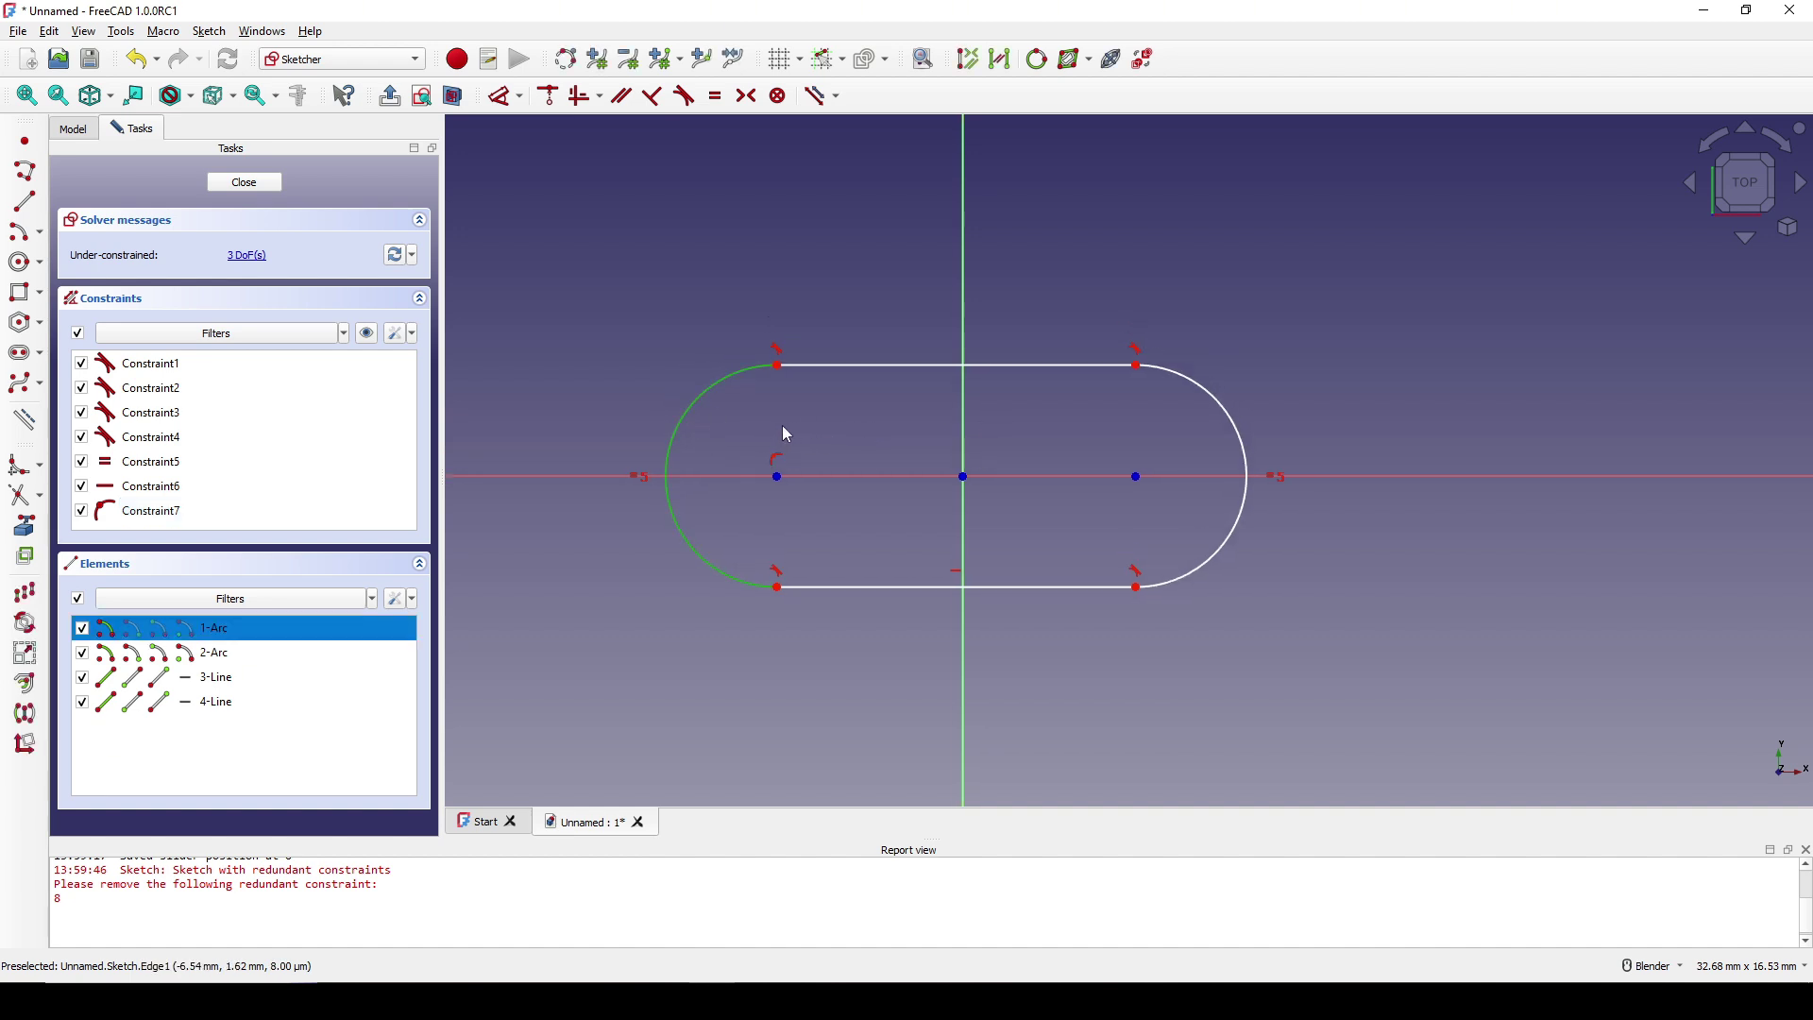
key("d")
left_click(565, 247)
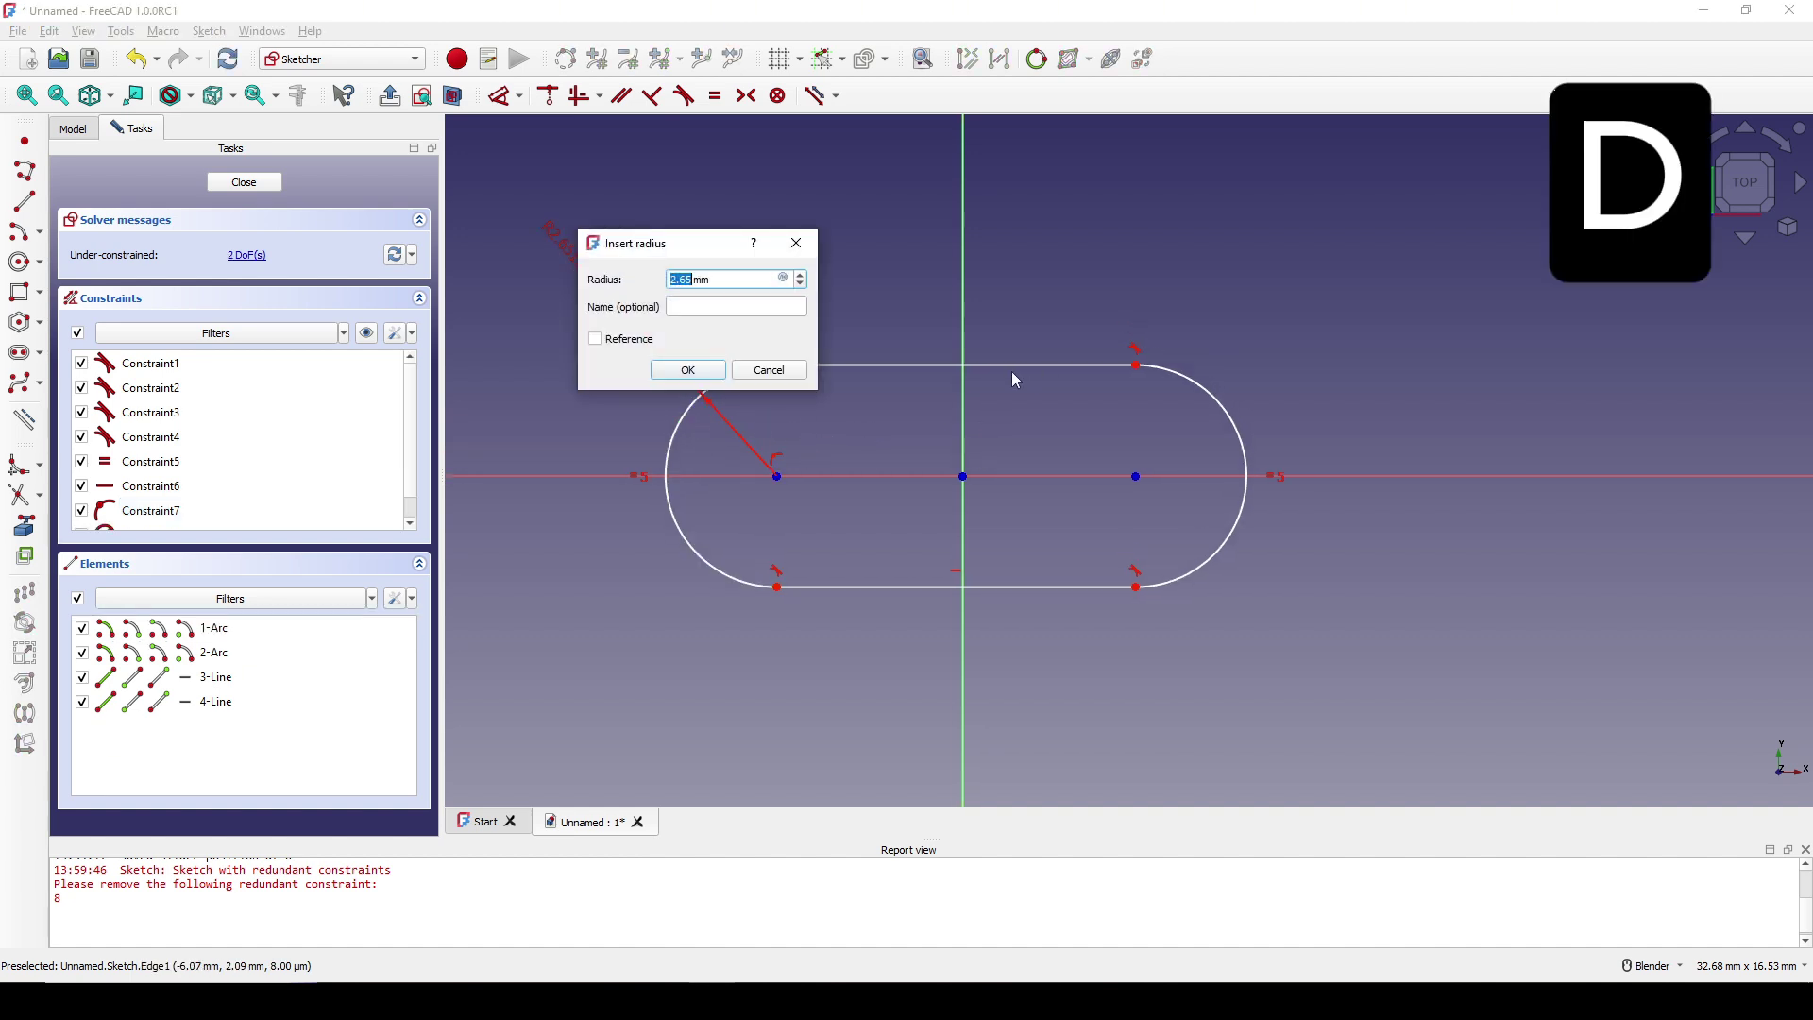
type("15")
key("Return")
scroll(1013, 374, "down", 5)
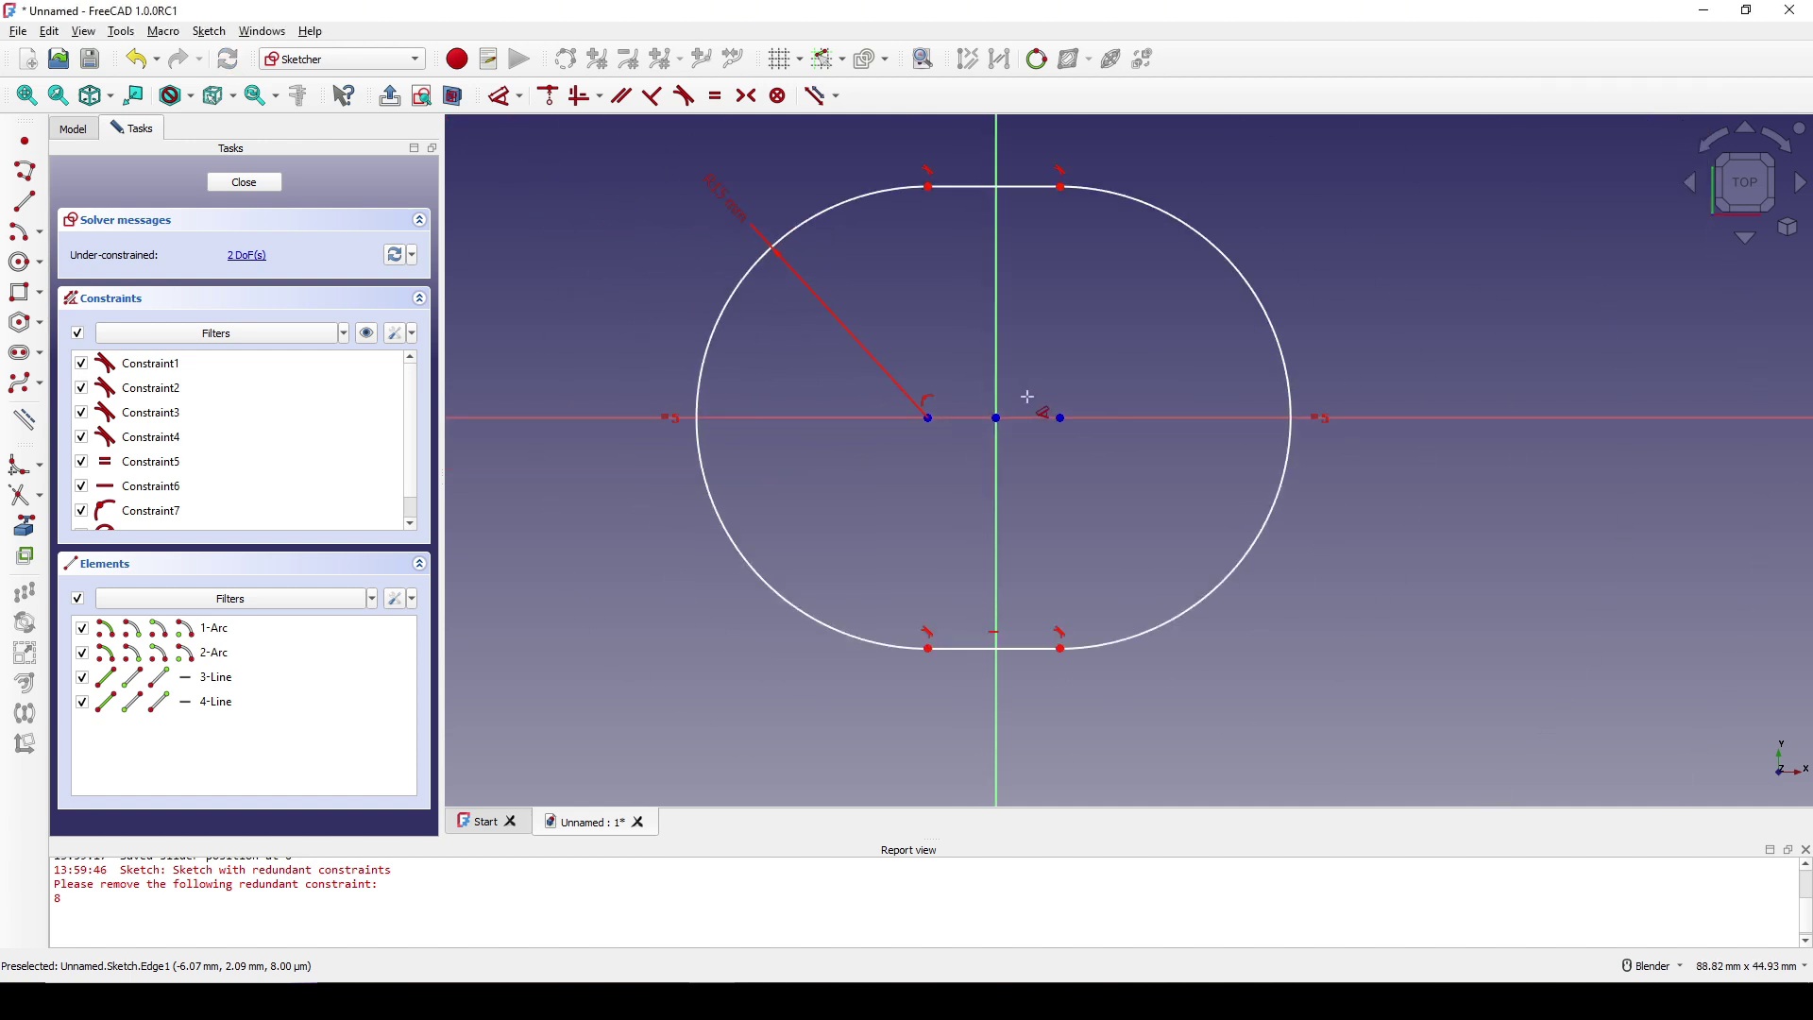
scroll(1027, 397, "down", 1)
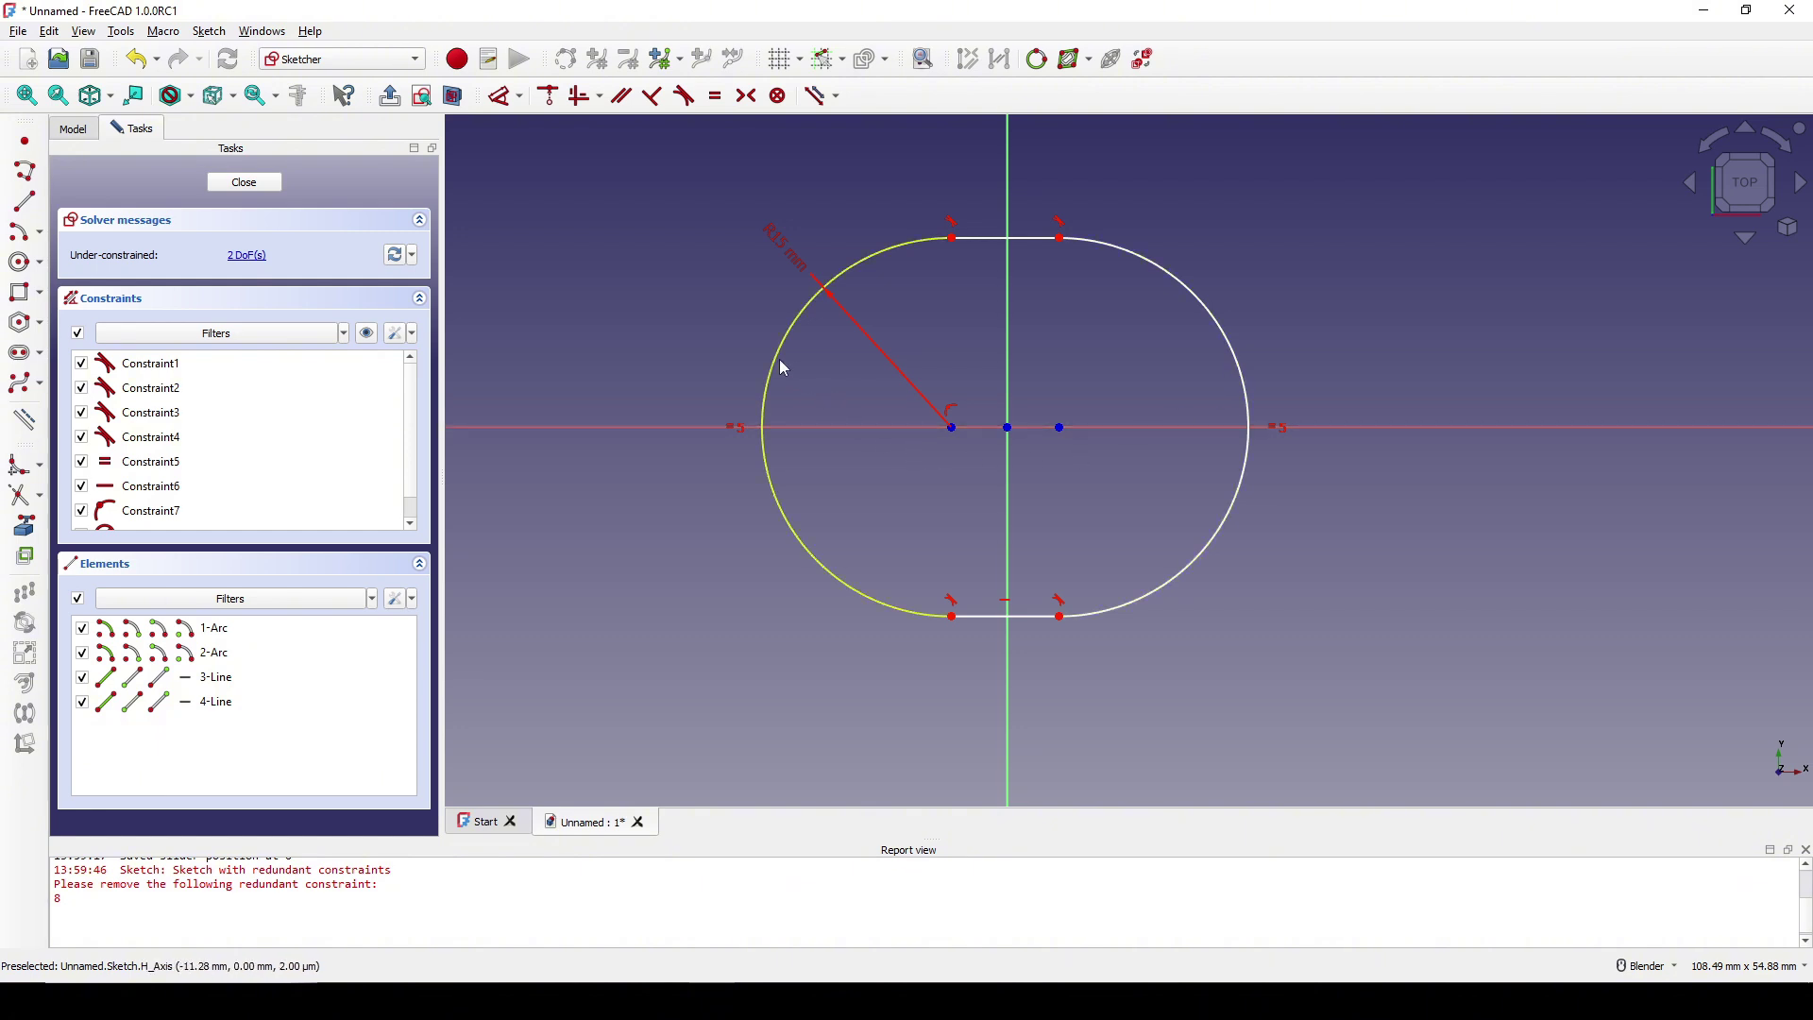
Step: Delete the equal constraint between the arcs and the bottom line's horizontal constraint
left_click(742, 429)
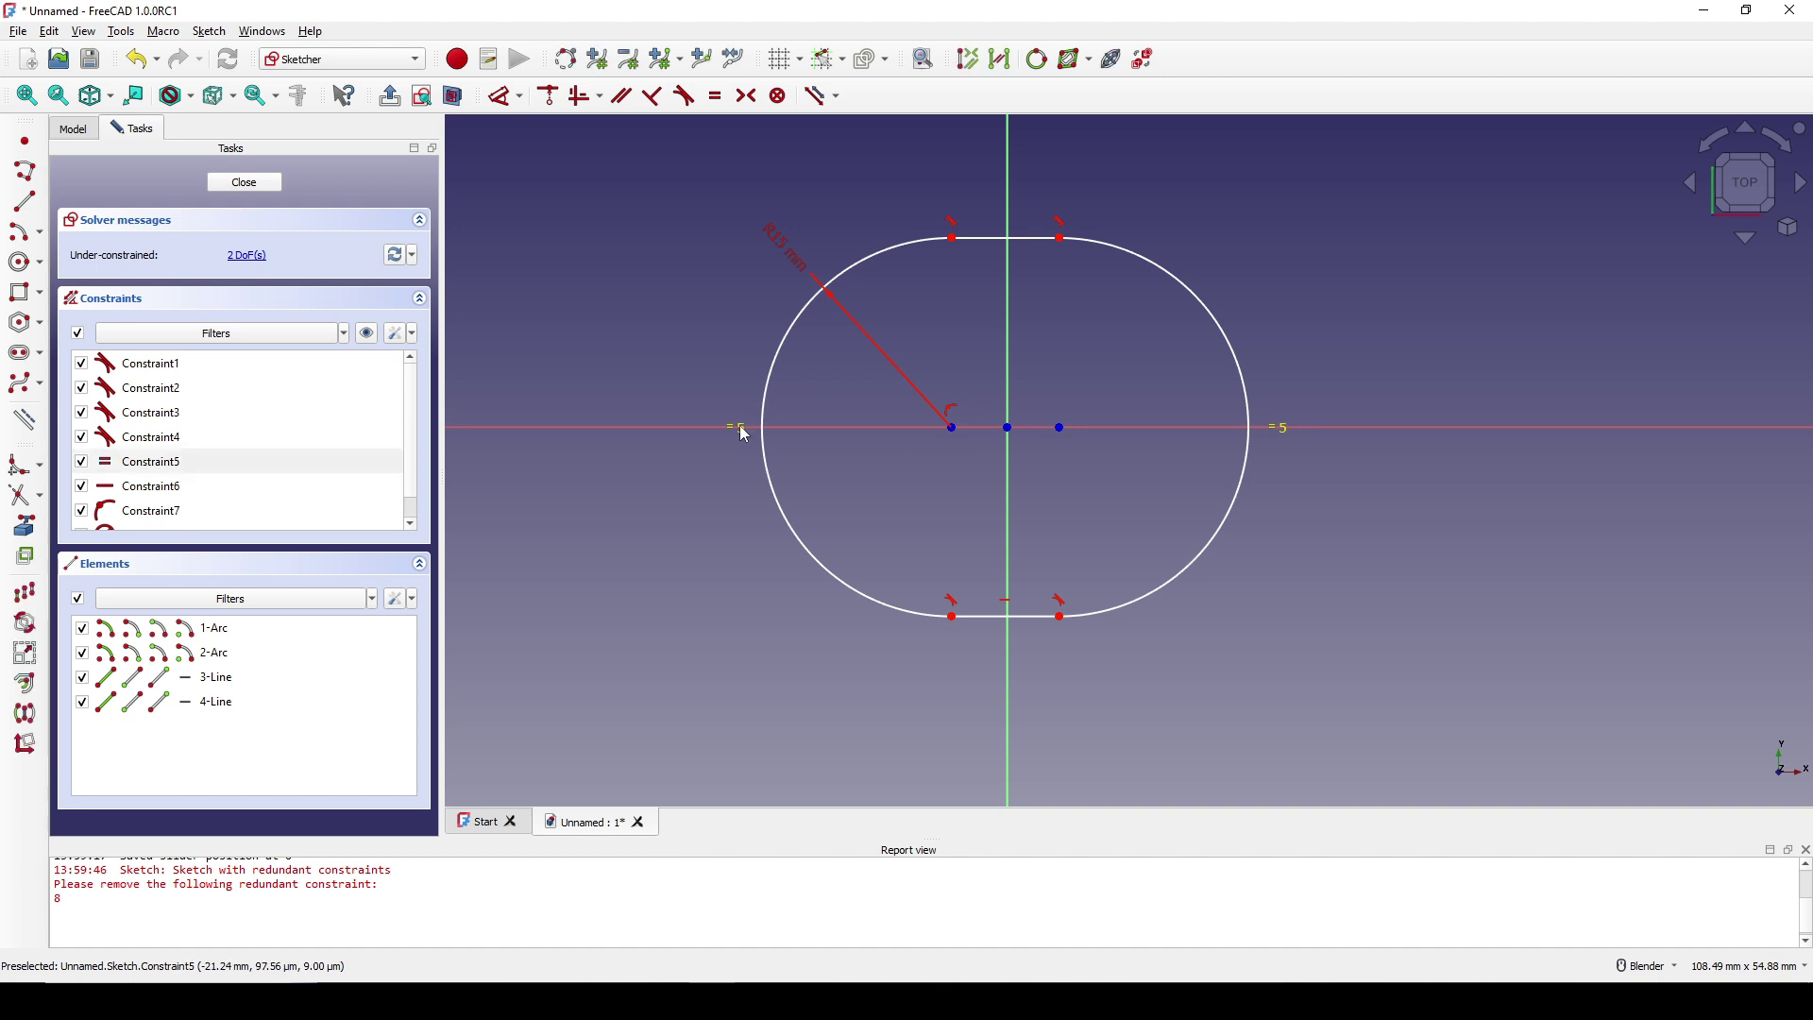
left_click(1009, 605)
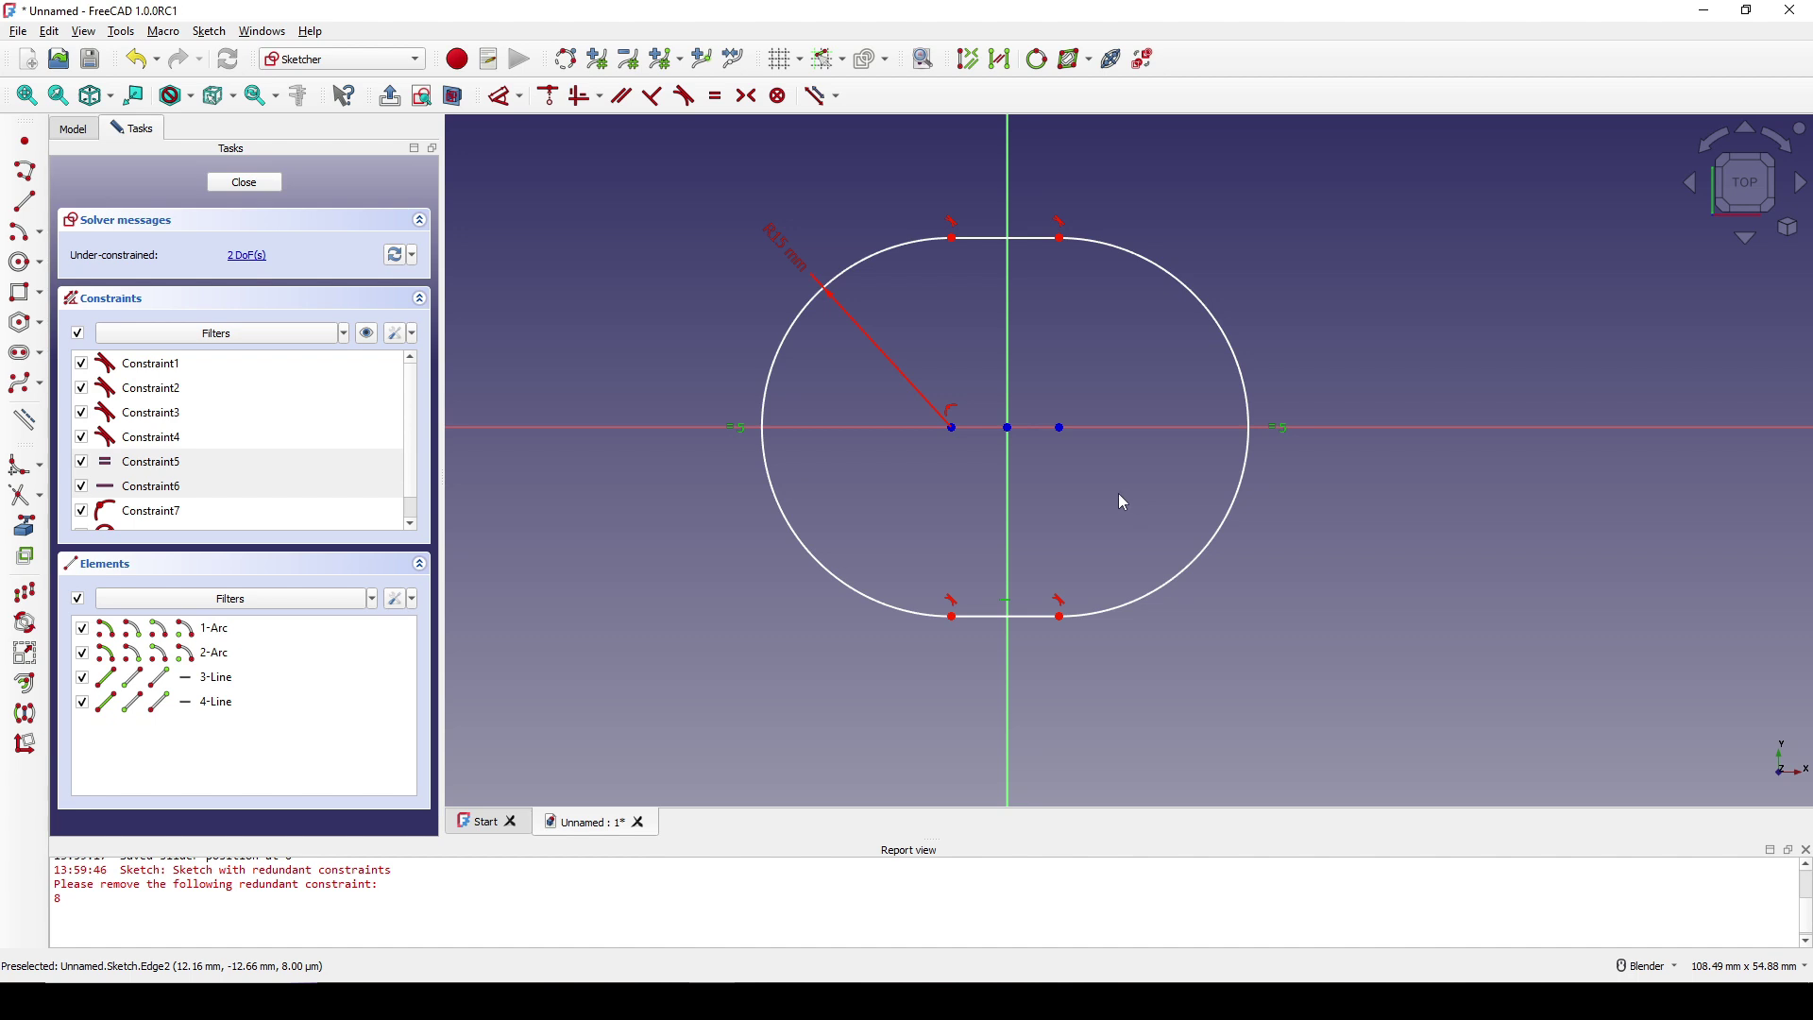
key("Delete")
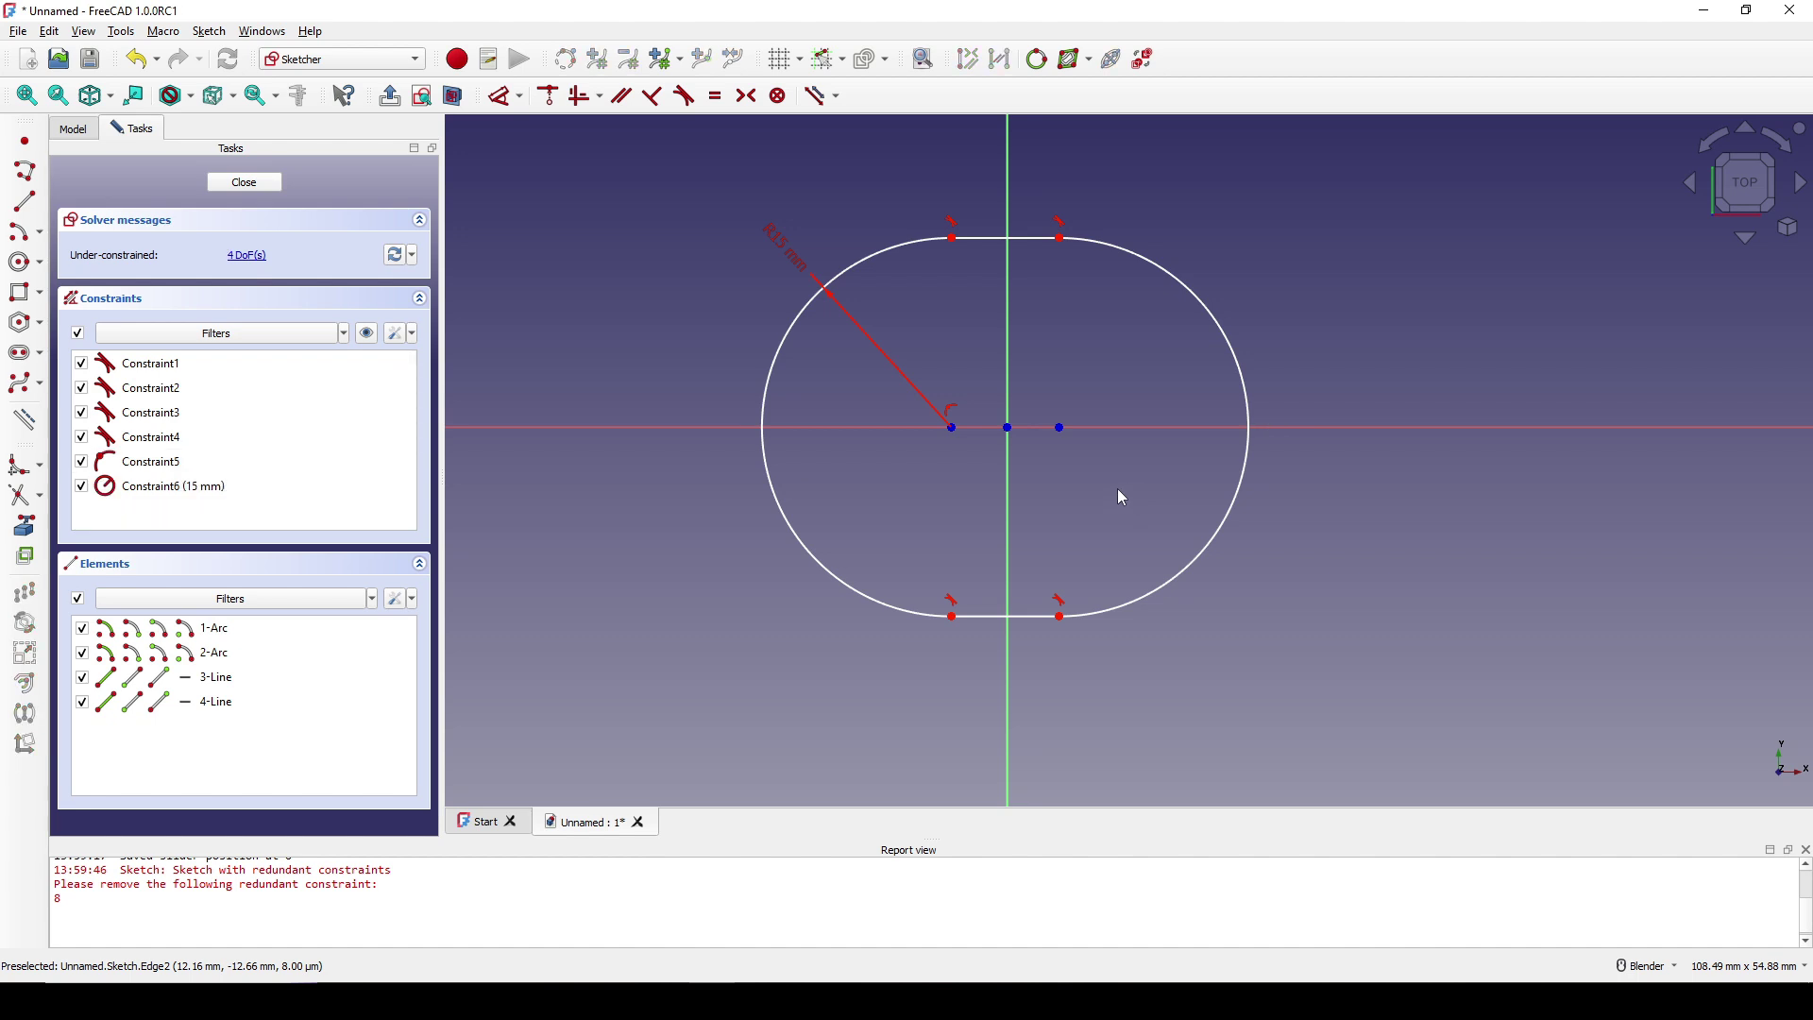
middle_click_drag(1126, 386, 1113, 374, "shift")
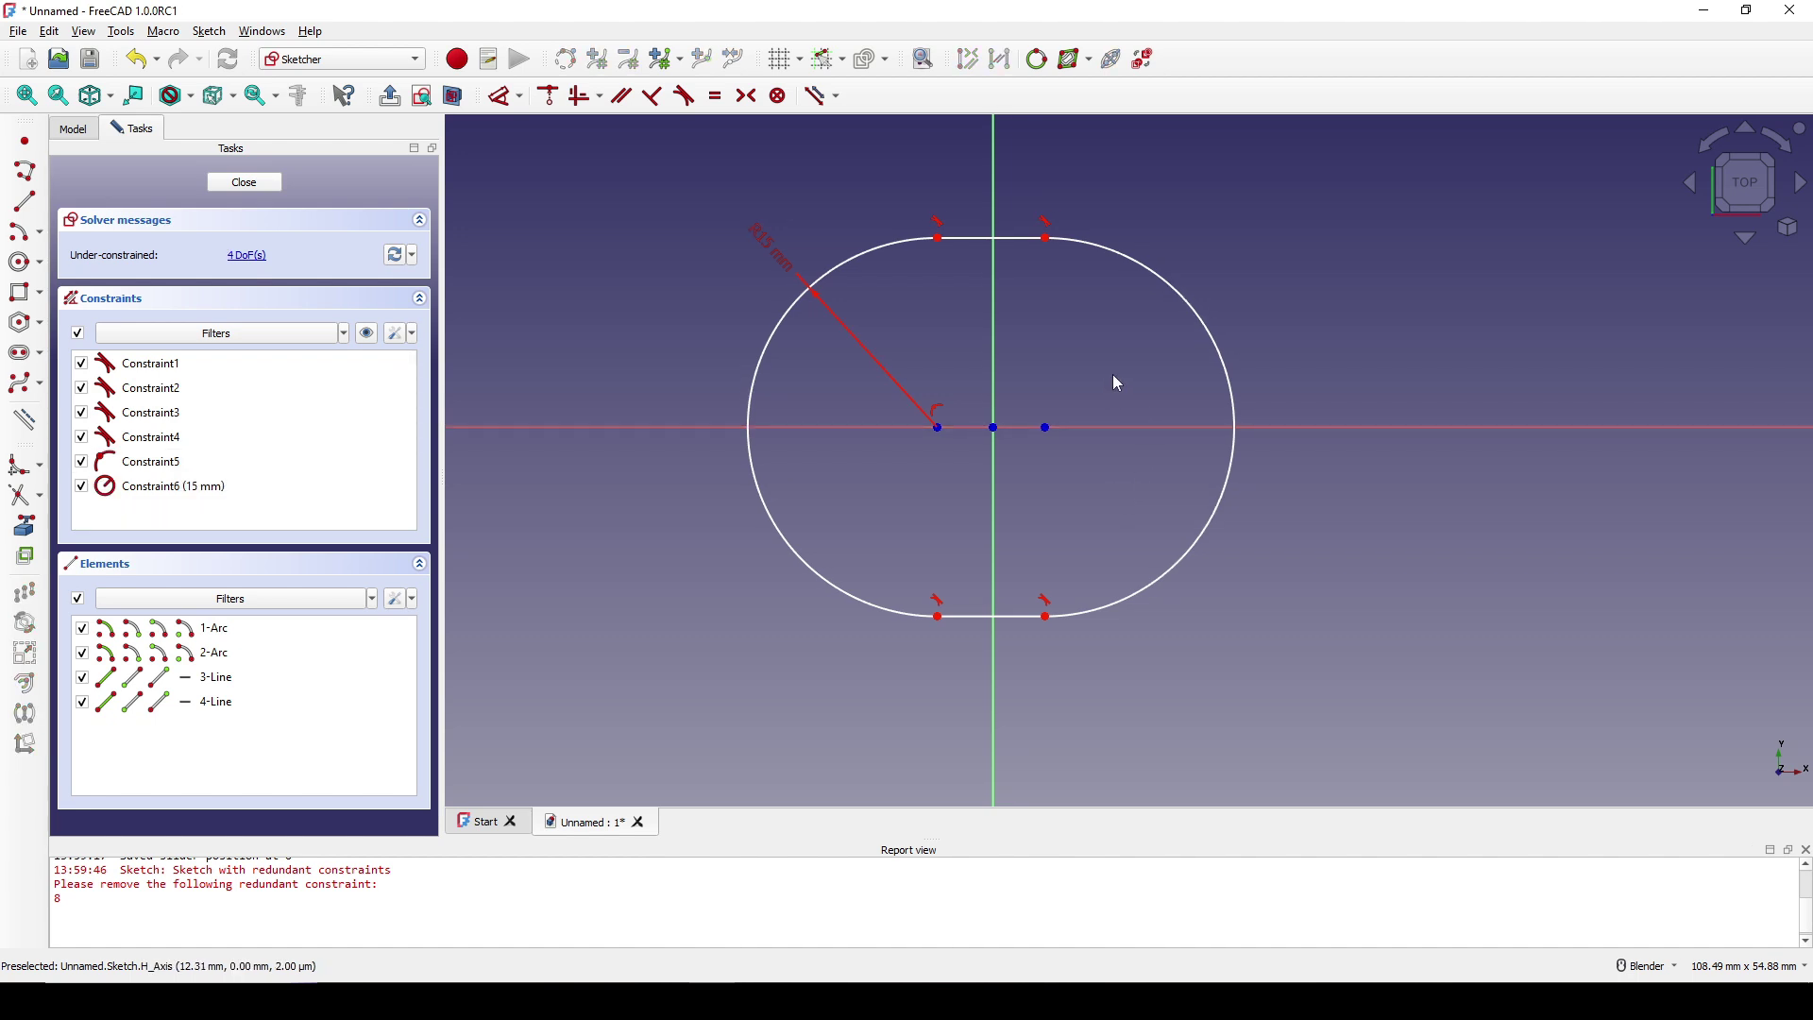
Step: Set the right arc's radius to 7.5 mm and drag its centre further right along the axis
left_click(1229, 368)
key("d")
left_click(1453, 271)
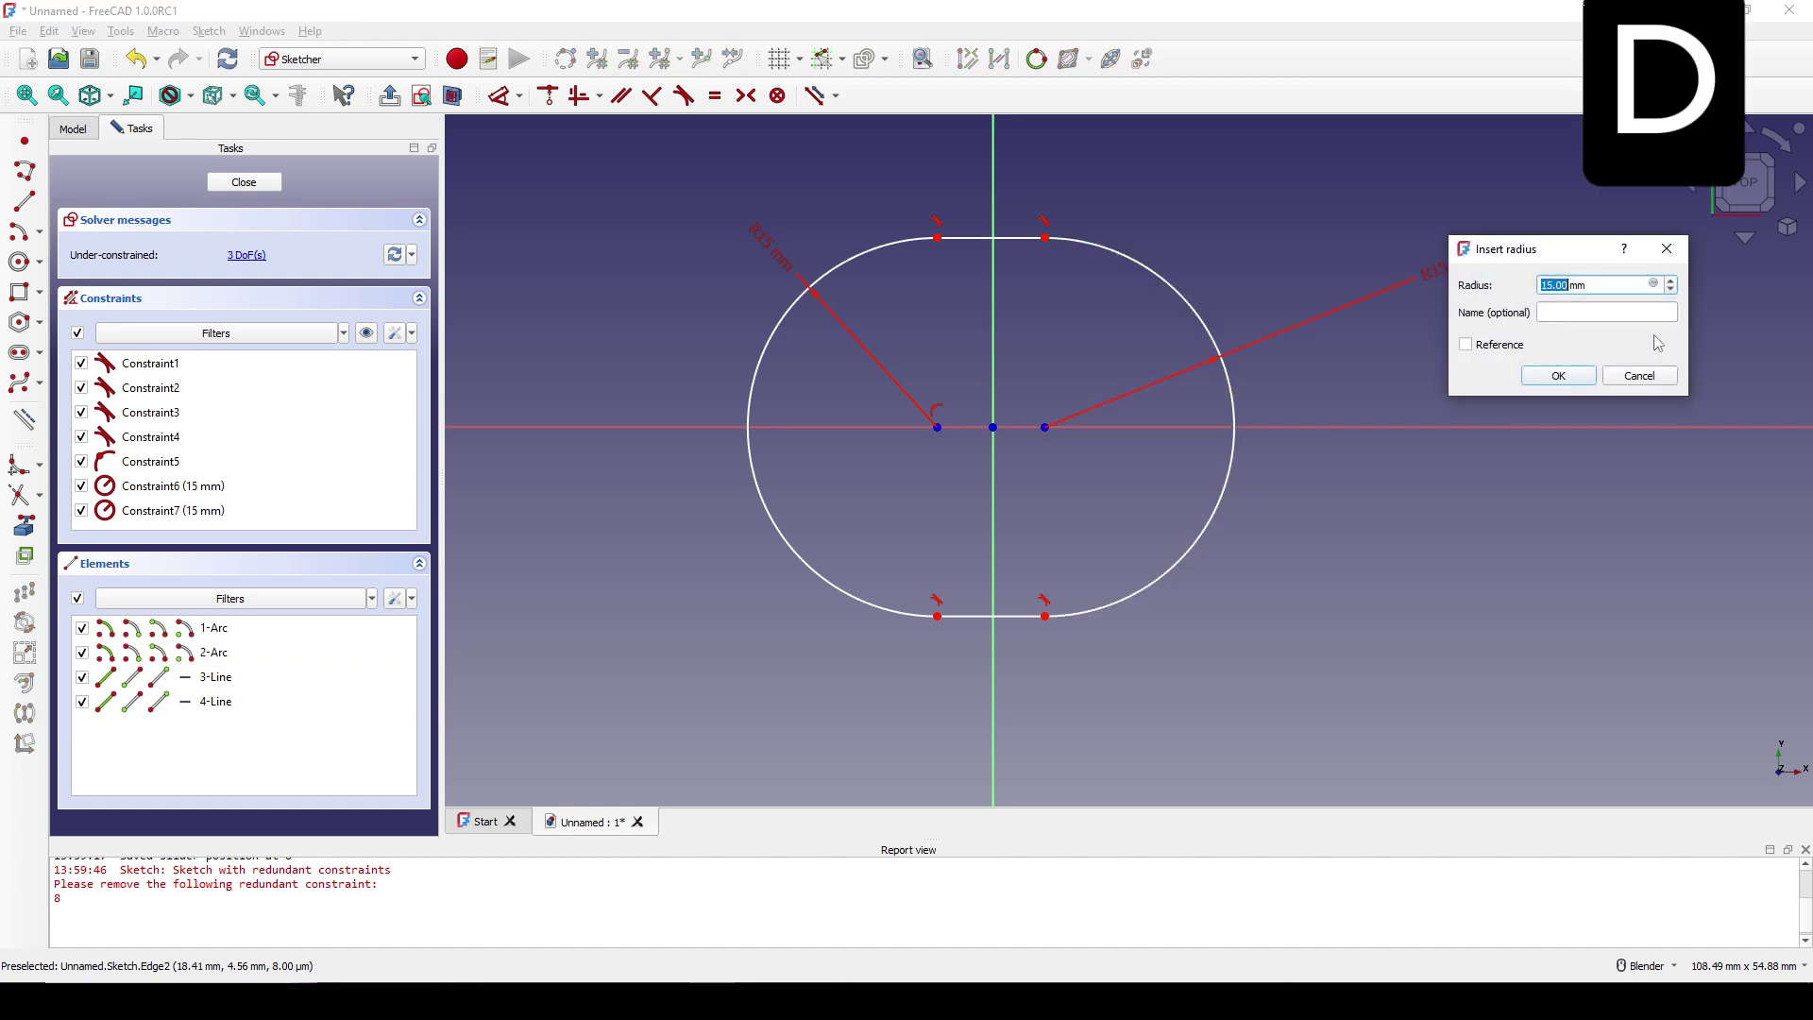
type("7.")
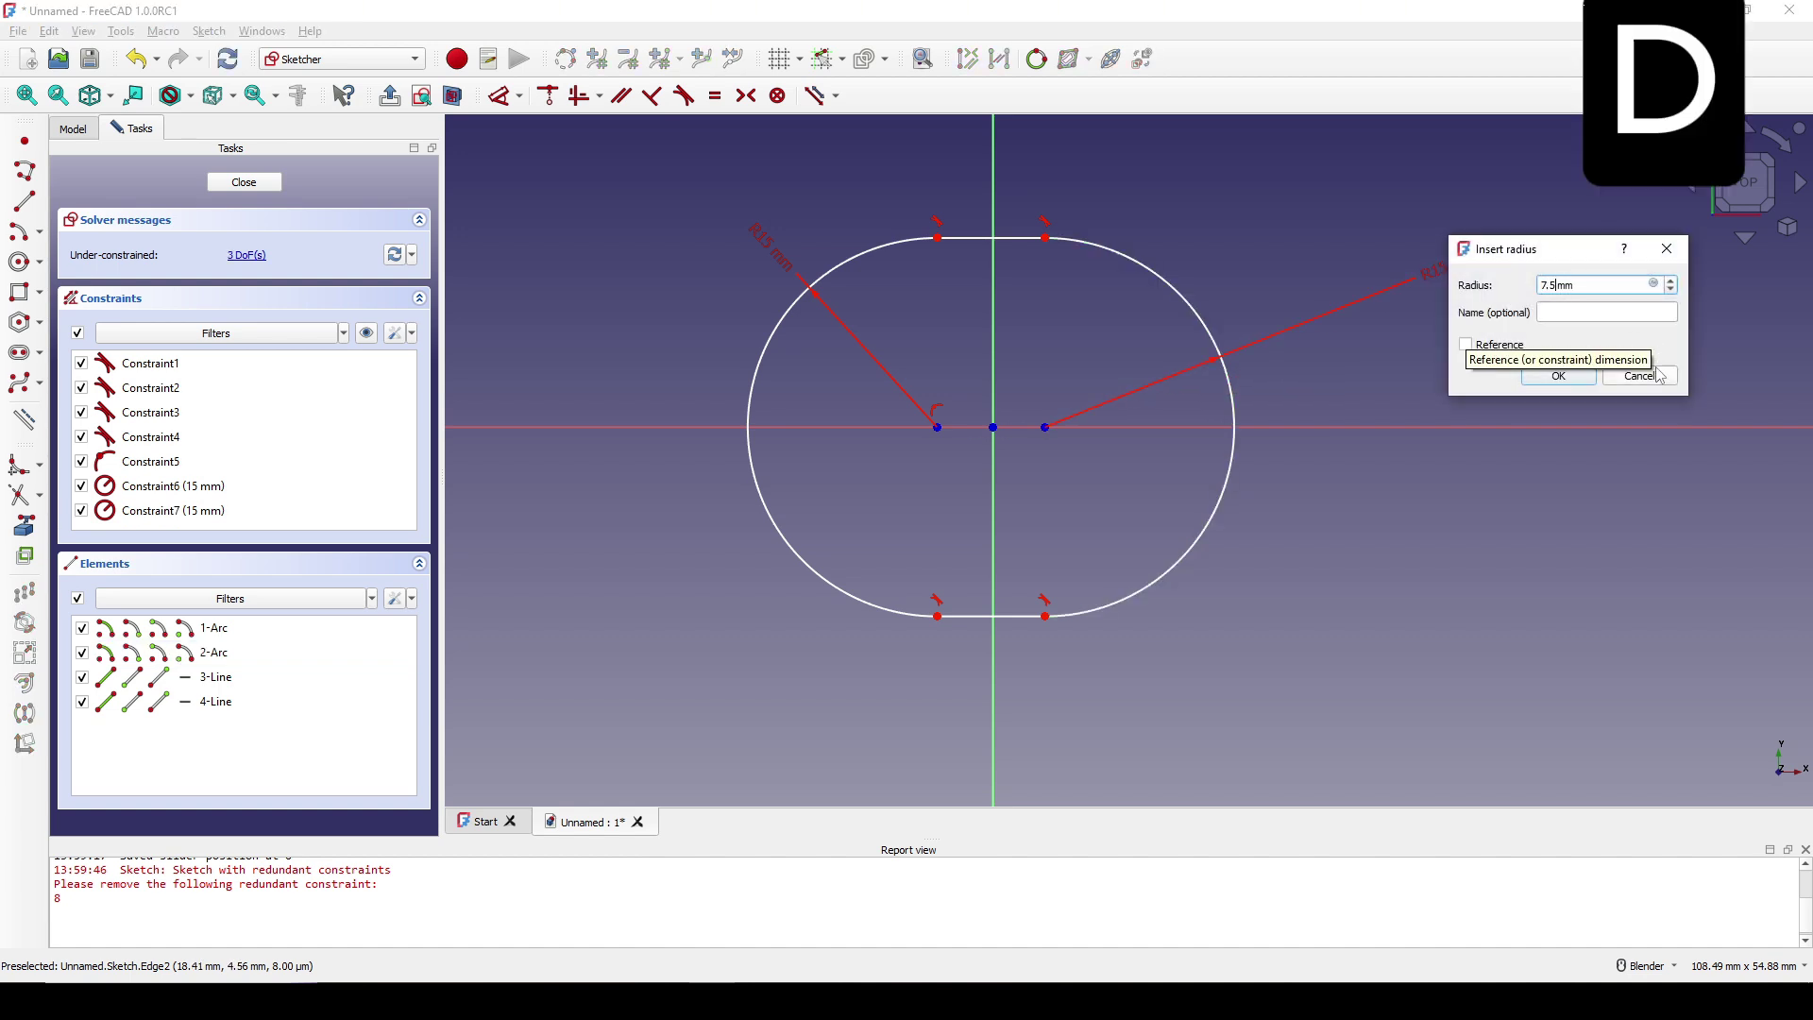
left_click(1556, 375)
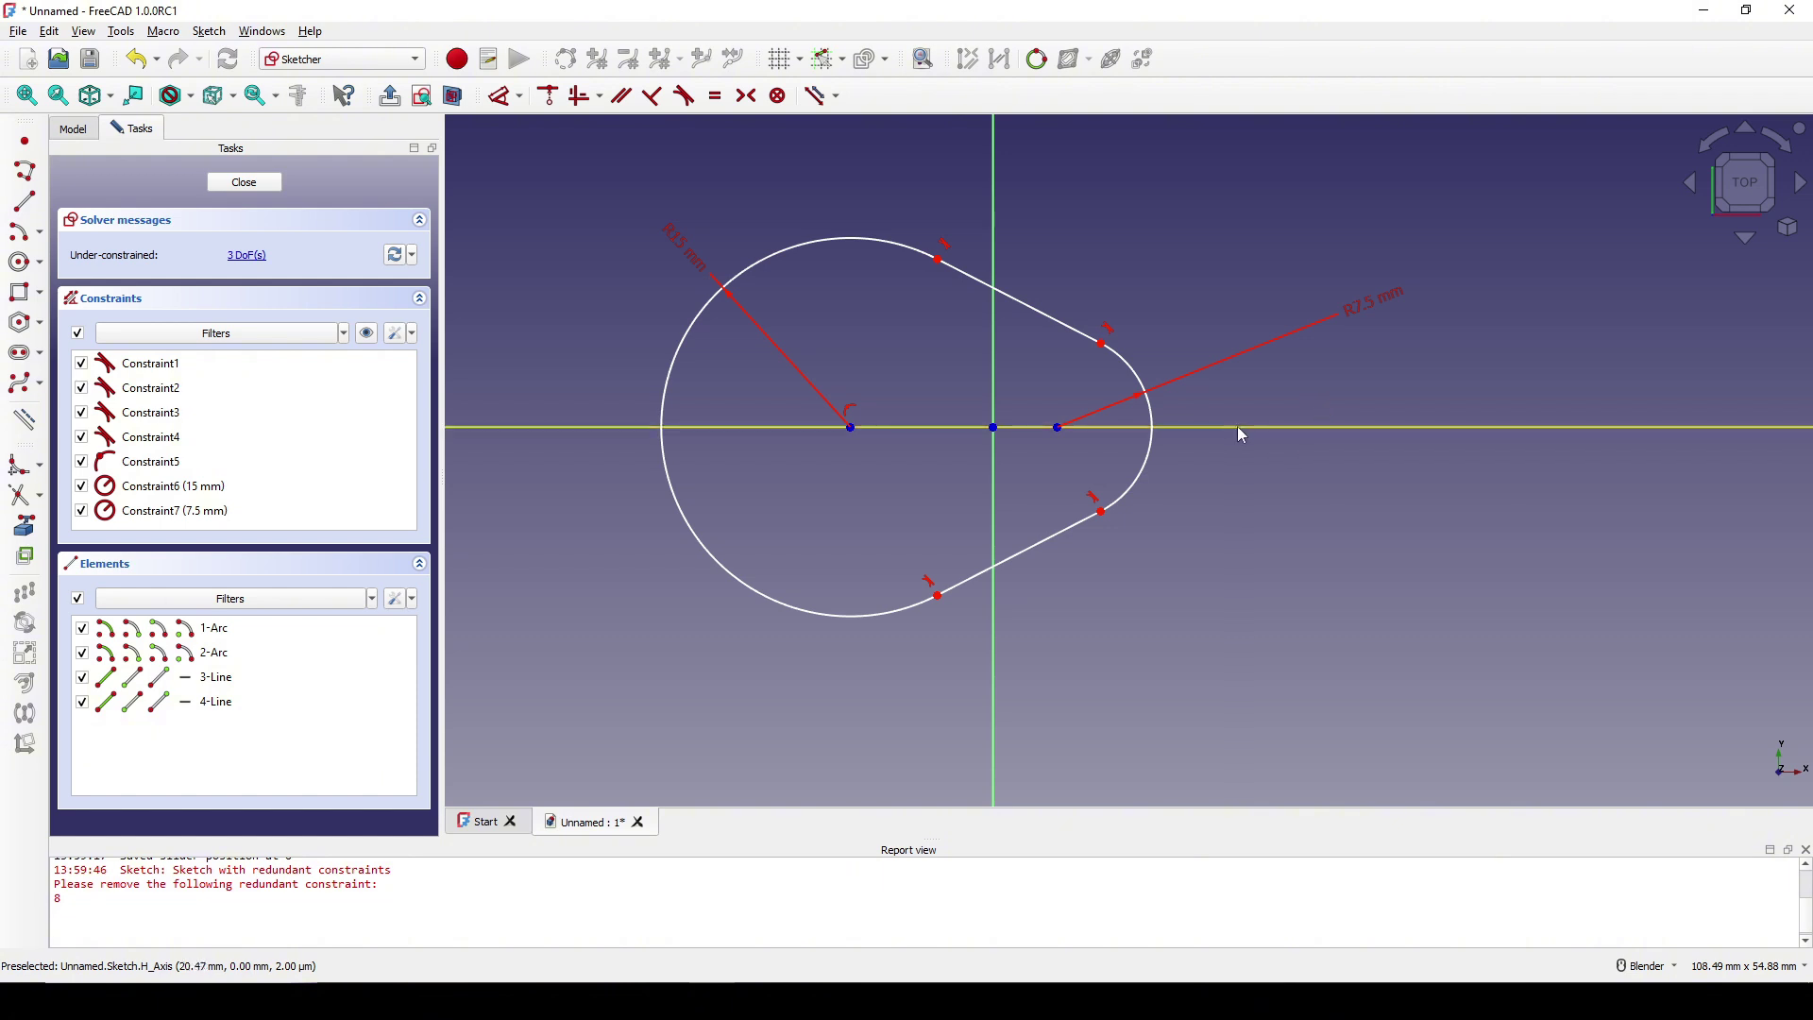
middle_click_drag(1243, 421, 1279, 498, "shift")
left_click_drag(1094, 479, 1162, 476)
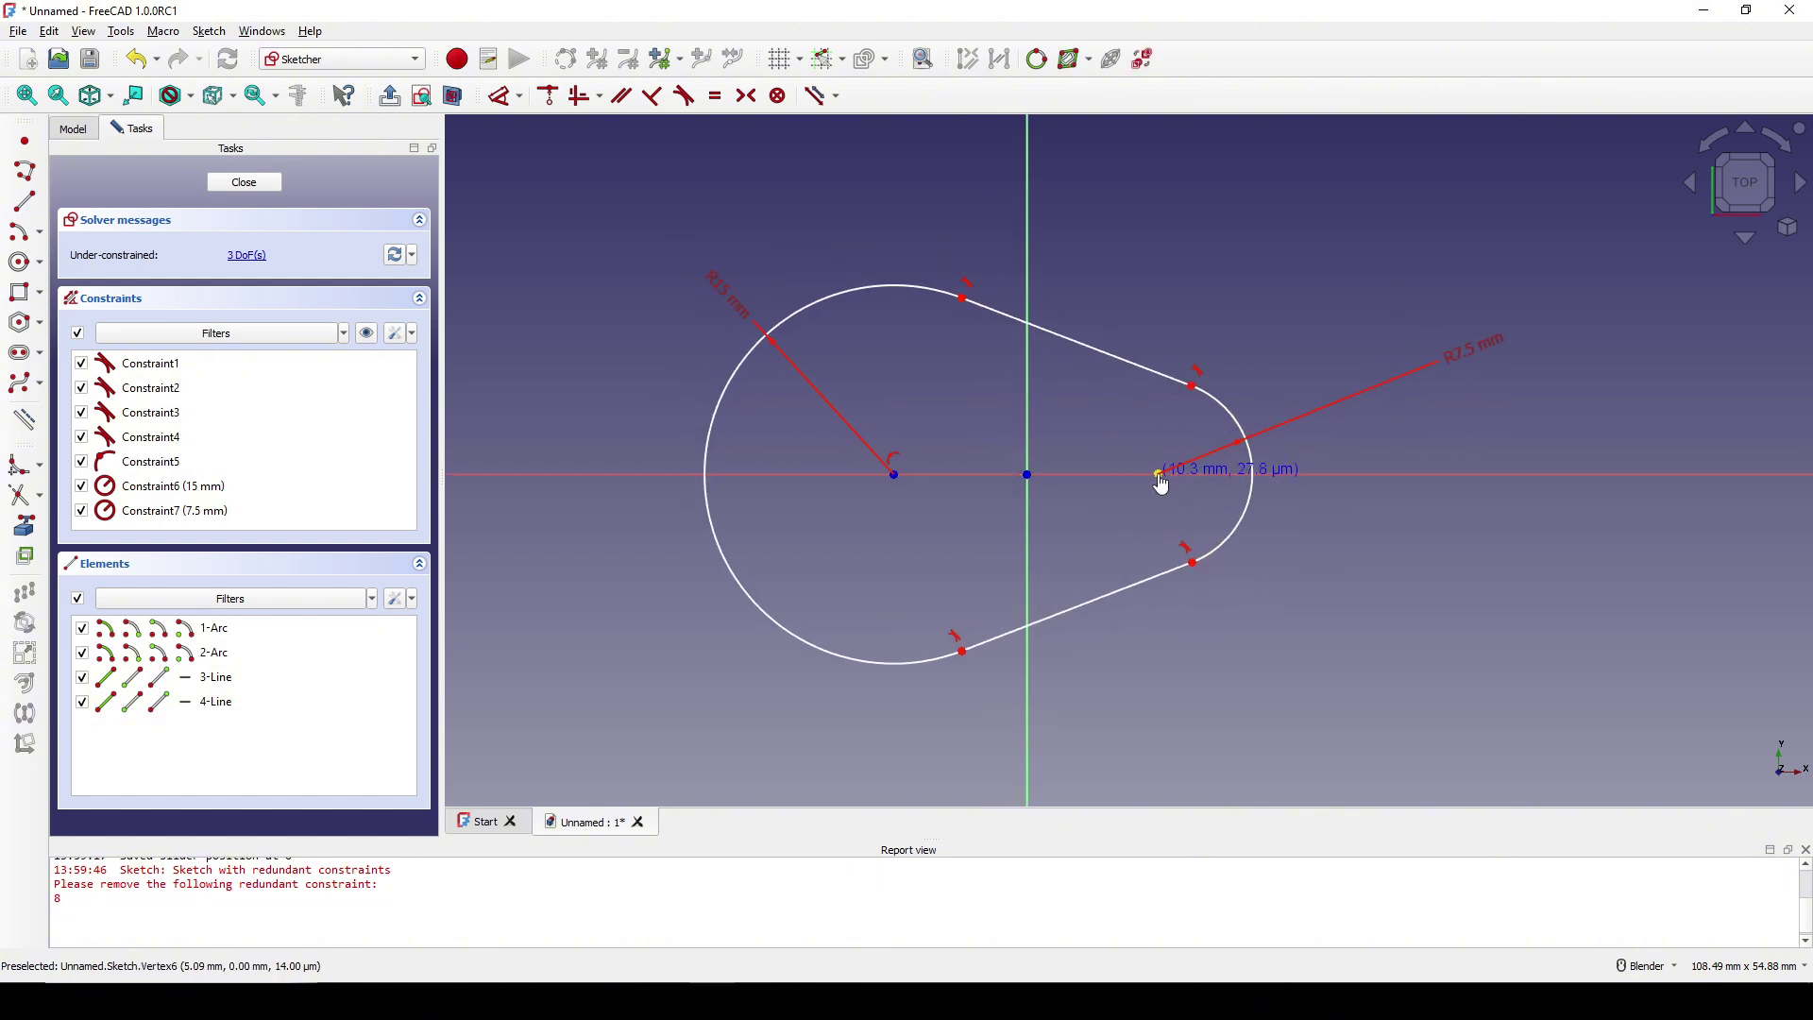
scroll(1275, 293, "down", 2)
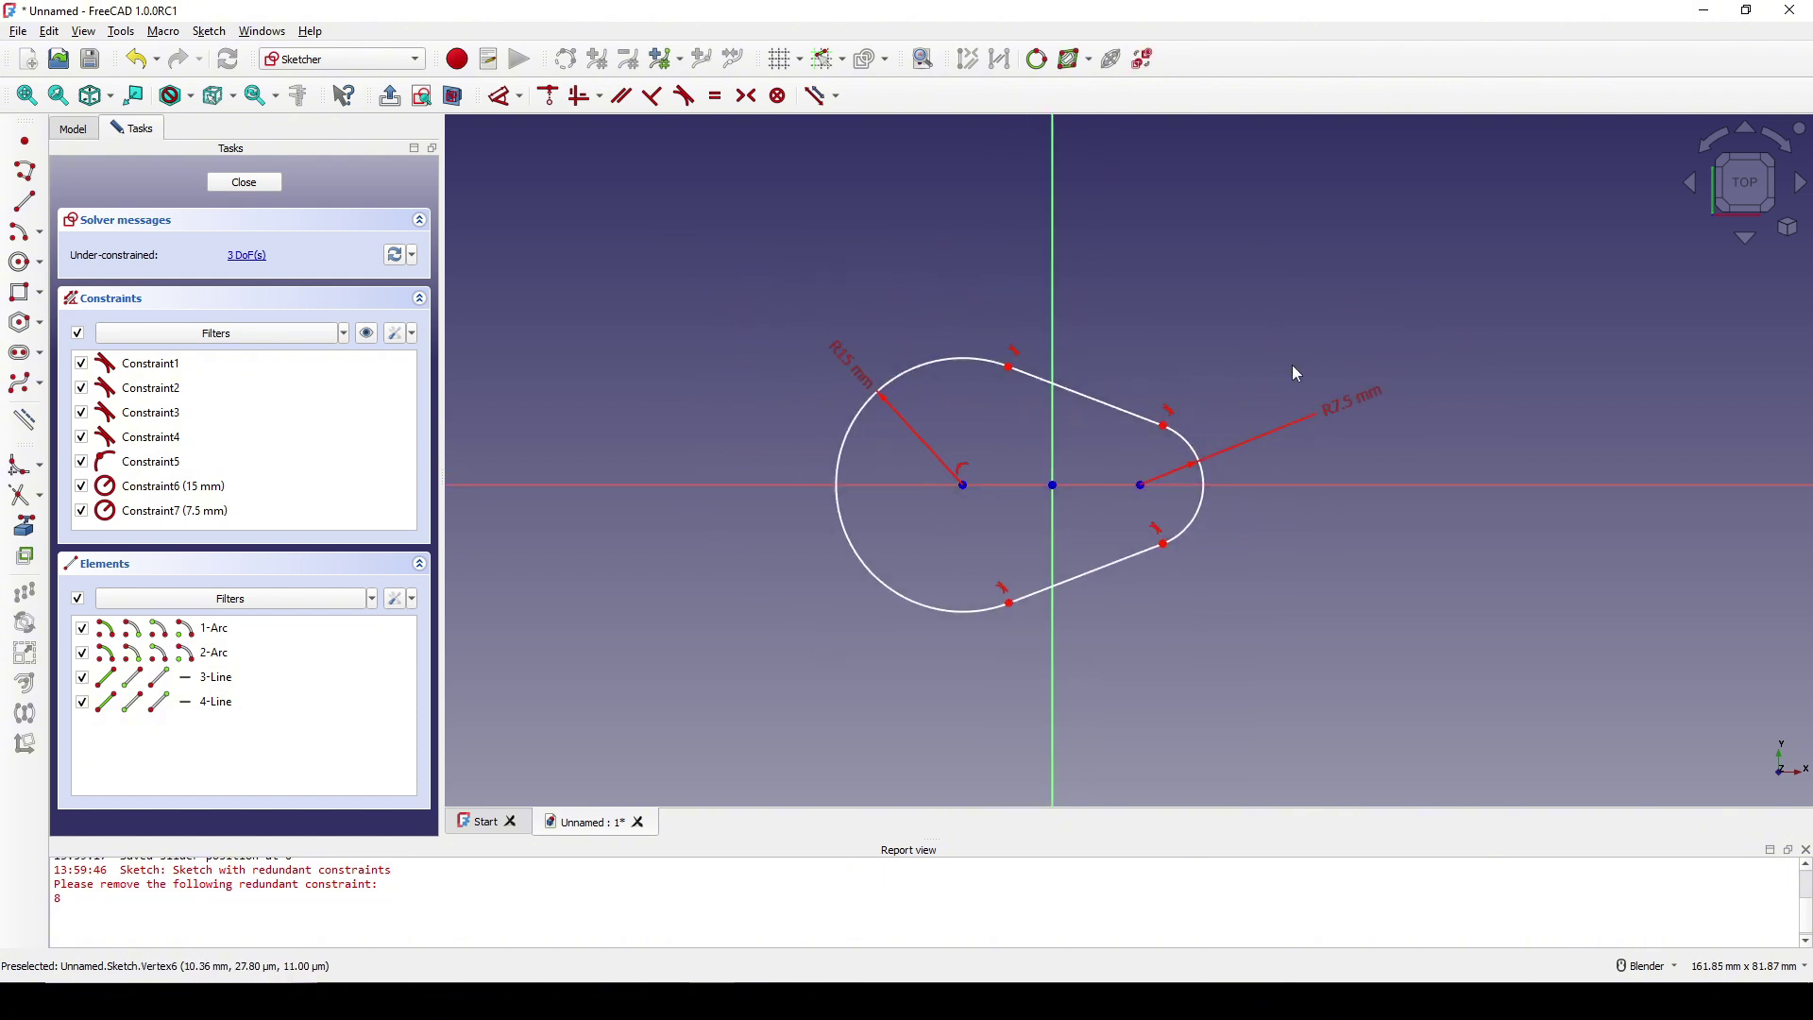
Step: Add two sketch points and constrain them onto the horizontal axis
left_click(24, 141)
double_click(789, 199)
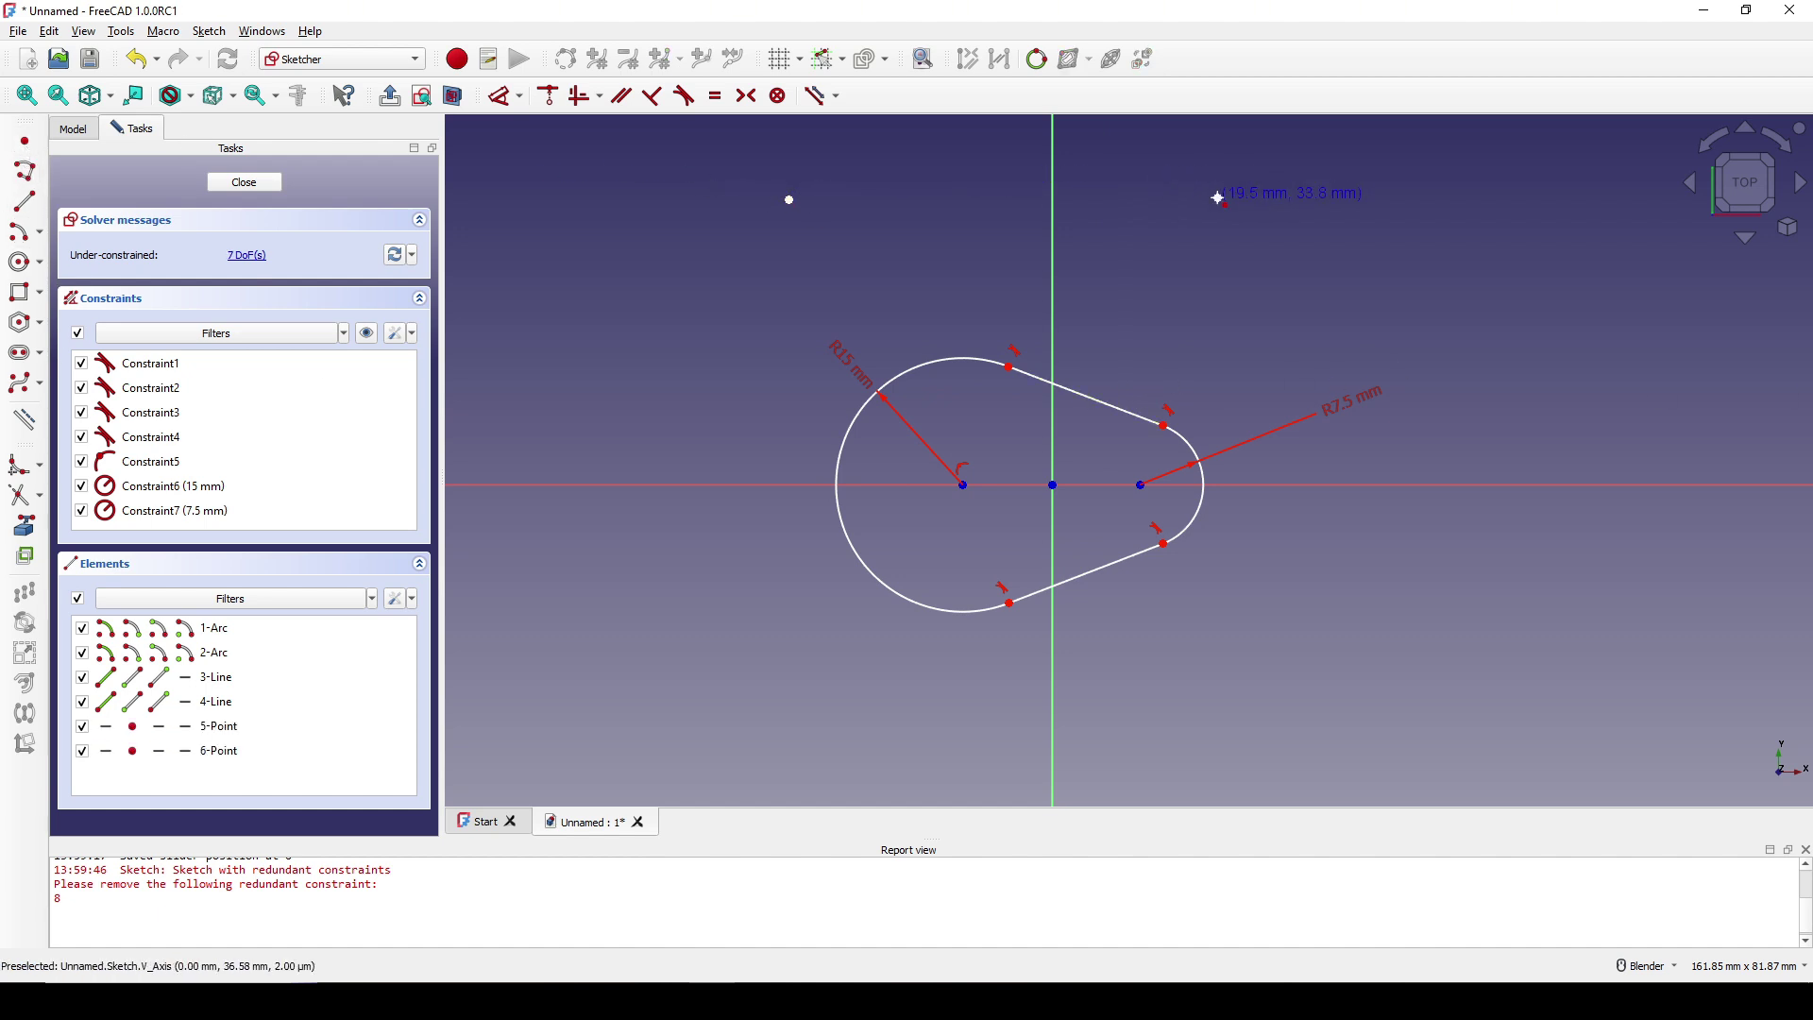
right_click_drag(1218, 198, 1169, 197)
left_click_drag(658, 154, 808, 243)
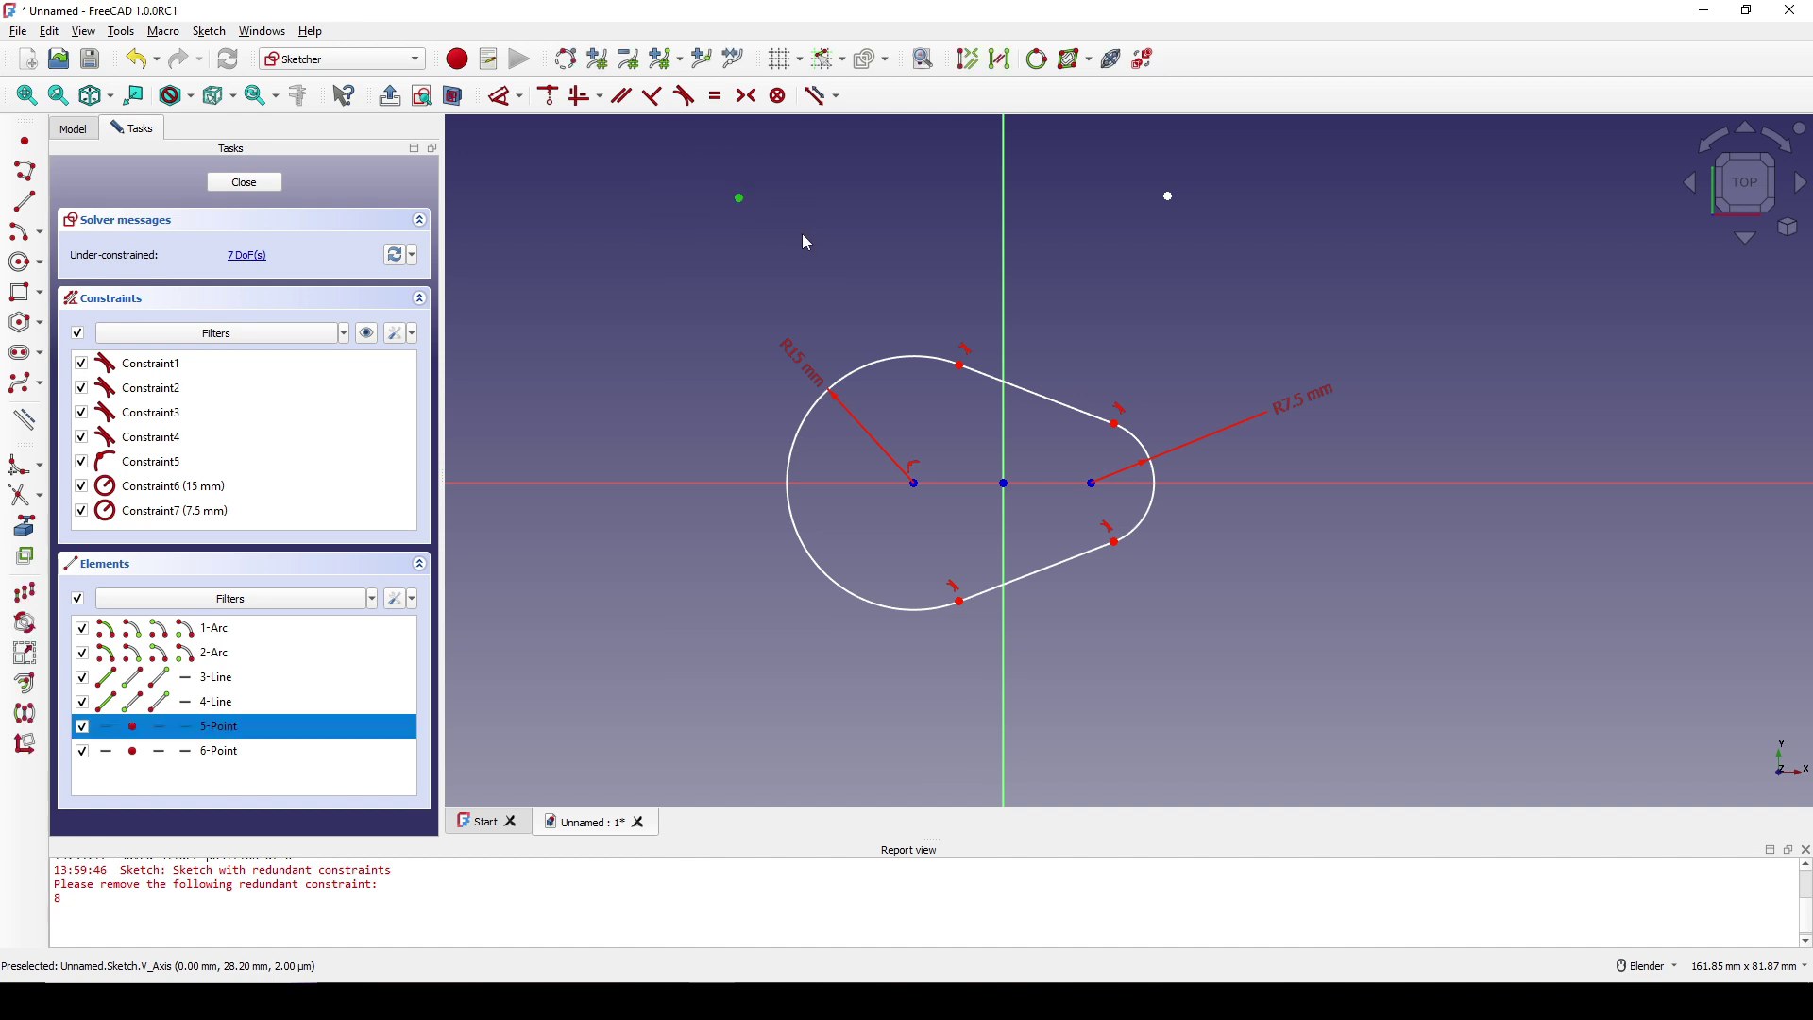
left_click_drag(1095, 145, 1241, 244)
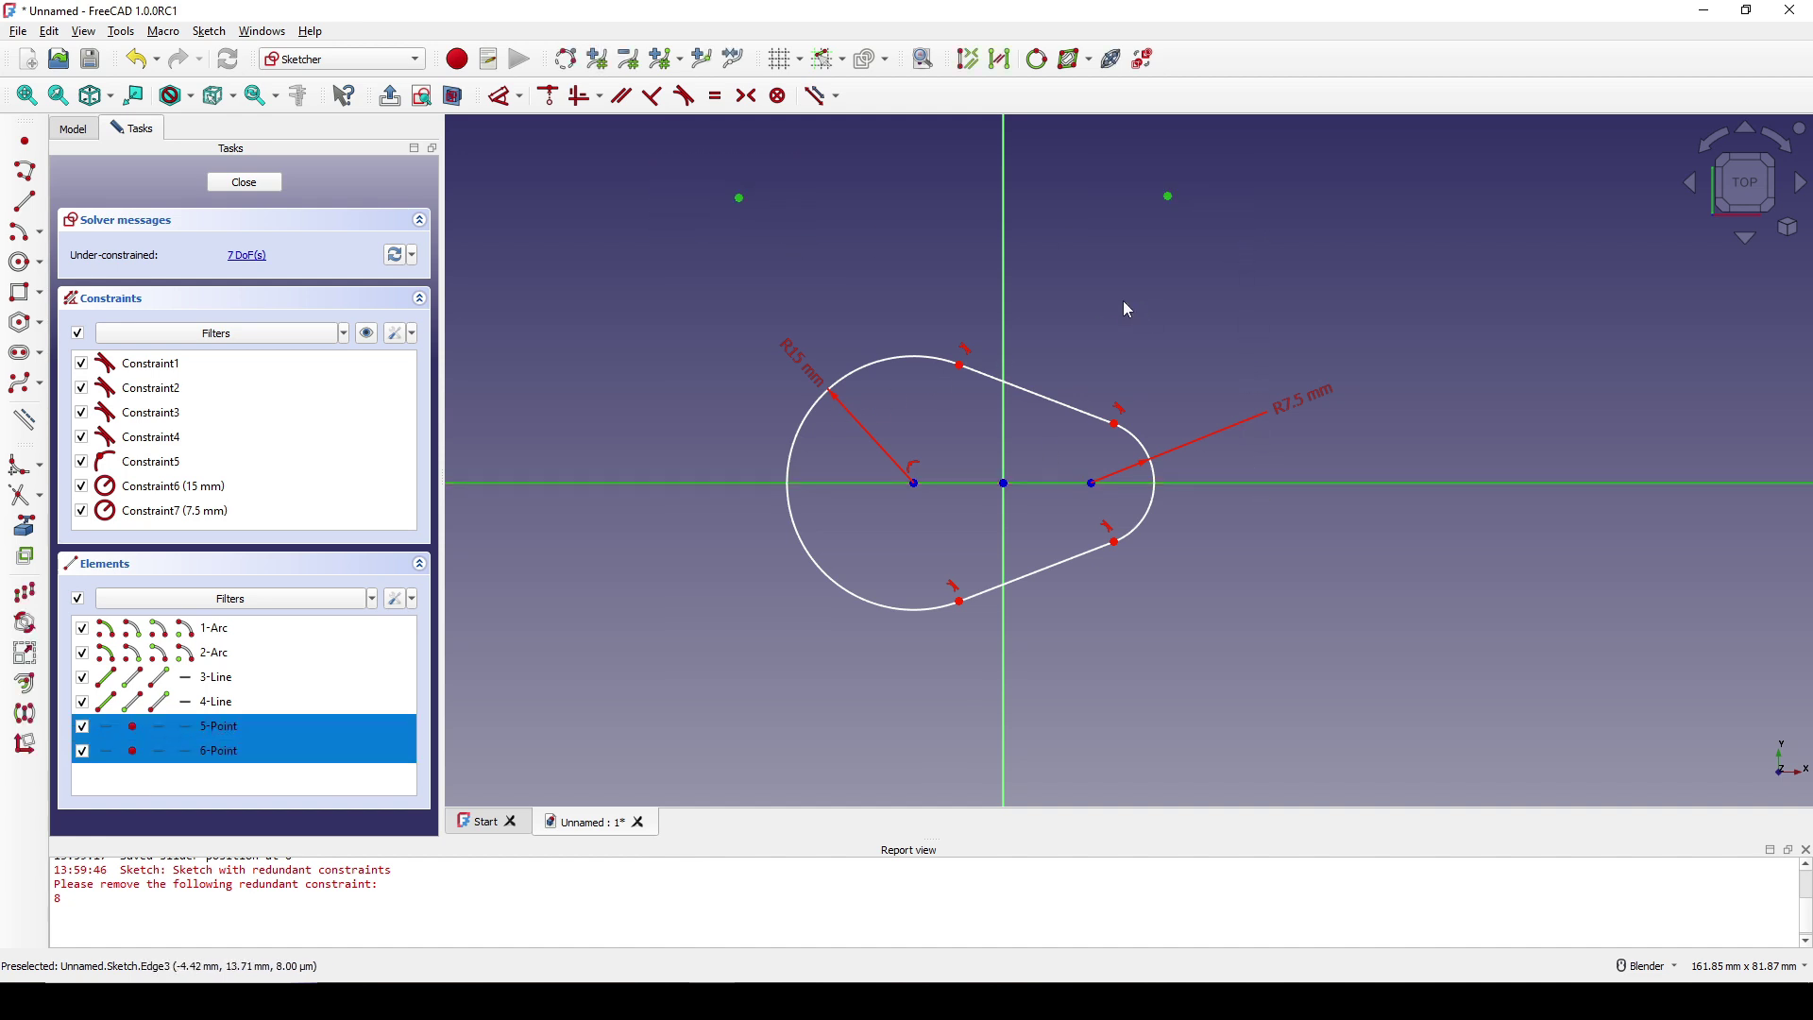
key("c")
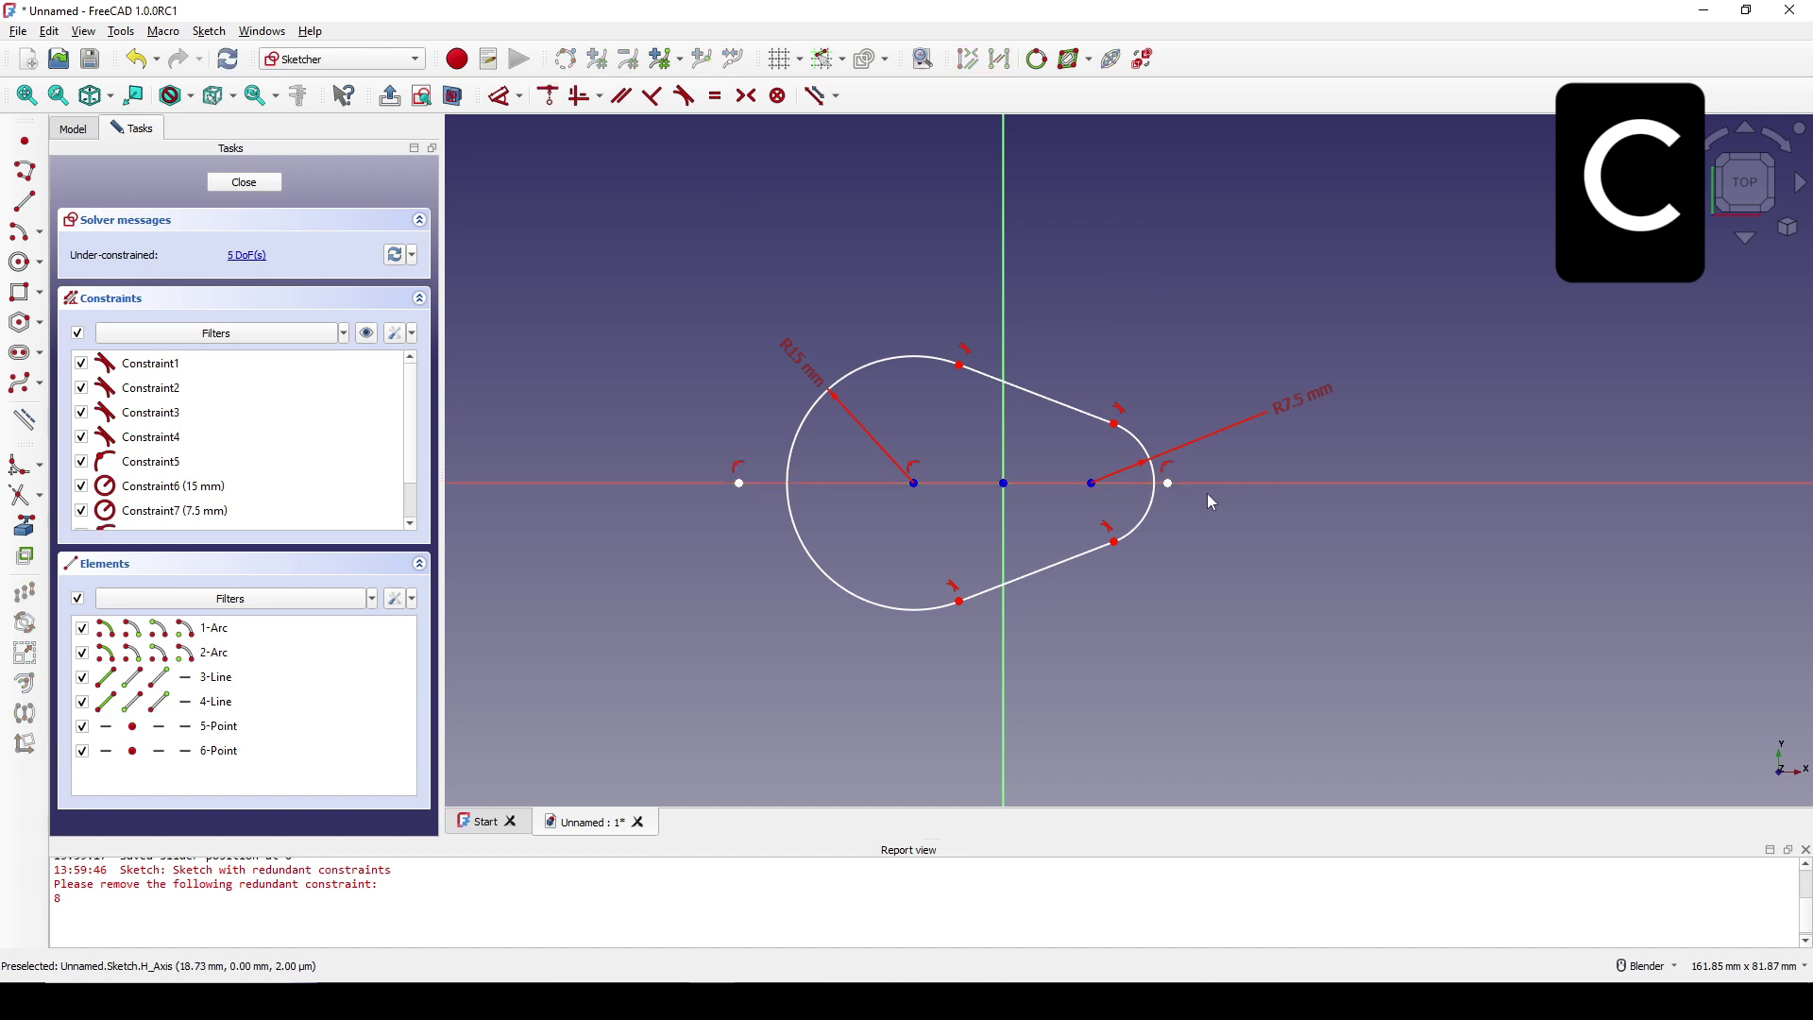
Step: Attach the points to the left and right arcs, then select both outer endpoints
left_click(741, 484)
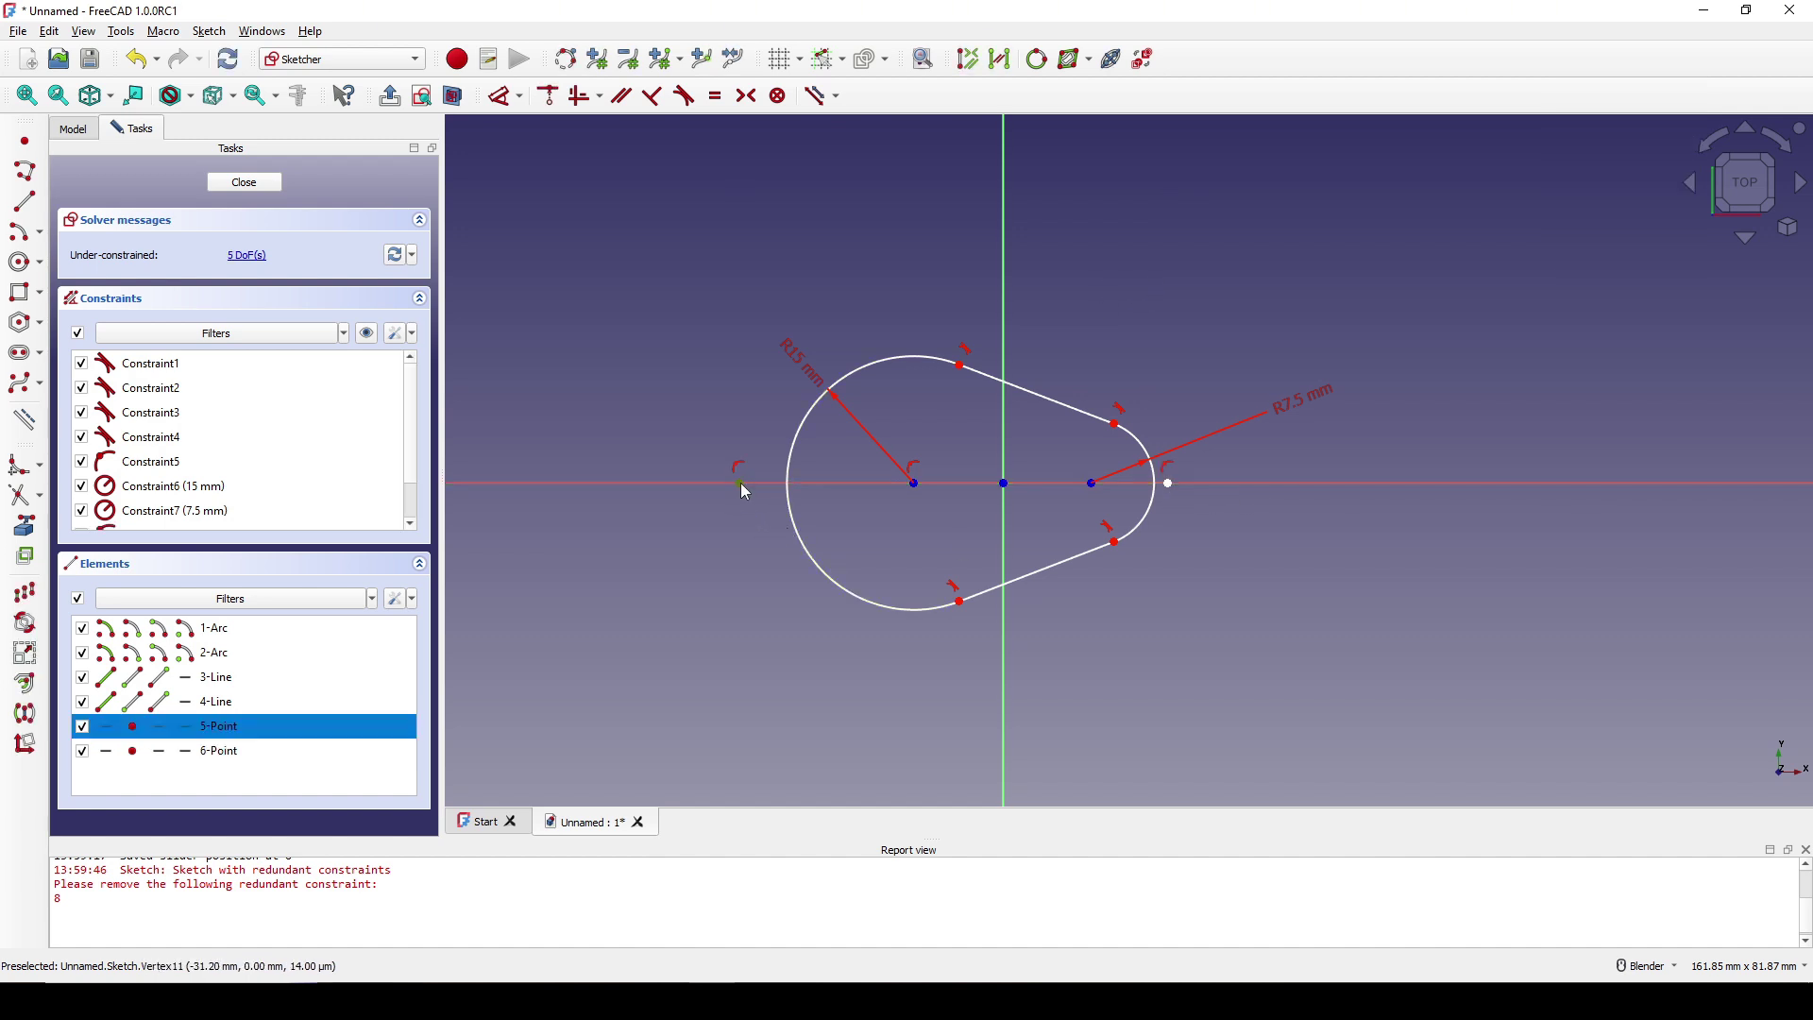
left_click(795, 523)
key("c")
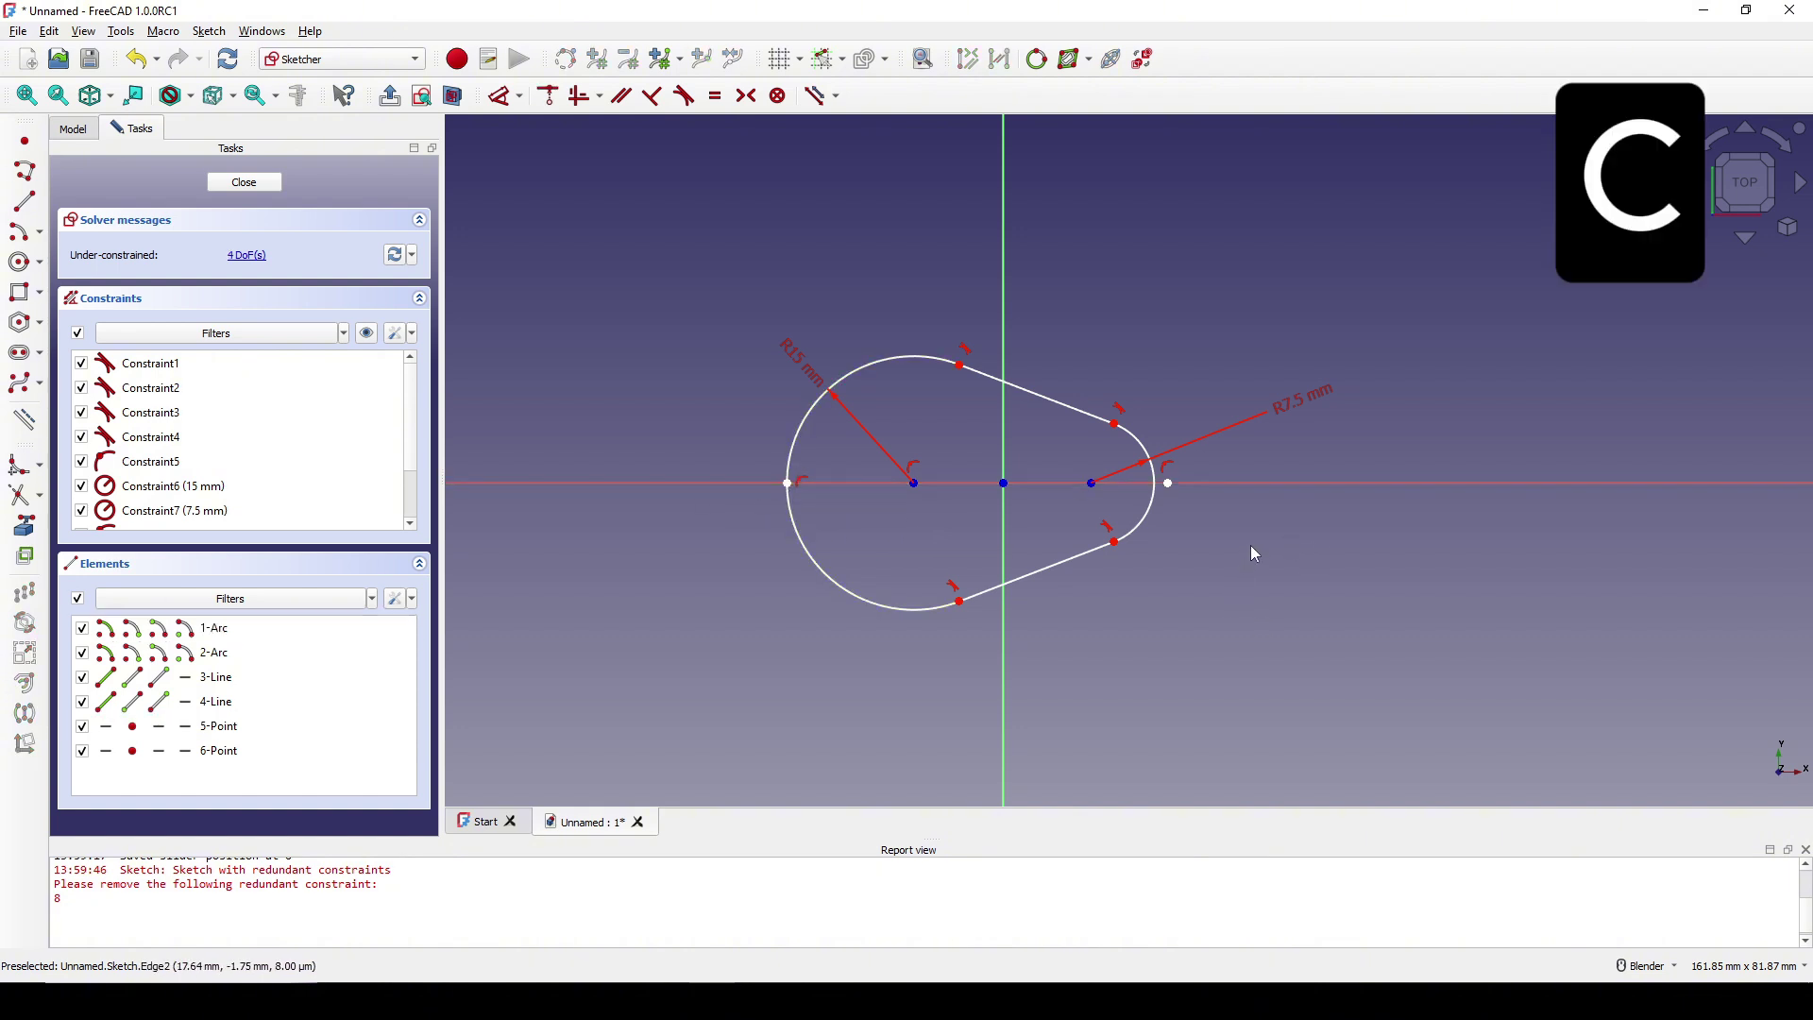
left_click(1169, 485)
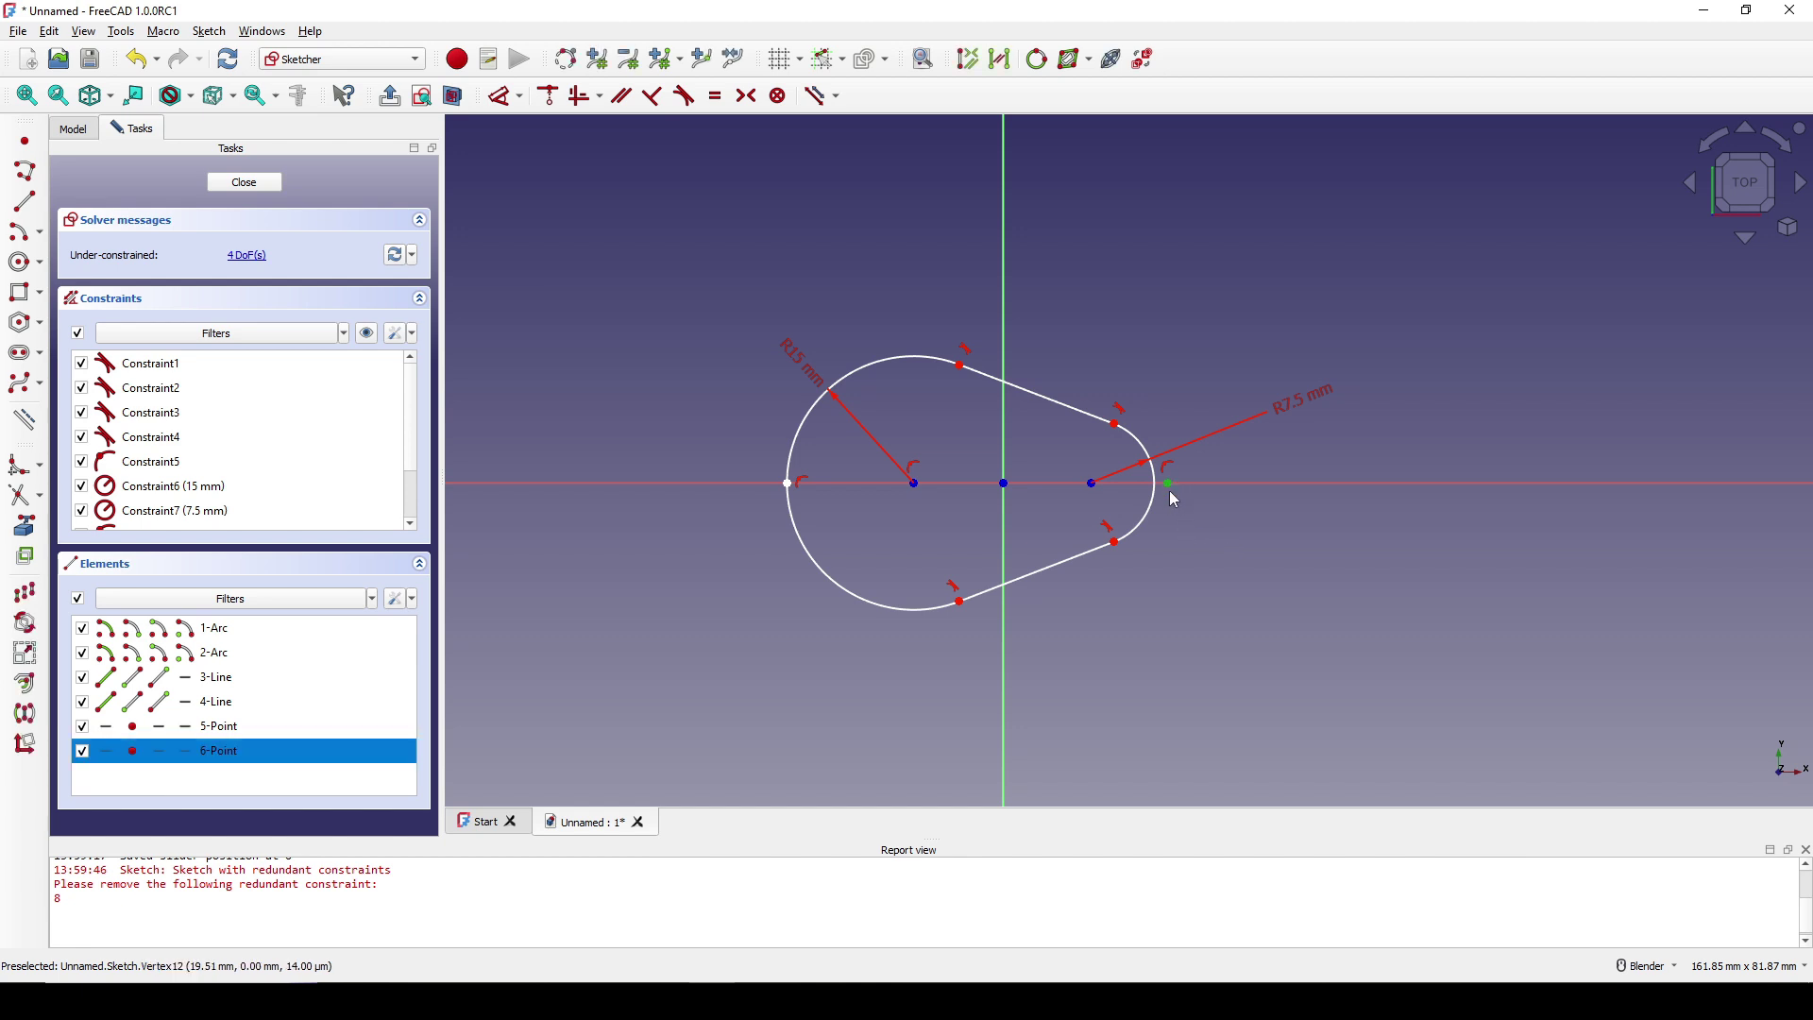
left_click(1149, 504)
key("c")
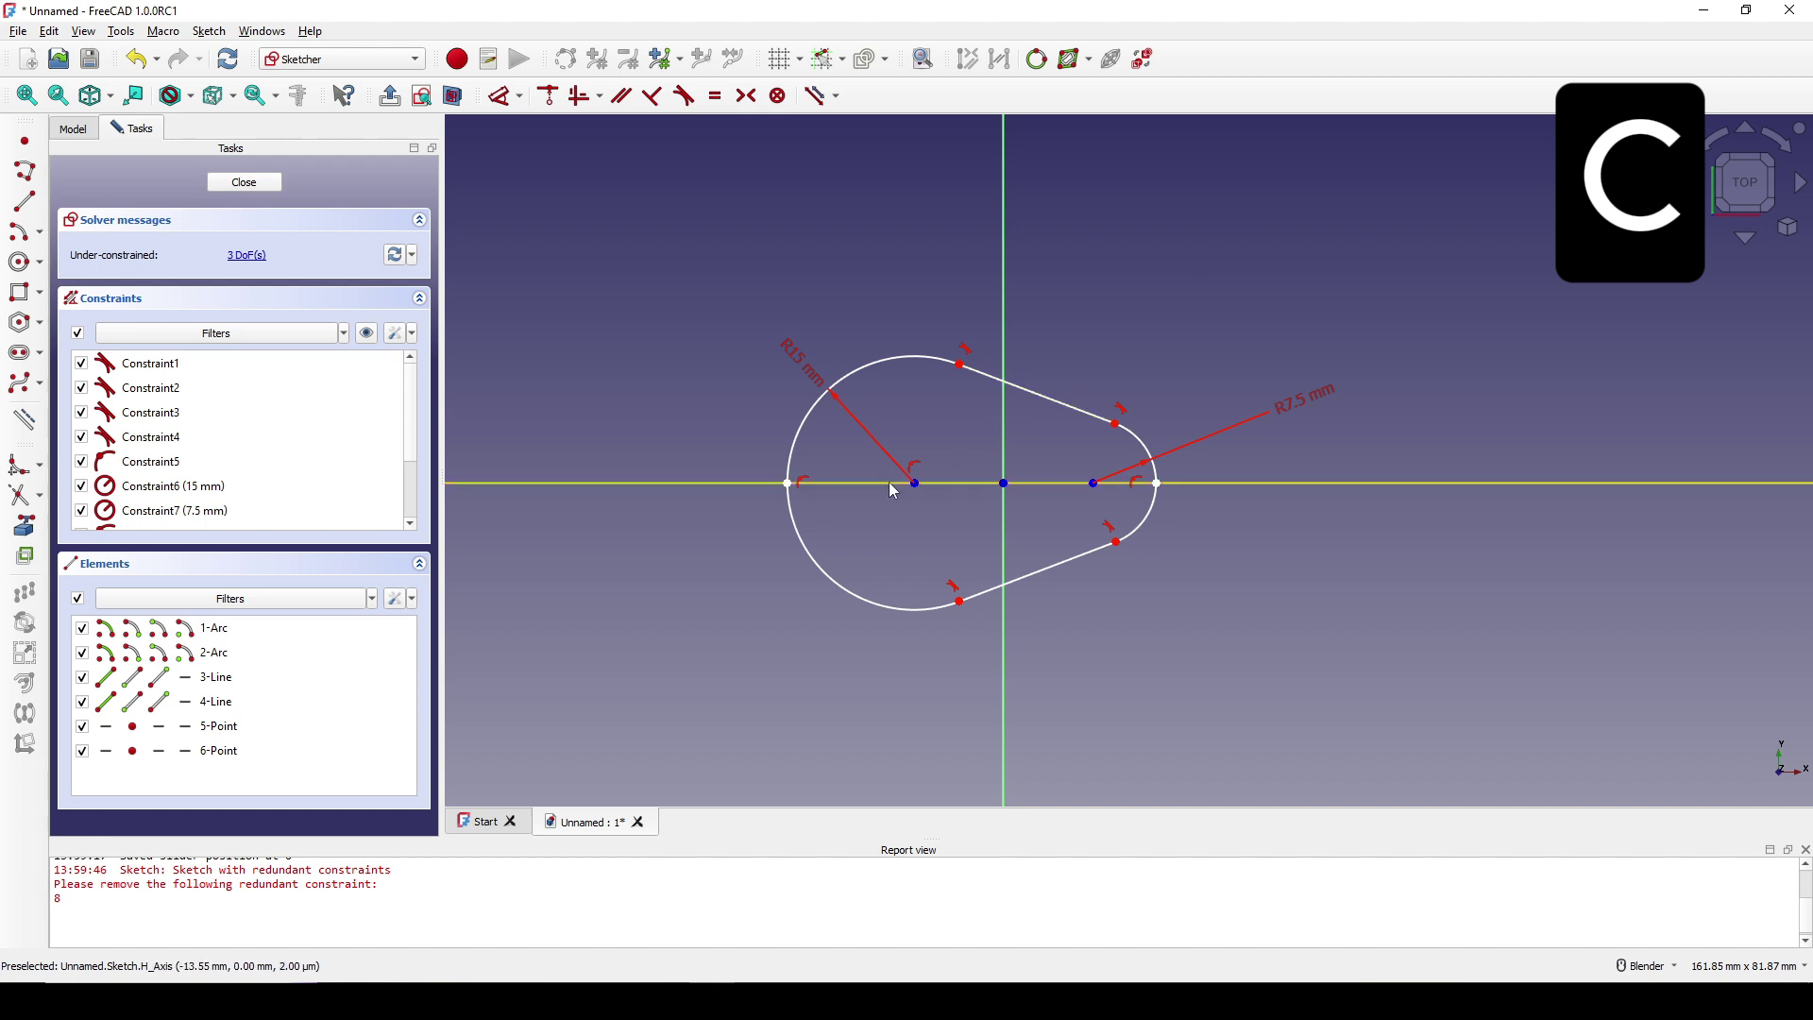
left_click(792, 487)
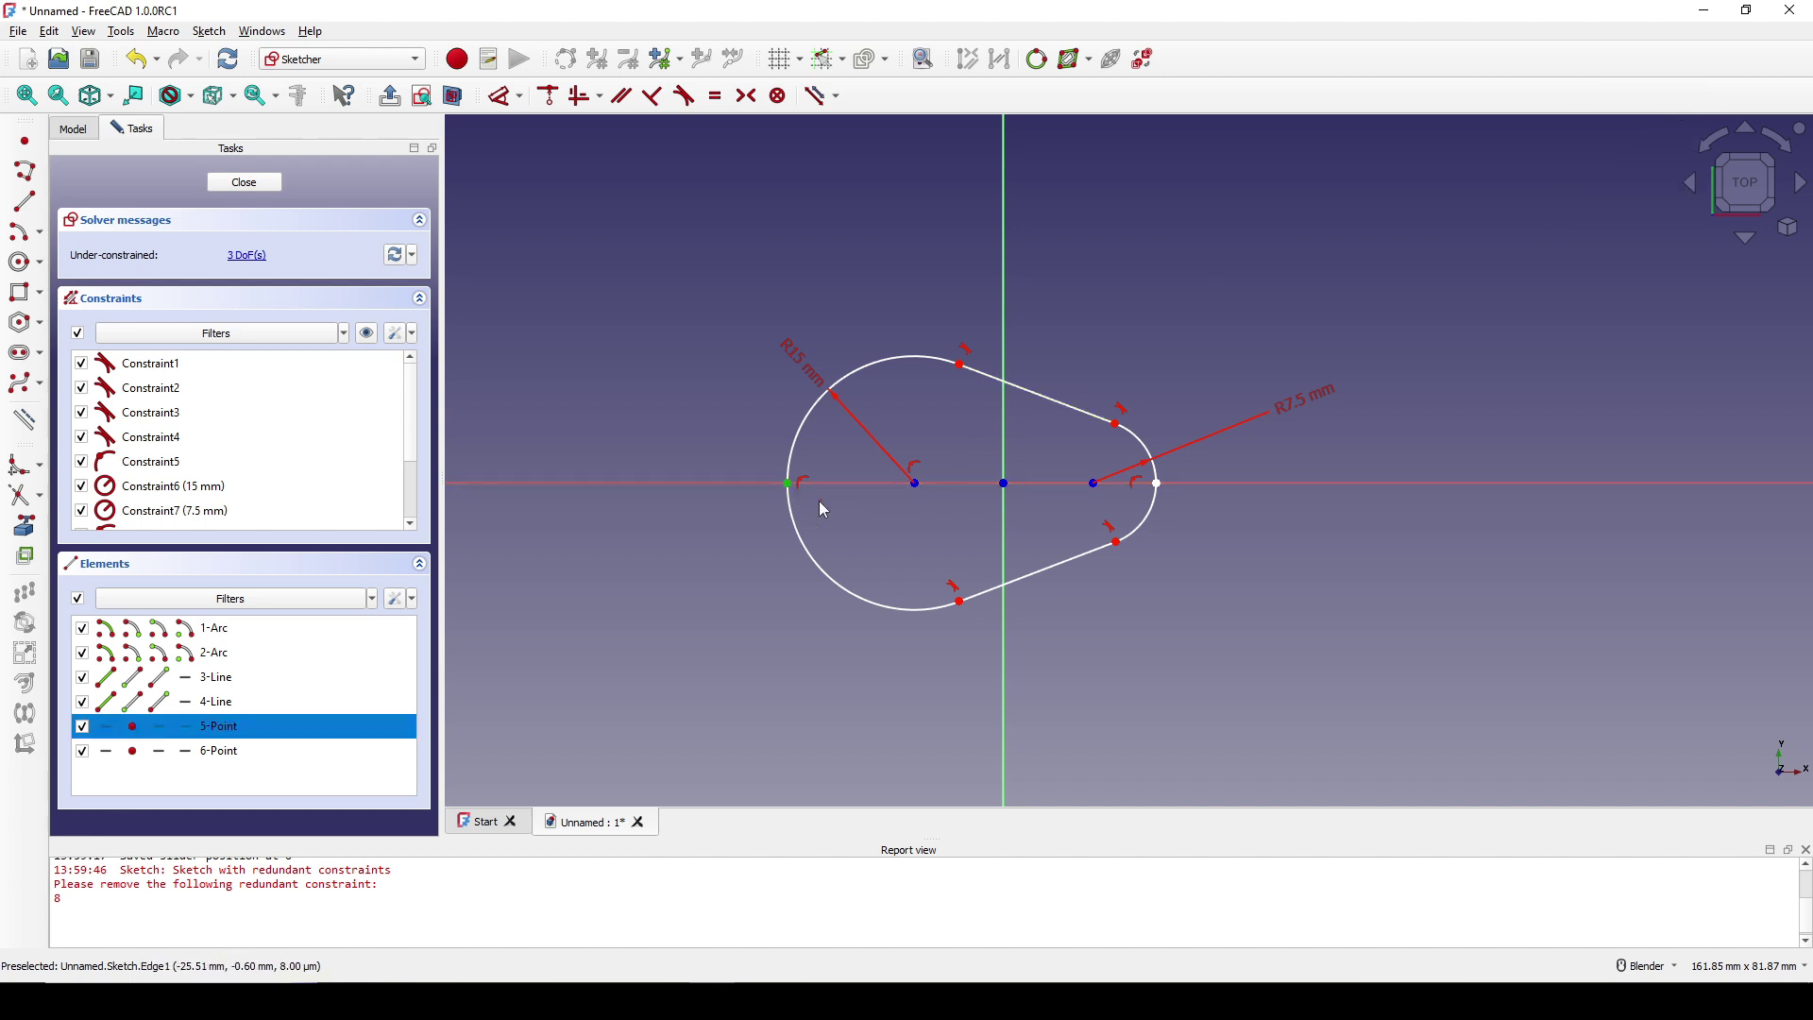
left_click(1161, 491)
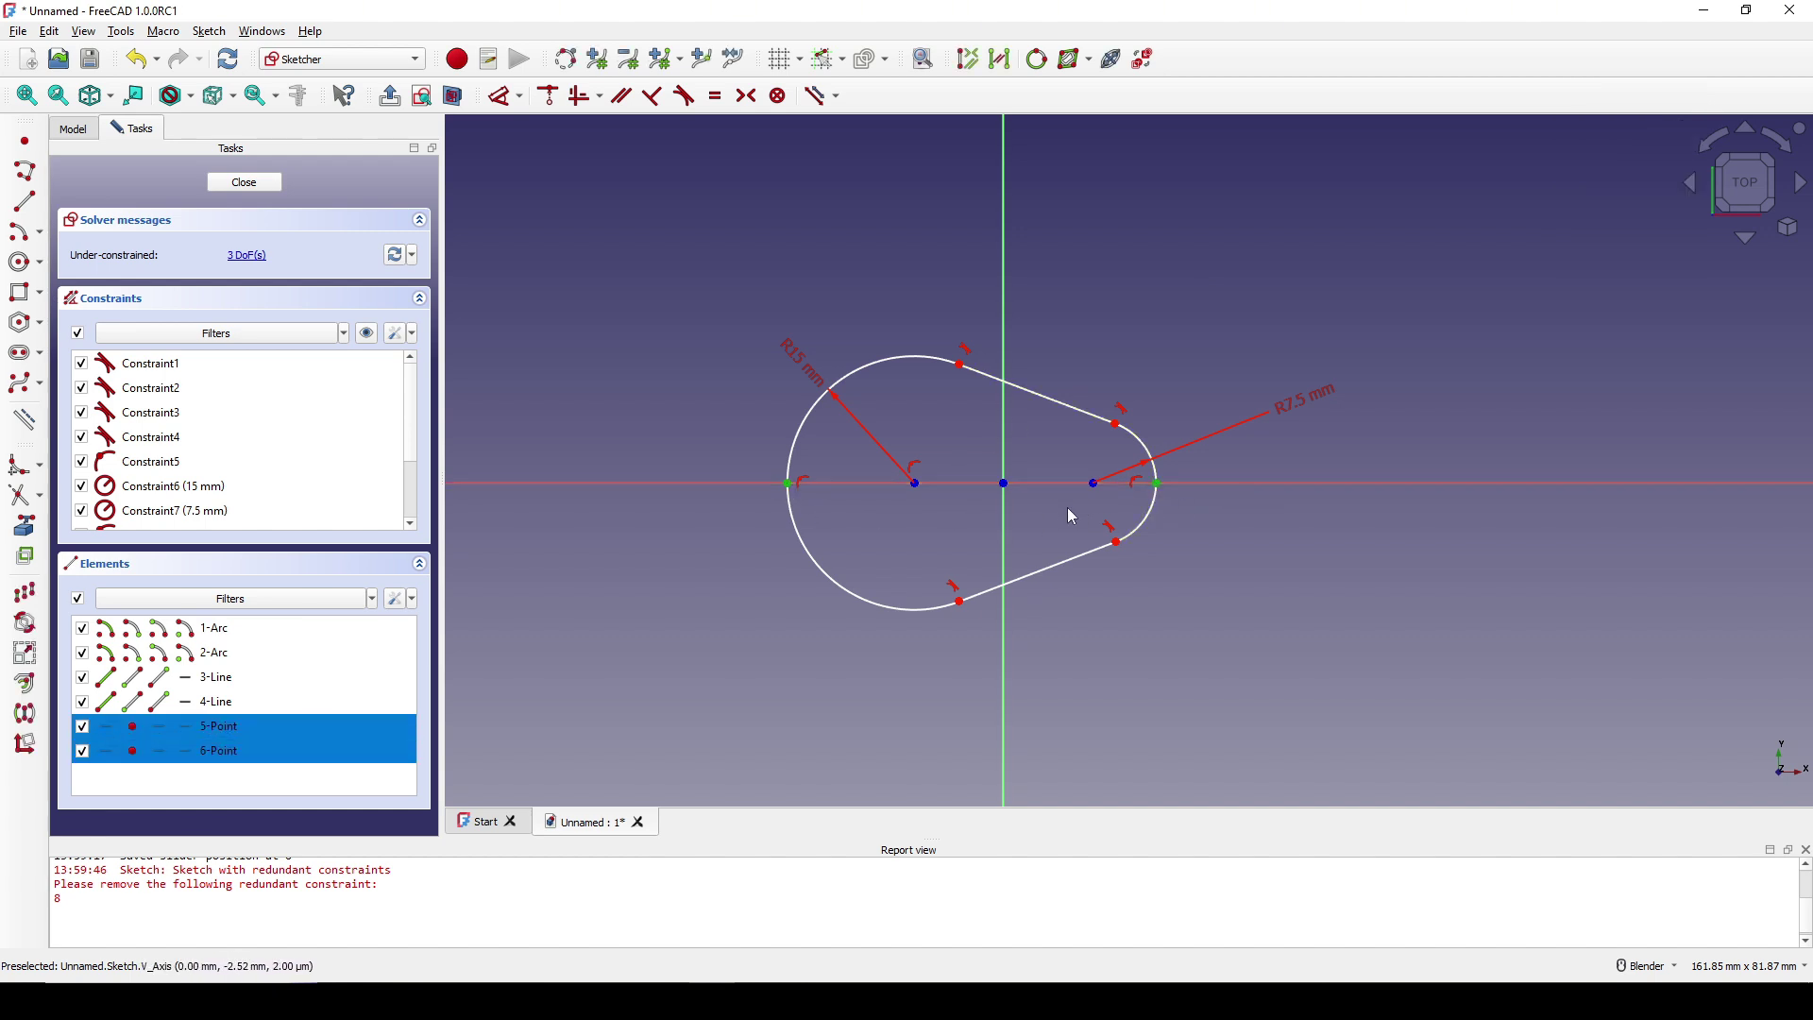
Step: Dimension the horizontal distance between the outer endpoints at 70 mm
key("d")
left_click(1093, 262)
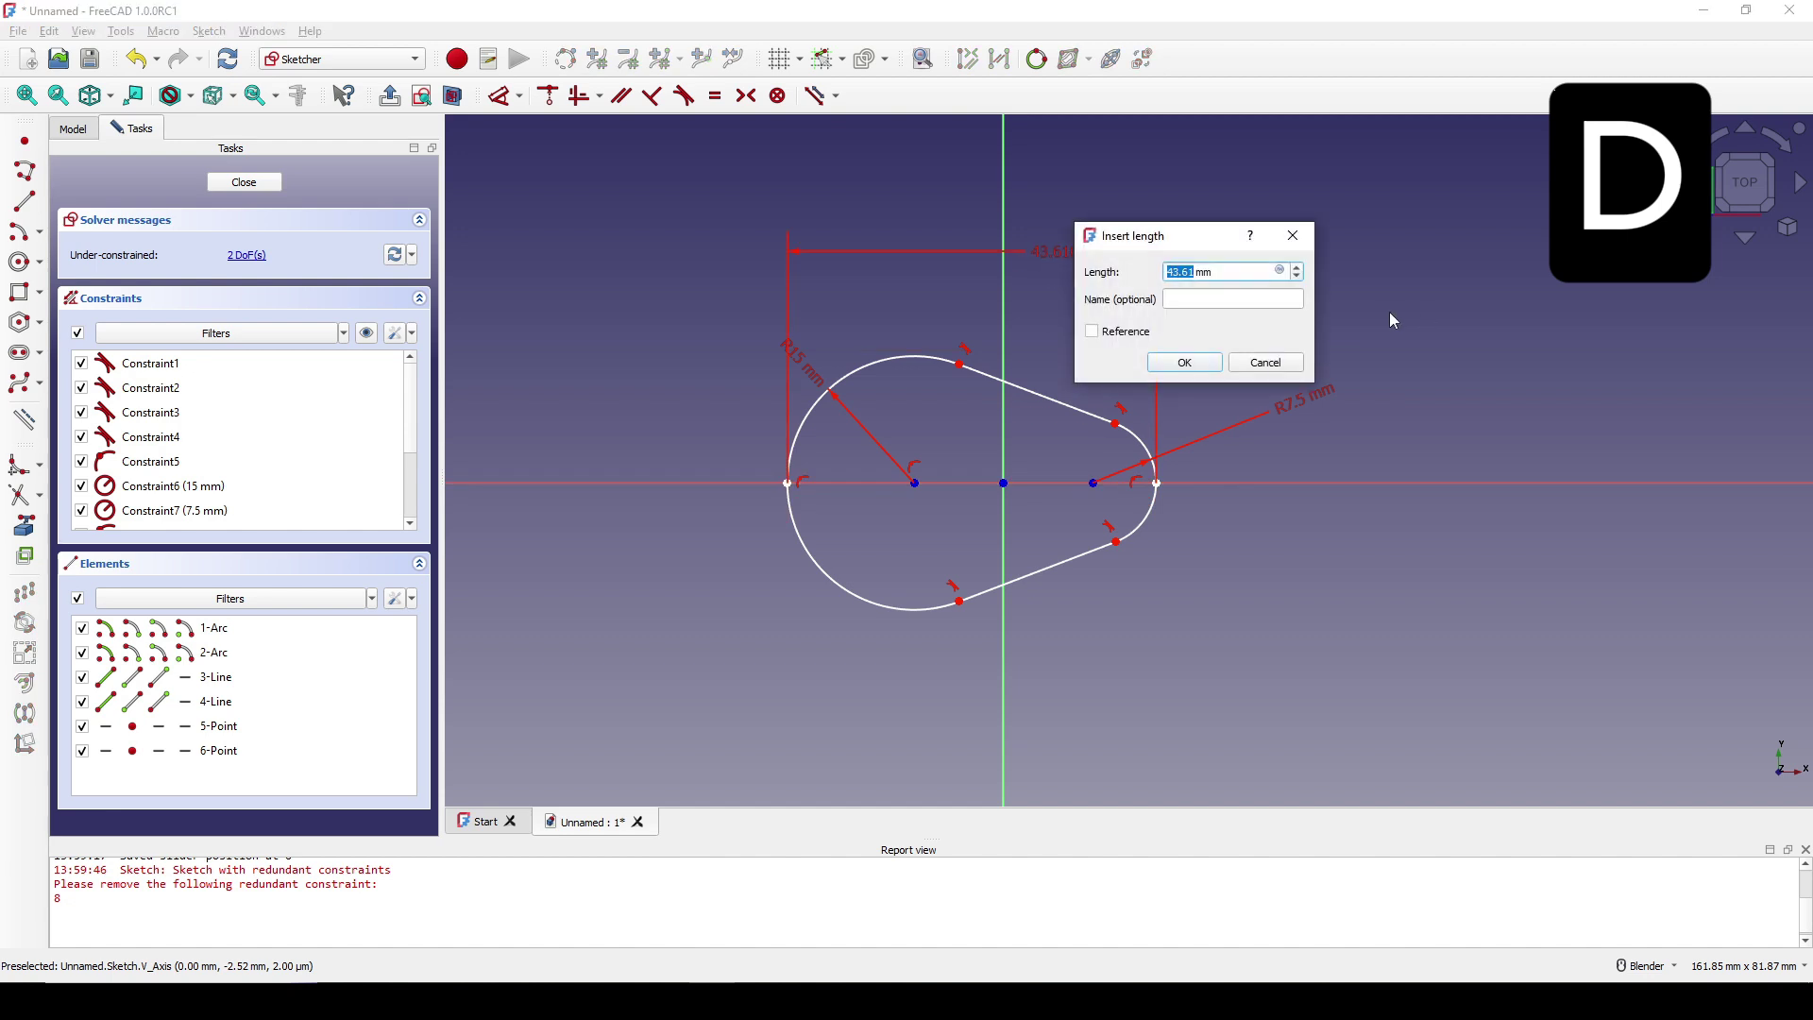
type("70")
key("Return")
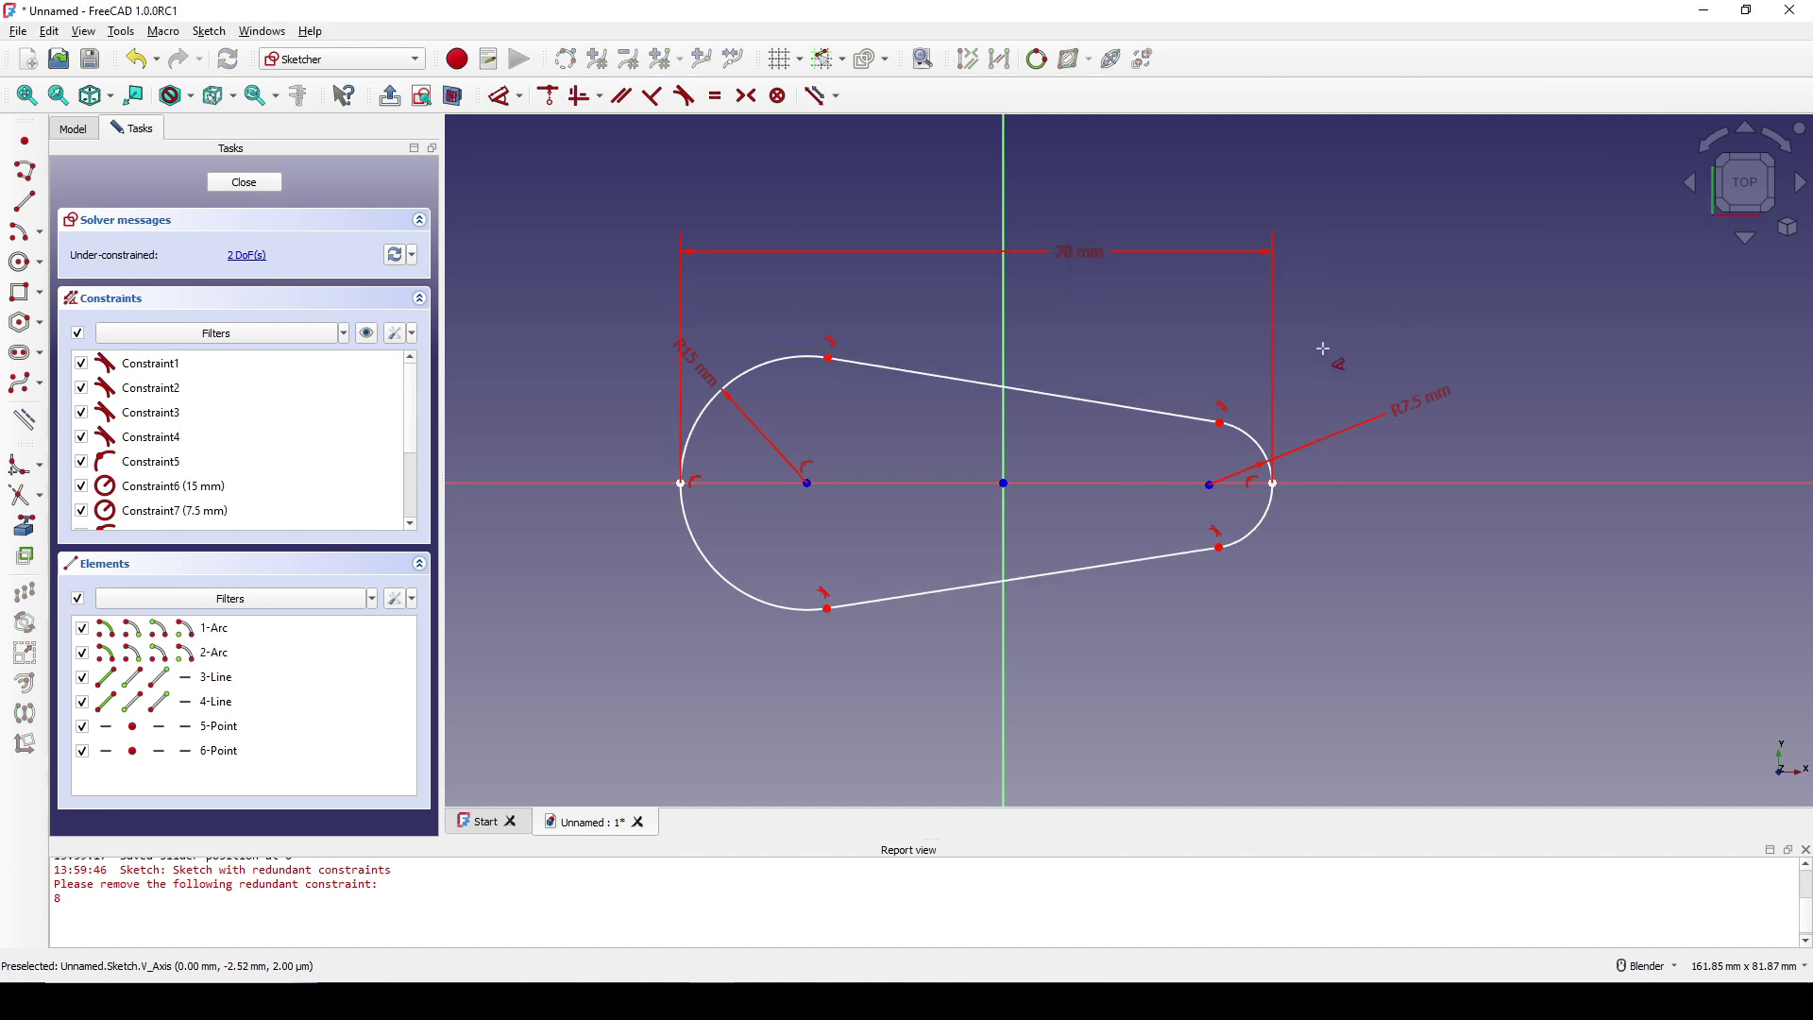
key("Escape")
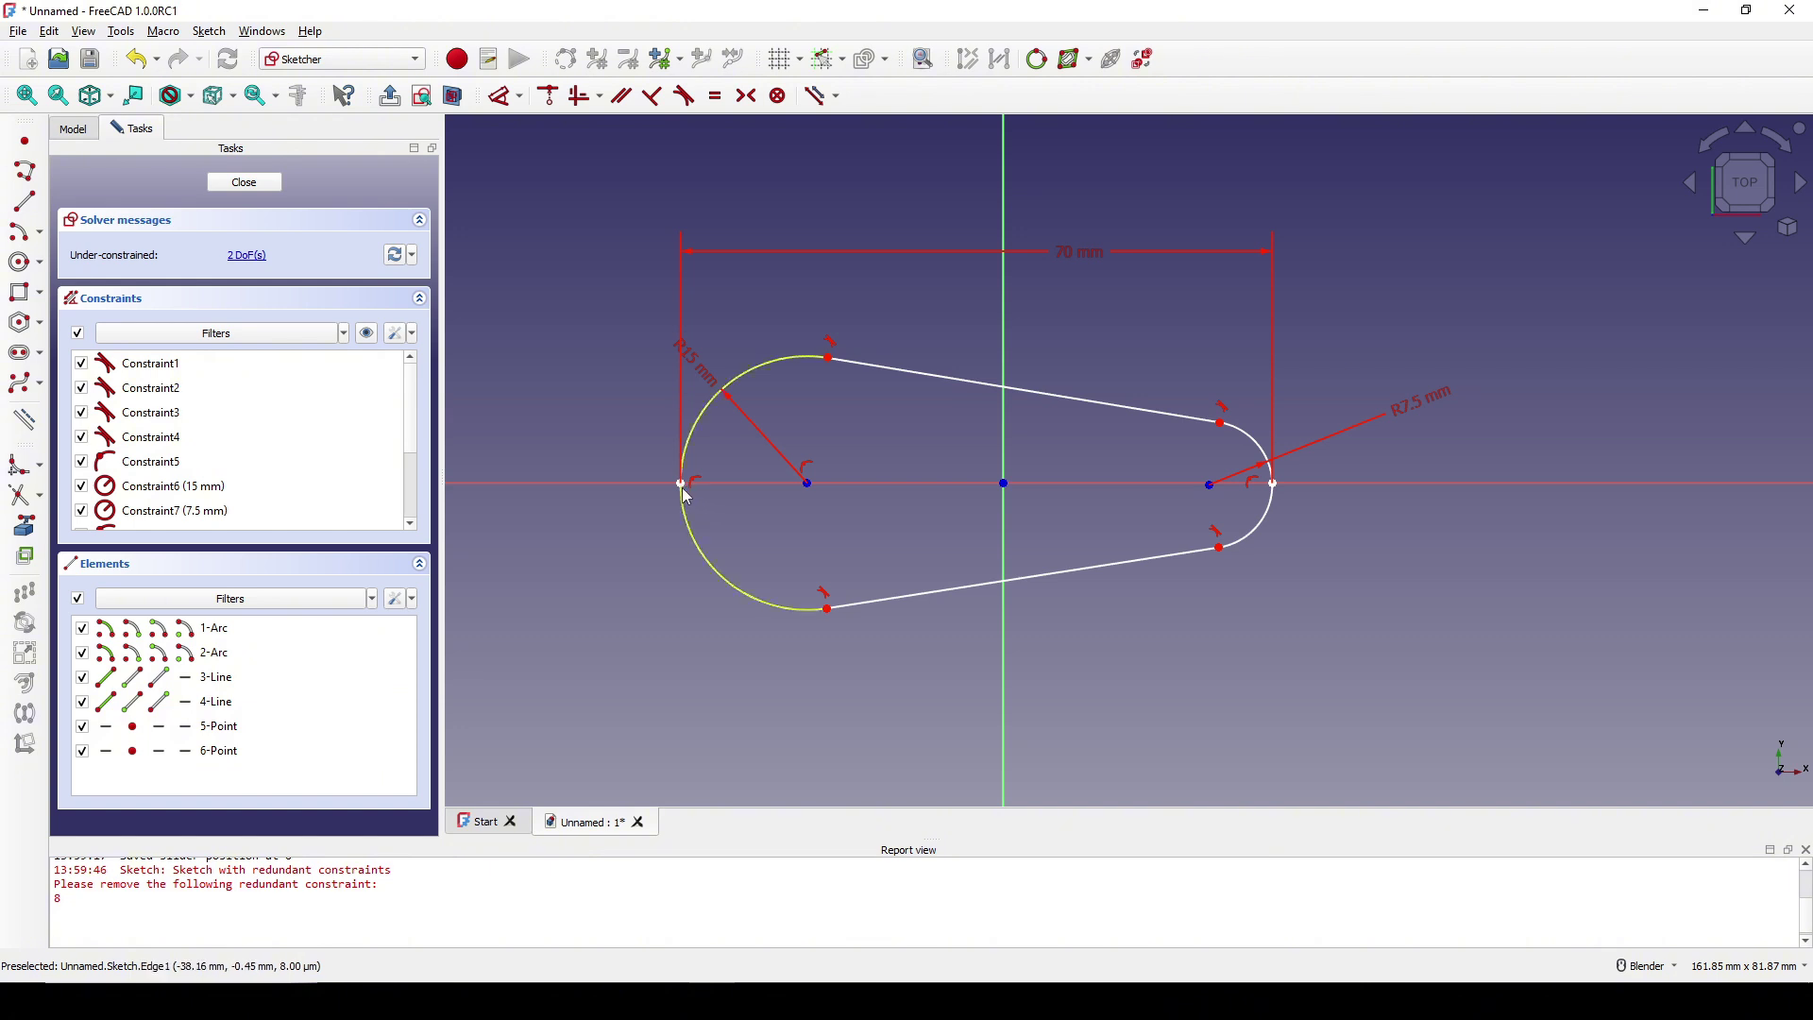
Step: Make the endpoints symmetric about the vertical axis, put the small arc centre on the horizontal axis, and close the sketch
left_click(681, 484)
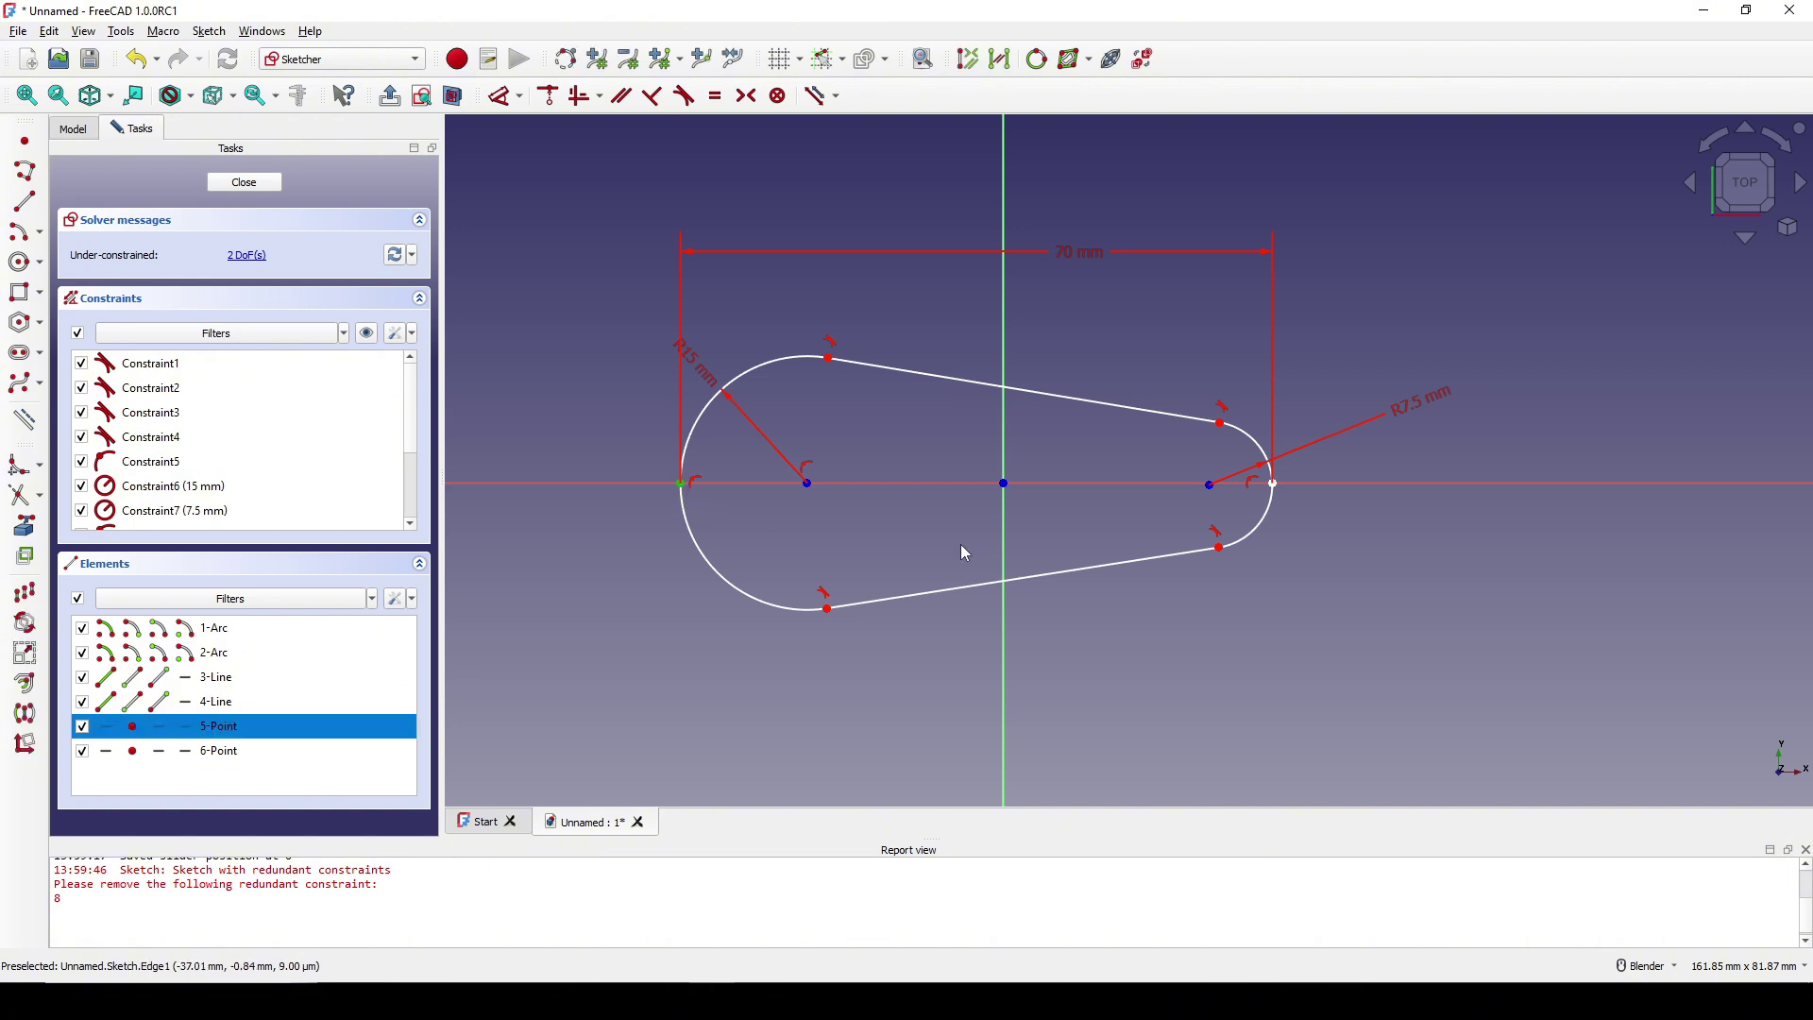
left_click(1274, 486)
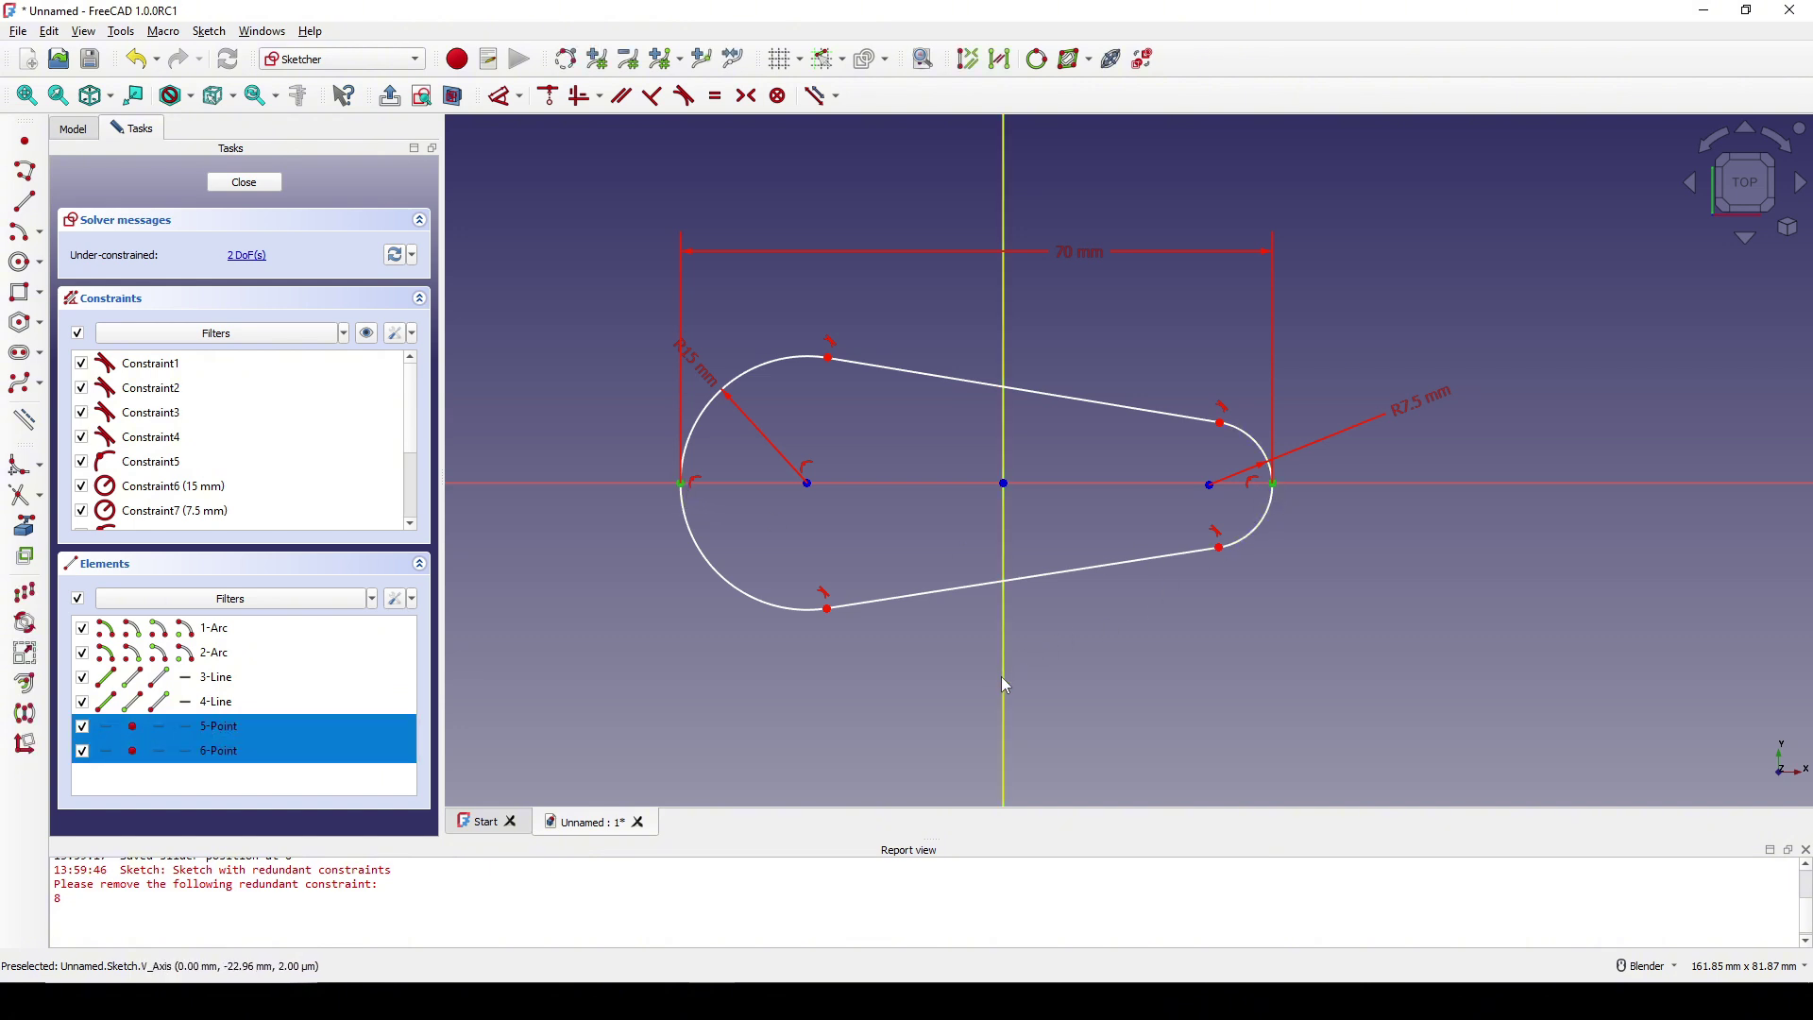
key("s")
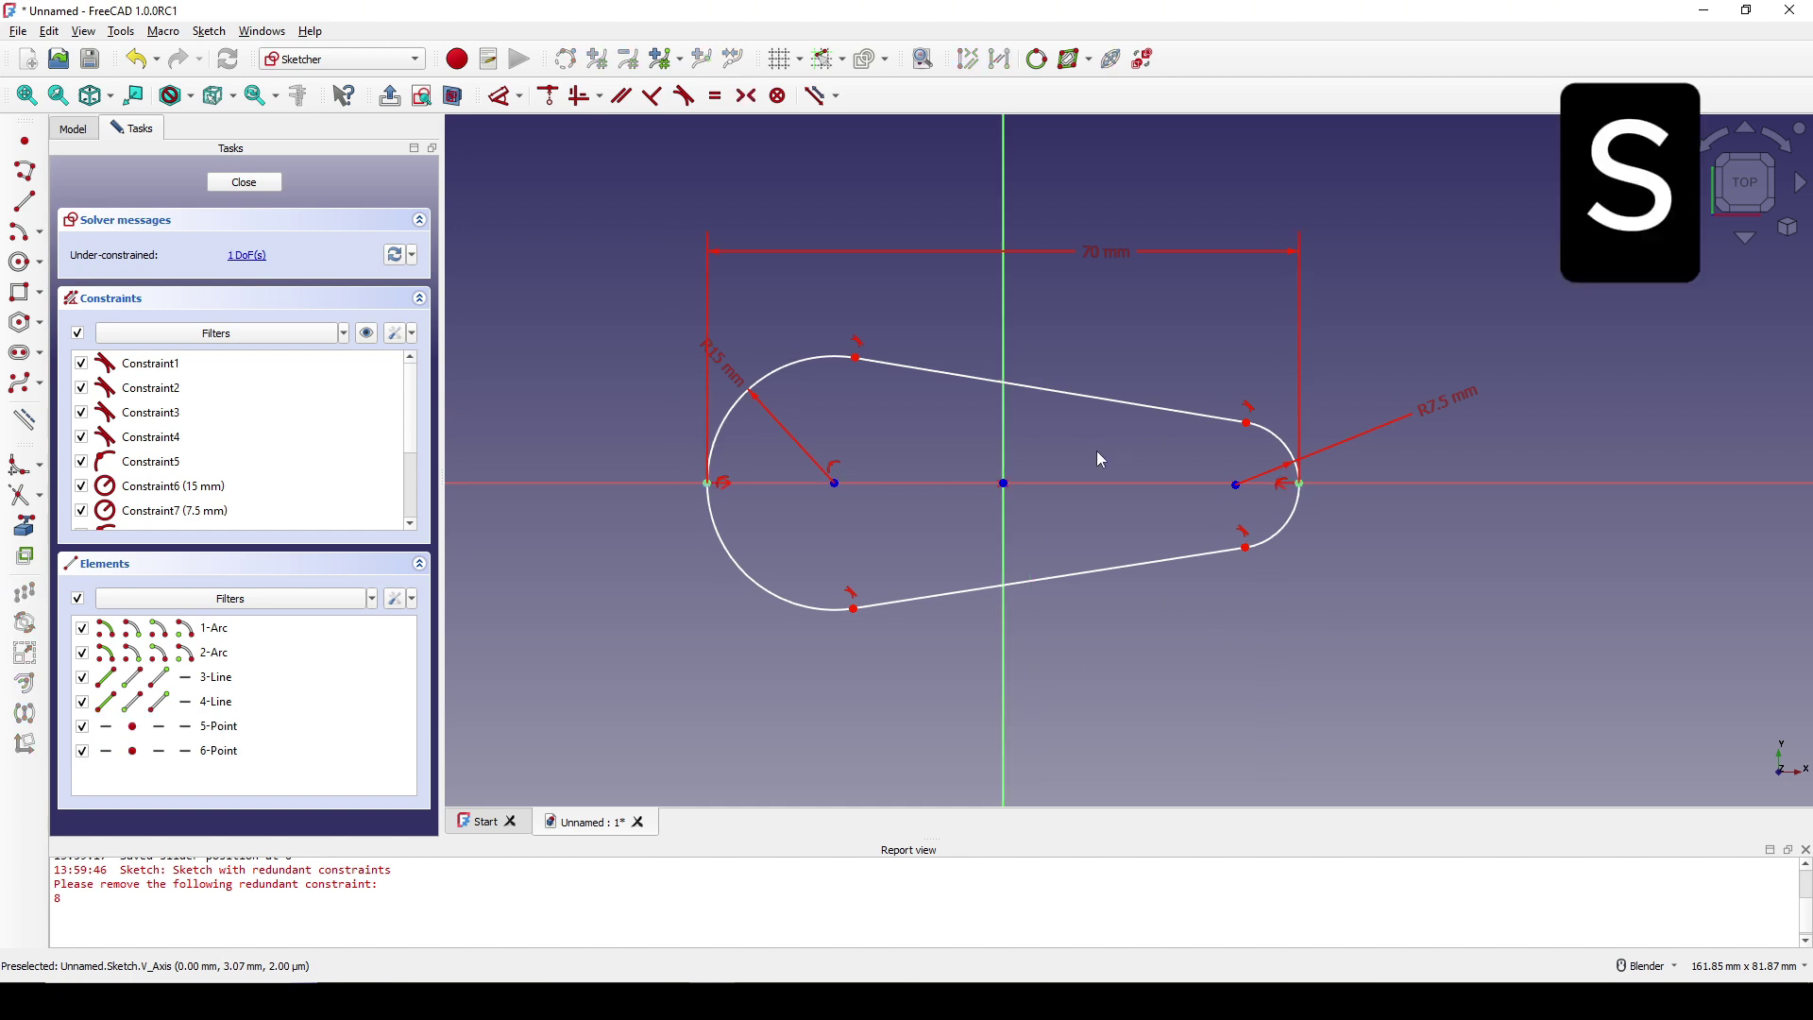
left_click(1239, 488)
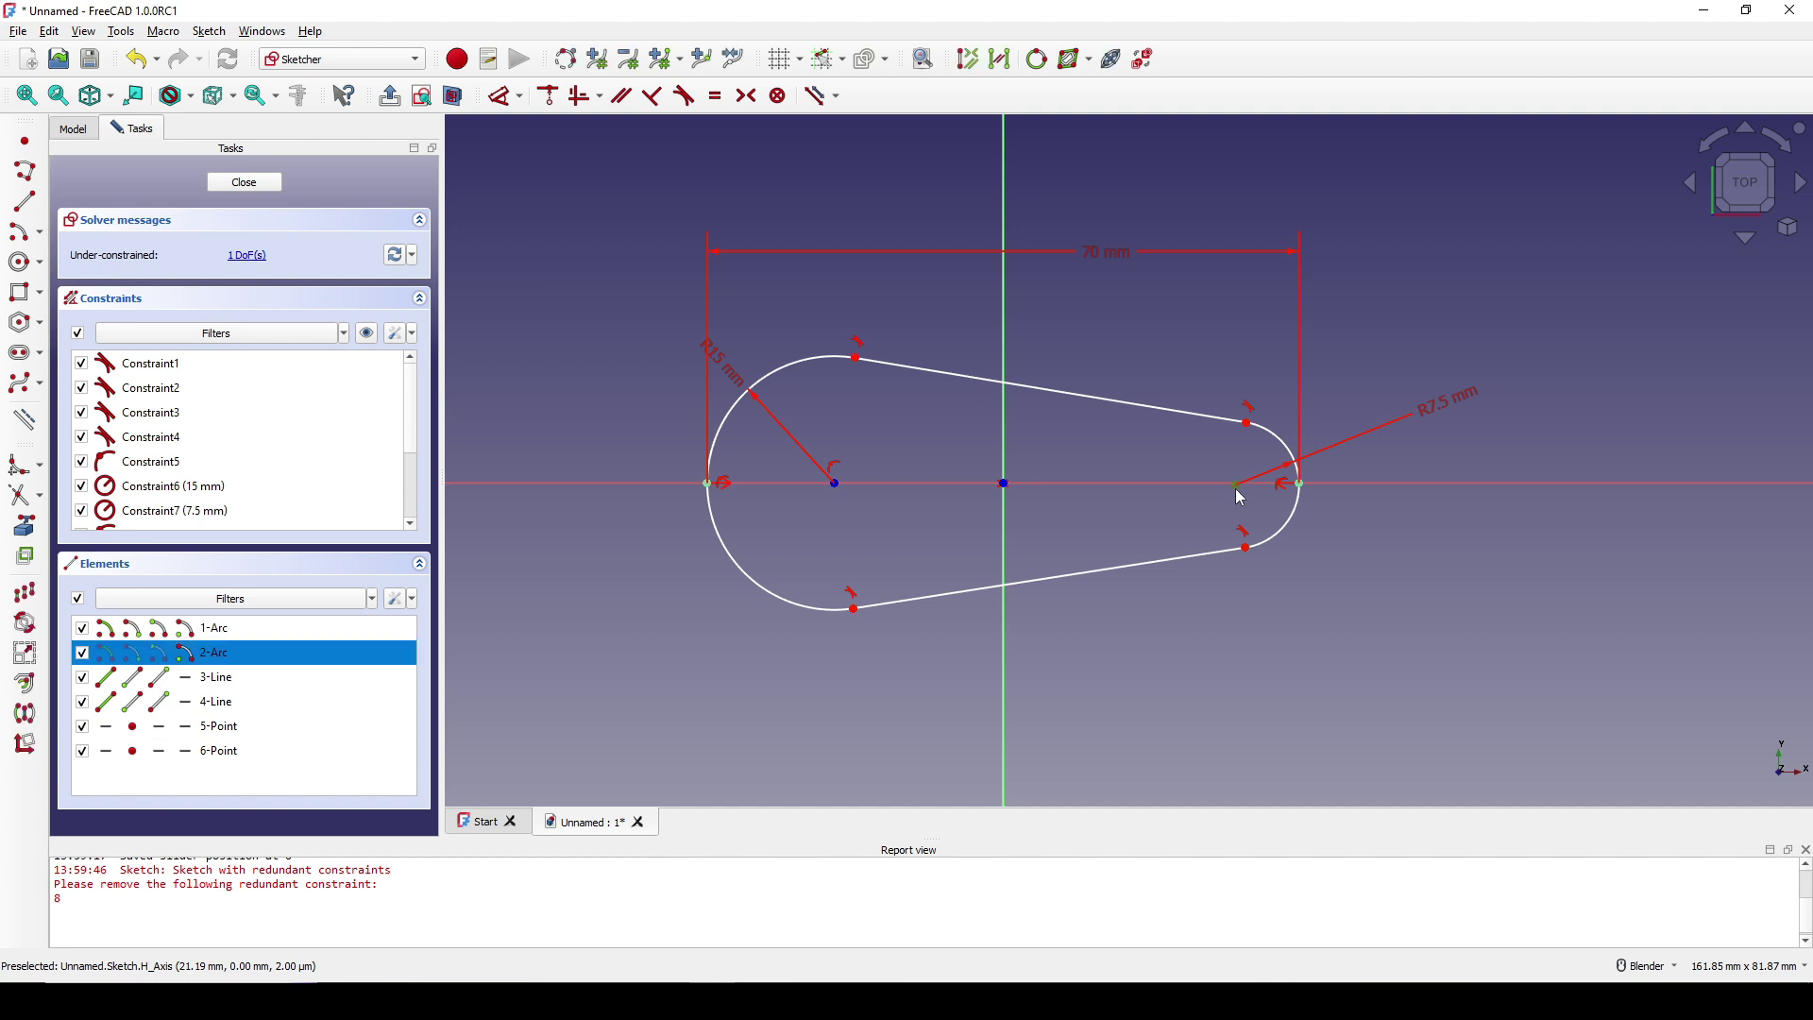
left_click(1144, 487)
key("c")
scroll(1265, 441, "down", 2)
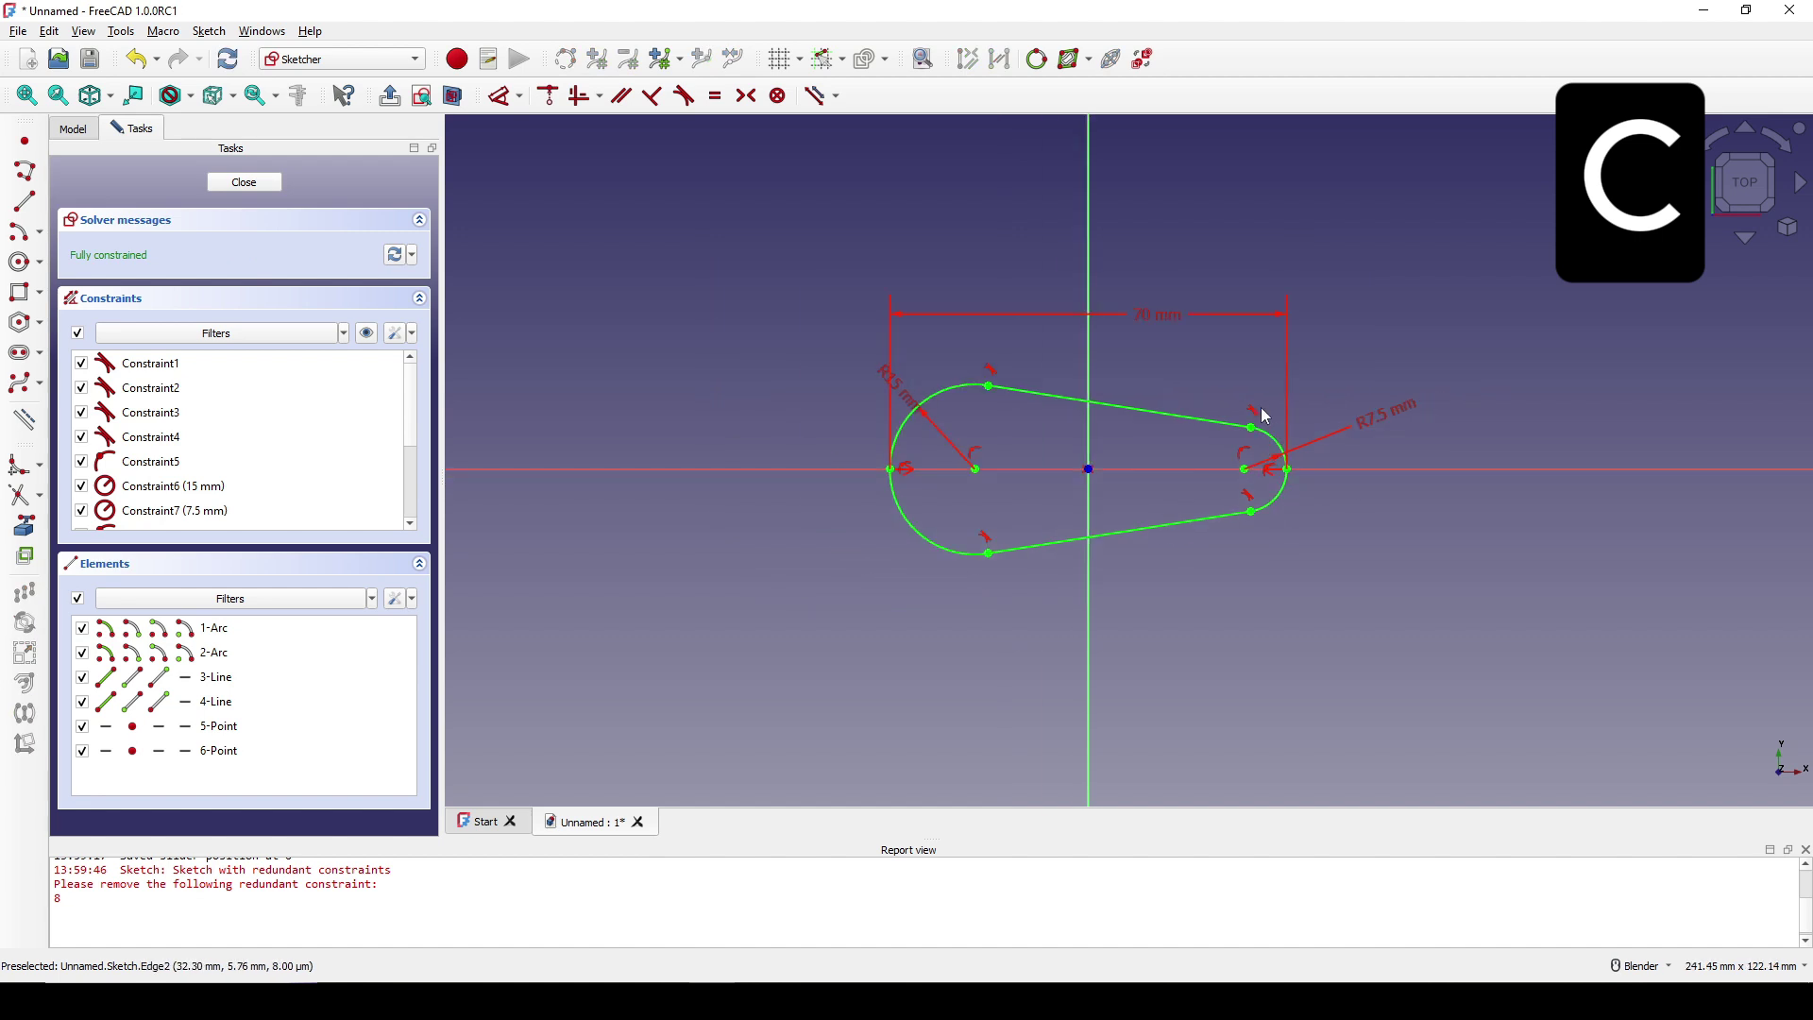
middle_click_drag(1267, 416, 1234, 437, "shift")
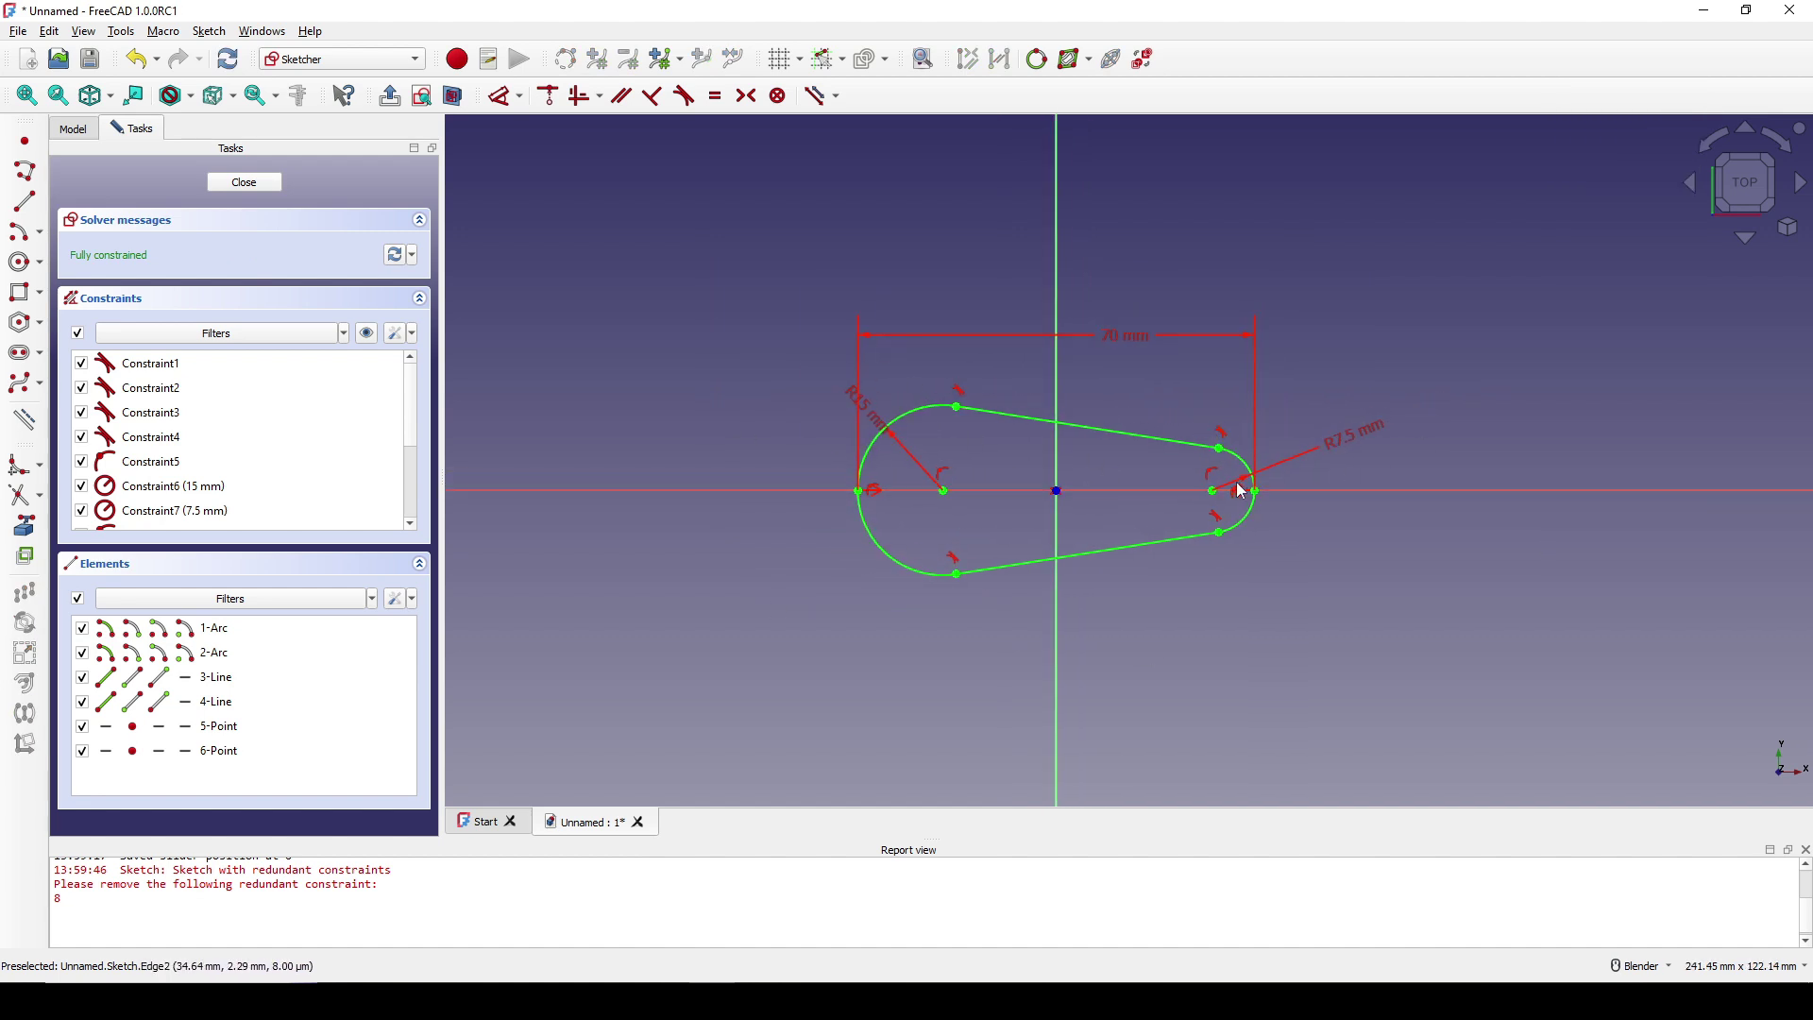
left_click(244, 184)
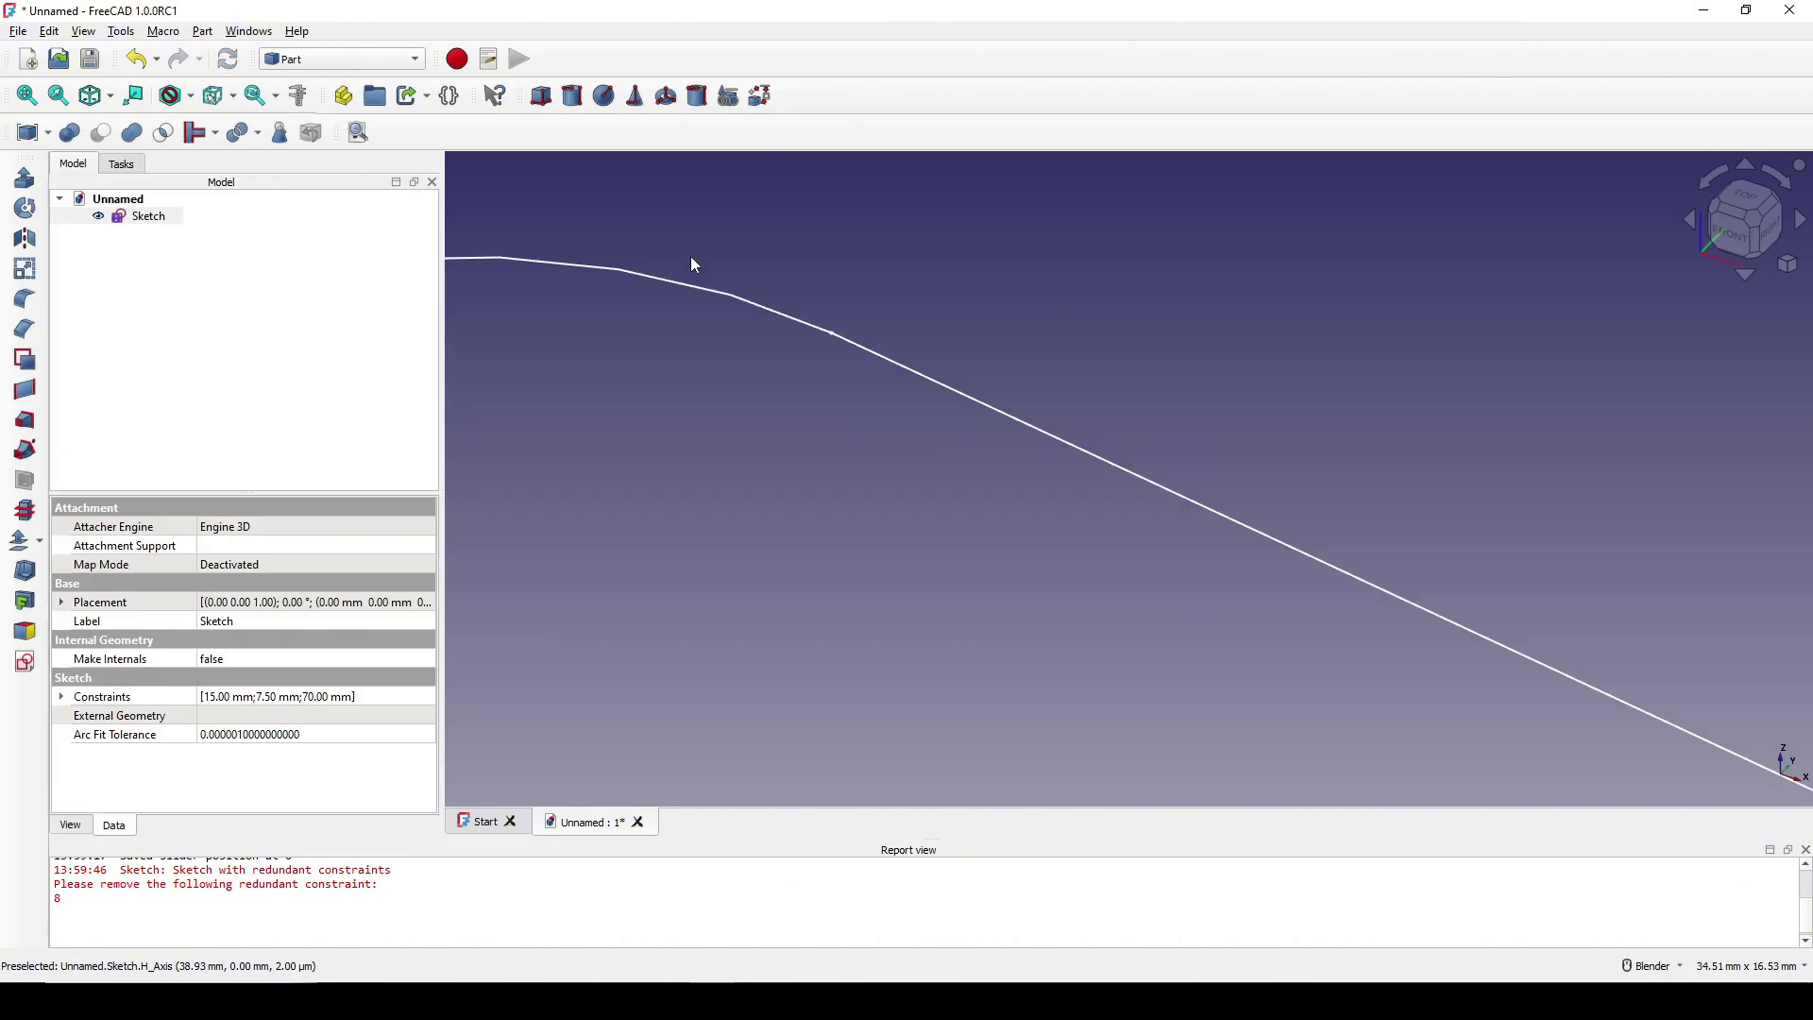
Step: Orbit to a 3D view, select the eyelet sketch, and switch to the Draft workbench
scroll(927, 369, "down", 6)
left_click(1236, 465)
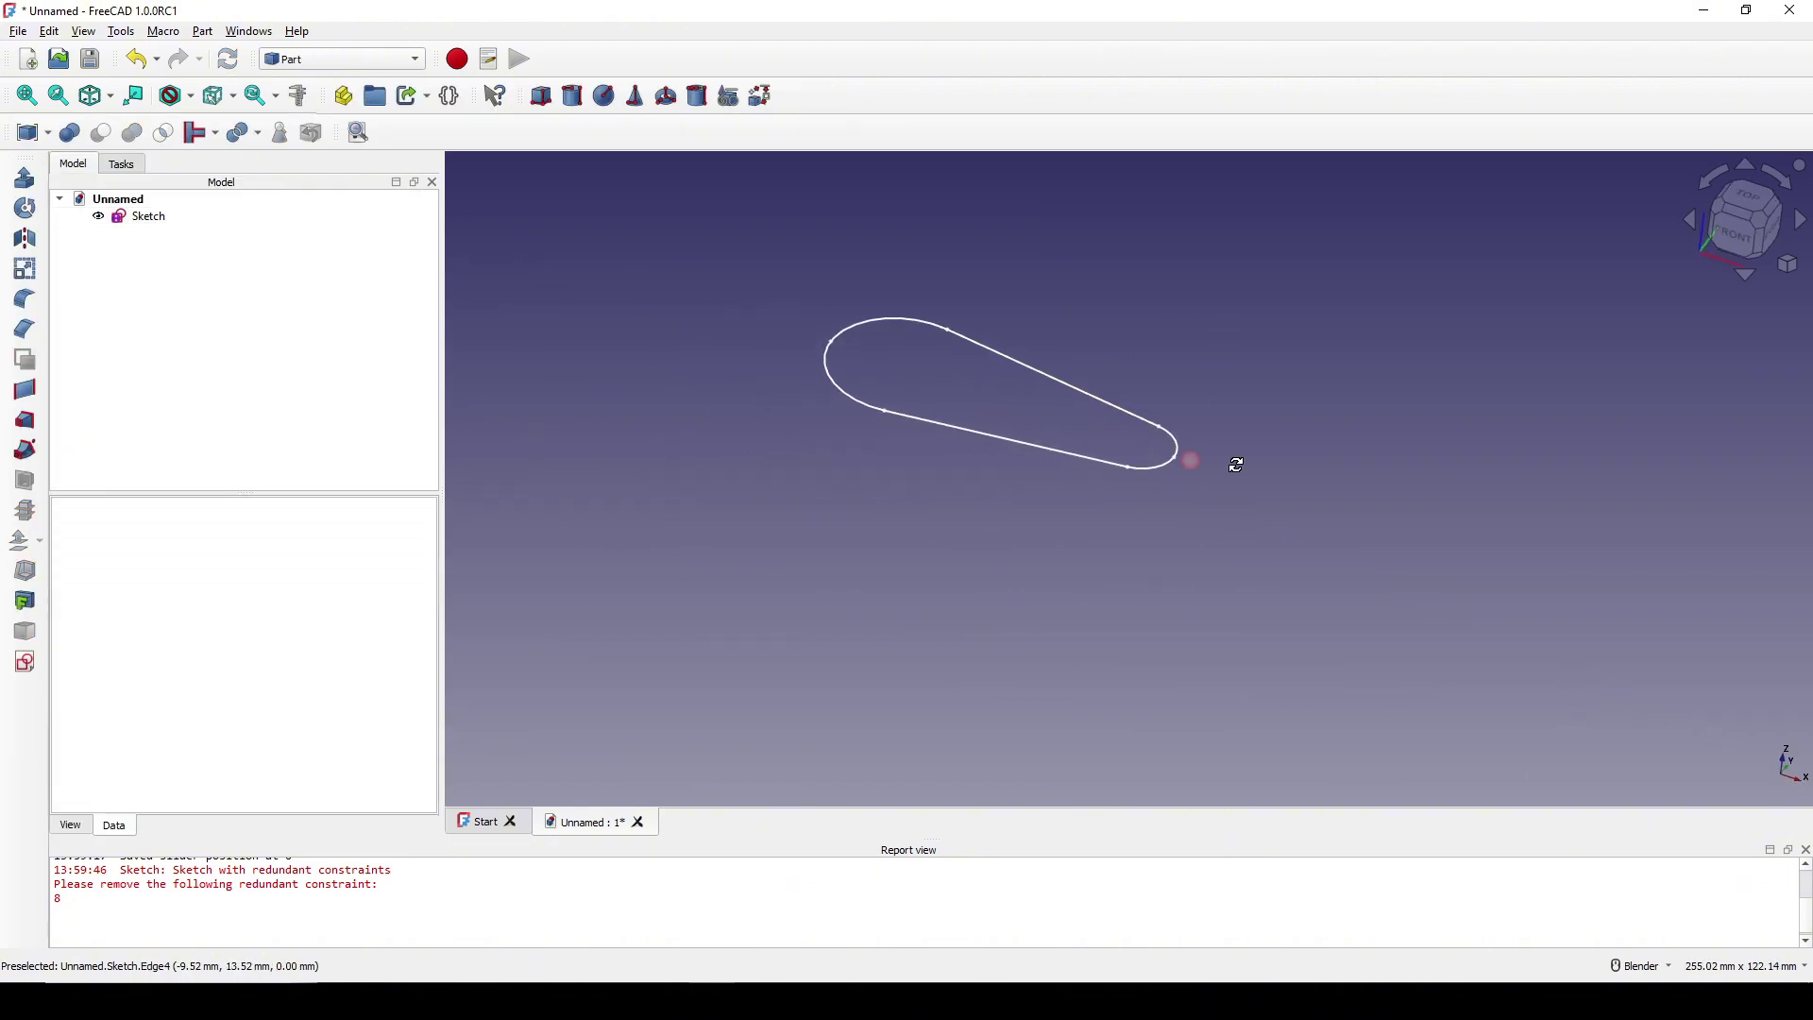
mouse_move(1236, 465)
middle_mouse_down()
mouse_move(1009, 605)
mouse_move(981, 599)
middle_mouse_up()
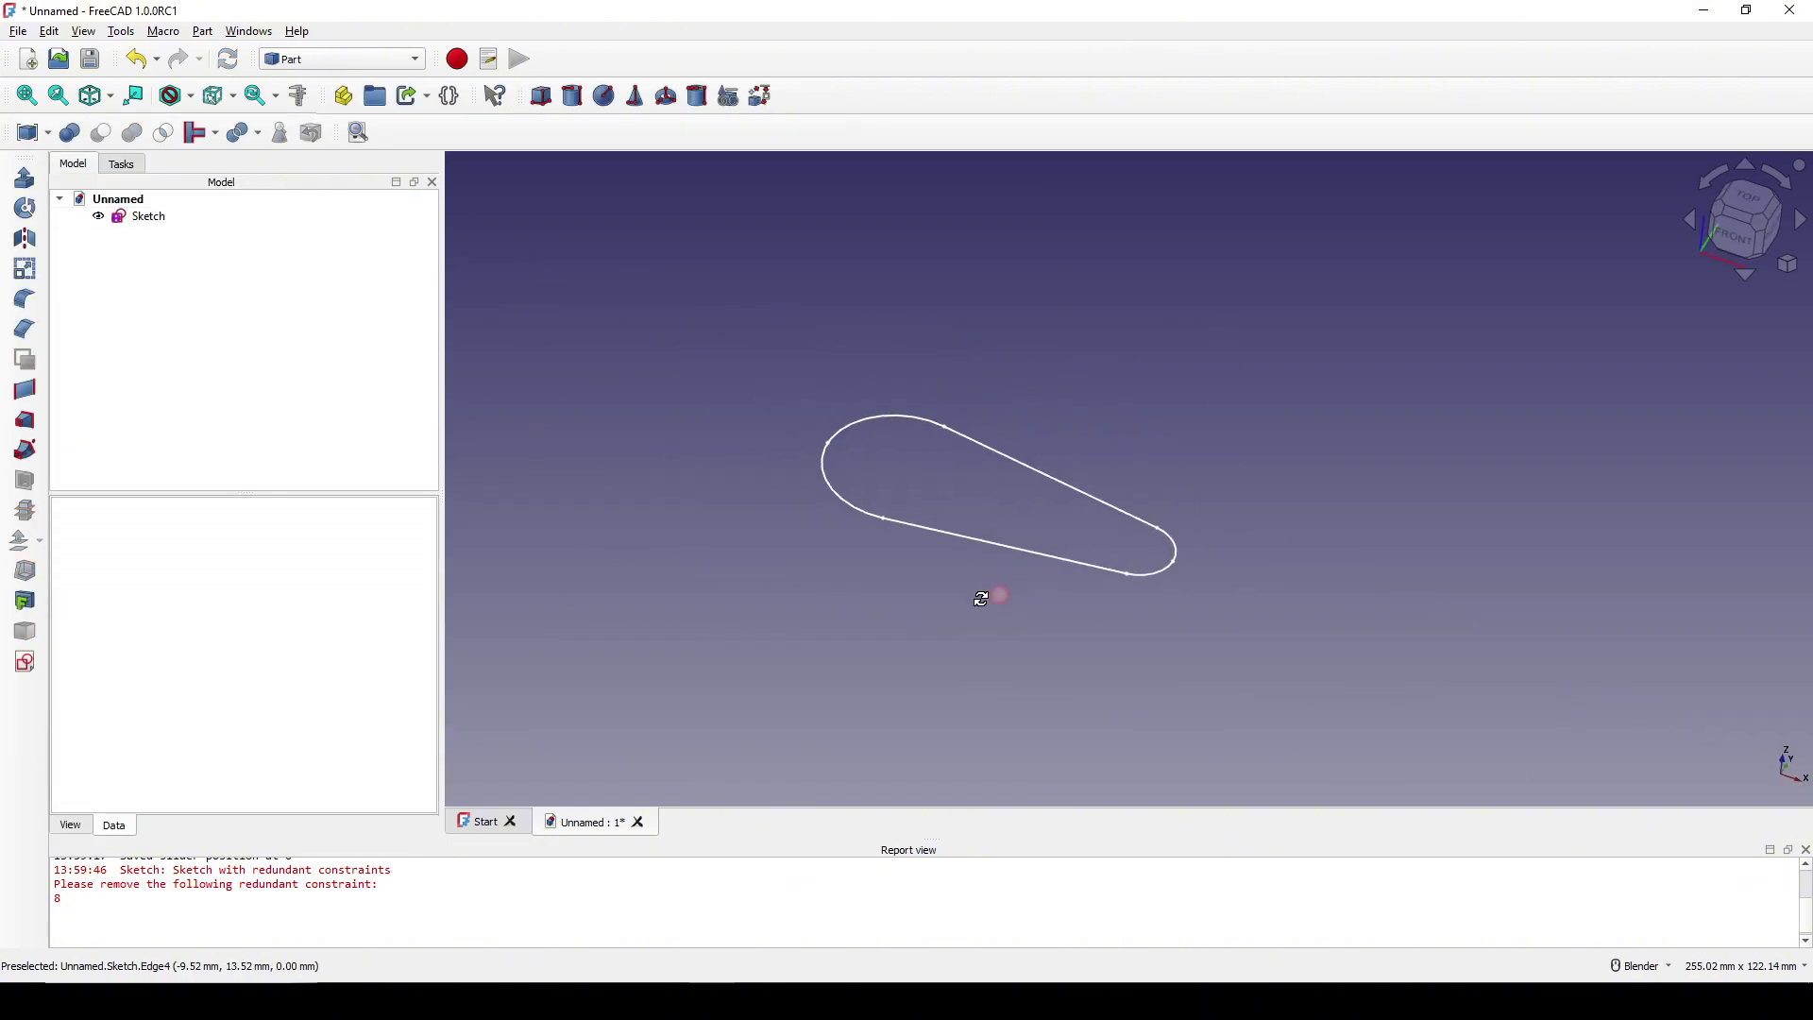
left_click(143, 223)
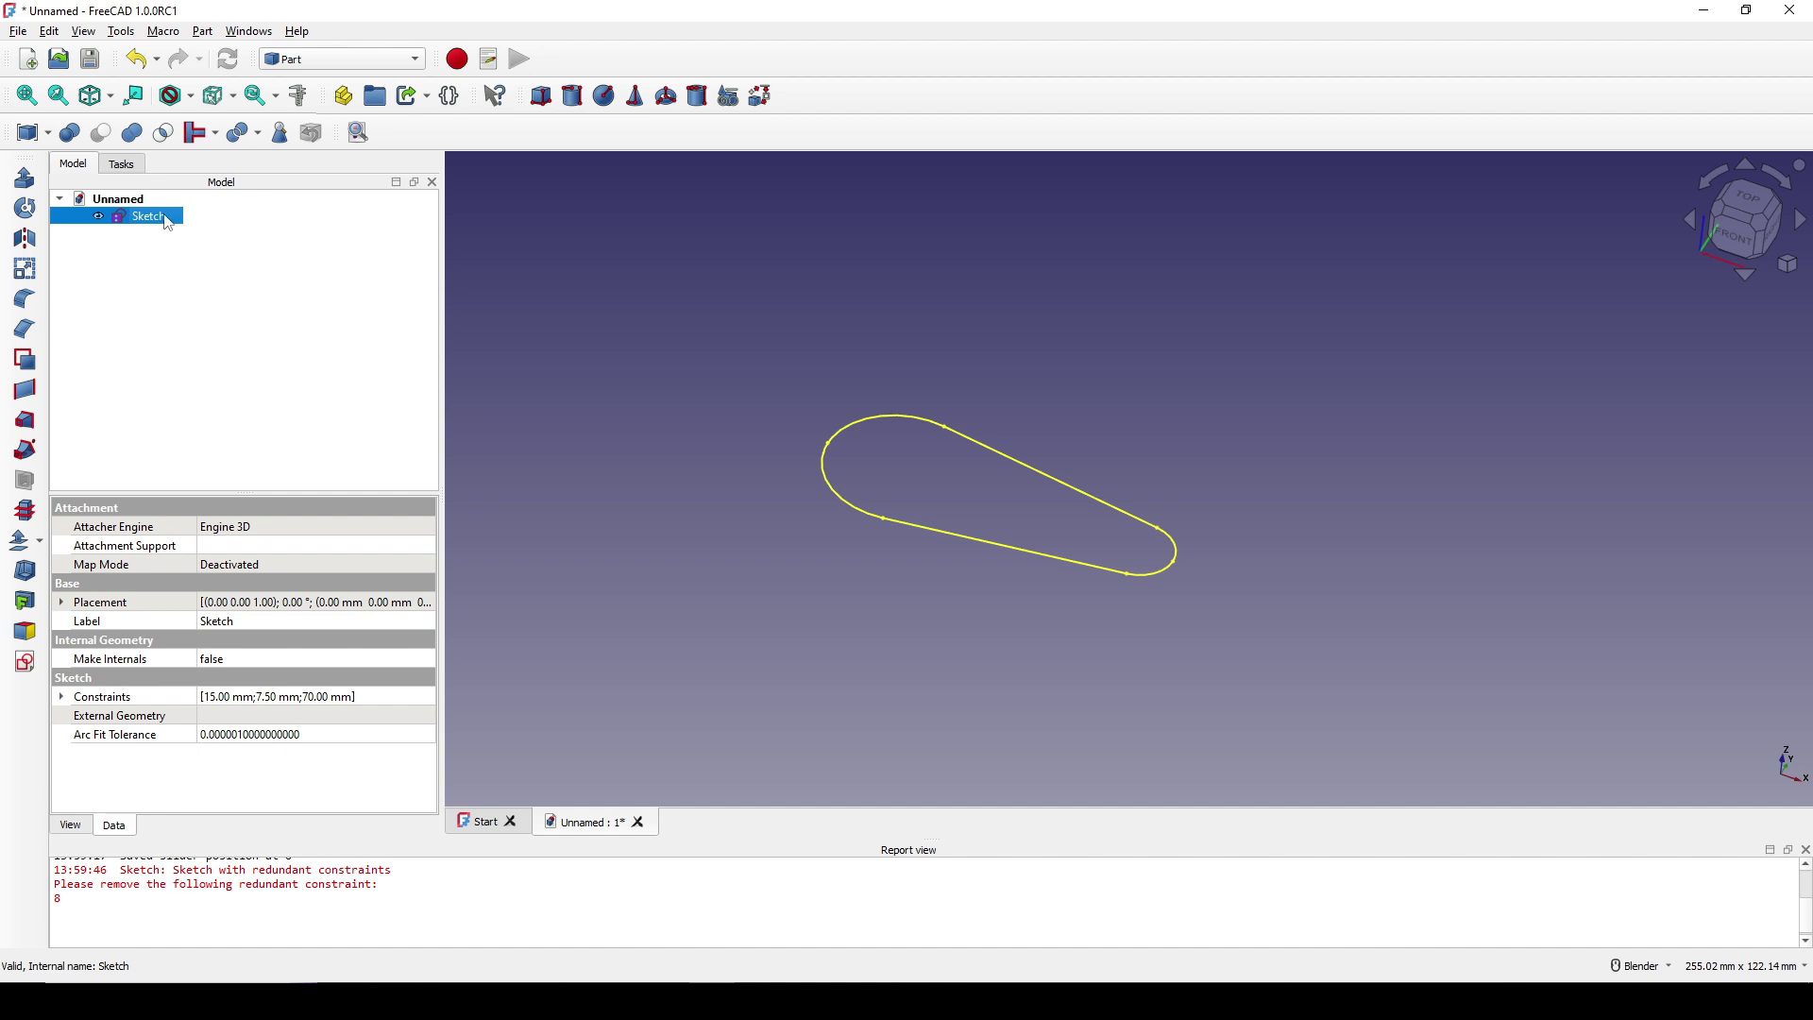
left_click(303, 59)
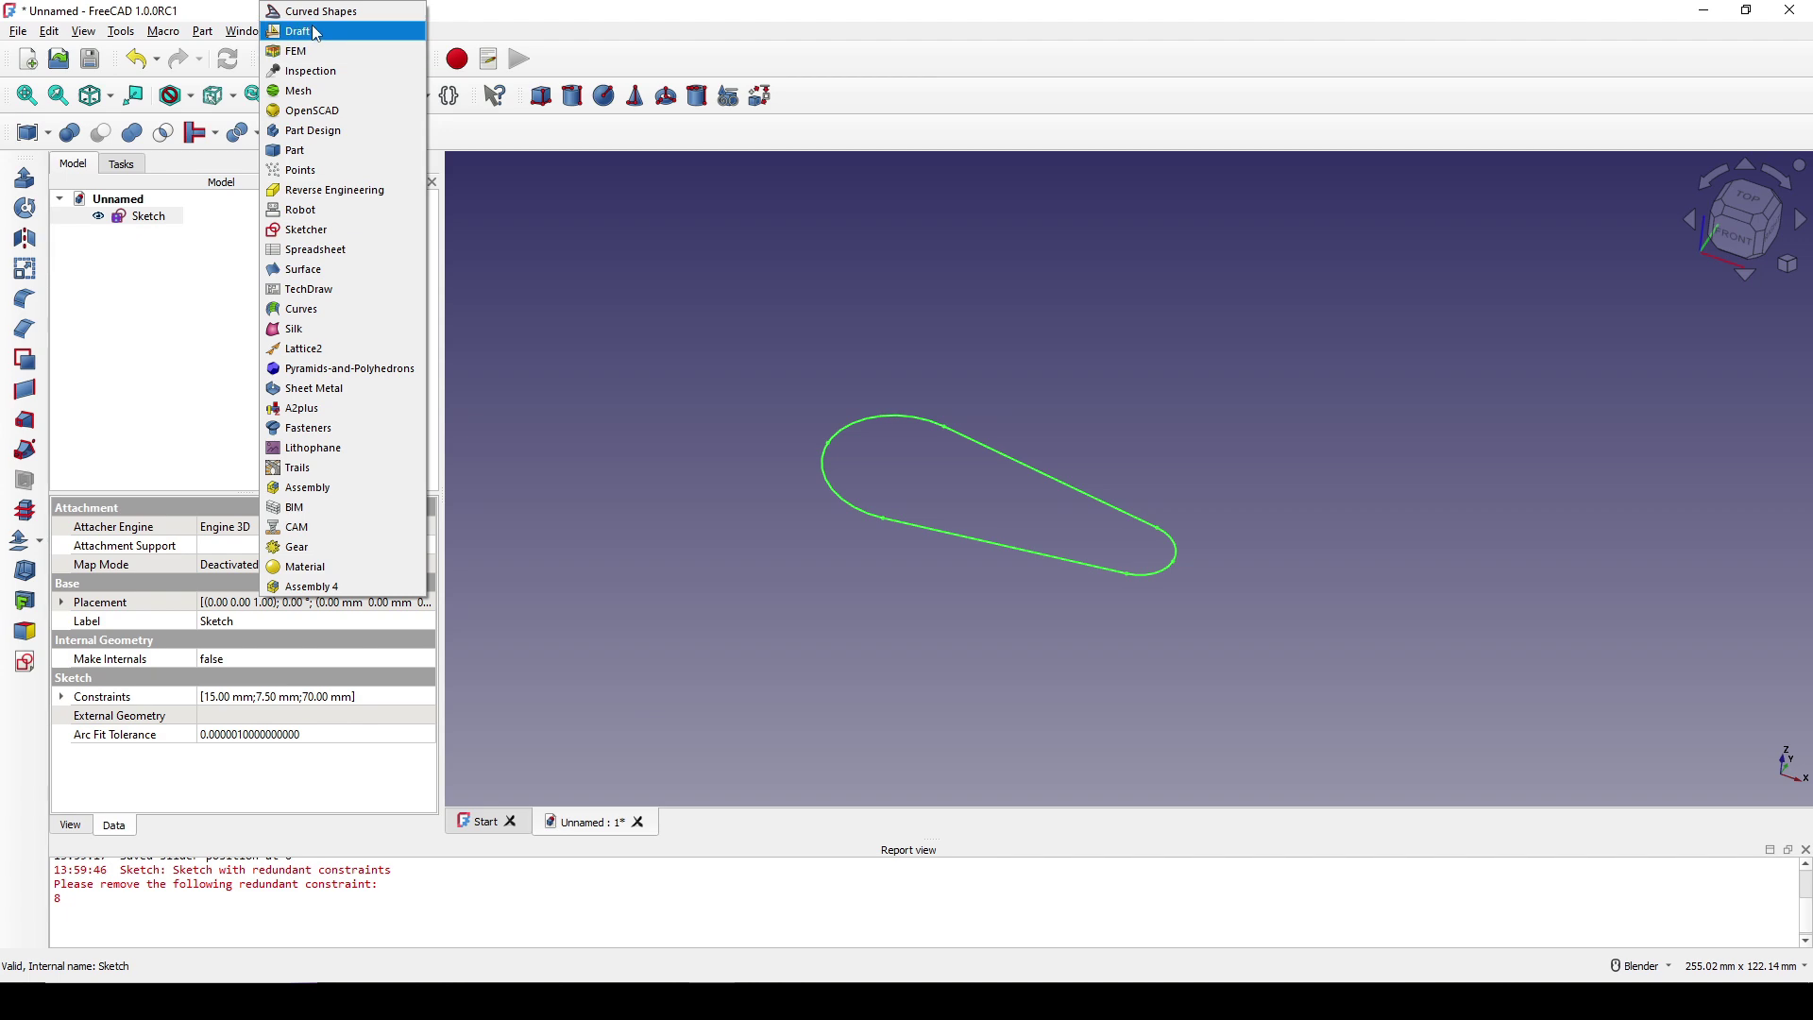
left_click(315, 33)
Step: Make a Draft clone of the eyelet sketch and open the Sketch (2D) clone's context menu
middle_click_drag(1073, 478, 1014, 375)
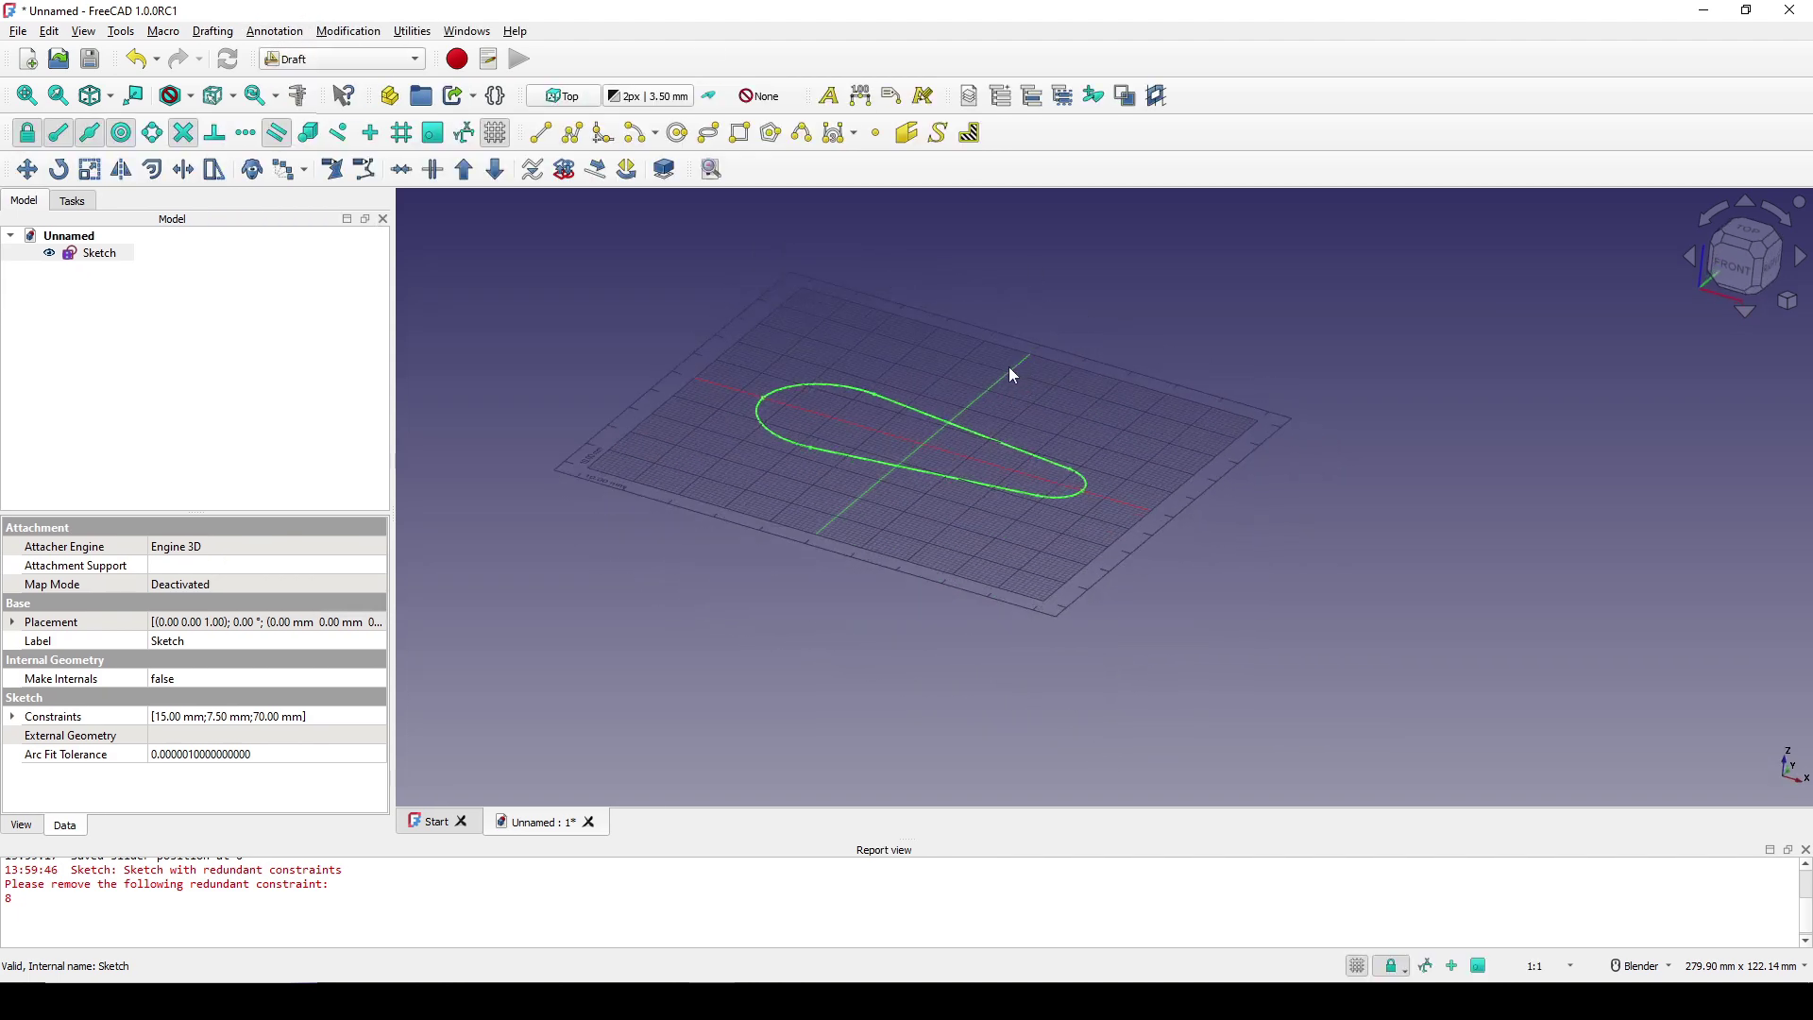
left_click(106, 257)
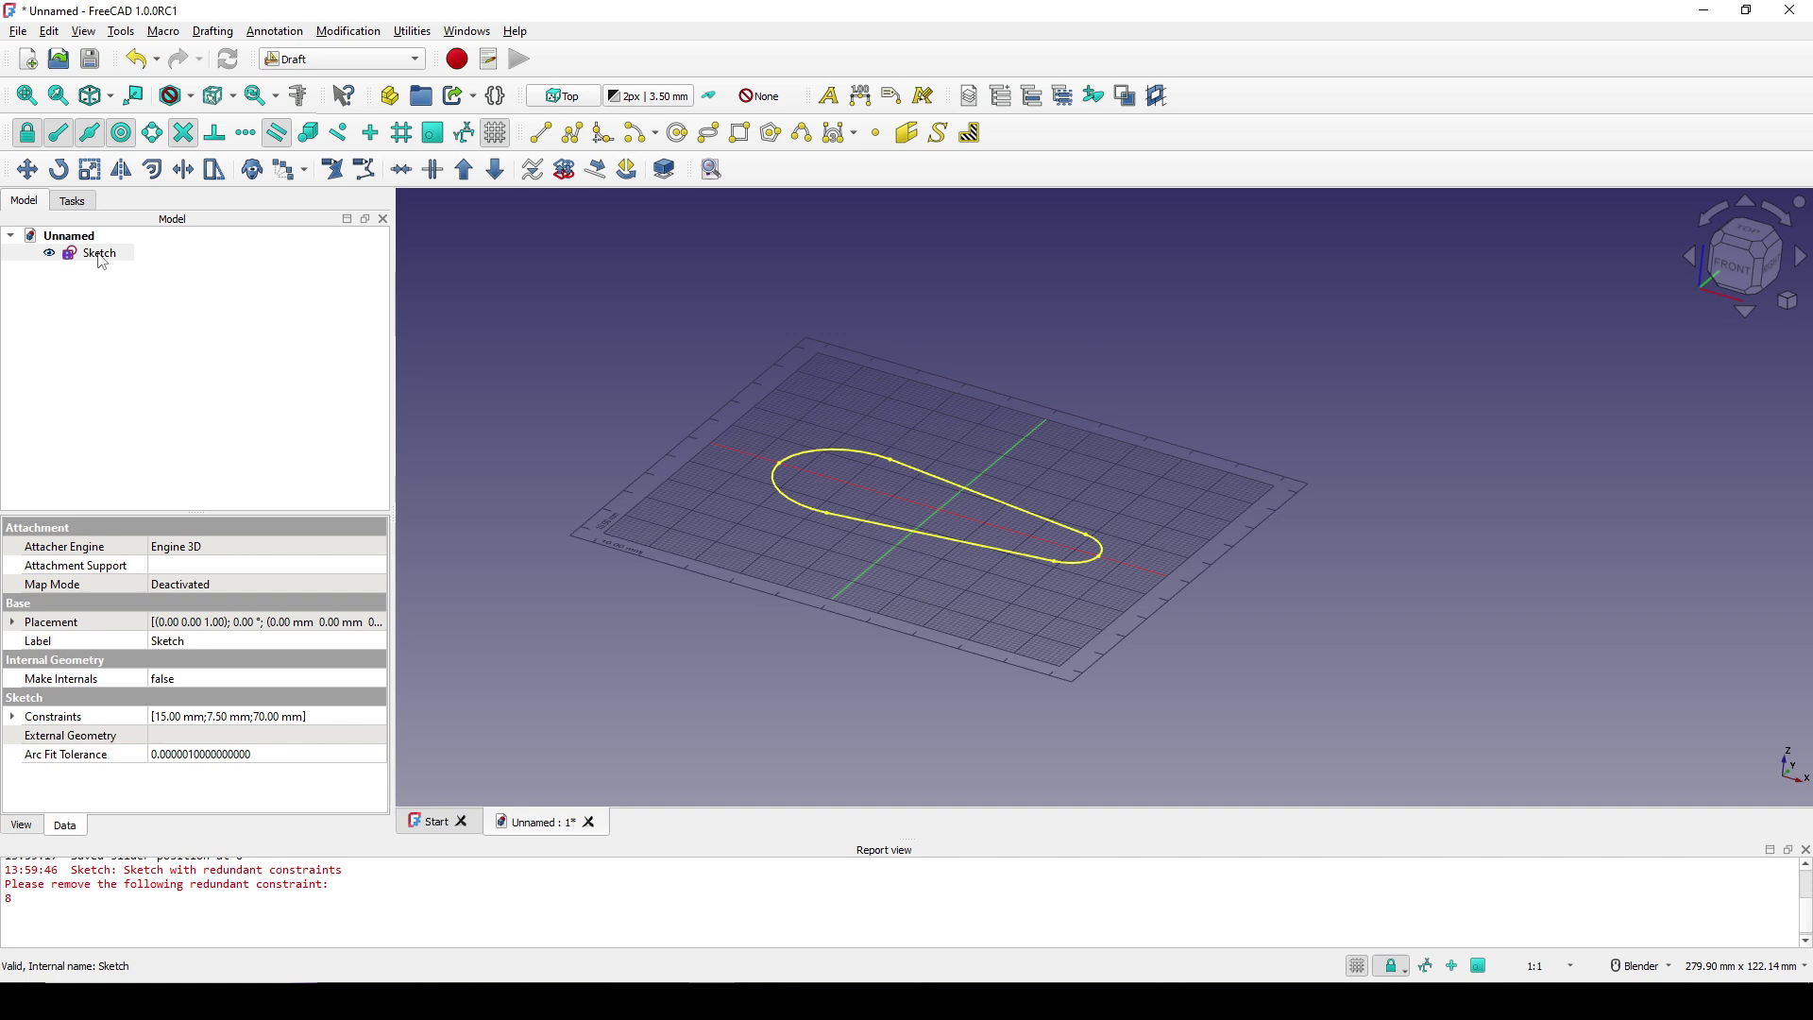
left_click(262, 179)
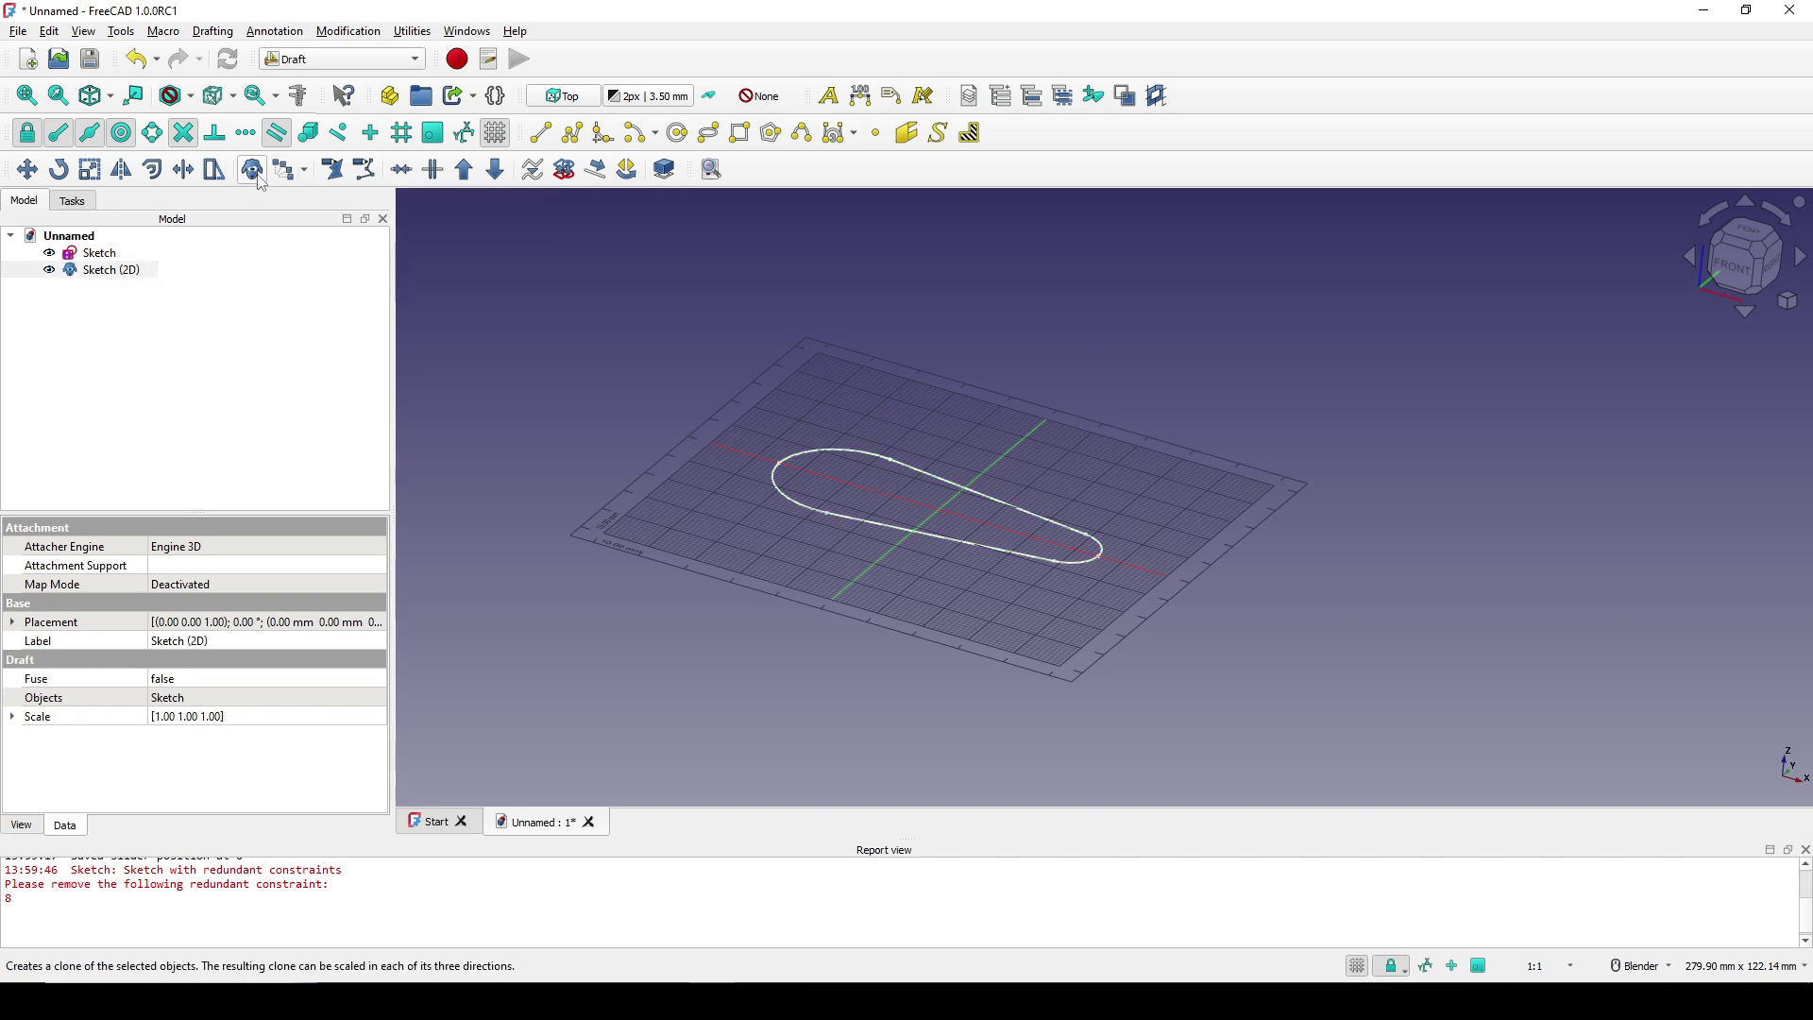
left_click(110, 273)
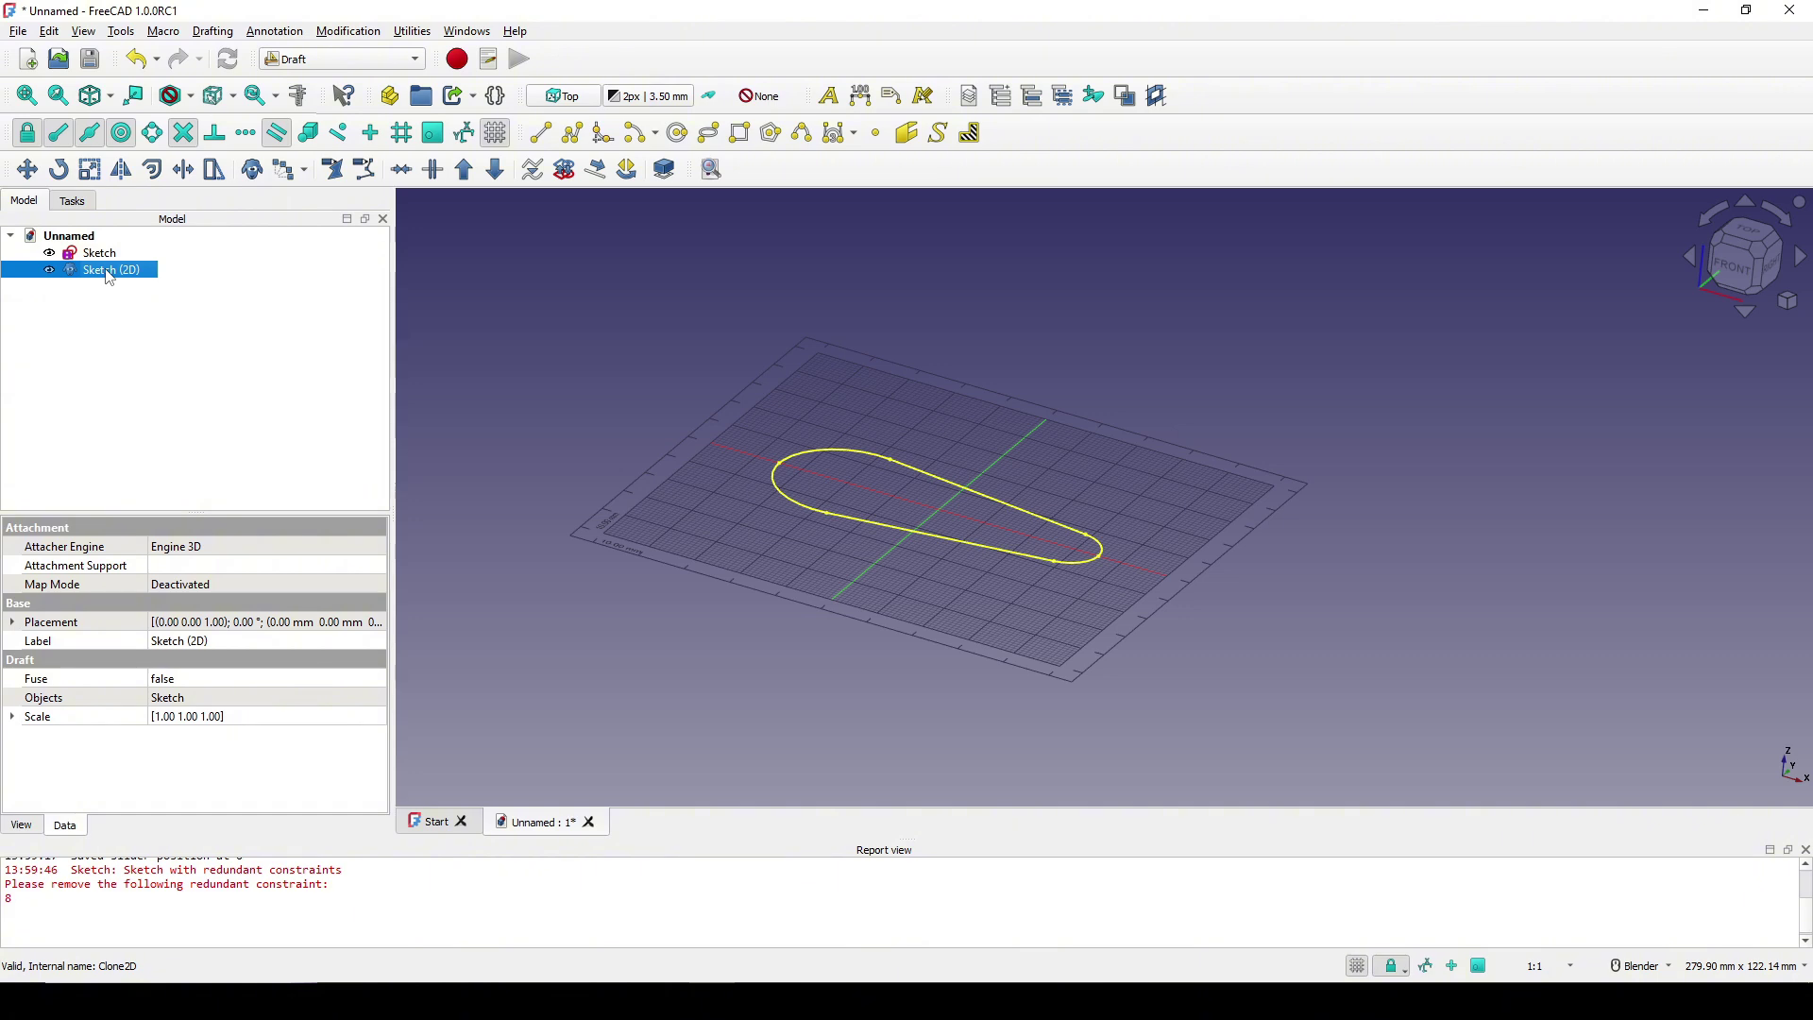
right_click(109, 276)
Step: Transform the Sketch (2D) clone with two 90° rotations, to 180°, and confirm its placement
left_click(151, 275)
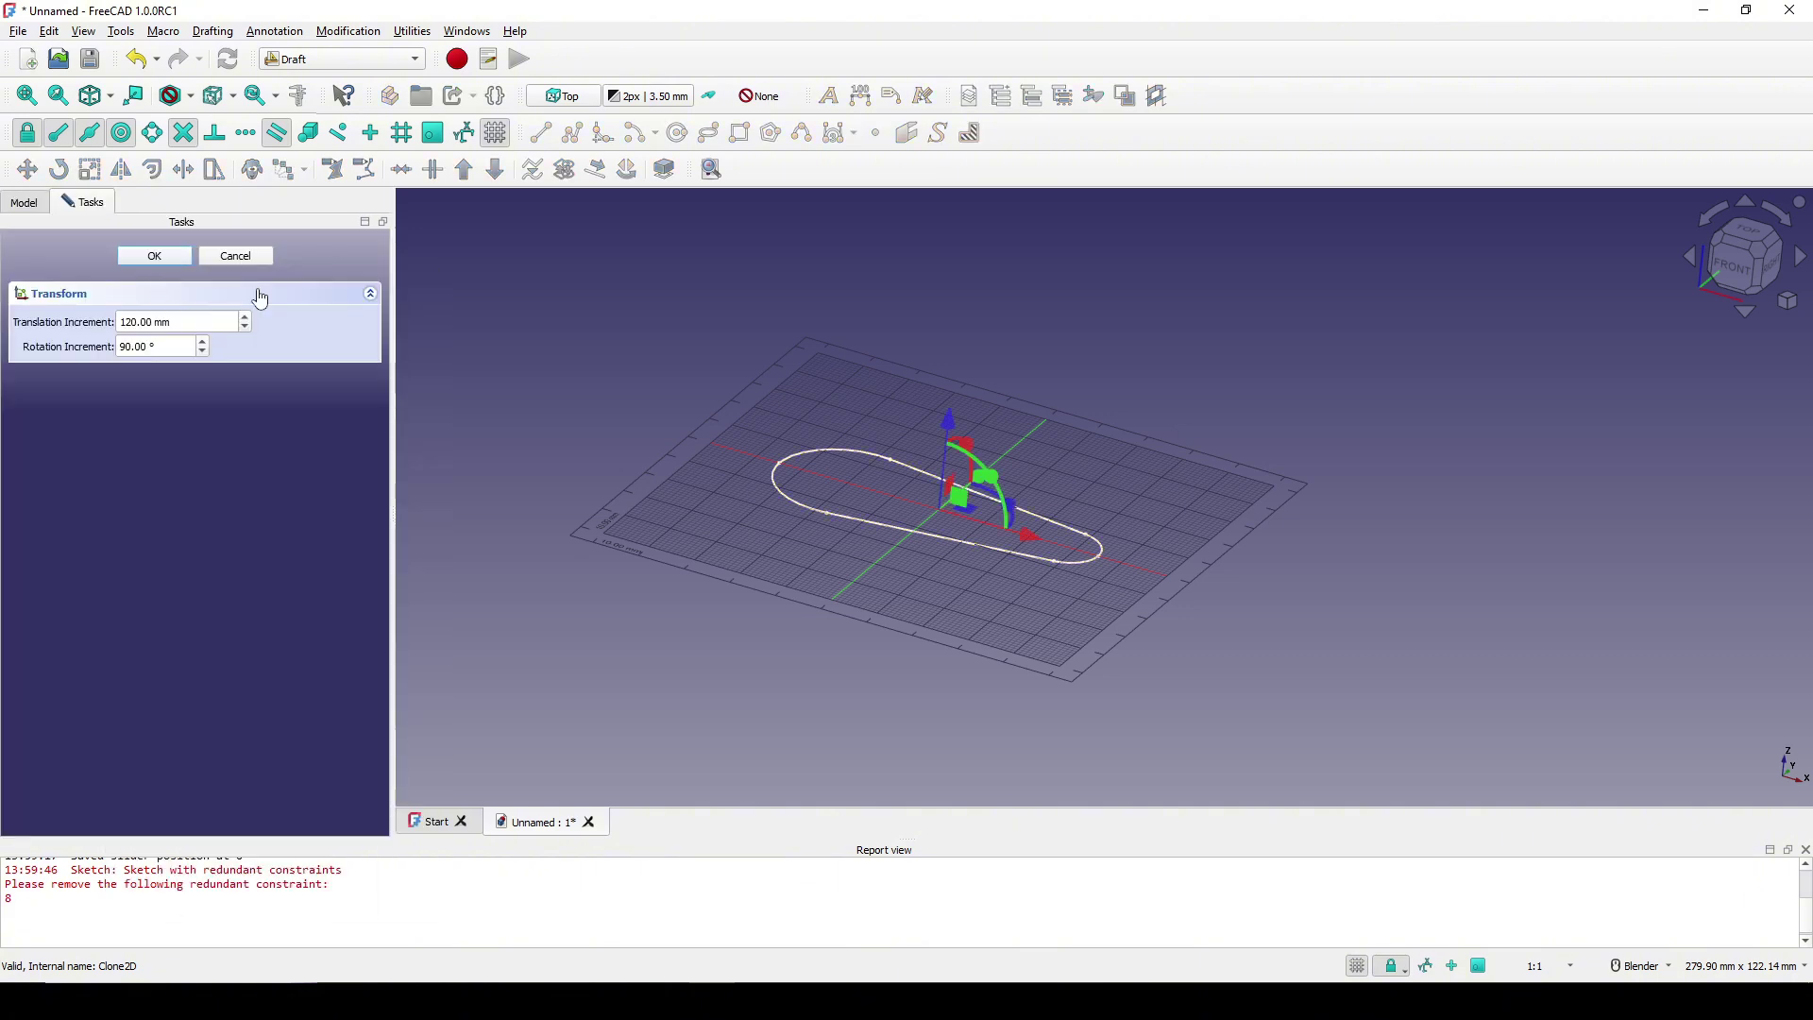
double_click(173, 351)
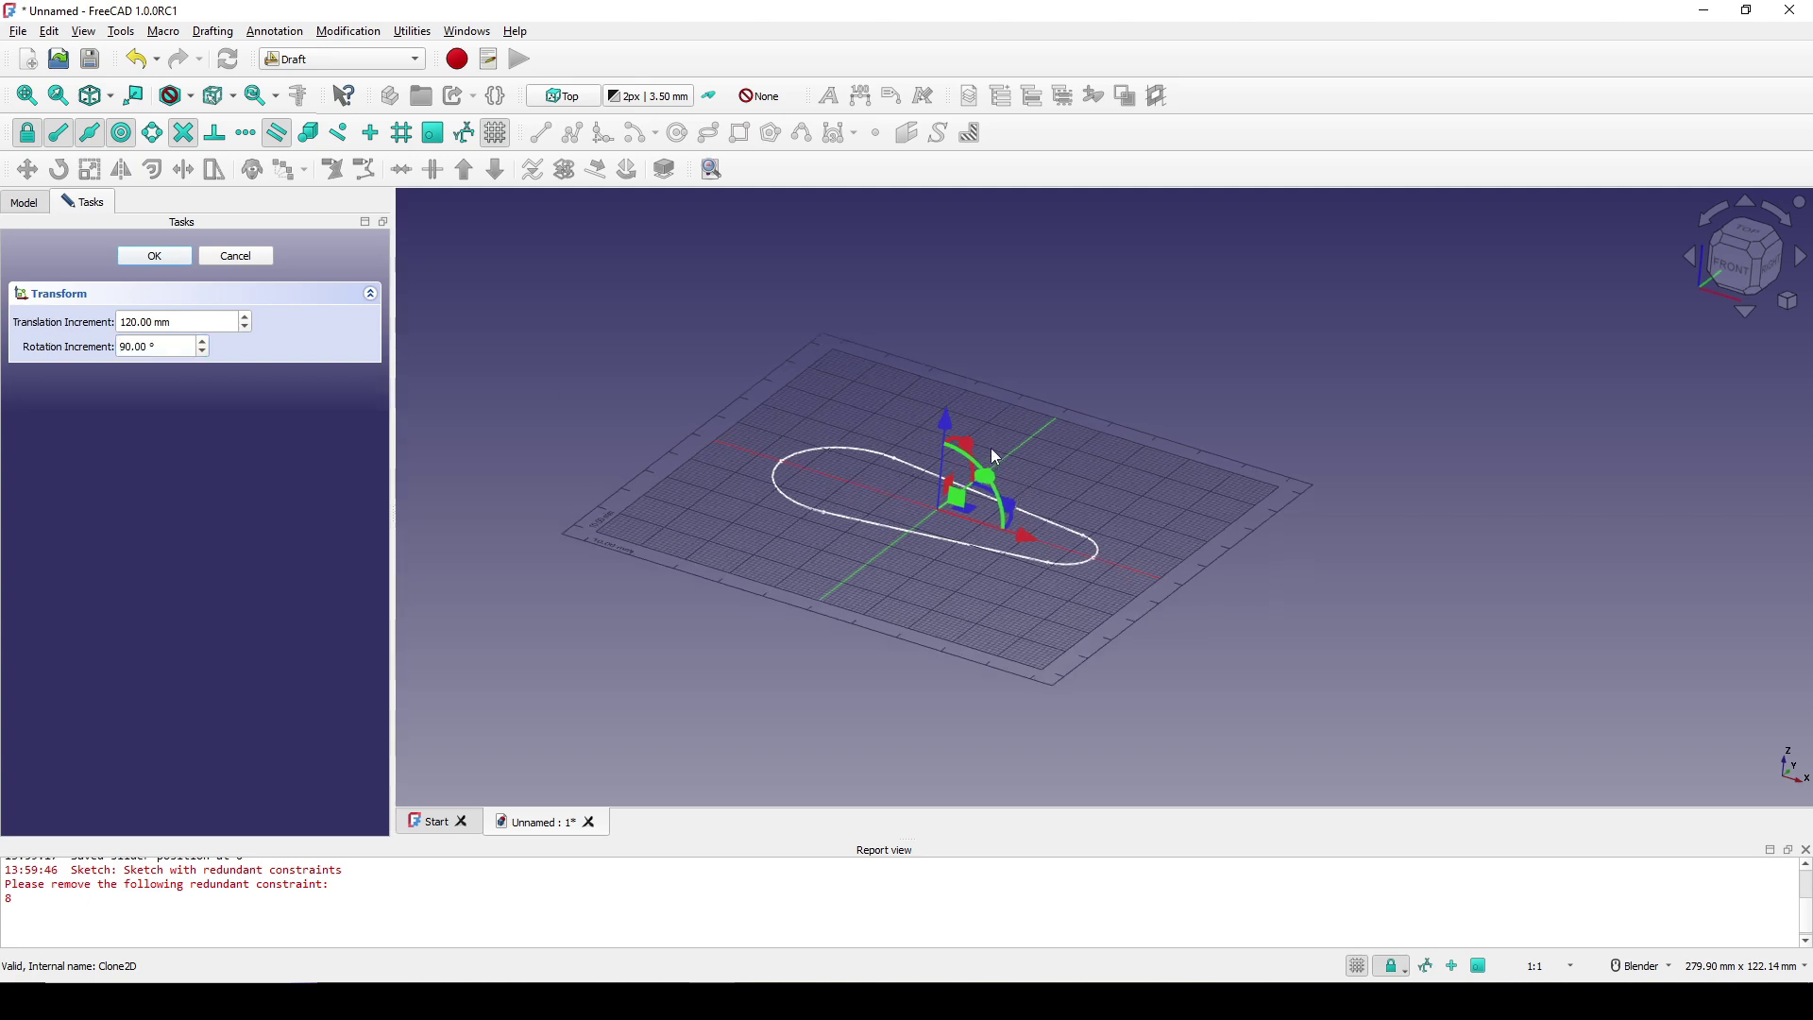
middle_click_drag(1036, 462, 956, 487)
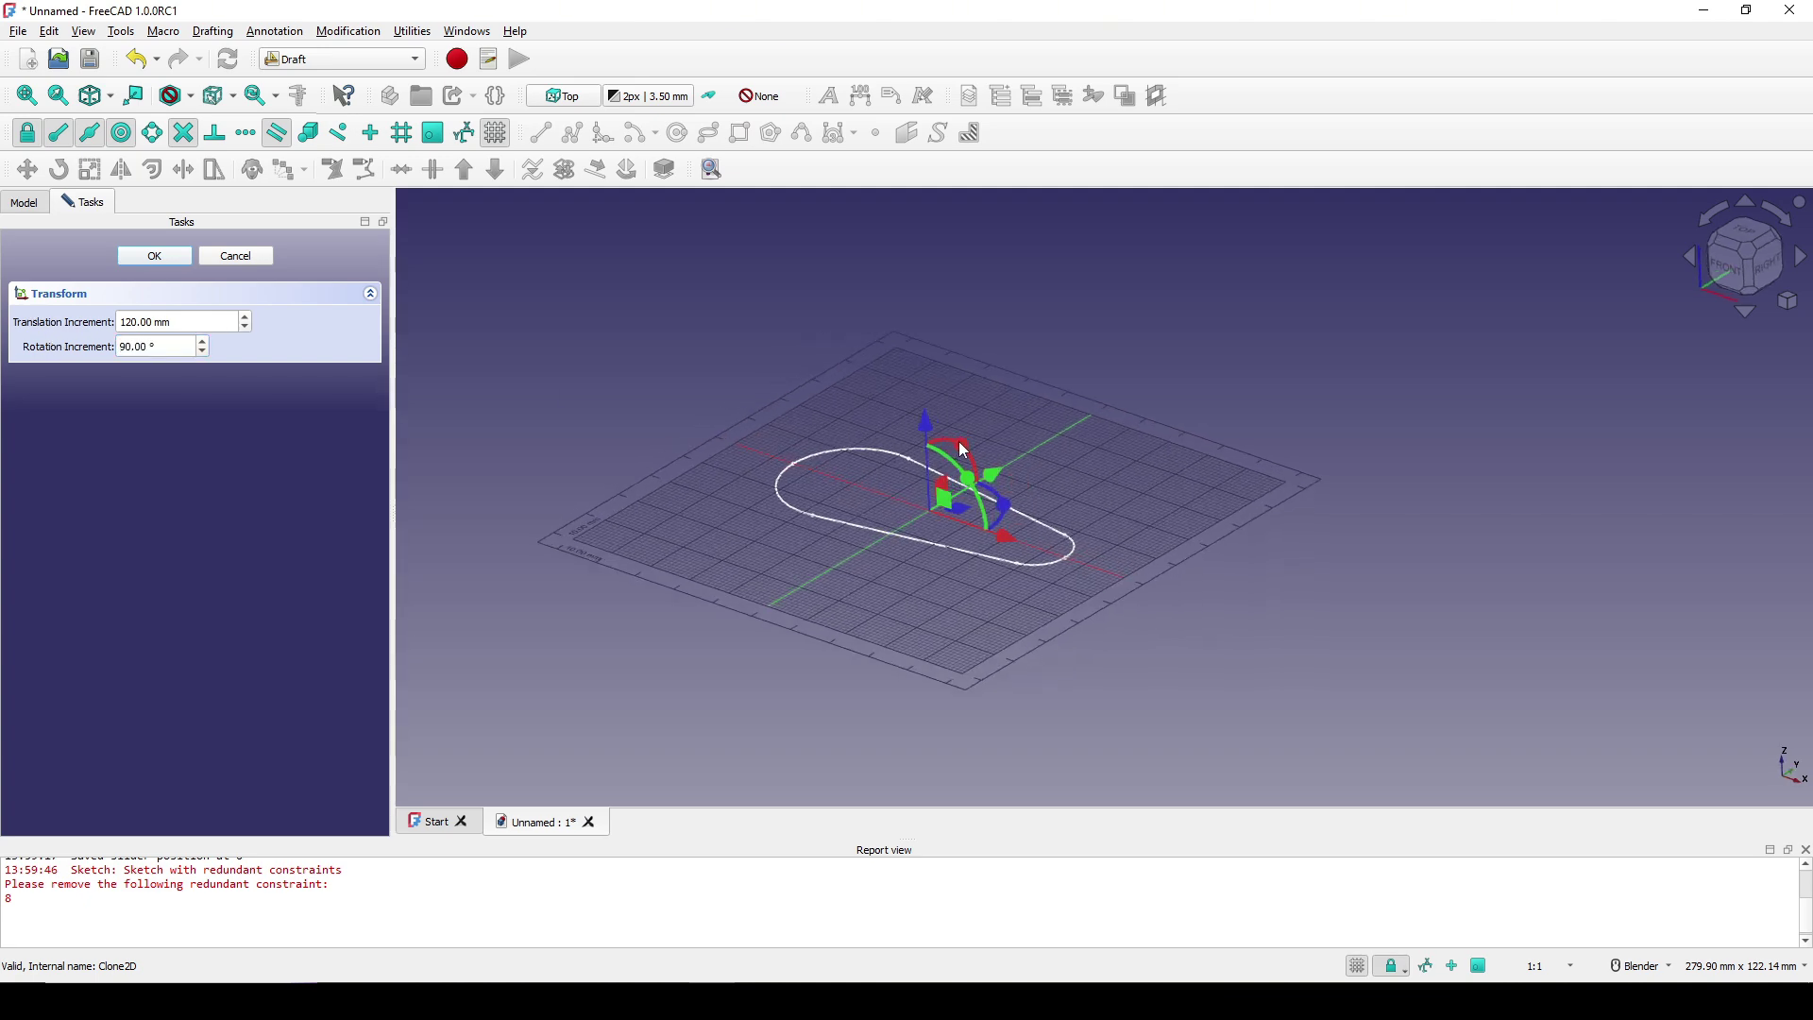
left_click_drag(963, 451, 909, 453)
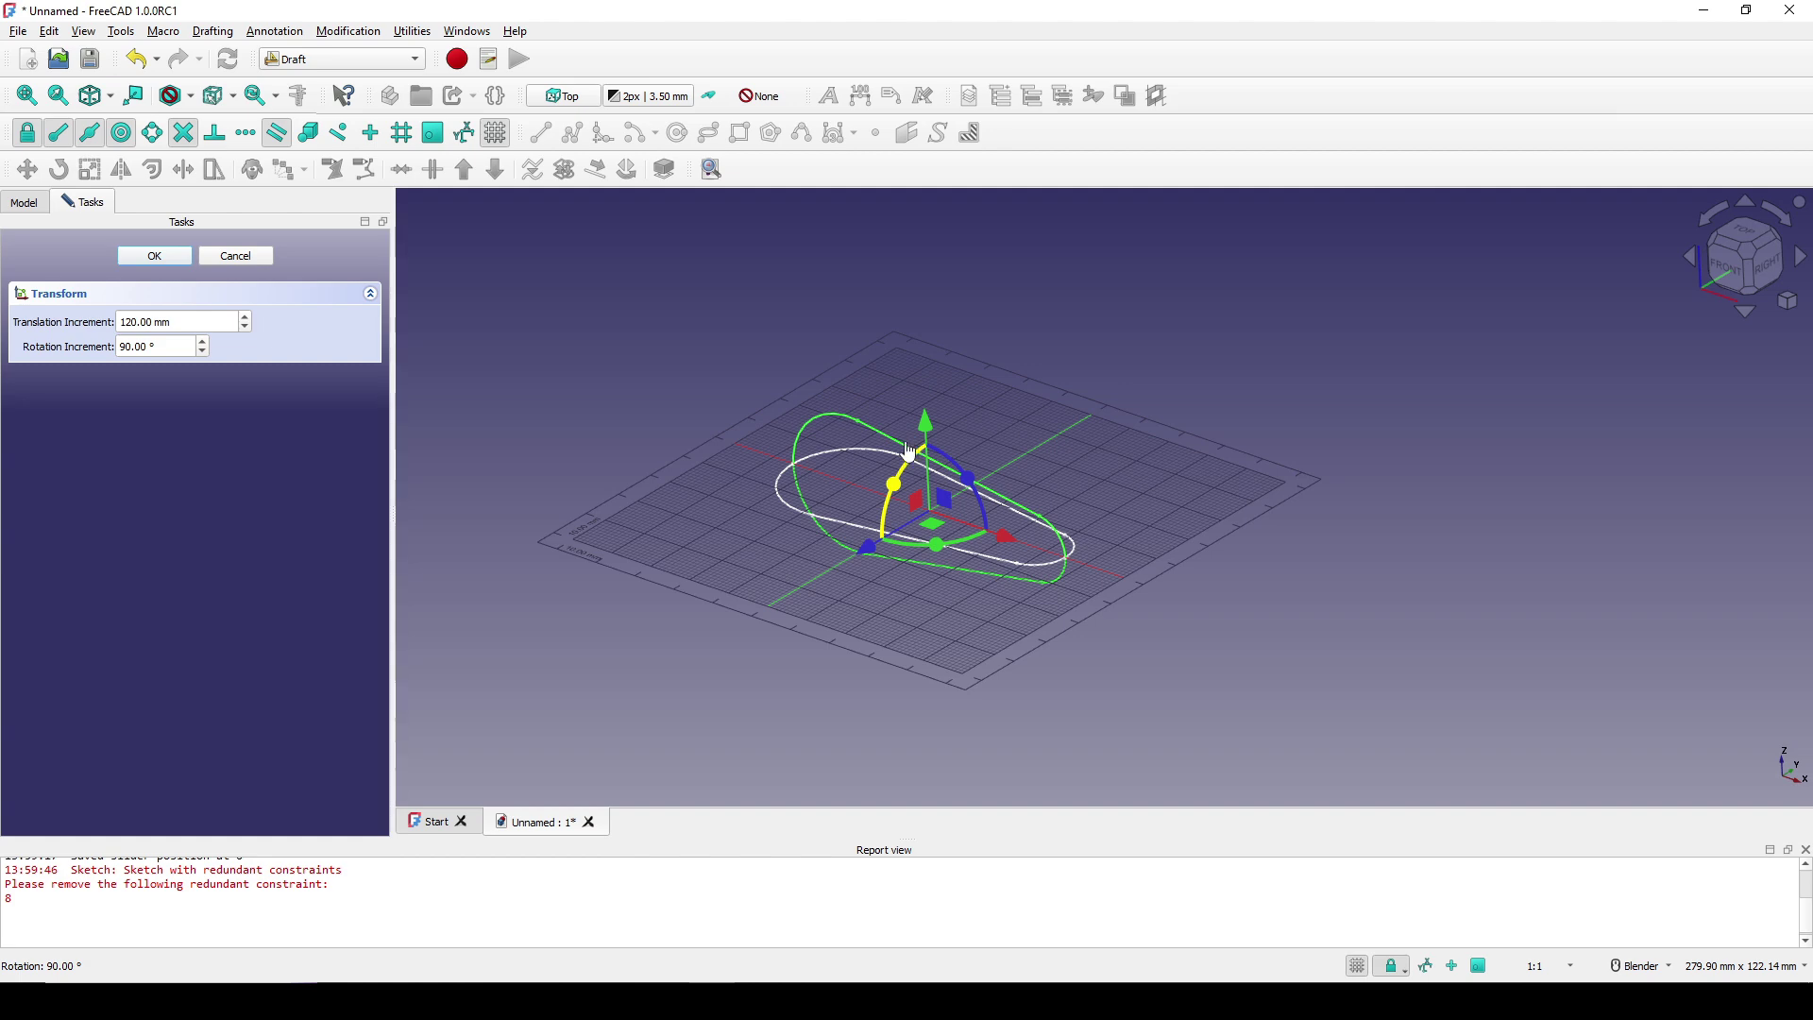
middle_click_drag(976, 554, 935, 659)
scroll(935, 659, "up", 2)
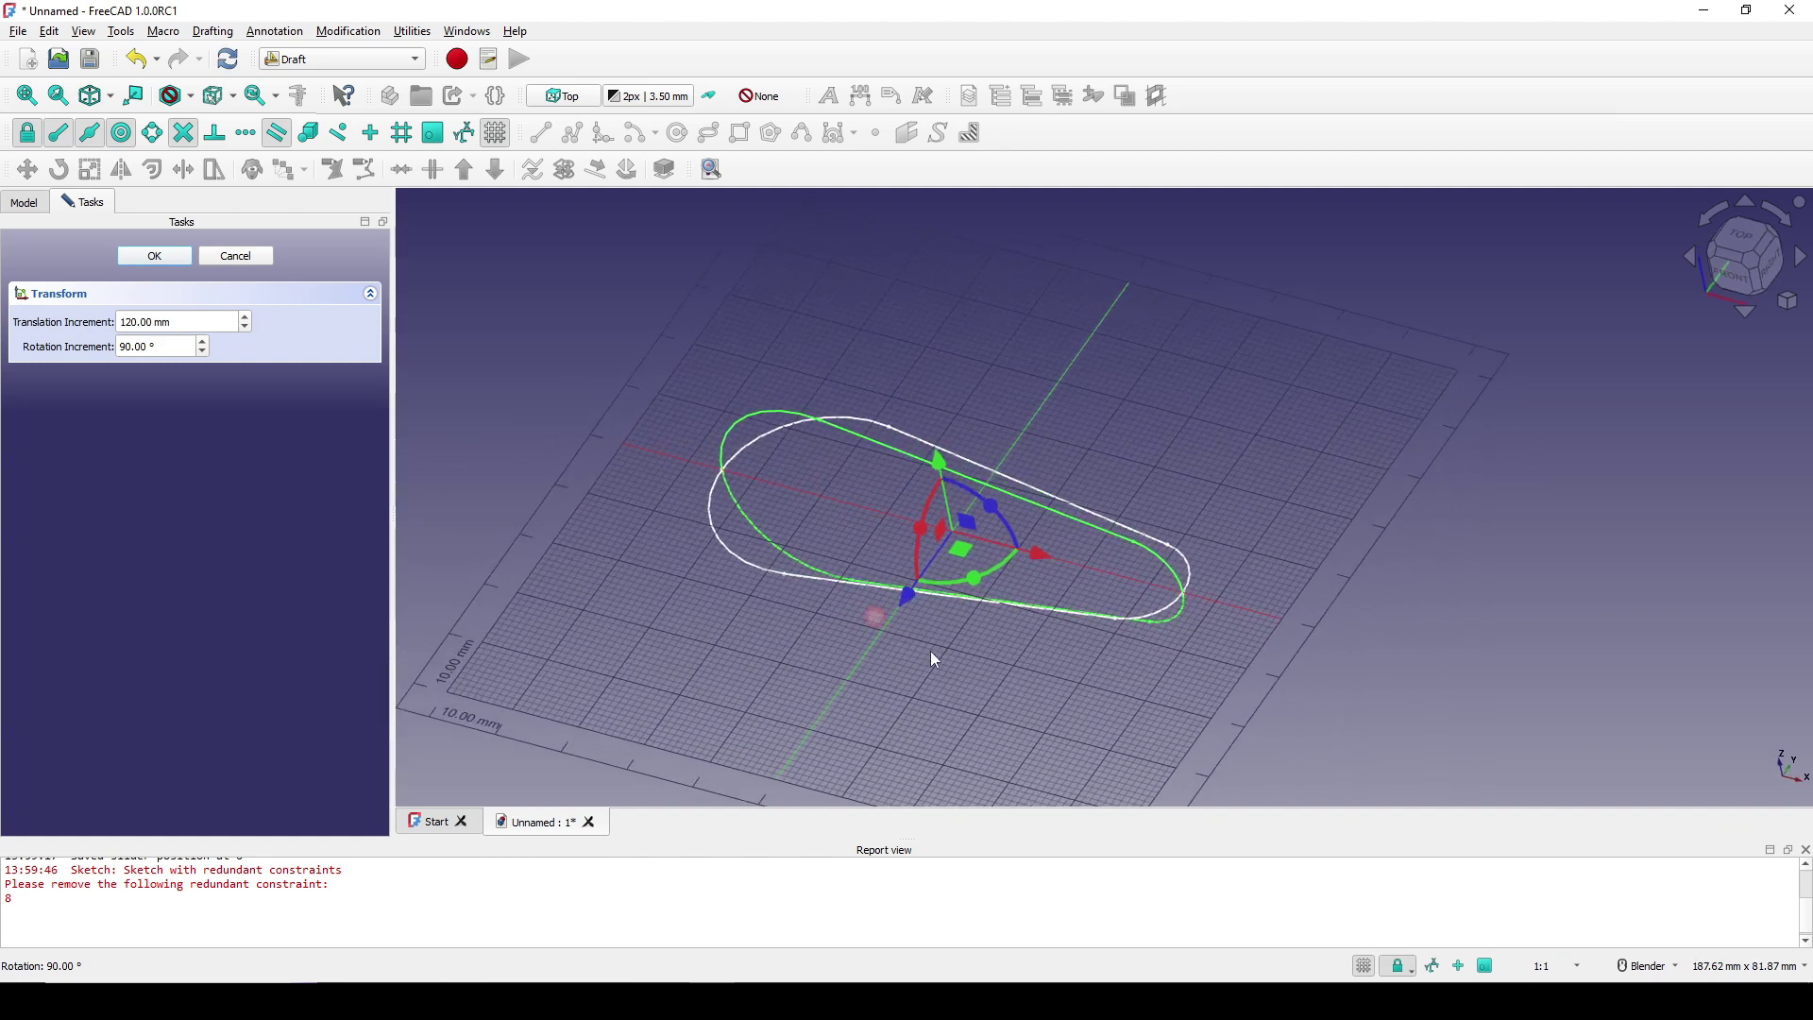
left_click_drag(976, 575, 981, 360)
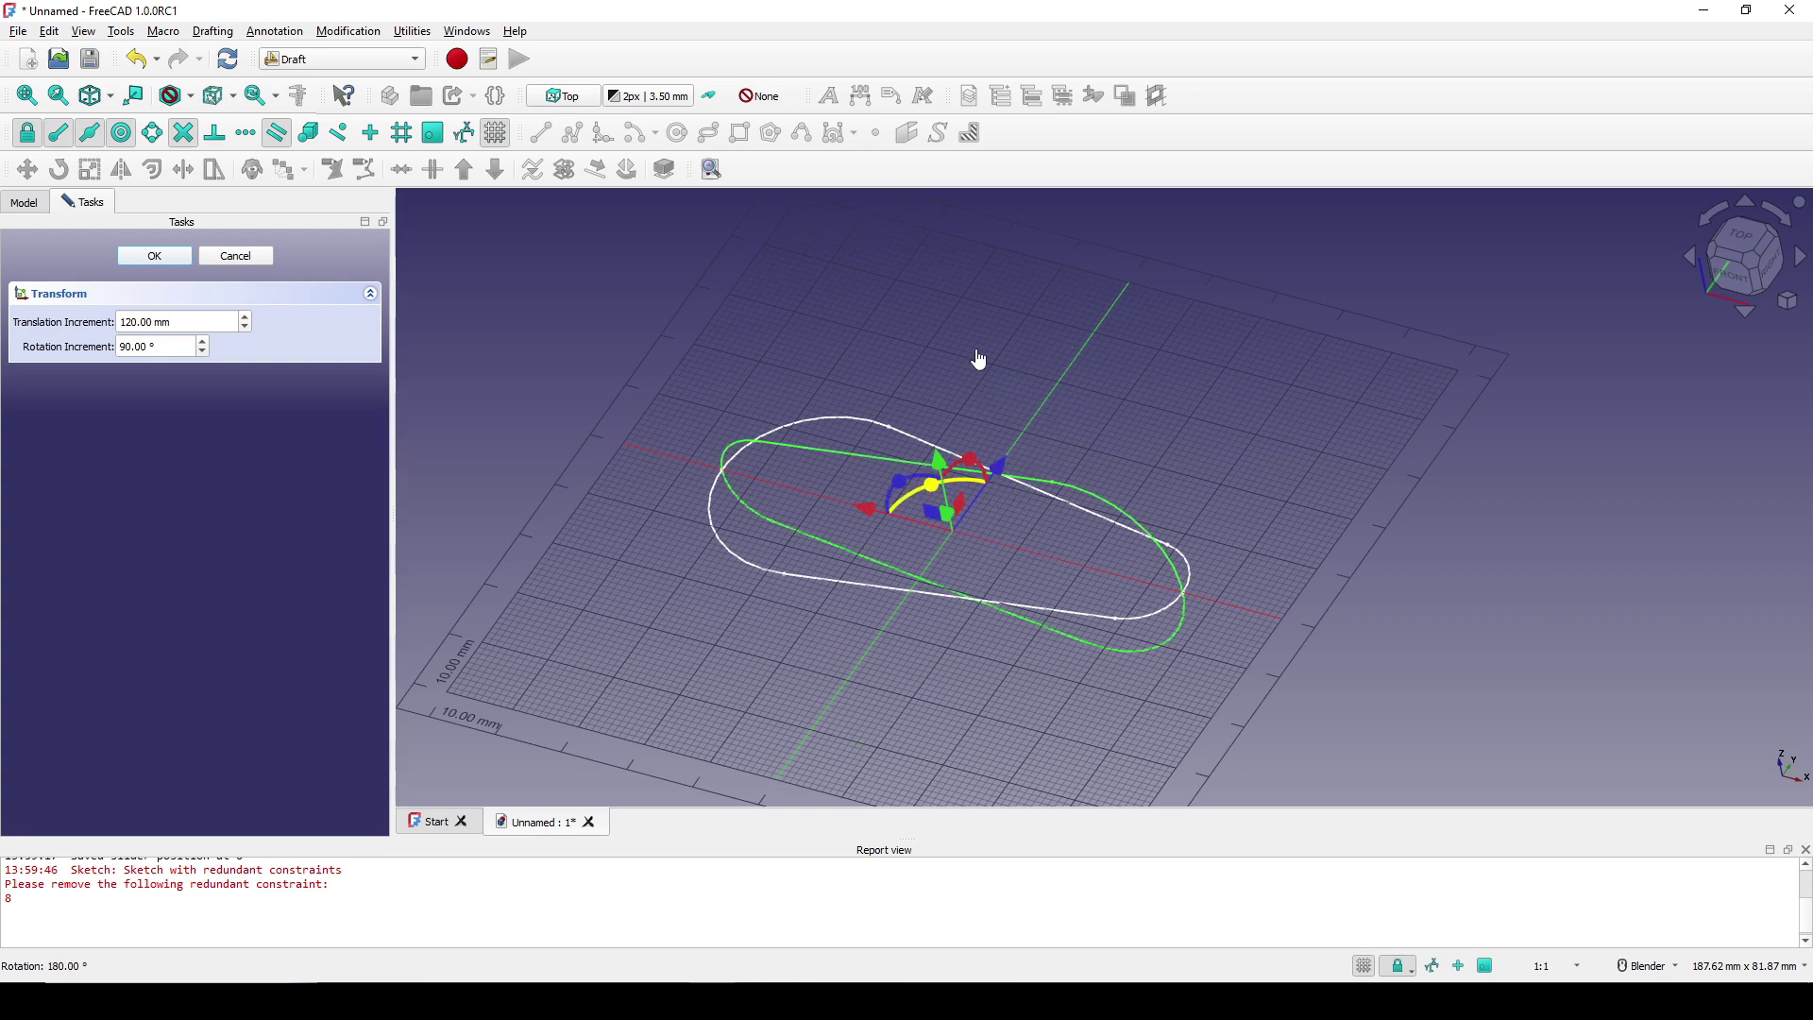
middle_click_drag(979, 360, 1066, 543)
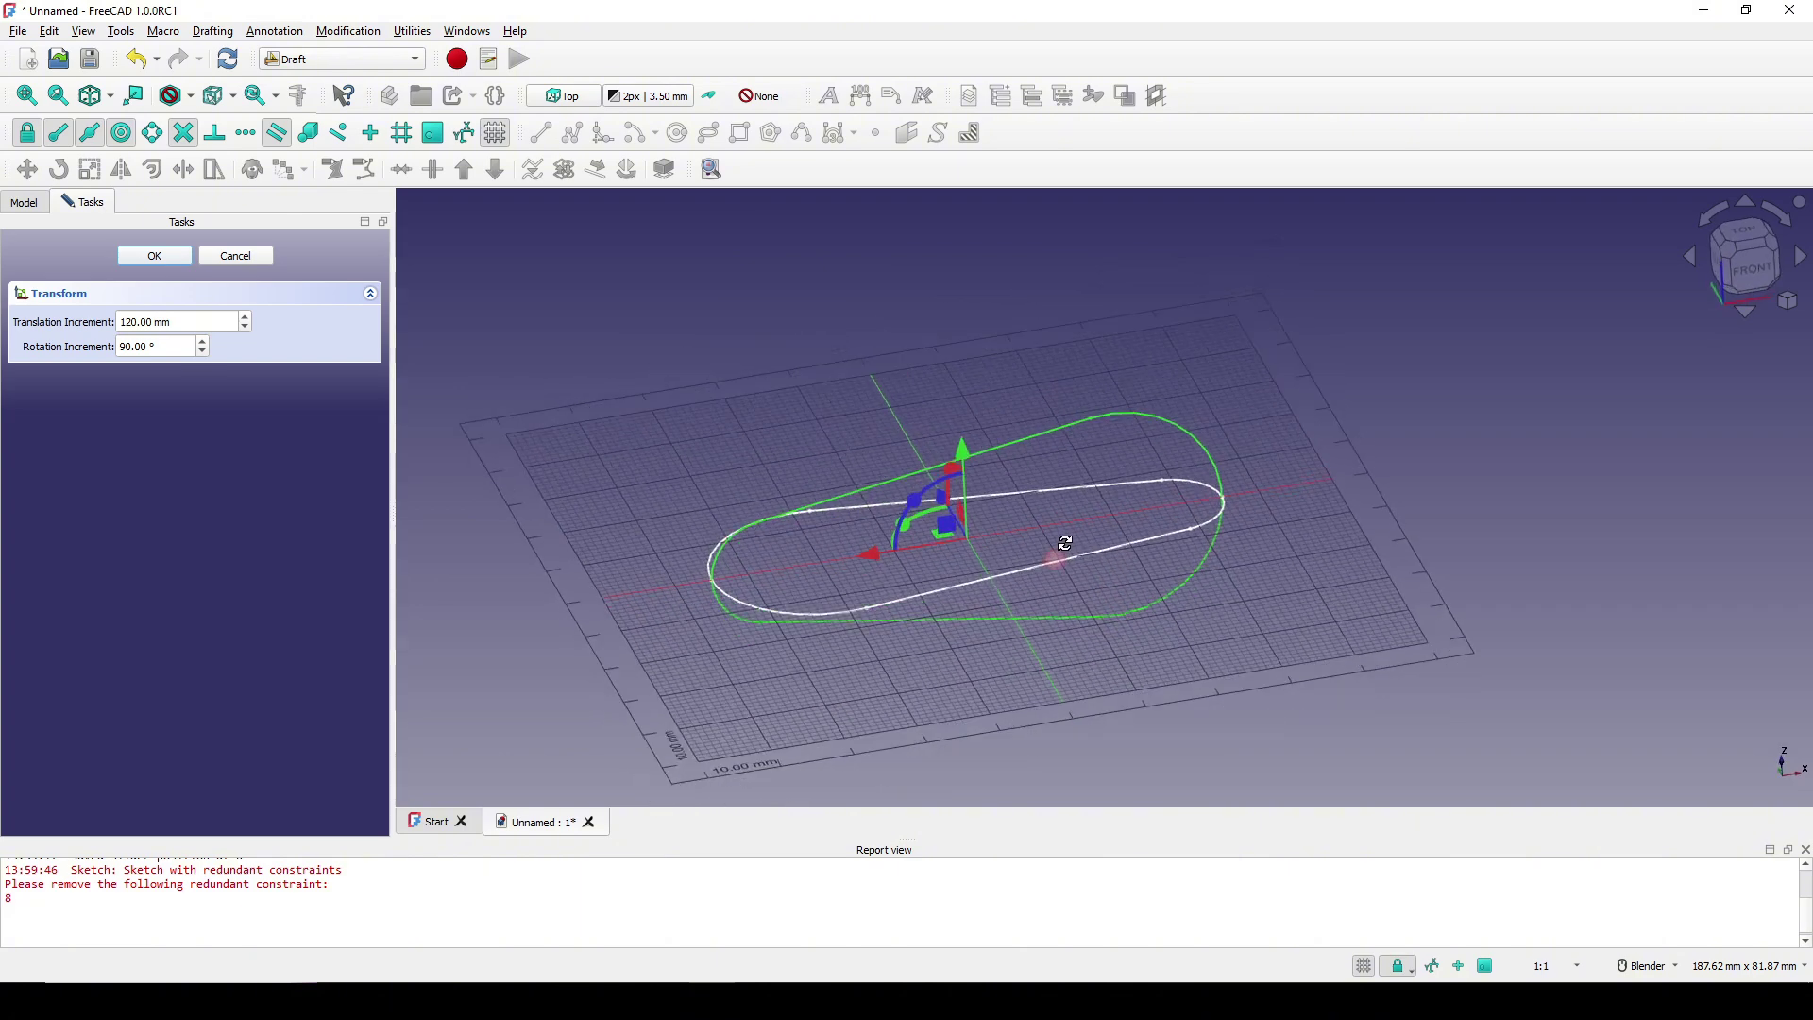
left_click(157, 256)
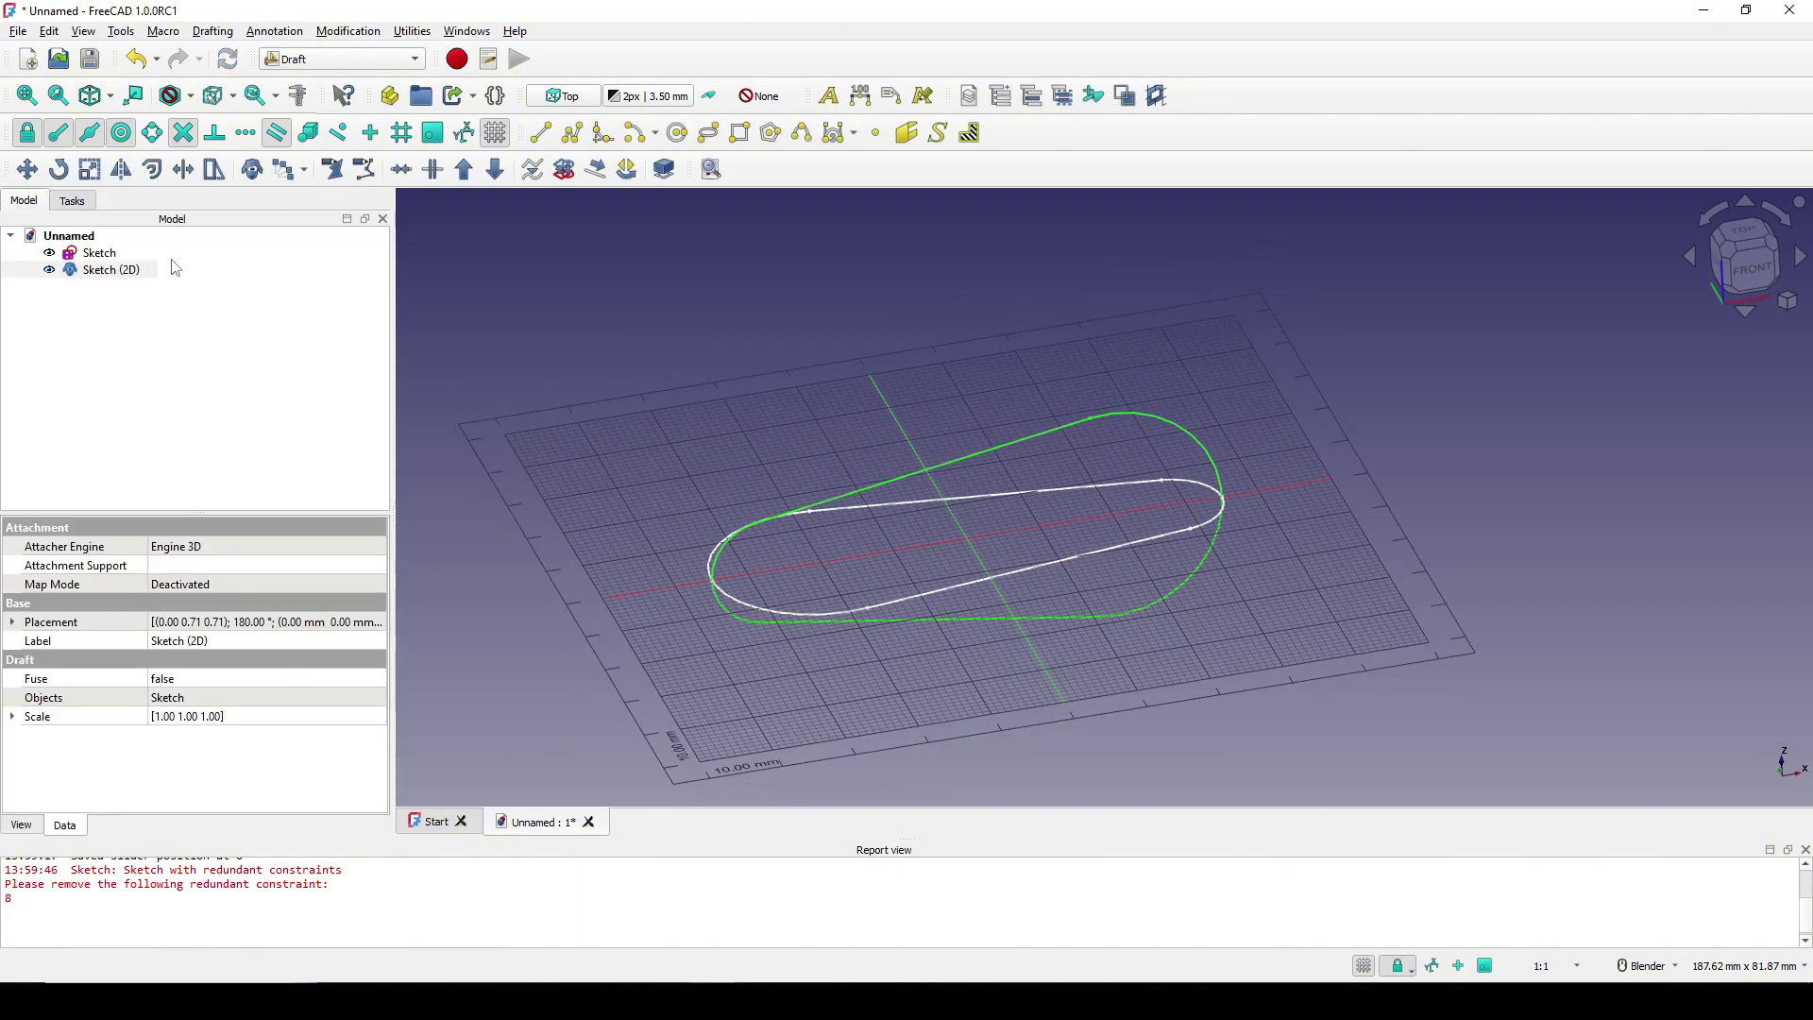
Step: Hide the Draft grid and rename the original sketch to Hullcurve1
left_click(1364, 965)
middle_click_drag(1319, 581, 1315, 612, "shift")
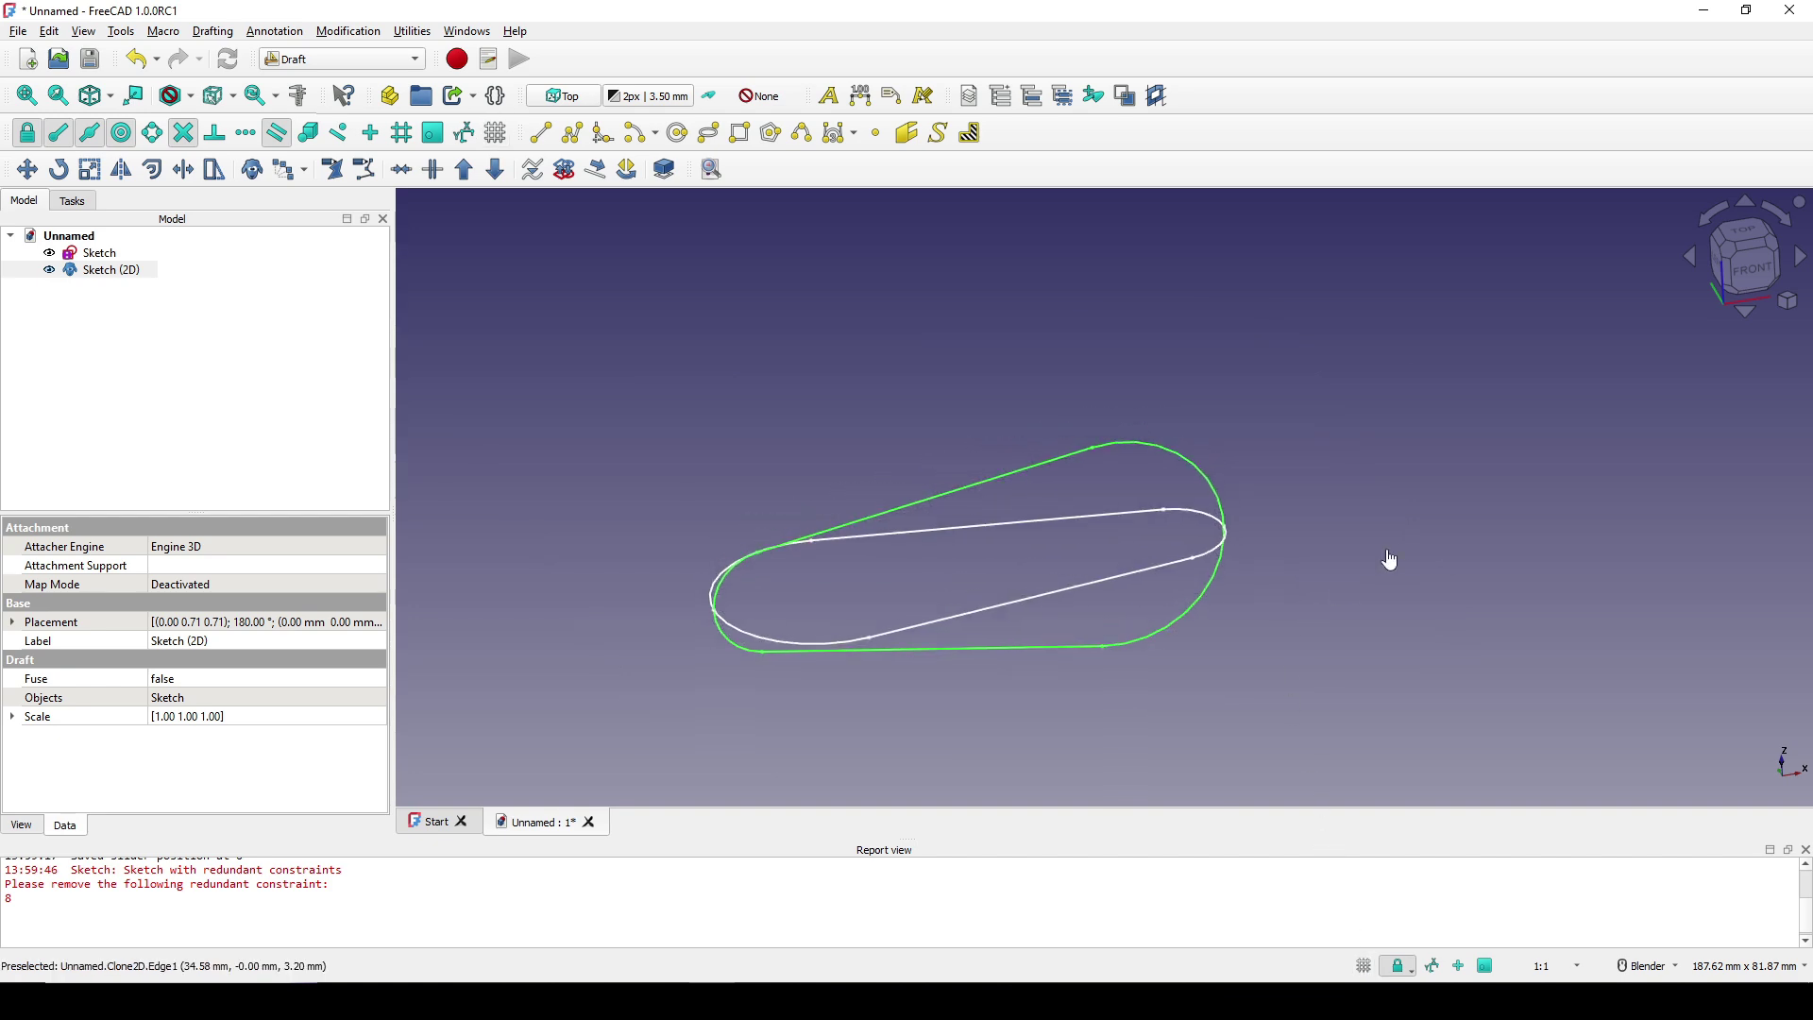
left_click(1391, 560)
left_click(91, 255)
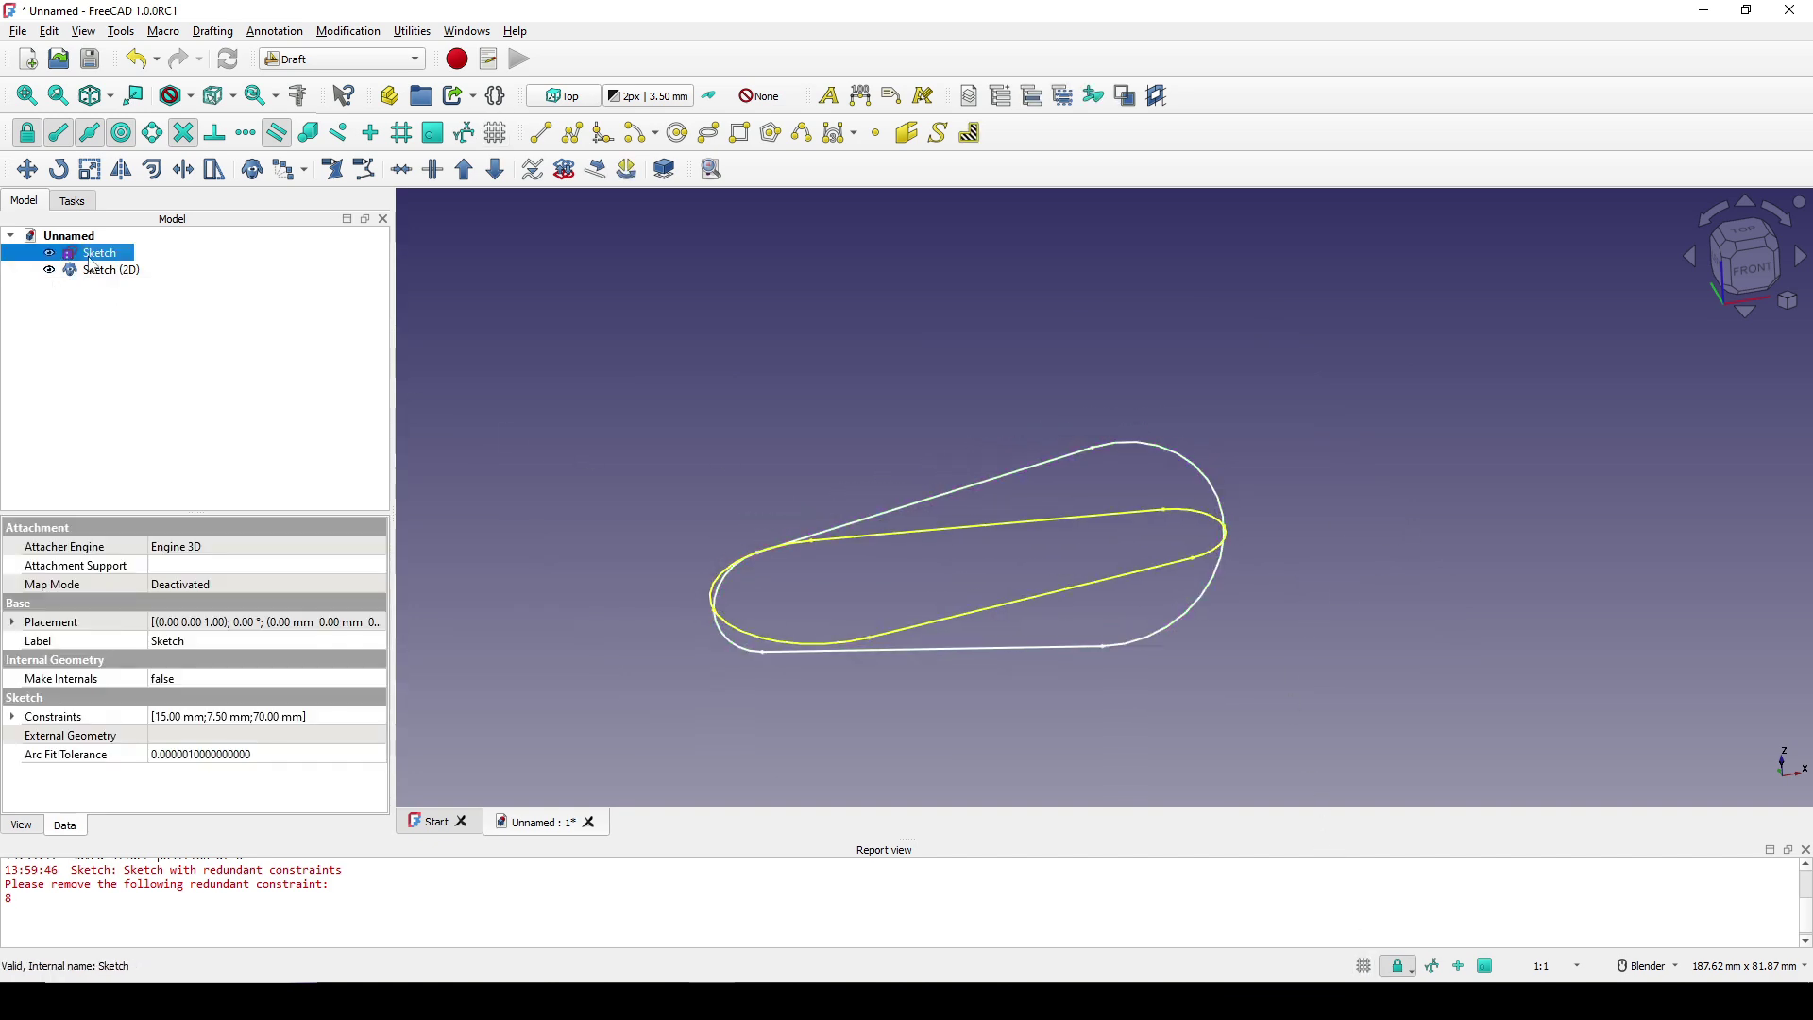
right_click(92, 262)
left_click(226, 848)
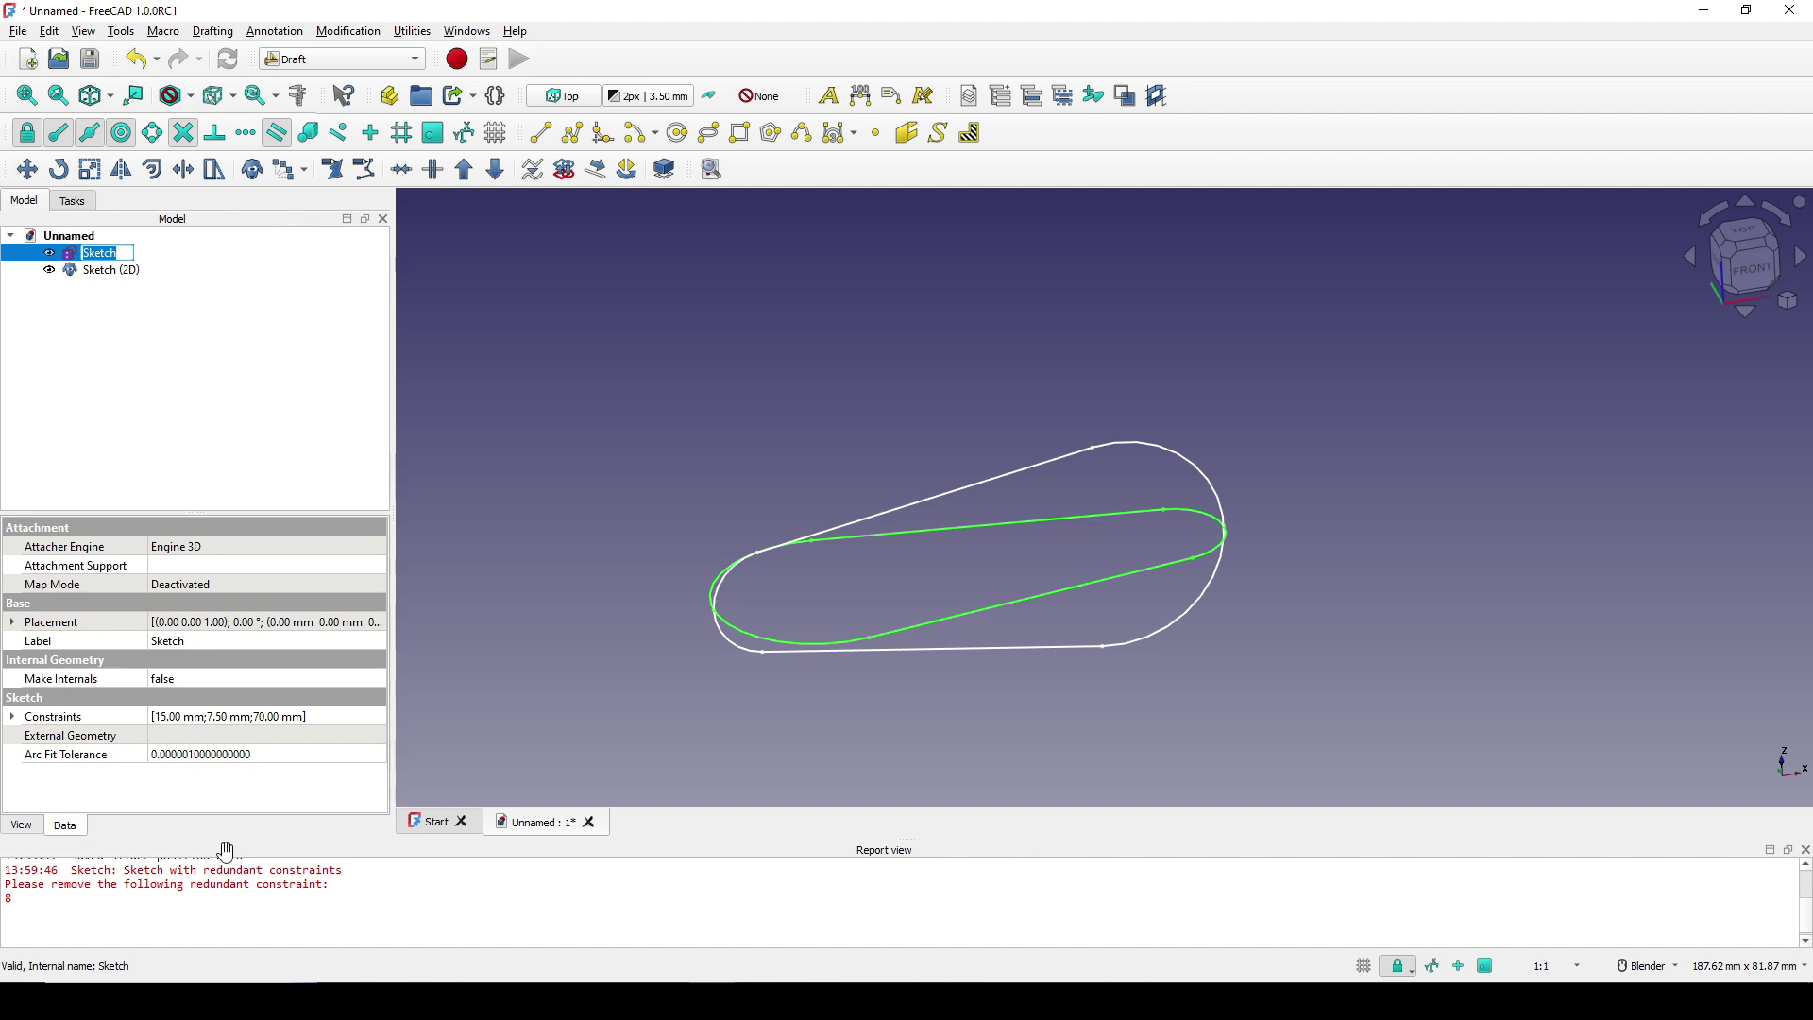
type("Hullcurve1")
key("Return")
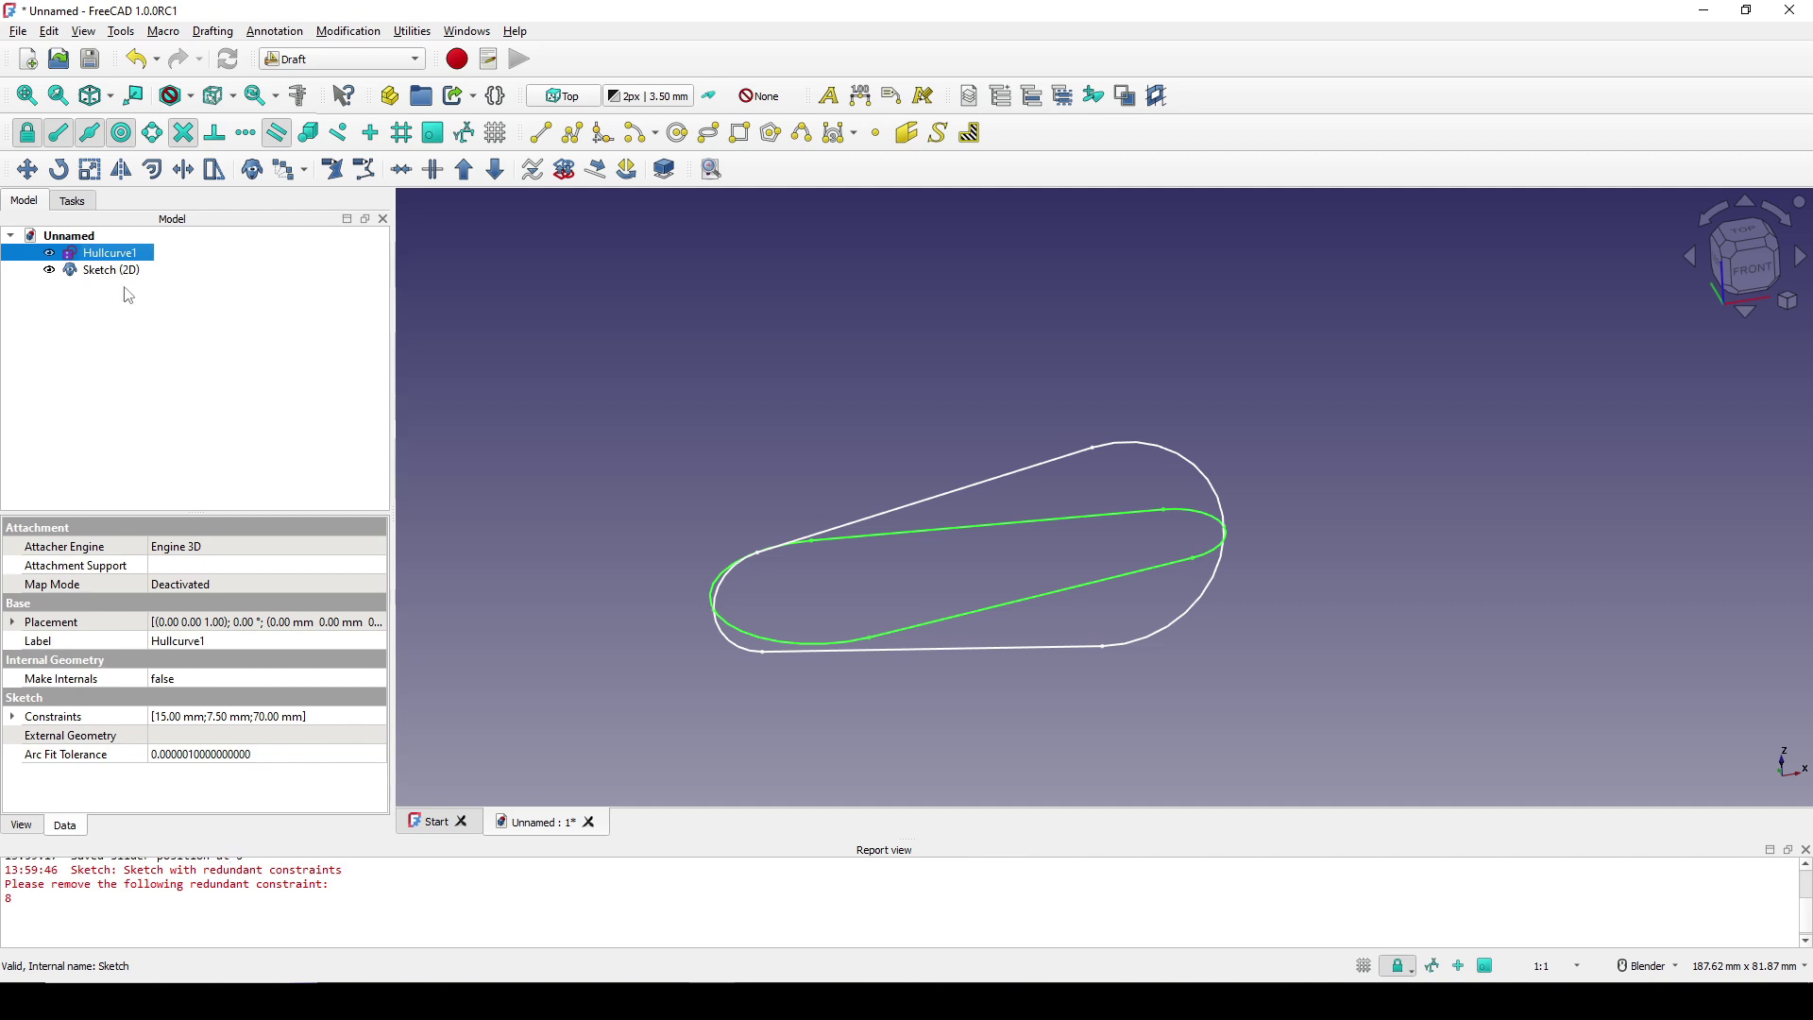
Step: Rename the Sketch (2D) clone to Hullcurve2
left_click(90, 274)
right_click(87, 272)
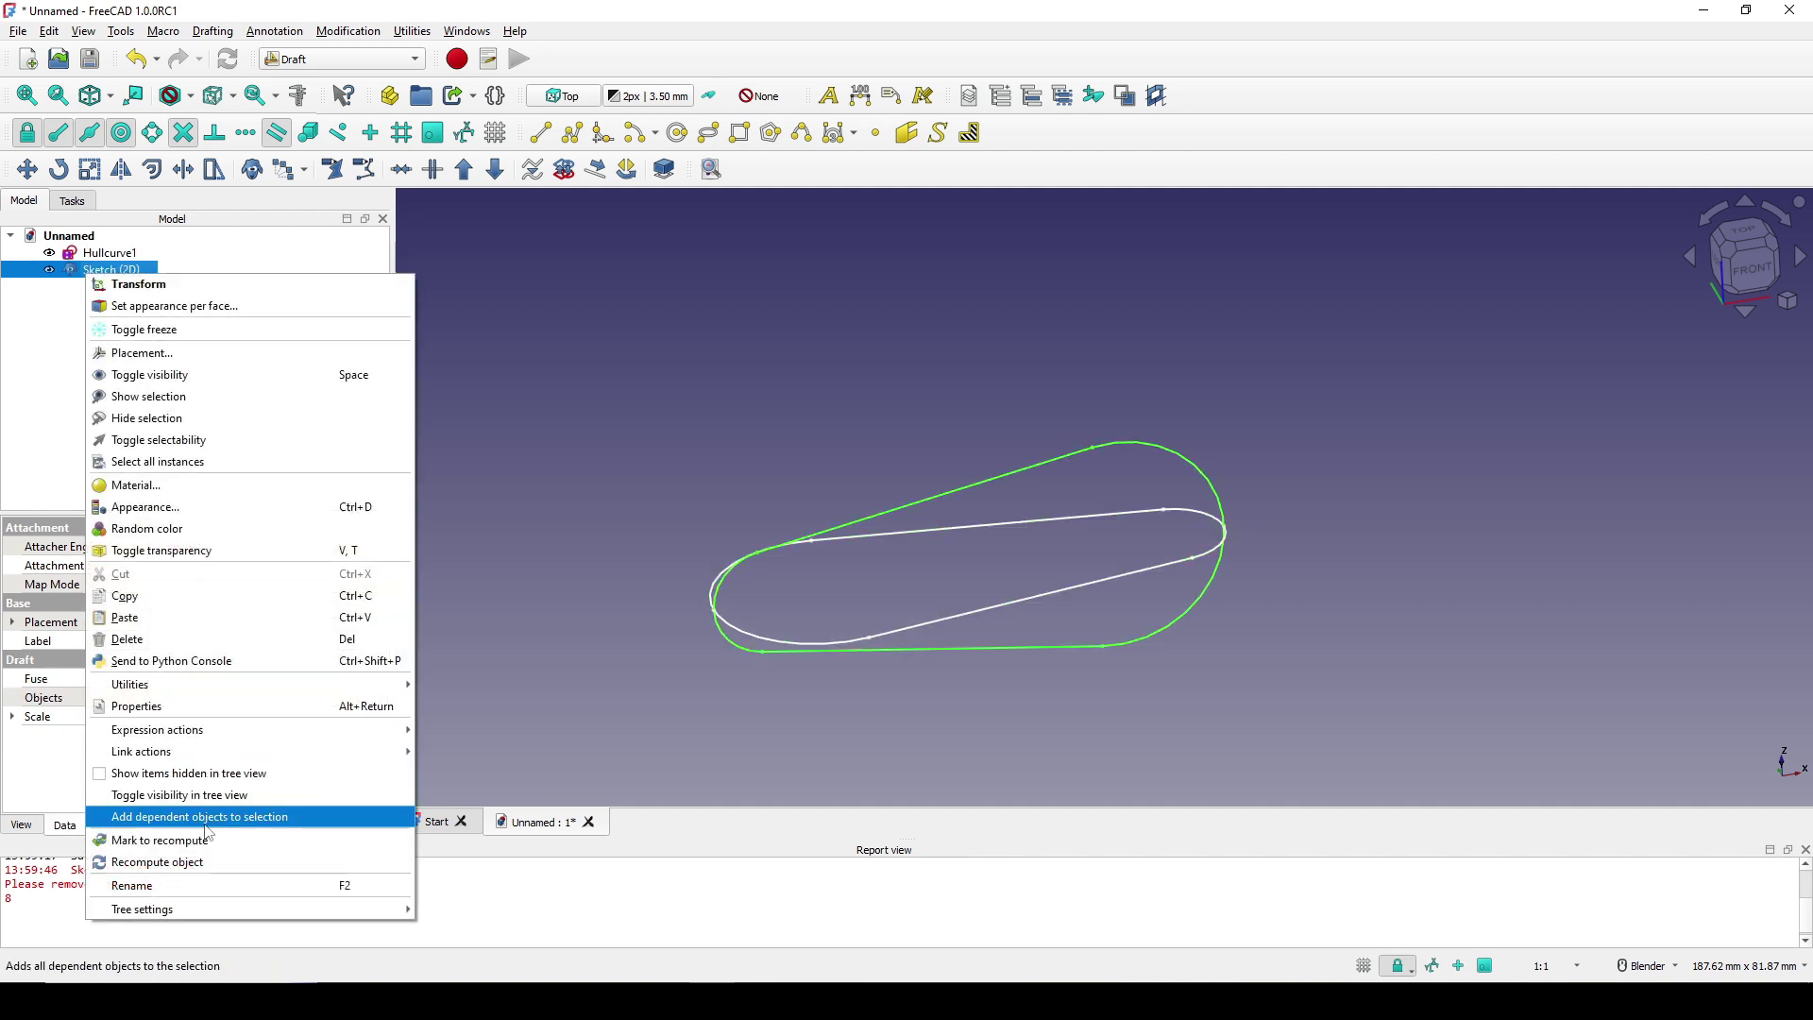
left_click(212, 881)
type("ullcurve2")
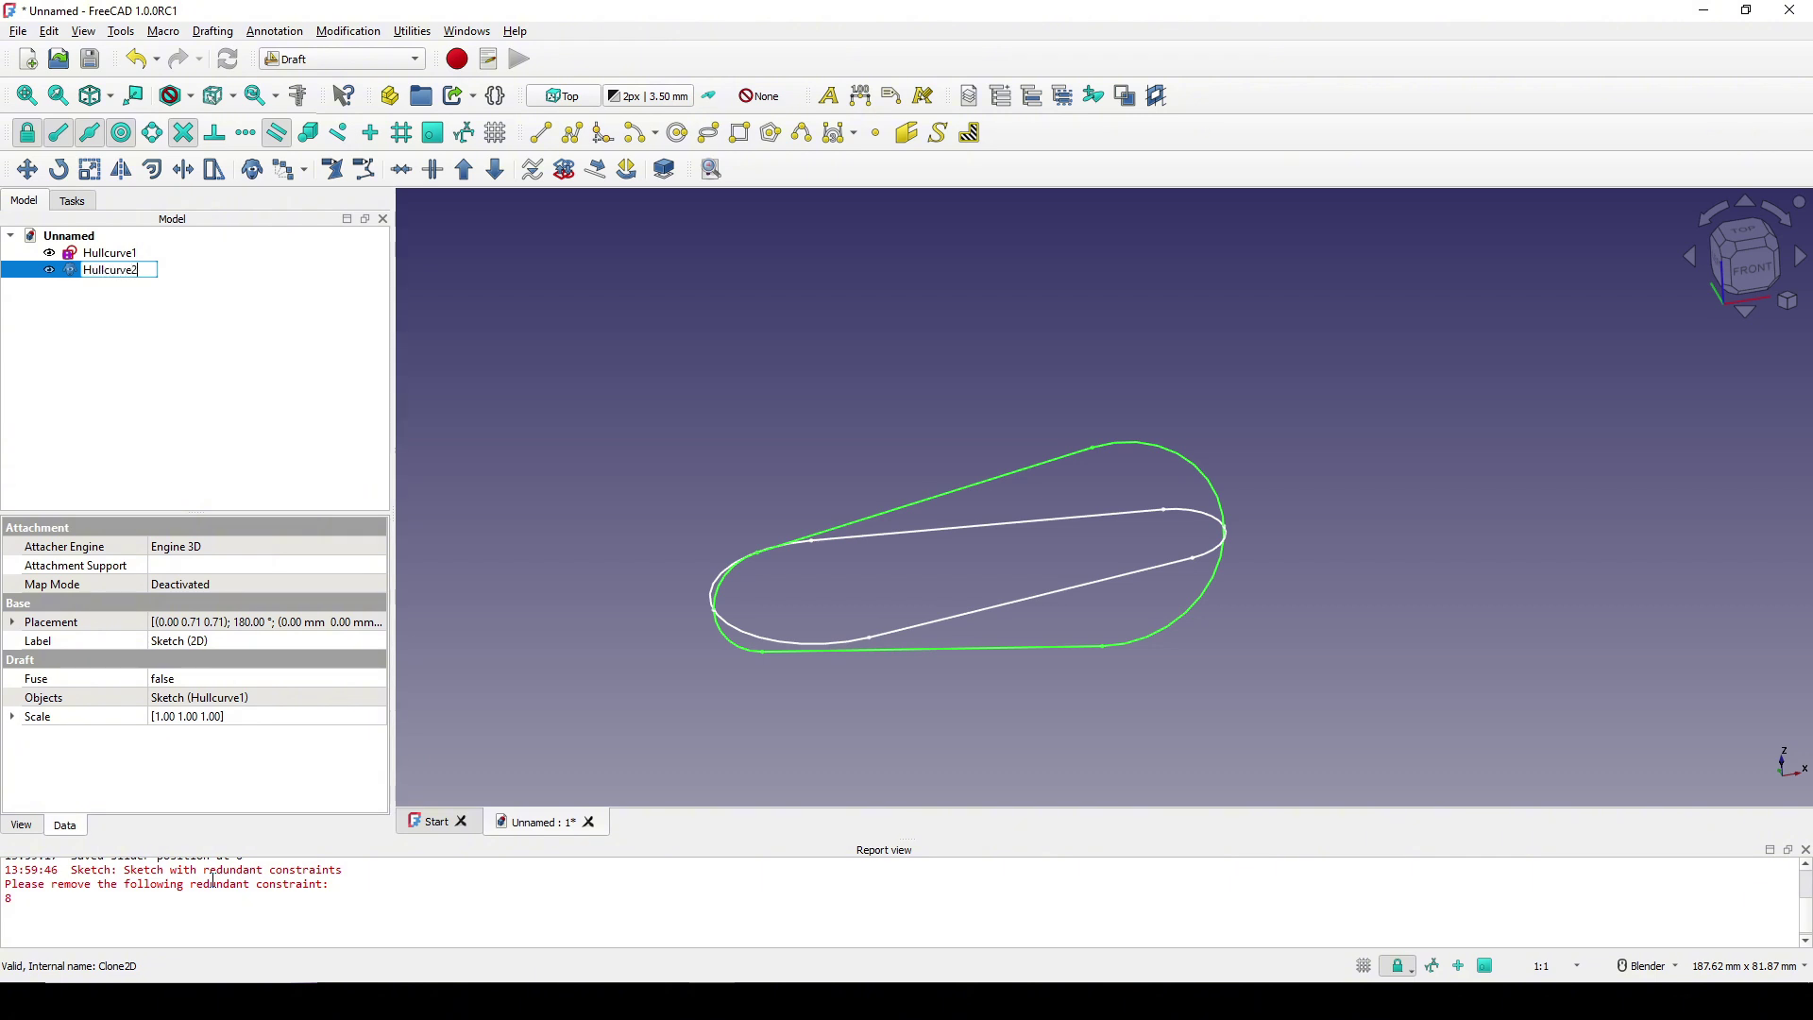
key("Return")
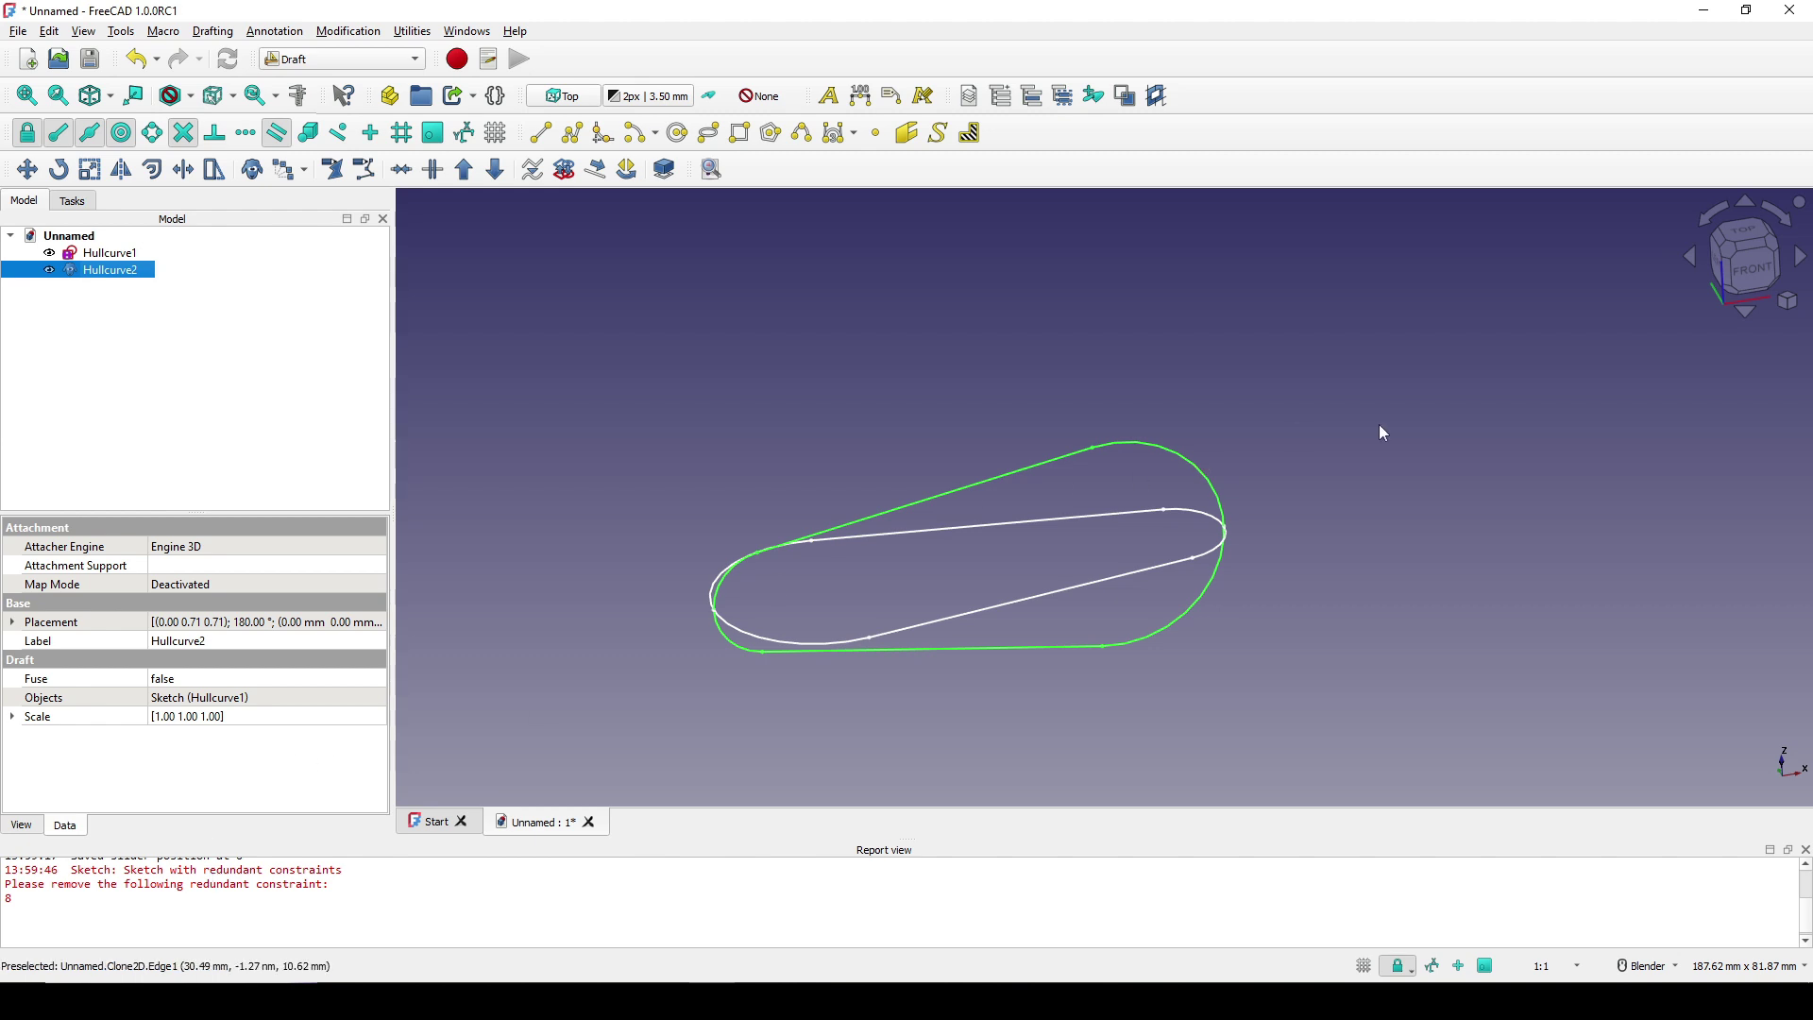
left_click(1311, 444)
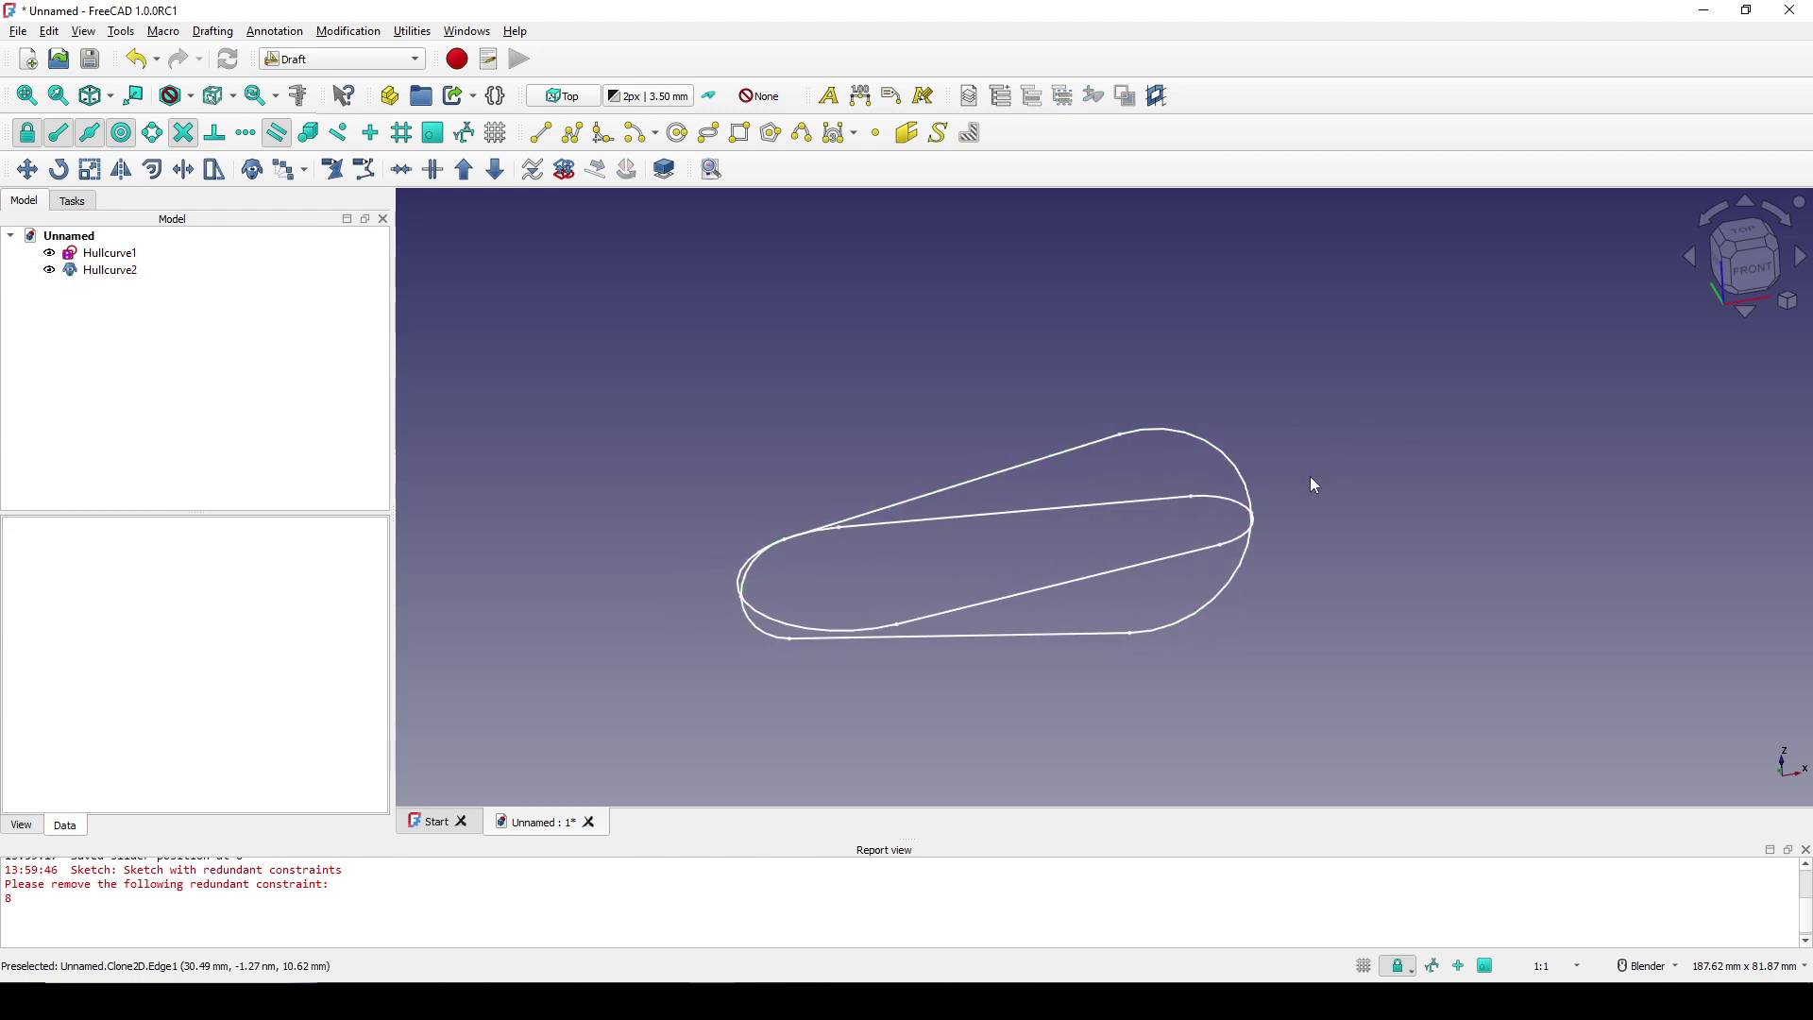
key("Print")
left_click_drag(500, 268, 1377, 785)
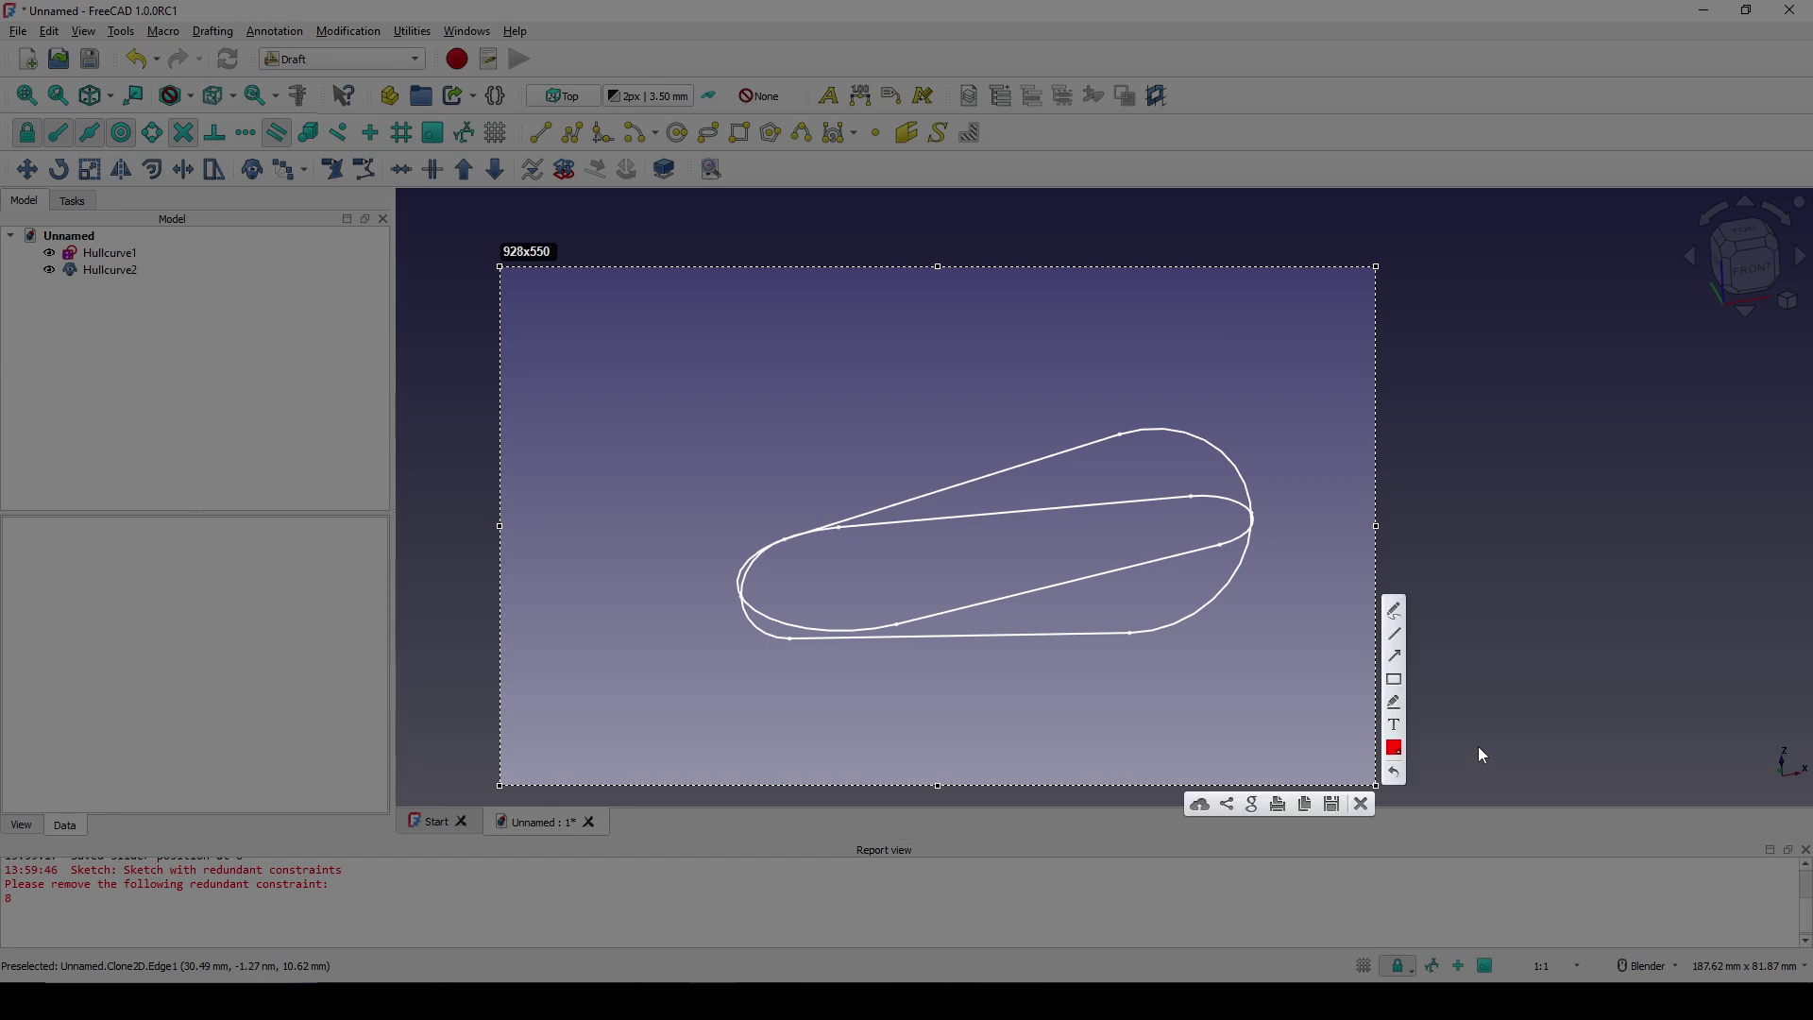
left_click(1394, 610)
left_click_drag(746, 600, 746, 603)
left_click_drag(1260, 511, 1263, 520)
mouse_move(752, 548)
left_mouse_down()
mouse_move(792, 593)
mouse_move(788, 642)
left_mouse_up()
left_click_drag(799, 529, 857, 634)
left_click_drag(895, 495, 949, 626)
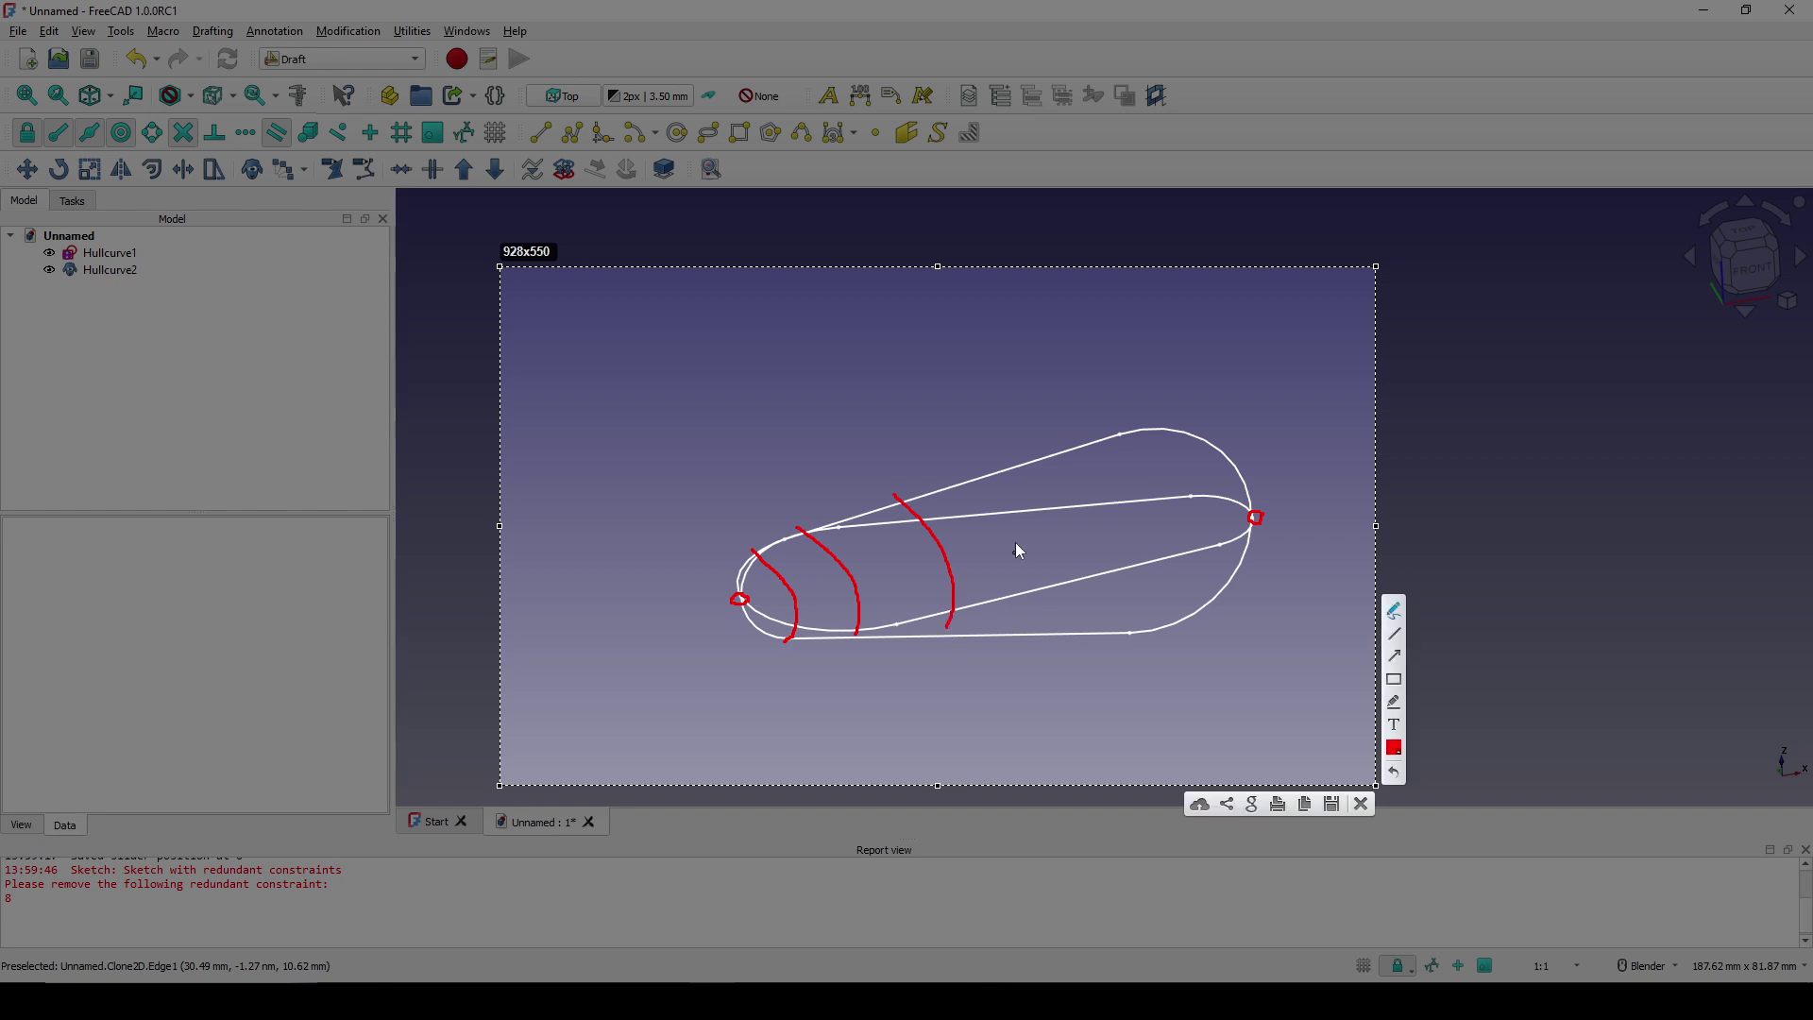
mouse_move(996, 472)
left_mouse_down()
mouse_move(1038, 551)
mouse_move(1036, 620)
left_mouse_up()
left_click_drag(1083, 460, 1133, 606)
left_click_drag(1145, 419, 1176, 609)
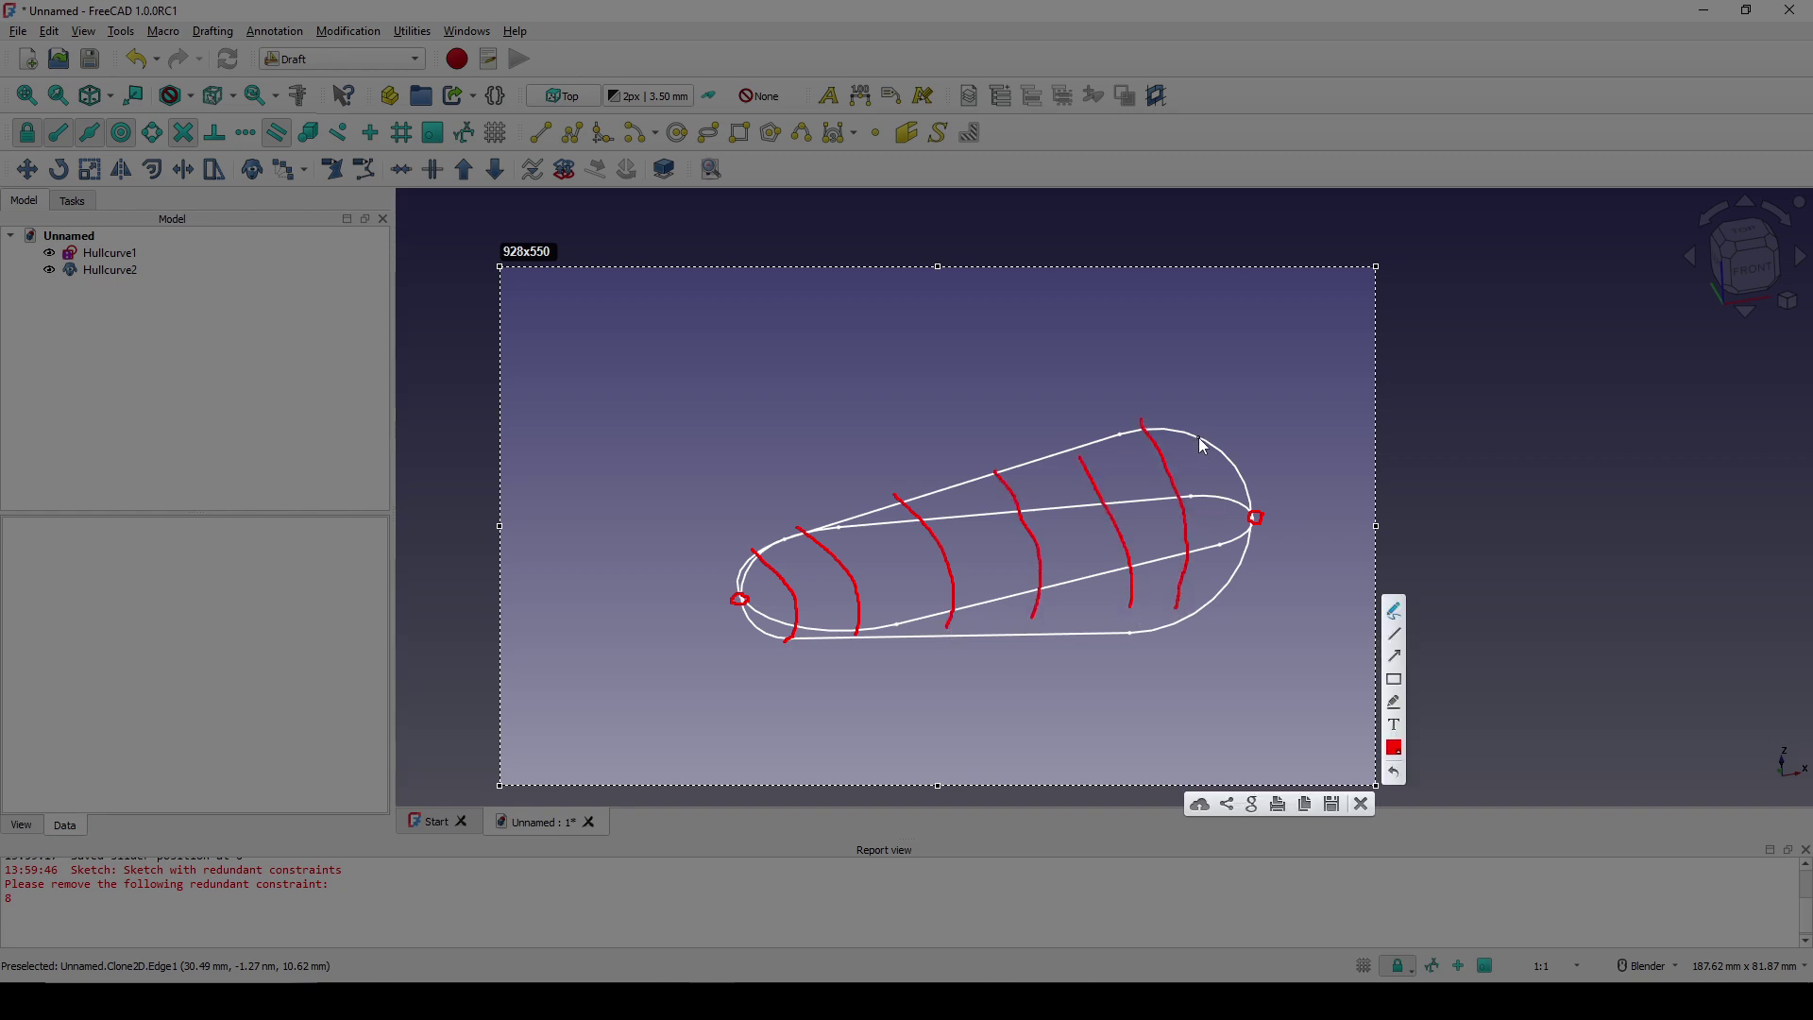
left_click_drag(1203, 439, 1237, 581)
left_click_drag(1247, 484, 1253, 553)
left_click(1362, 803)
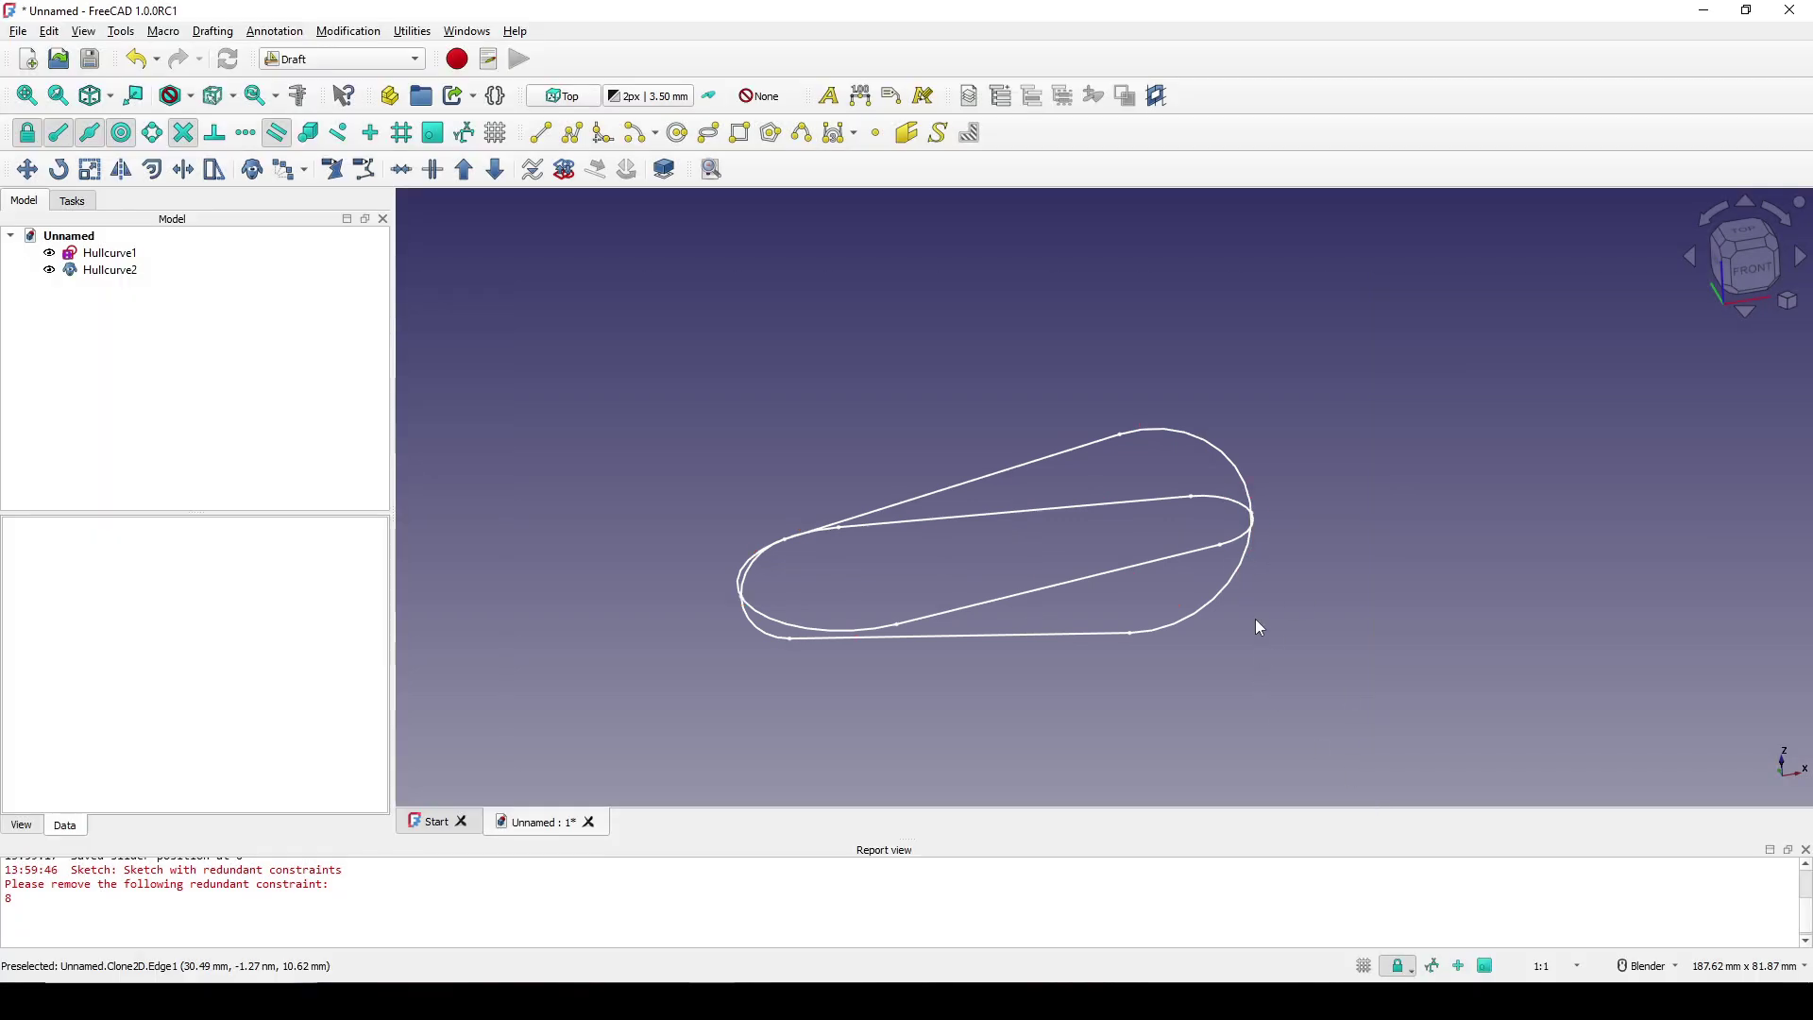
Step: Switch to the Part workbench
middle_click_drag(1260, 627, 995, 562)
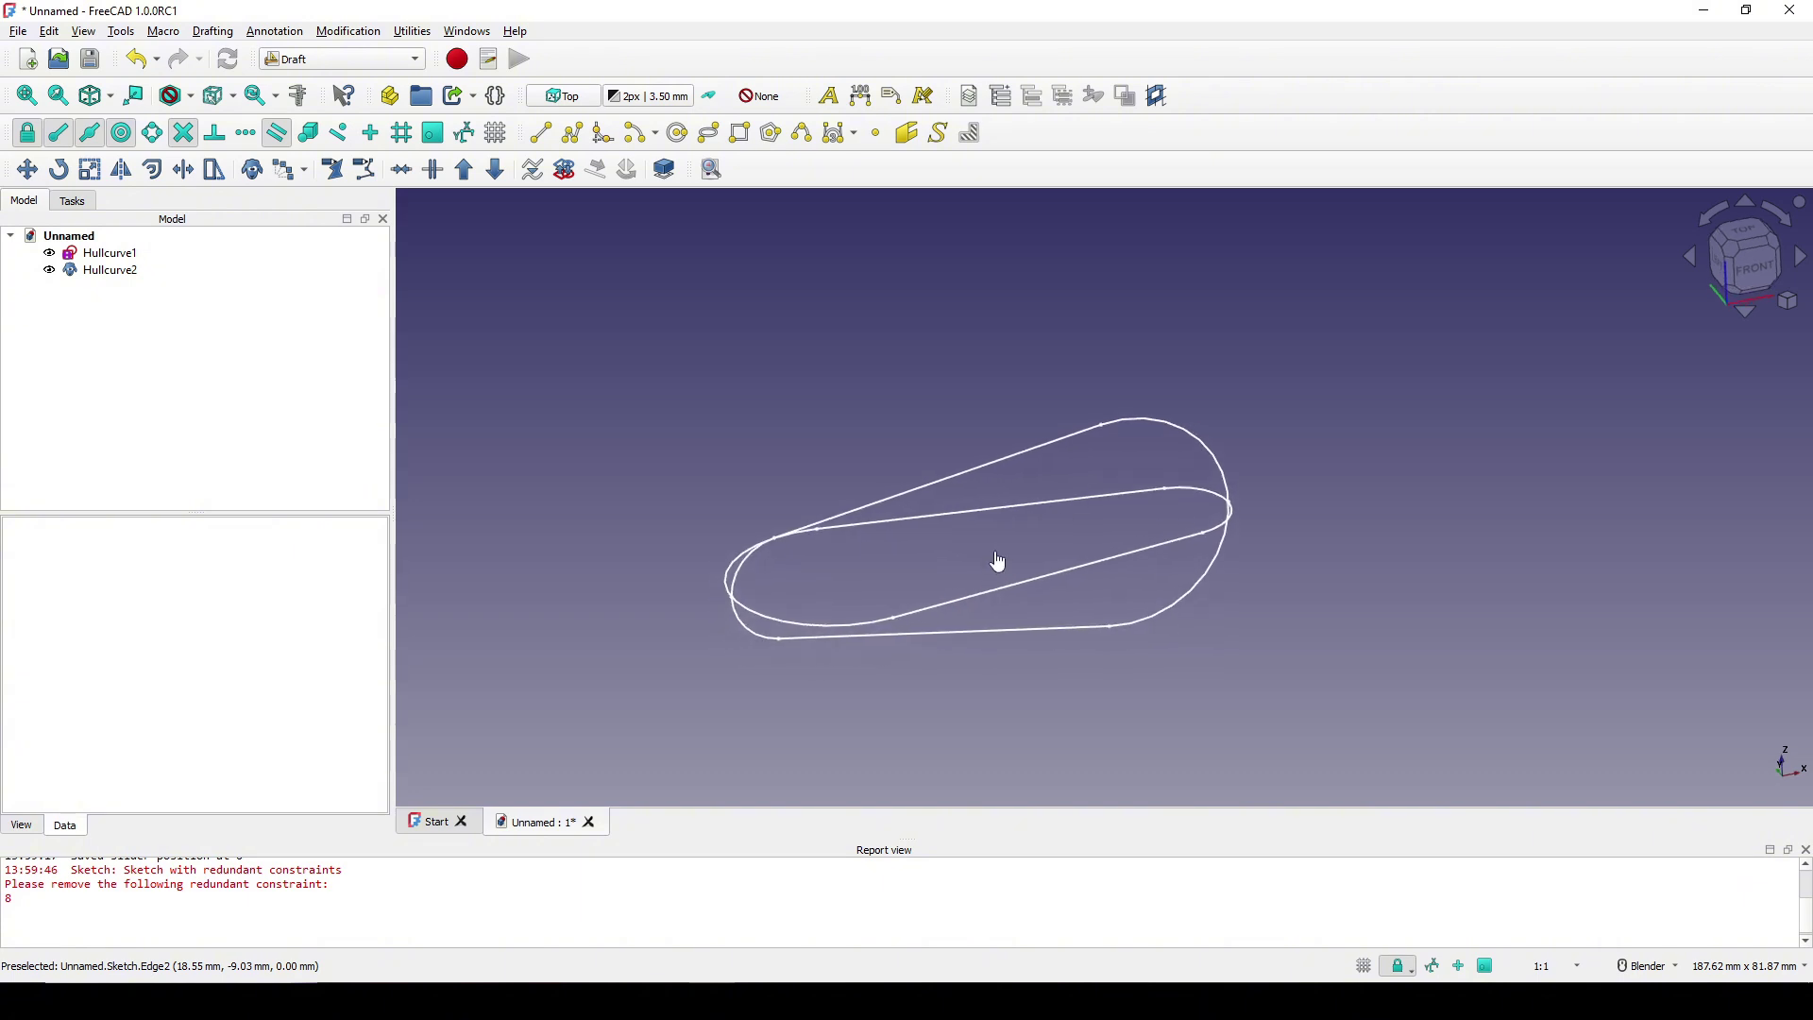
left_click(340, 59)
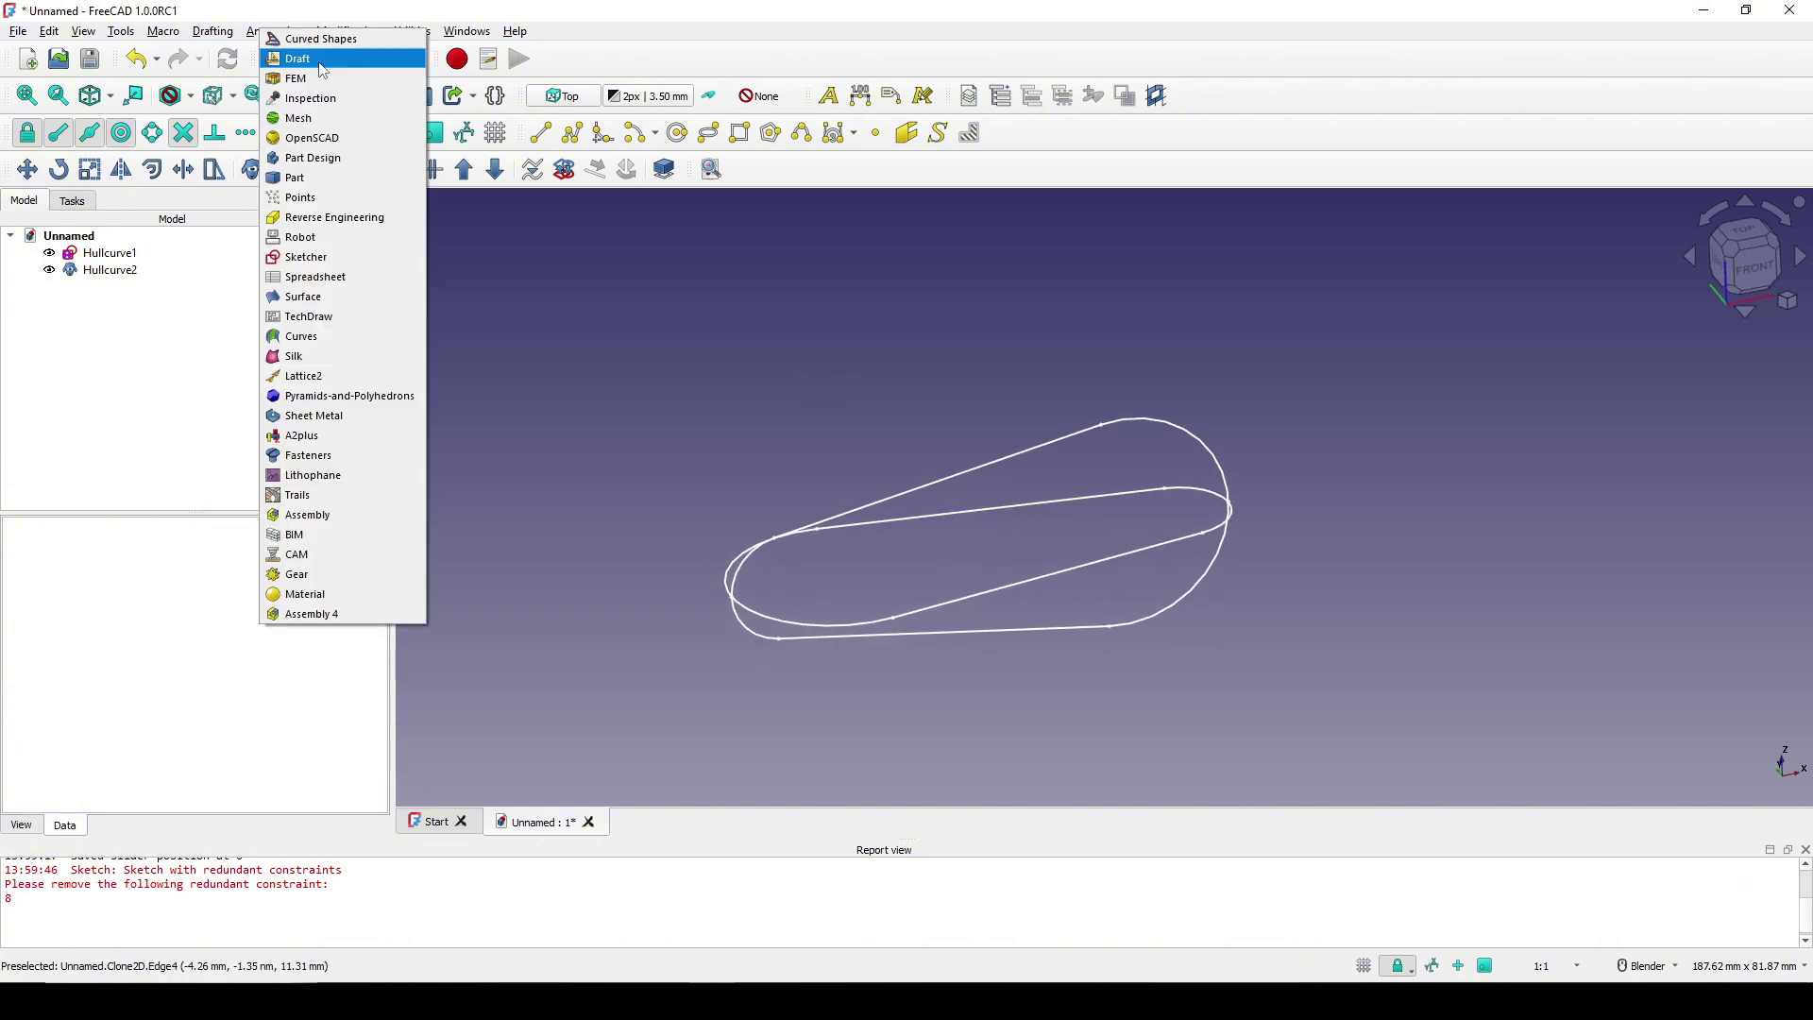
left_click(363, 183)
mouse_move(1027, 507)
middle_mouse_down()
mouse_move(963, 522)
mouse_move(991, 706)
mouse_move(1020, 599)
middle_mouse_up()
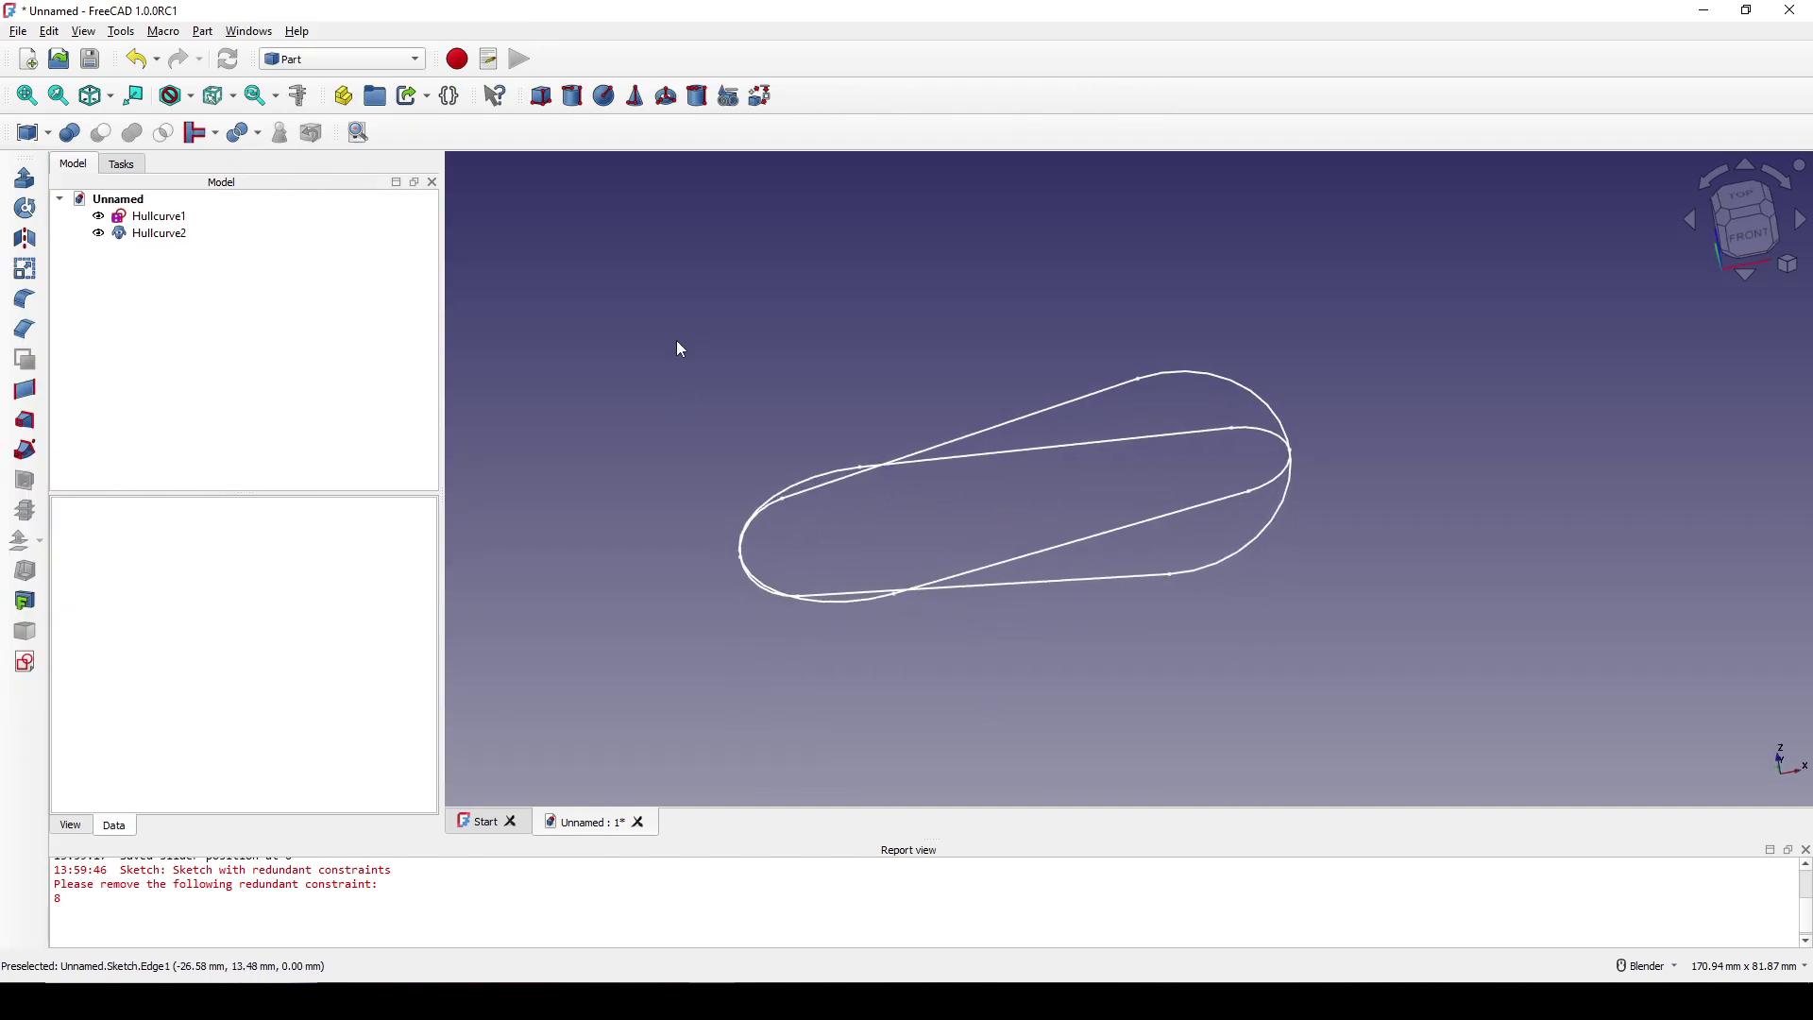
Step: Create a new sketch on the YZ plane with a -35 mm offset
left_click(25, 662)
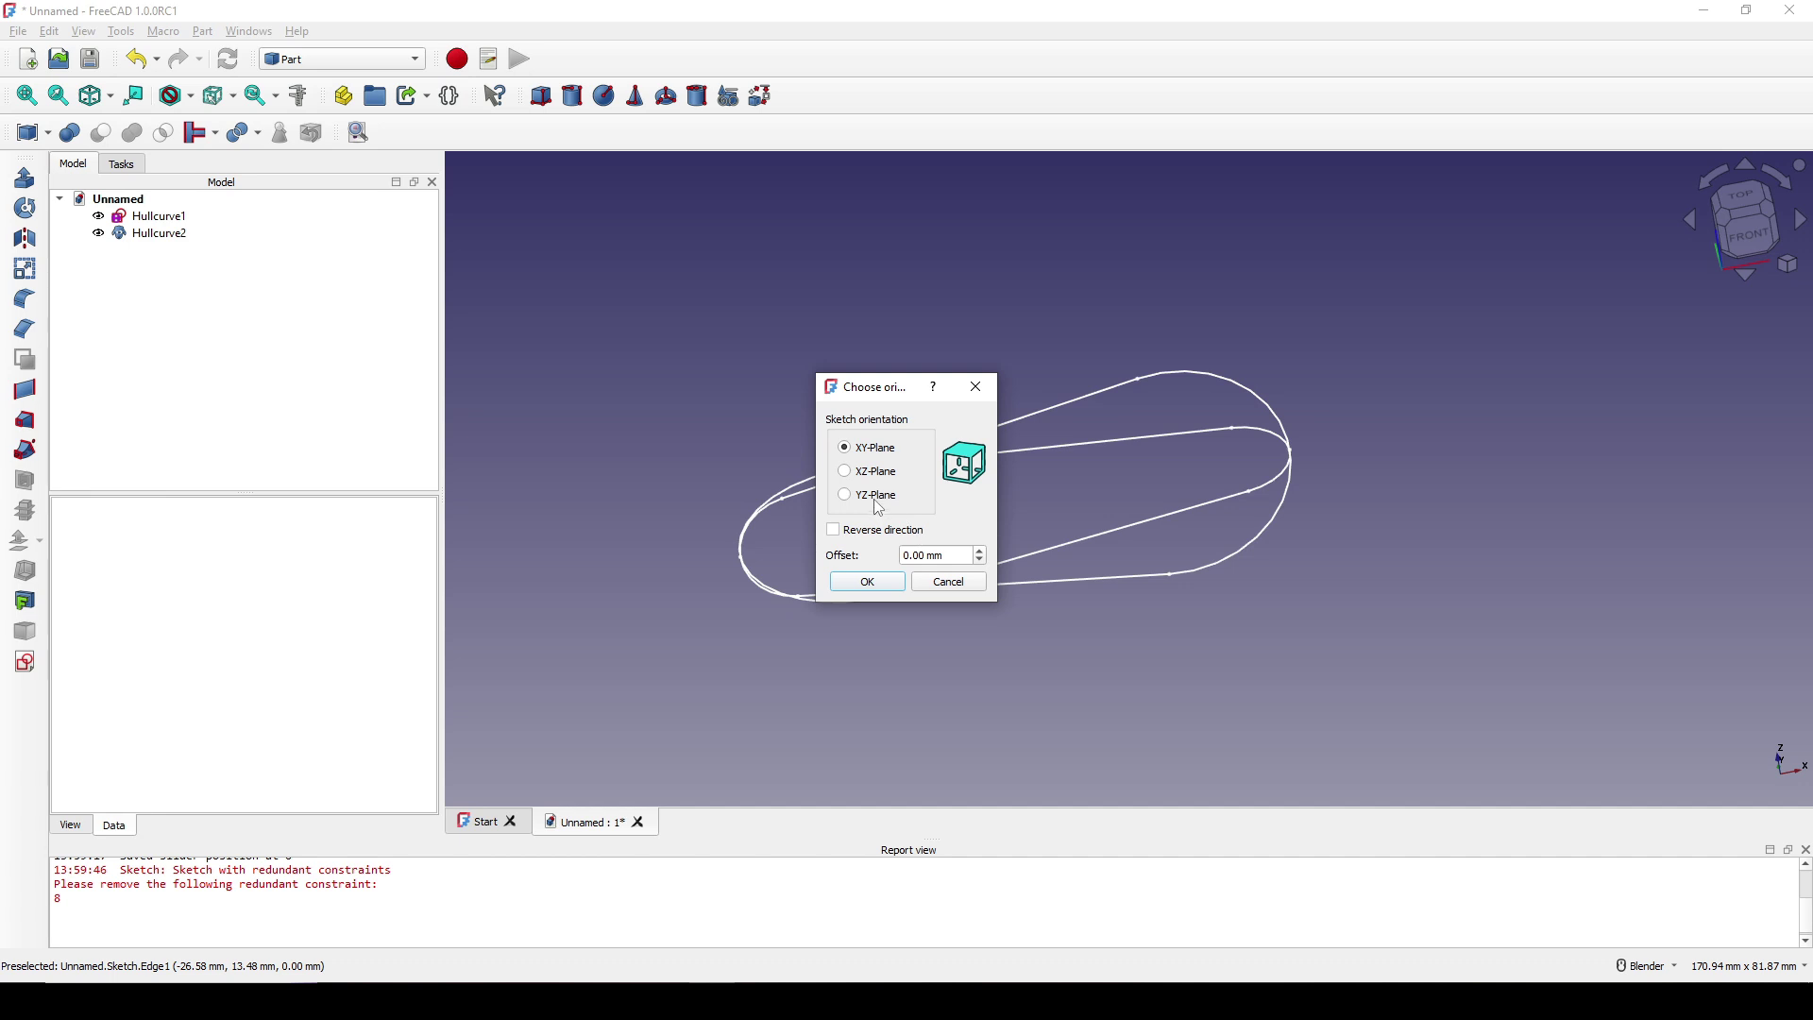
left_click(873, 495)
left_click_drag(905, 393, 1292, 376)
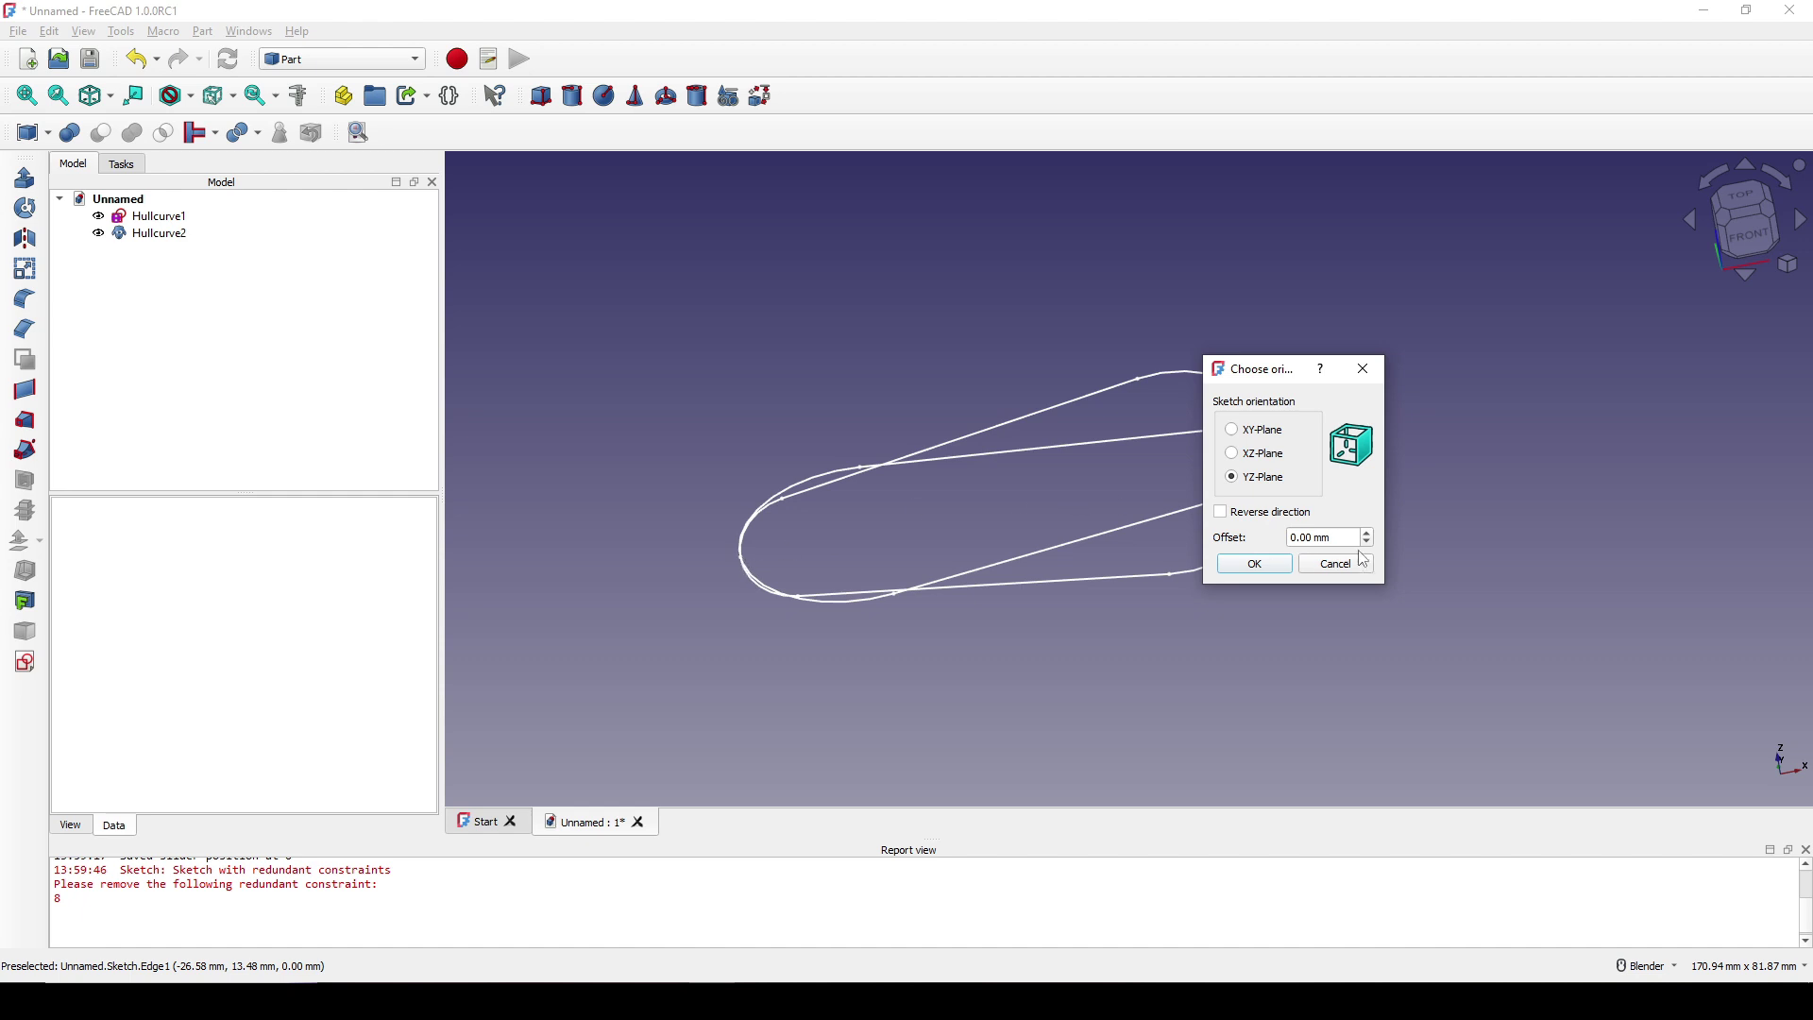
double_click(1320, 537)
type("35")
key("Print")
left_click_drag(1584, 95, 1811, 451)
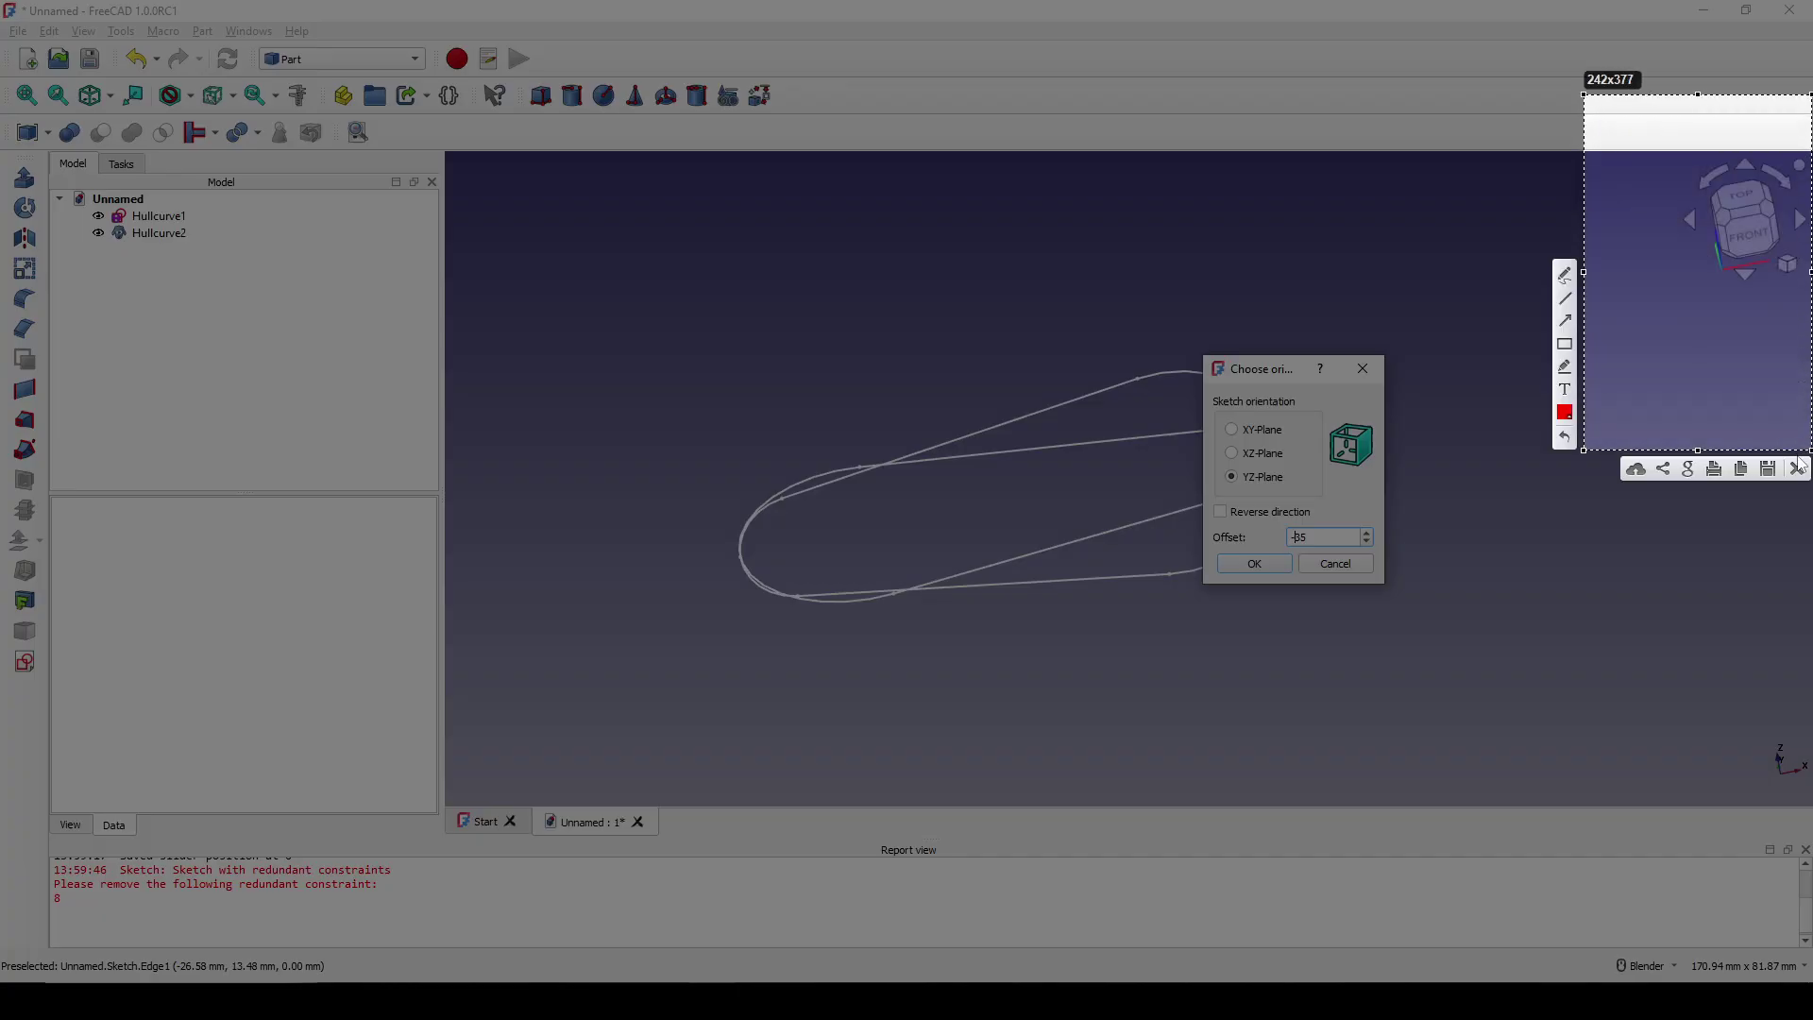
left_click(1720, 274)
left_click(1798, 468)
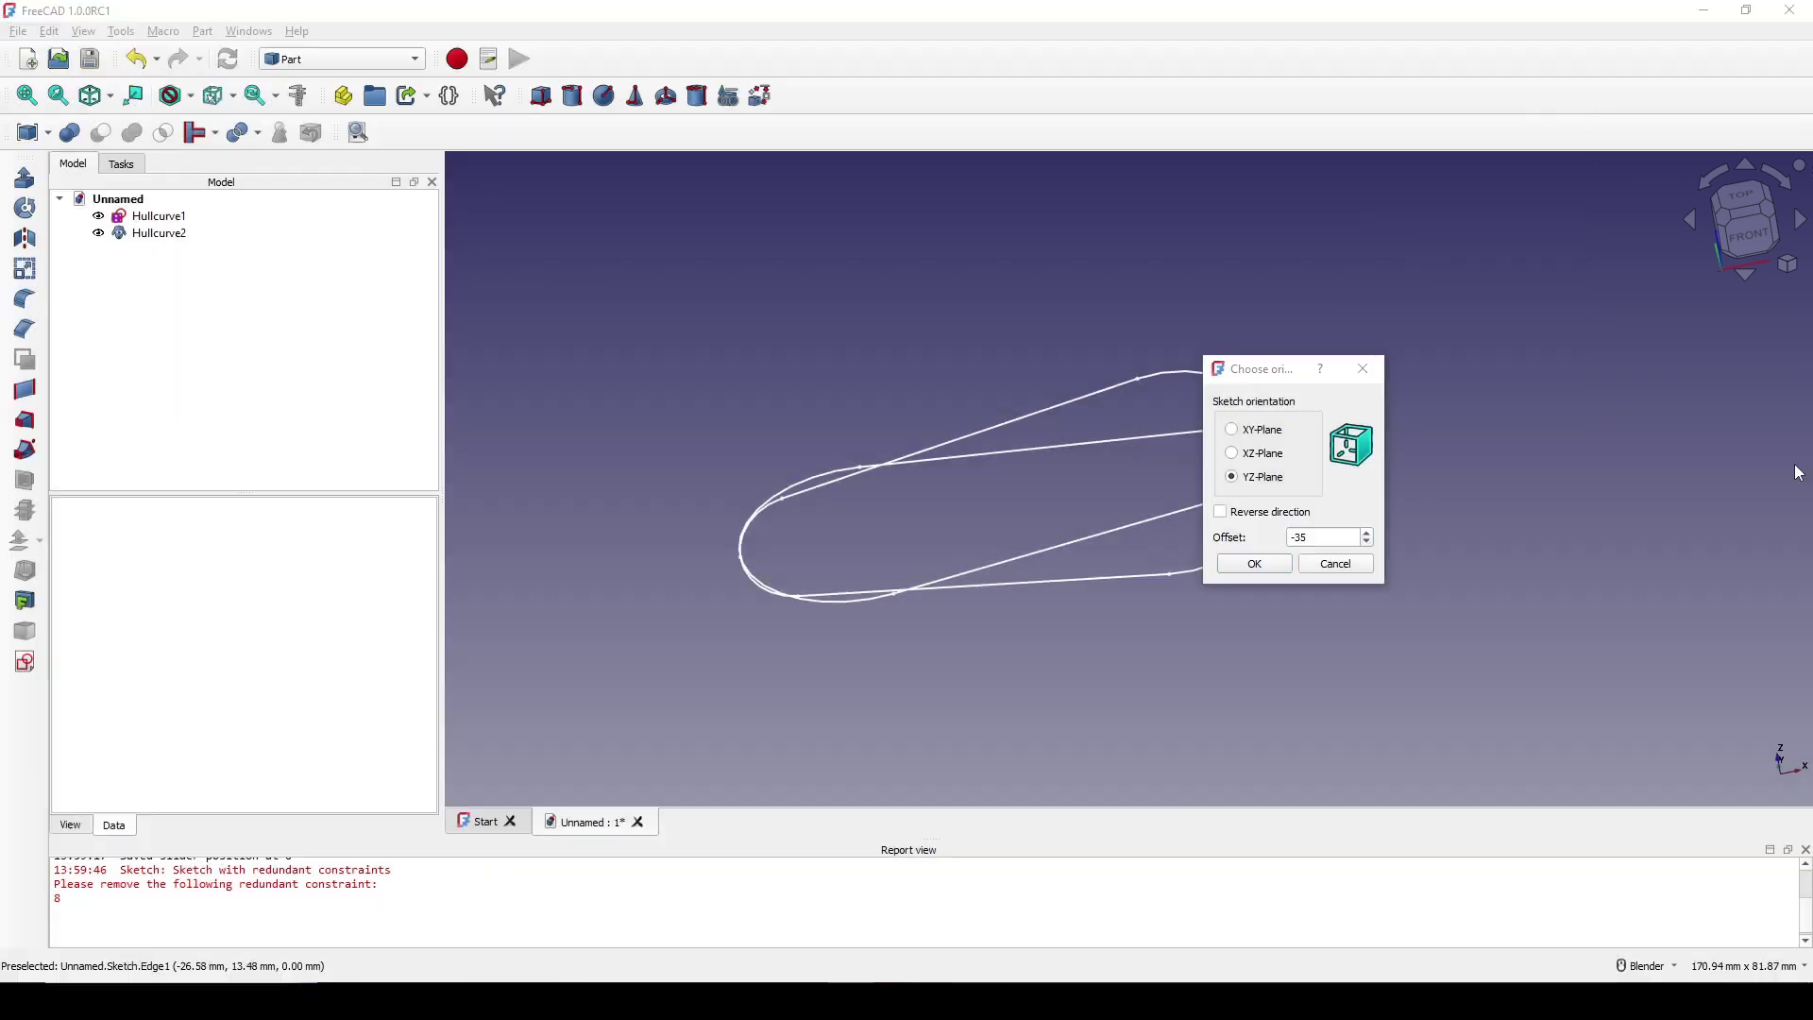
left_click(1257, 565)
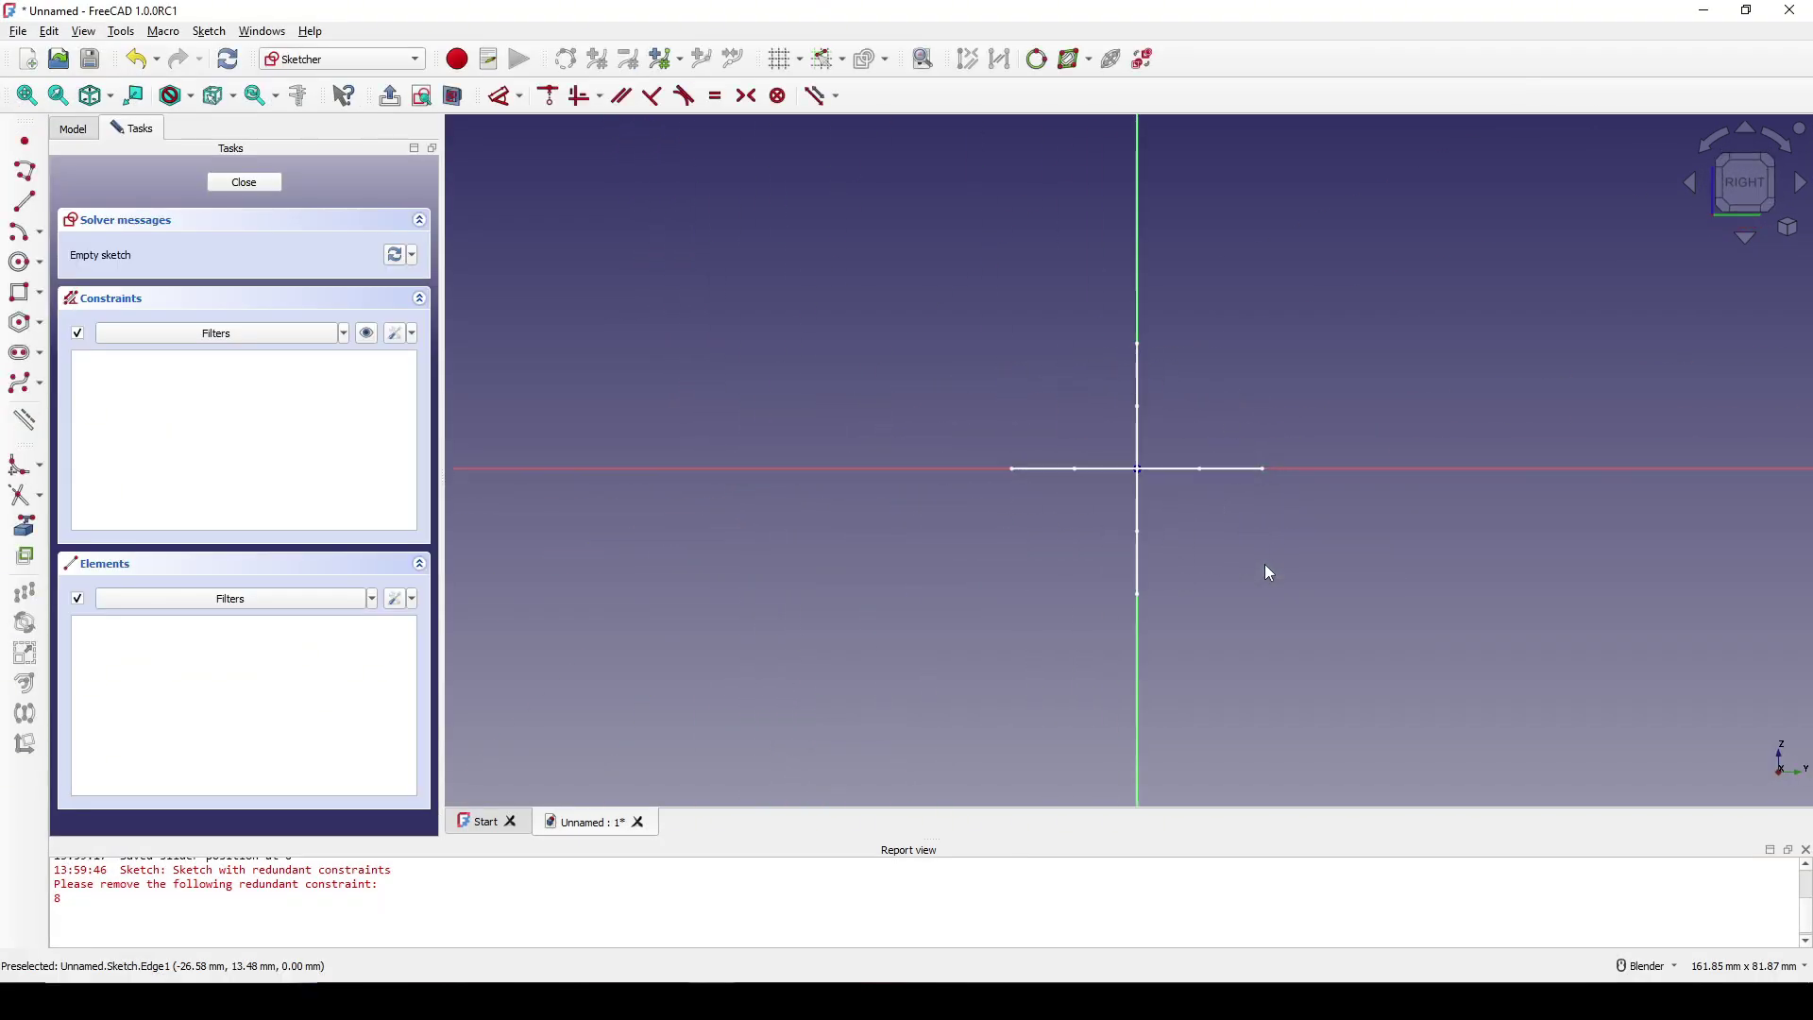
Step: Draw a circle centred on the origin in Sketch001, close the sketch and select Sketch001
left_click(19, 262)
left_click(1037, 573)
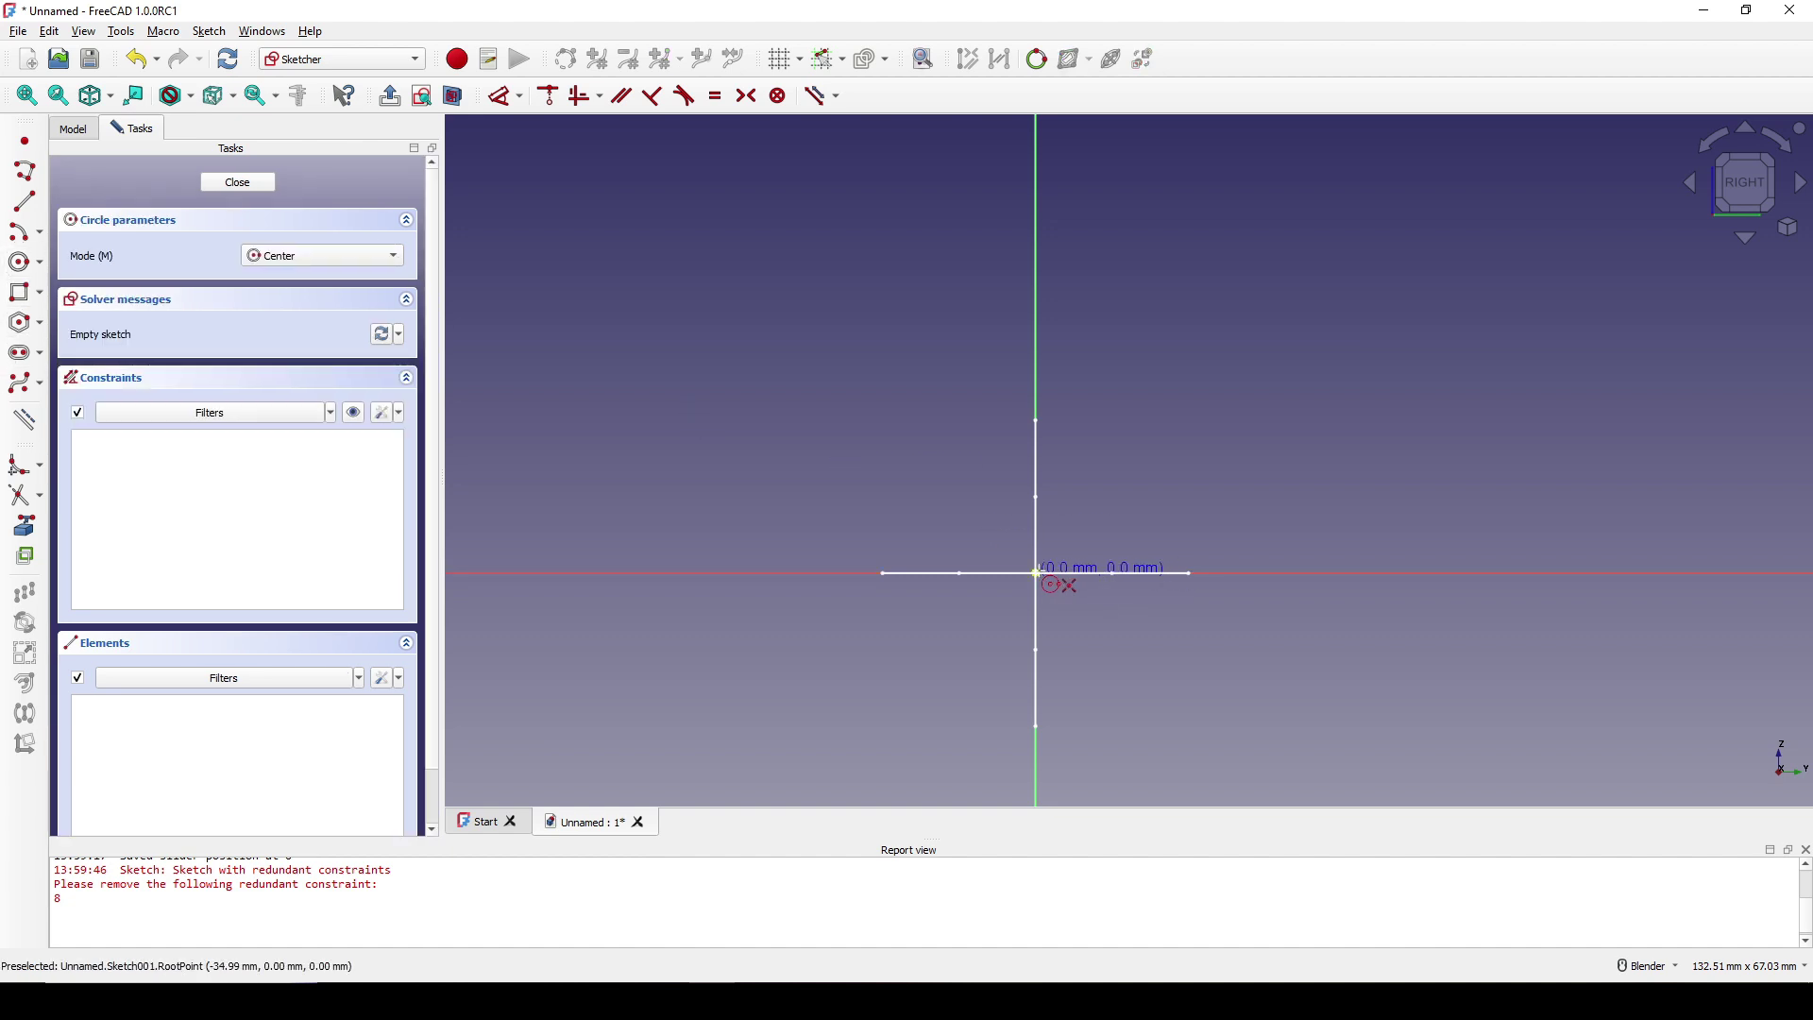
left_click(1171, 472)
right_click(1228, 463)
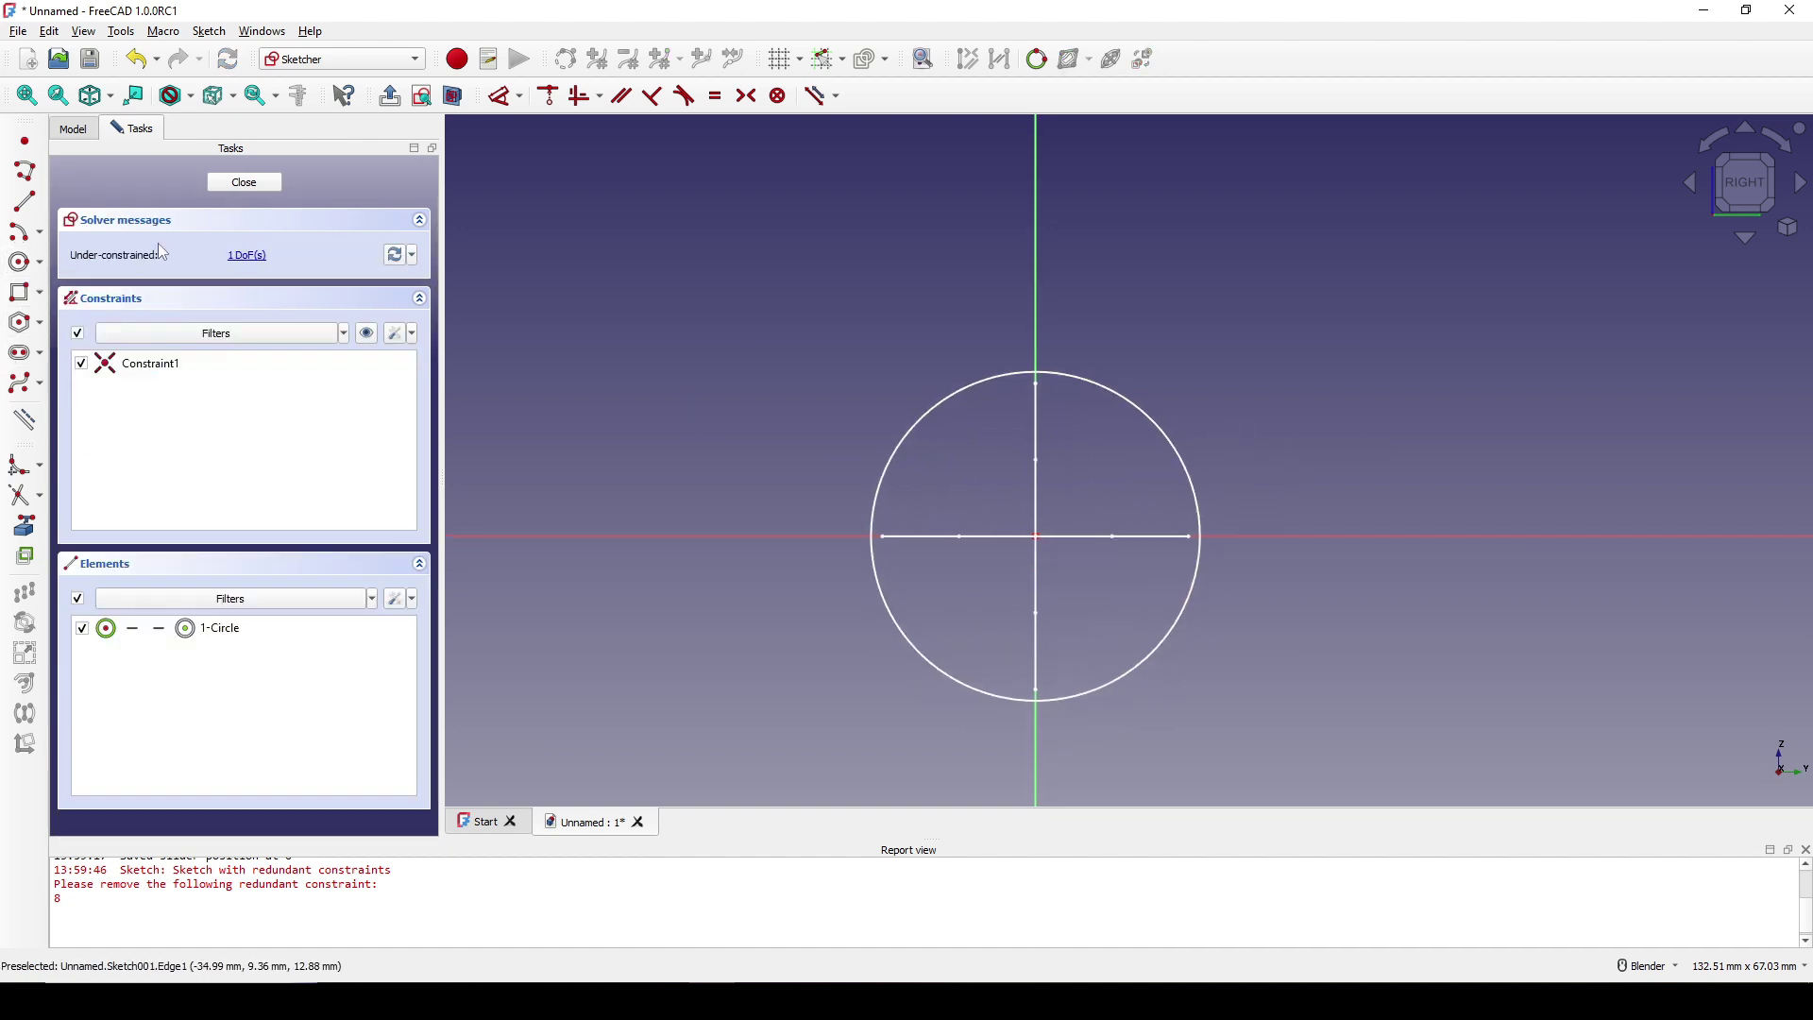
left_click(244, 183)
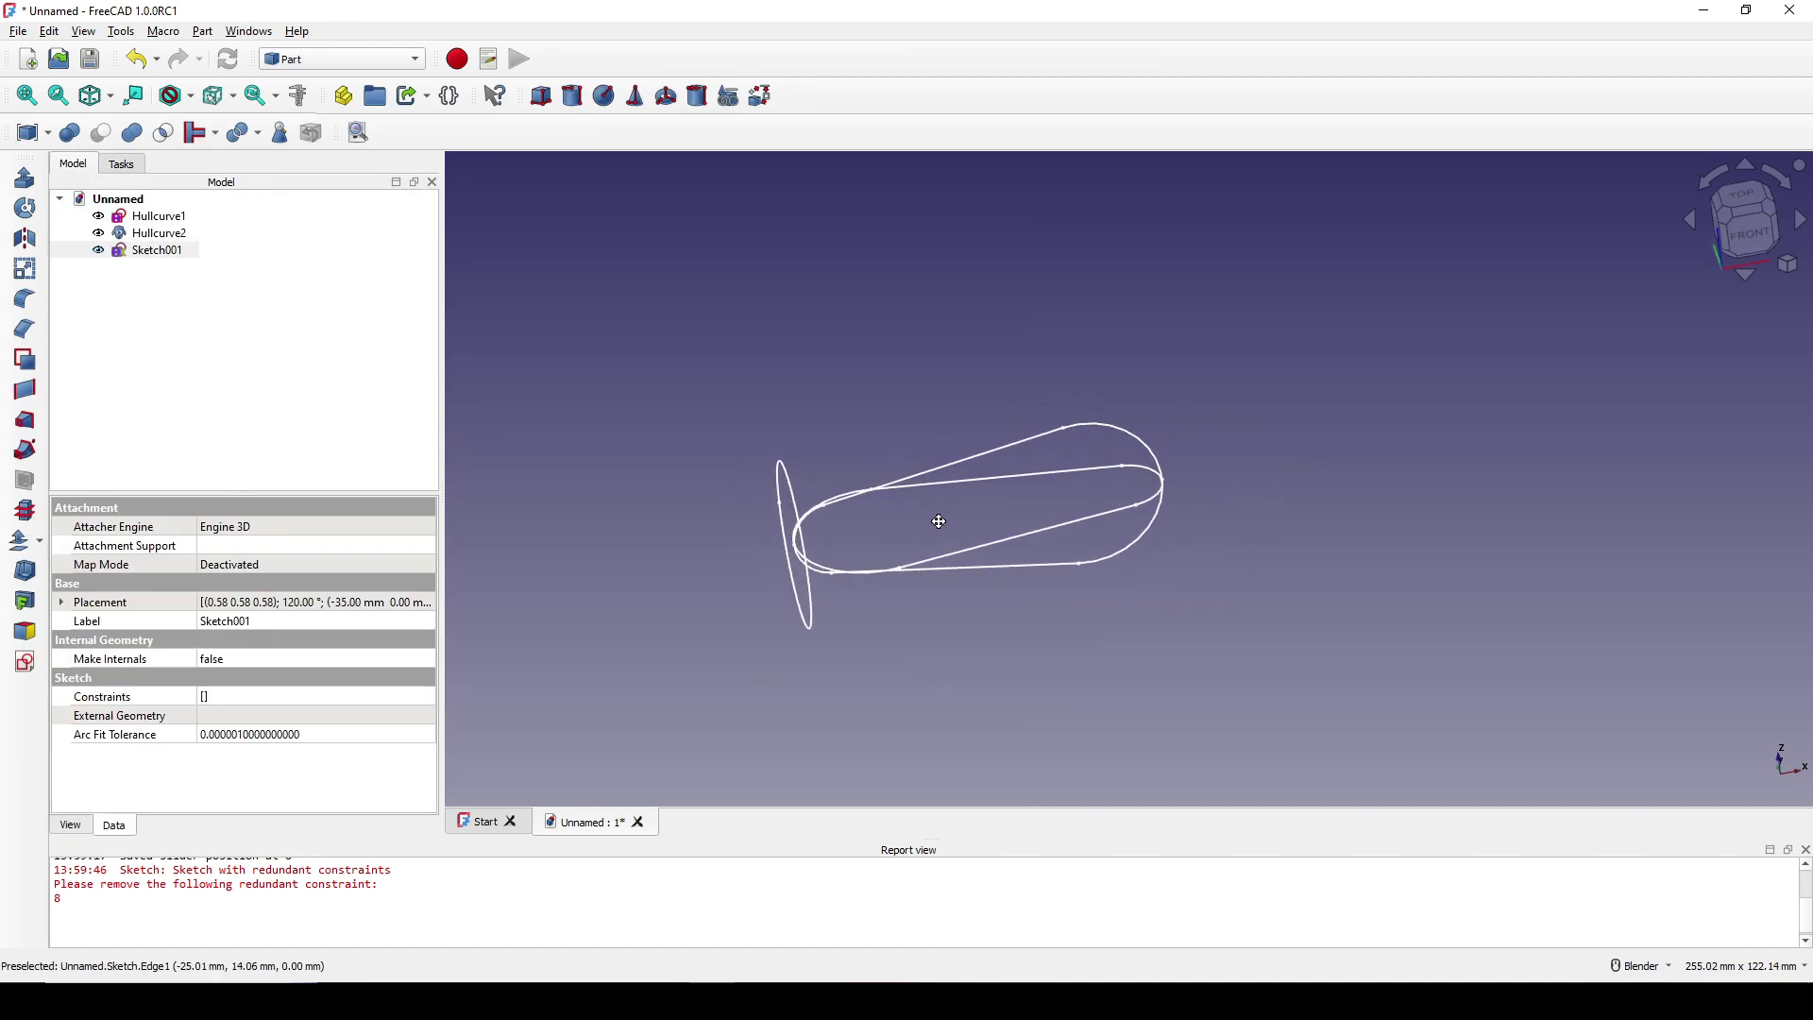
left_click(144, 252)
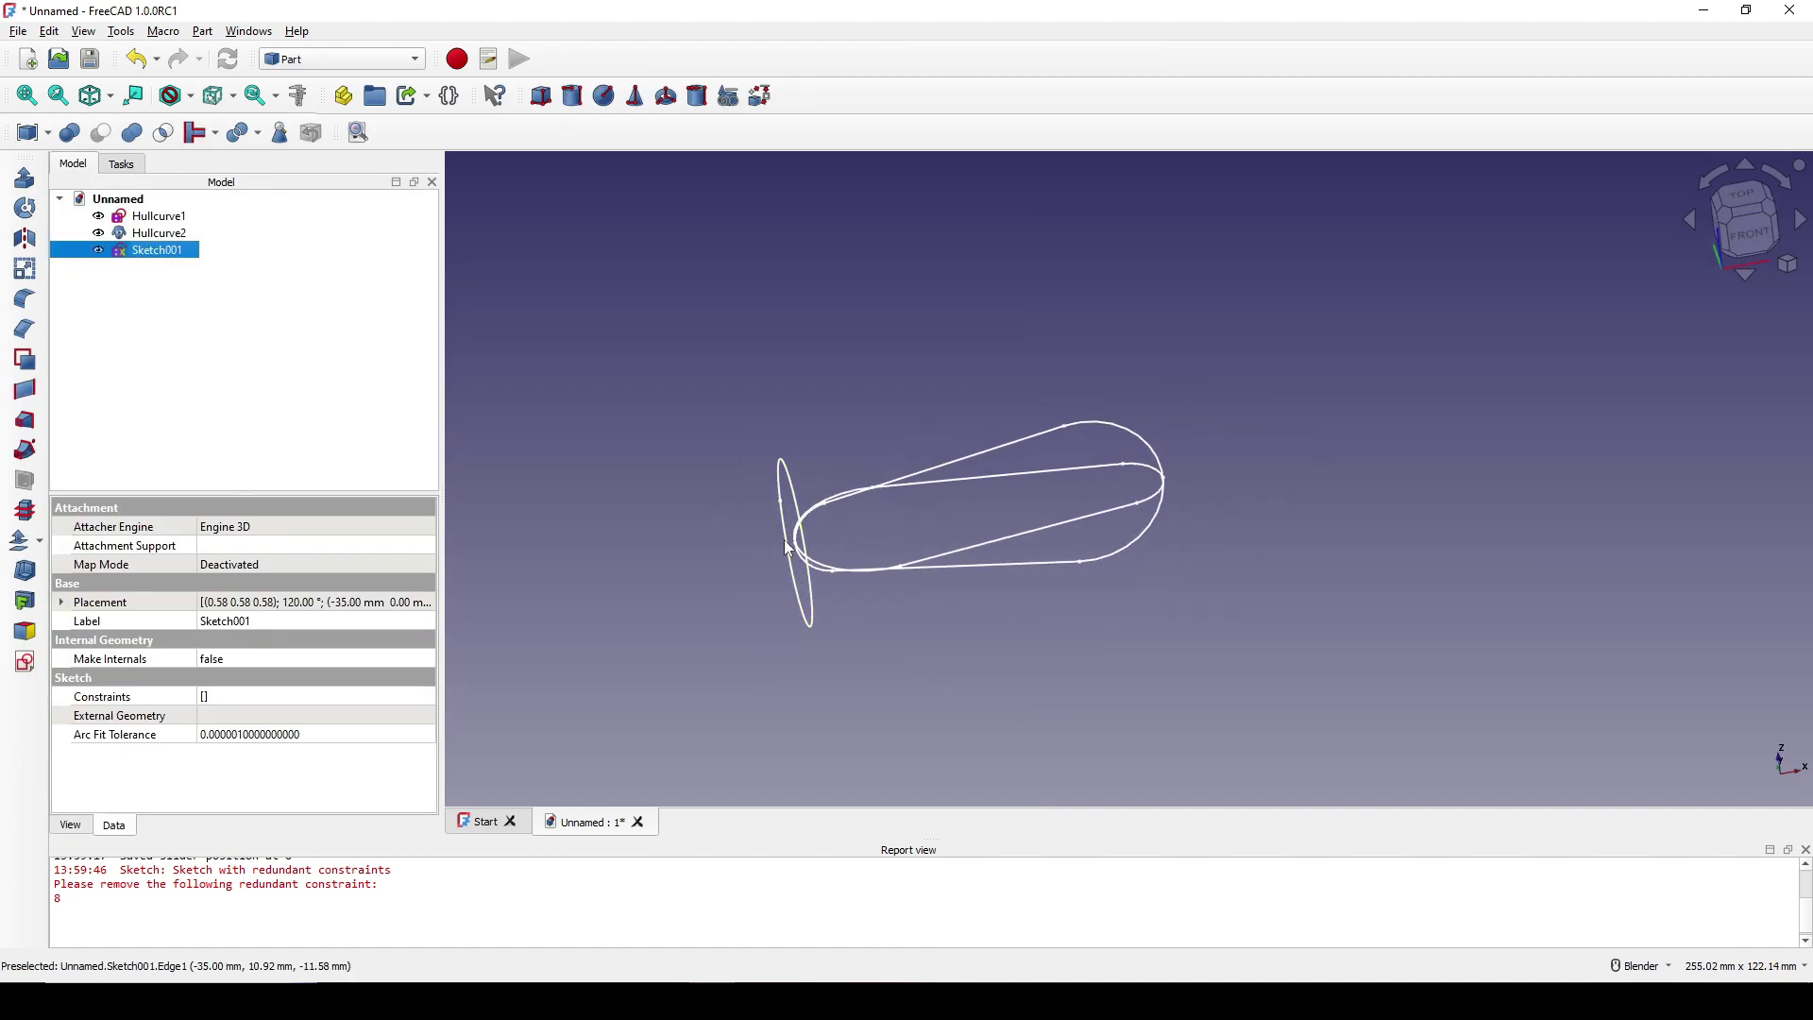
left_click(972, 627)
mouse_move(972, 627)
middle_mouse_down()
mouse_move(1061, 627)
mouse_move(1039, 614)
middle_mouse_up()
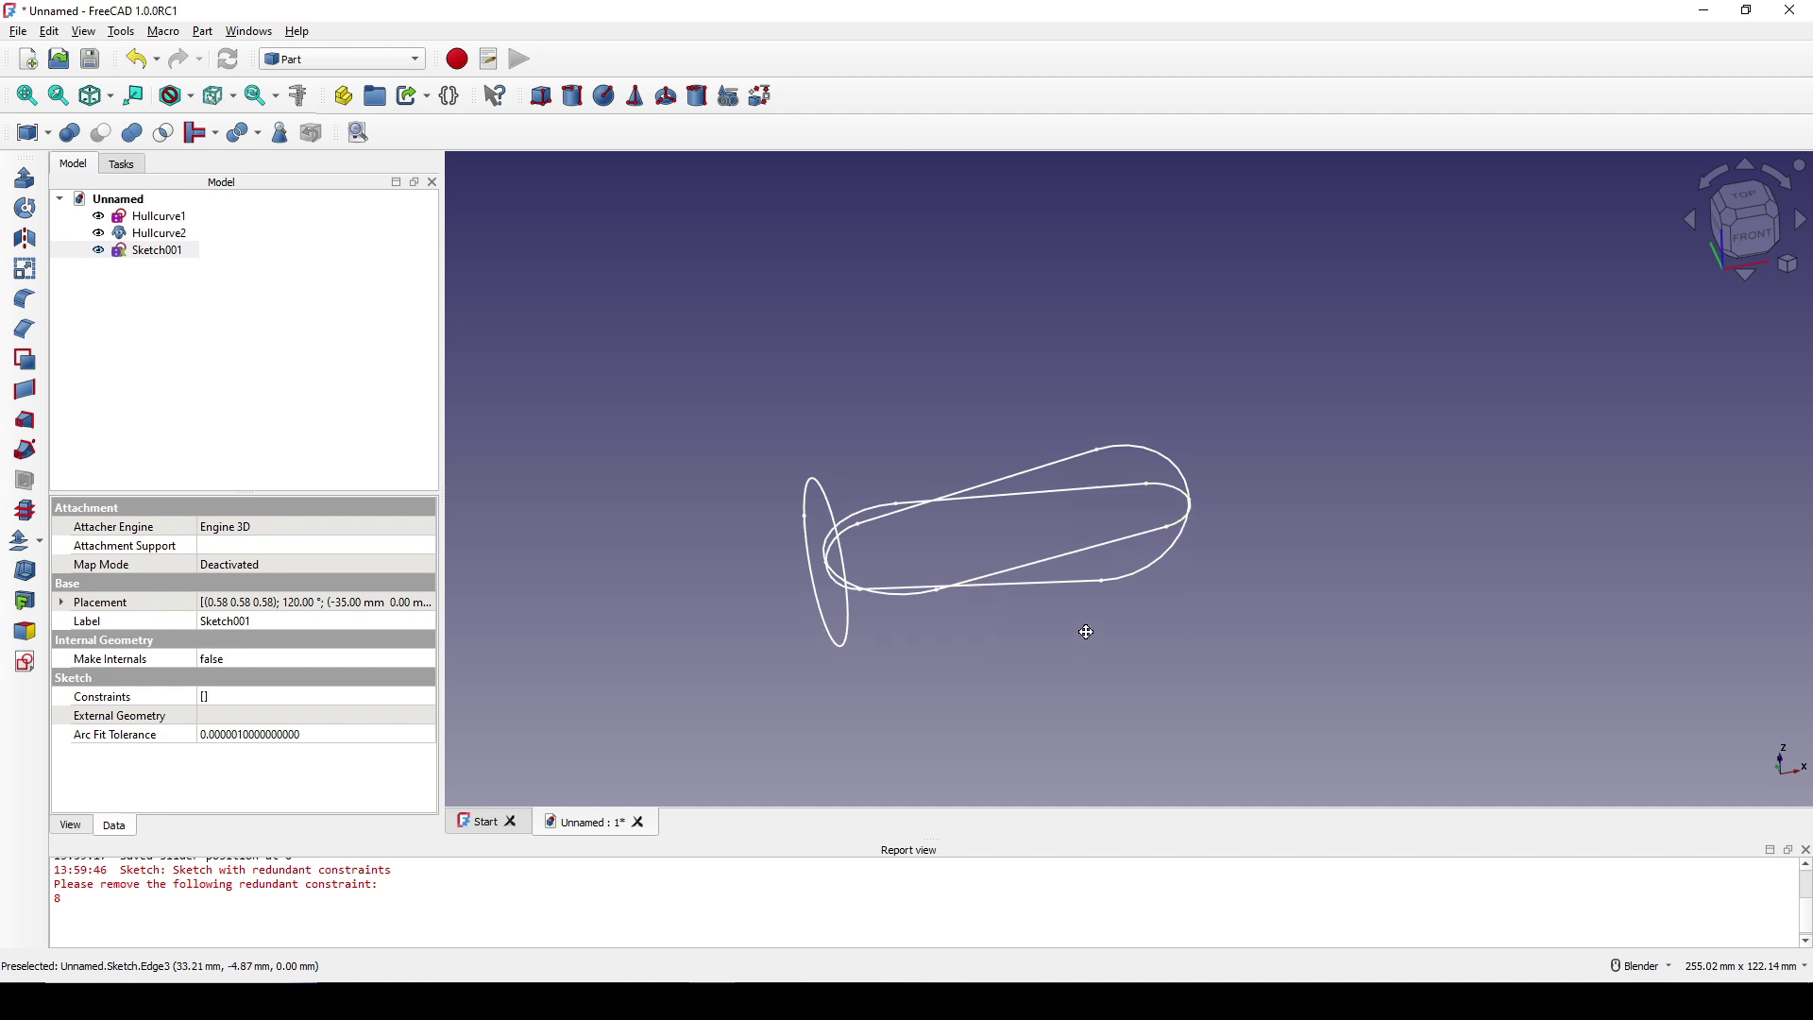
left_click(156, 251)
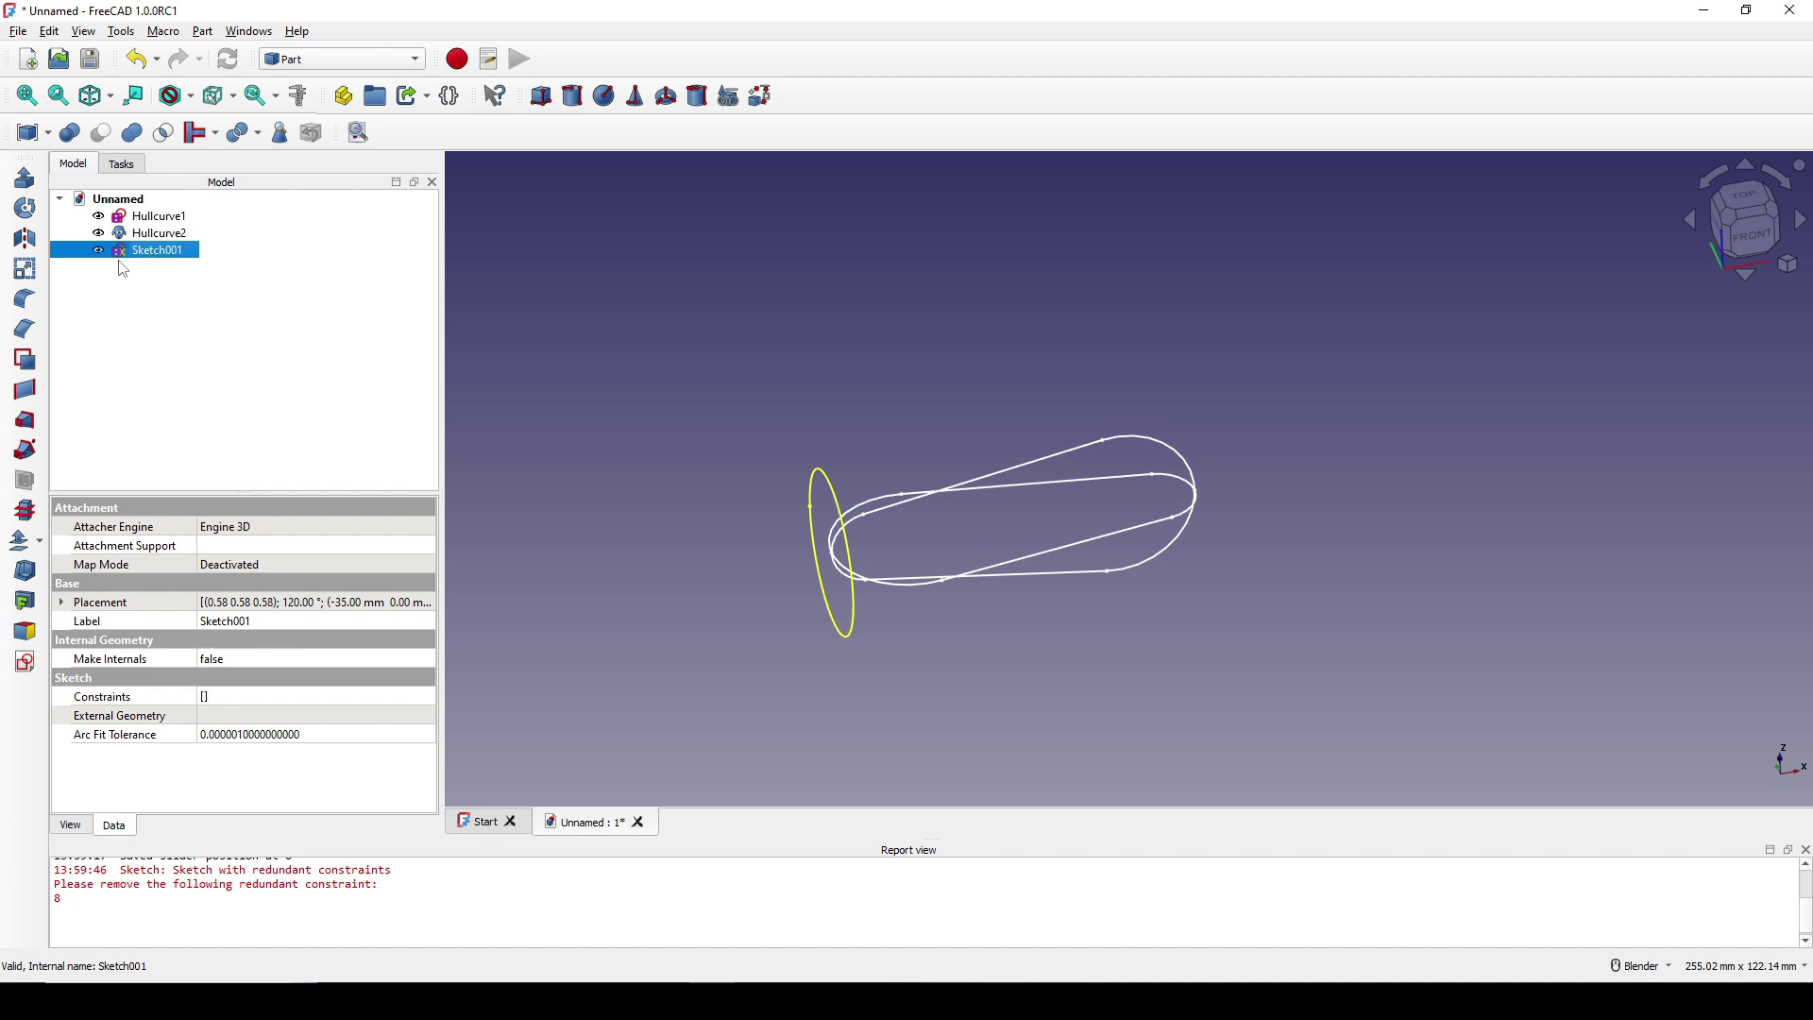
Step: Mirror Sketch001 across the YZ plane and expand Sketch001 (Mirror #1) in the tree
left_click(26, 240)
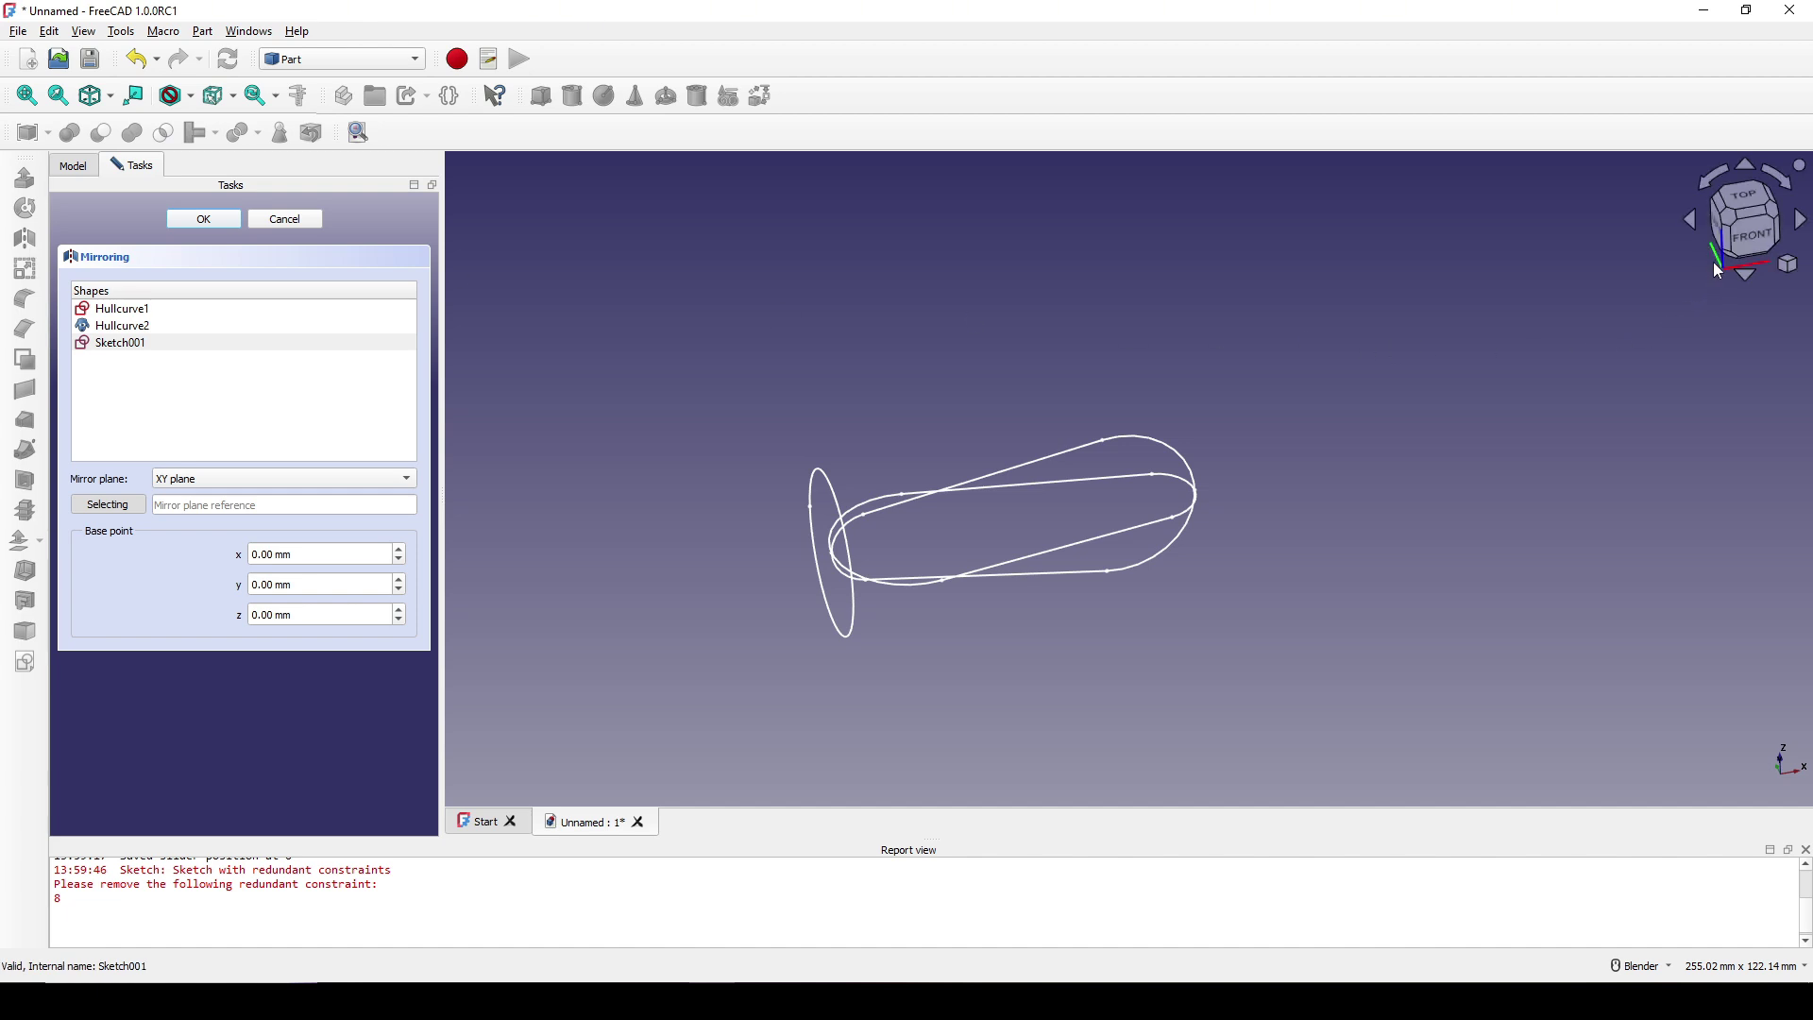
left_click(217, 481)
left_click(223, 516)
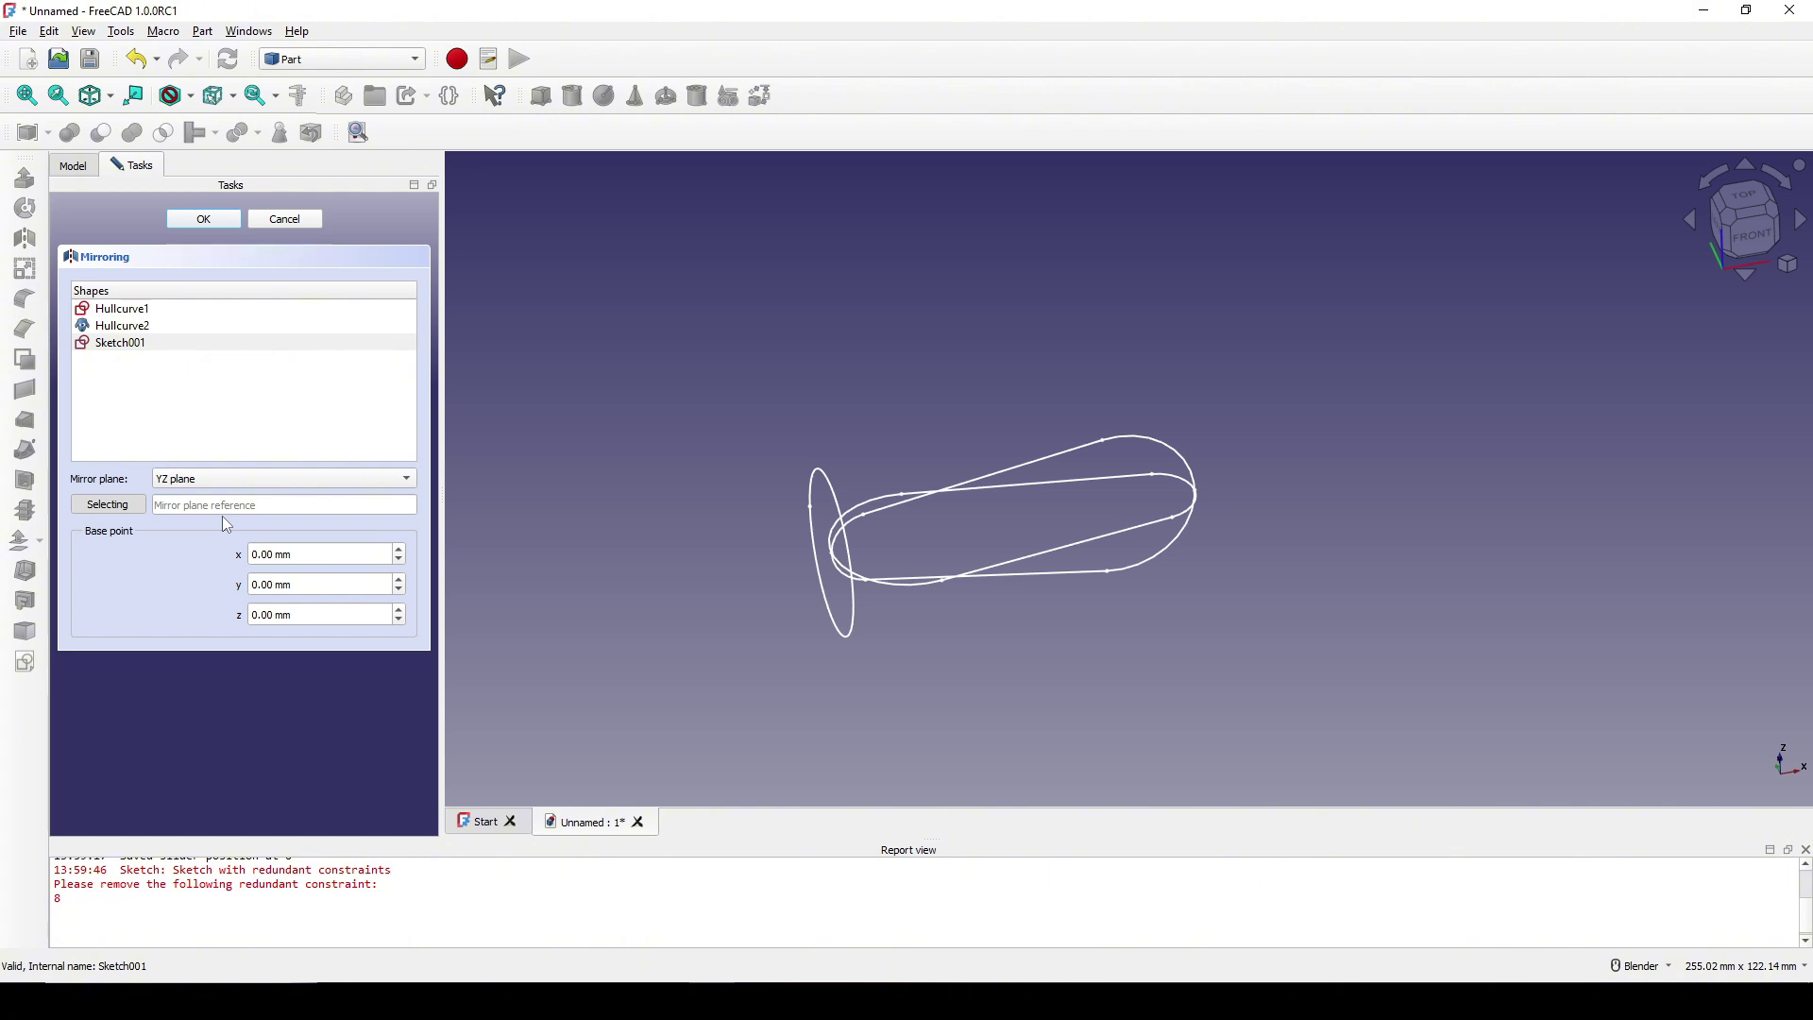
left_click(206, 219)
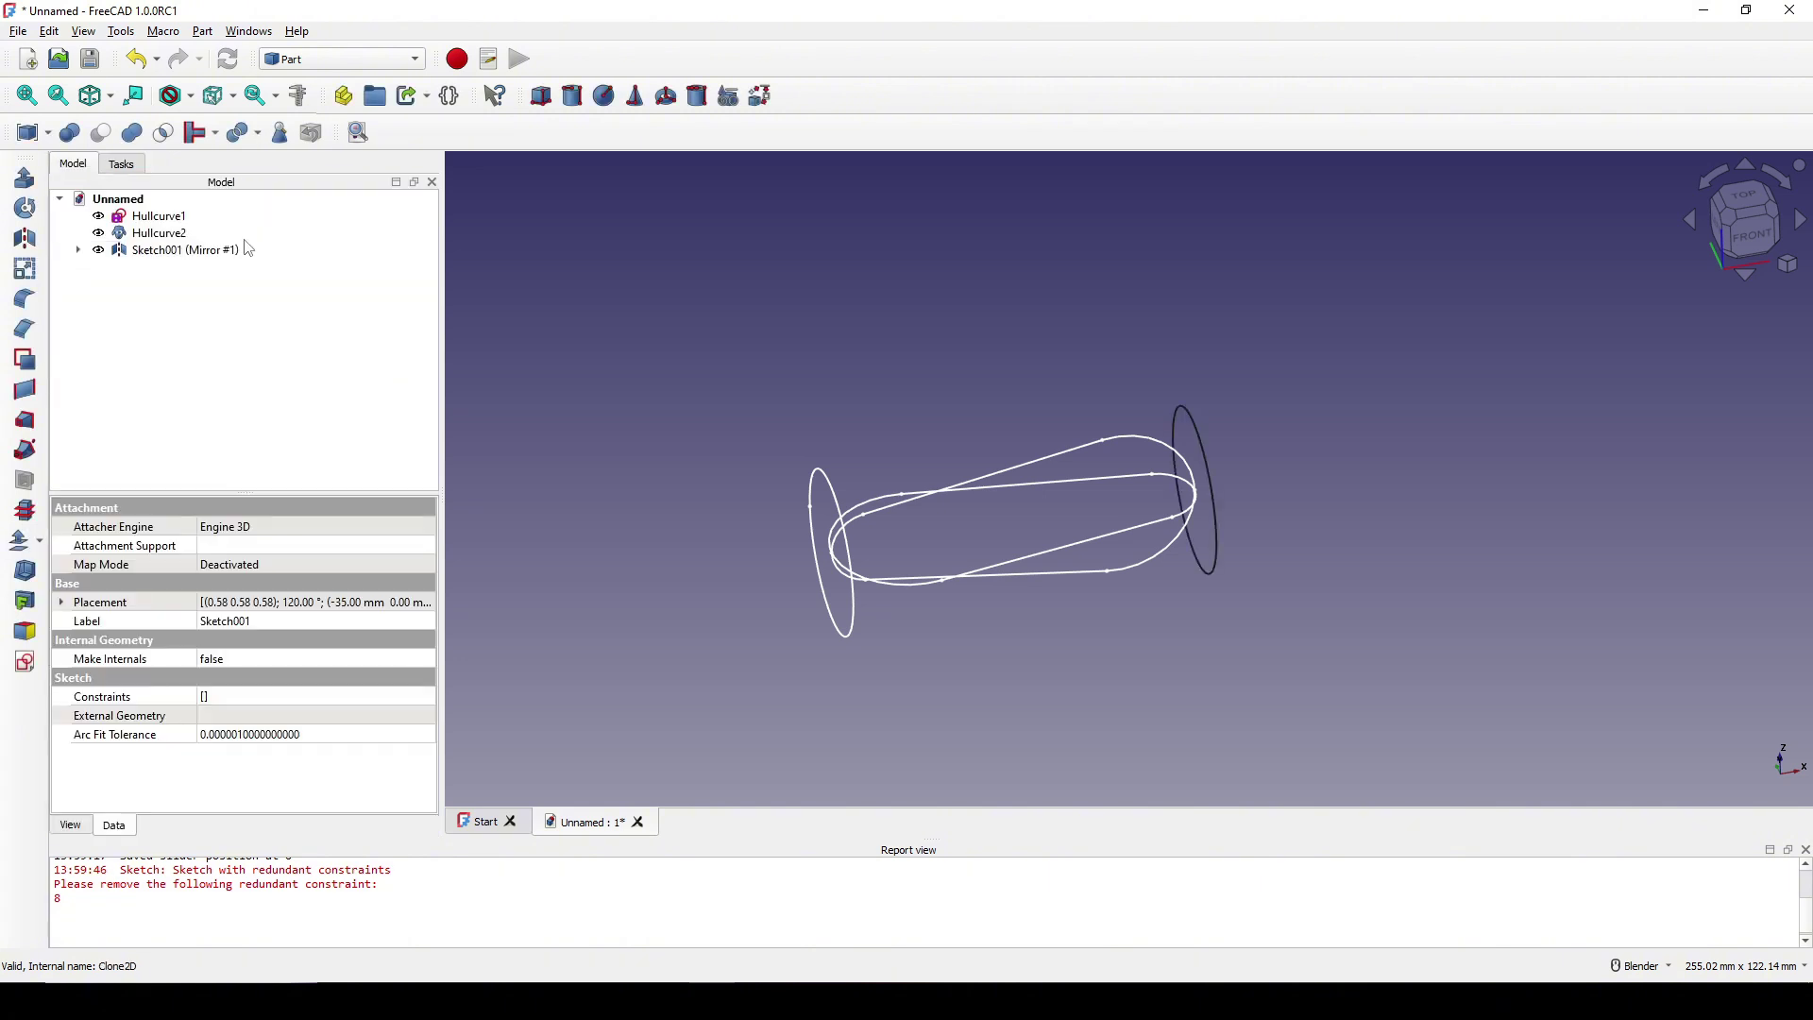
middle_click_drag(1029, 653, 1062, 664)
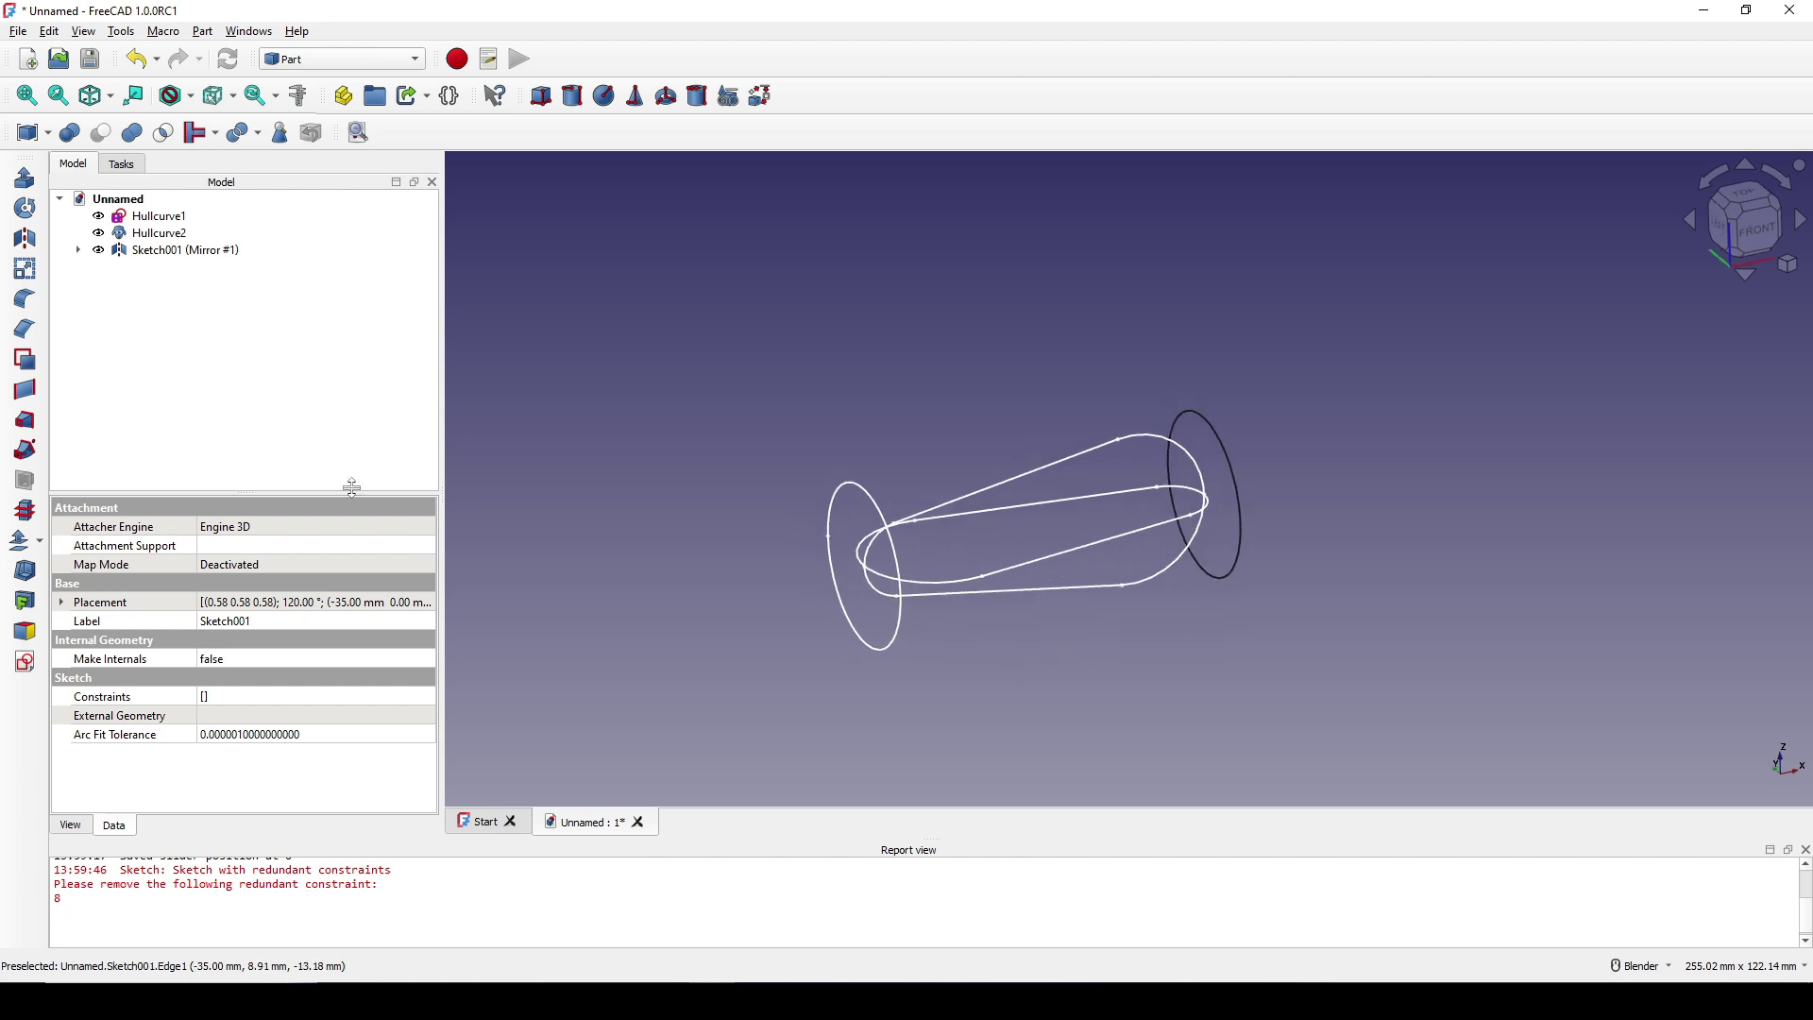
left_click(79, 252)
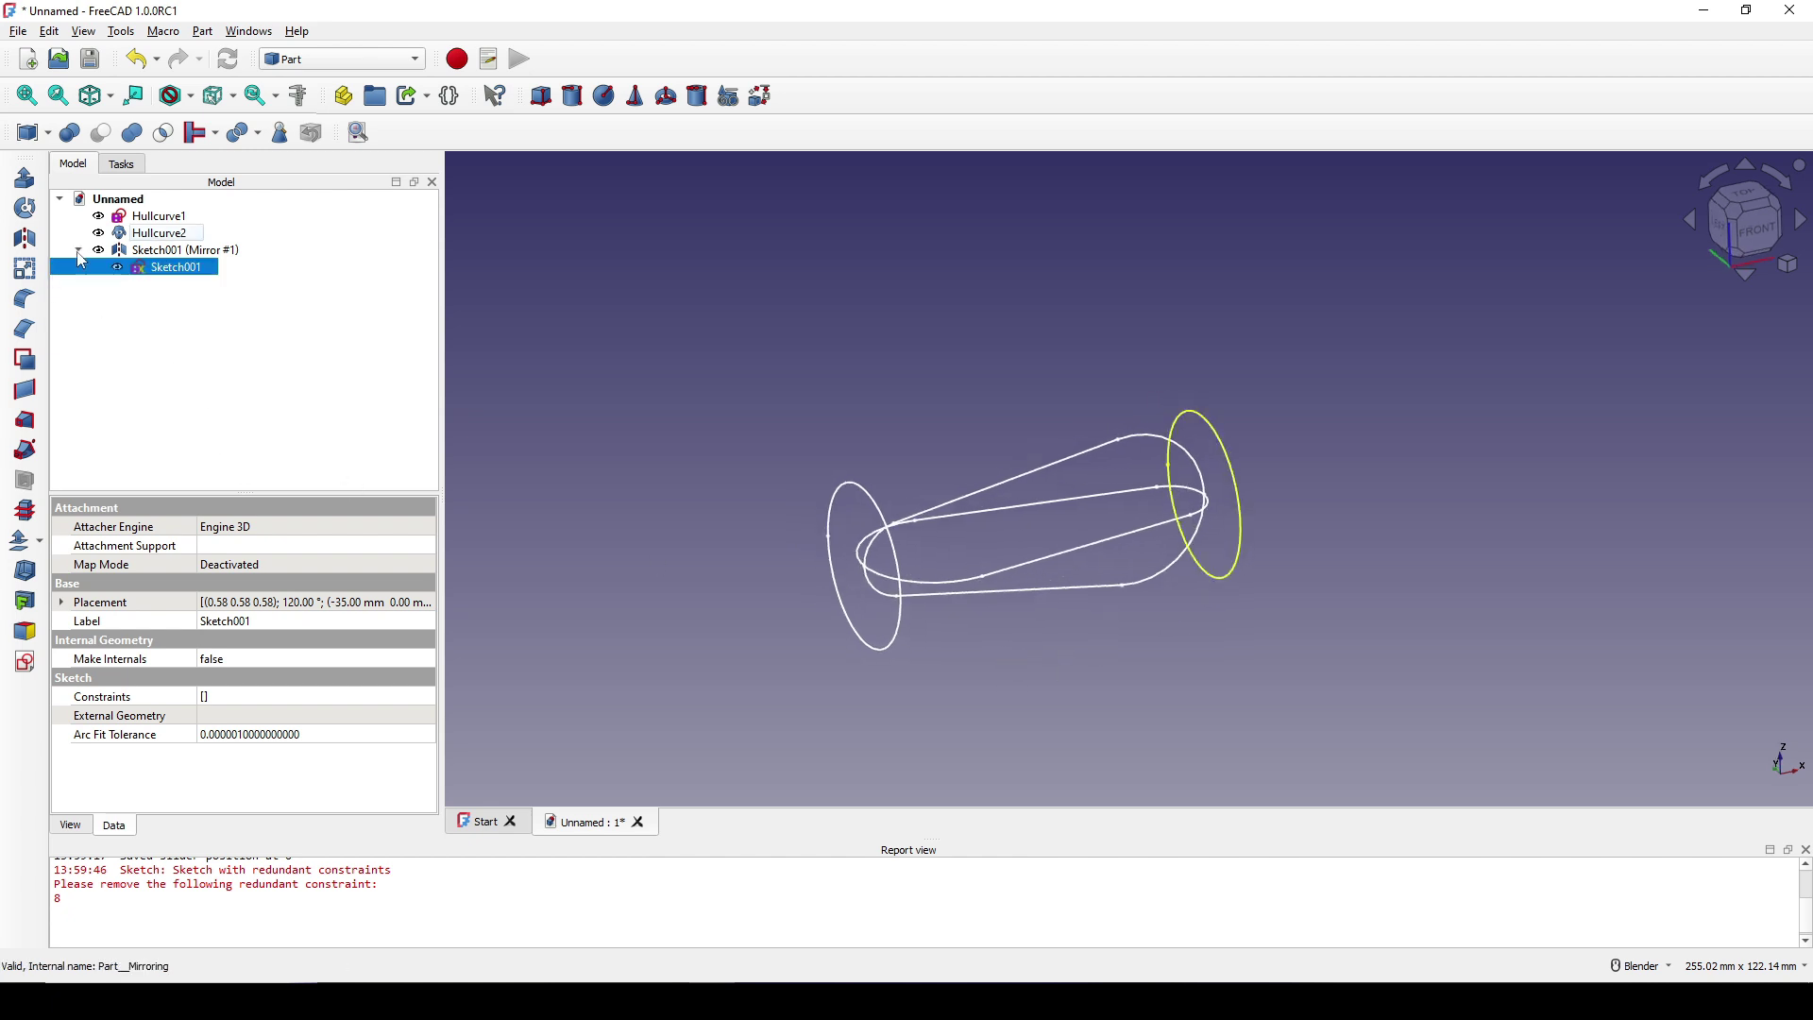
Step: Give Sketch001's circle a 0.01 mm diameter constraint and close the sketch
double_click(189, 267)
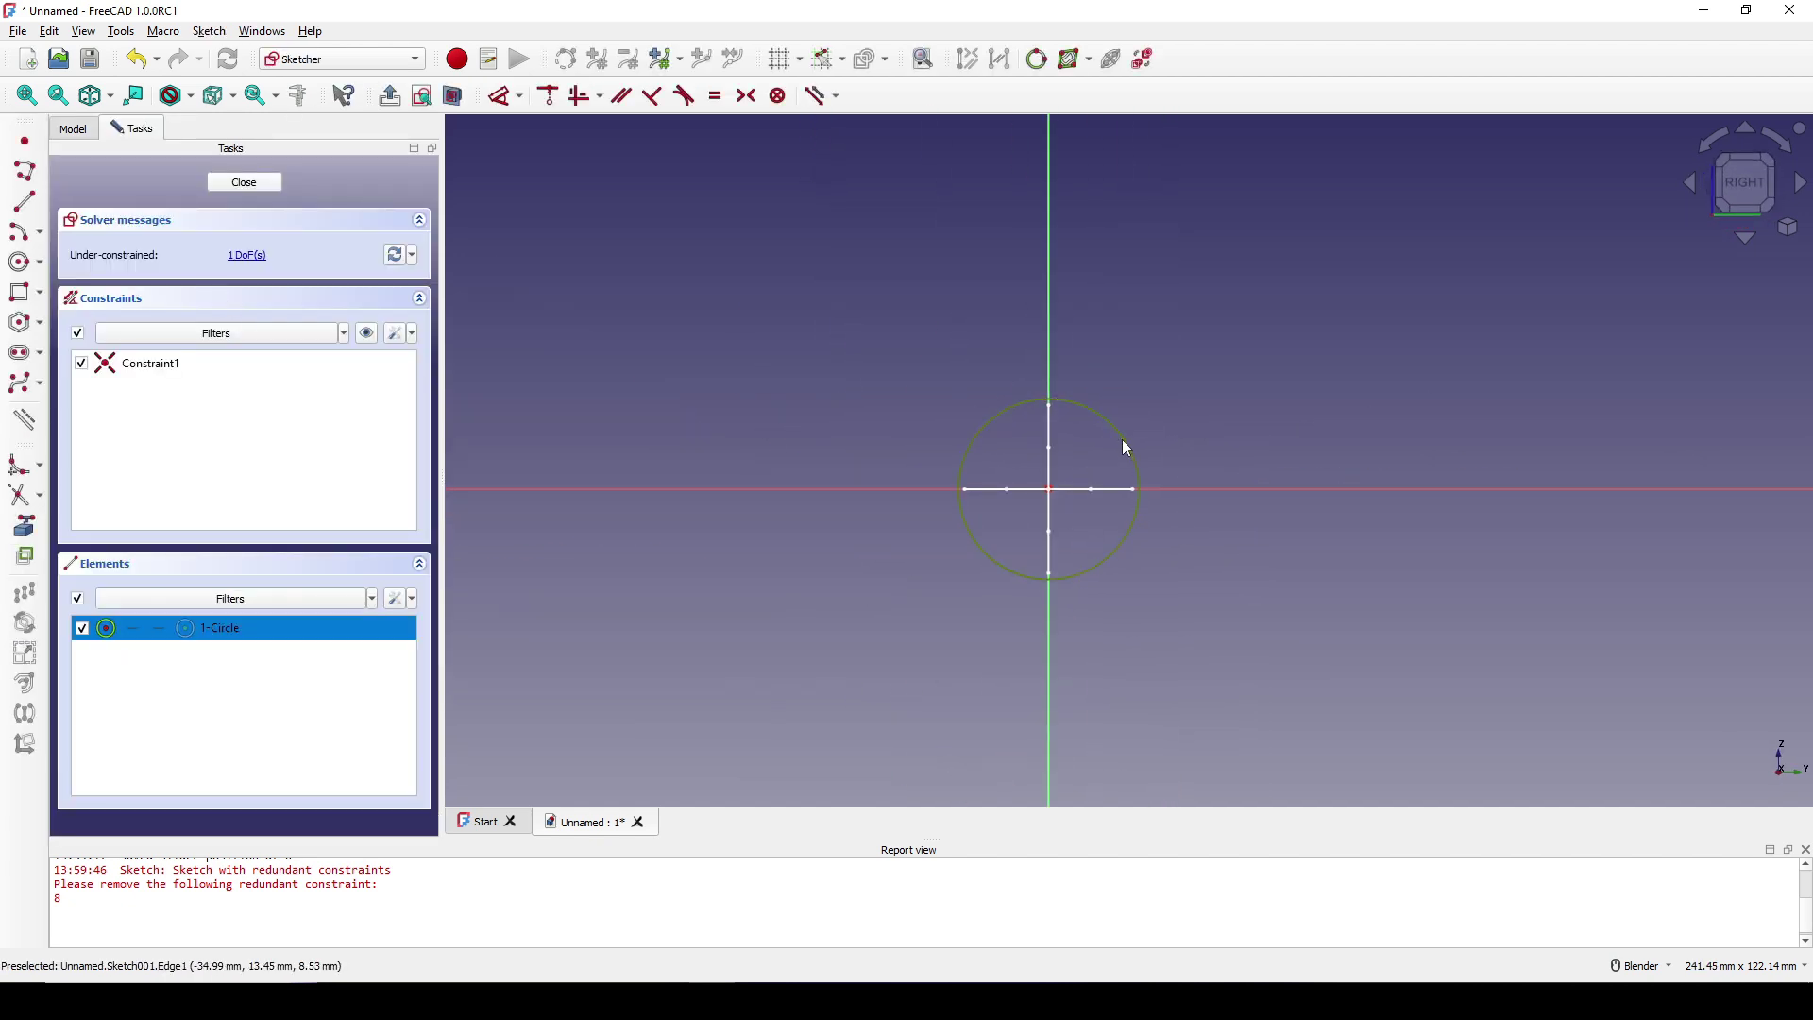
left_click(1120, 449)
key("d")
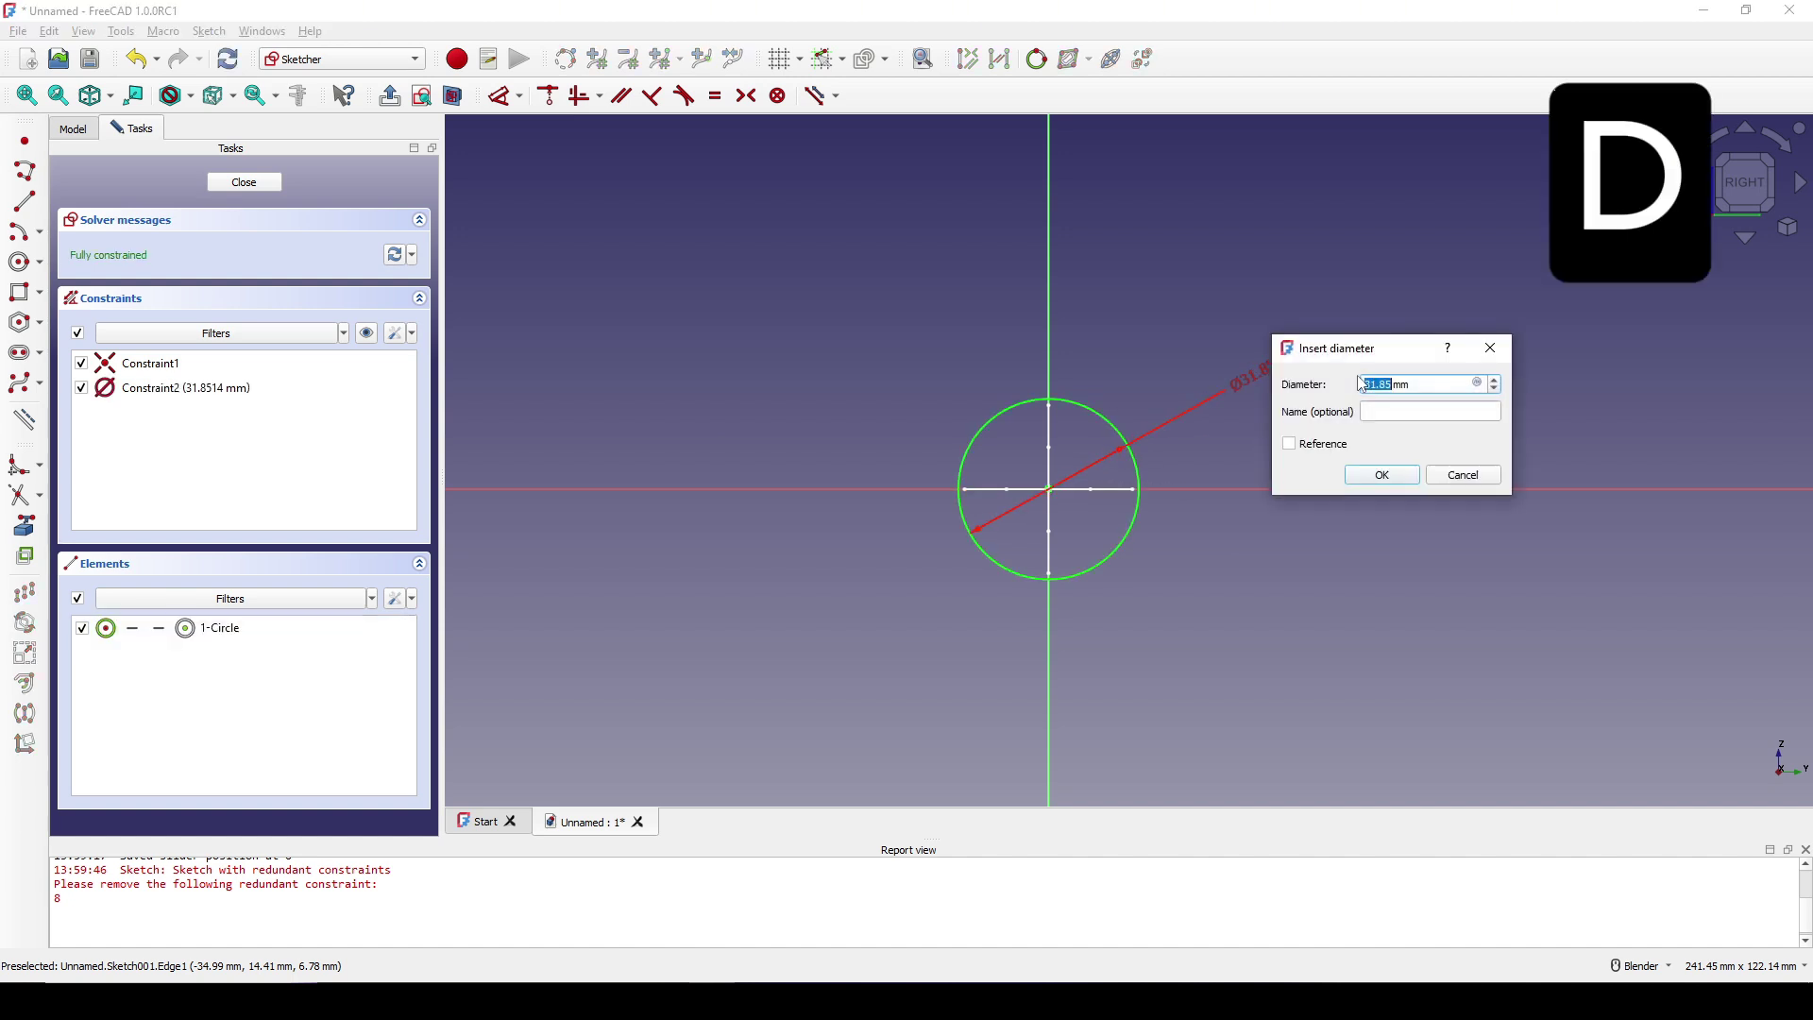
type("9.0")
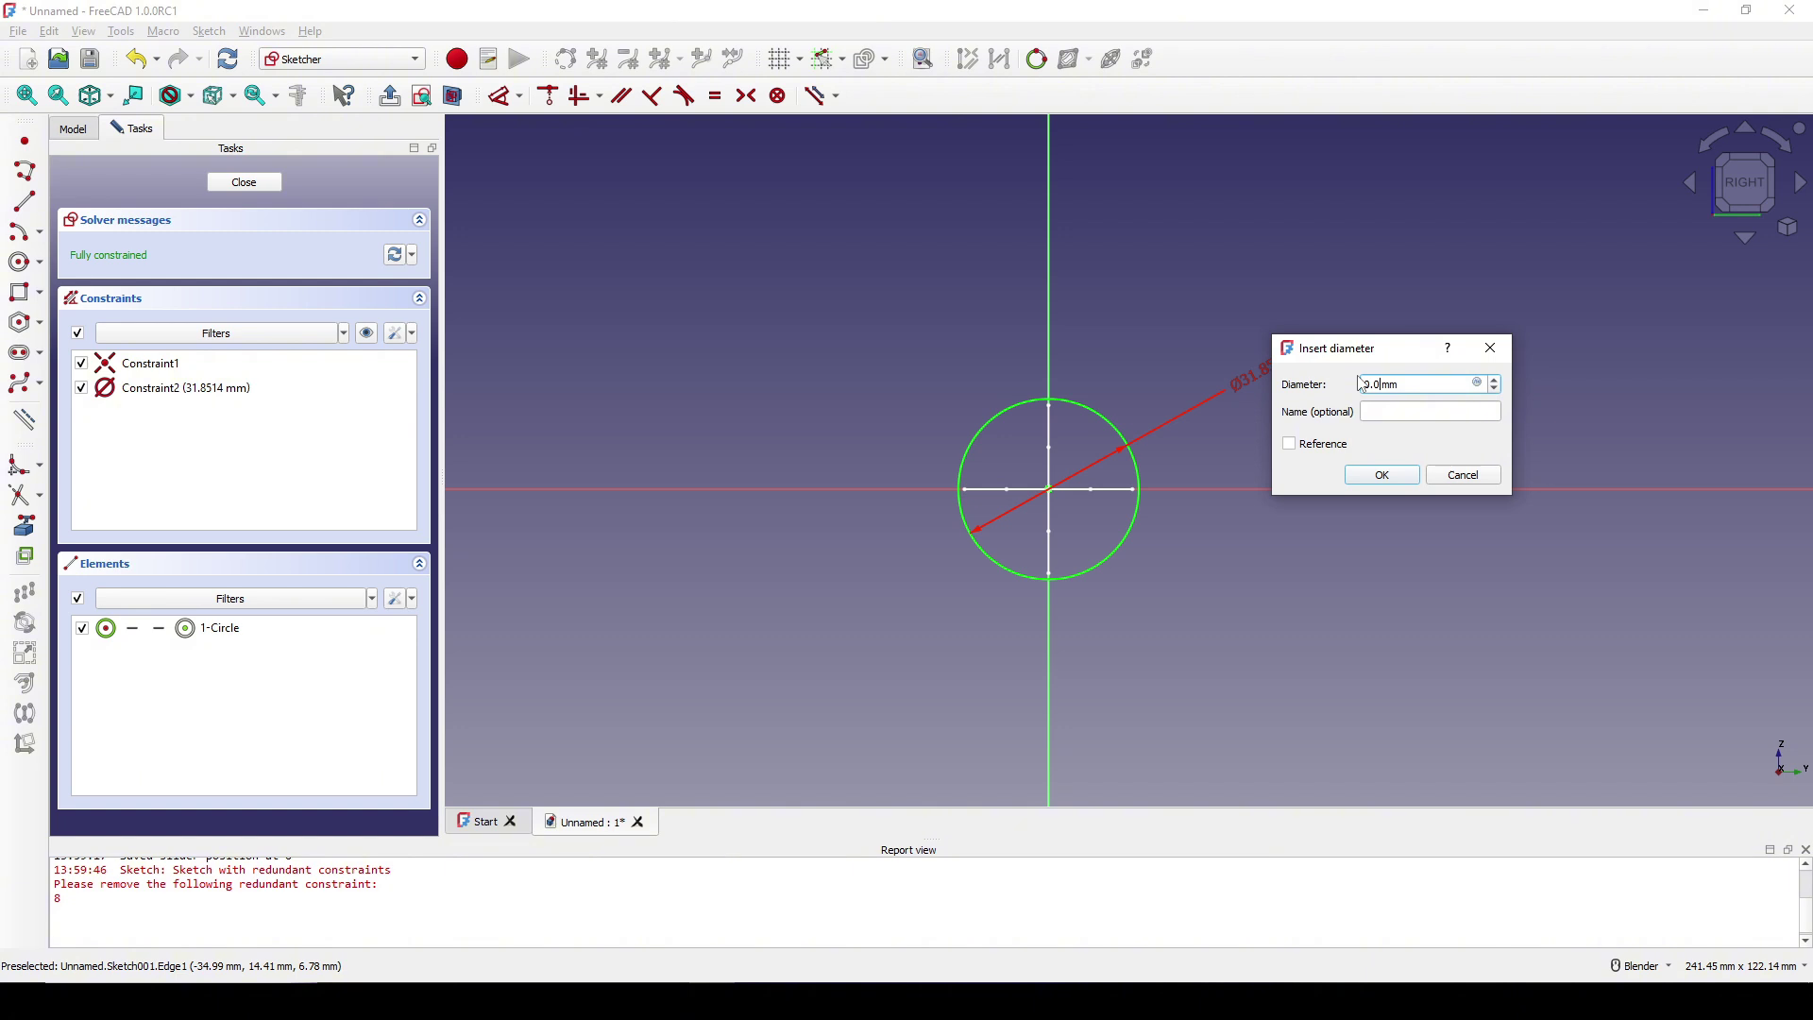
type("1")
left_click(1400, 483)
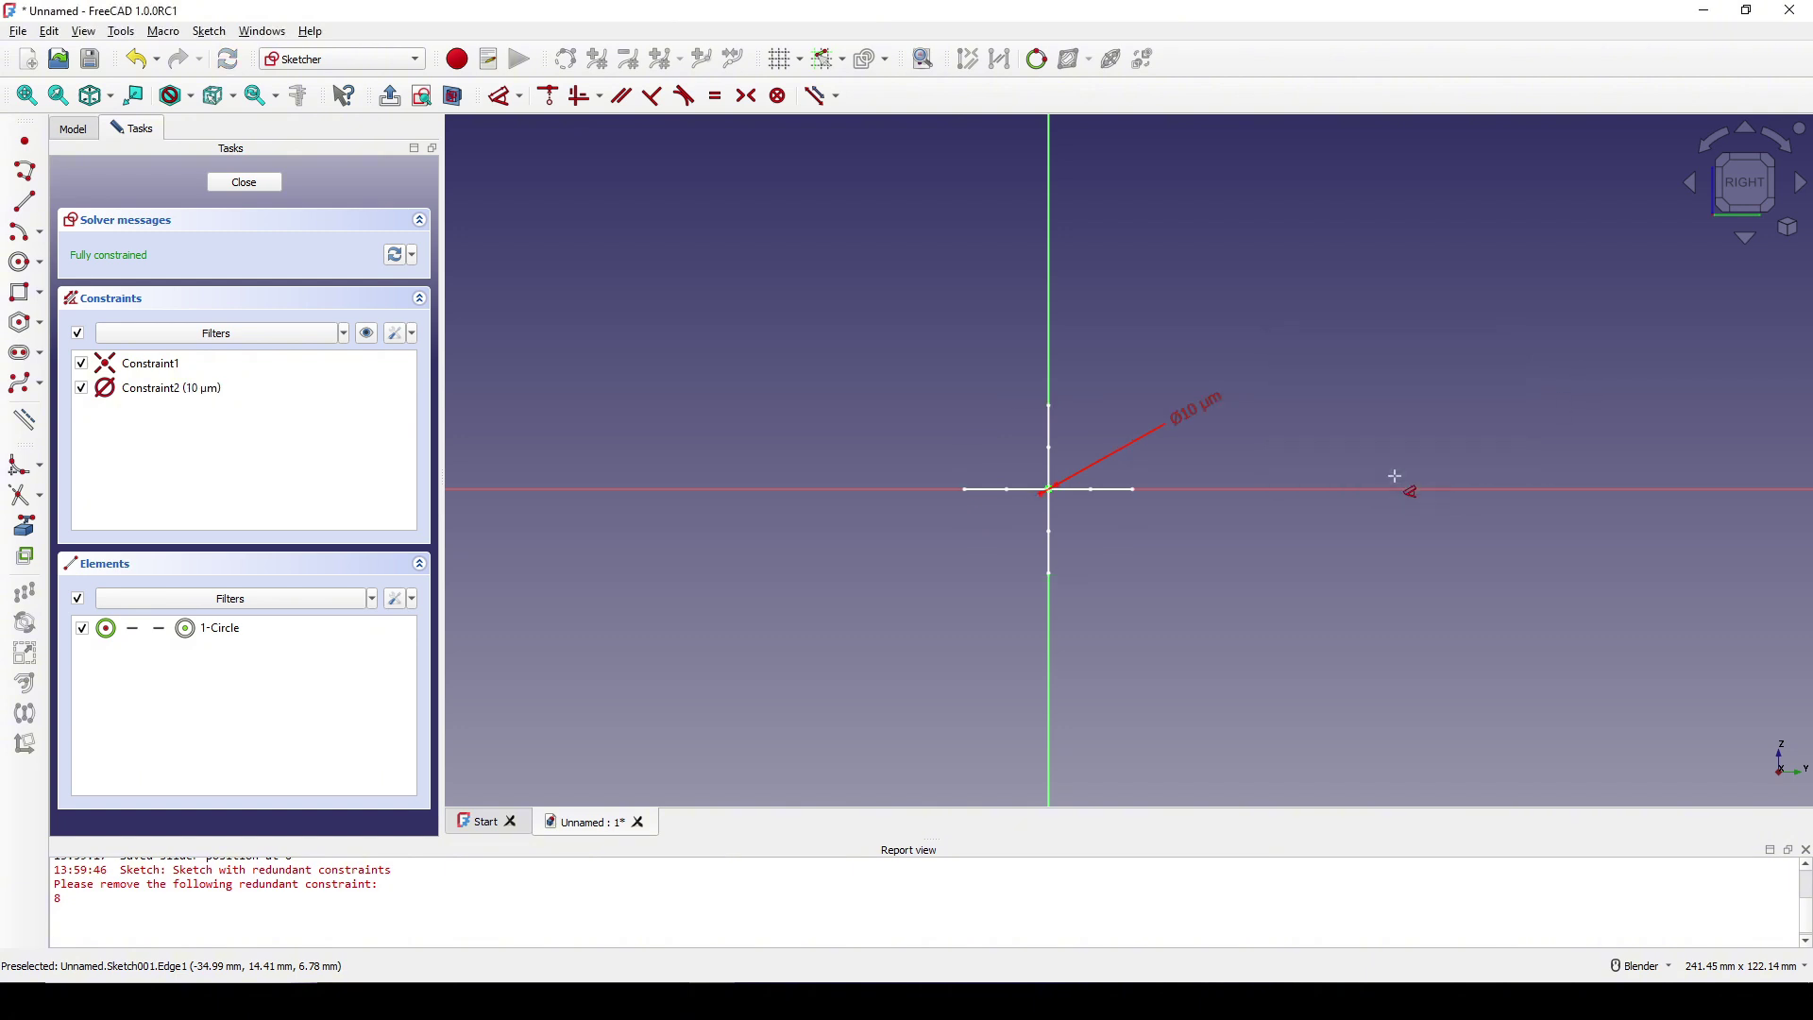
left_click(244, 183)
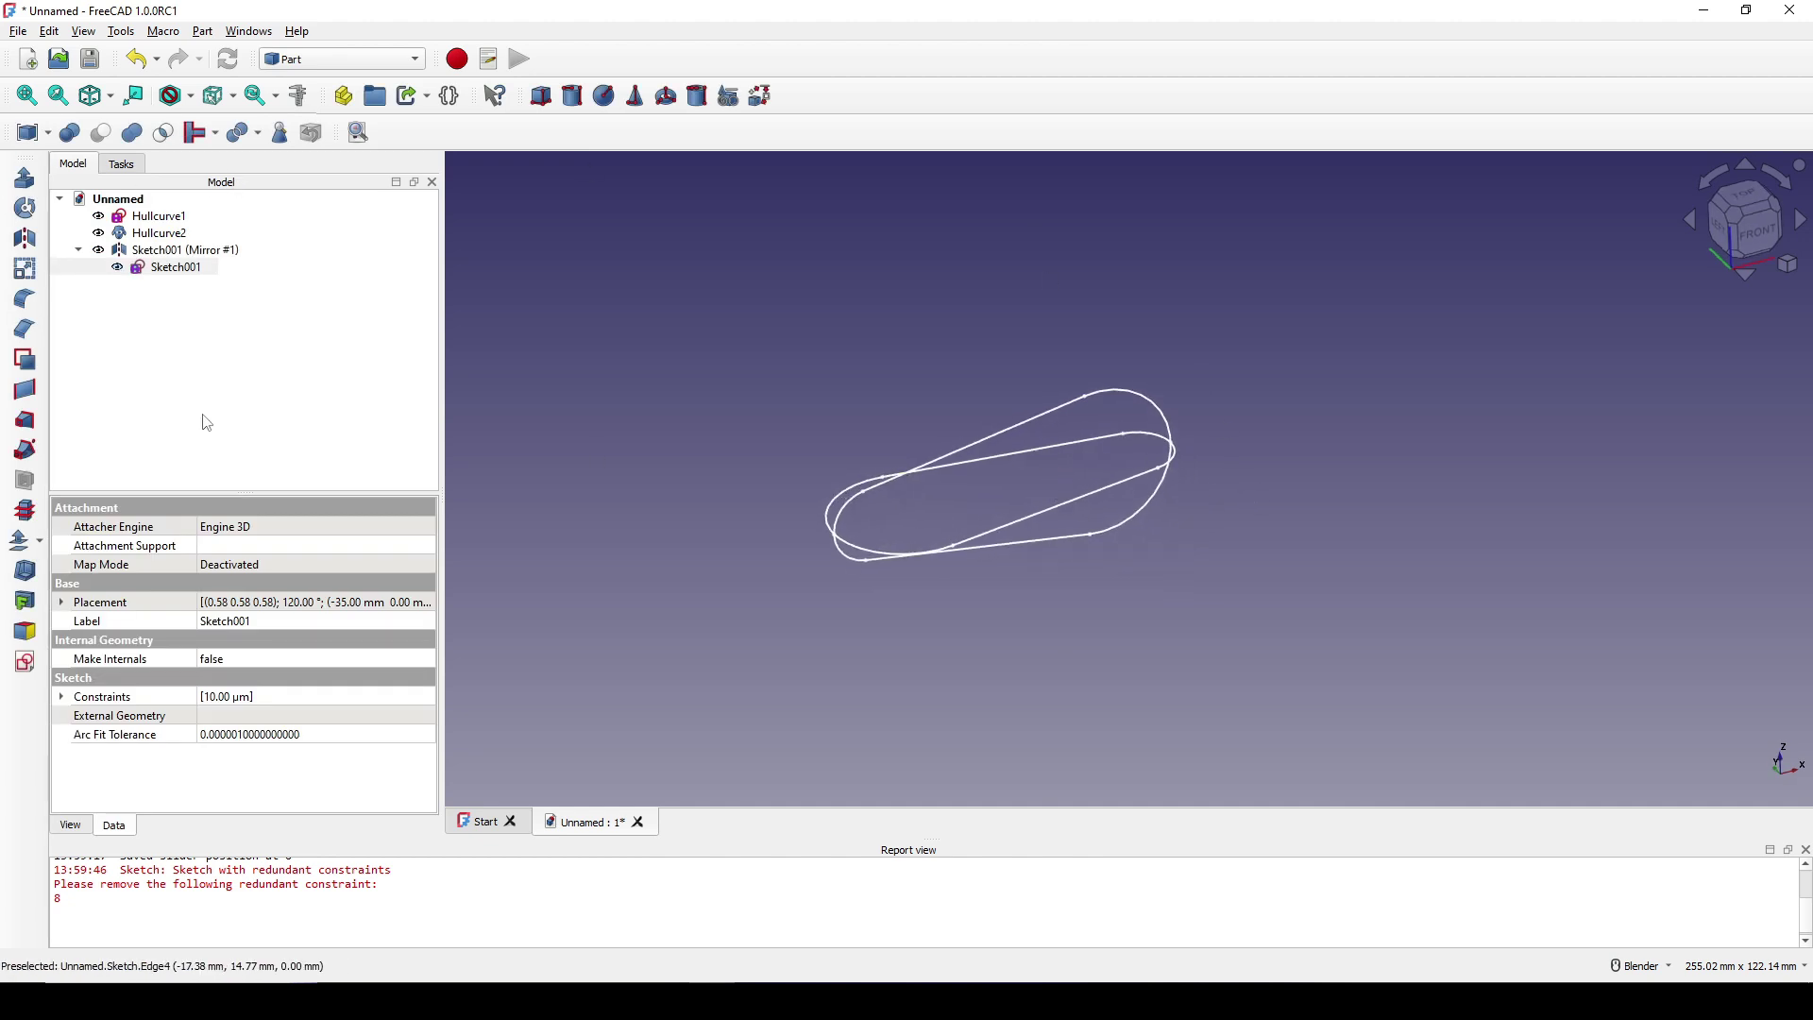
Step: Rename Sketch001 to StartProfile
right_click(171, 269)
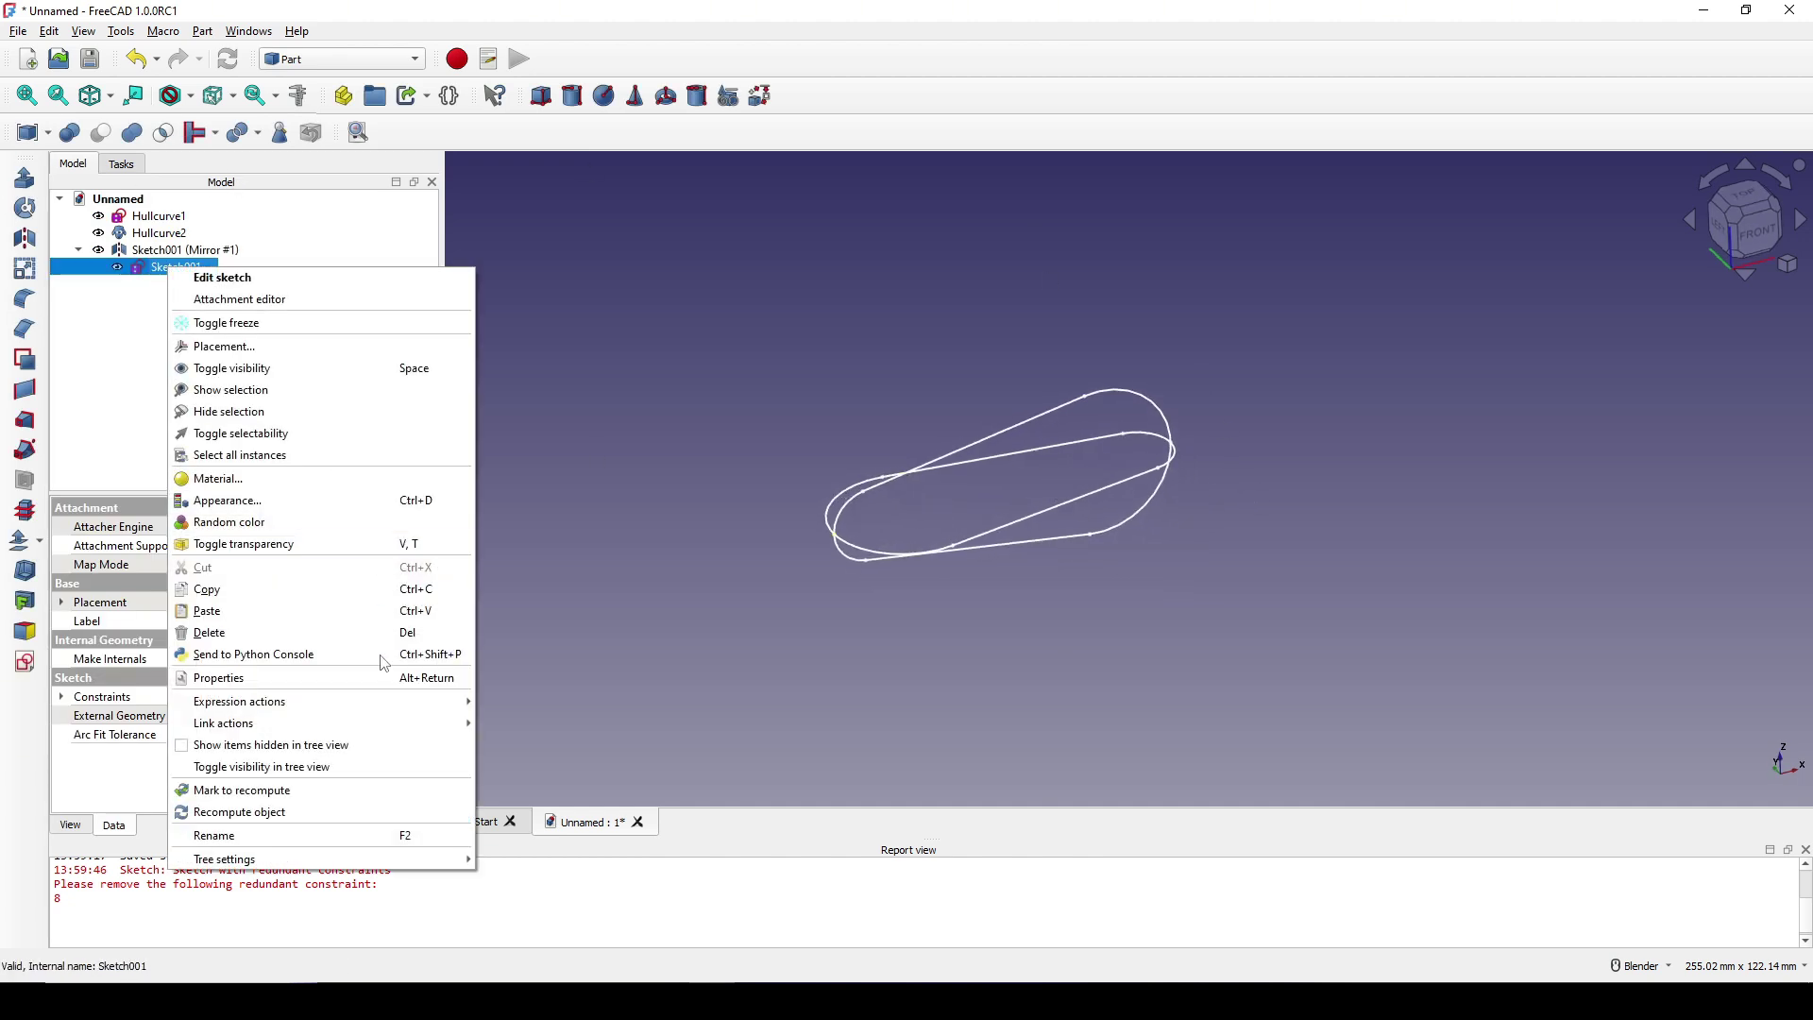
left_click(298, 826)
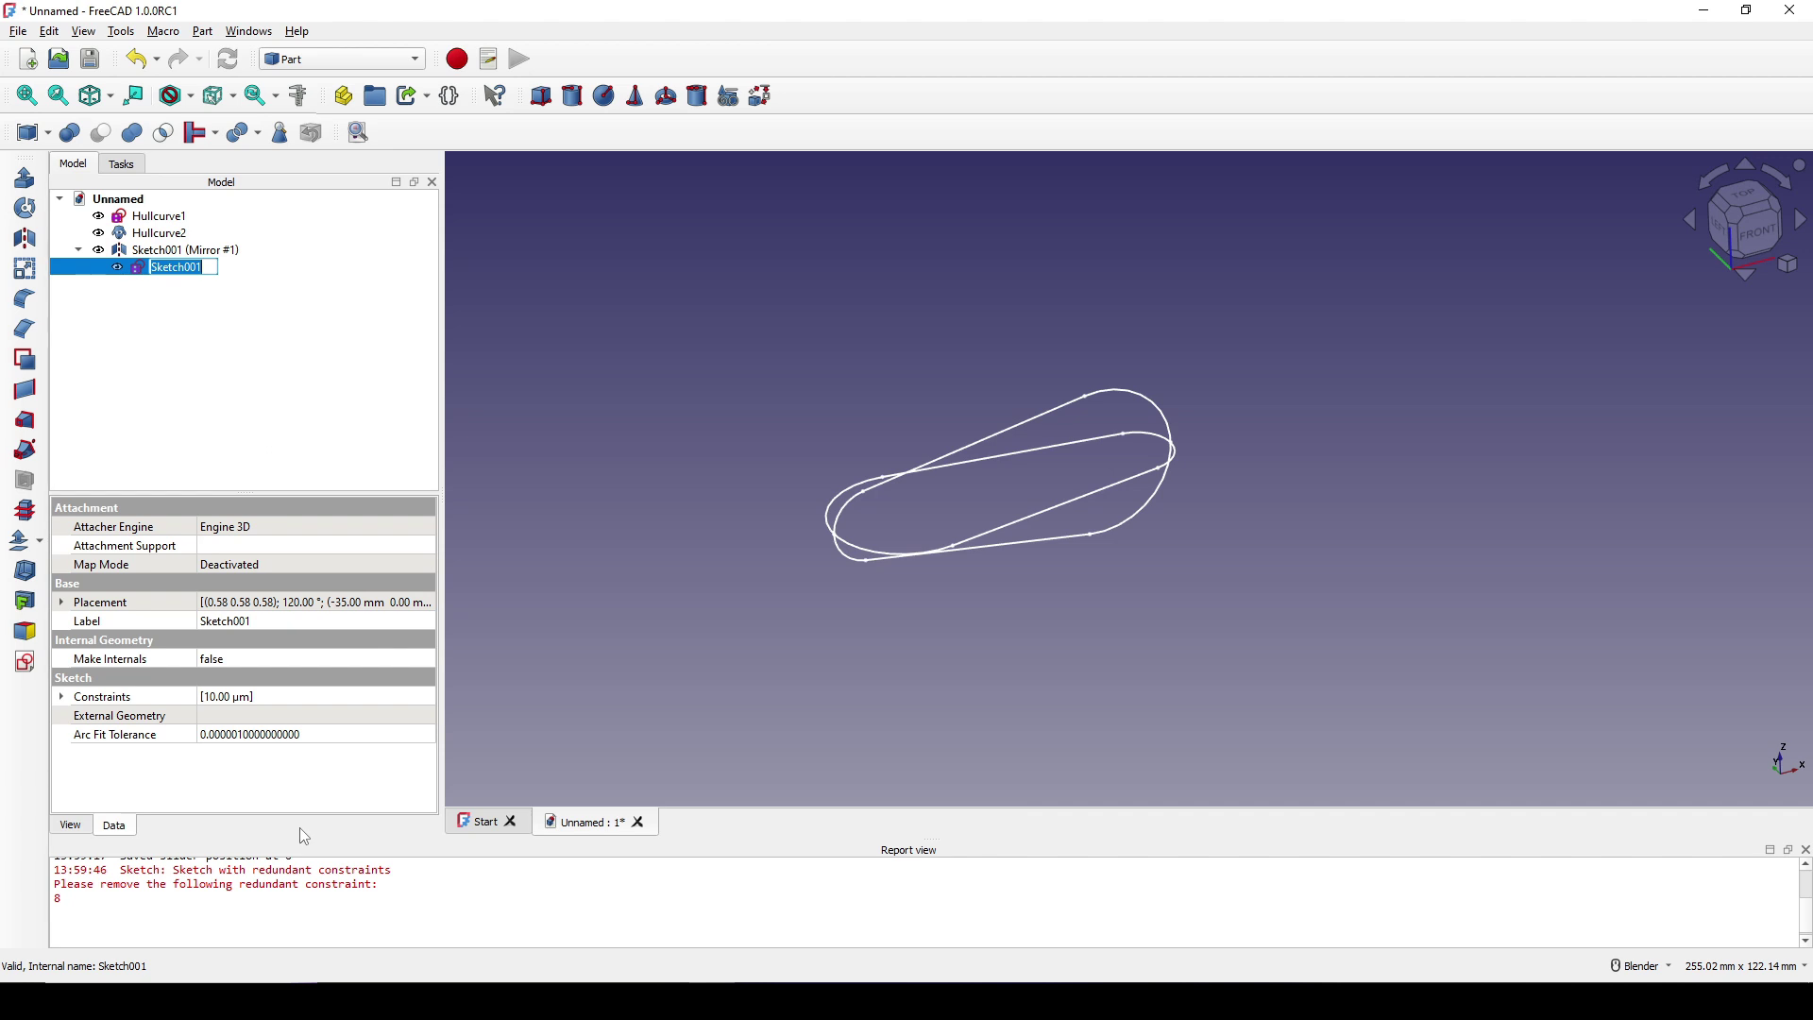
type("StartProfile")
key("Return")
Step: Rename the mirrored sketch to EndProfile
left_click(160, 253)
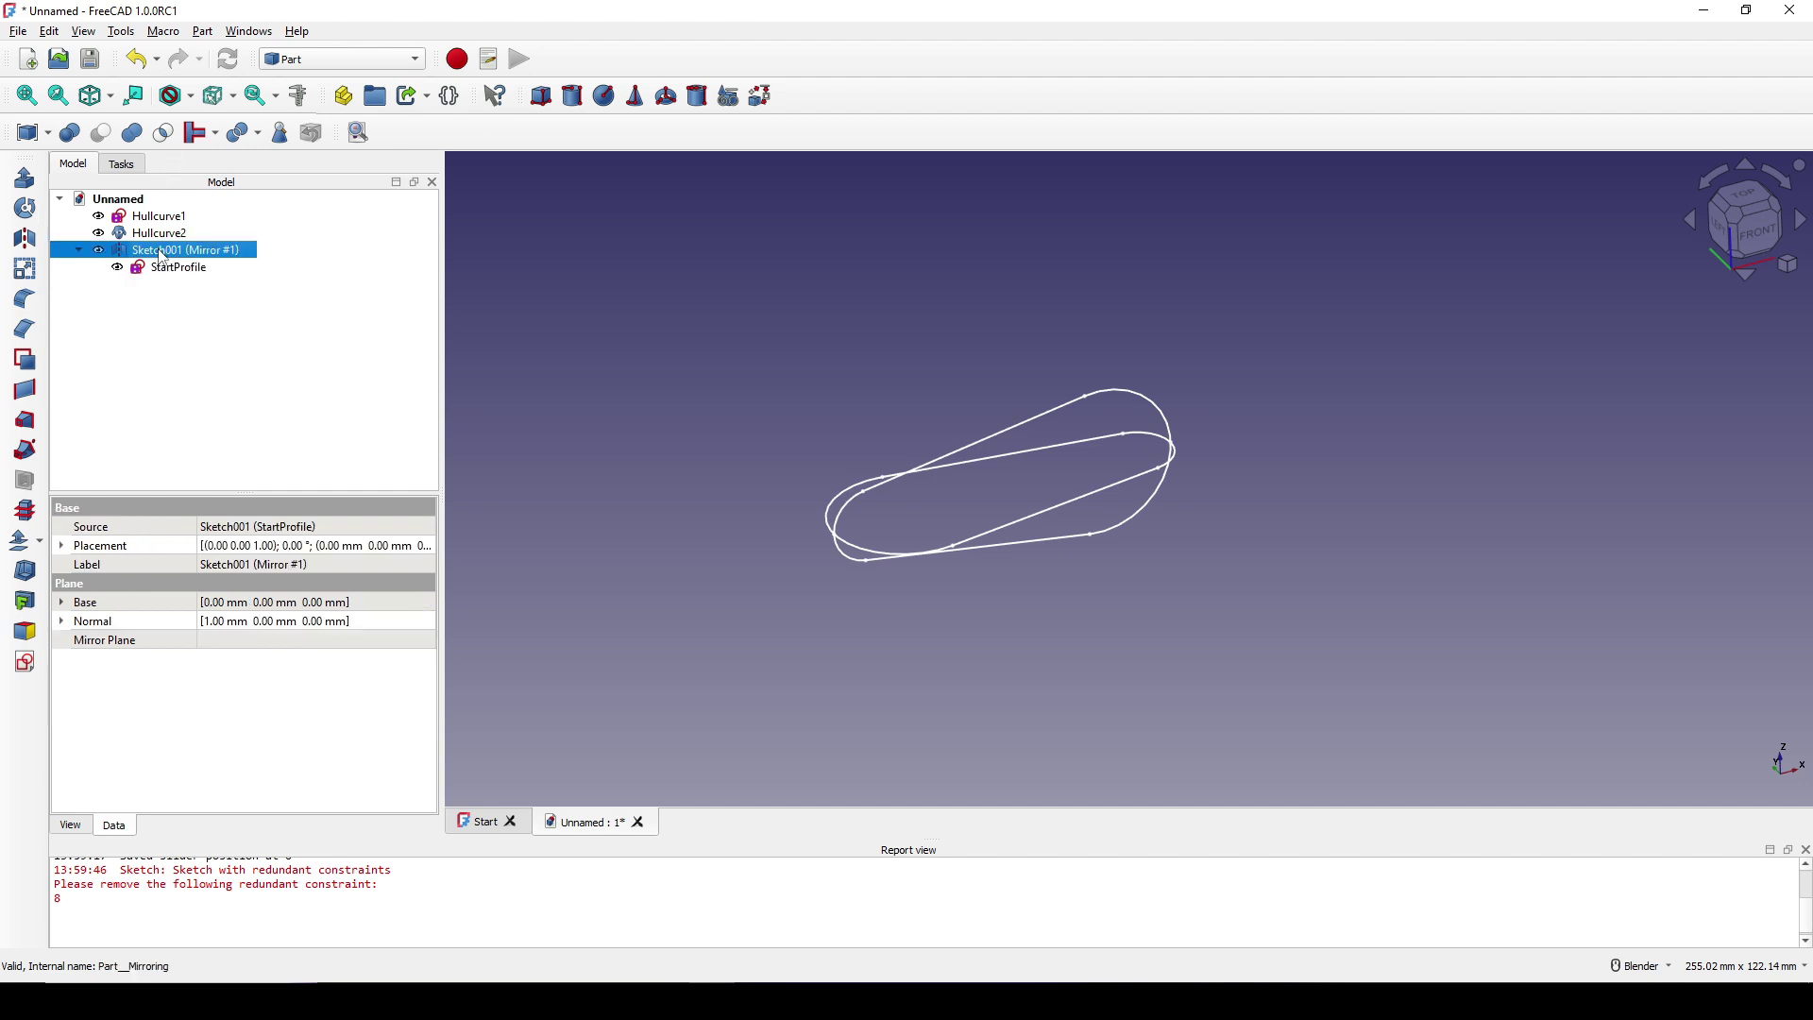
right_click(160, 251)
left_click(260, 861)
type("EndP")
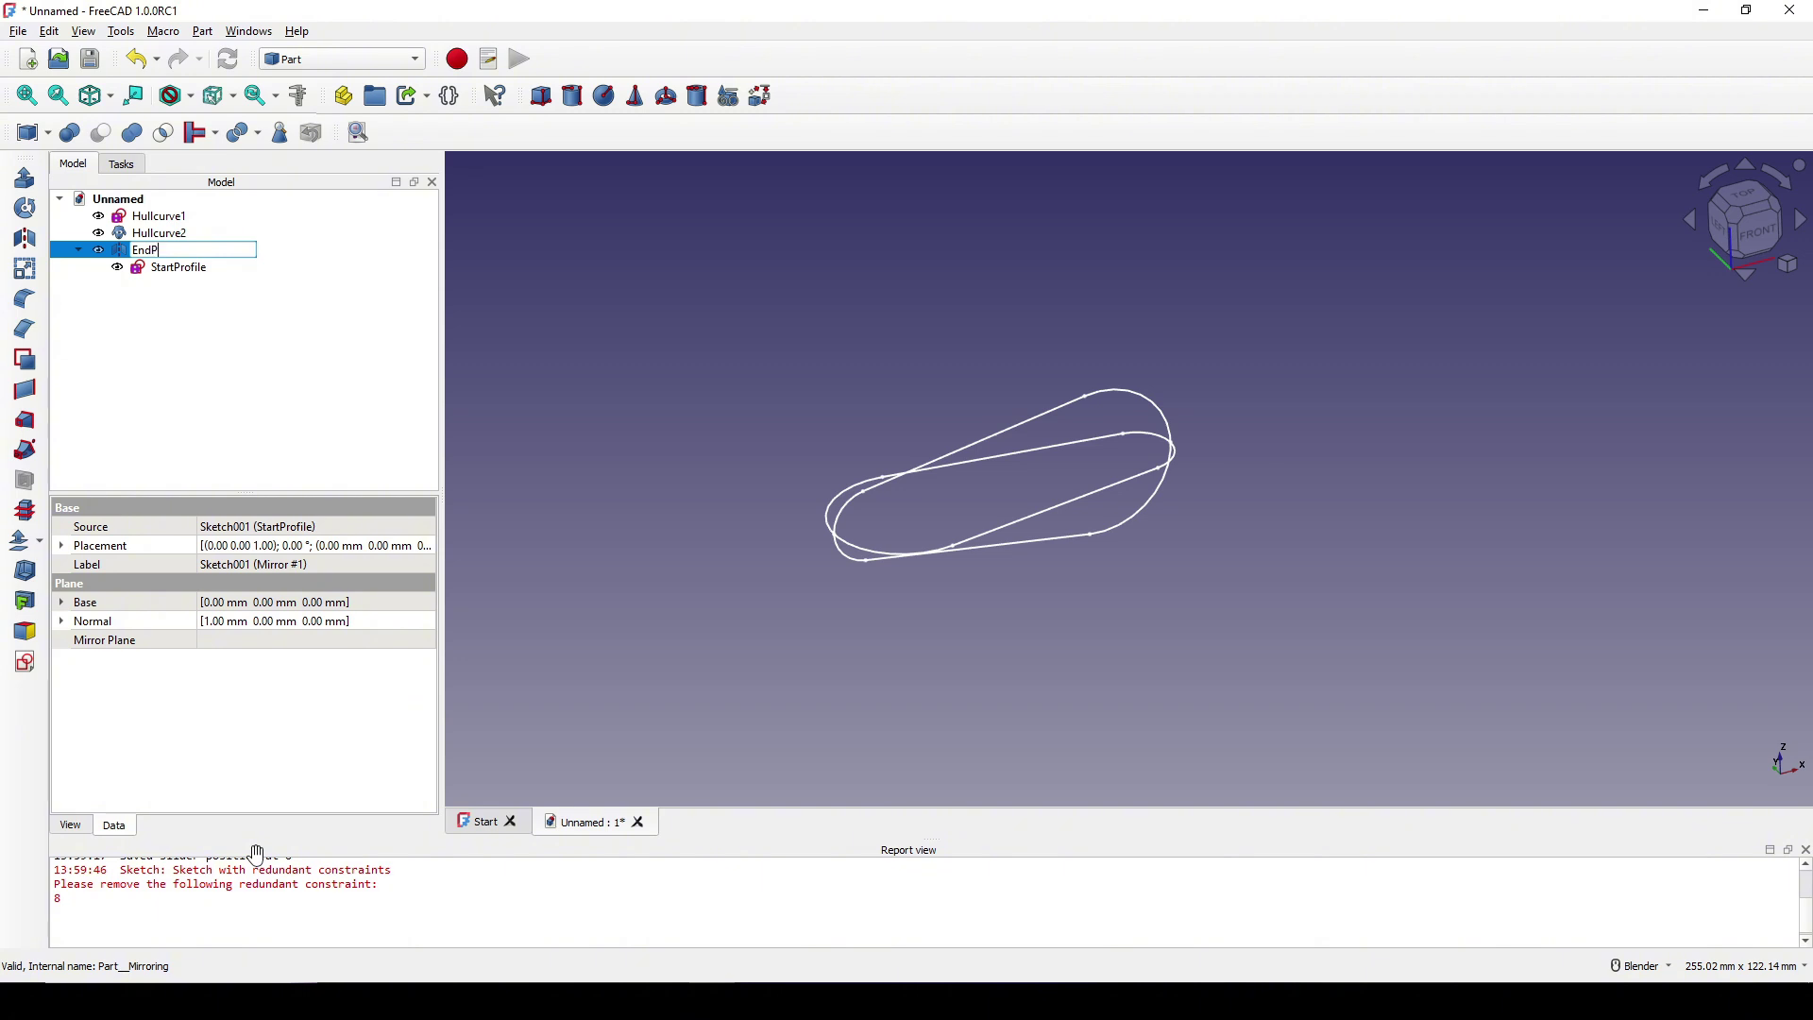
type("rofile")
key("Return")
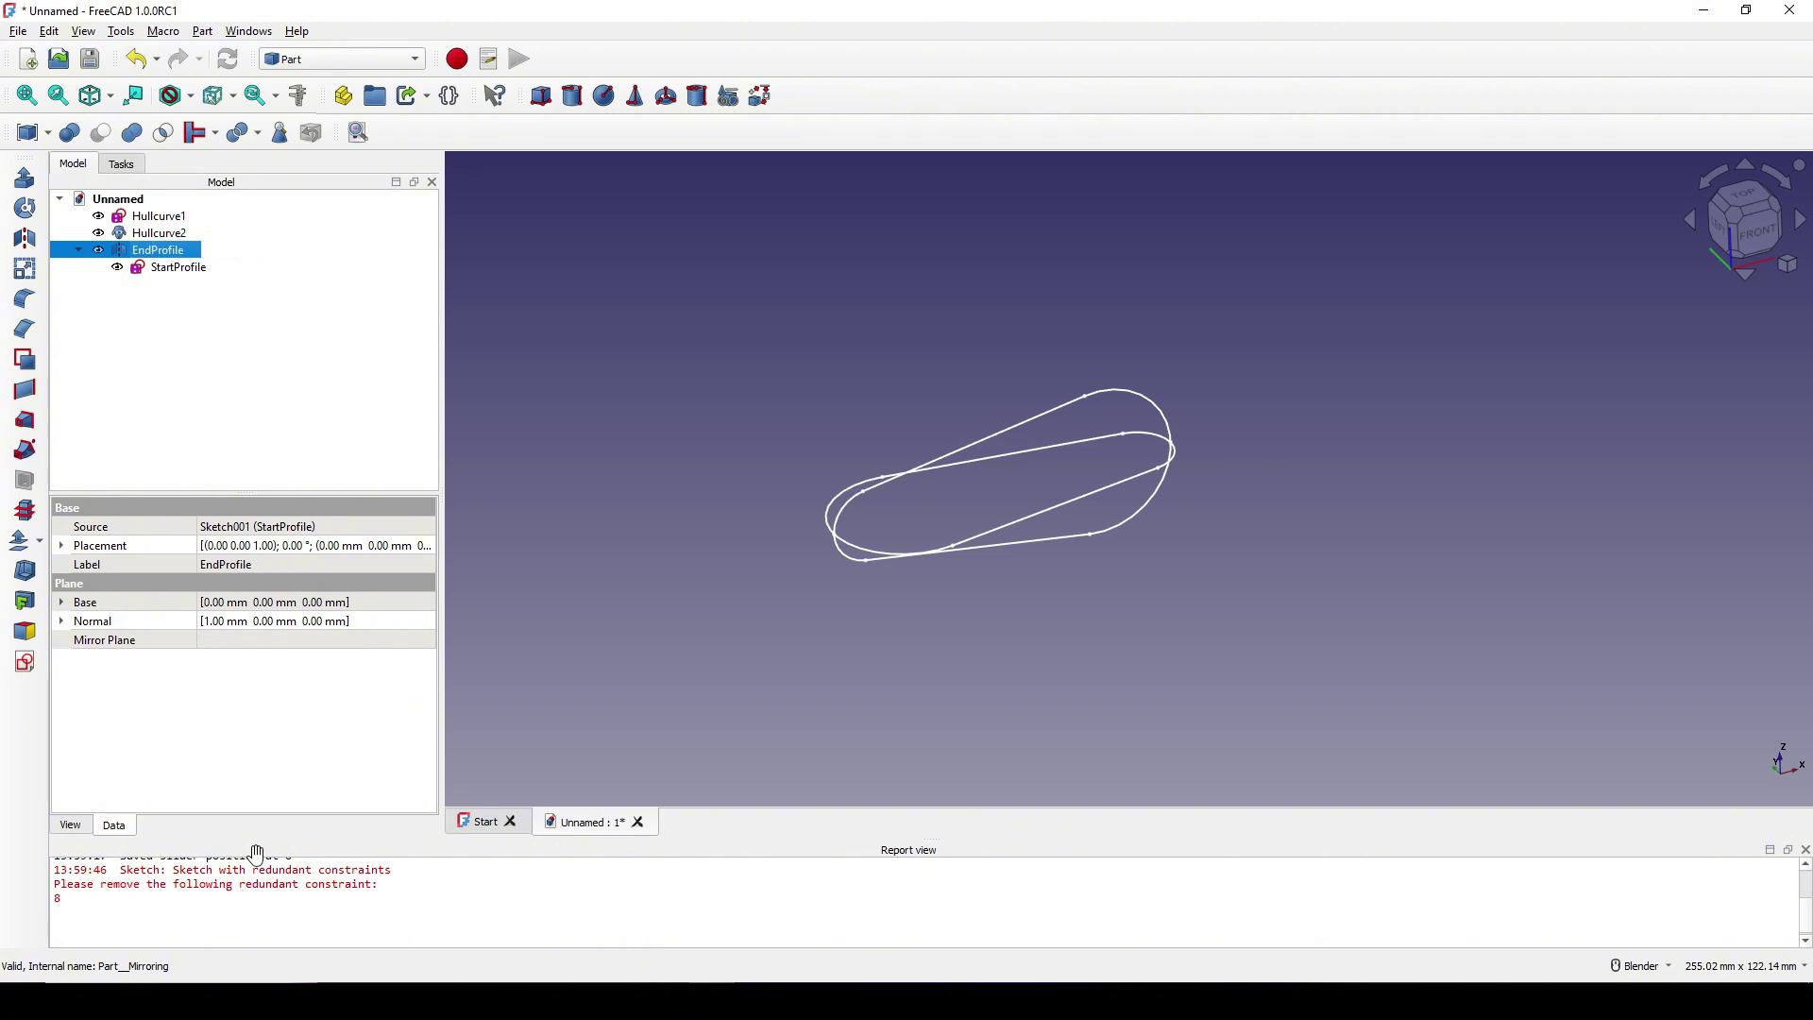
left_click(804, 389)
Step: Switch to the Curved Shapes workbench
middle_click_drag(942, 365, 916, 377)
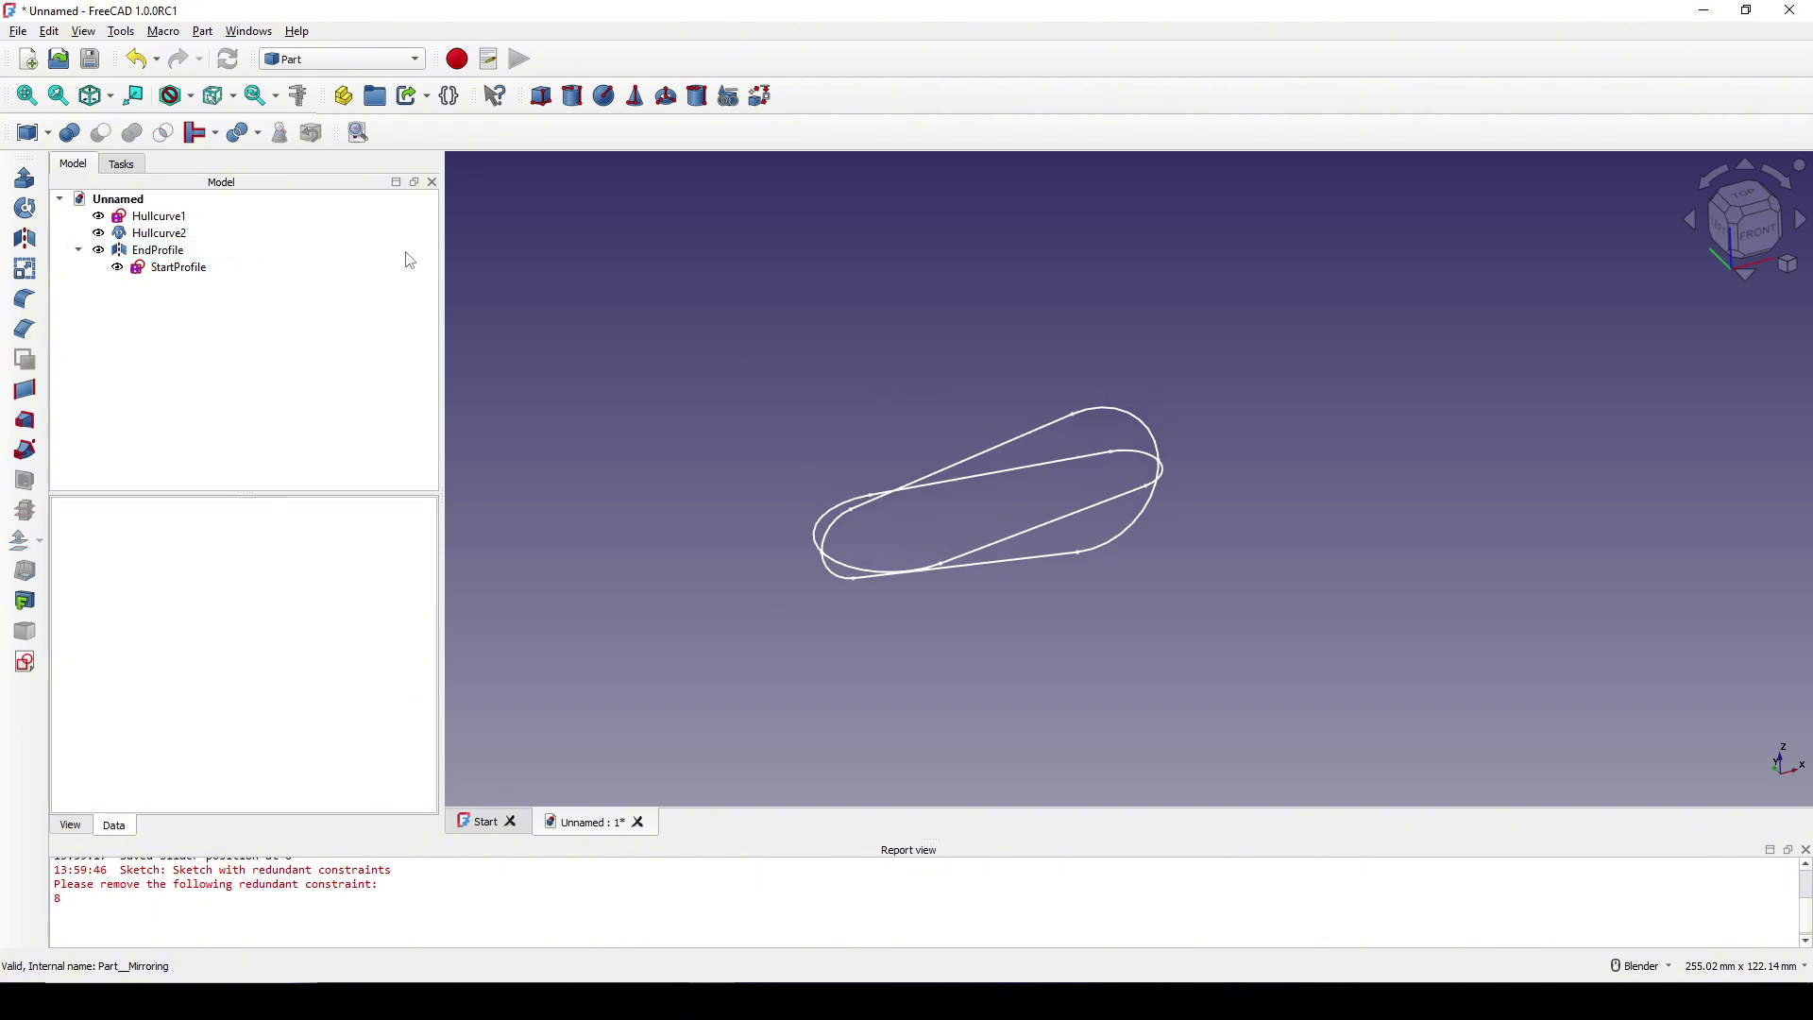
left_click(343, 59)
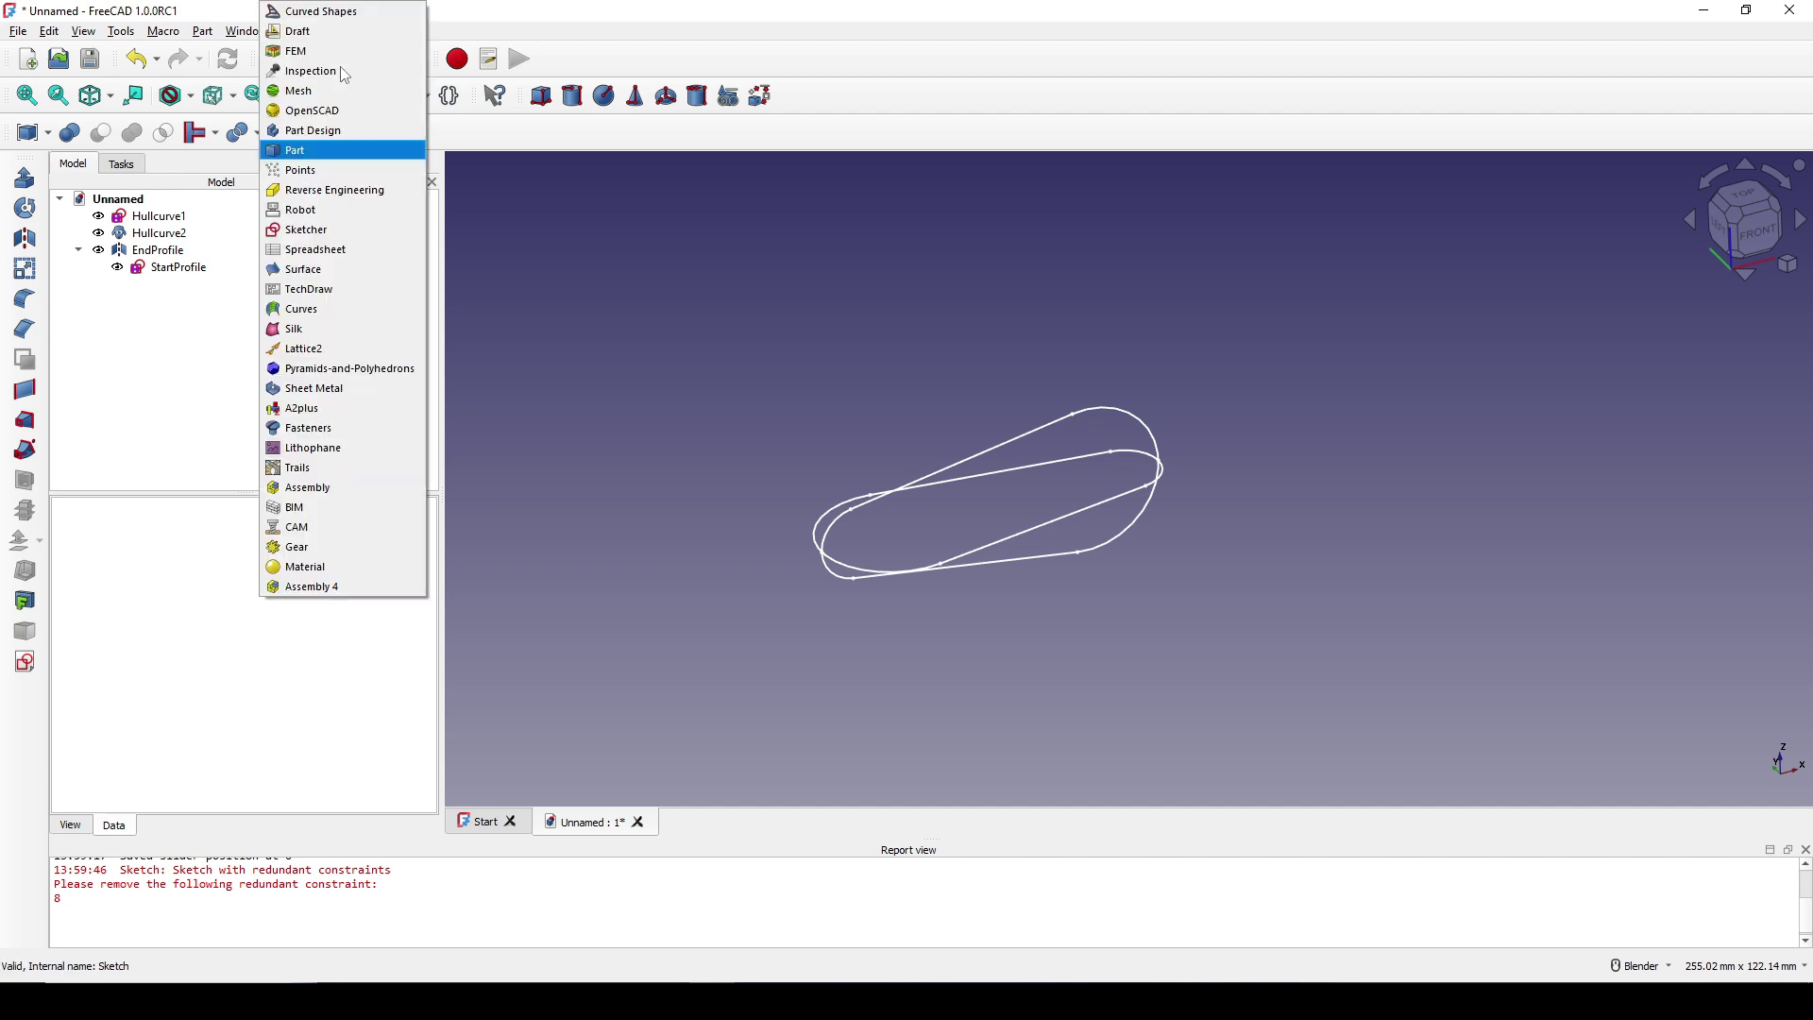
left_click(376, 21)
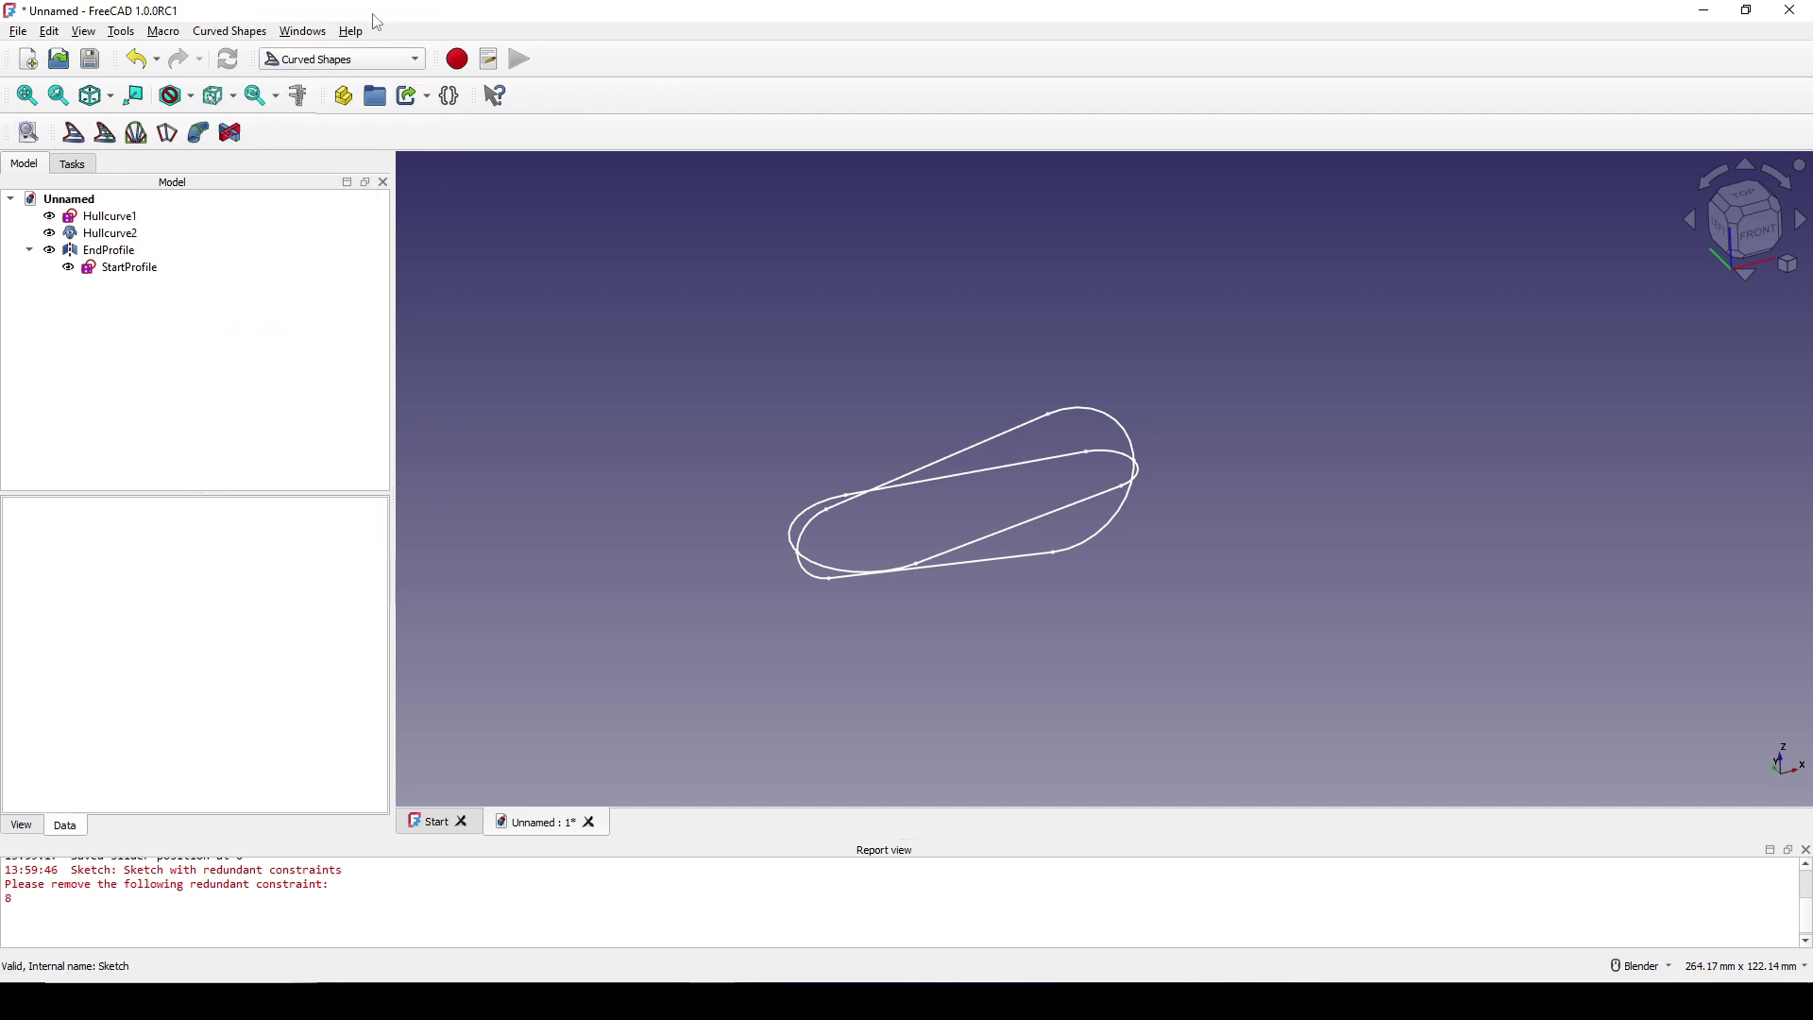
scroll(1107, 397, "up", 3)
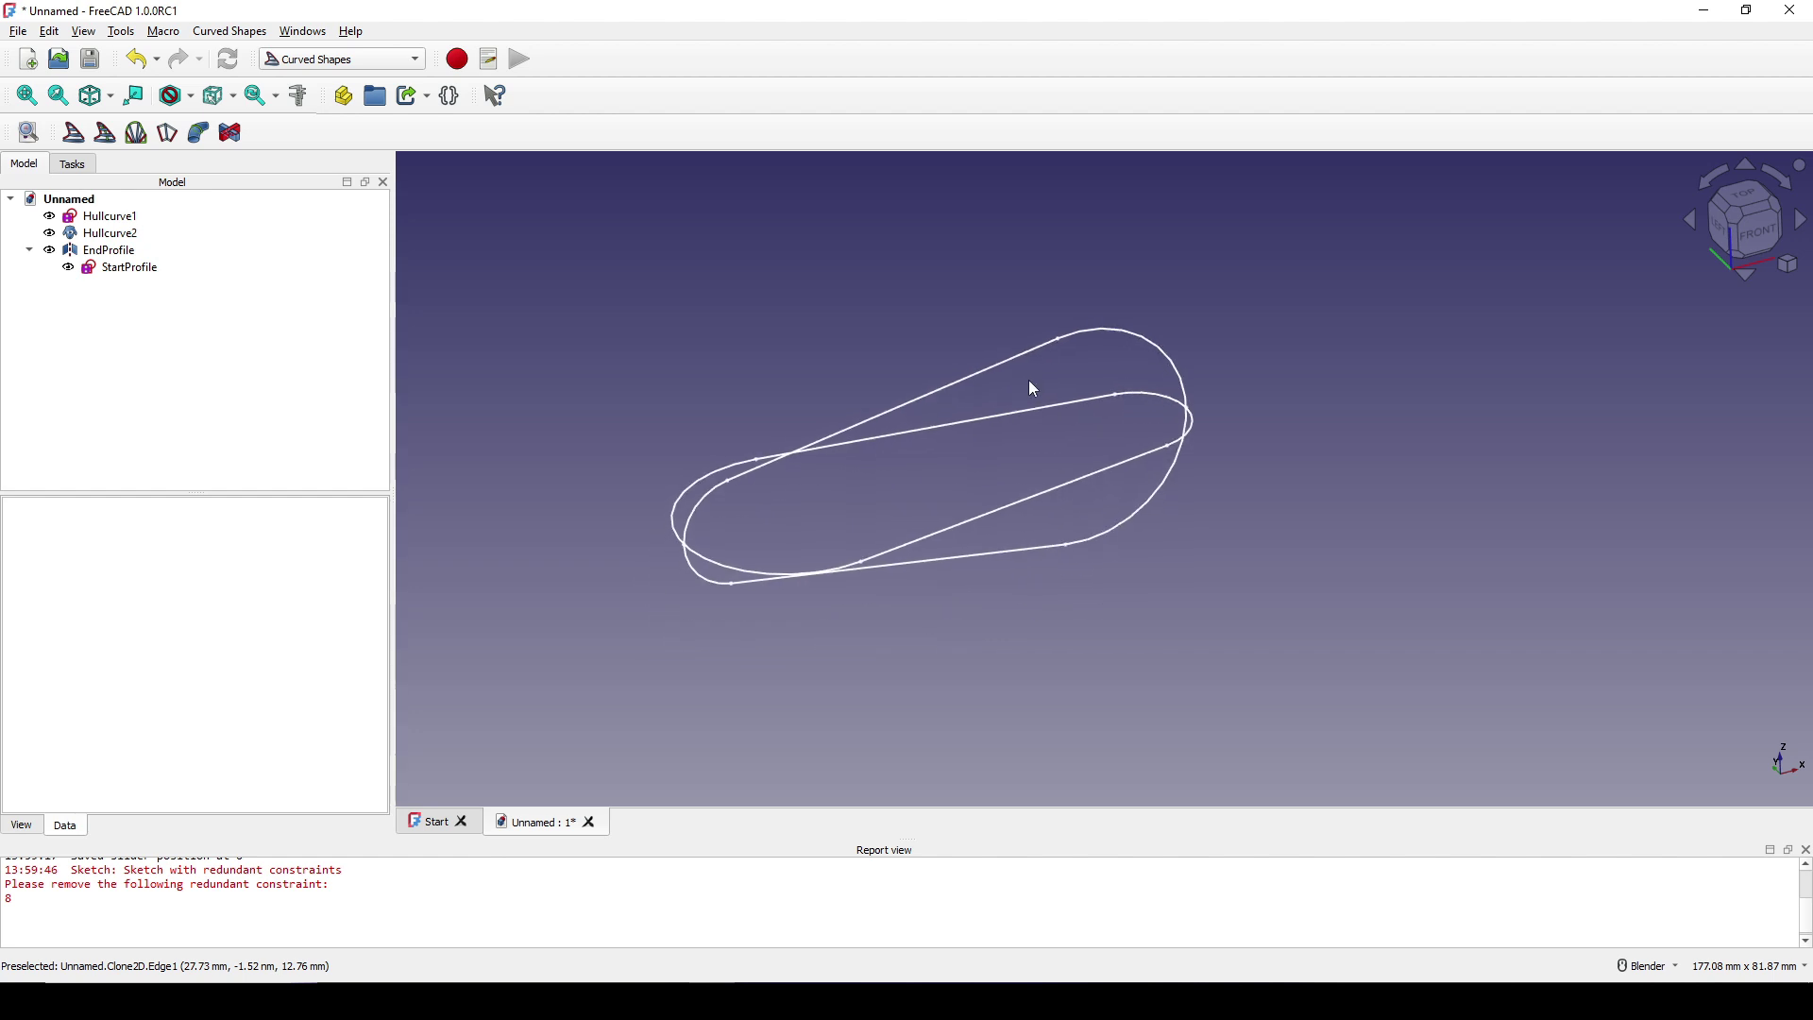
Step: Create a Curved Segment between StartProfile and EndProfile and select it
left_click(130, 269)
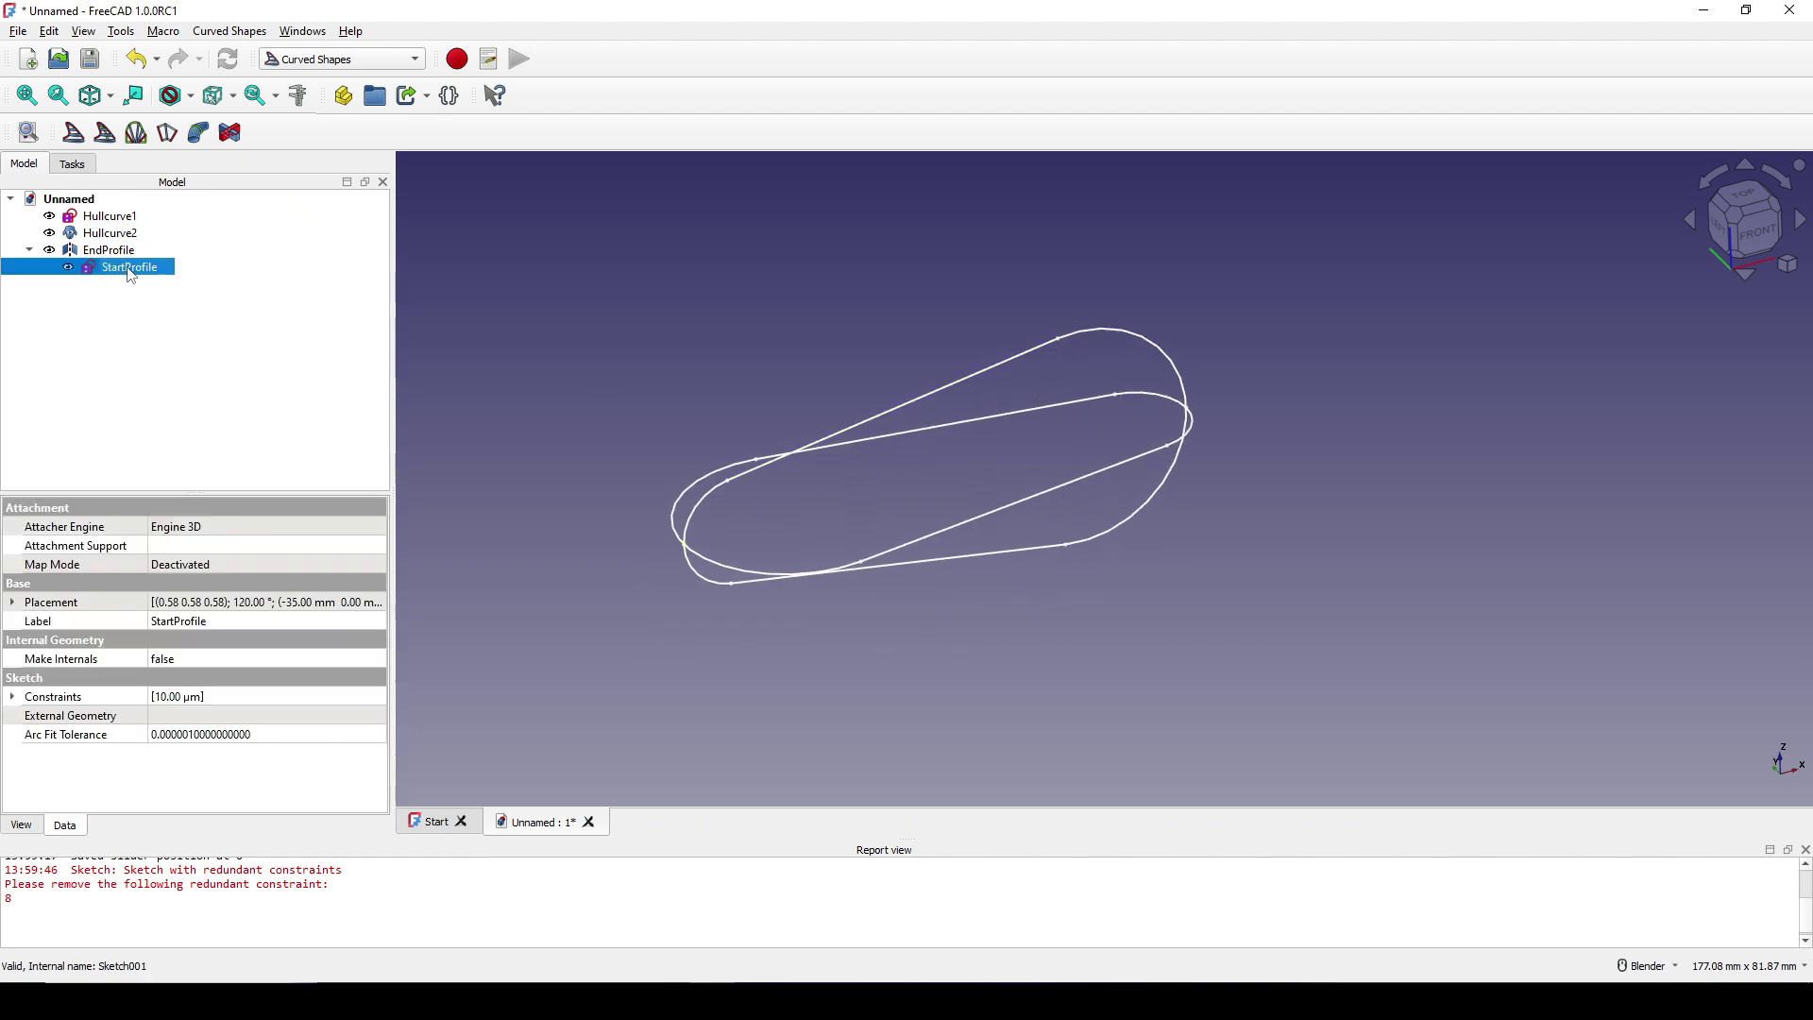
left_click(113, 252, "ctrl")
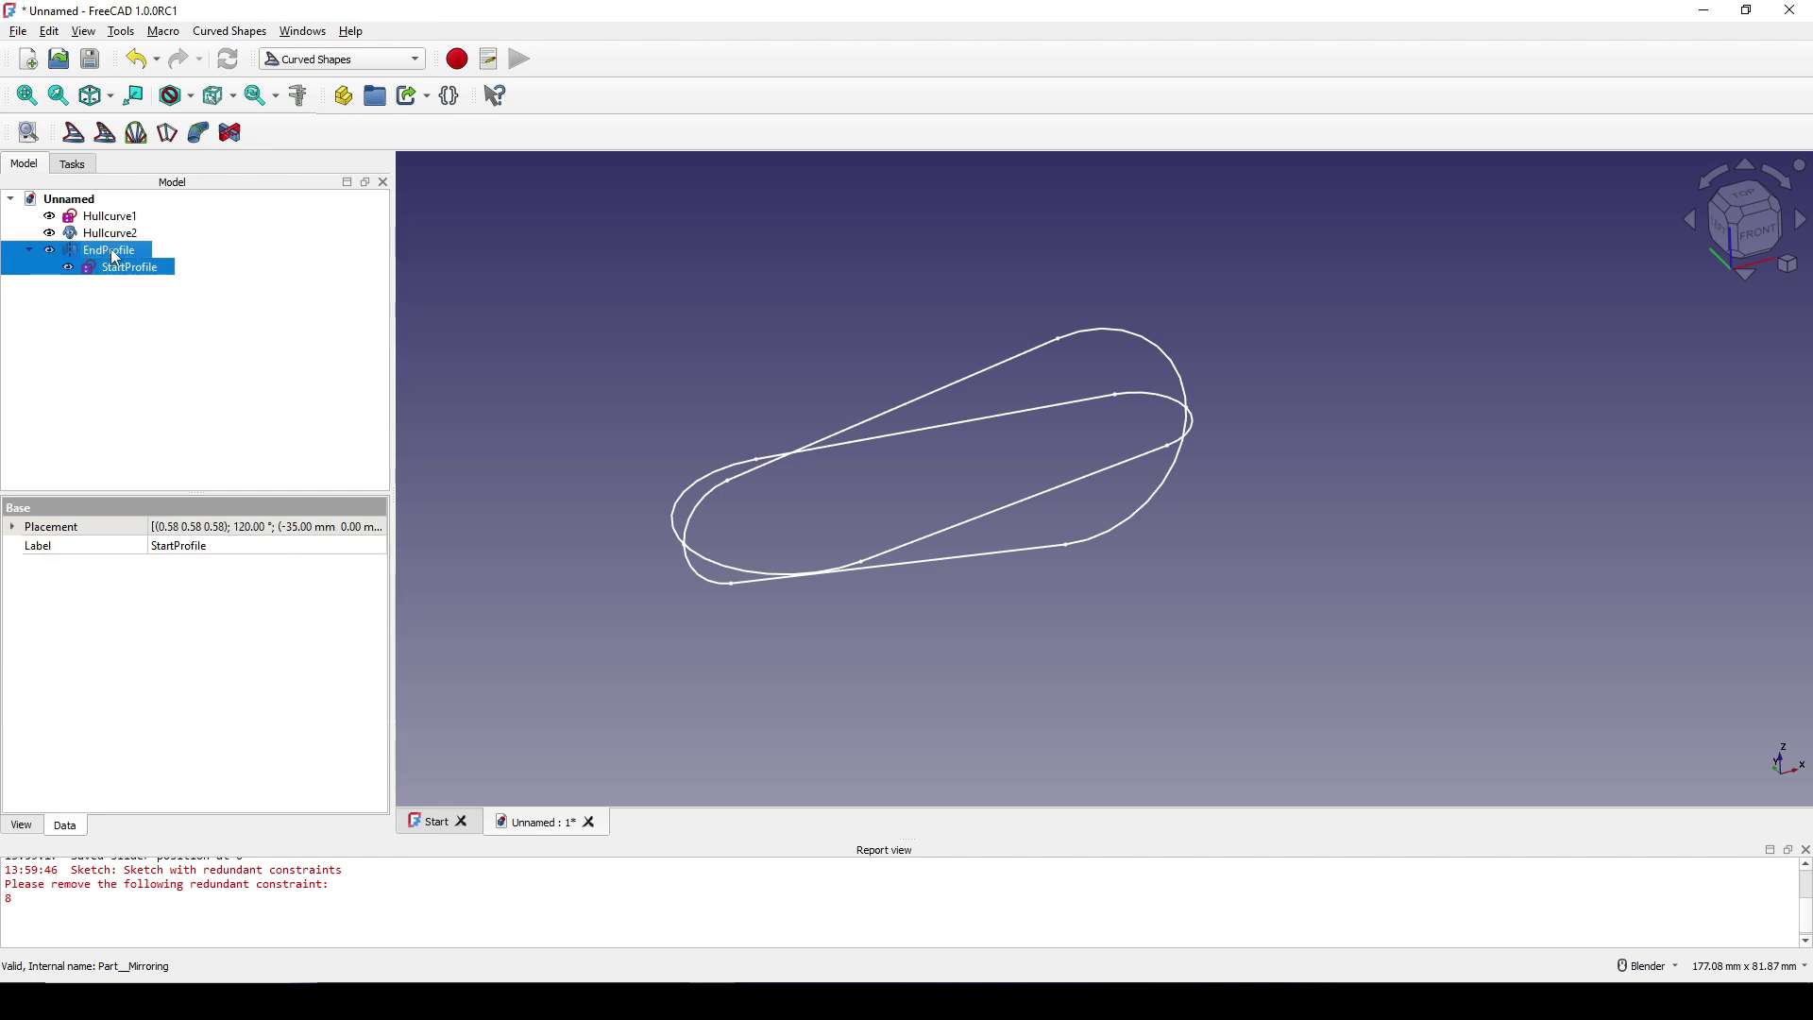
left_click(146, 144)
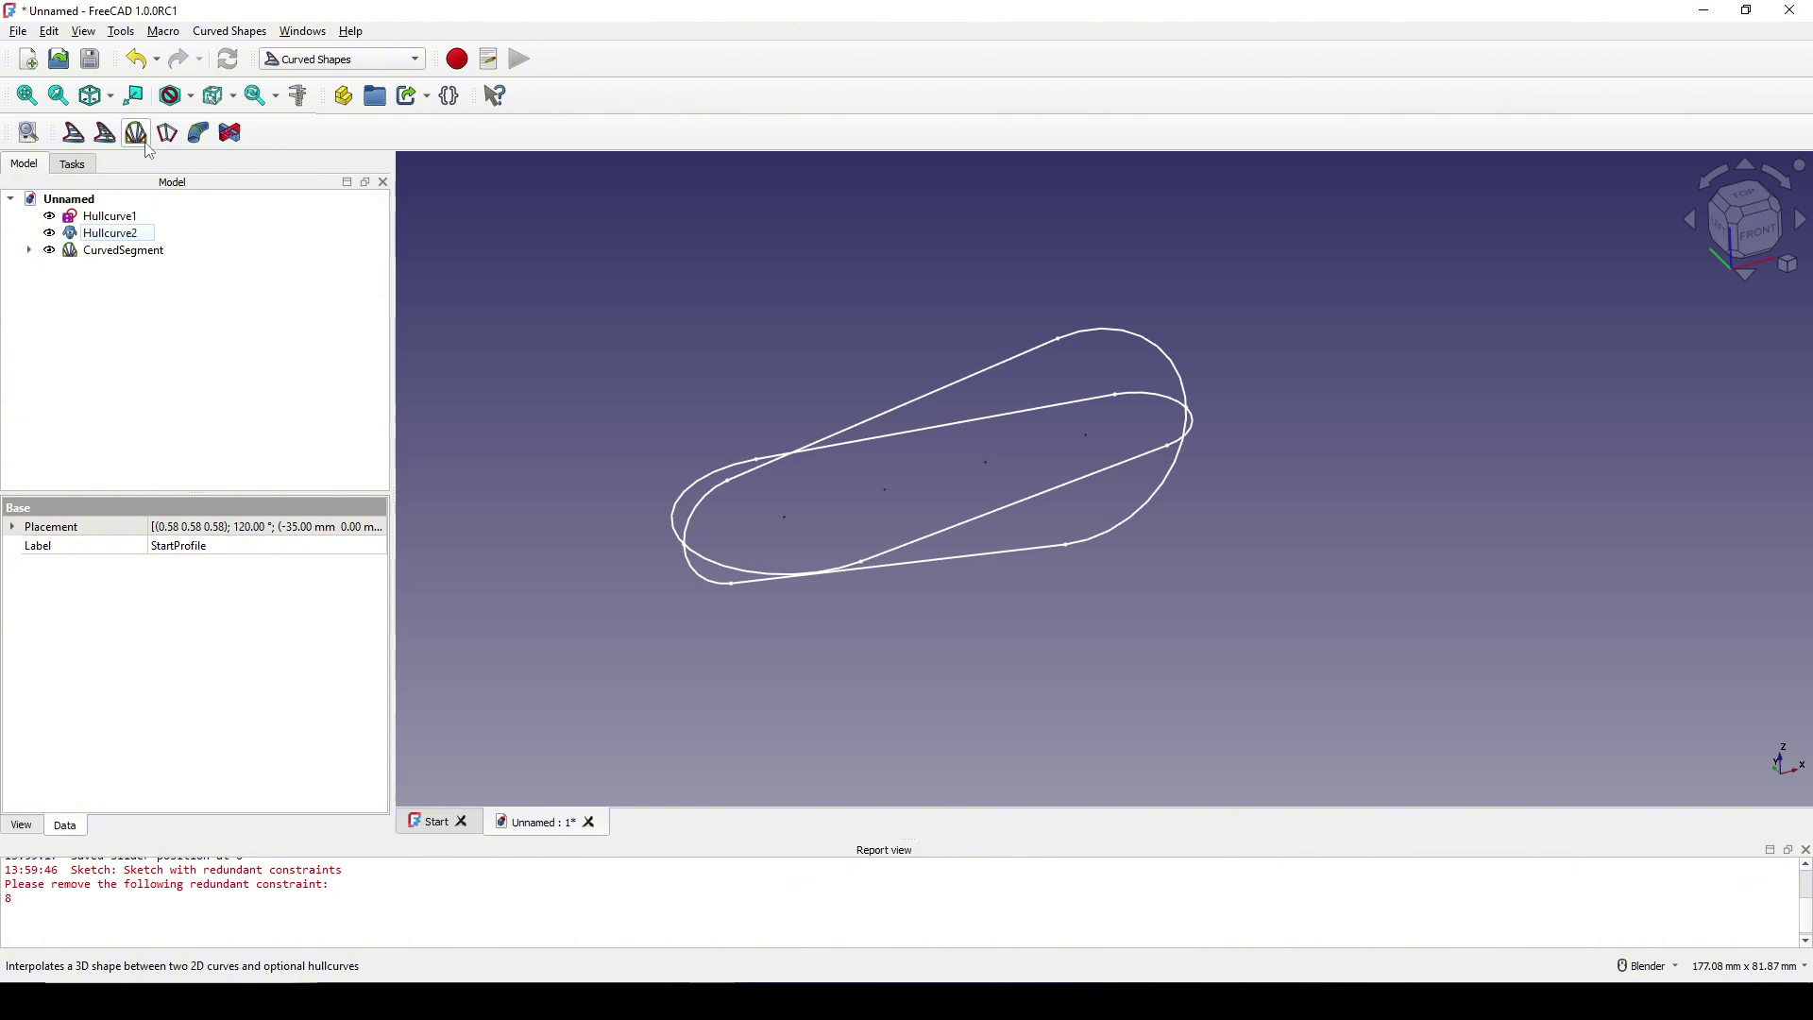
scroll(811, 536, "up", 2)
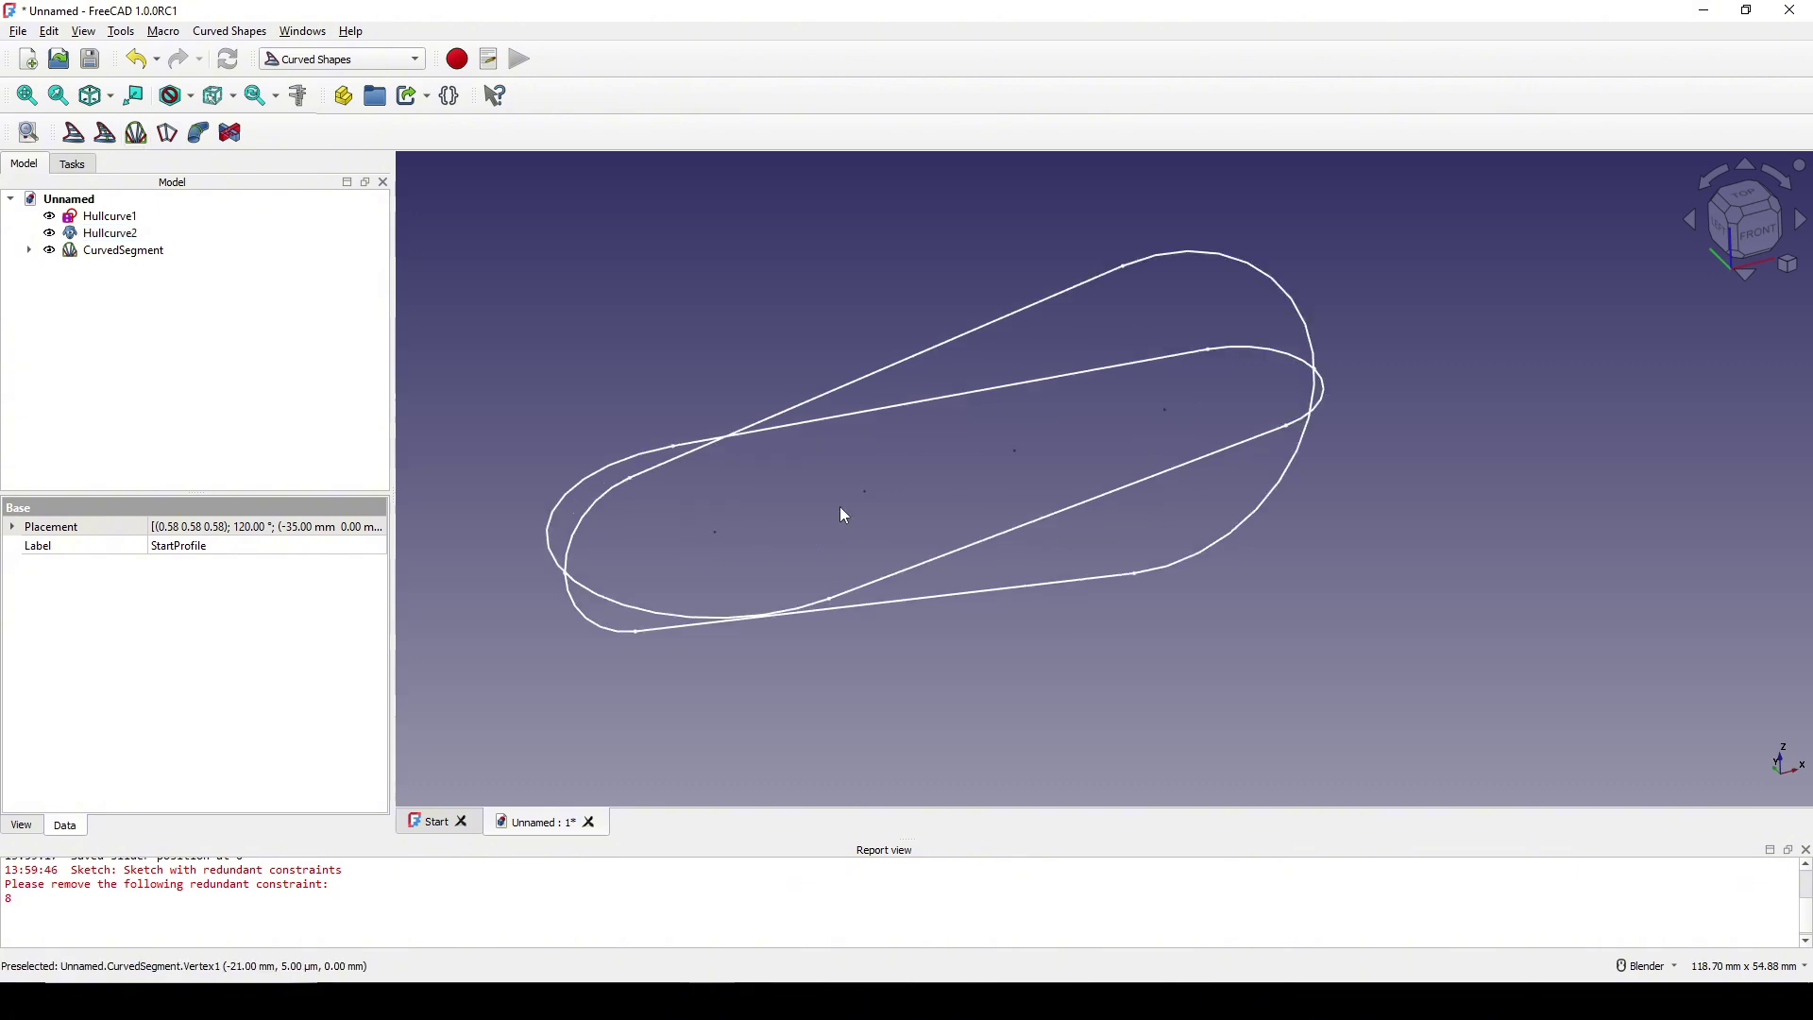
left_click(111, 255)
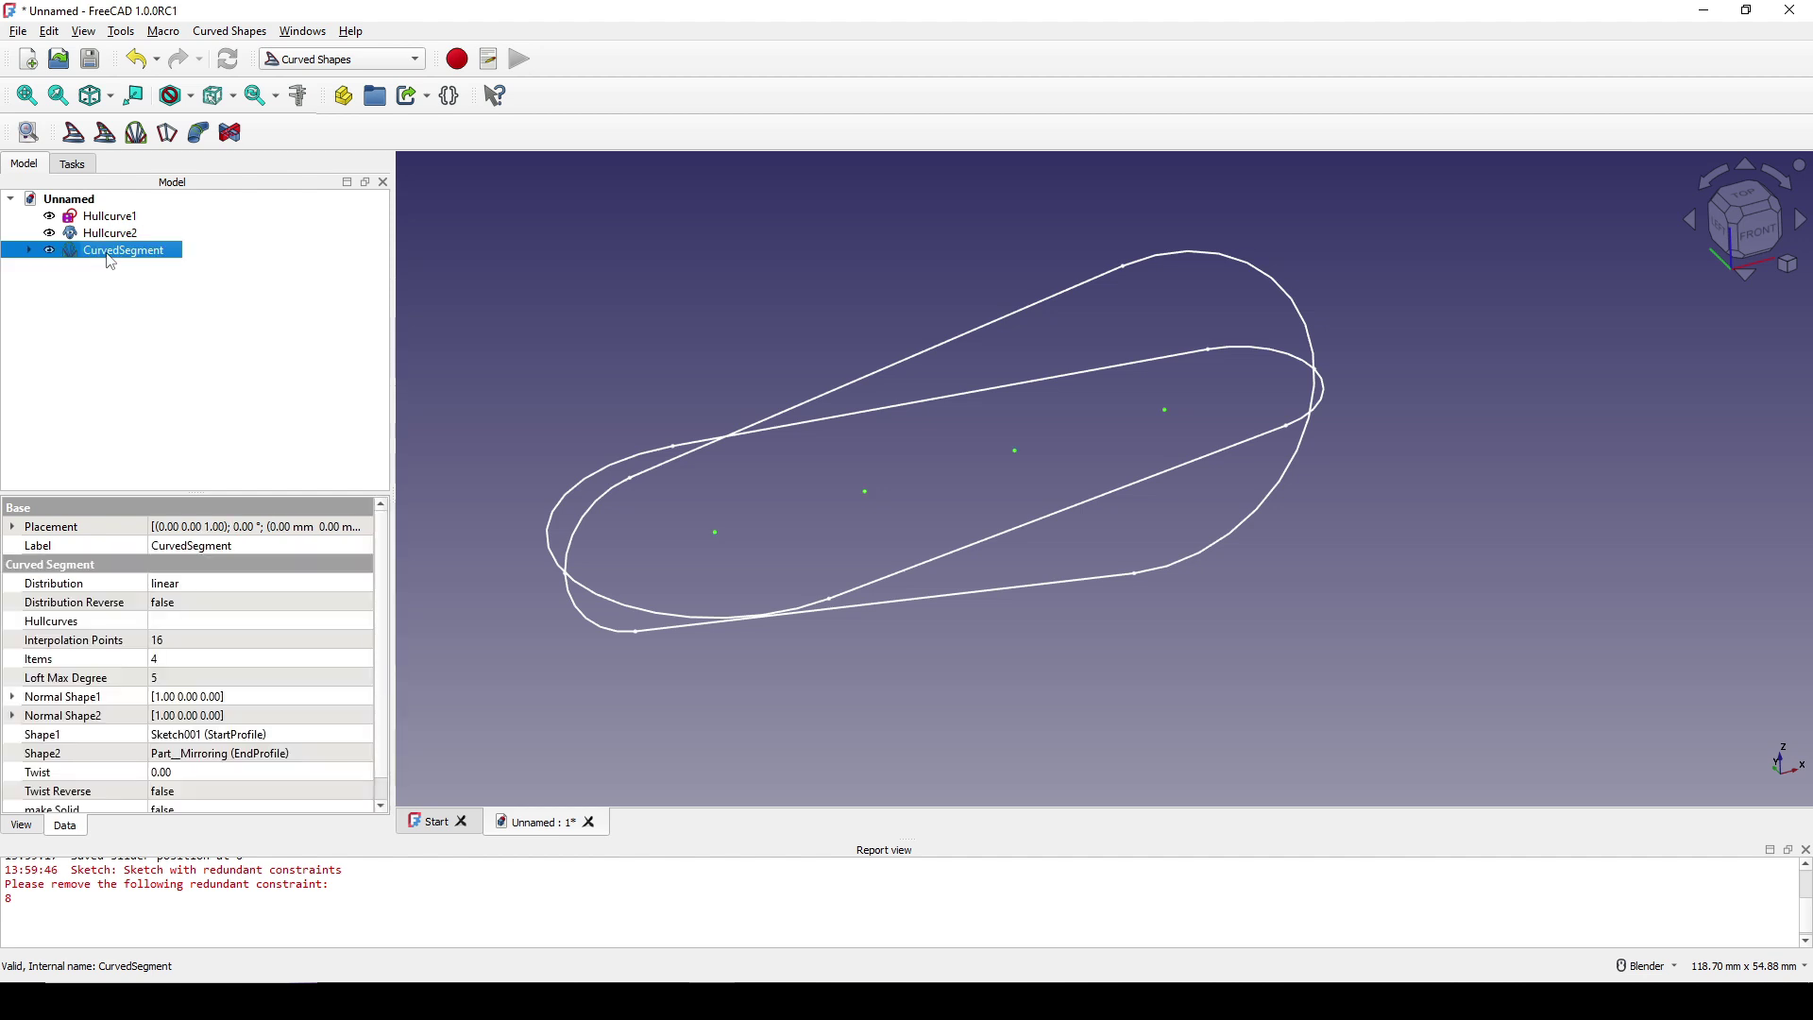
scroll(111, 689, "down", 1)
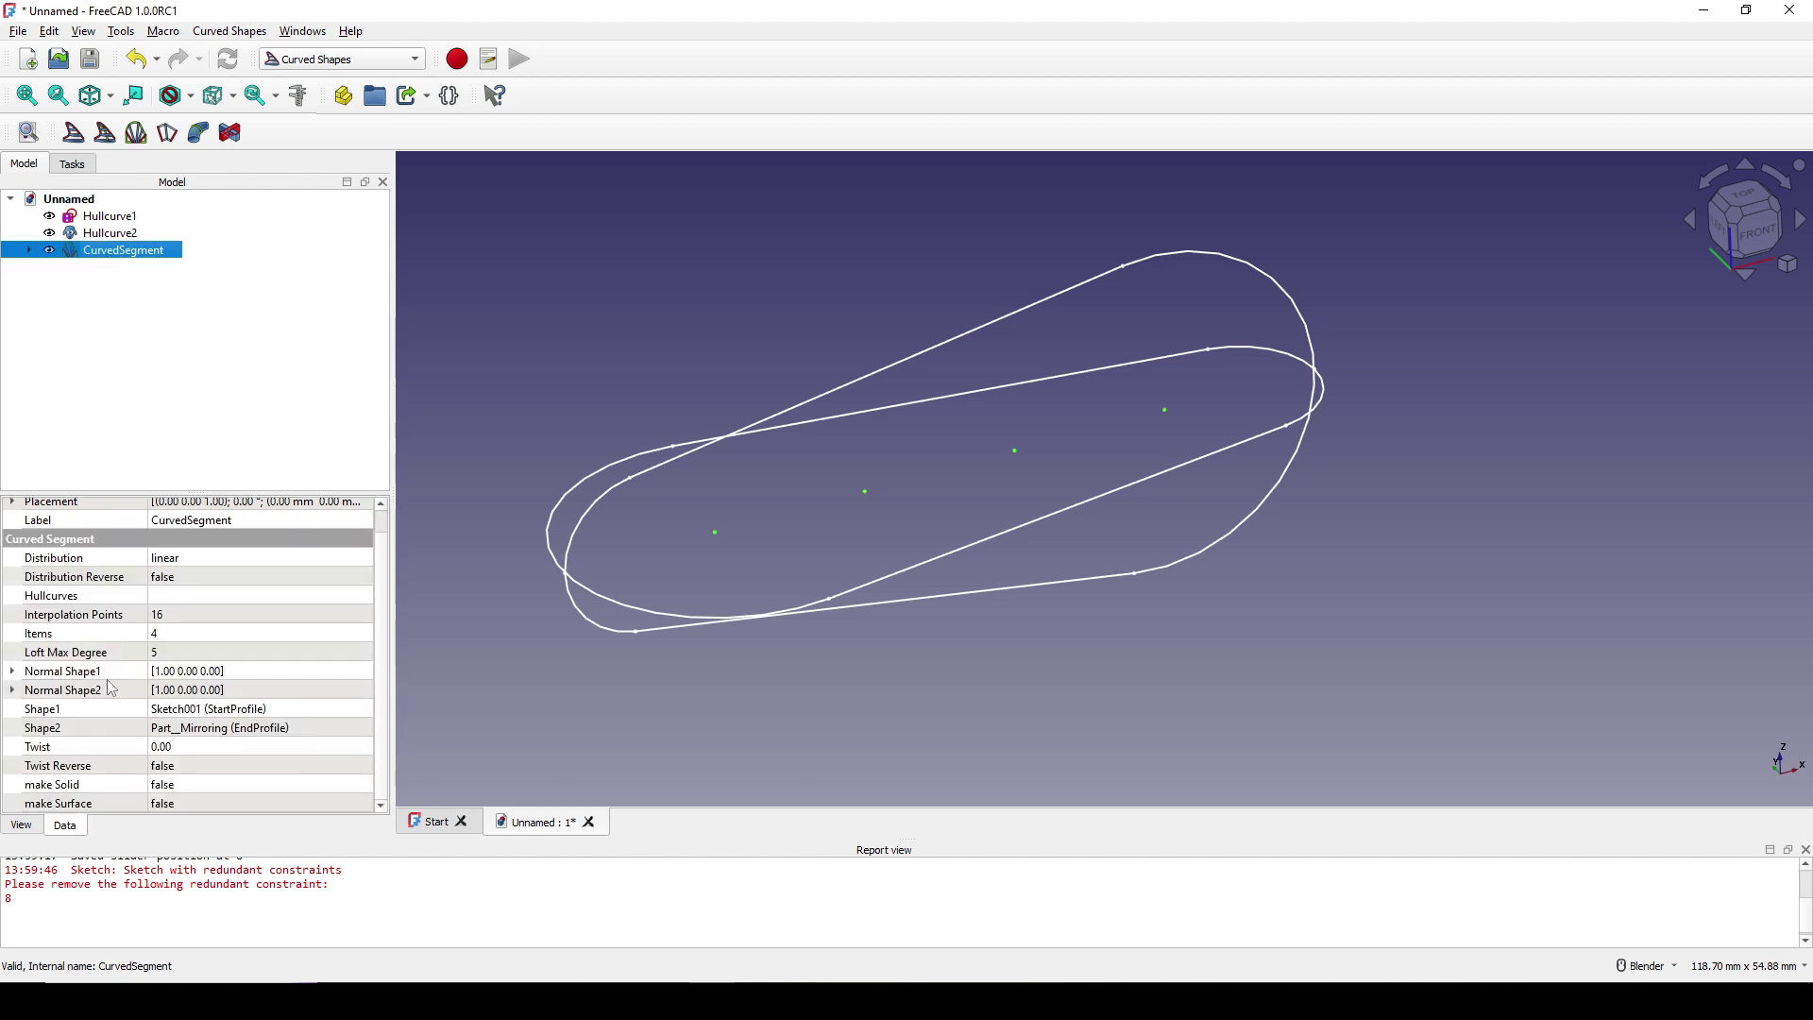
Step: Link Hullcurve1 and Hullcurve2 as the CurvedSegment's Hullcurves
left_click(115, 597)
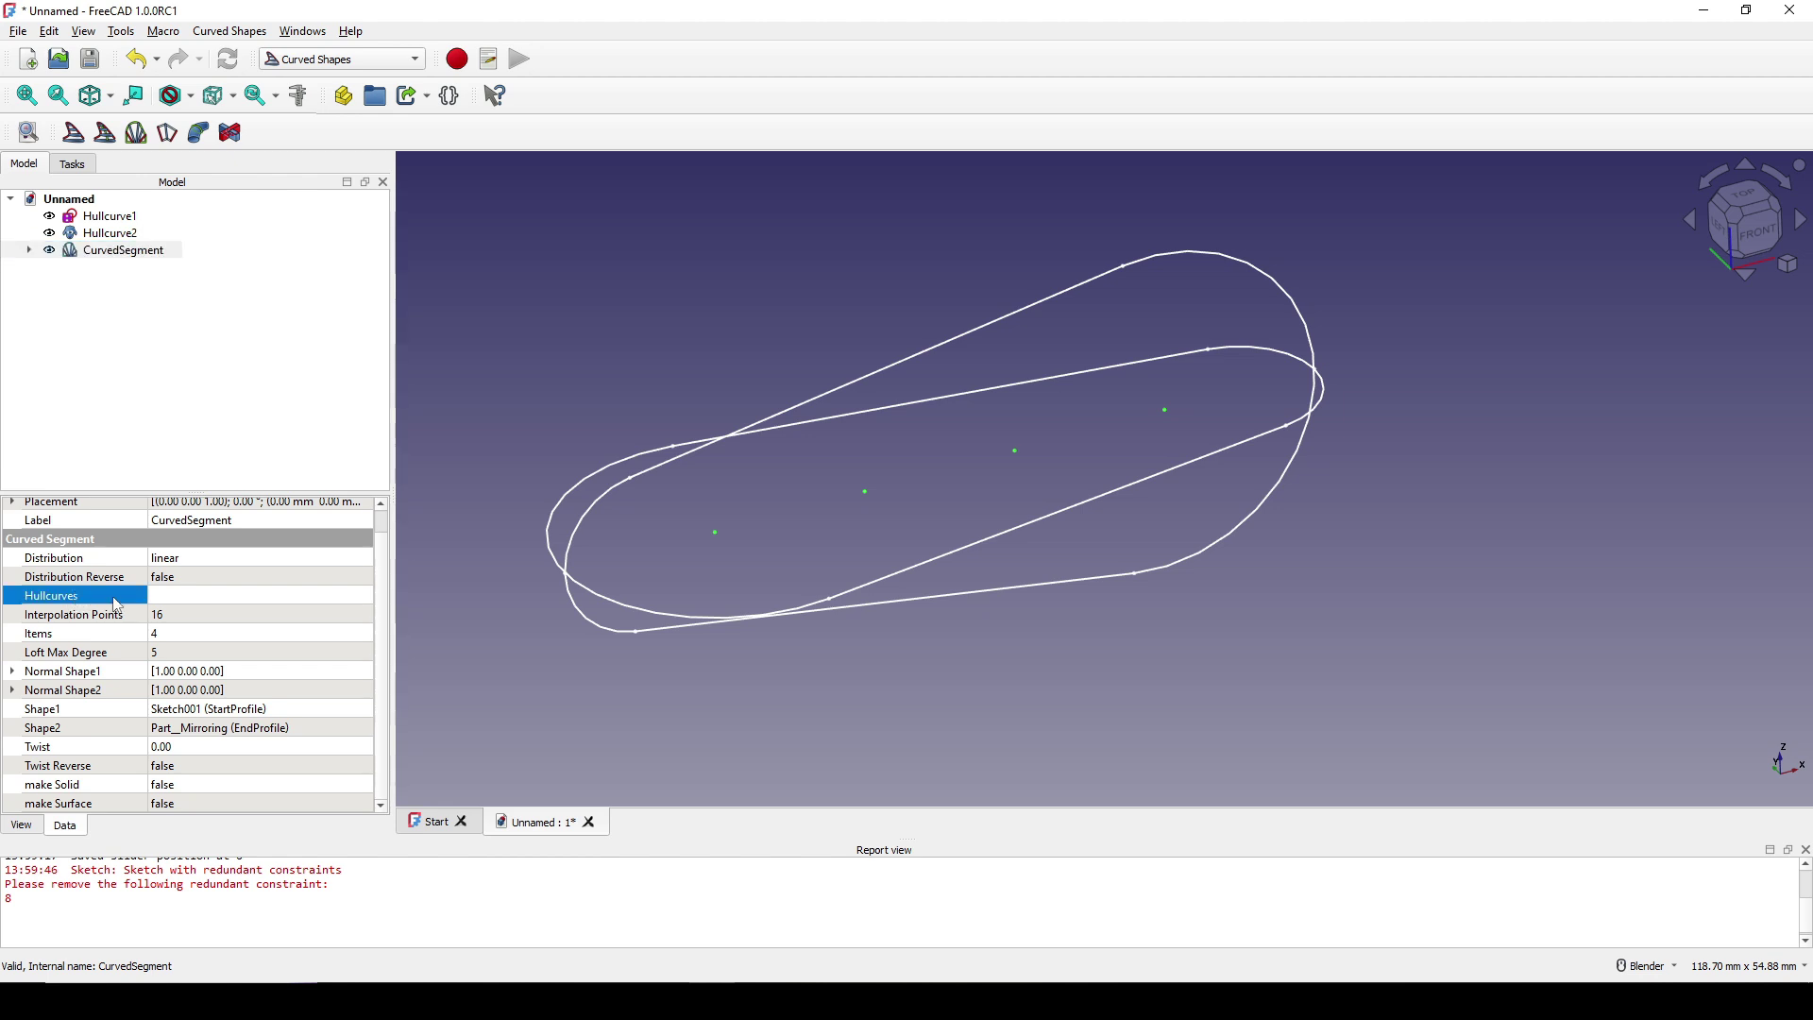
left_click(171, 605)
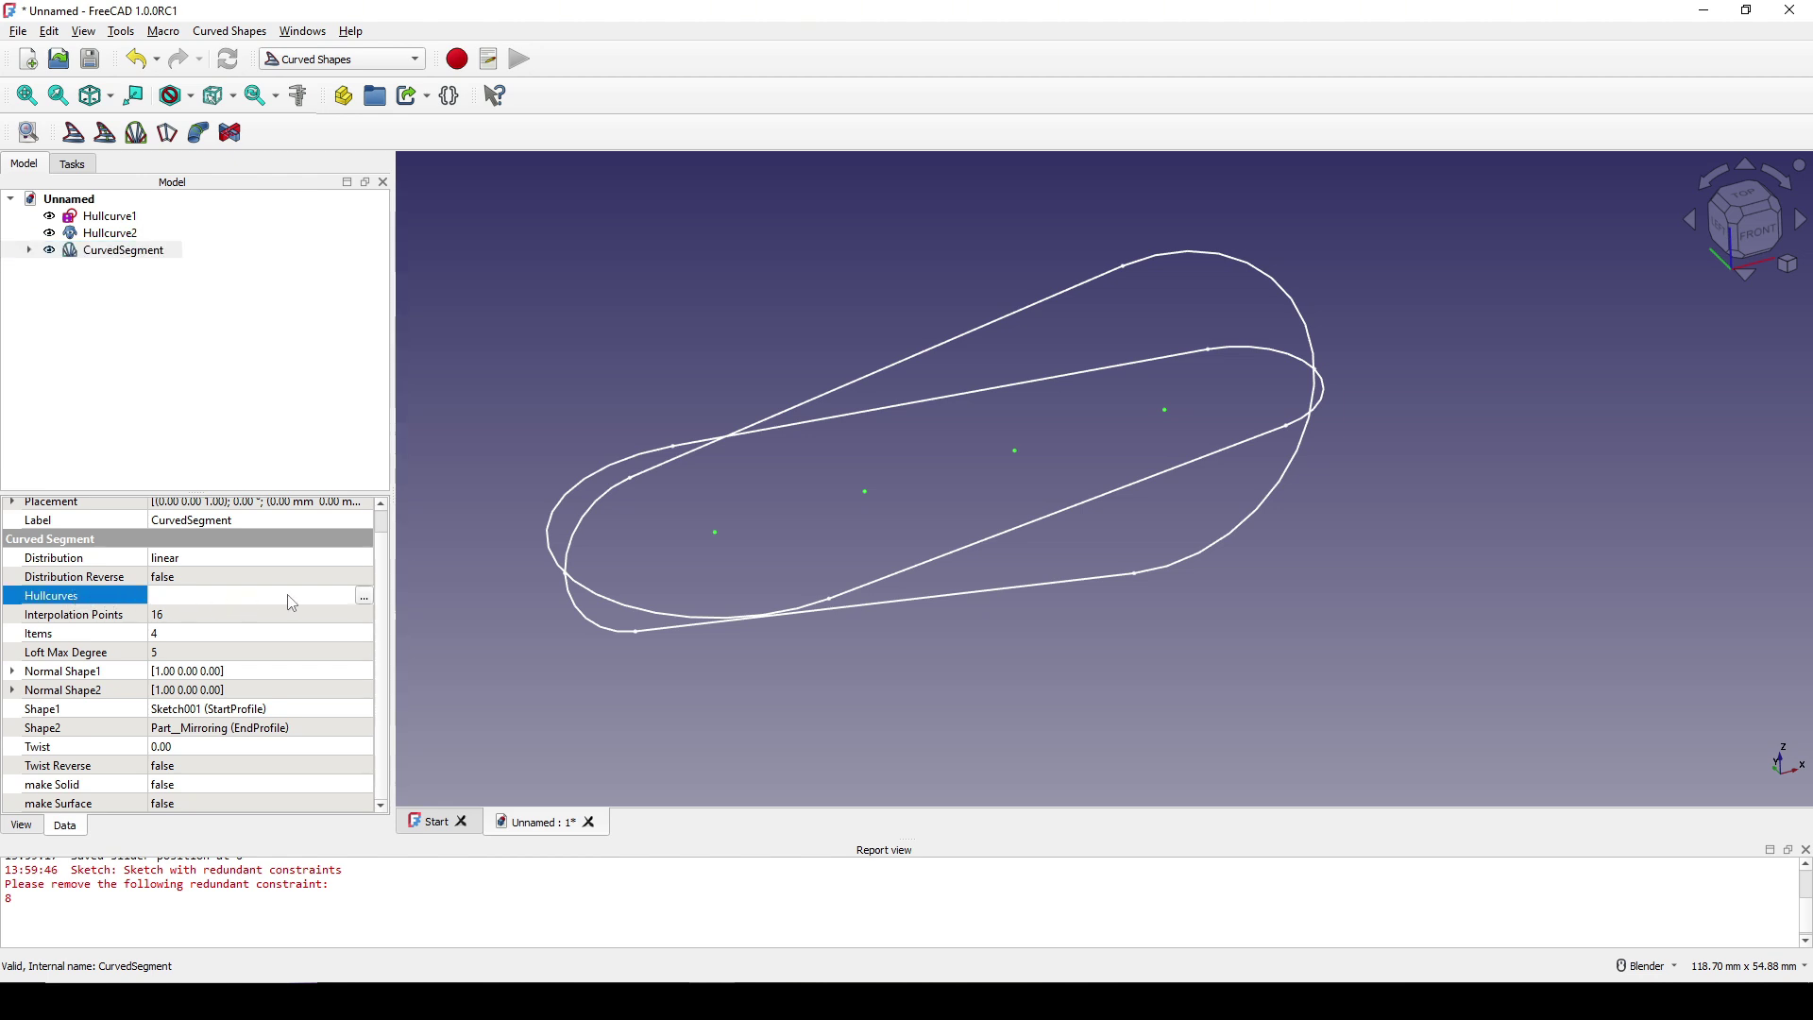
left_click(364, 598)
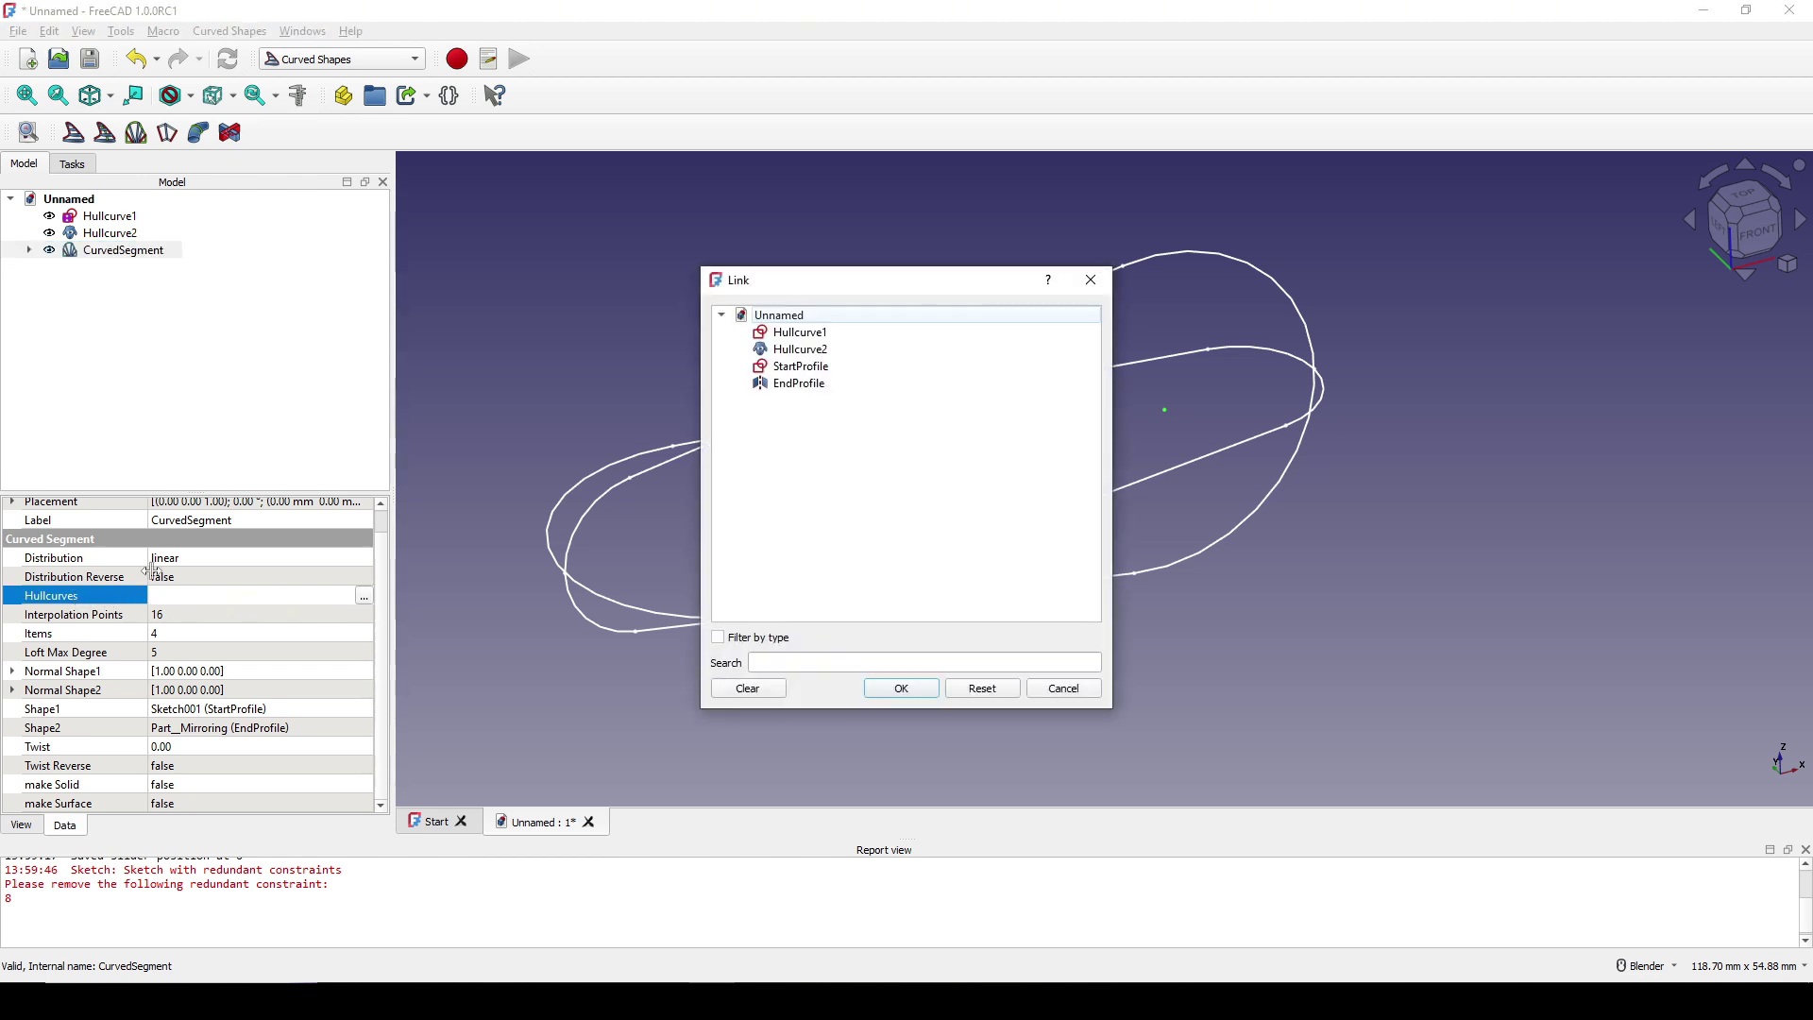
left_click(820, 335)
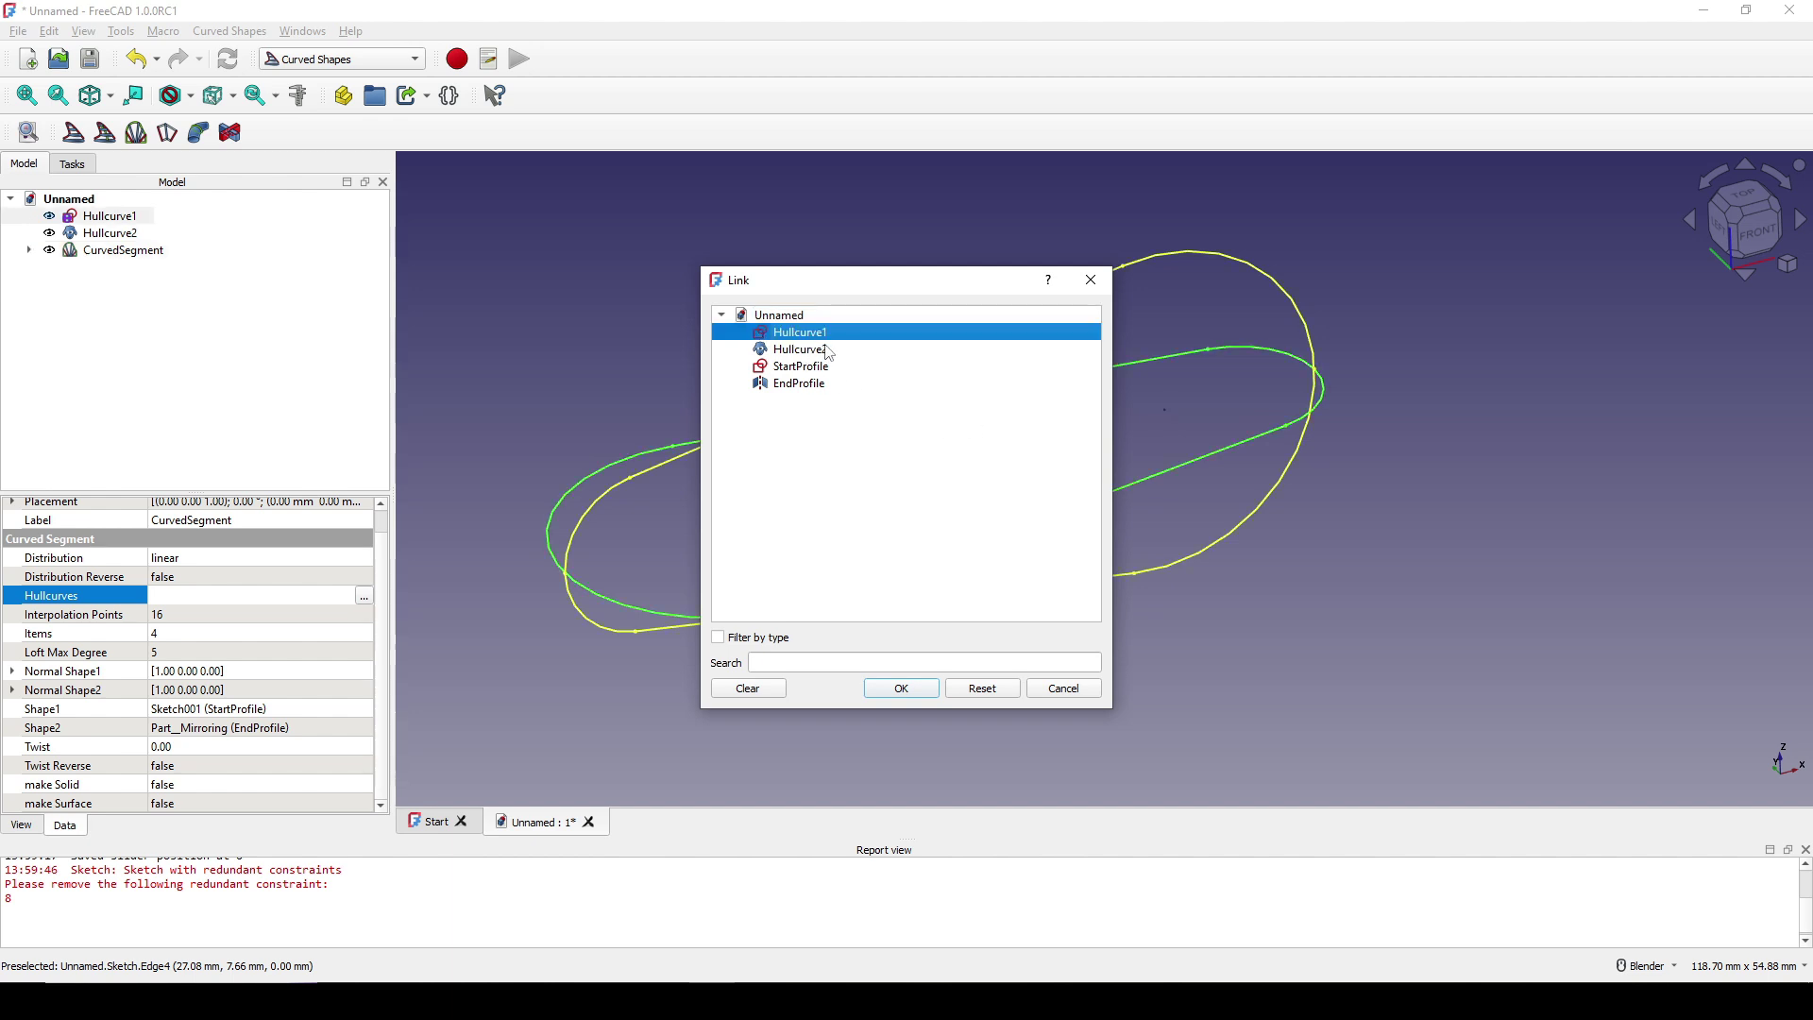
left_click(828, 350, "ctrl")
left_click(935, 693)
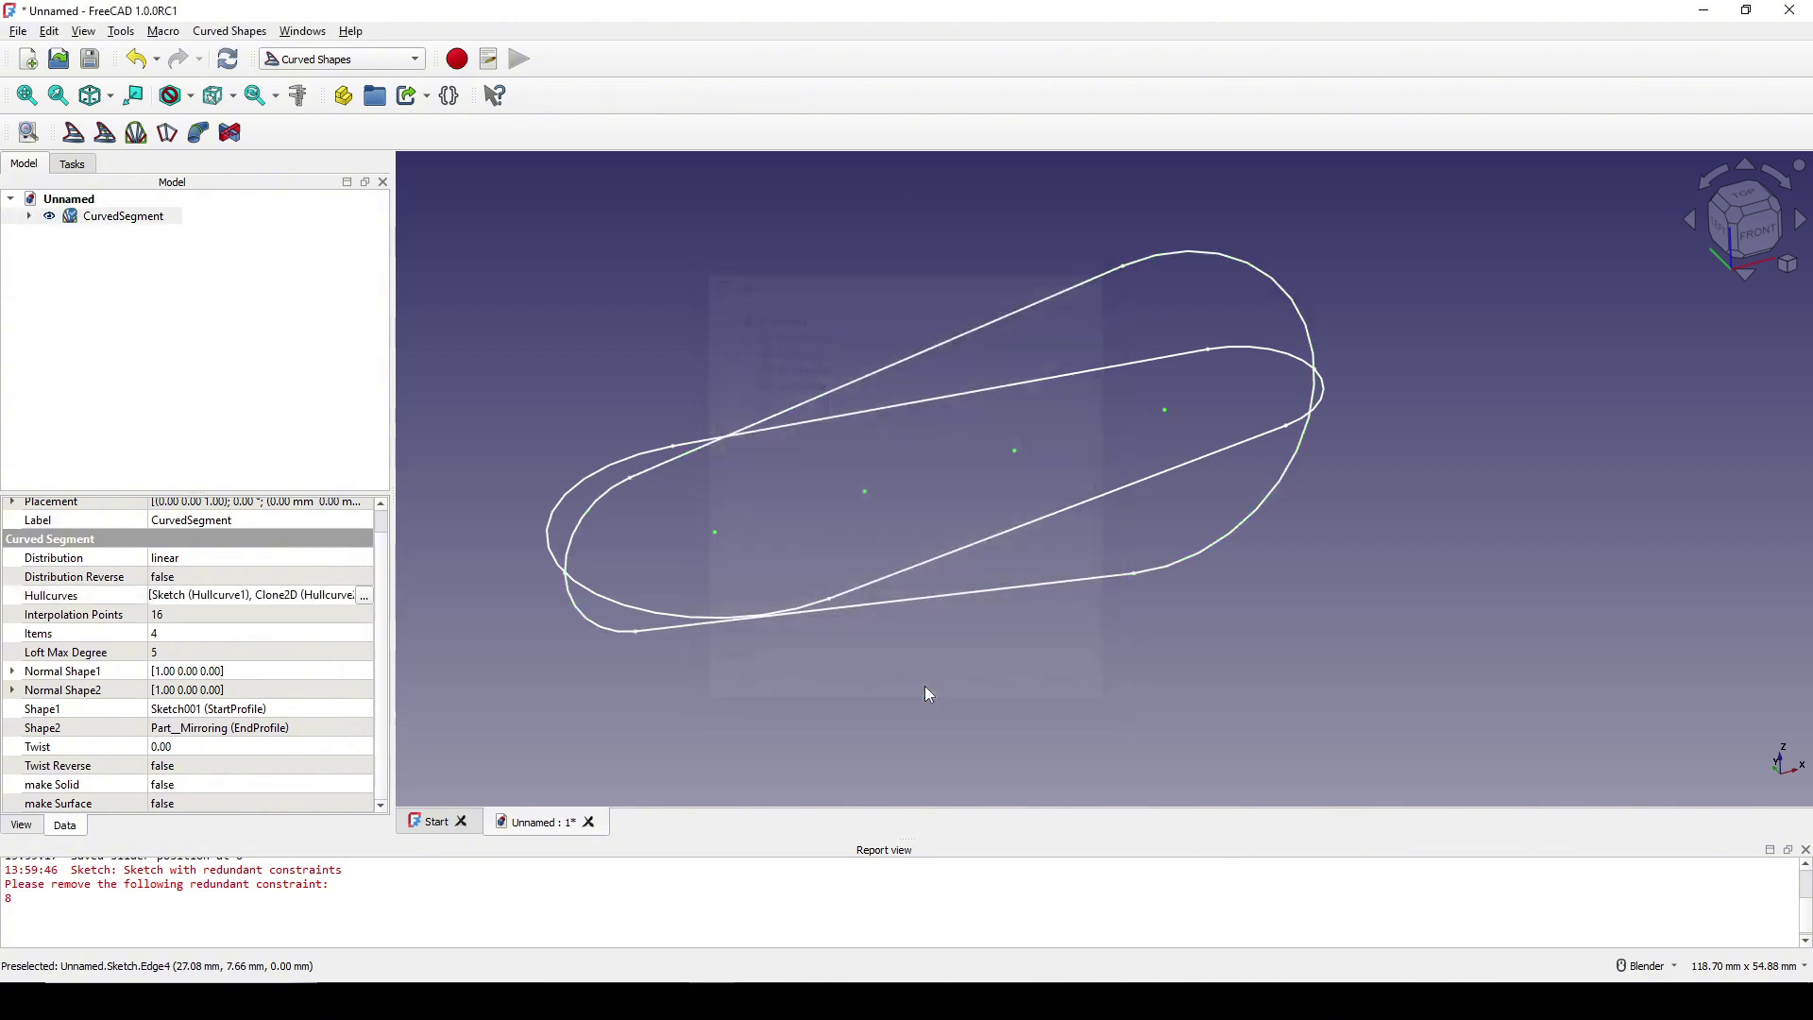
Step: Reselect CurvedSegment and select its make Solid property
left_click(1305, 659)
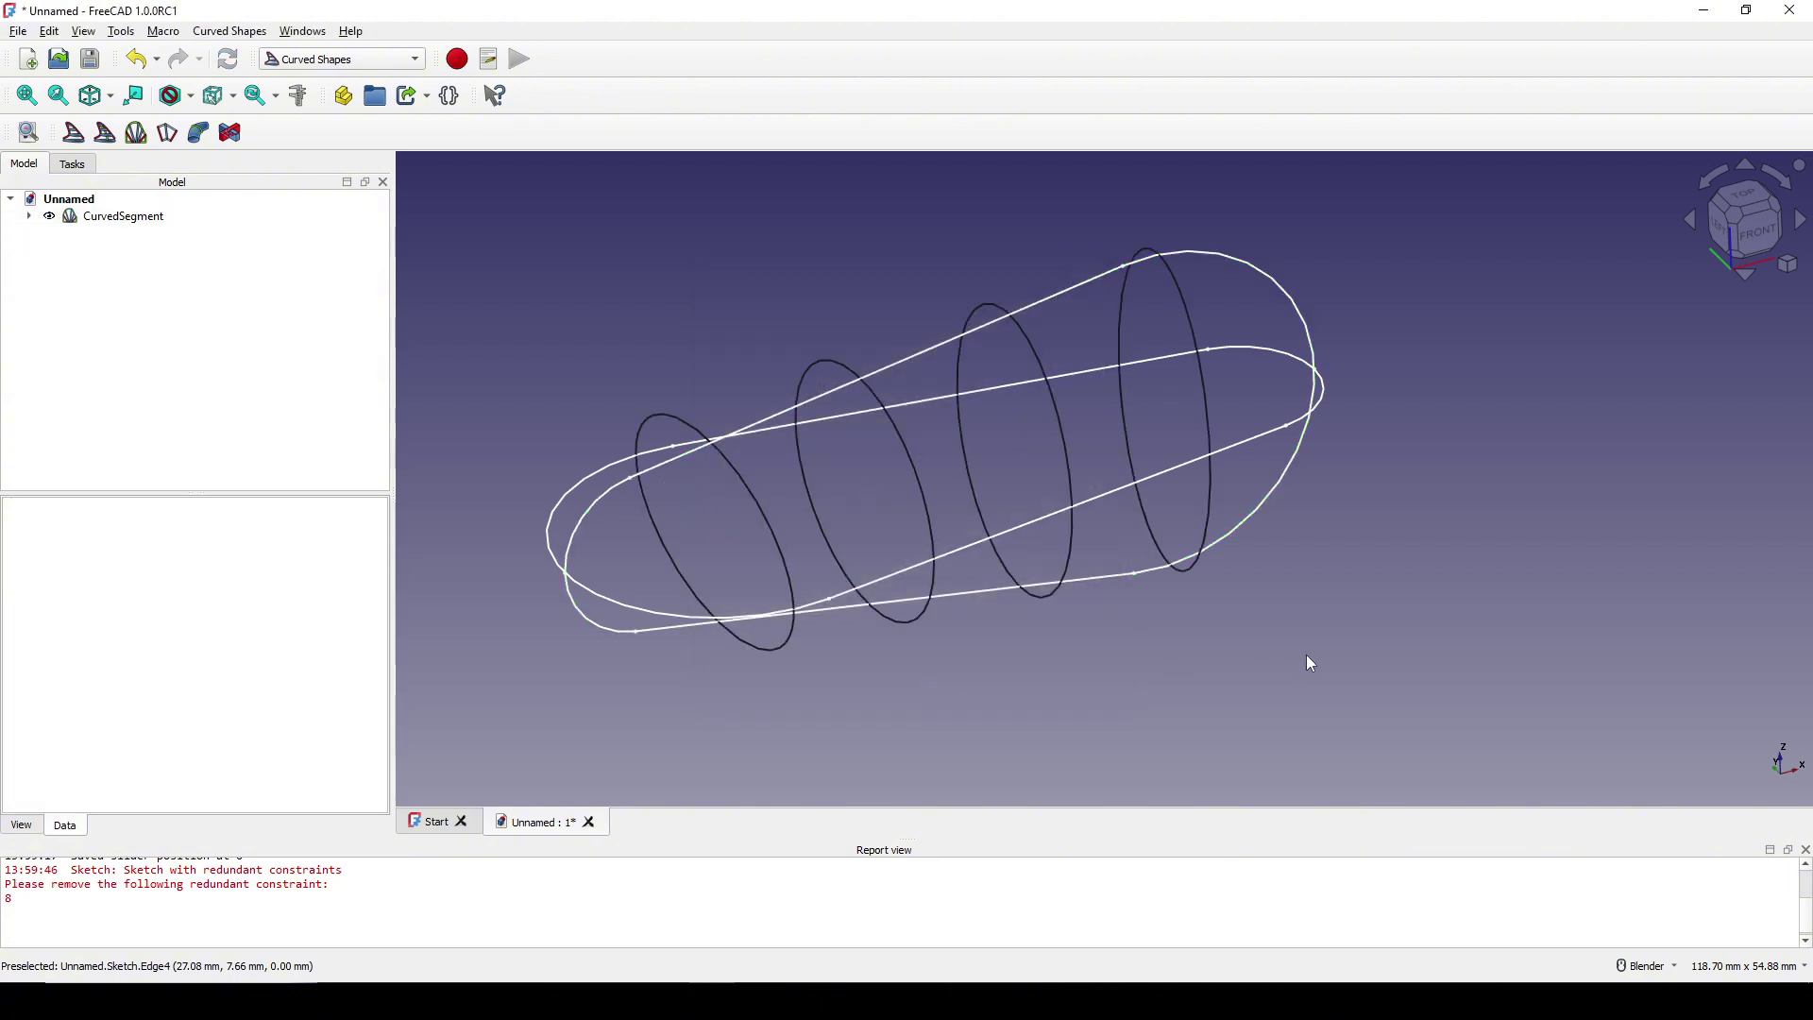
middle_click_drag(1449, 660, 1264, 522)
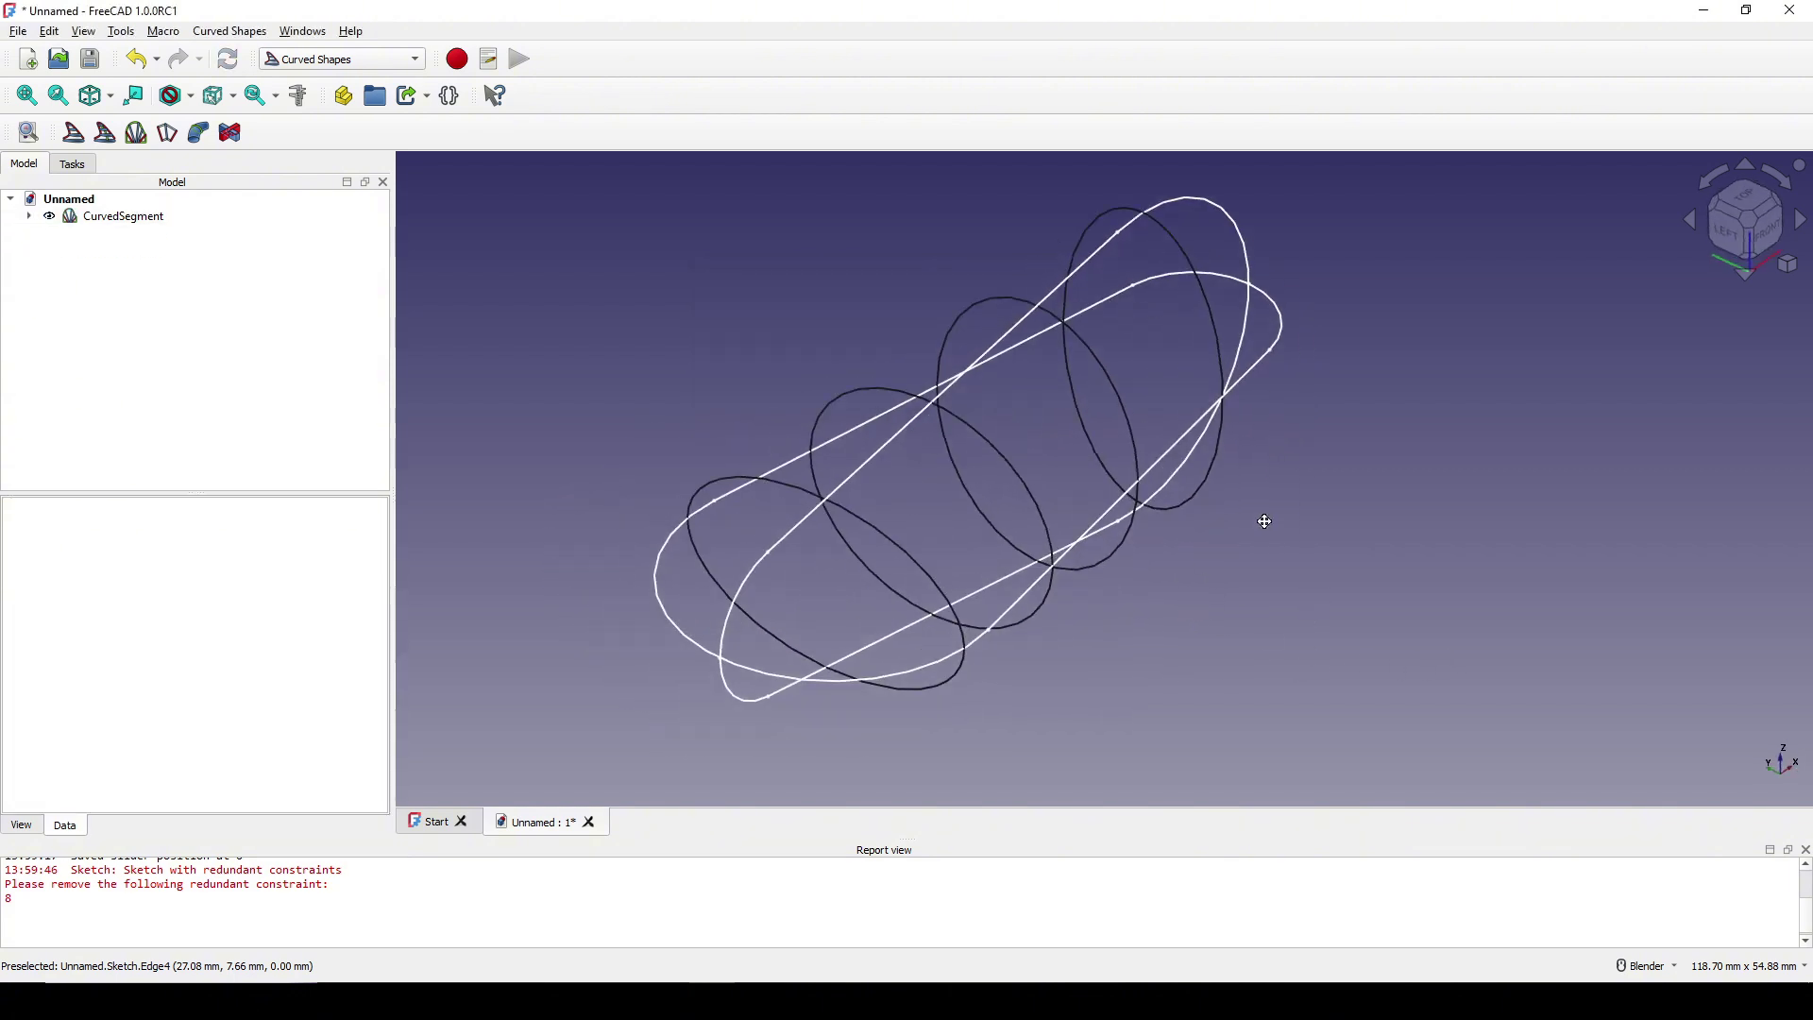
middle_click_drag(1022, 491, 1099, 442)
left_click(116, 217)
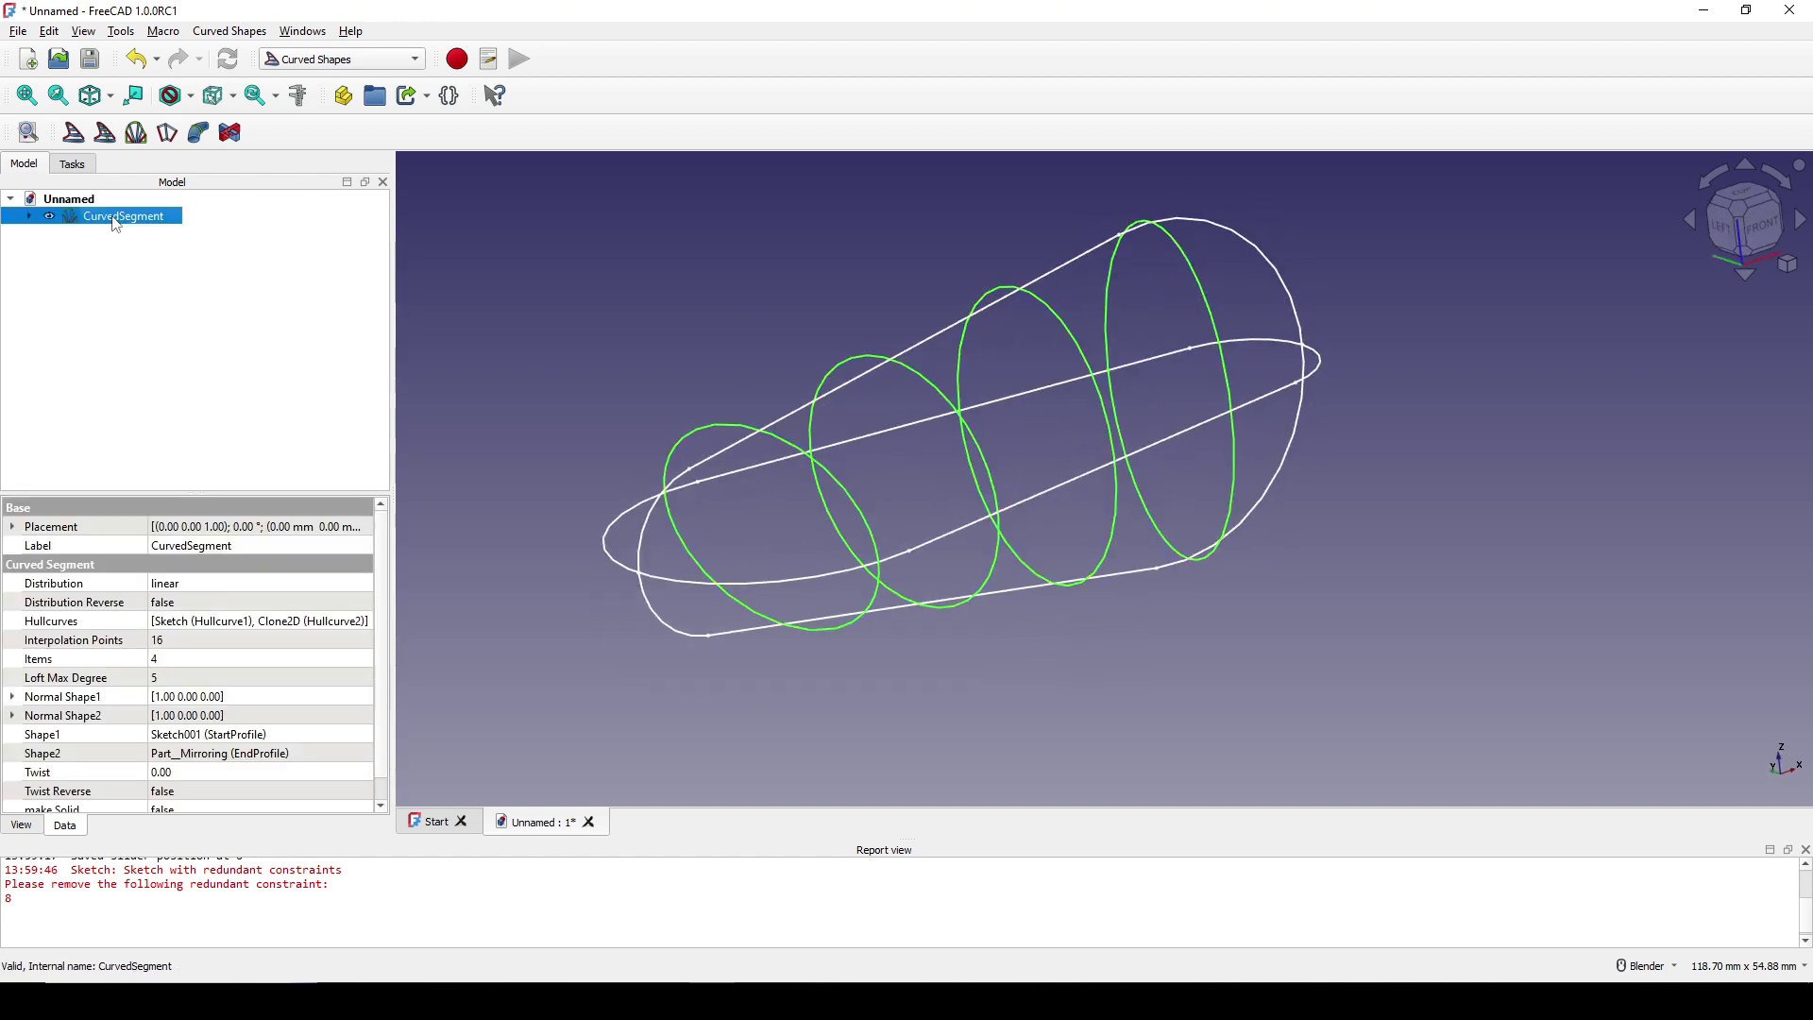
scroll(139, 664, "down", 1)
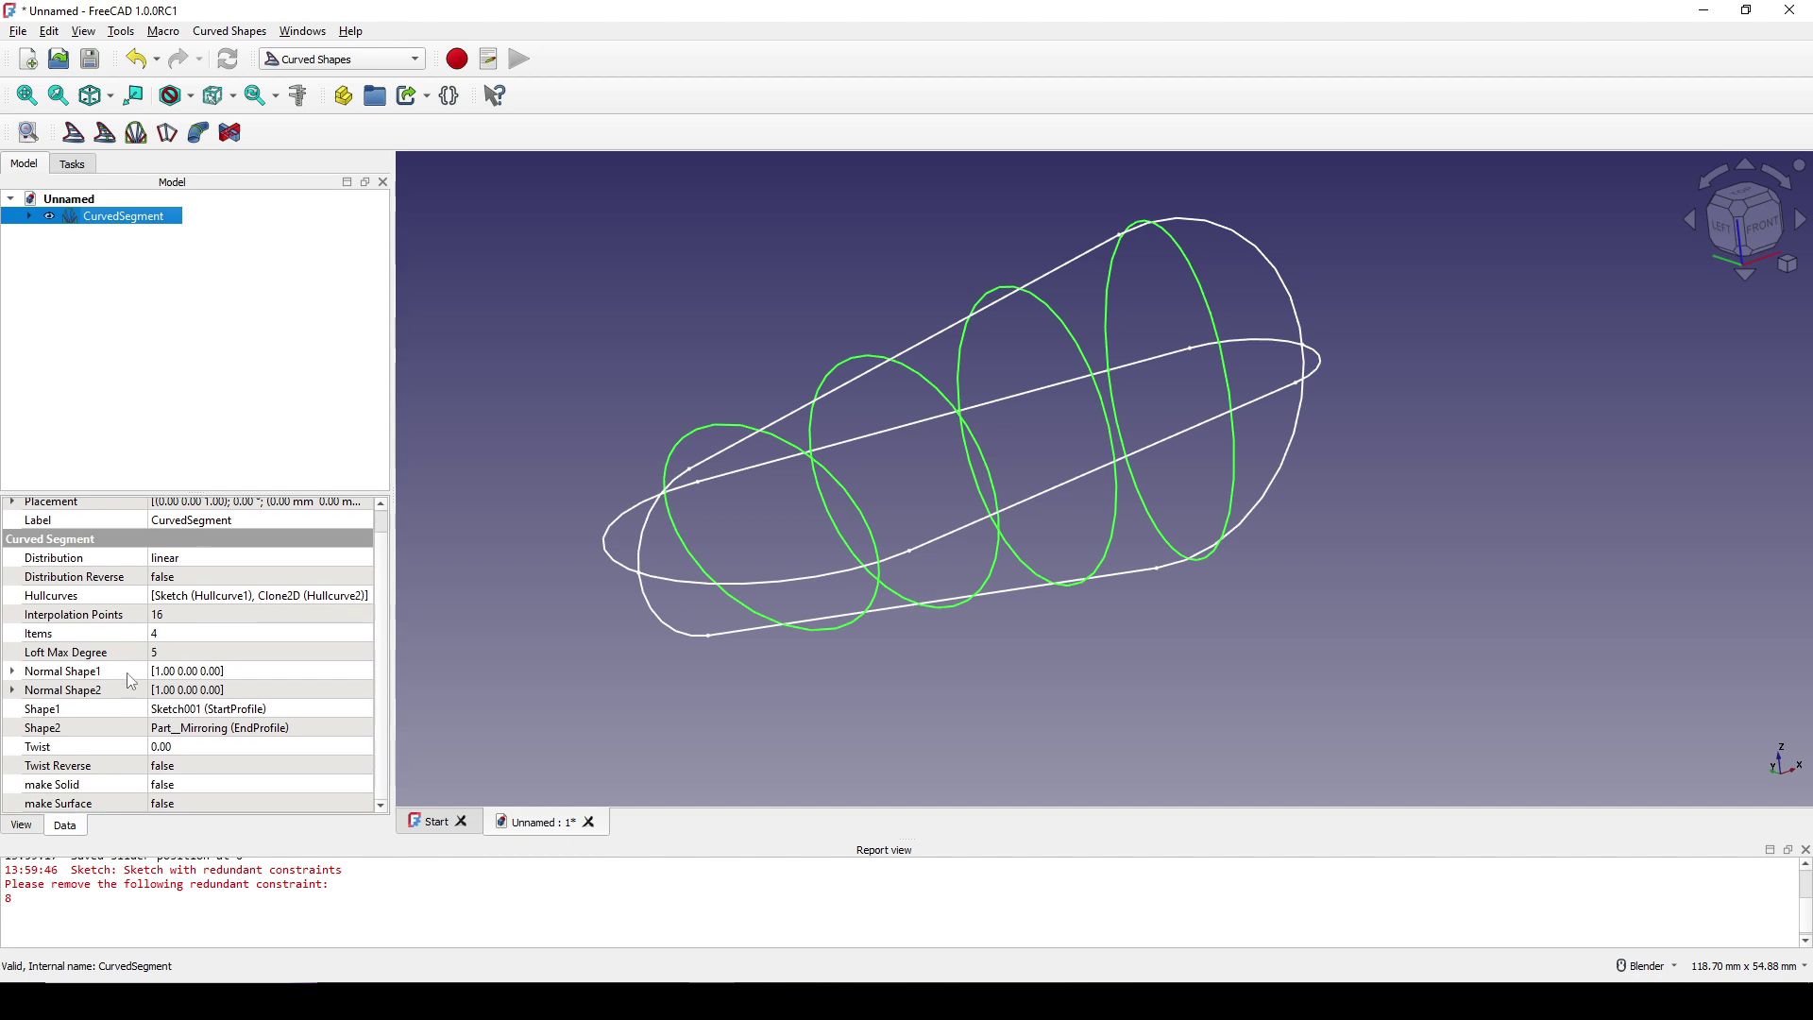
left_click(76, 791)
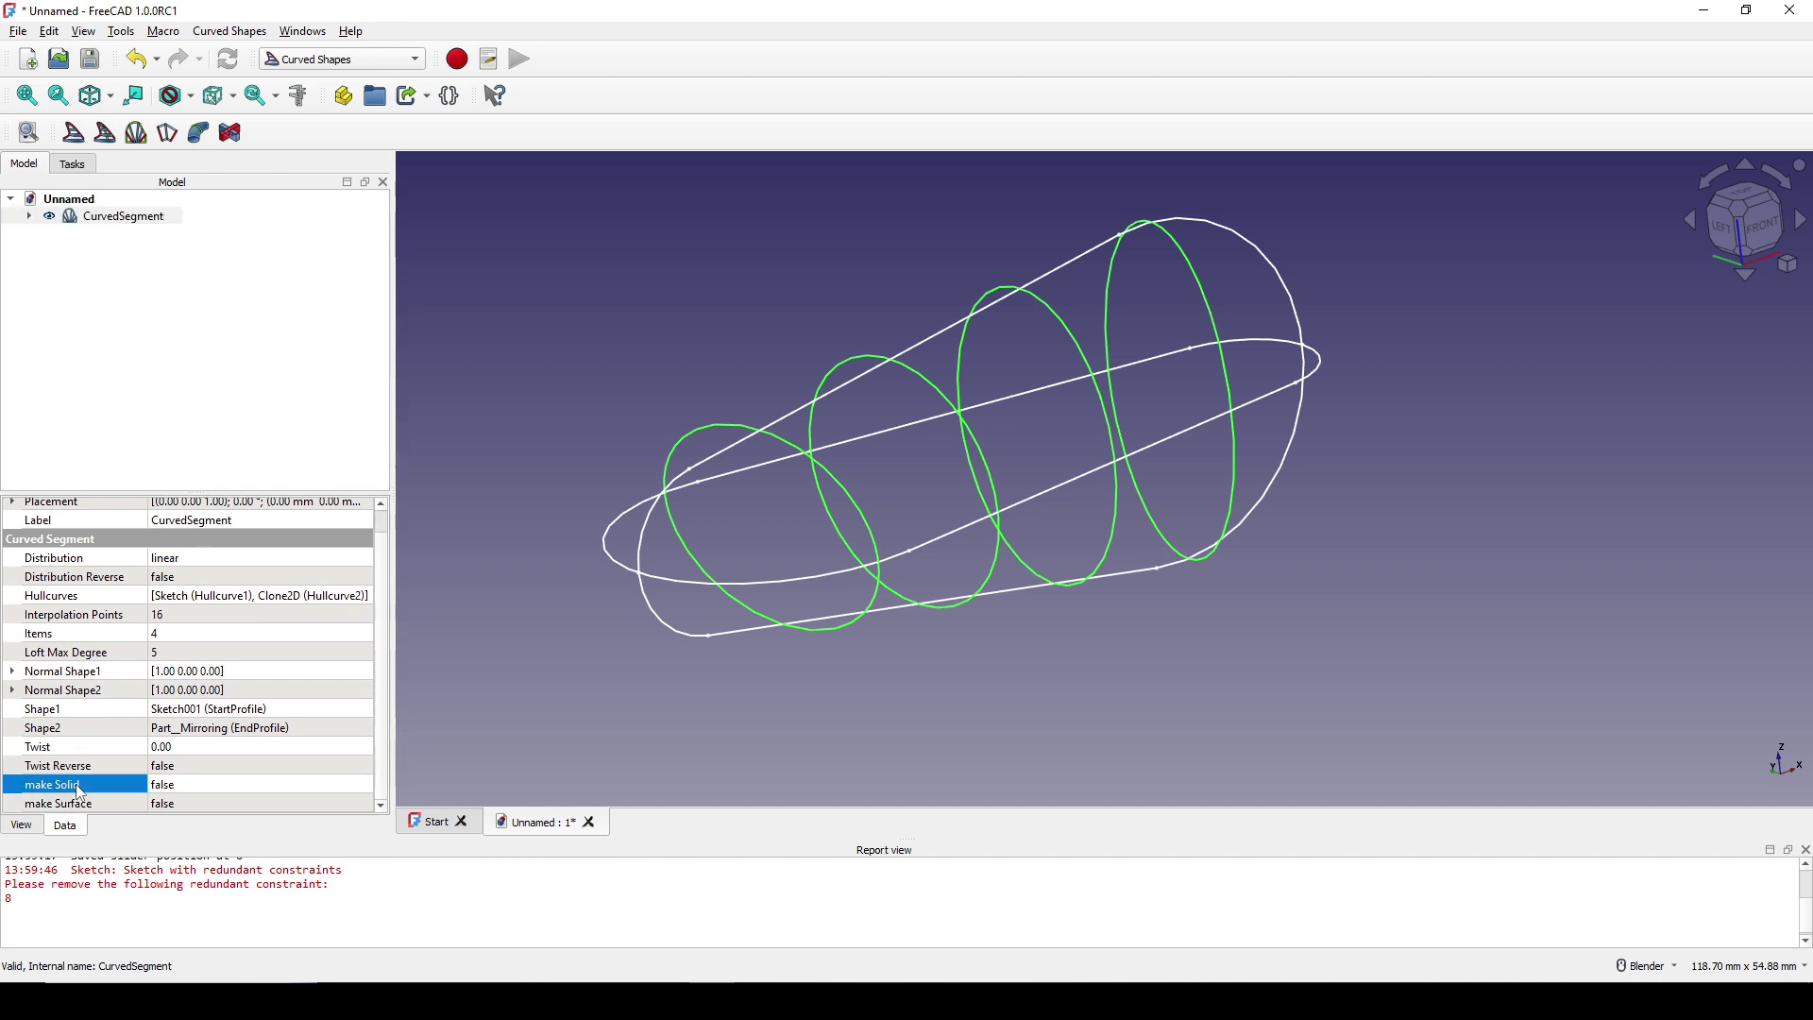
Step: Set the CurvedSegment's make Solid property to true
left_click(173, 794)
left_click(181, 807)
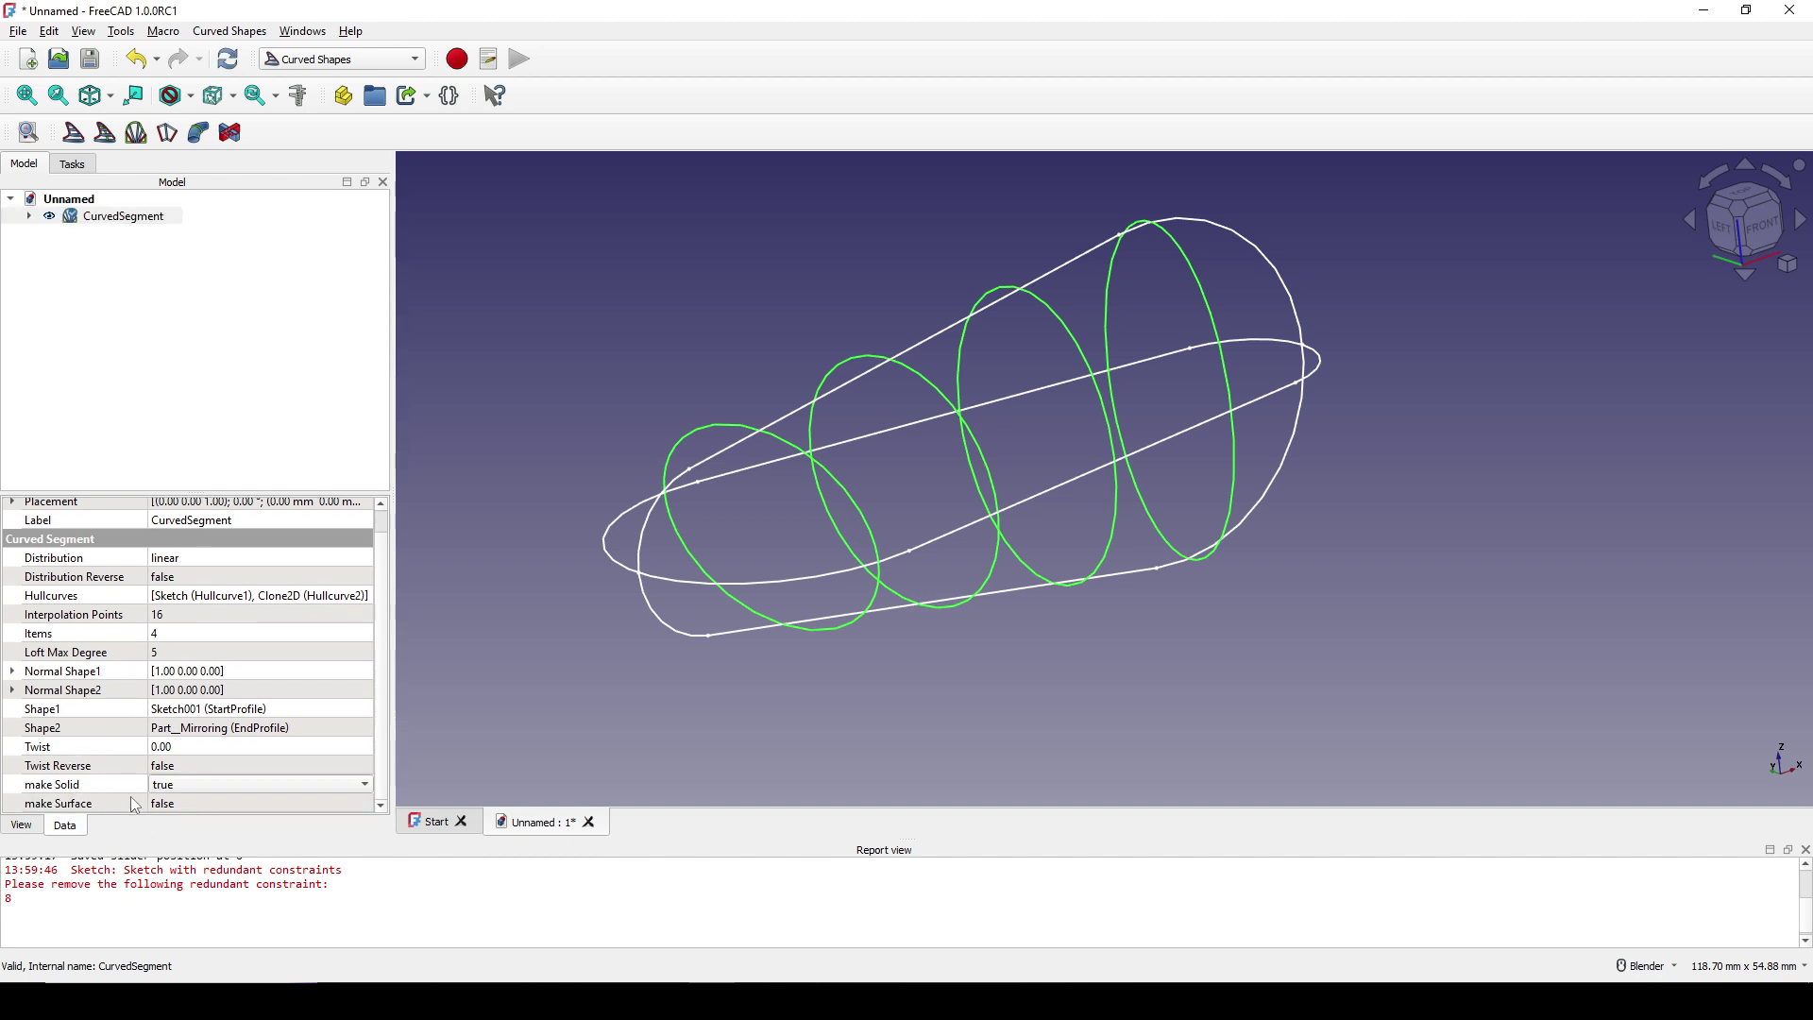
middle_click_drag(551, 716, 923, 645)
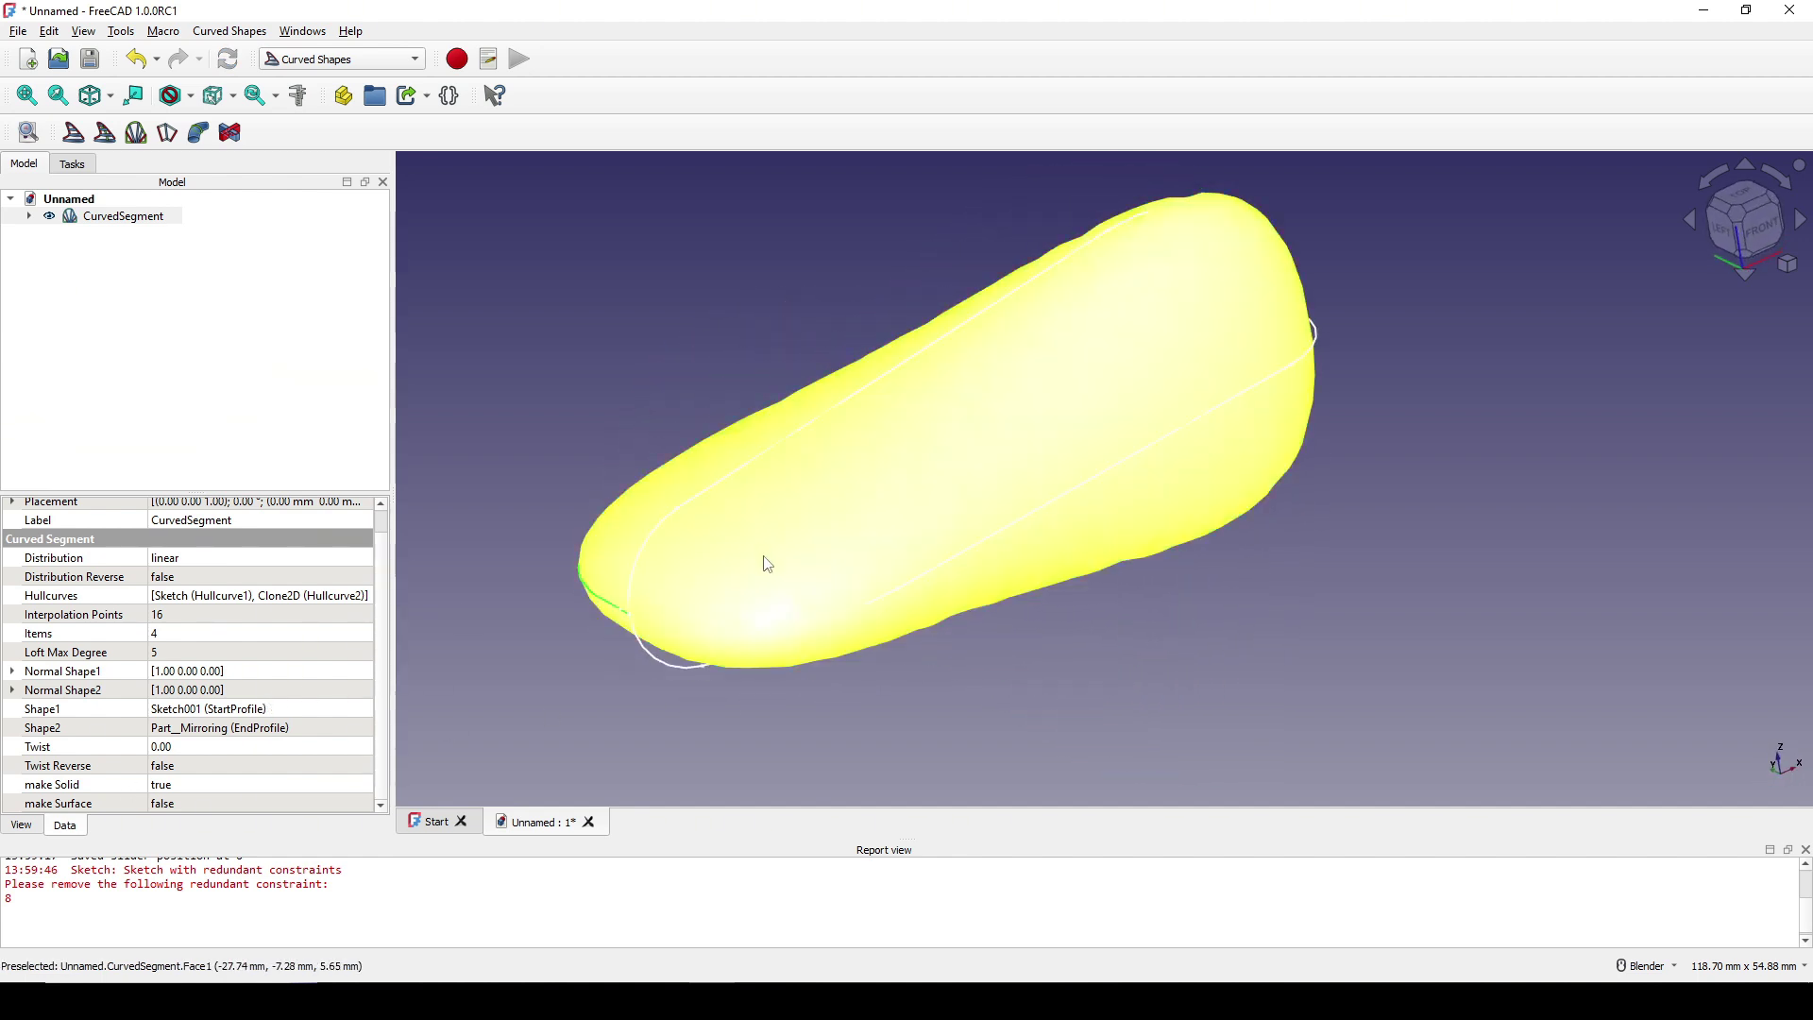
middle_click_drag(972, 518, 1303, 534)
scroll(1385, 538, "up", 4)
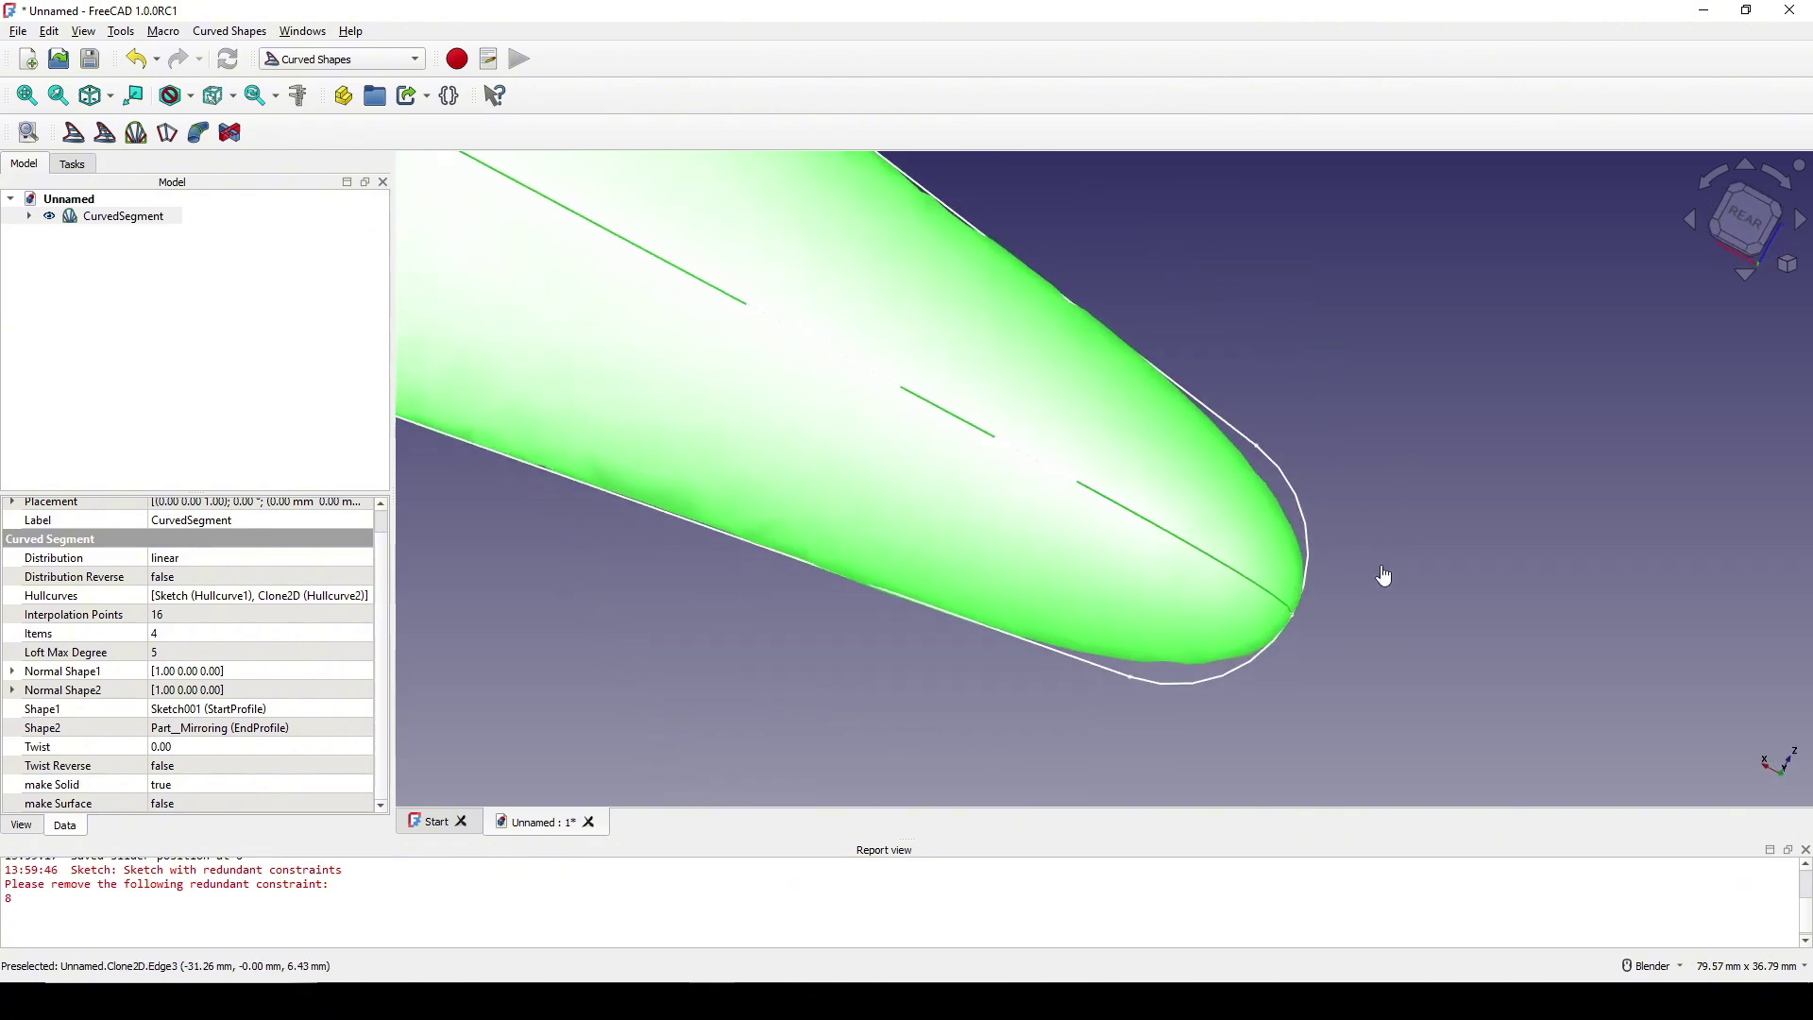
middle_click_drag(1381, 523, 1294, 534)
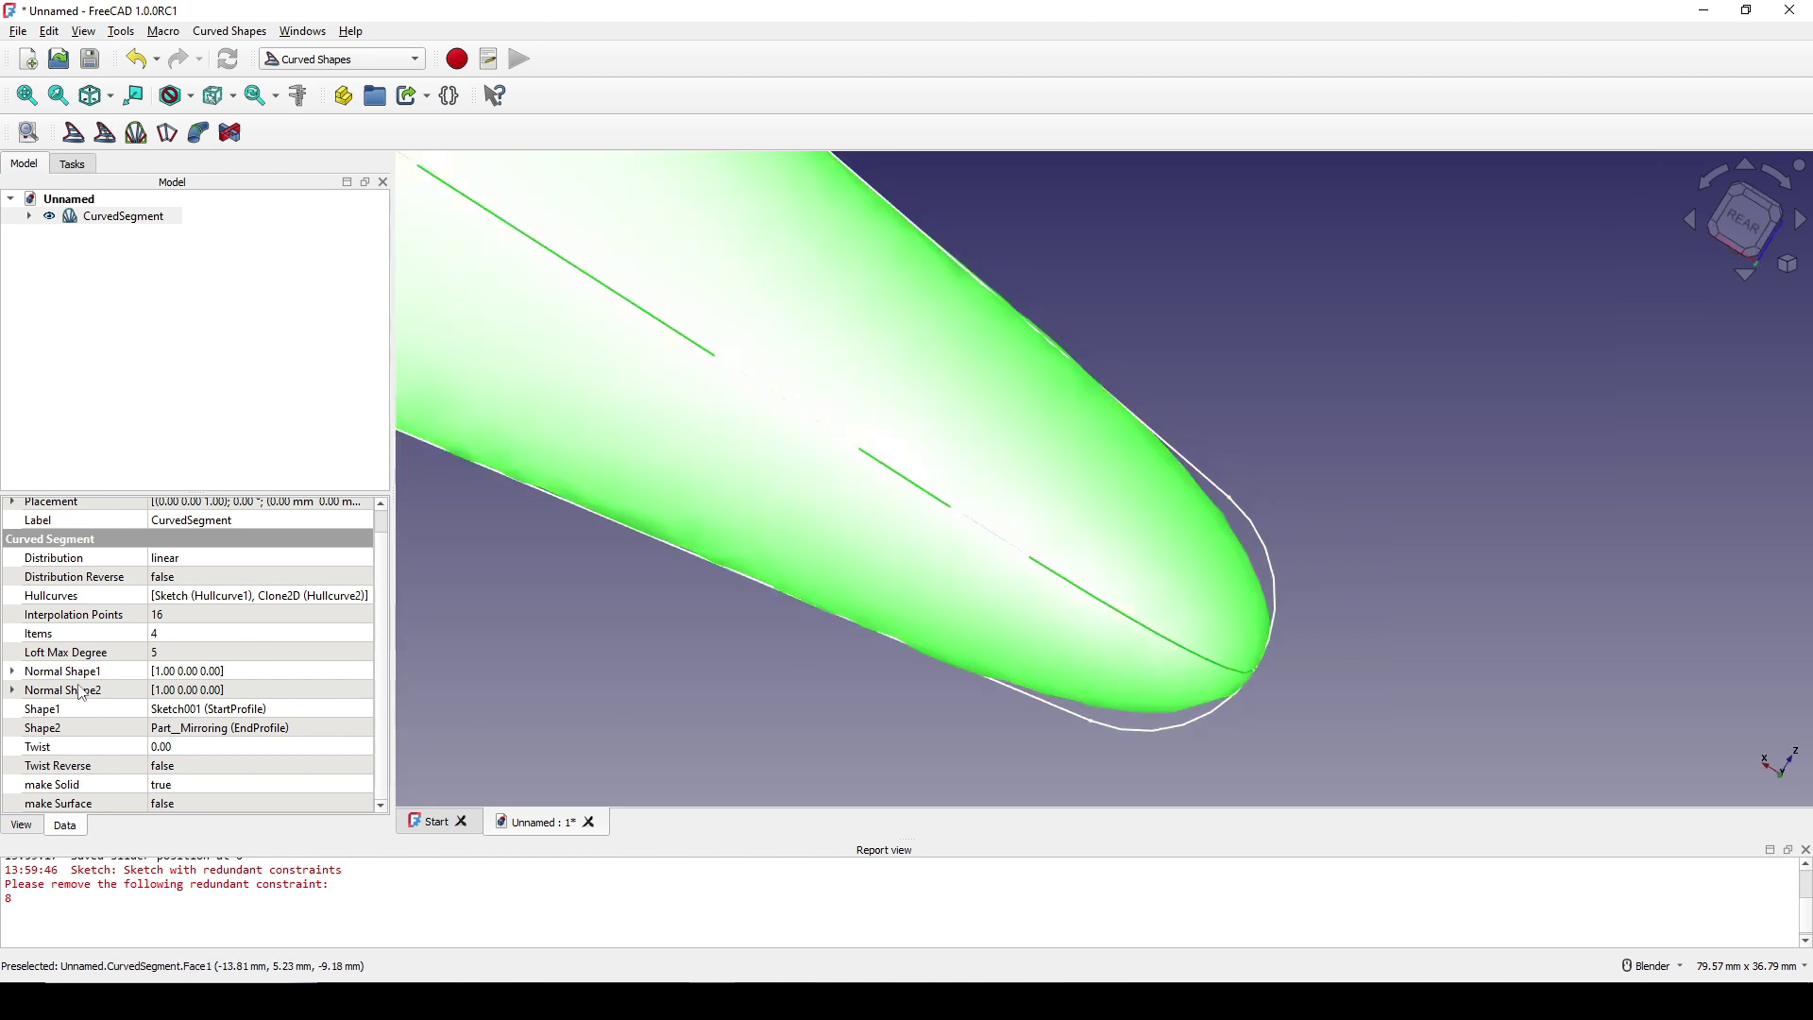
Step: Set the CurvedSegment's Items to 25, then to 30
left_click(51, 643)
left_click(225, 632)
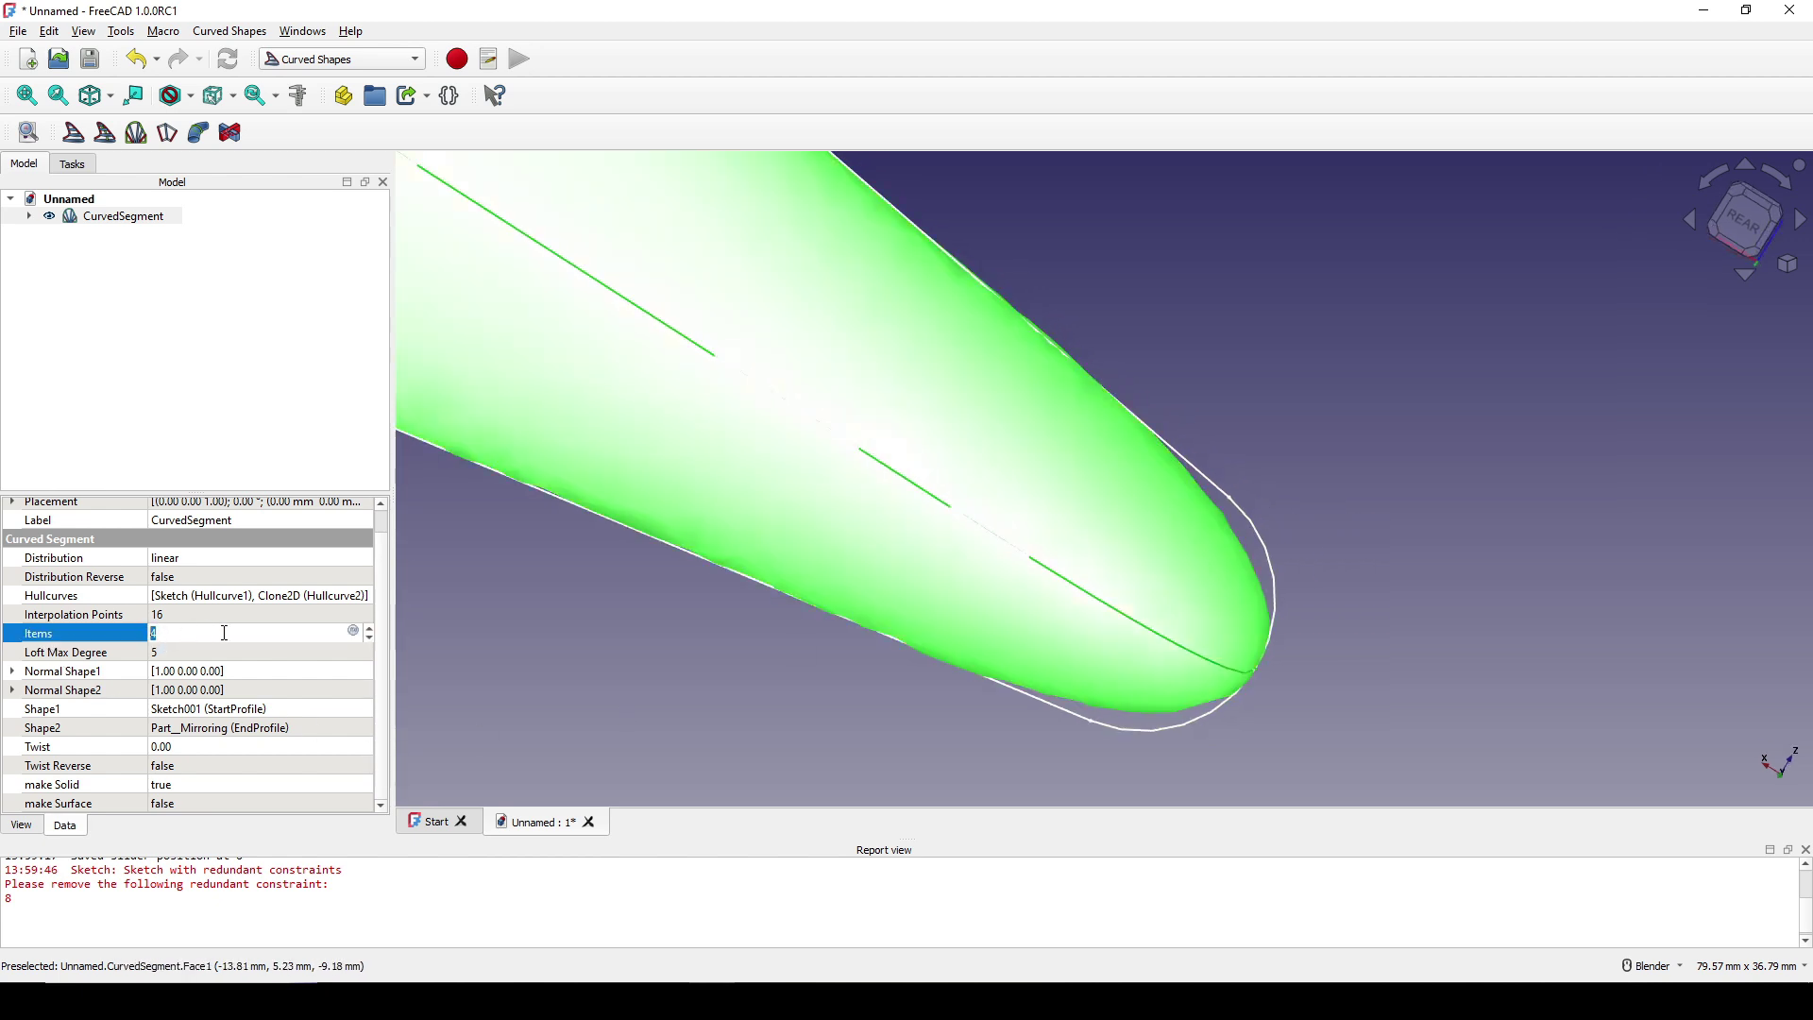
type("2")
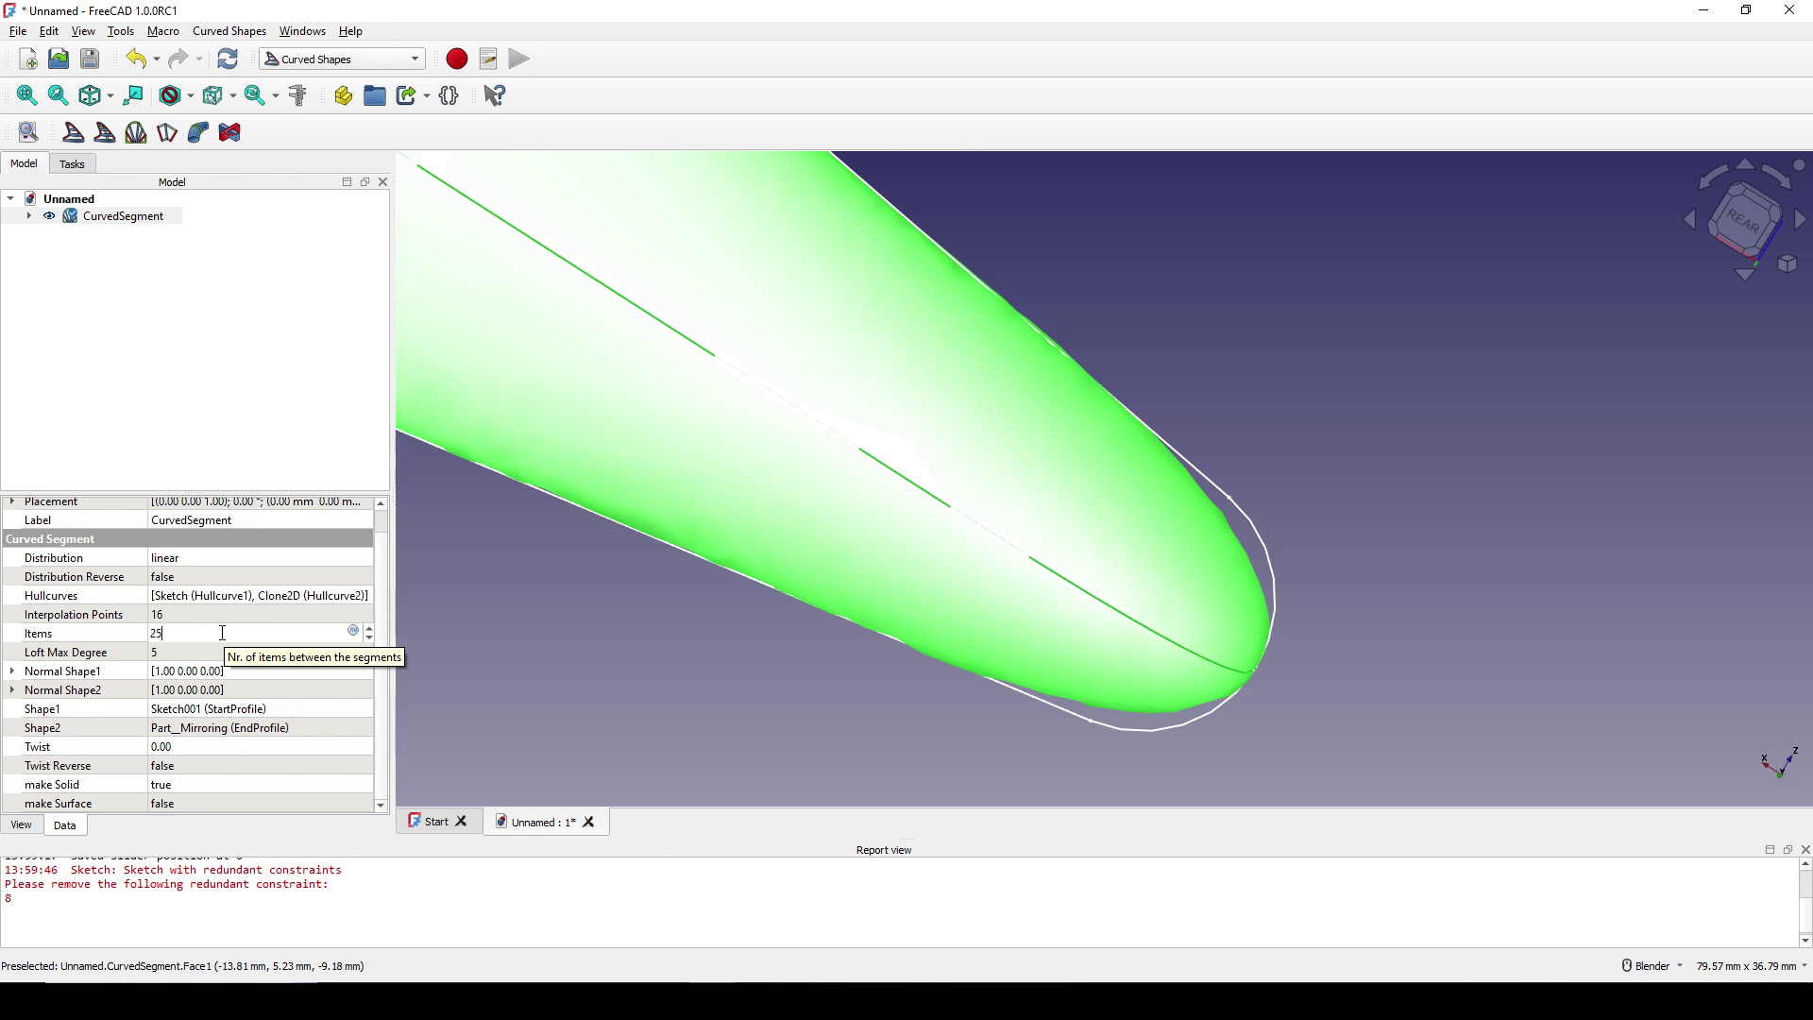
type("5")
key("Return")
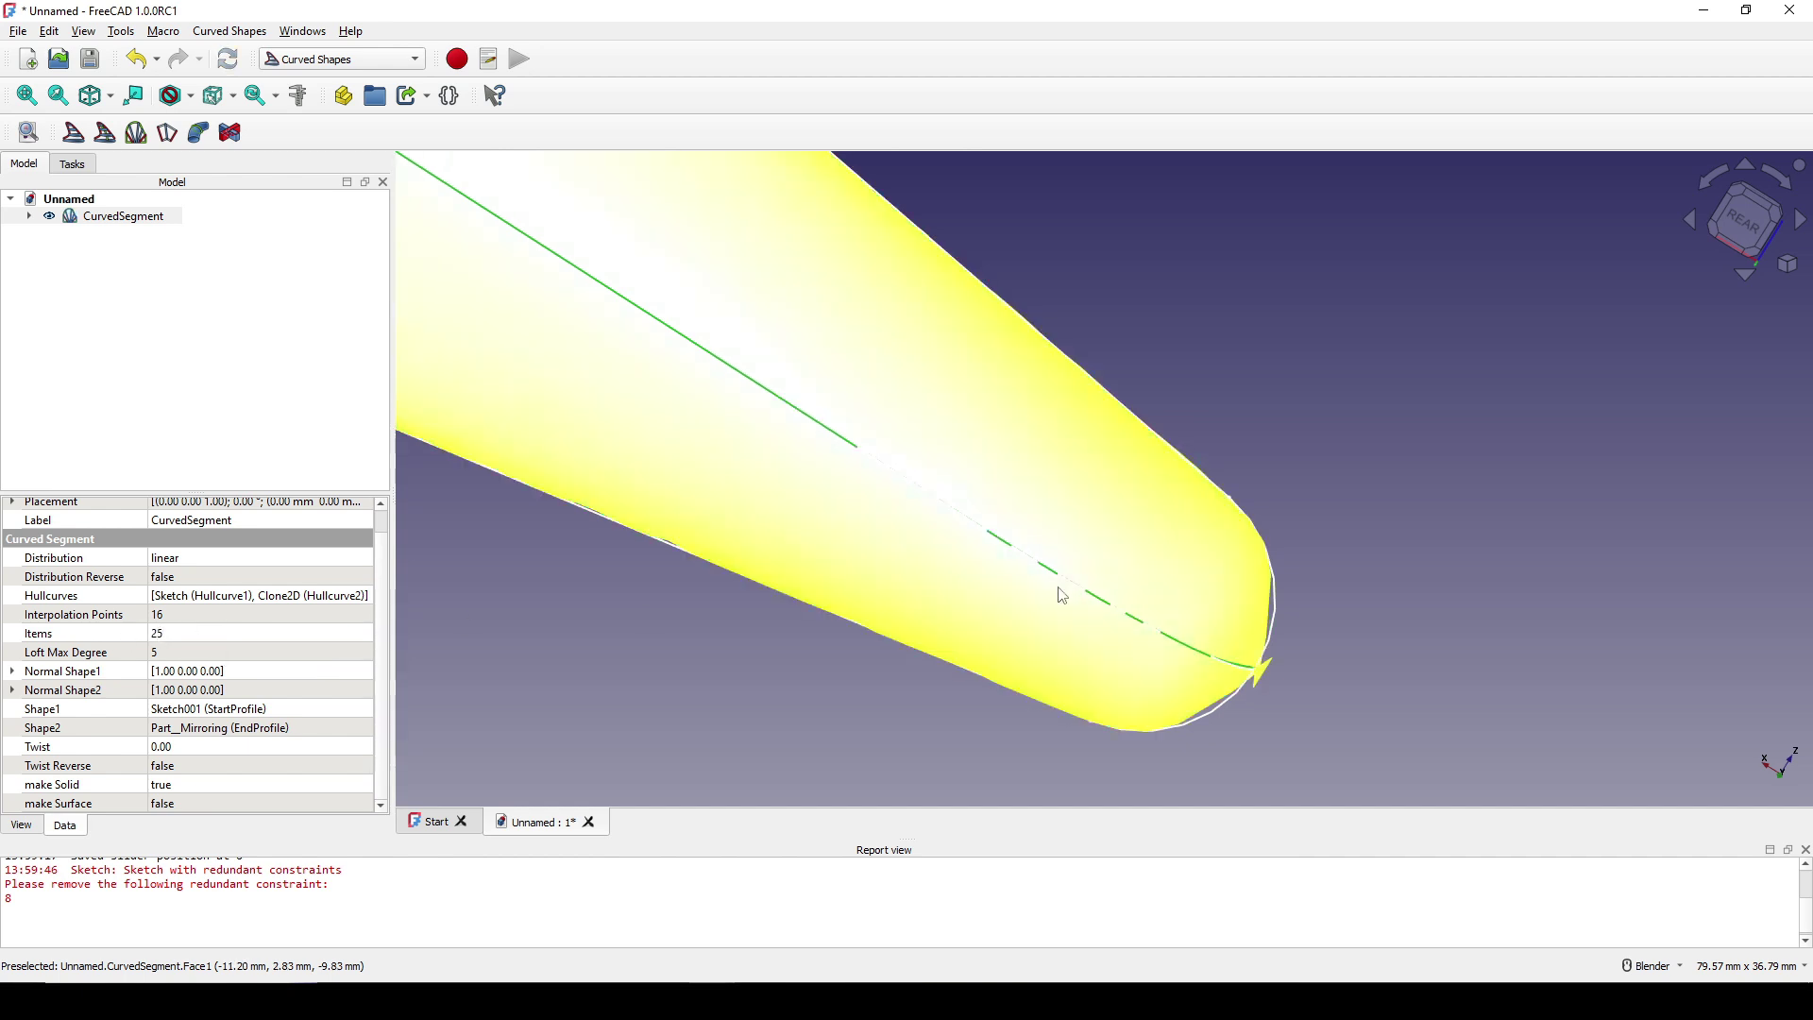
middle_click_drag(1380, 615, 798, 546)
left_click(177, 635)
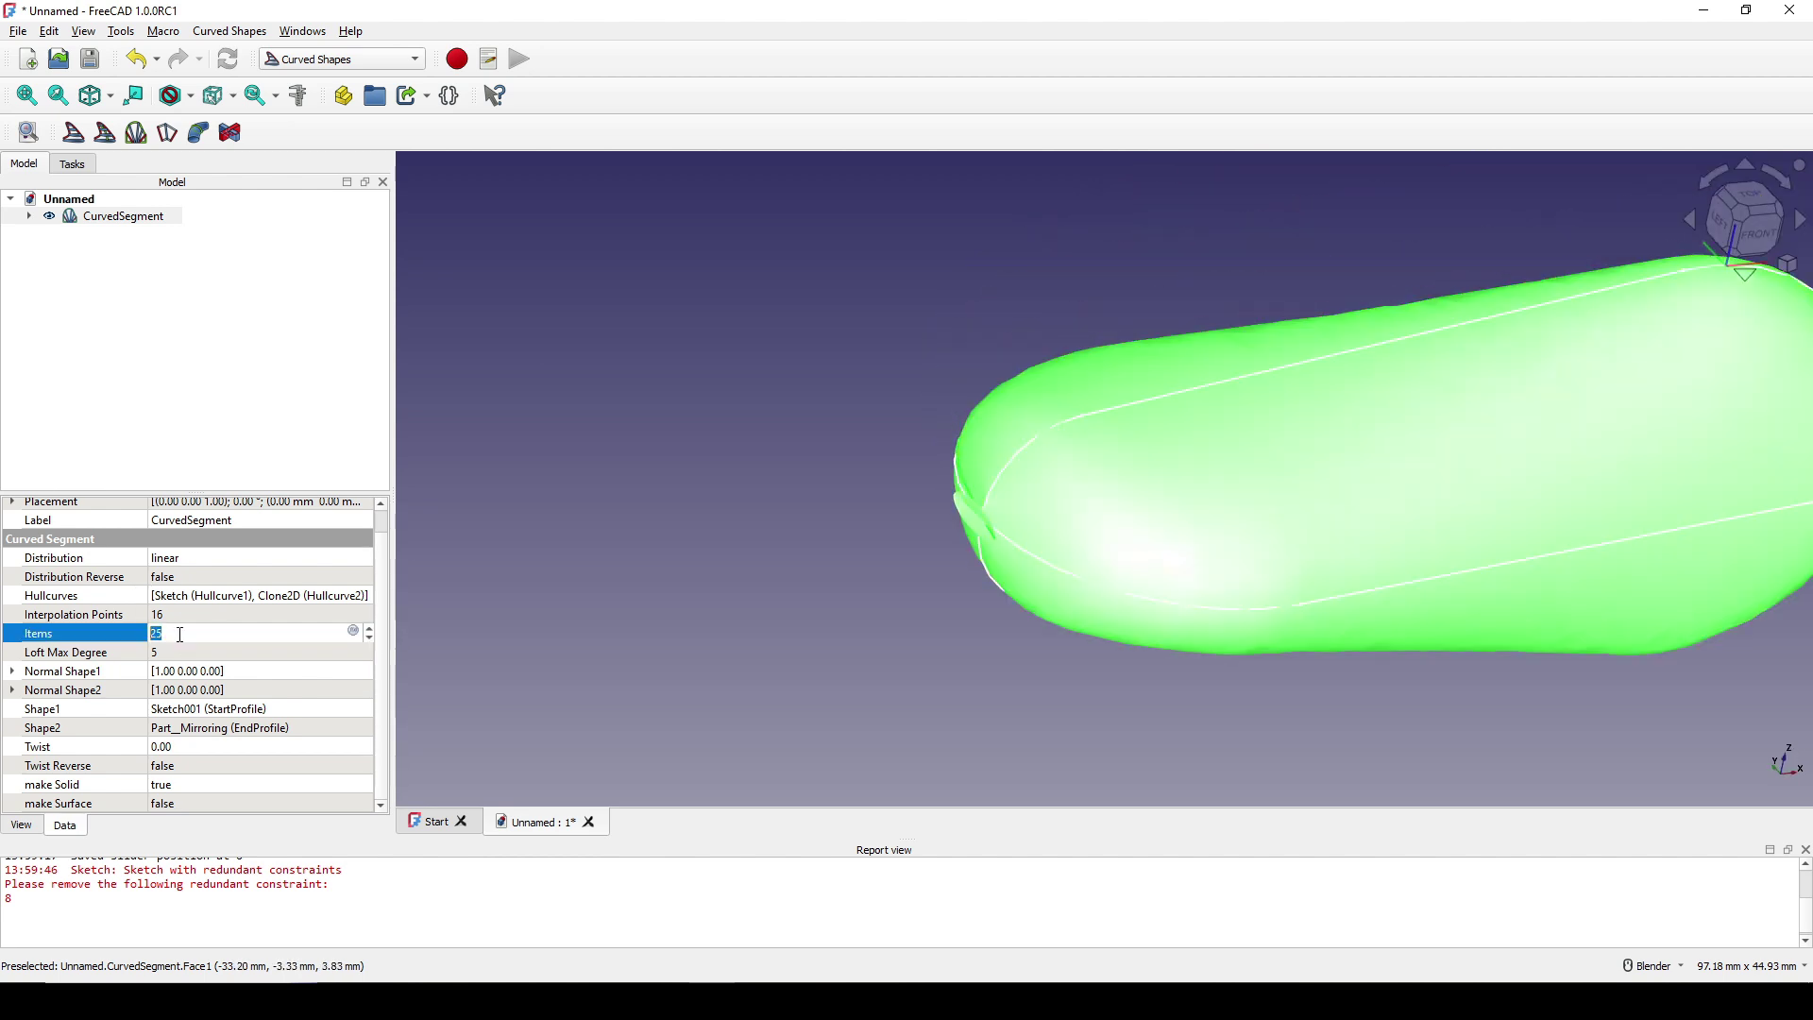
type("30")
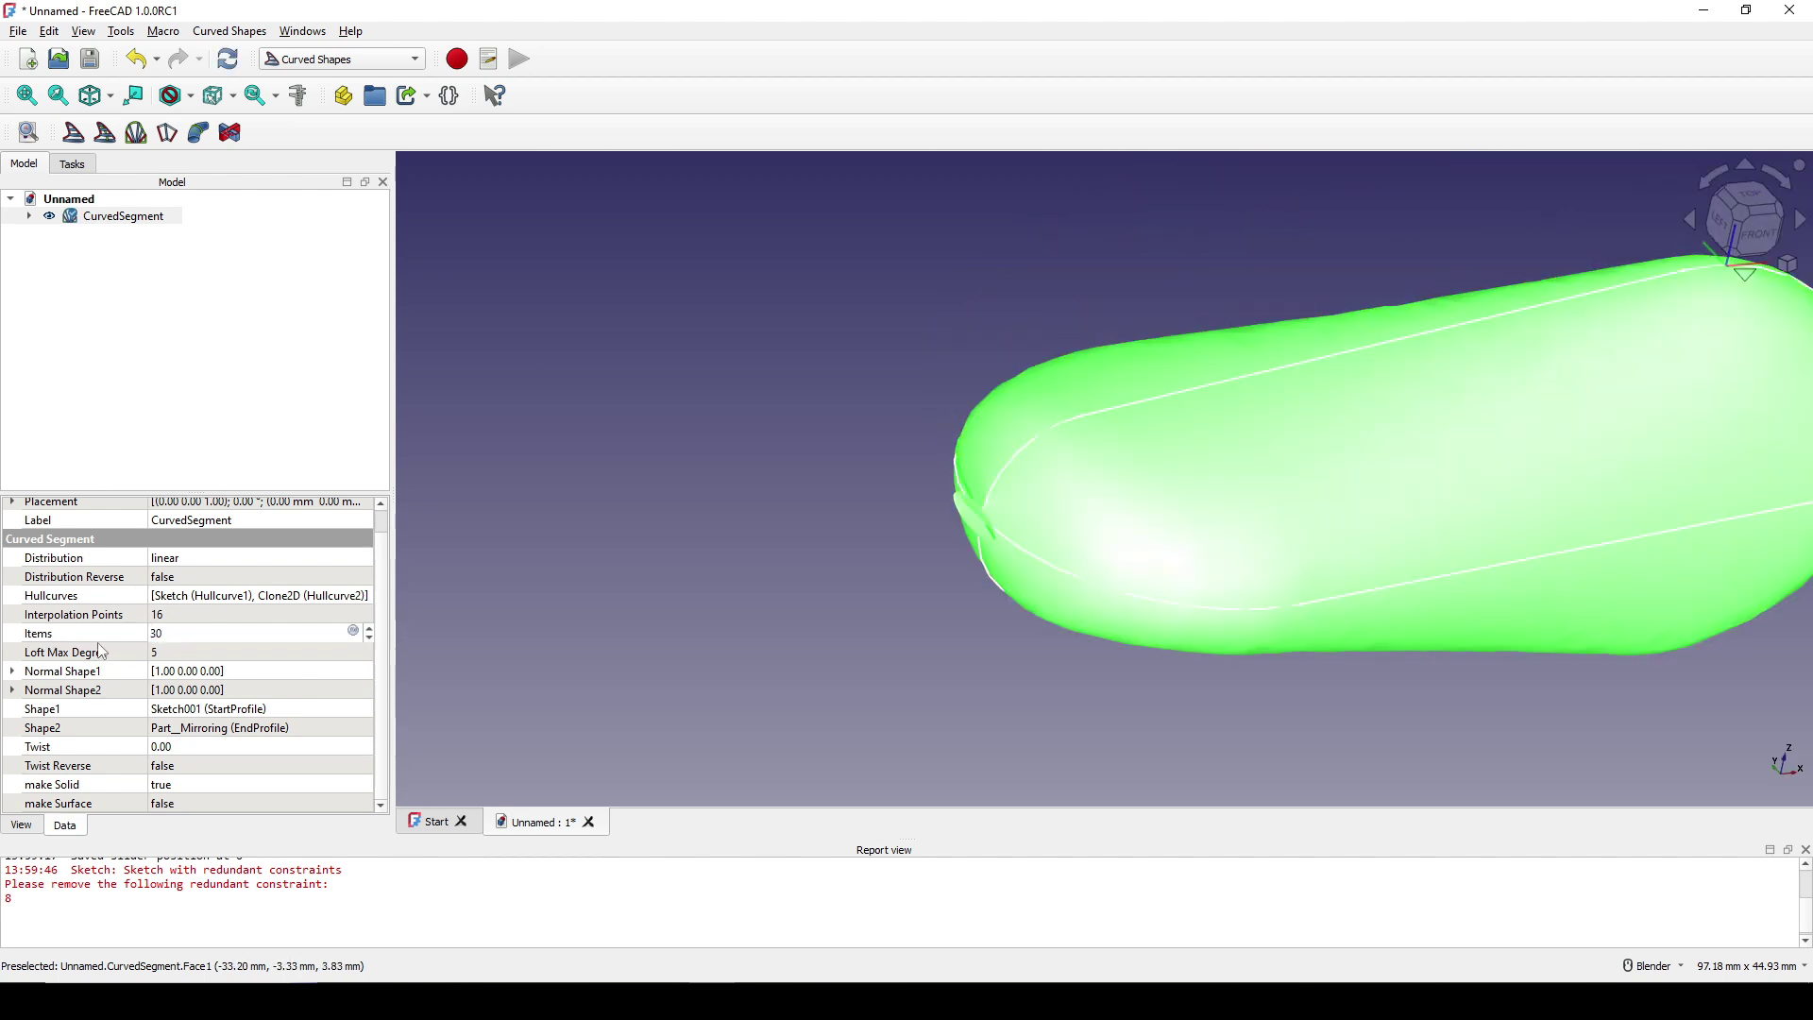
key("Return")
middle_click_drag(1067, 487, 1765, 700)
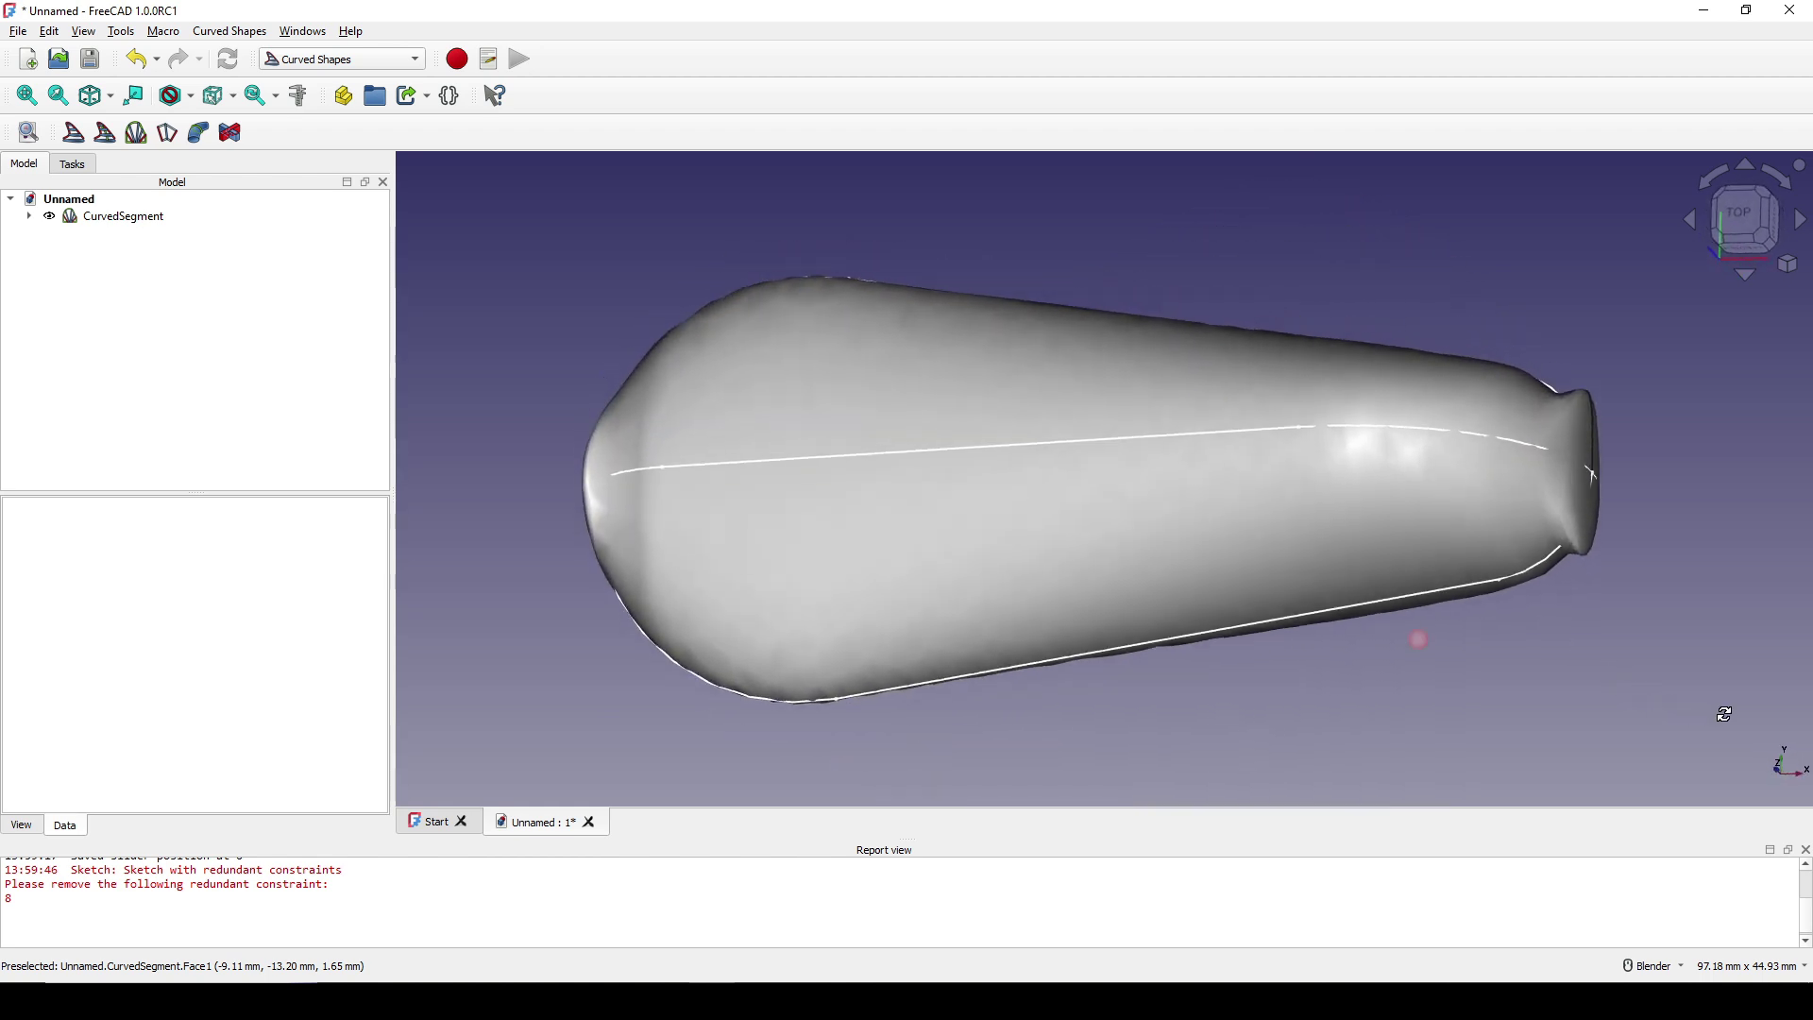
middle_click_drag(1256, 349, 584, 601)
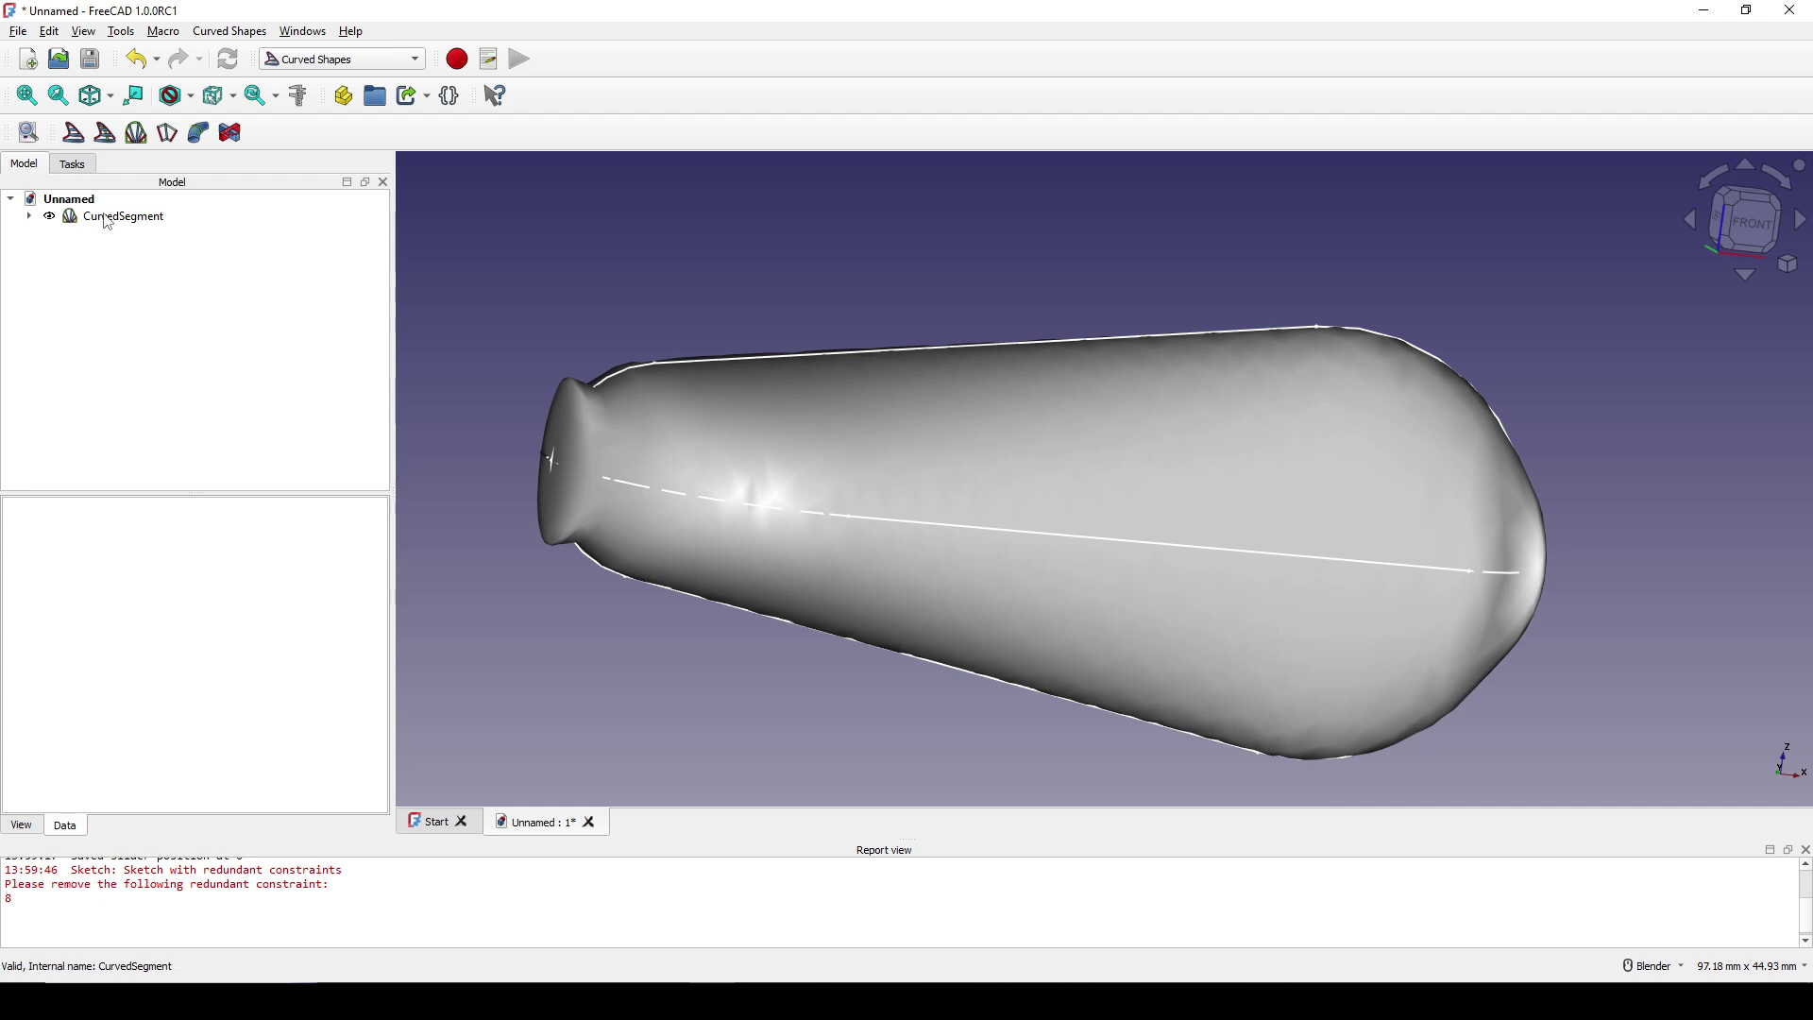
Step: Set Loft Max Degree to 3, then lower it to 2
left_click(107, 218)
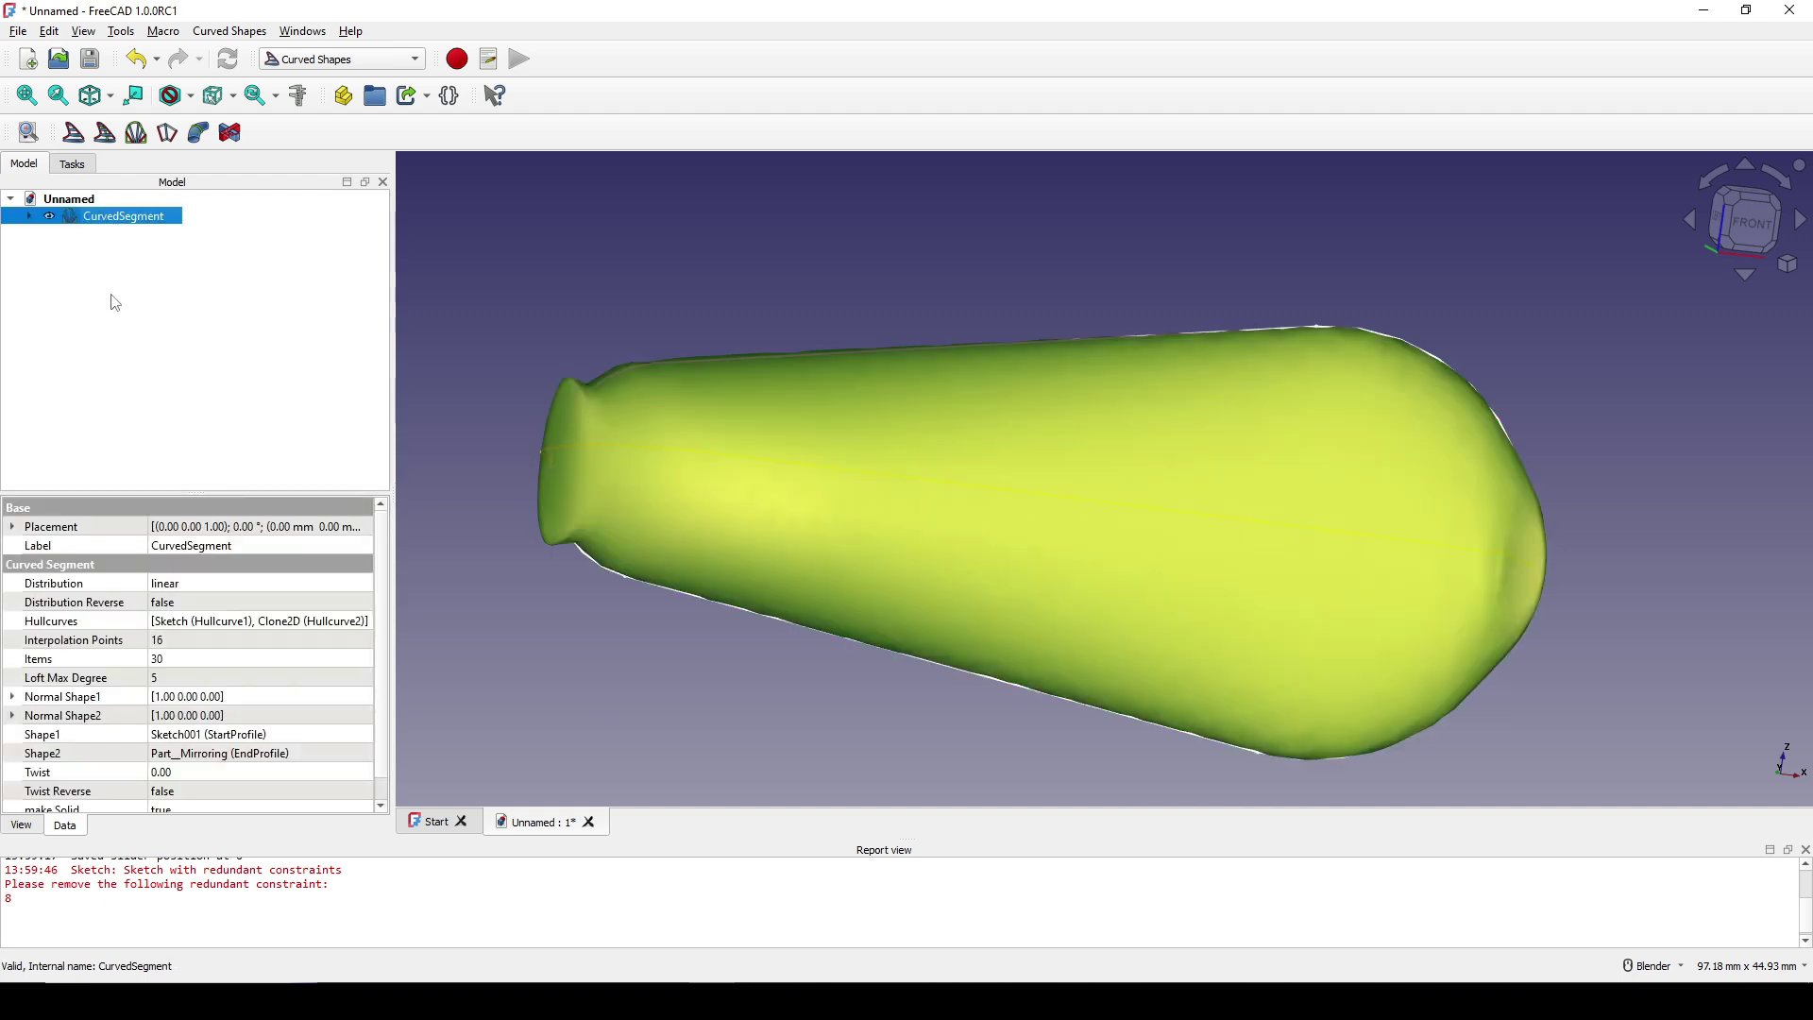
left_click(77, 661)
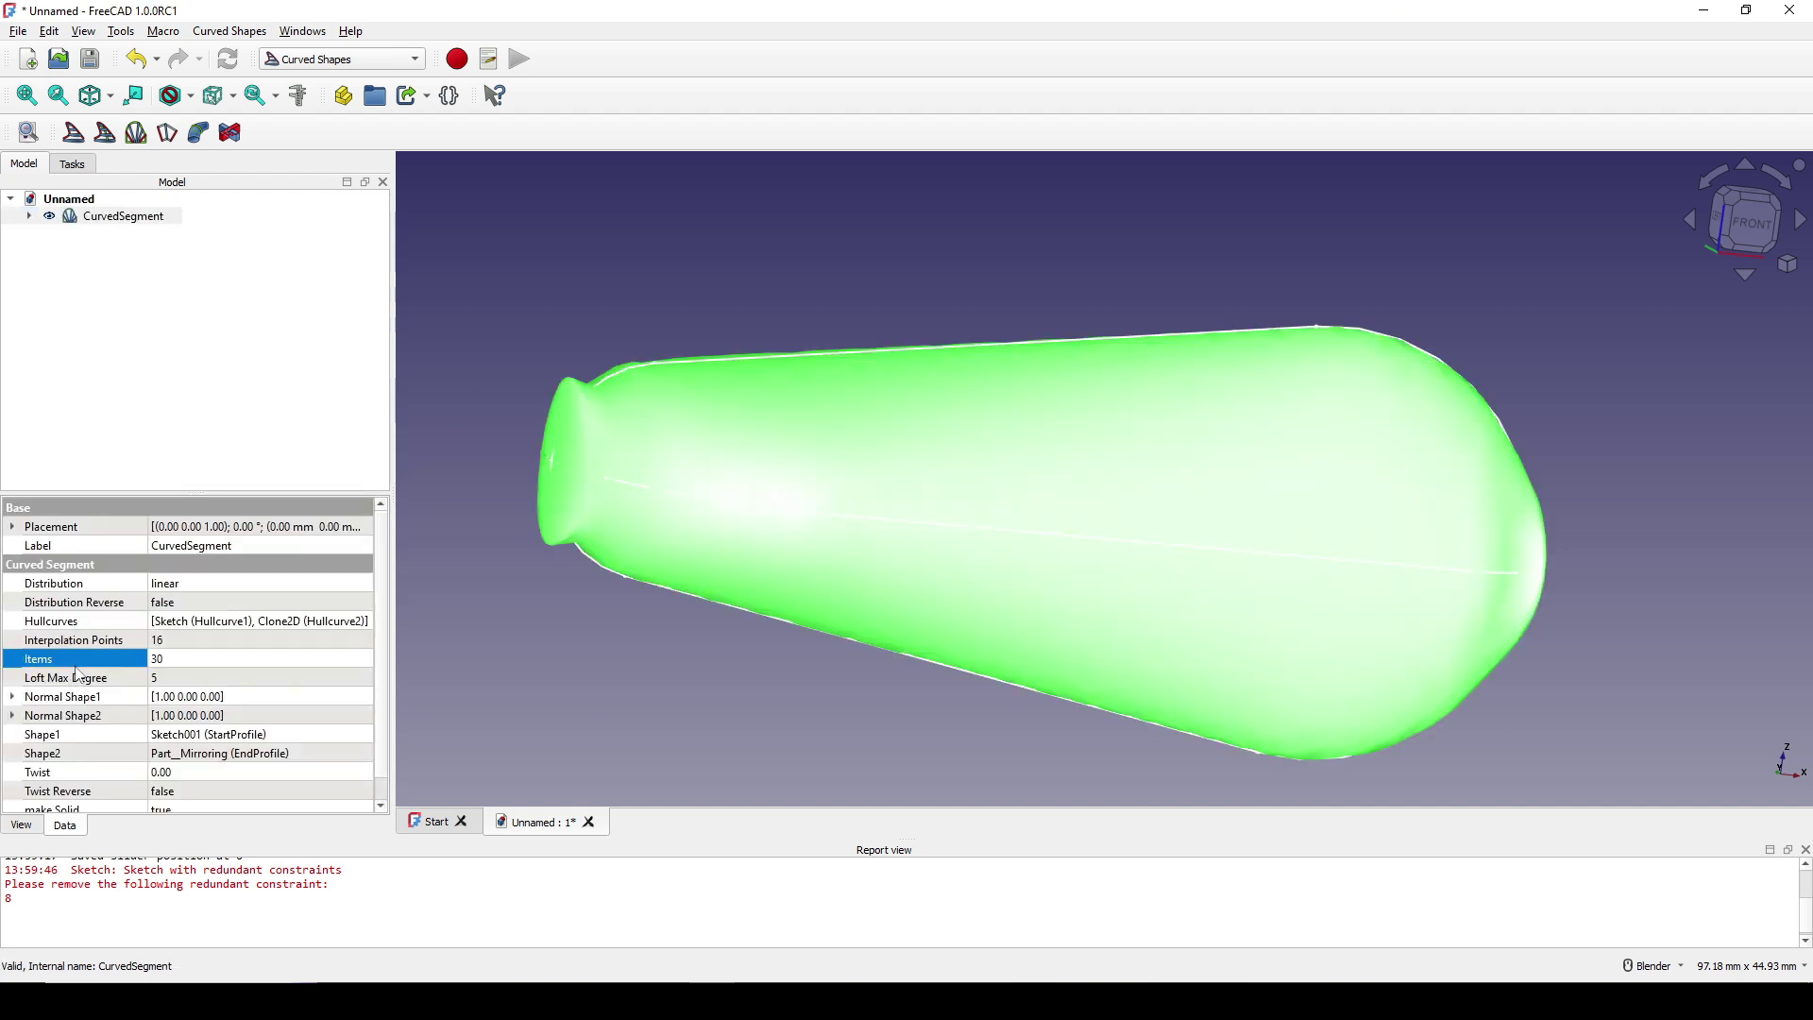
left_click(79, 679)
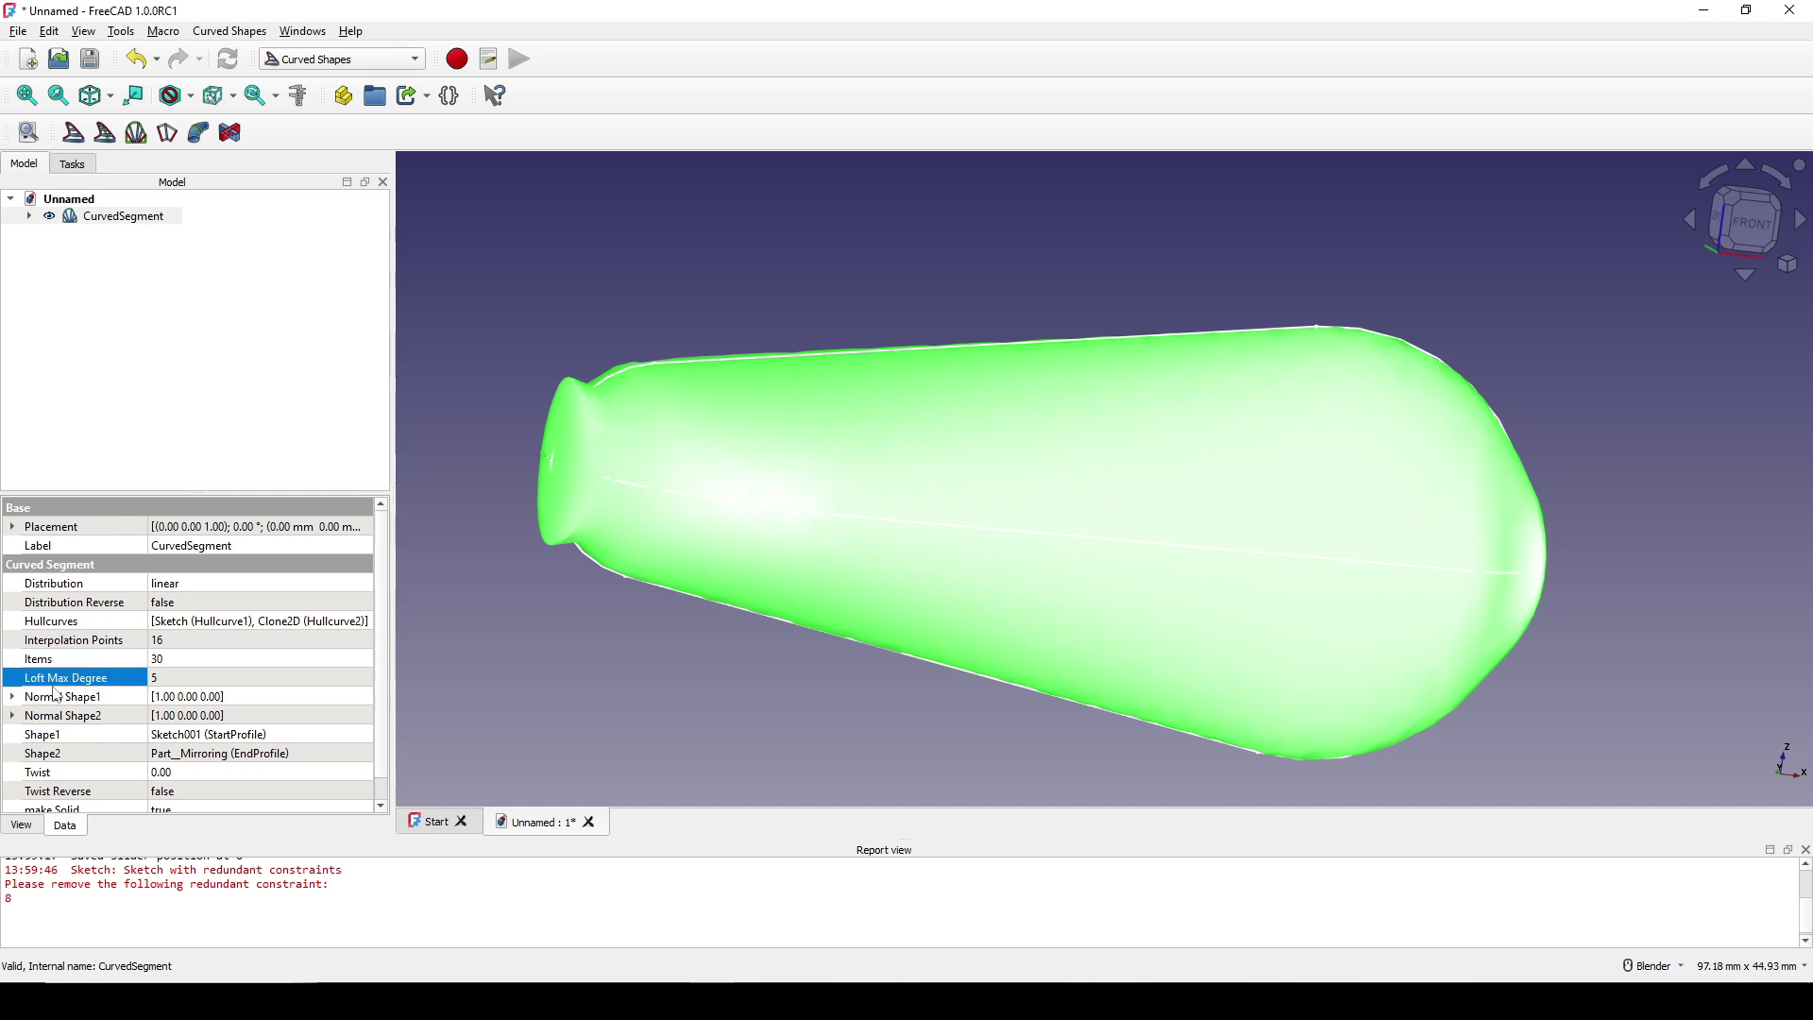
left_click(175, 681)
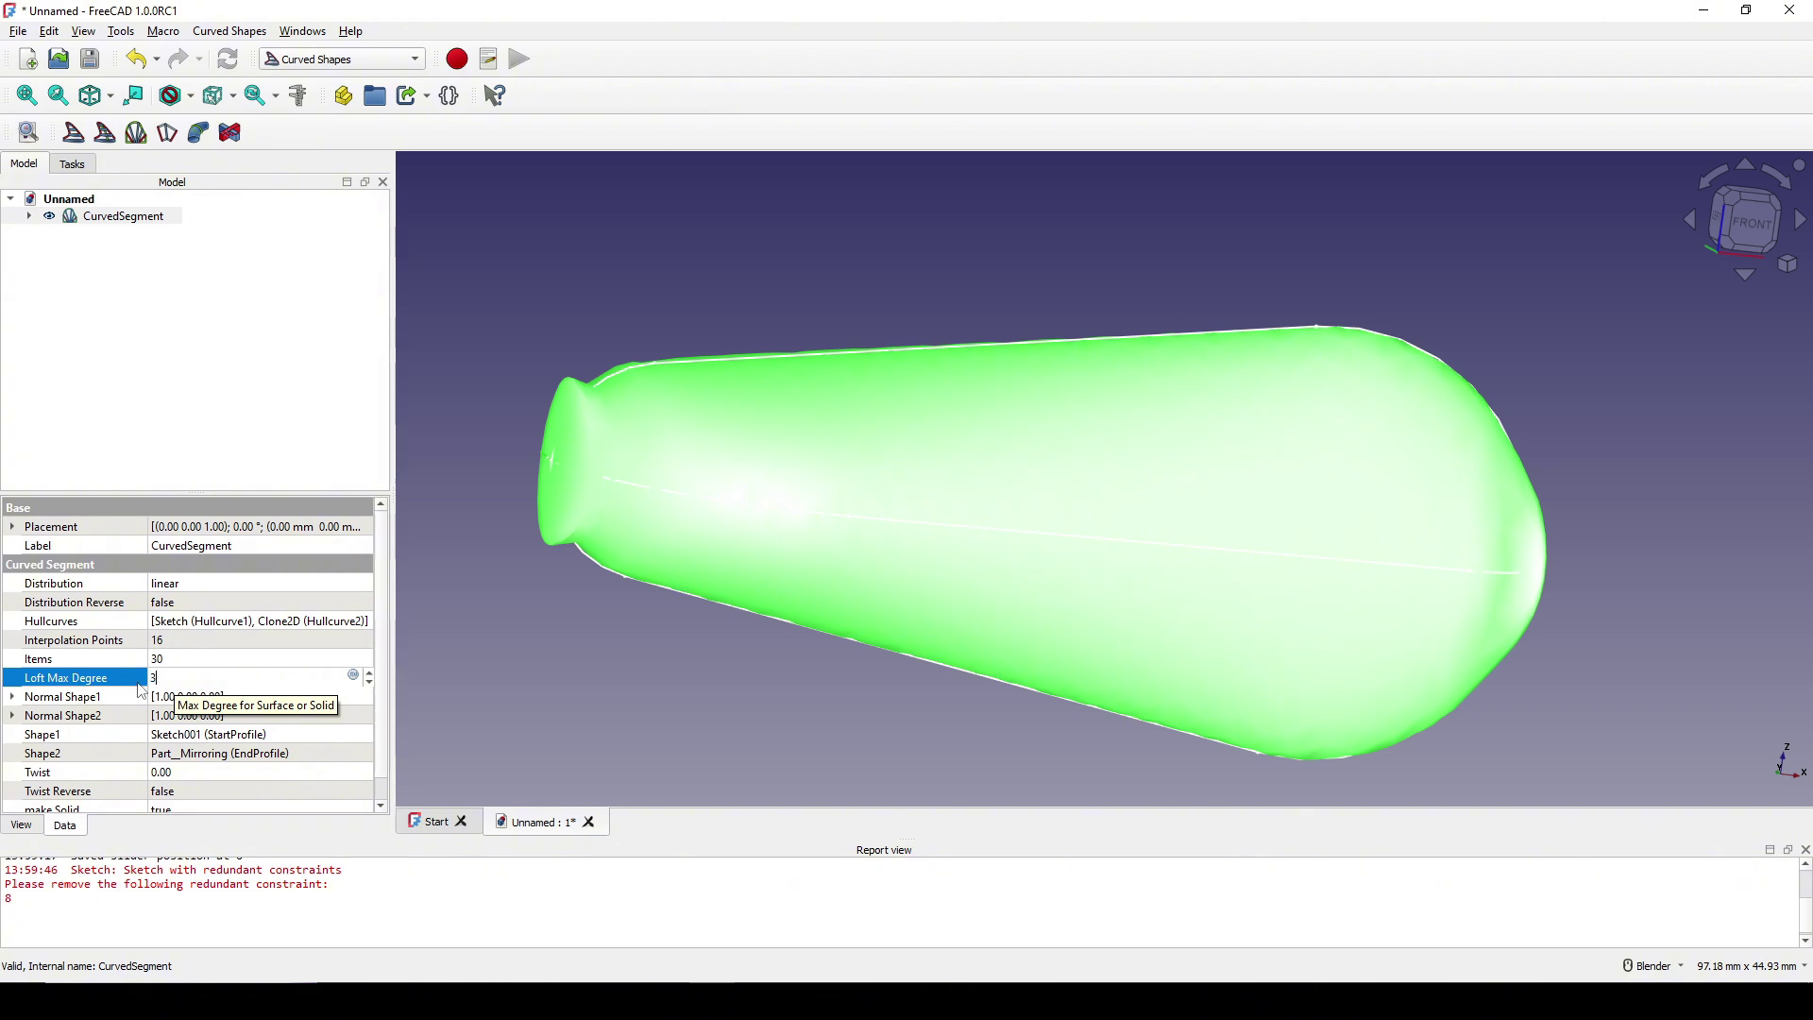
type("3")
key("Return")
left_click(187, 681)
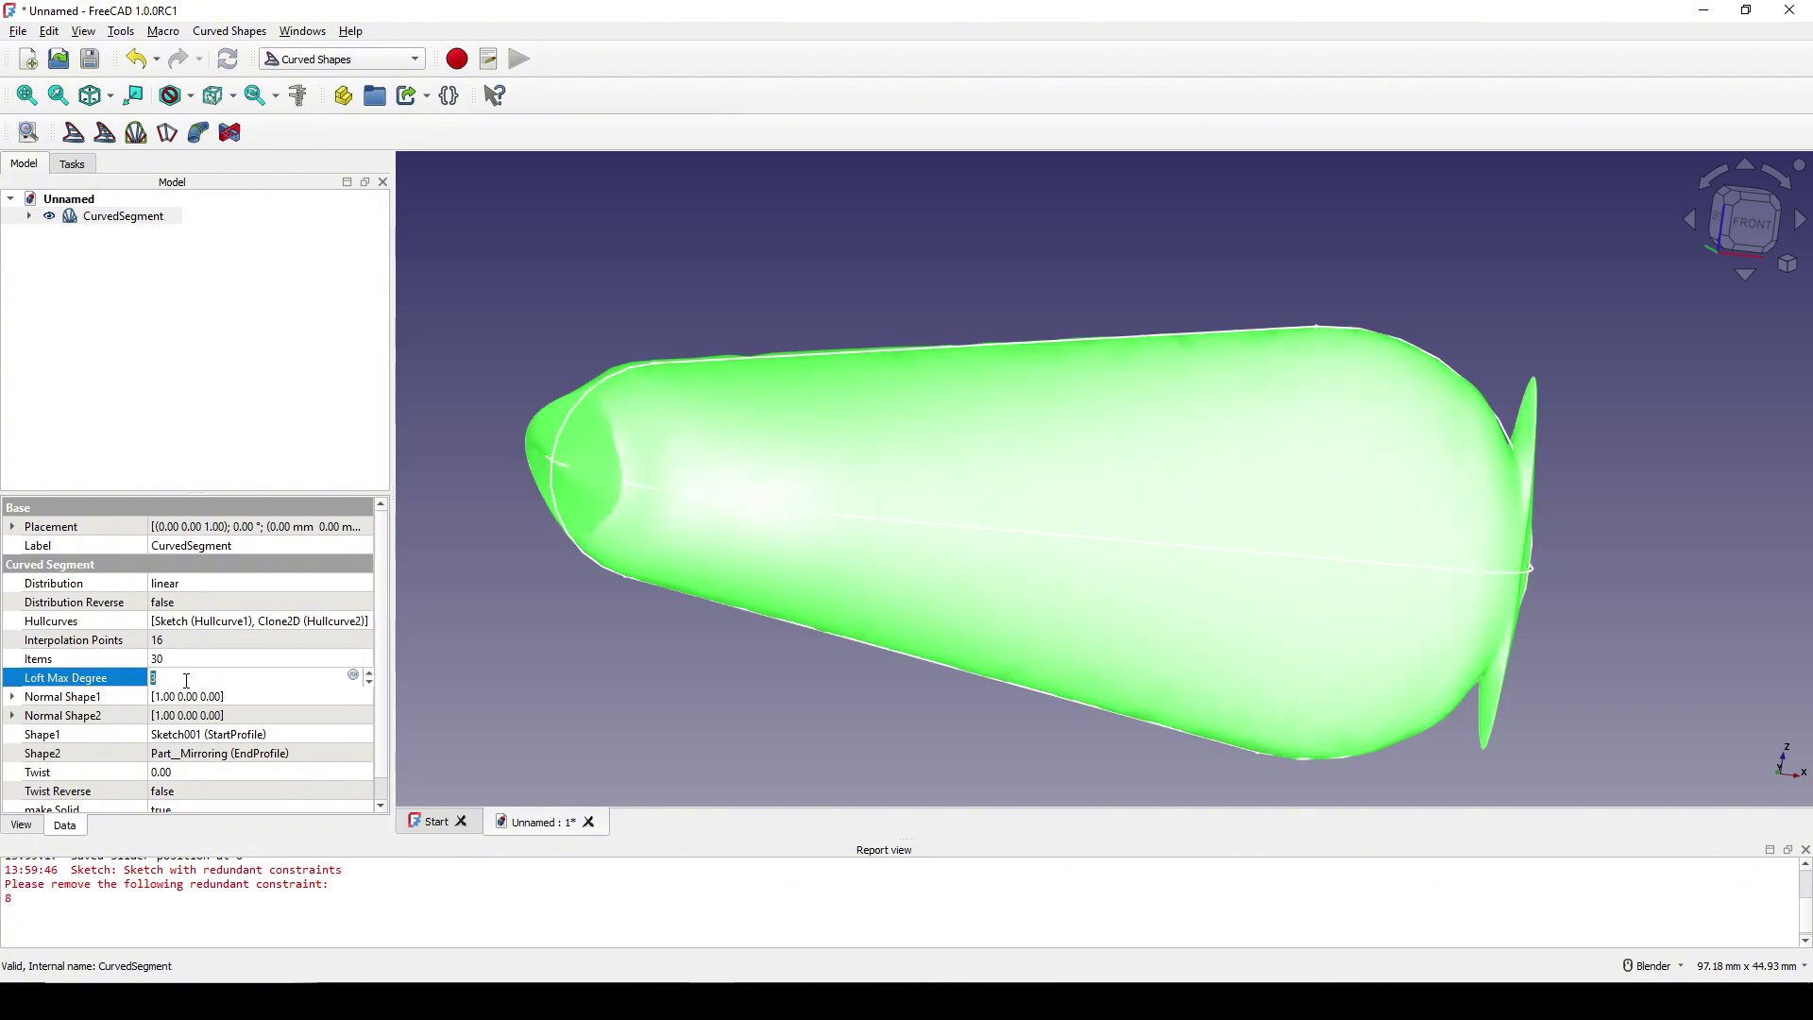
type("2")
key("Return")
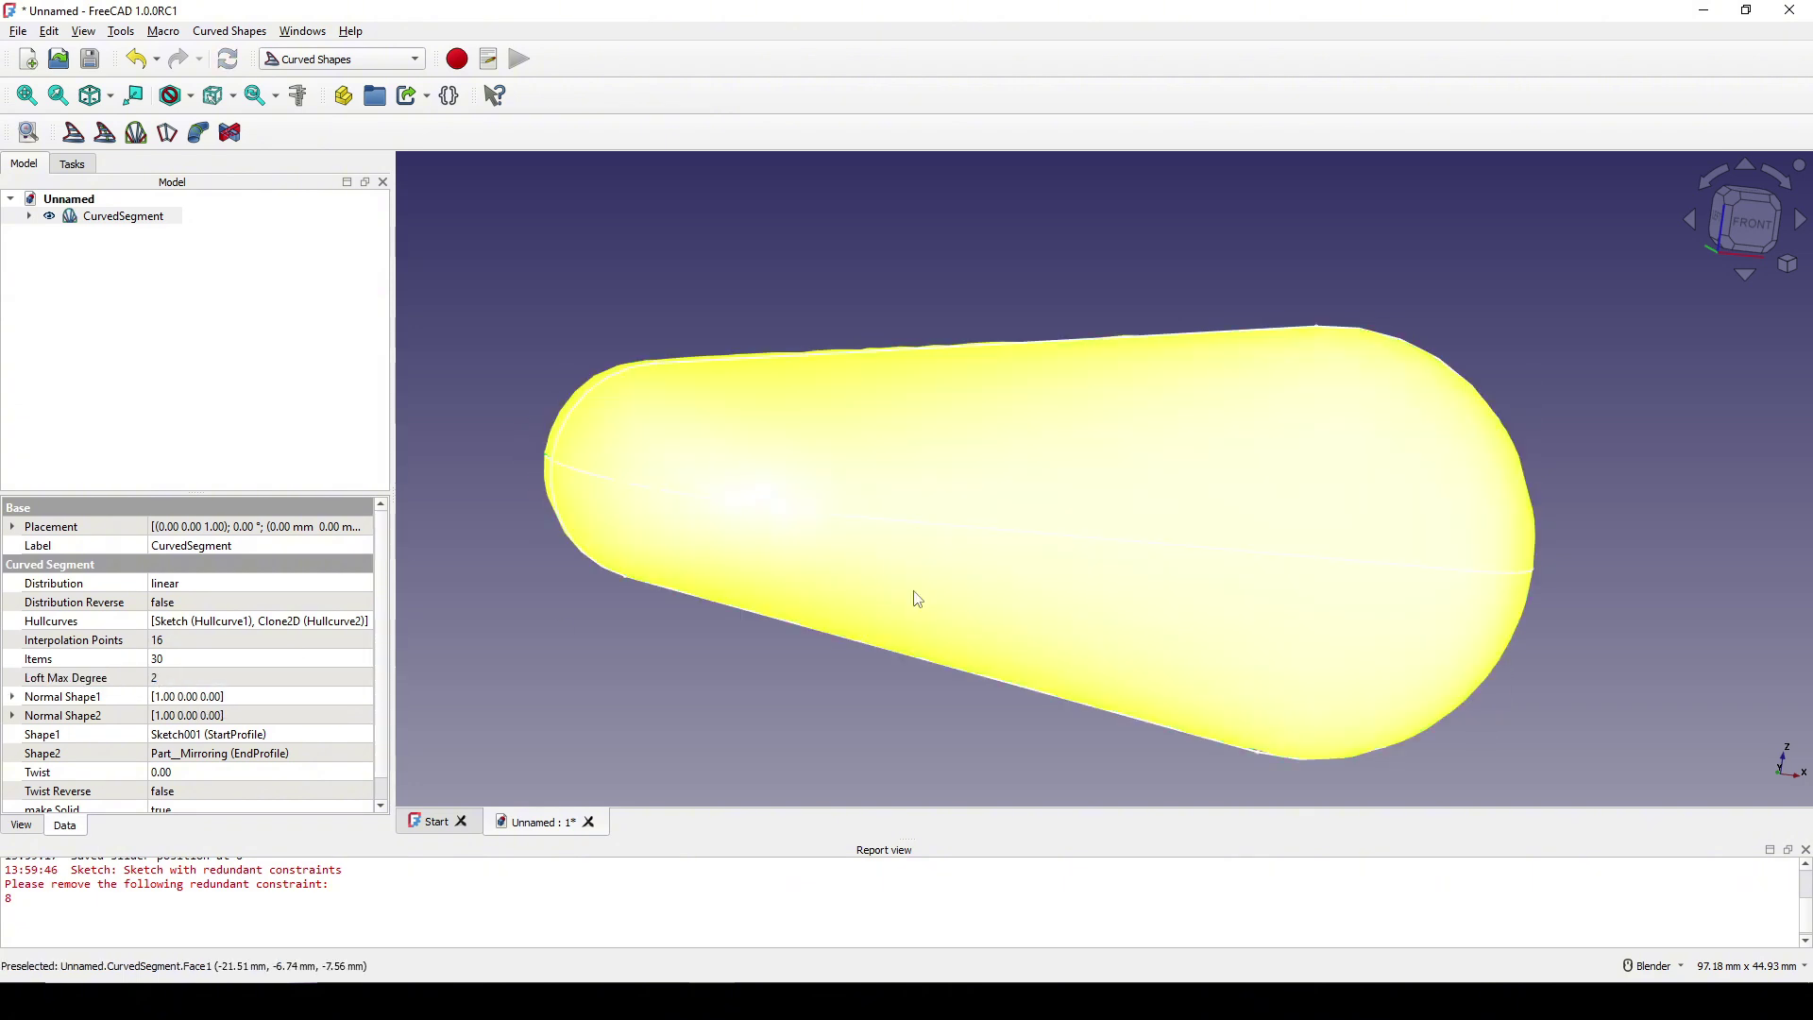
Step: Box-select all objects around the model and hide them
middle_click_drag(910, 599, 1519, 512)
scroll(1500, 533, "up", 5)
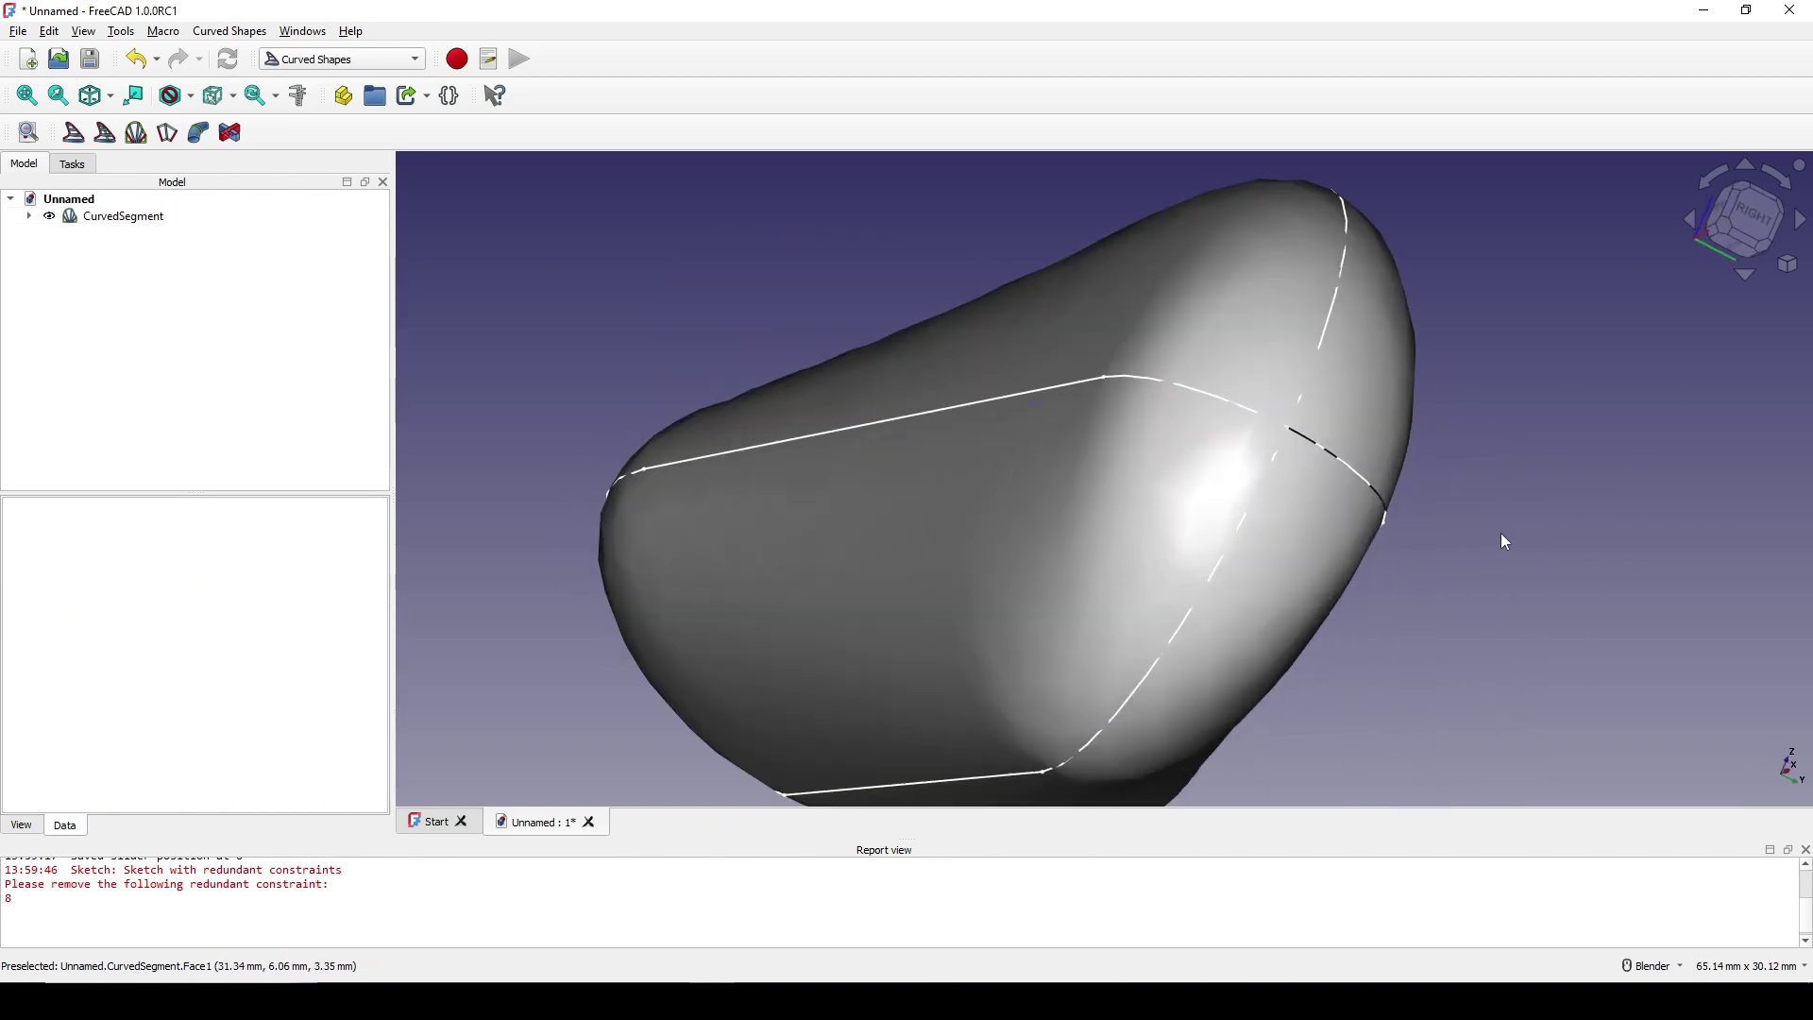
scroll(1473, 537, "down", 5)
middle_click_drag(1464, 535, 981, 452)
scroll(1003, 469, "down", 4)
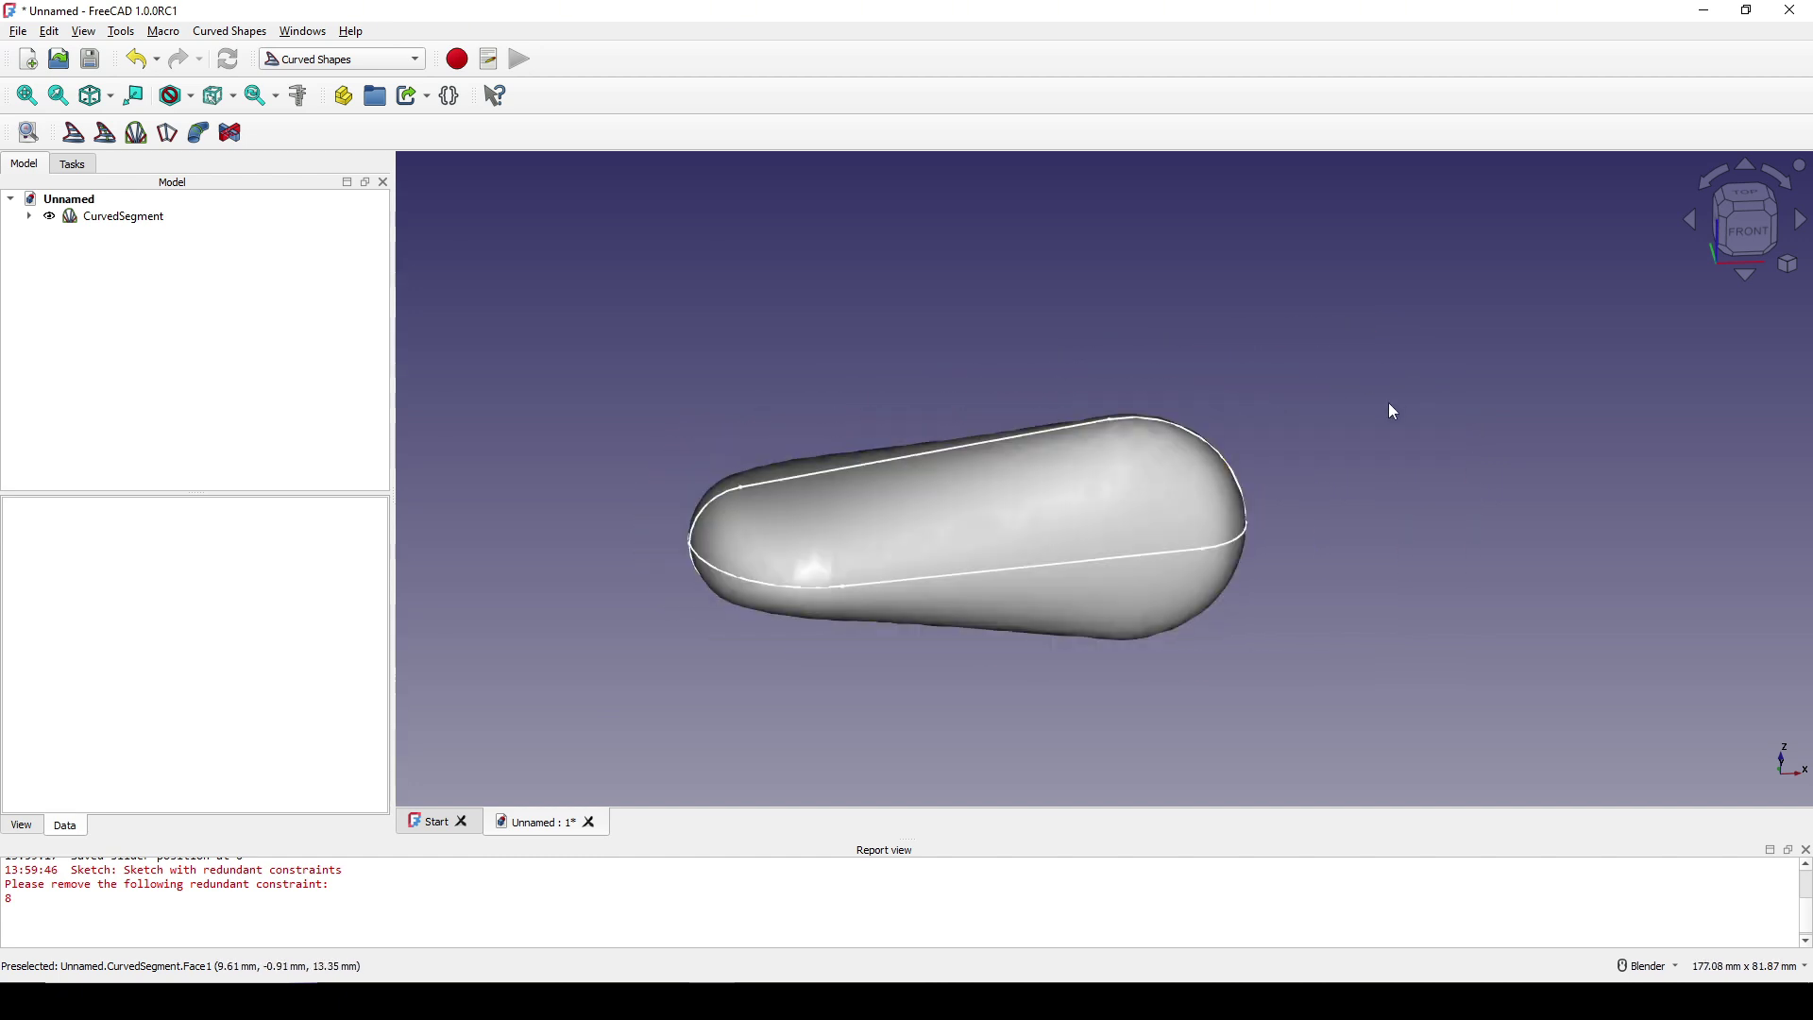
key("shift+b")
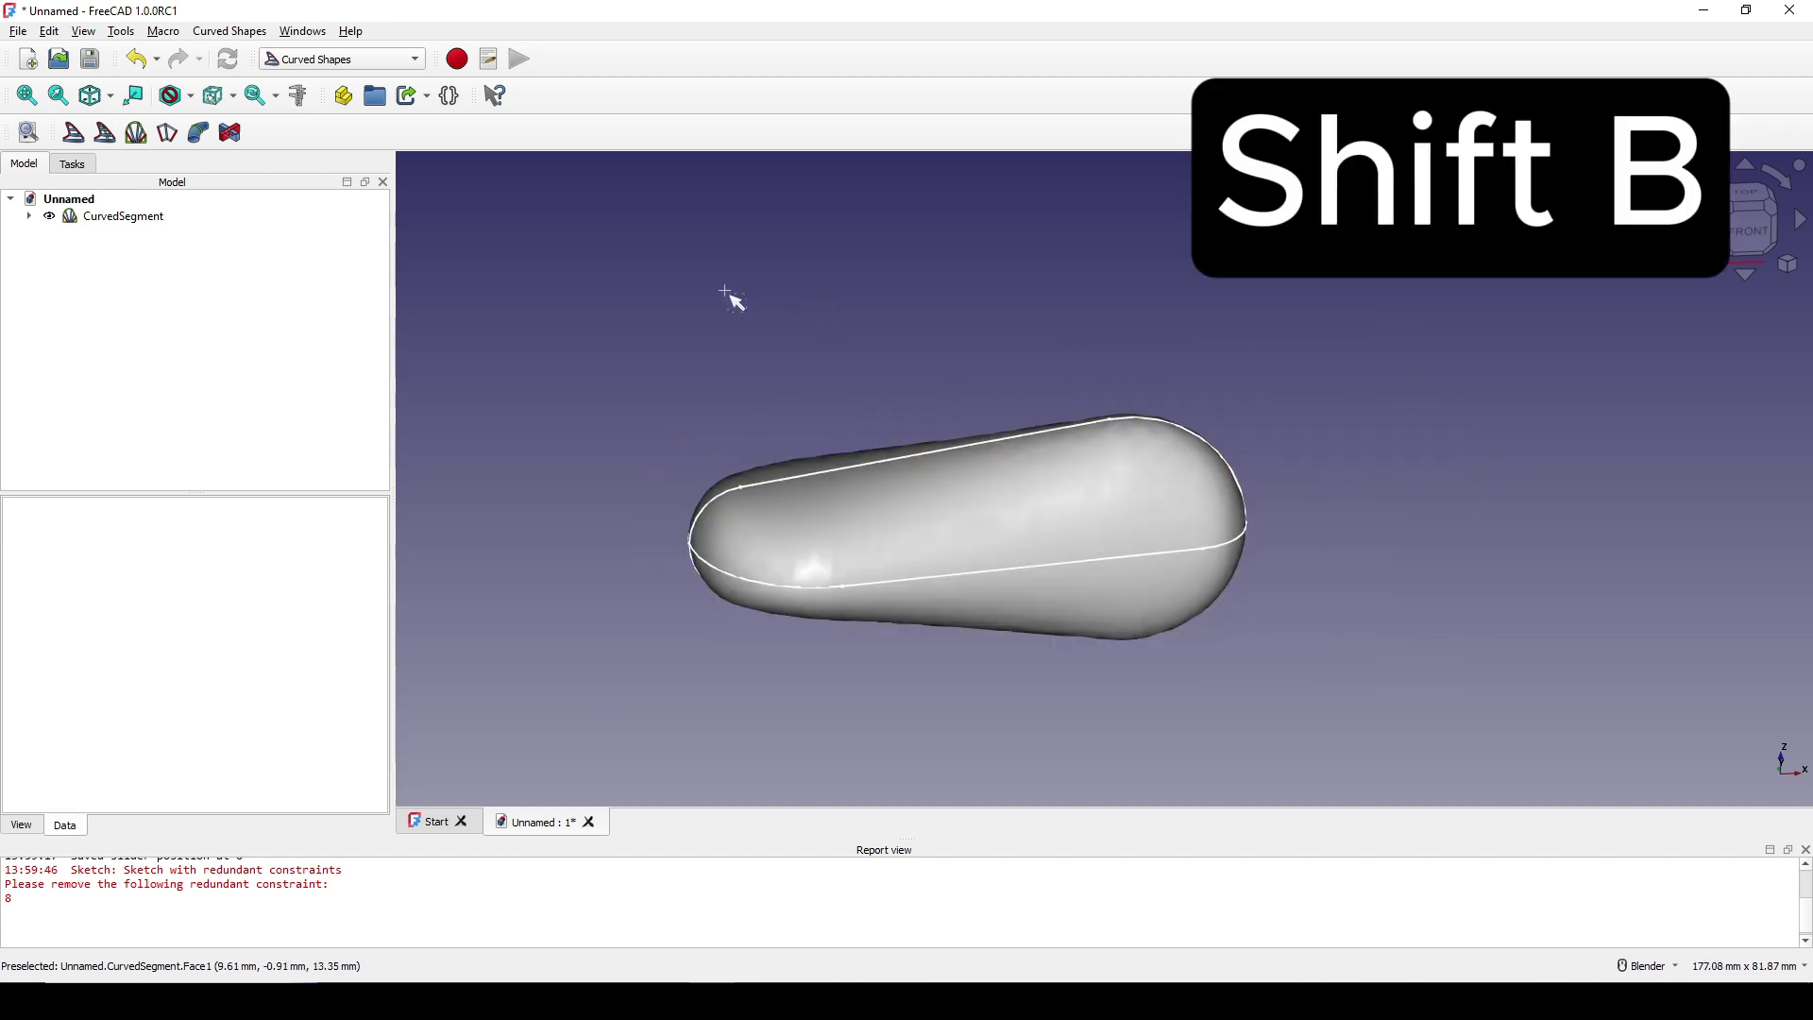
left_click_drag(529, 276, 1506, 753)
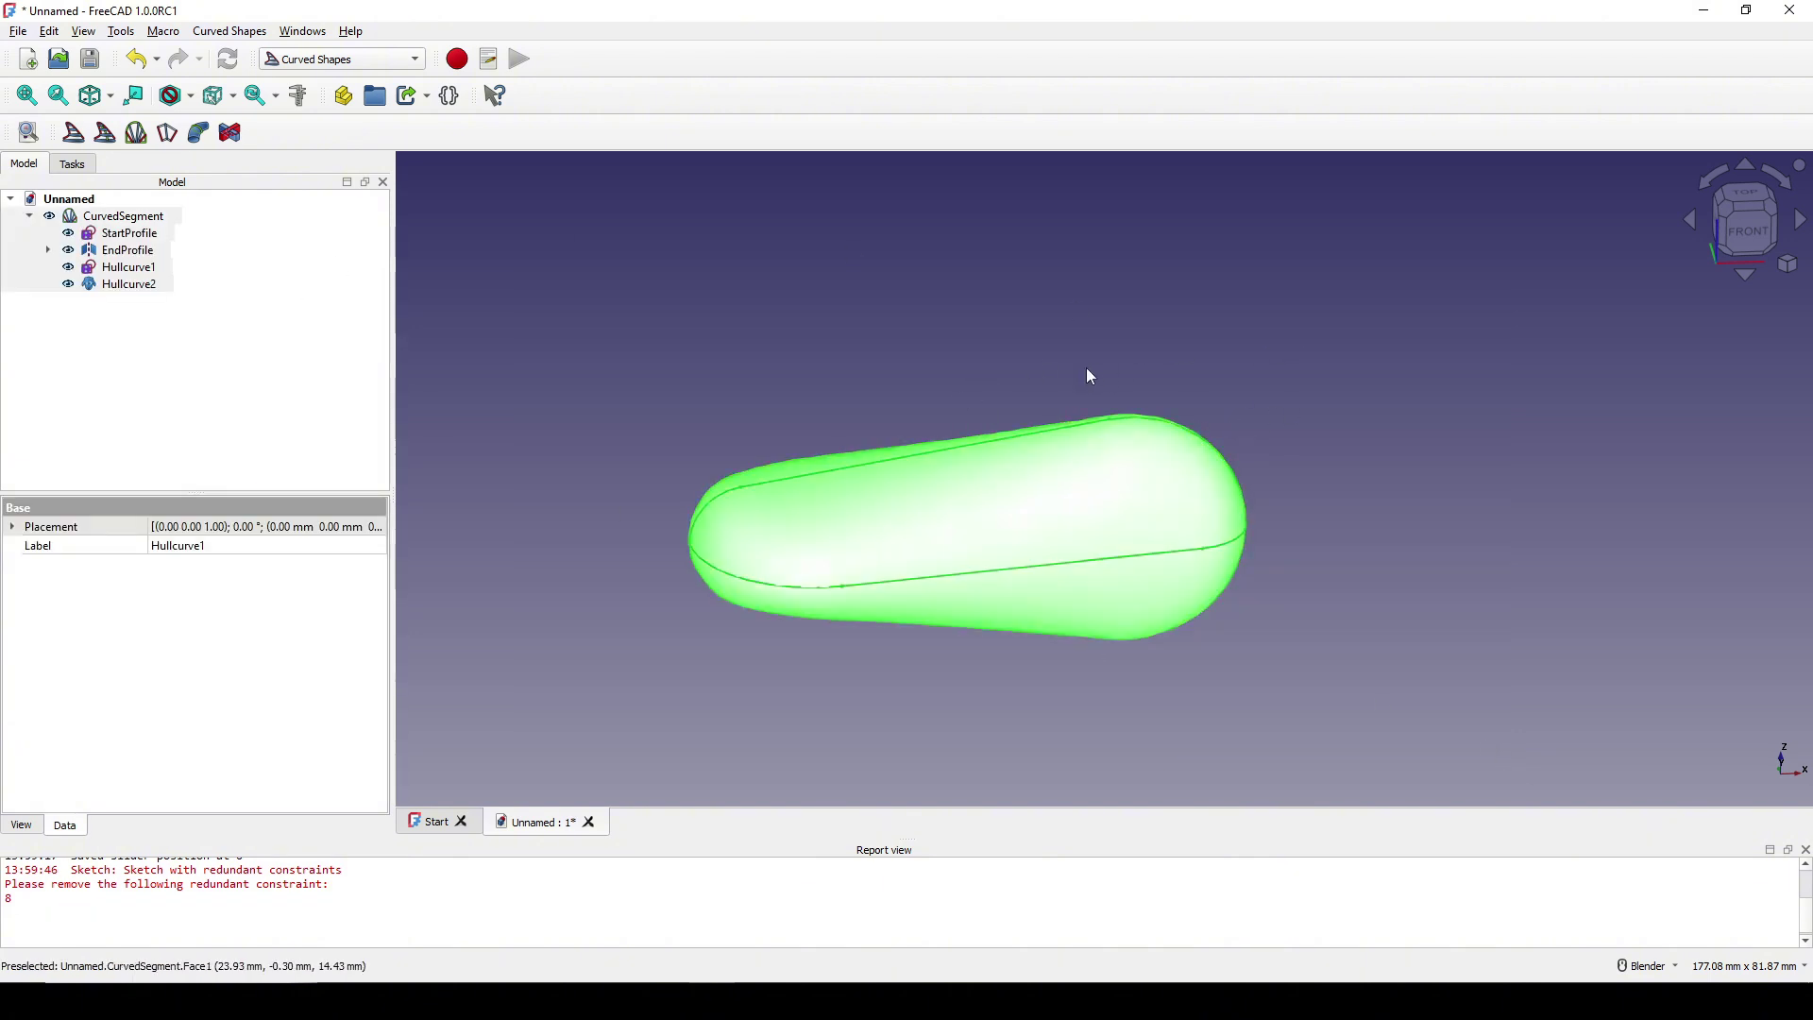
key("space")
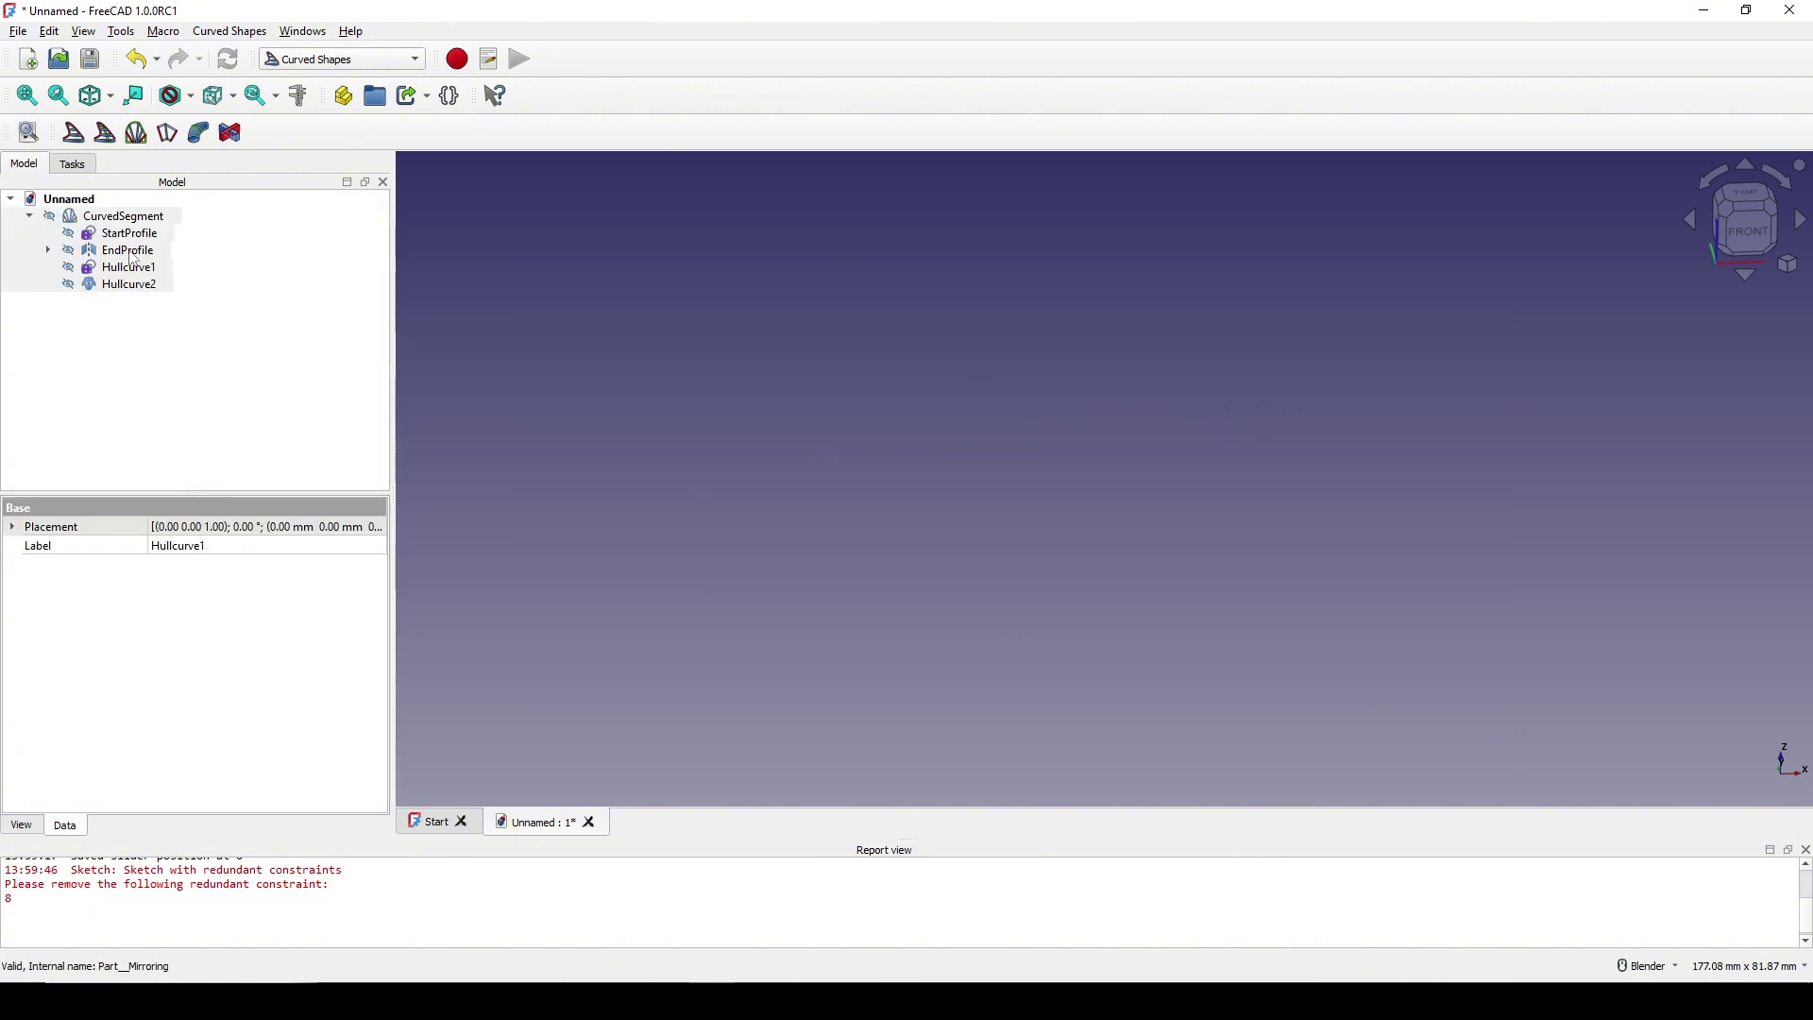
Step: Make only the CurvedSegment visible again
left_click(114, 218)
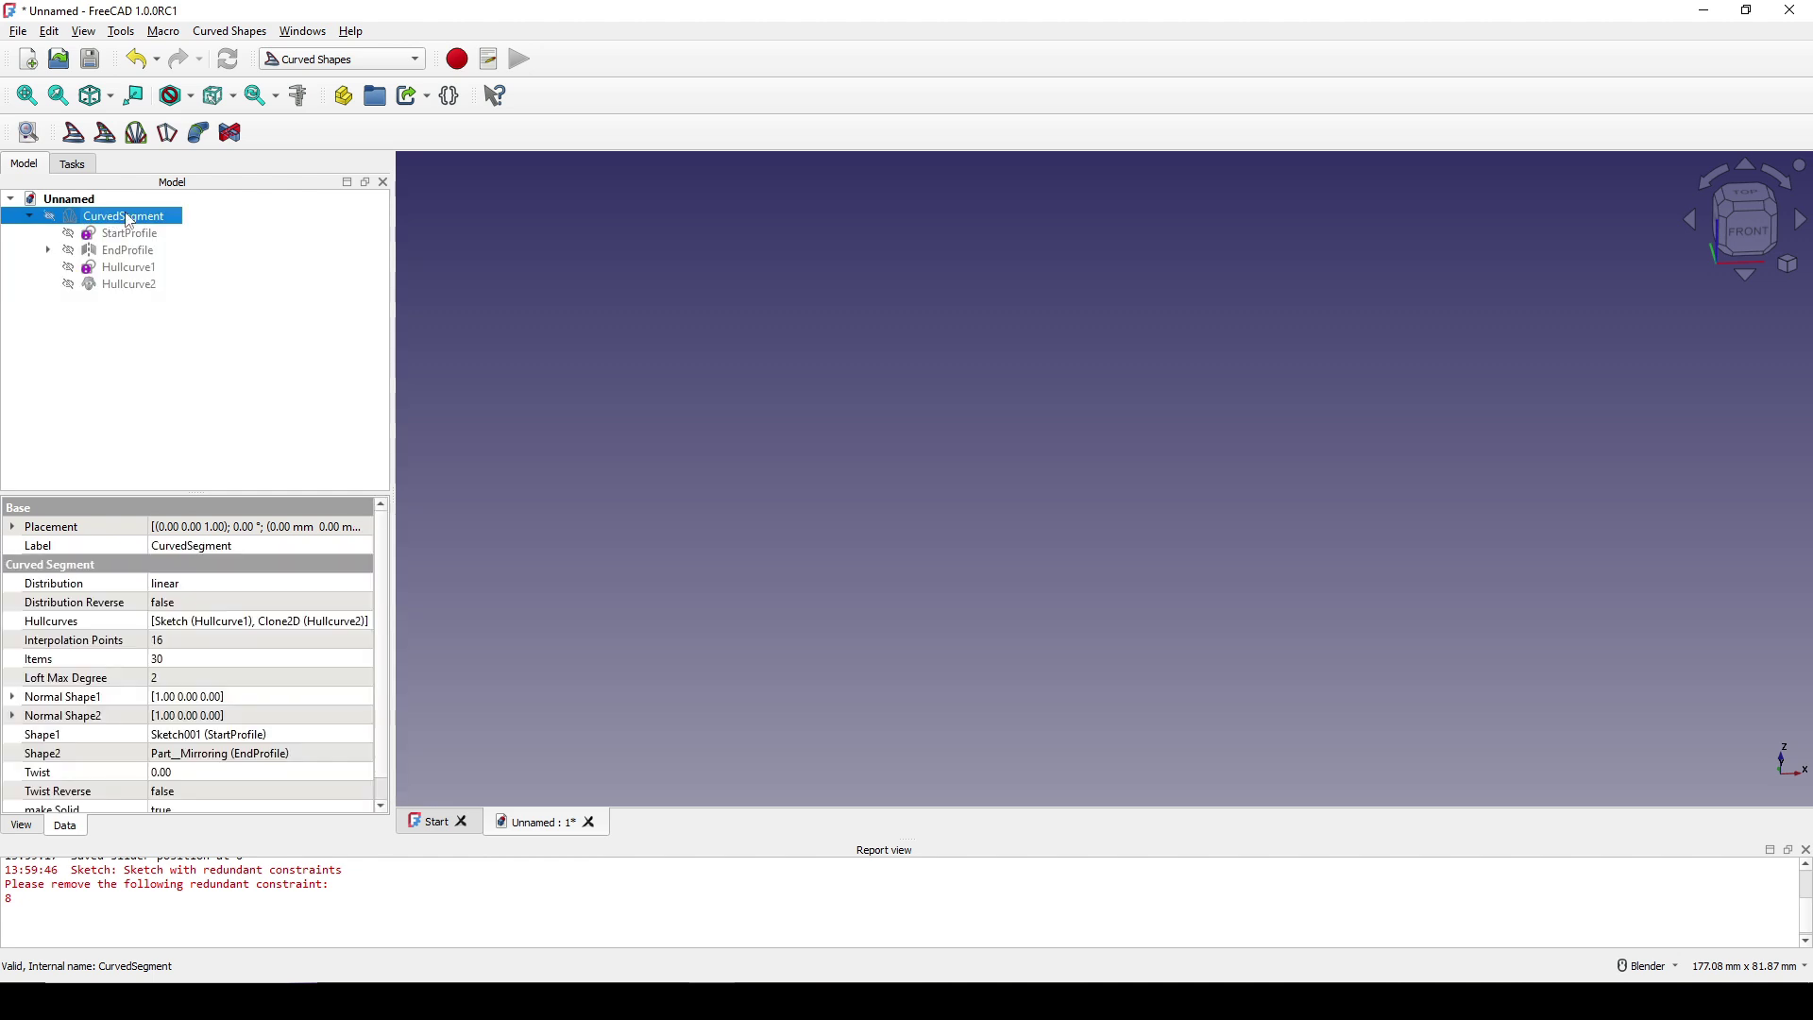
key("space")
left_click(1262, 399)
middle_click_drag(1235, 344, 1109, 466)
middle_click_drag(1089, 386, 1050, 412)
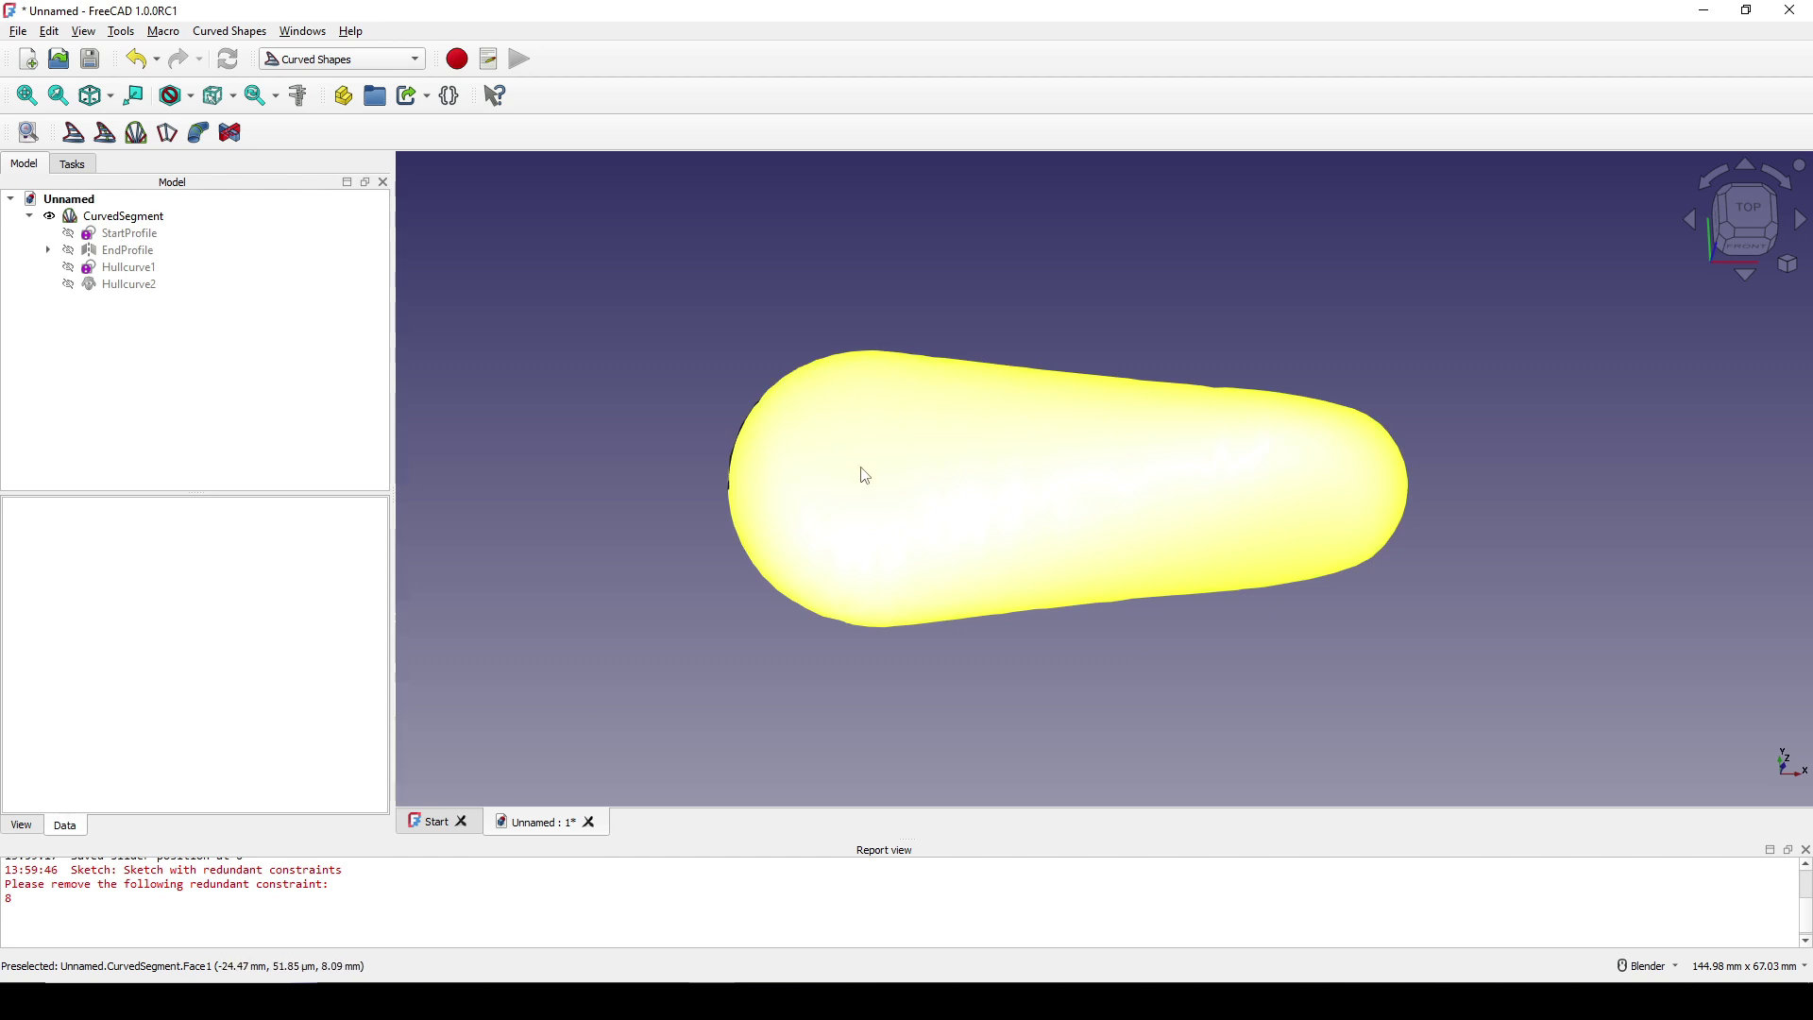
Step: Switch to the Part workbench
left_click(341, 59)
left_click(312, 198)
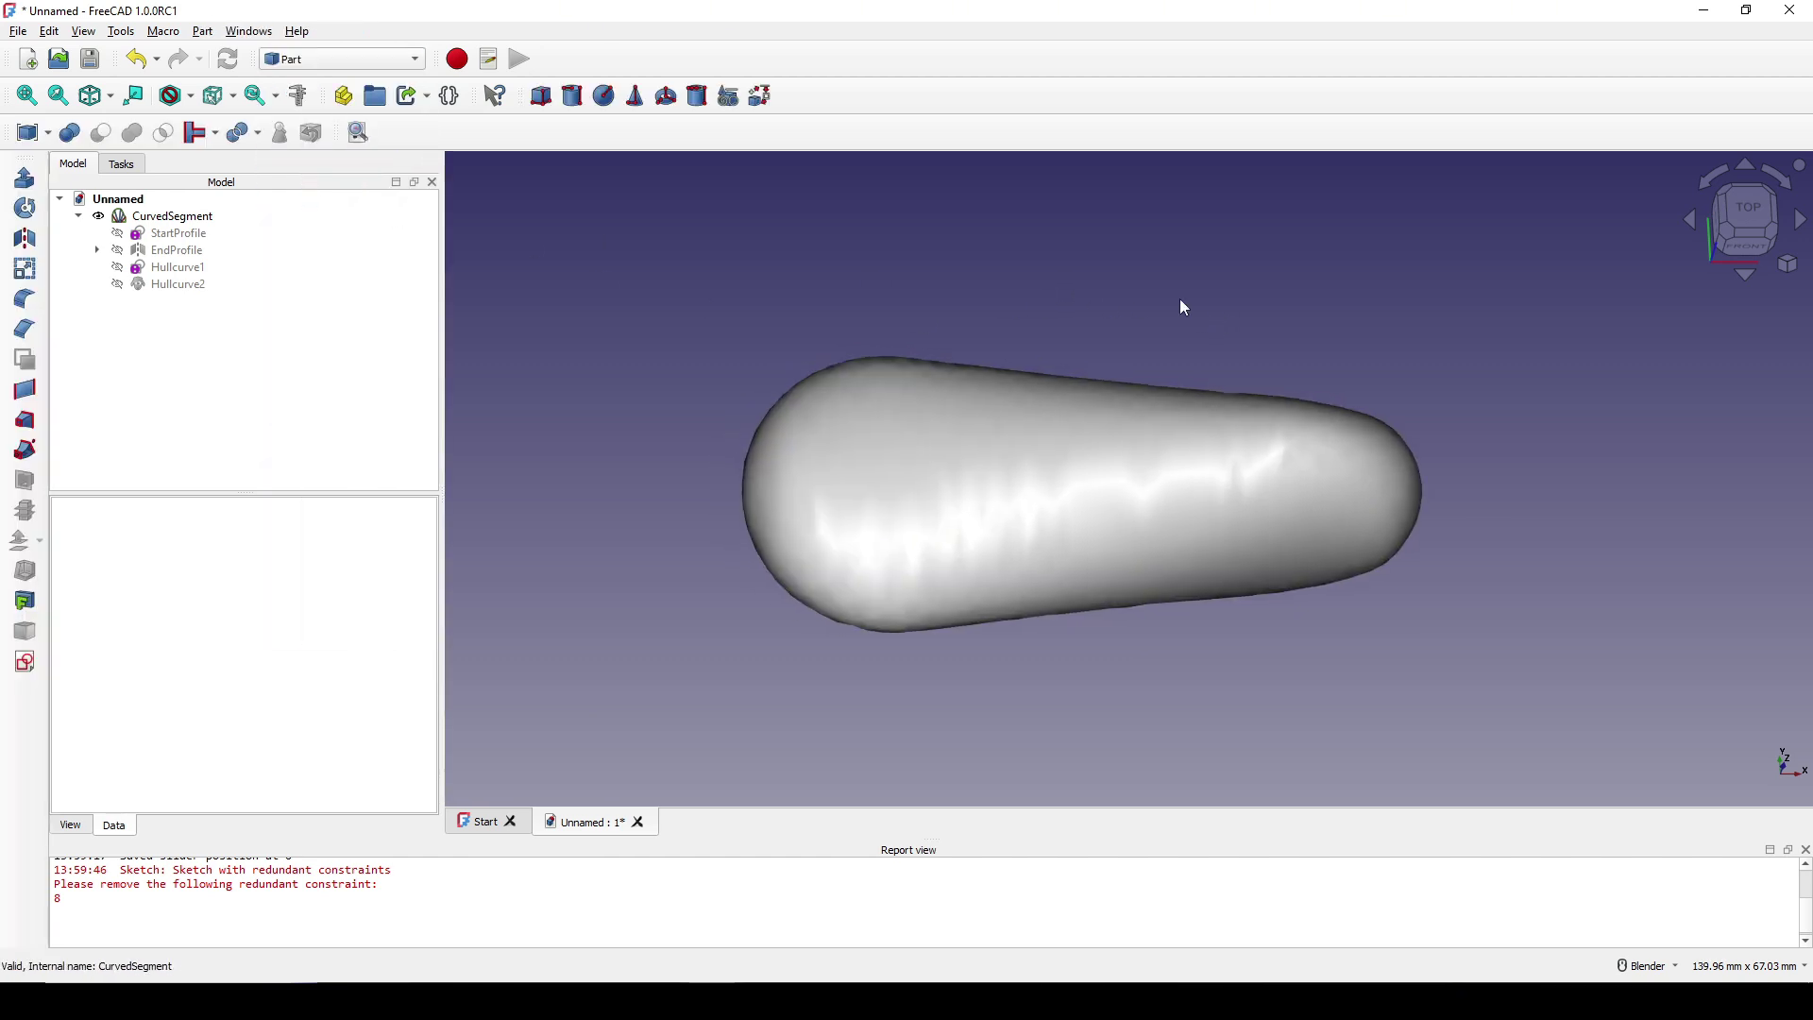
middle_click_drag(1181, 299, 1122, 288)
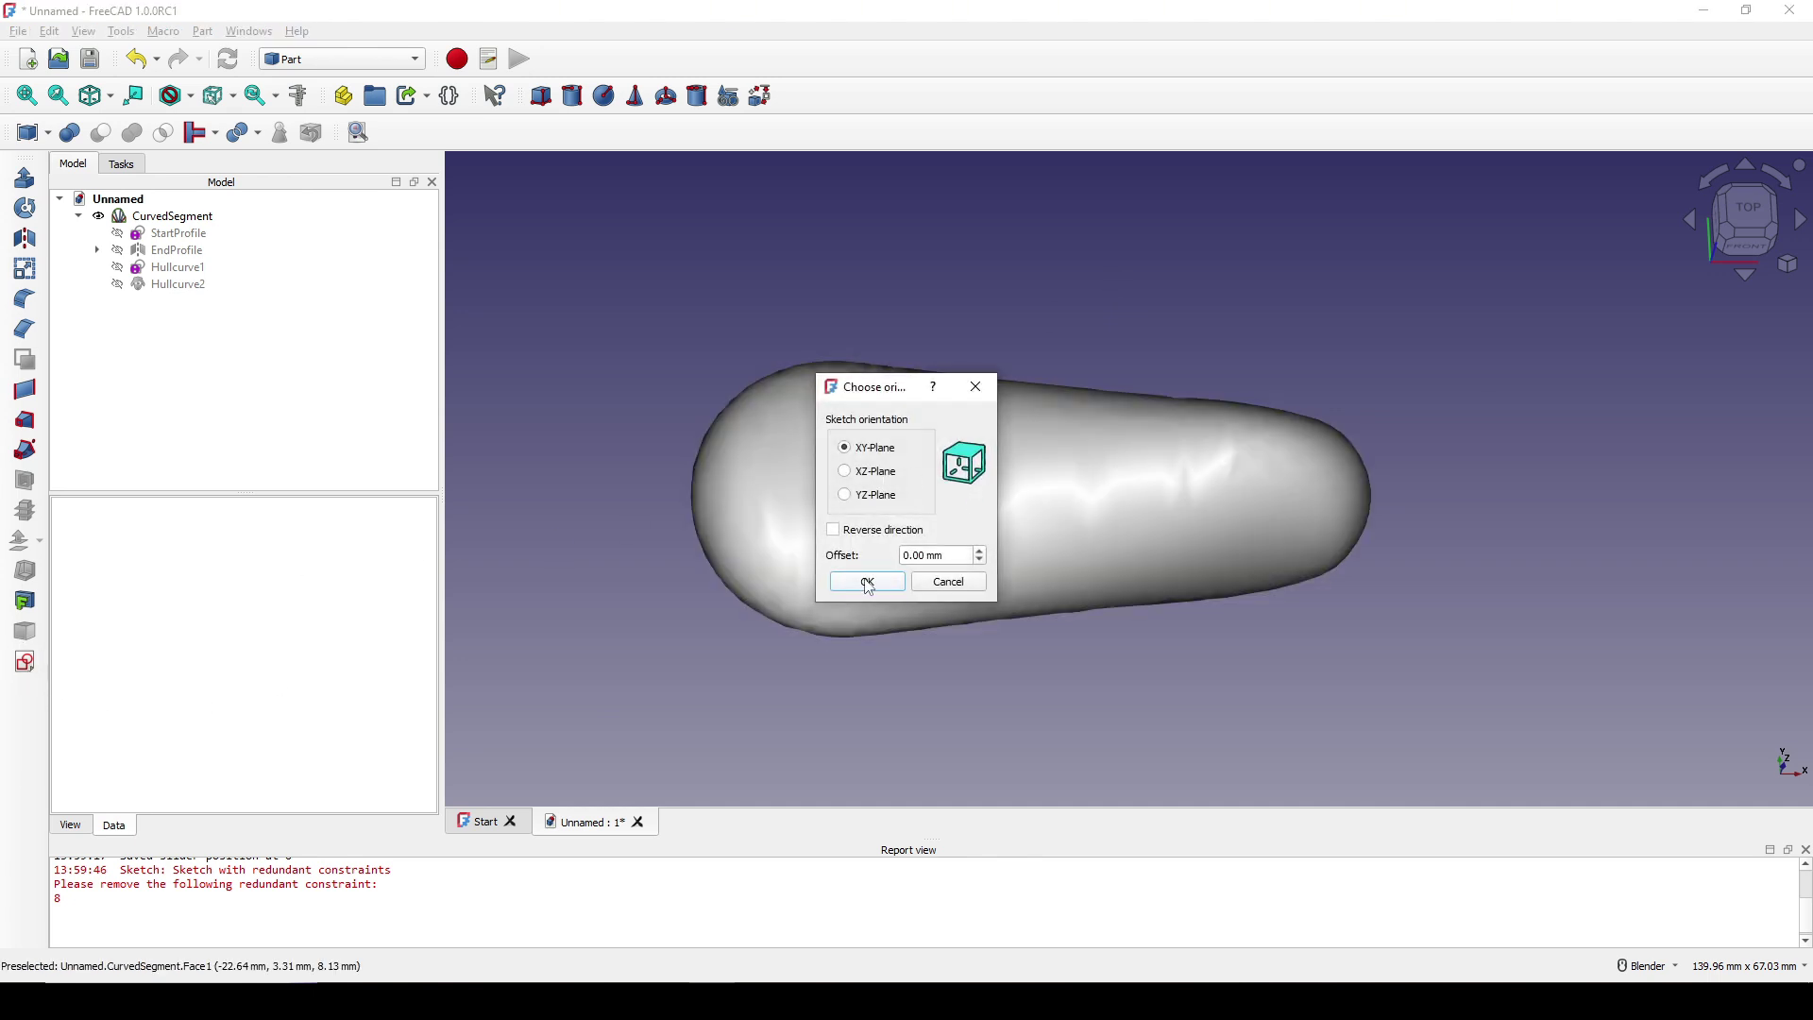
Step: Start the sketch on the XY plane and set the draw style to Wireframe
left_click(867, 582)
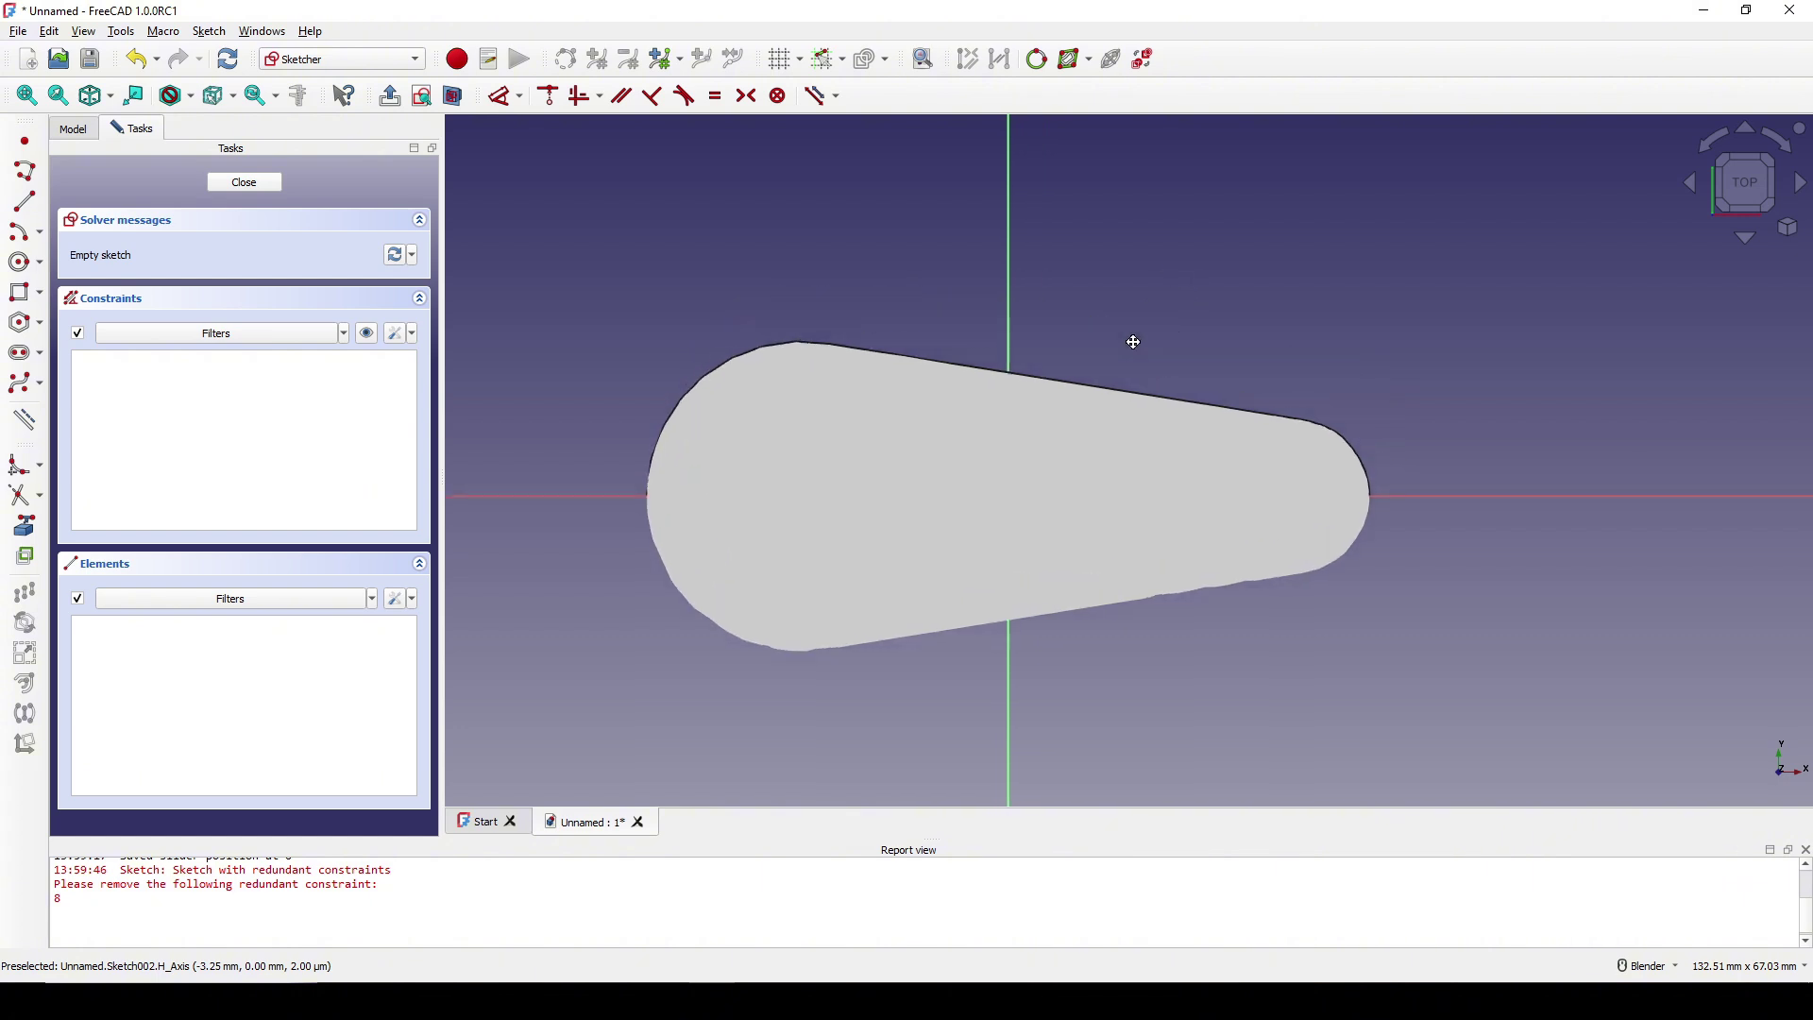
left_click(195, 99)
left_click(232, 166)
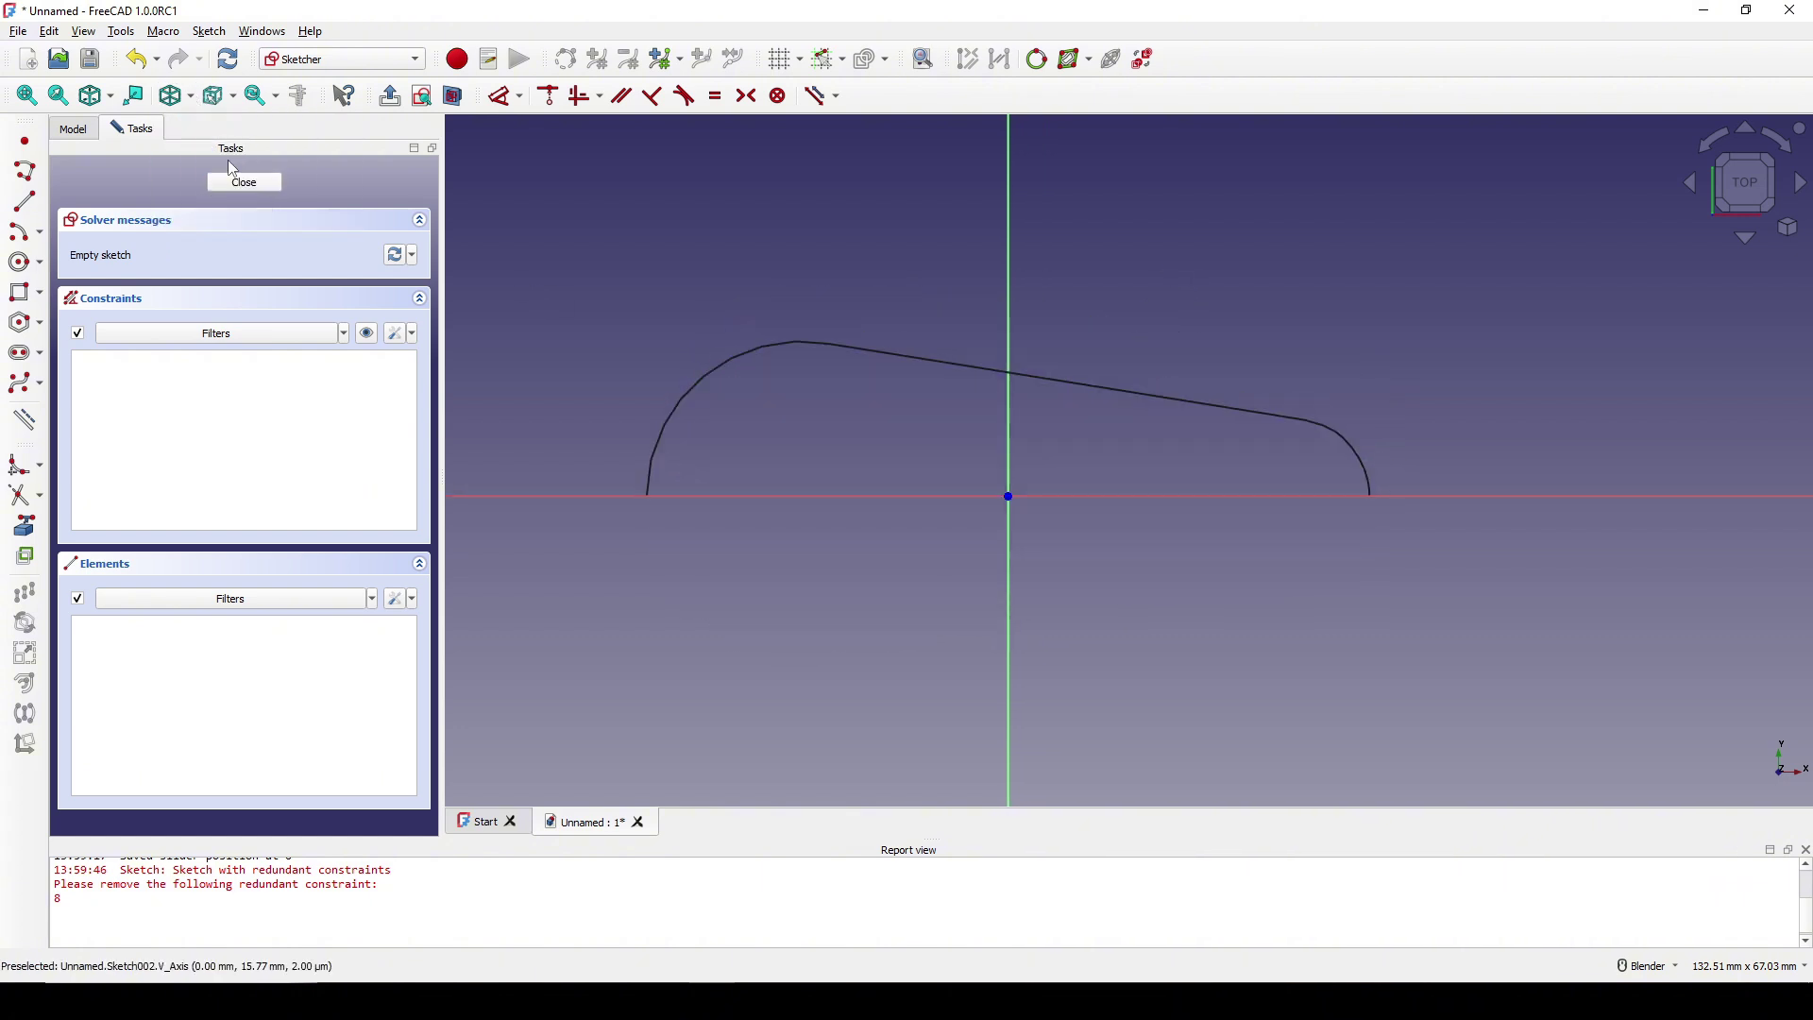
middle_click_drag(1030, 376, 1025, 329, "shift")
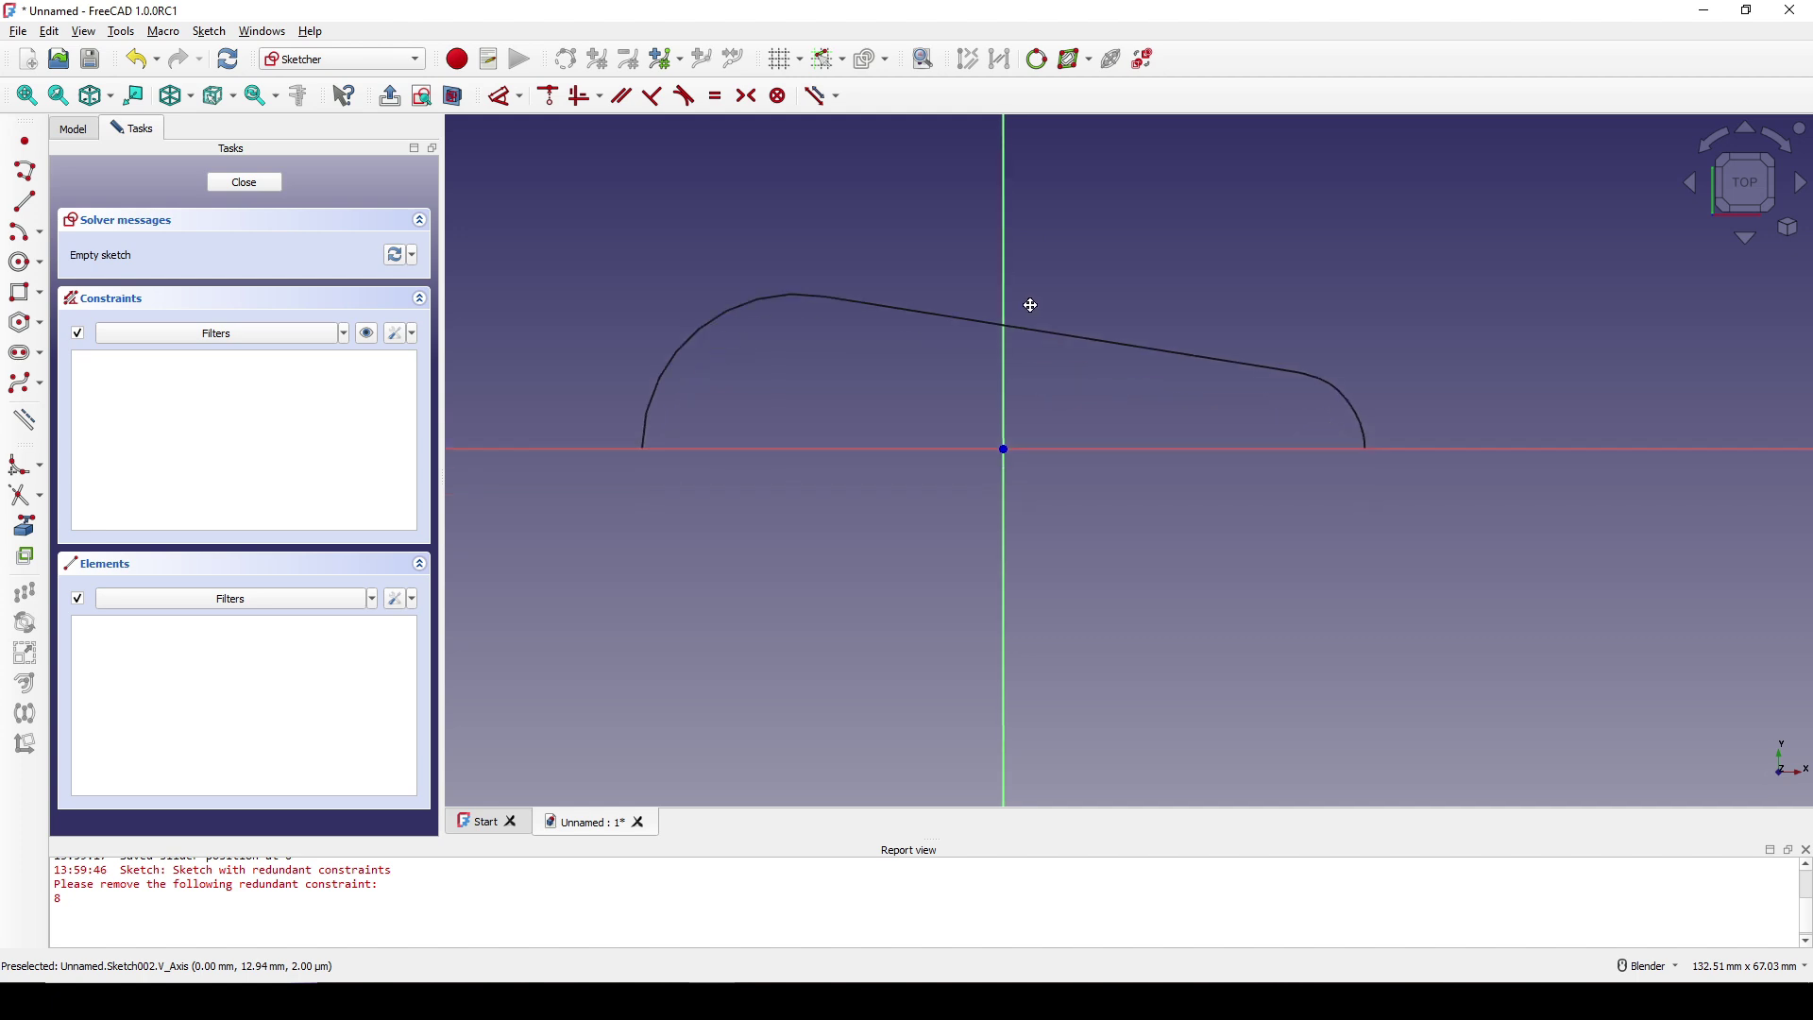
Step: Draw a circle on the horizontal axis and constrain it to 20 mm diameter
left_click(24, 264)
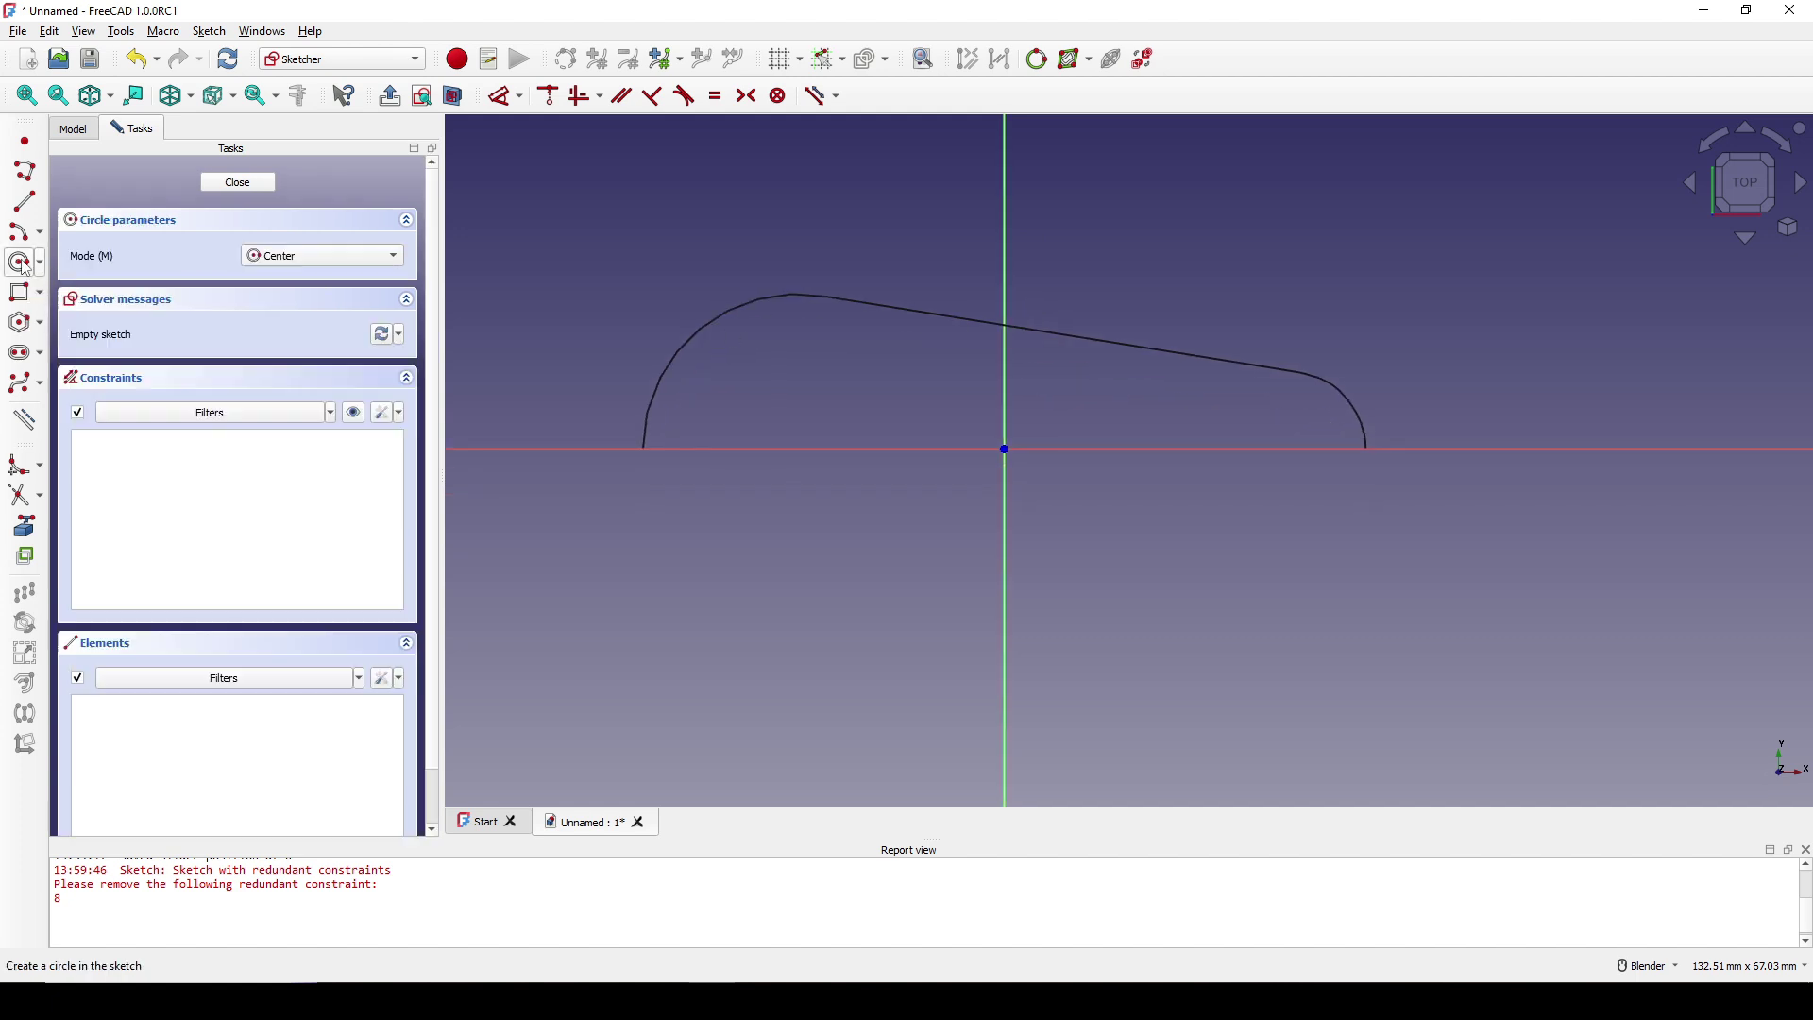
left_click(742, 449)
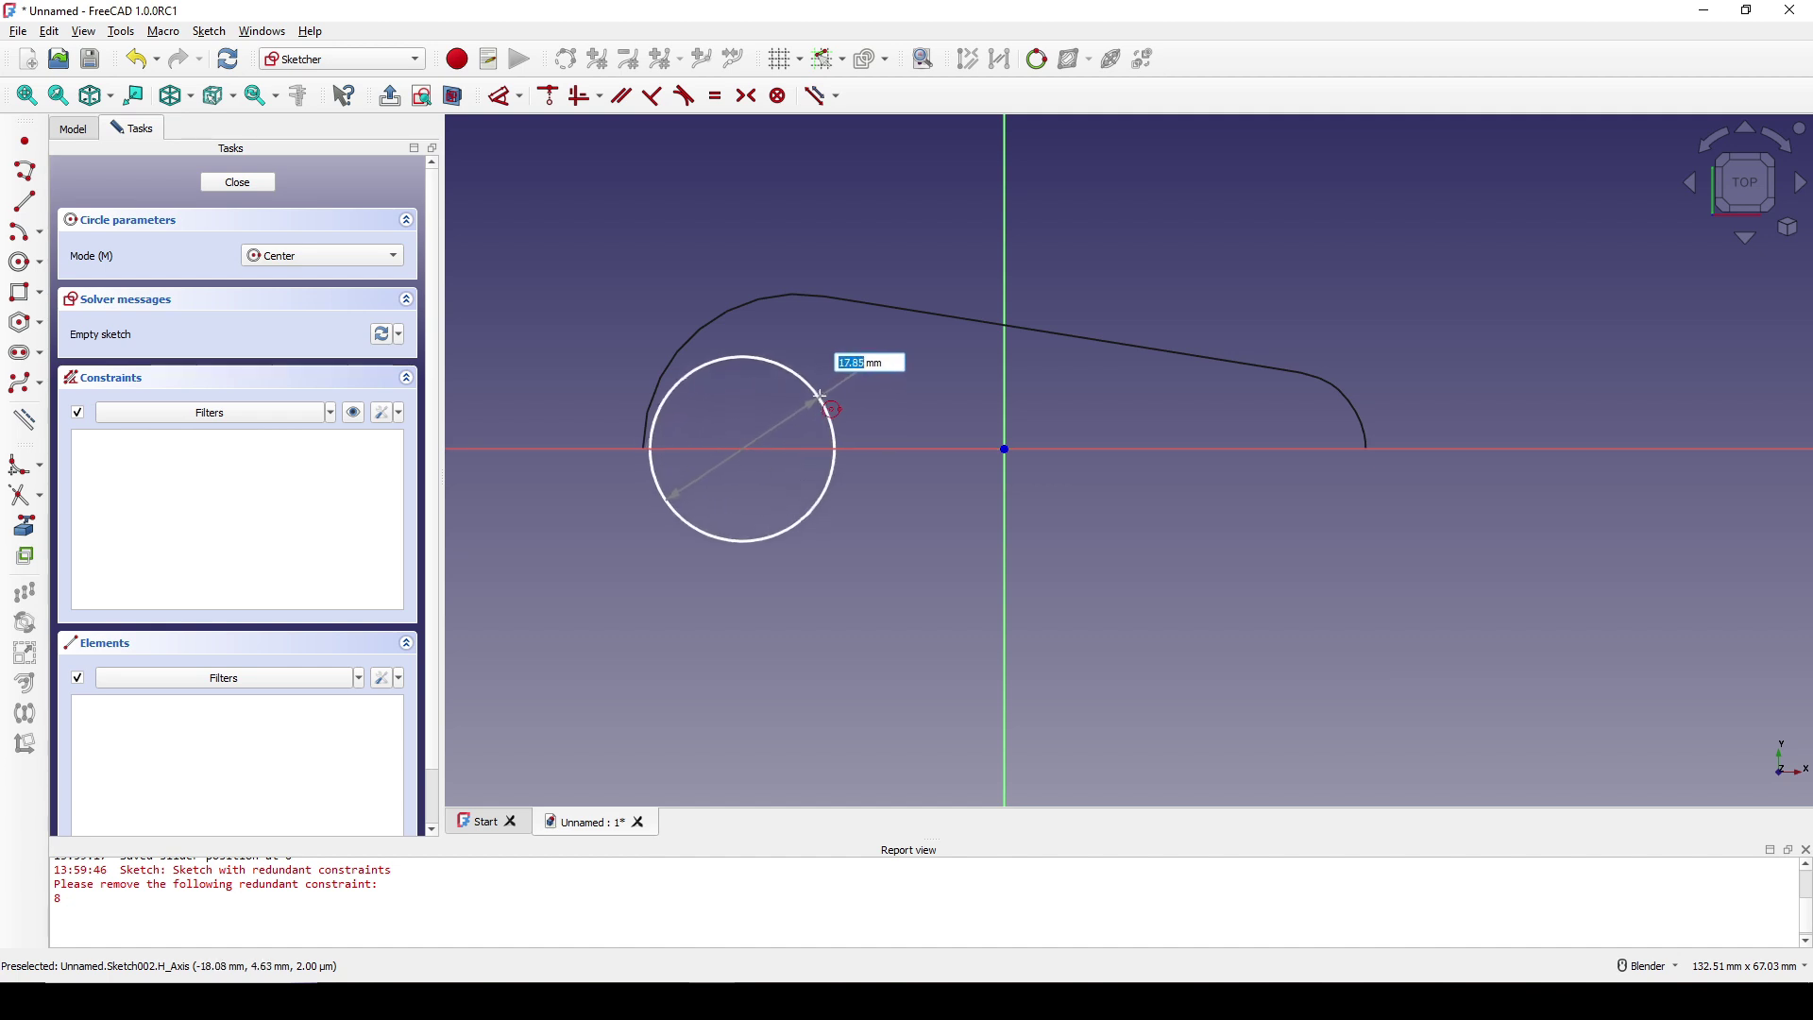
left_click(828, 396)
middle_click_drag(920, 383, 929, 410, "shift")
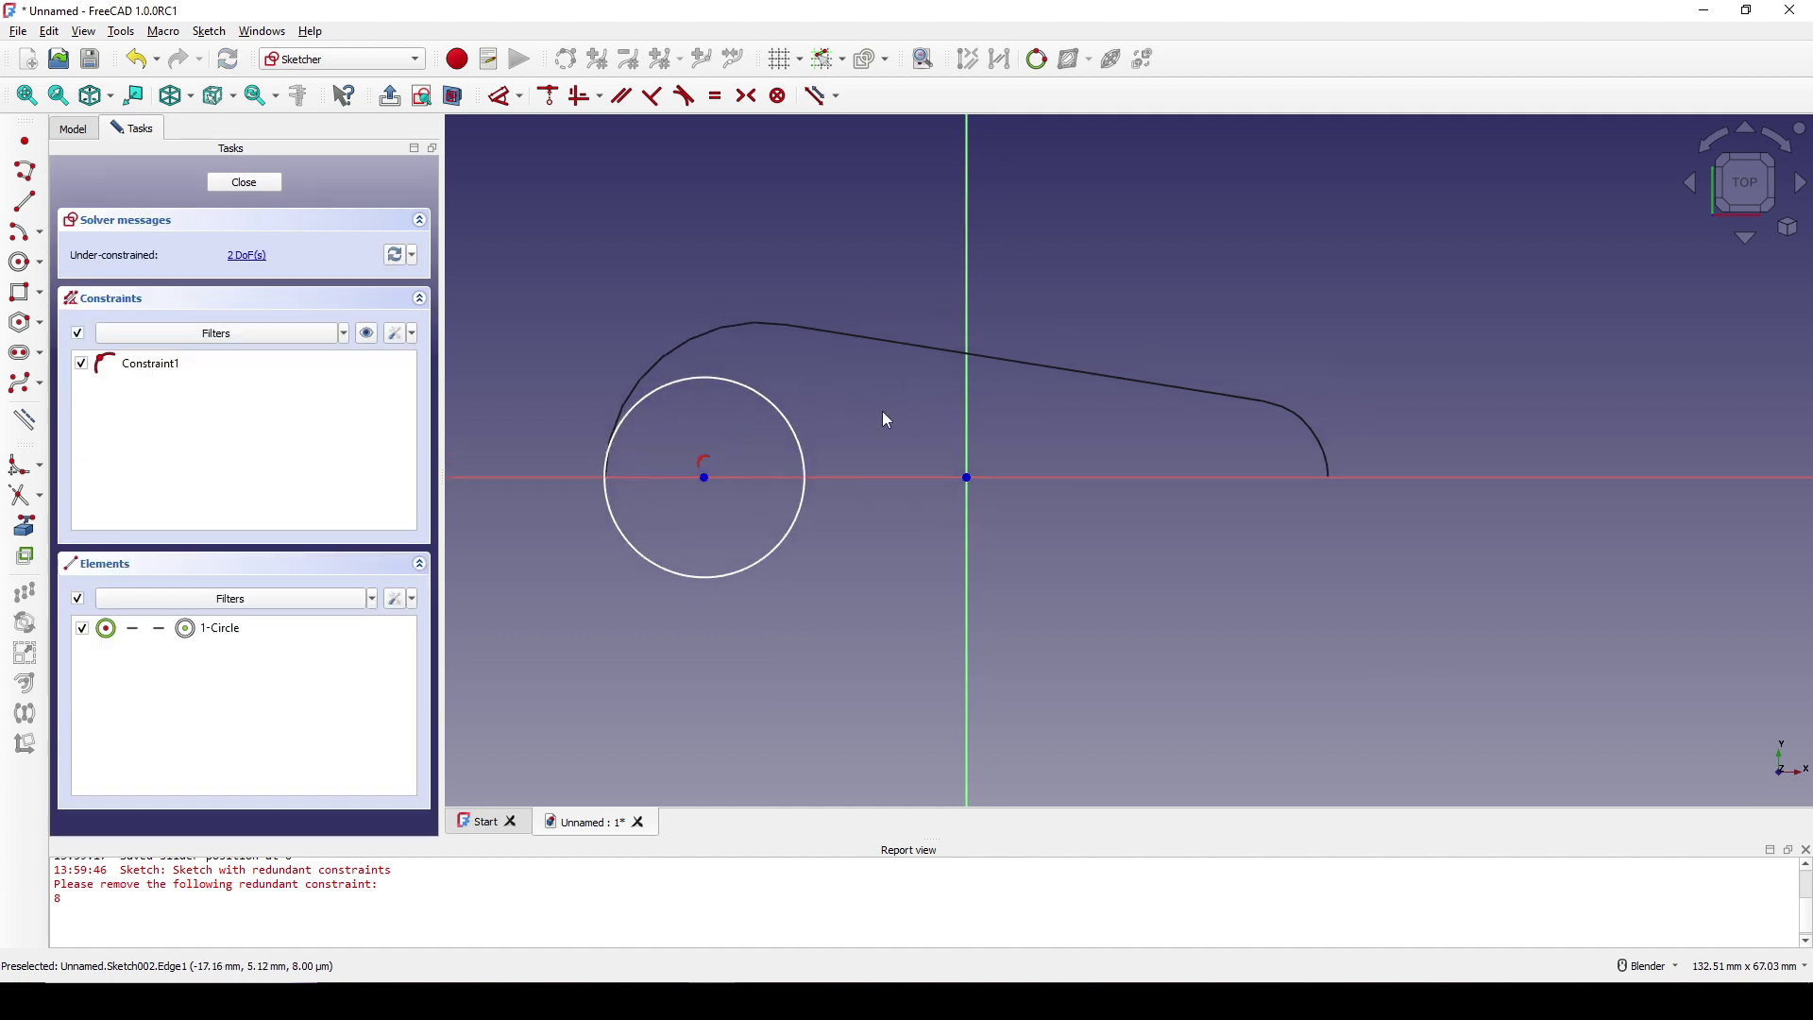
left_click(802, 451)
key("d")
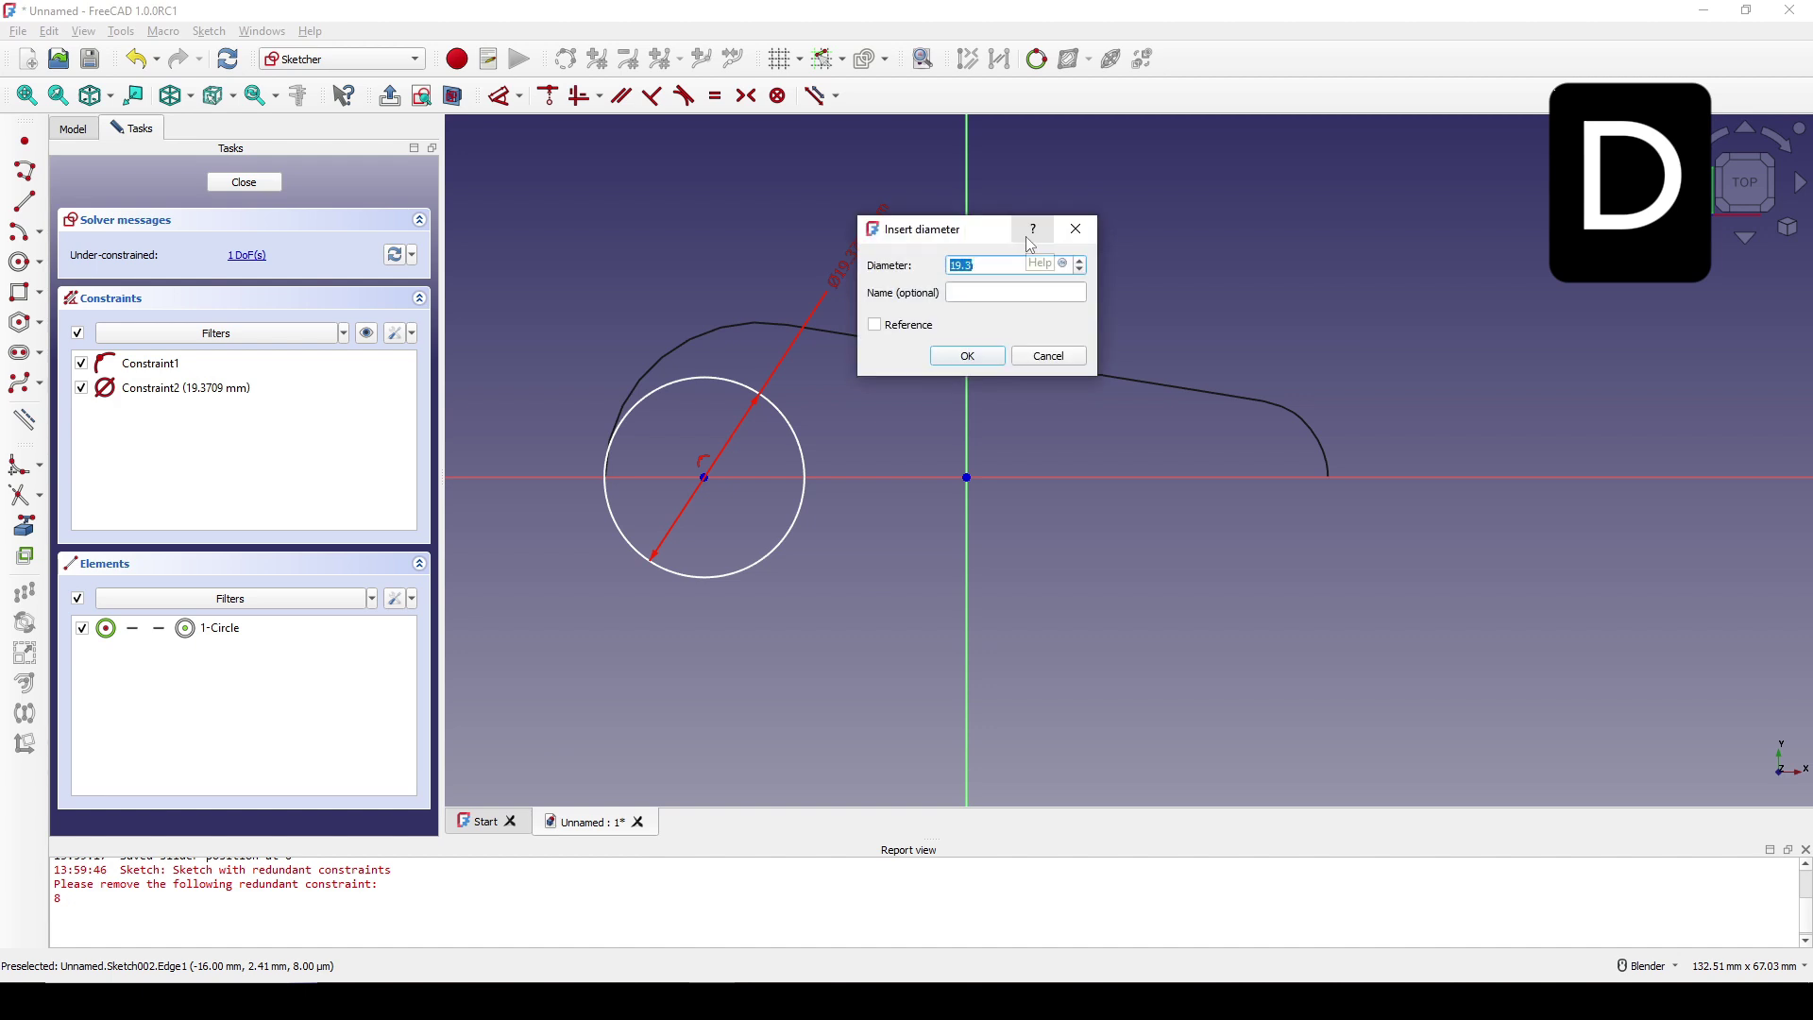
left_click(973, 357)
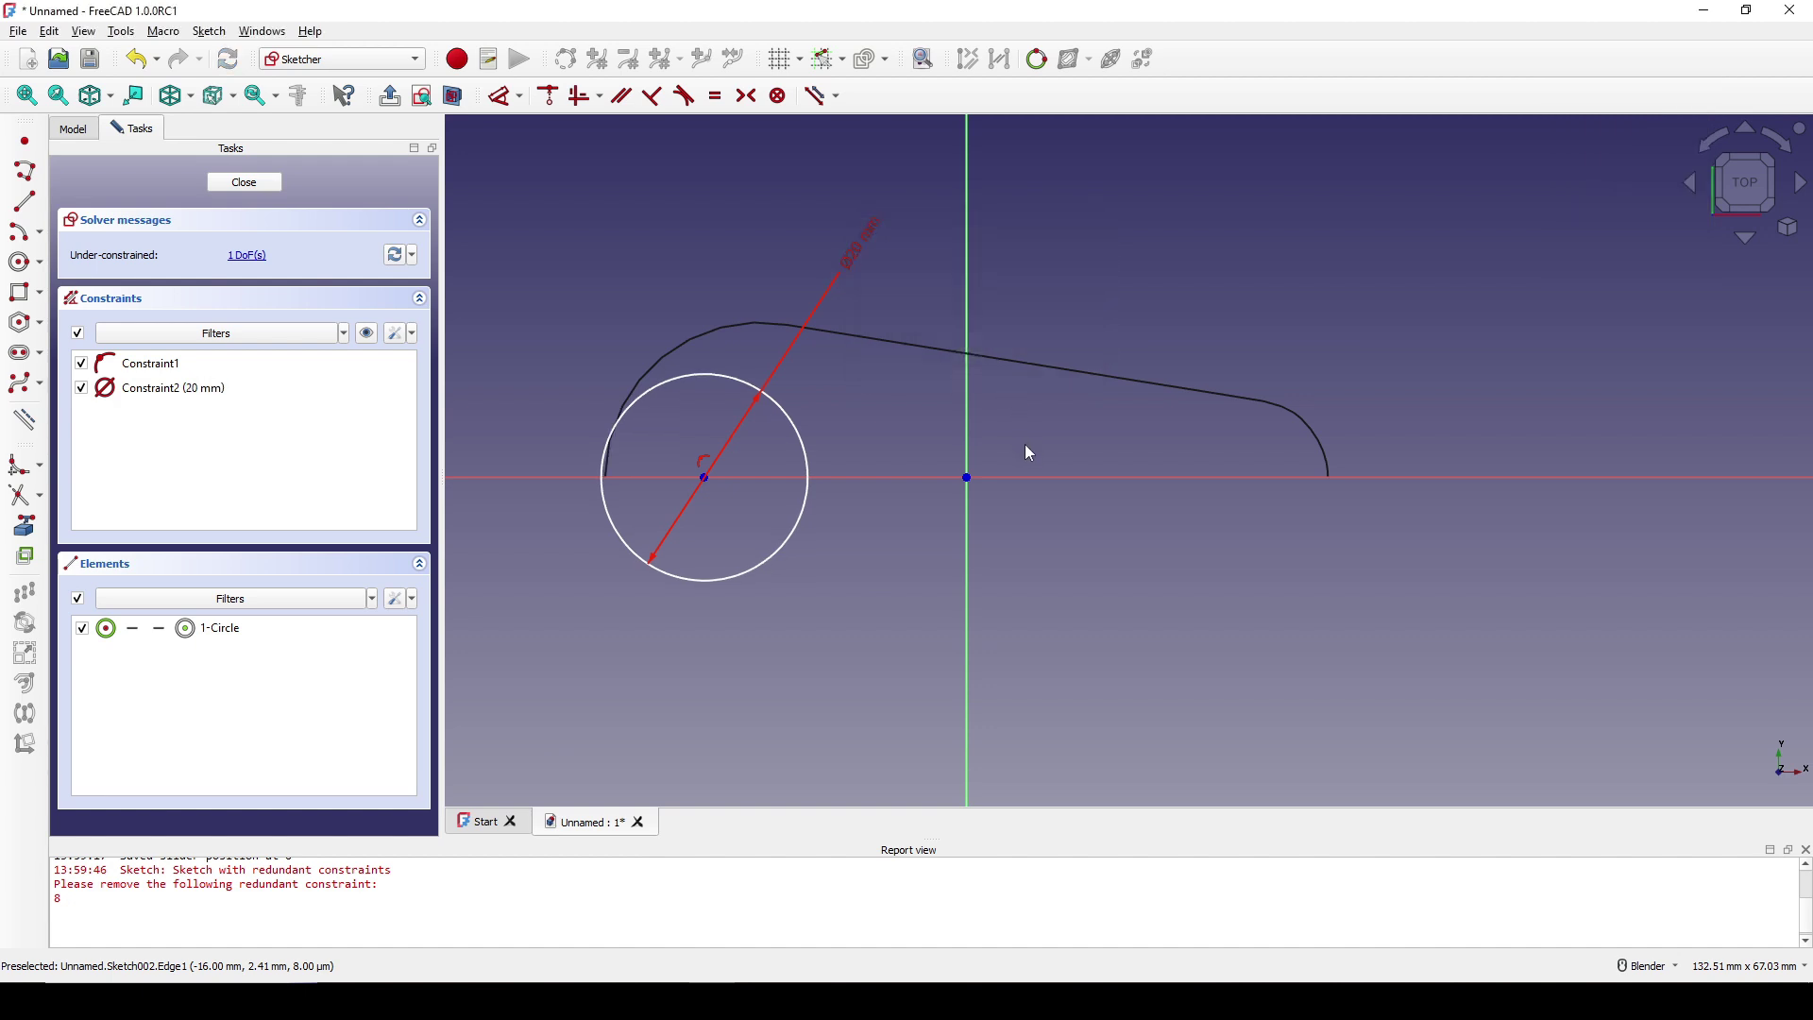
Step: Set the circle centre 20 mm horizontally from the origin and close the sketch
middle_click_drag(807, 488, 778, 501, "shift")
left_click(677, 491)
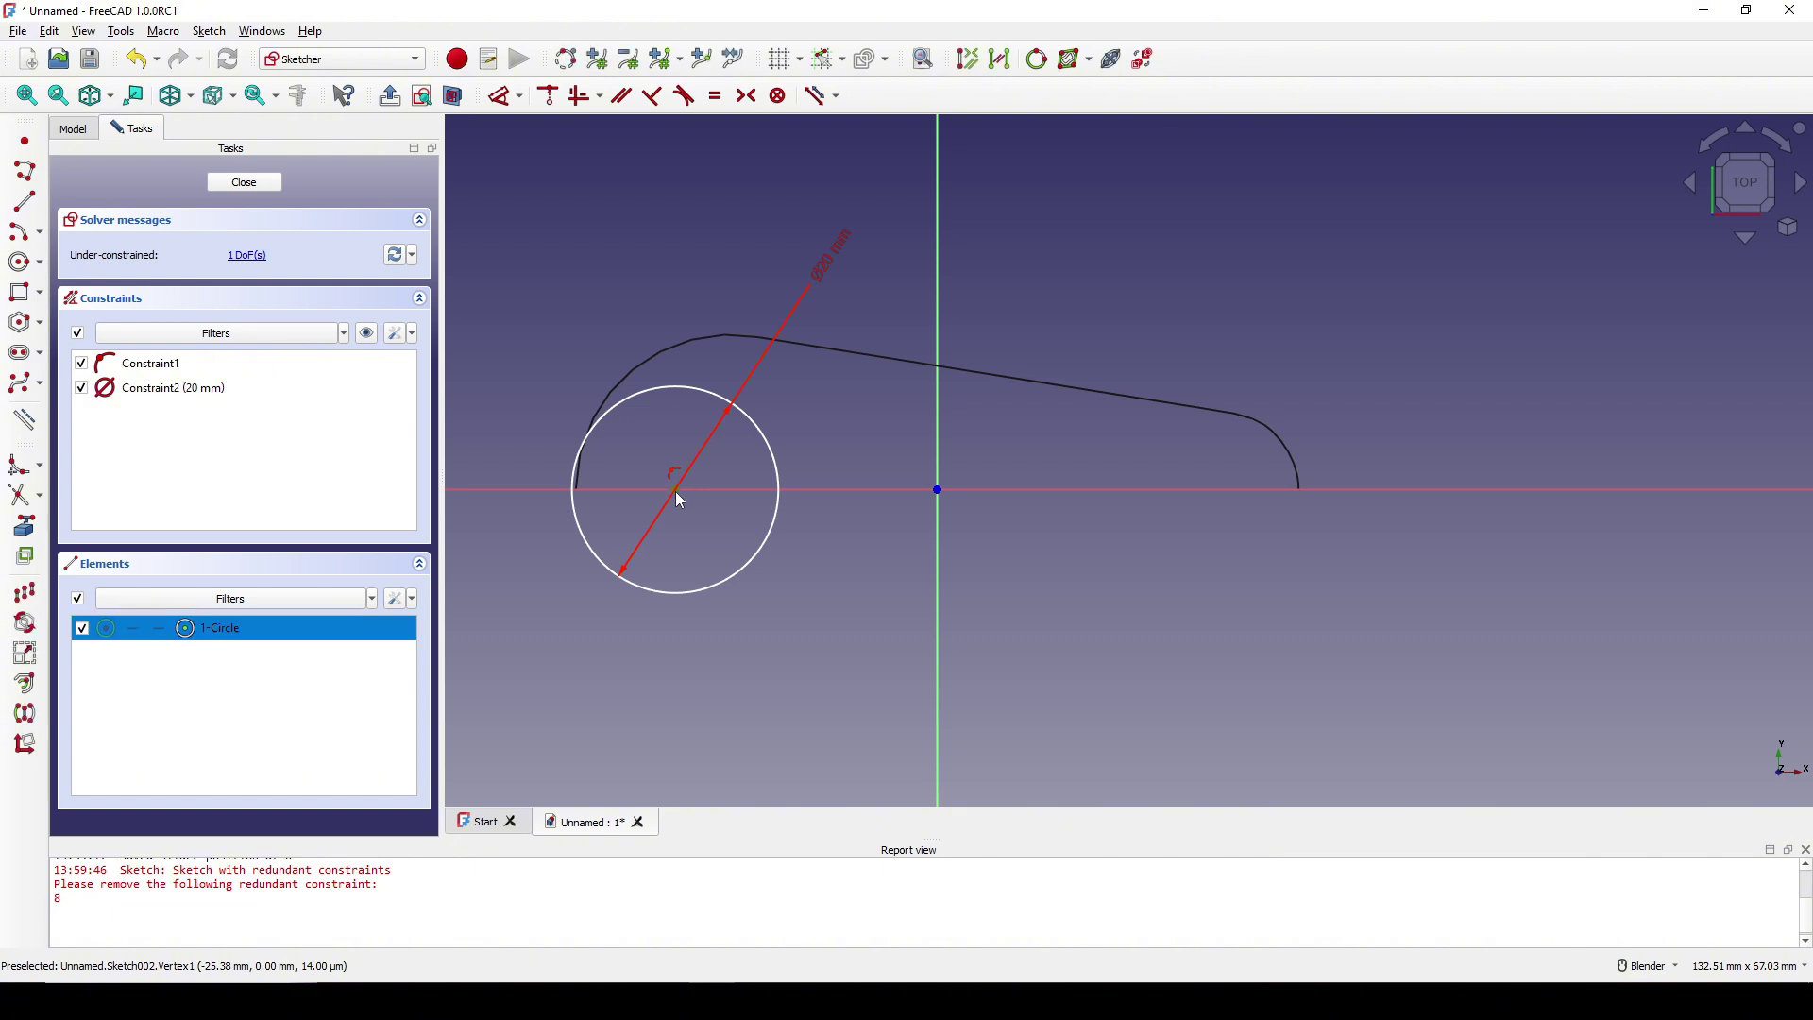
key("l")
key("d")
left_click(888, 197)
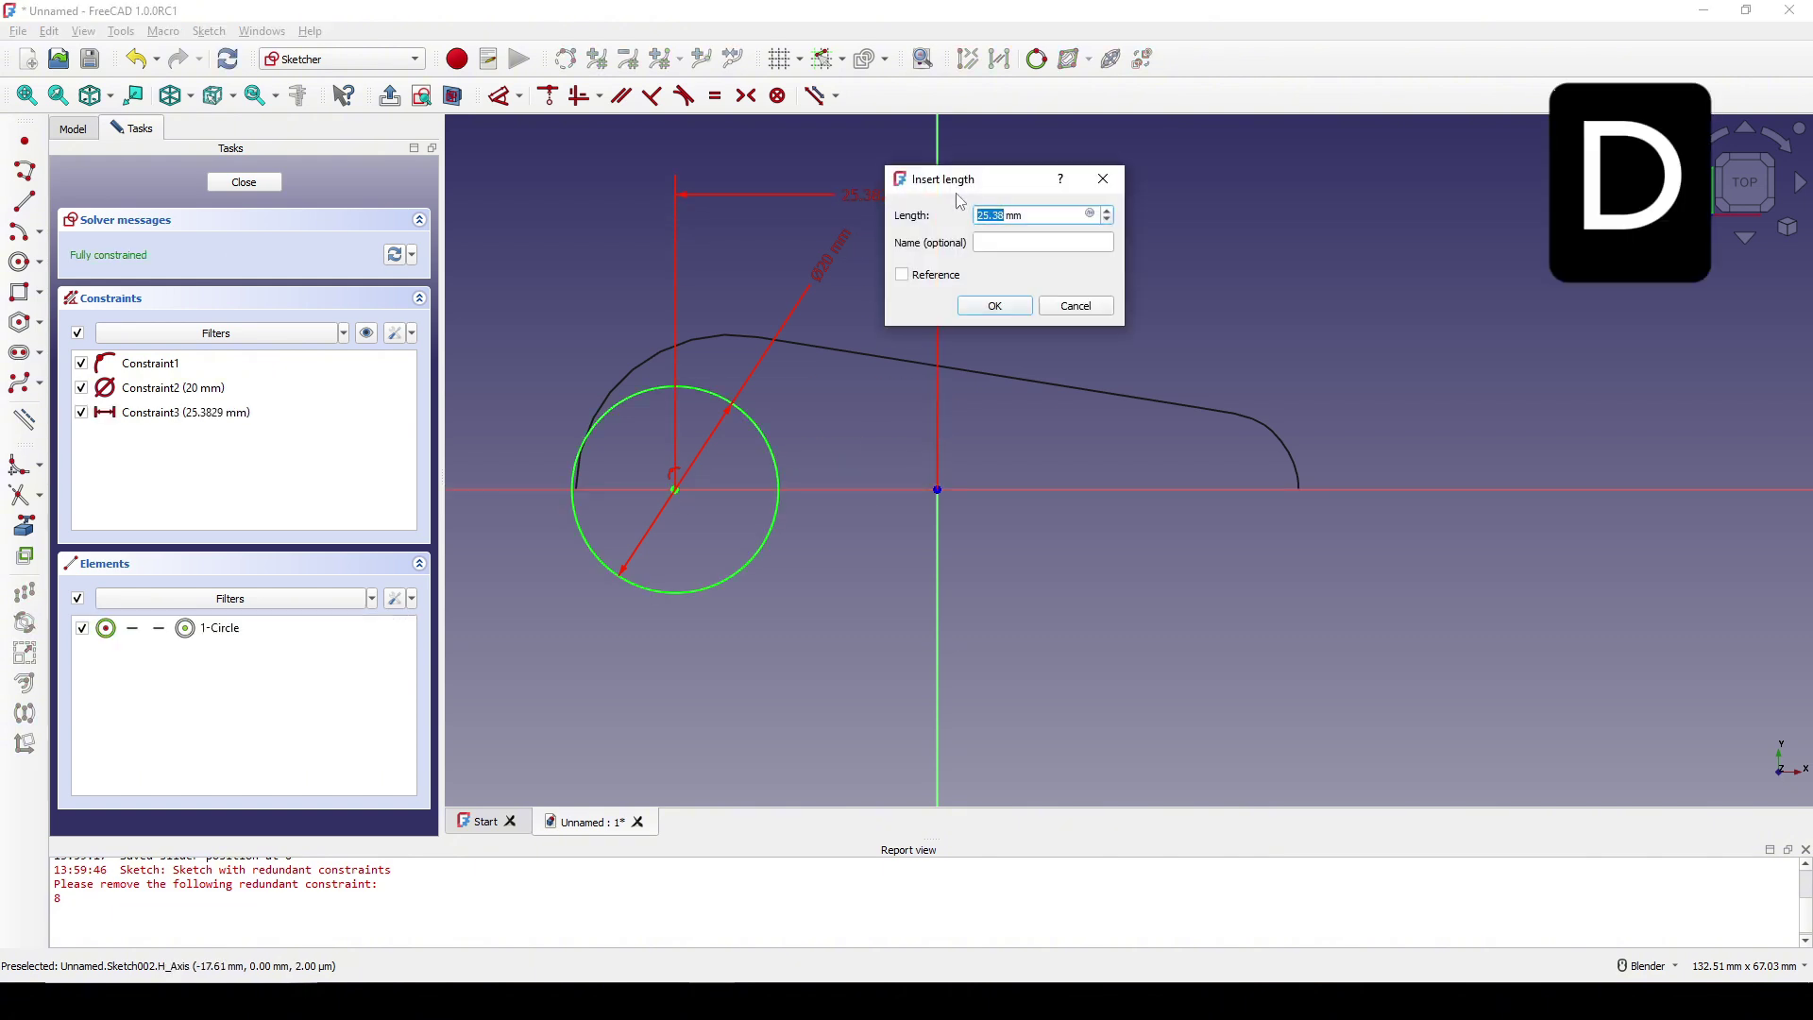
left_click(1003, 307)
left_click(244, 183)
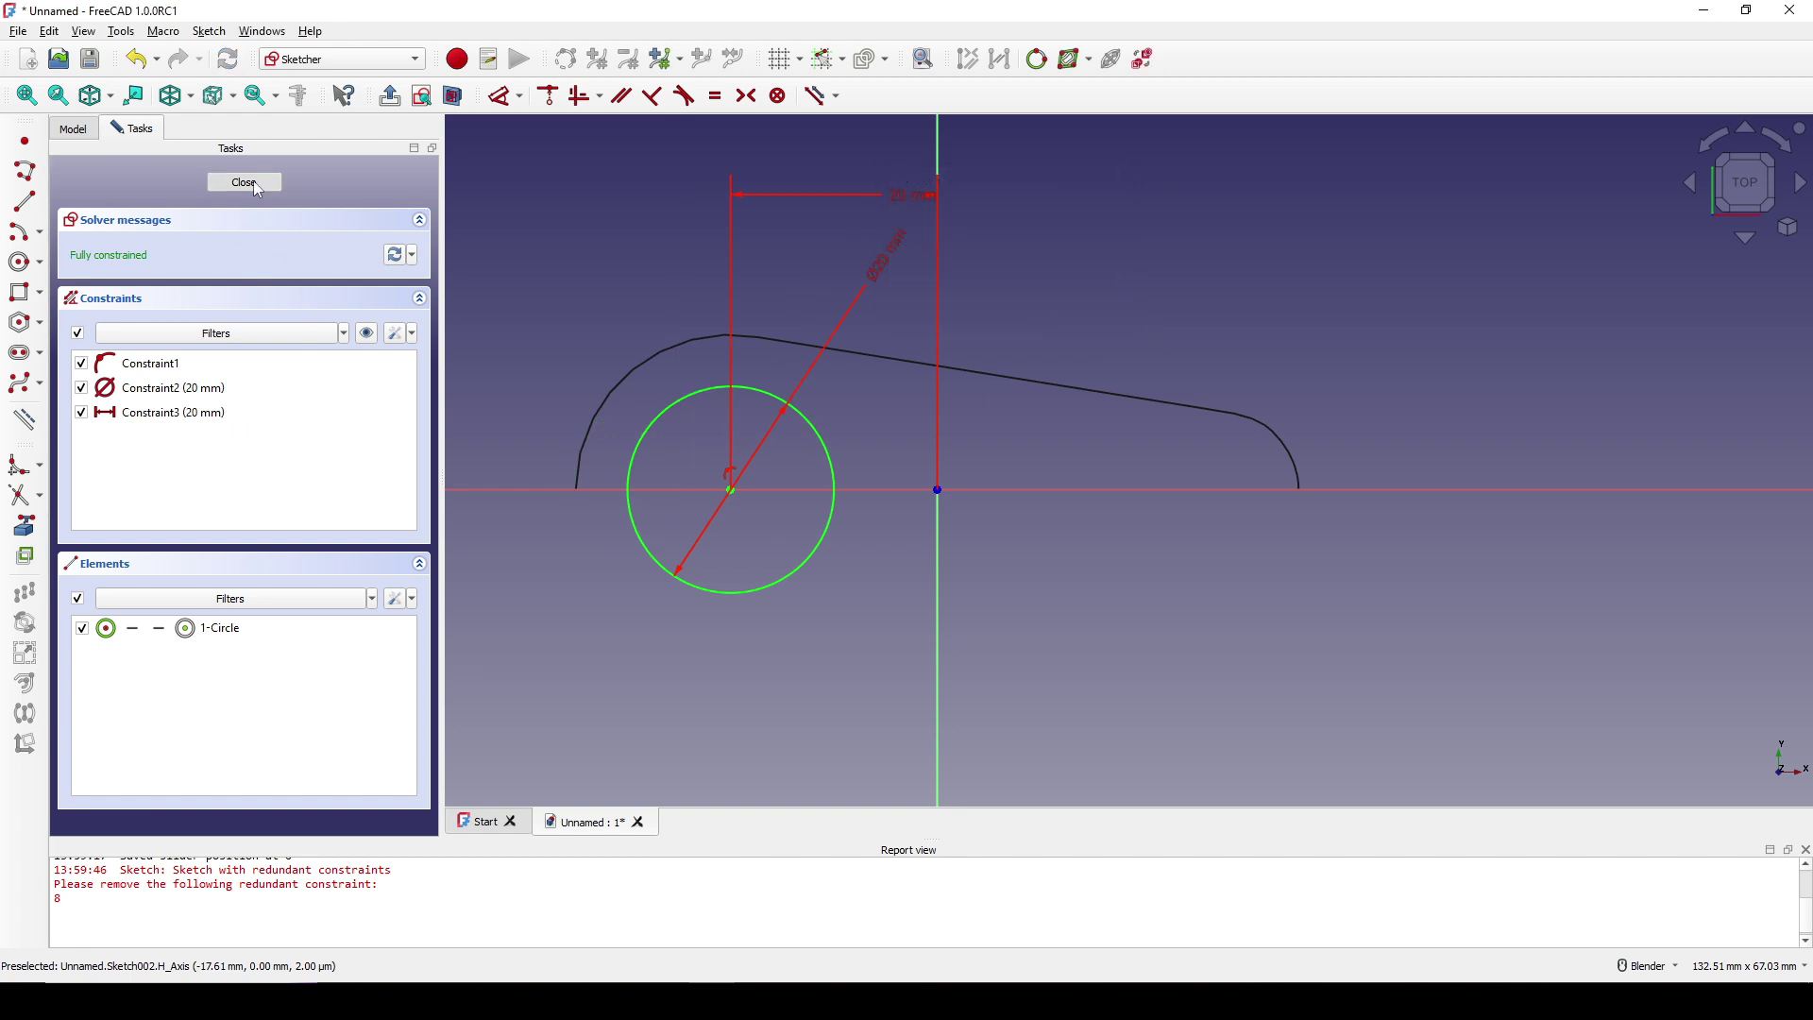
Step: Switch the draw style back to Flat lines
left_click(190, 96)
left_click(204, 253)
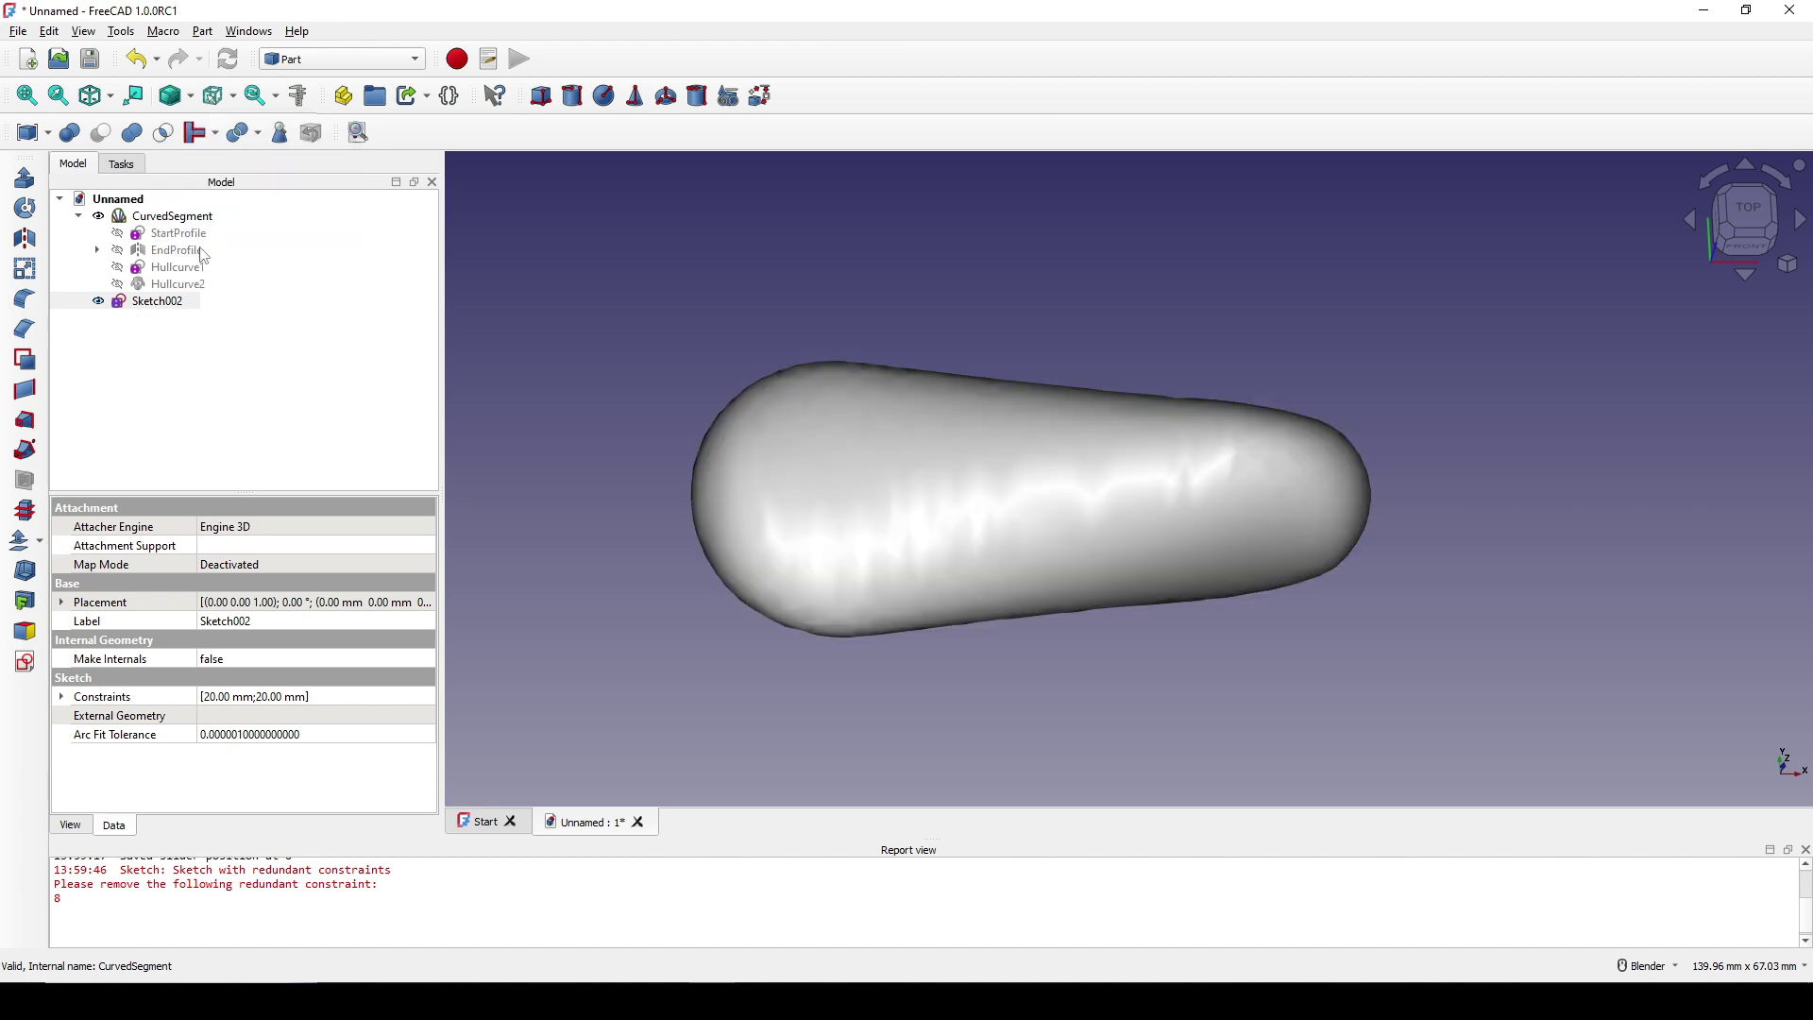
middle_click_drag(992, 586, 887, 506)
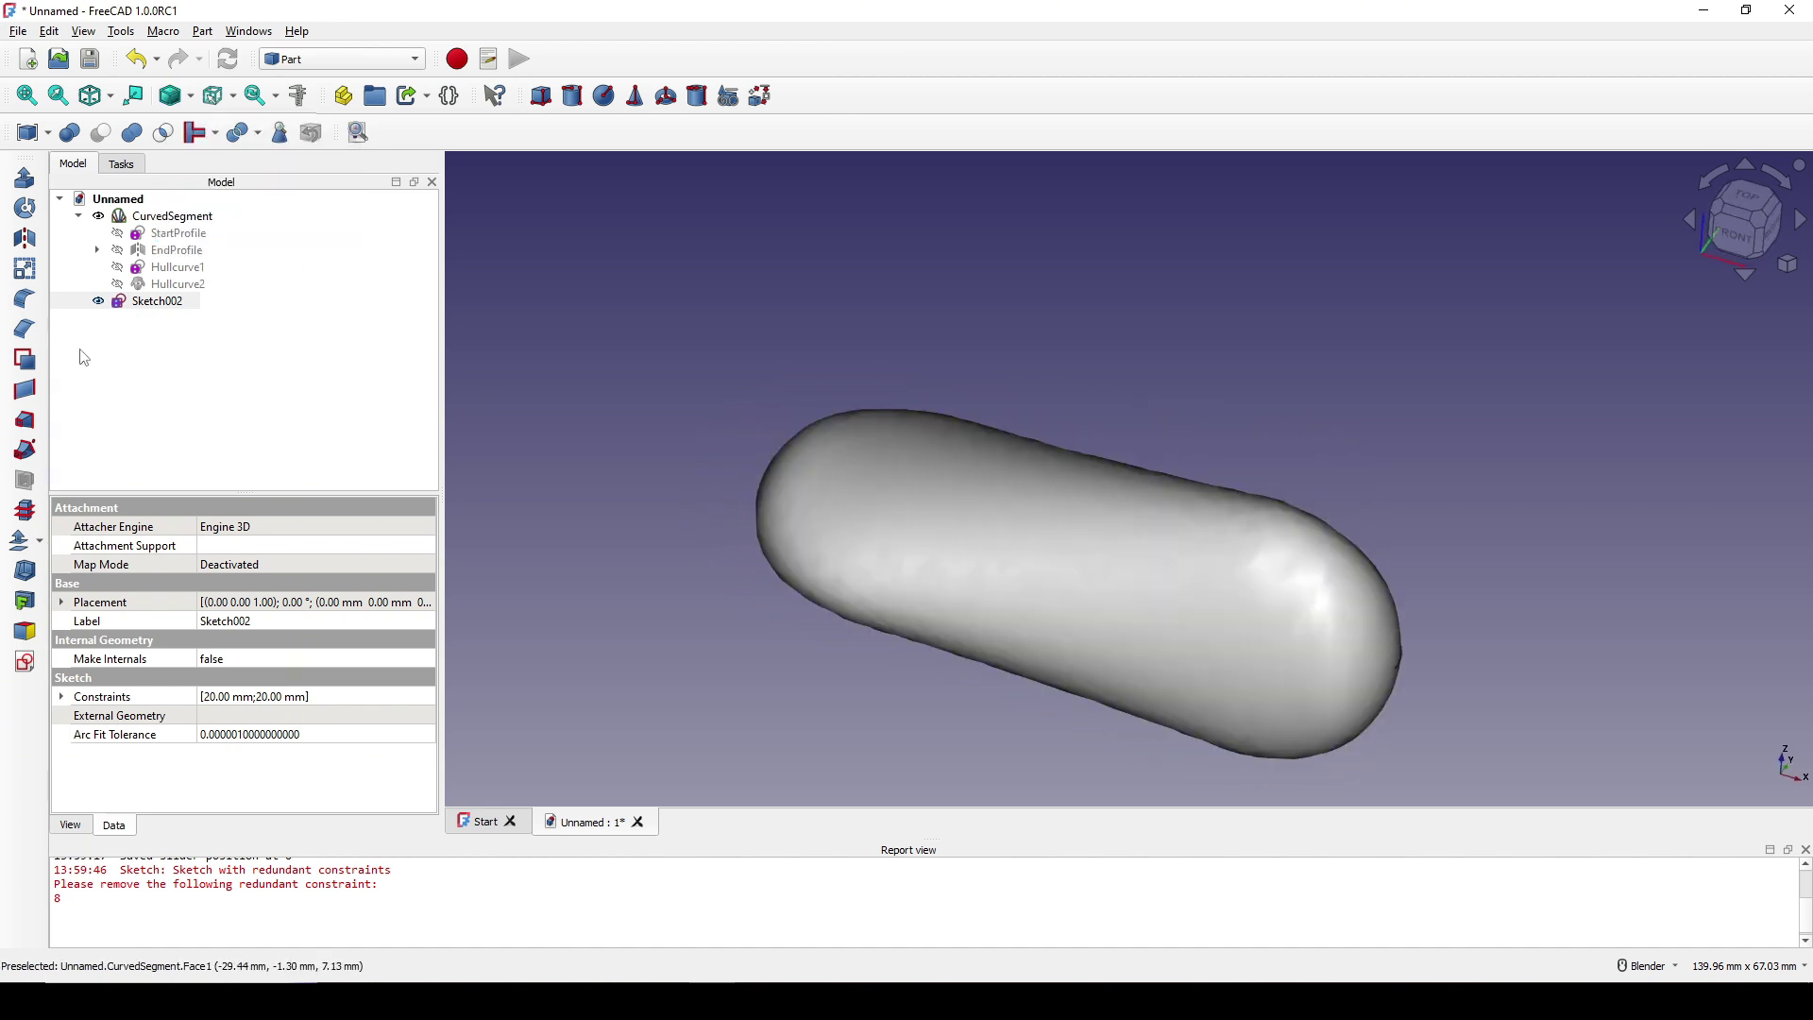
Step: Extrude Sketch002 symmetrically 50 mm into a cylinder and select the Extrude
left_click(159, 301)
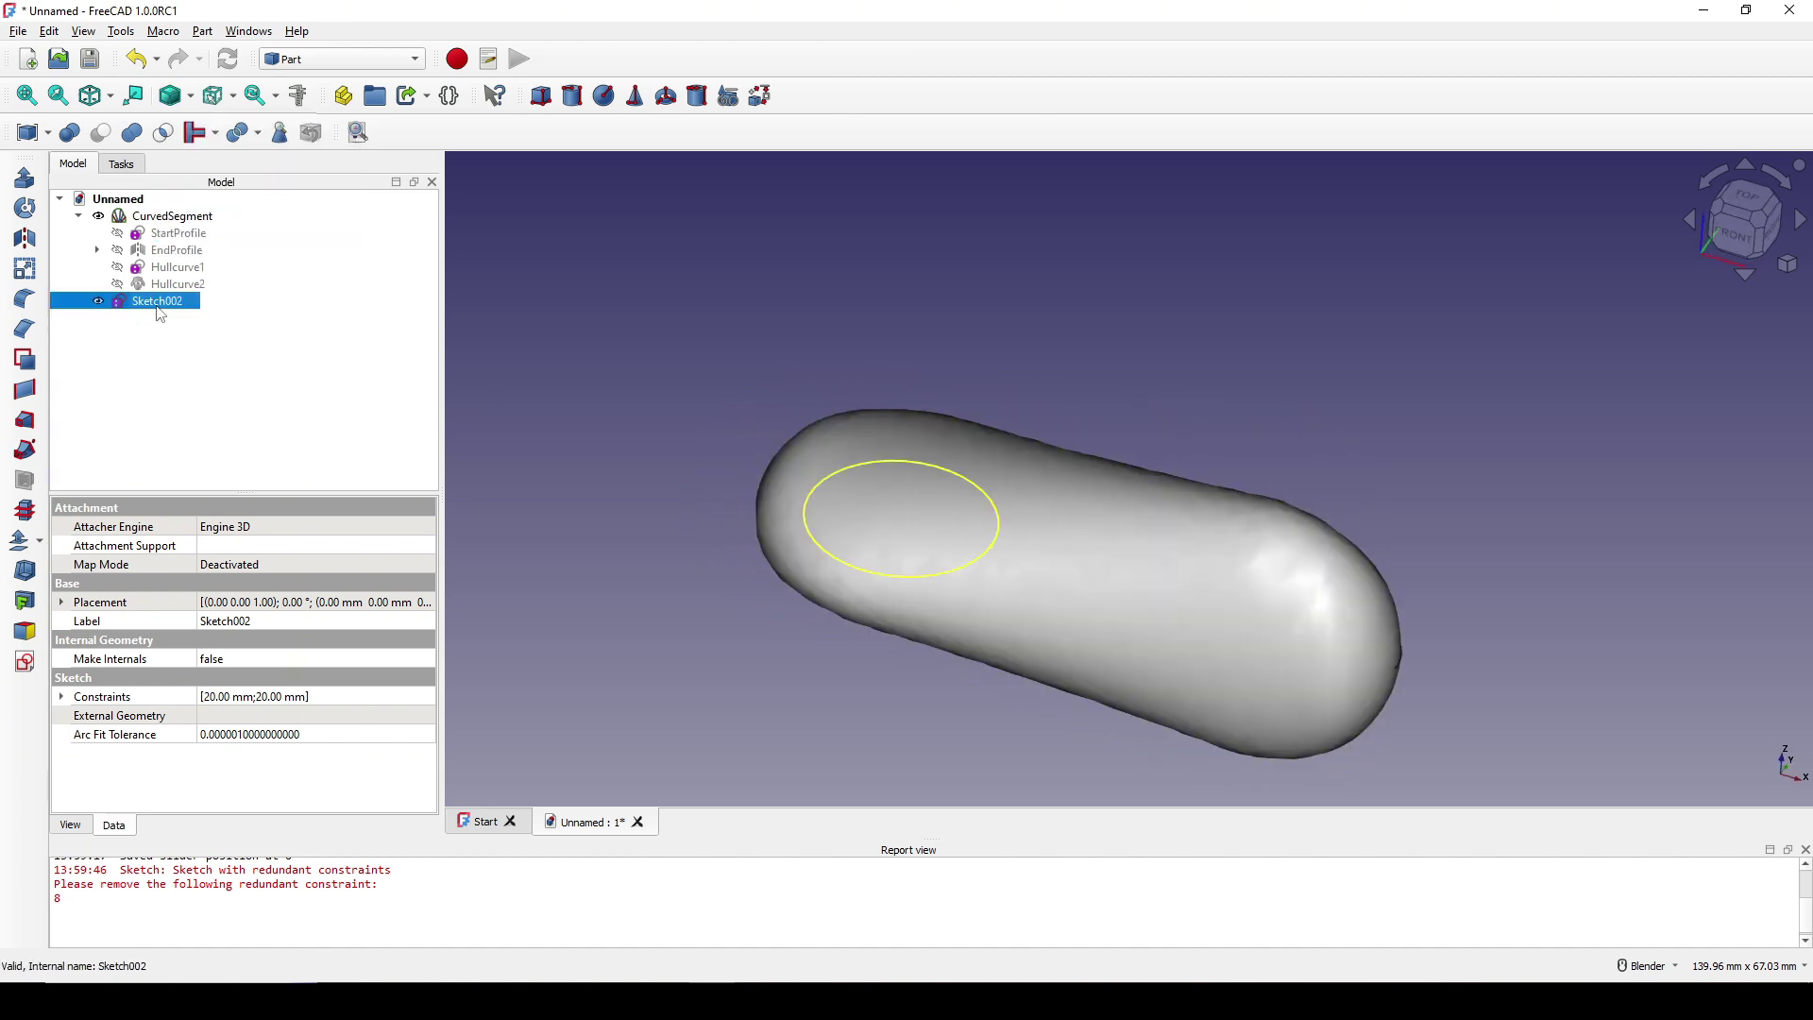
left_click(29, 183)
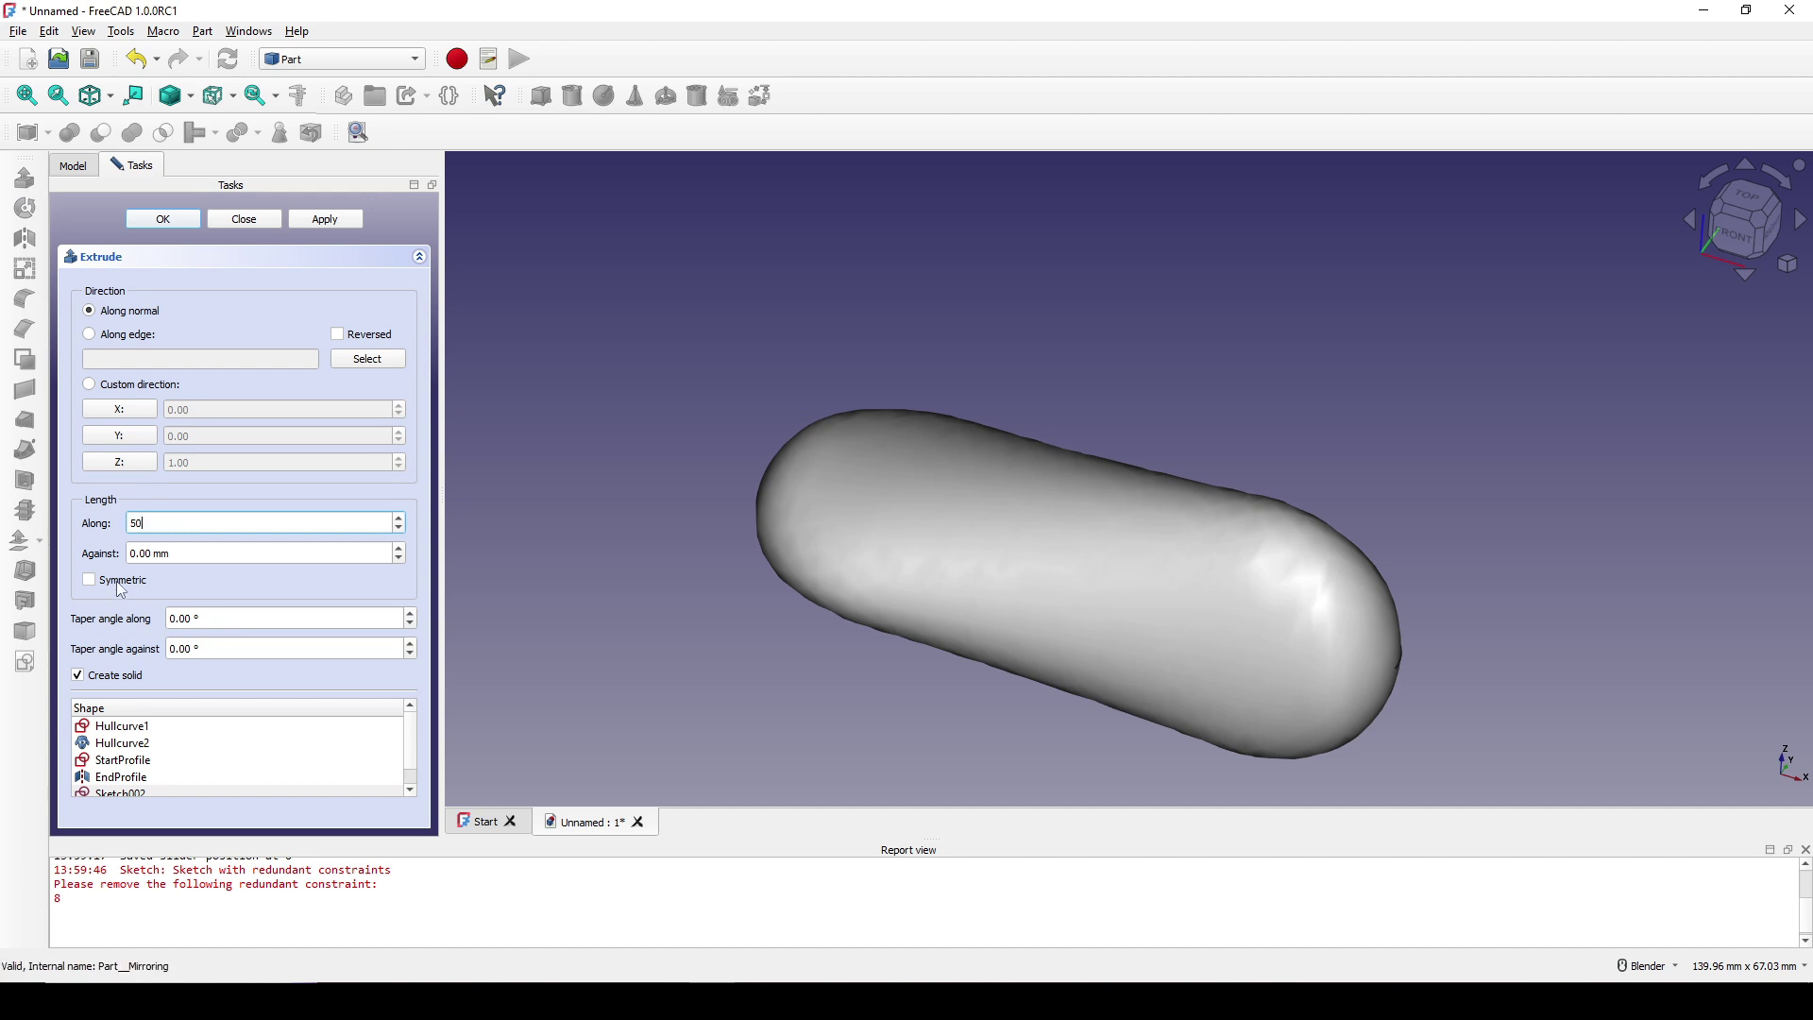
left_click(119, 582)
left_click(165, 218)
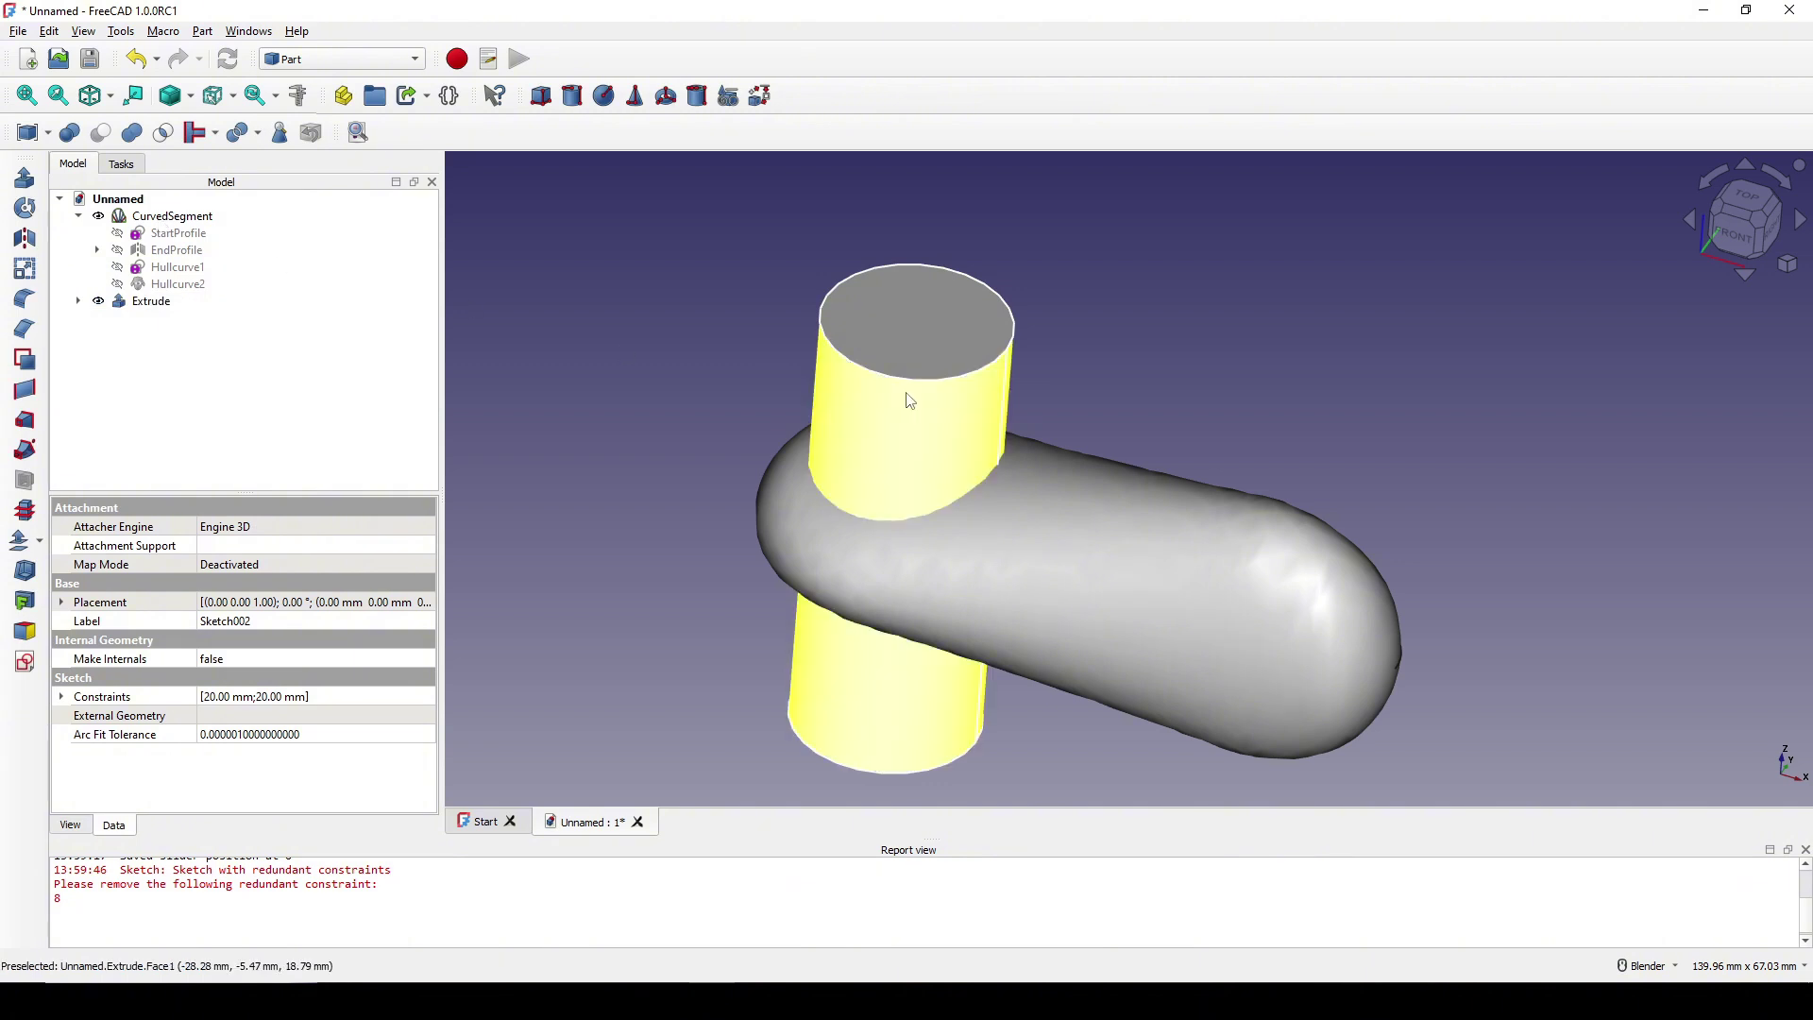
middle_click_drag(907, 393, 1073, 620)
middle_click_drag(1050, 538, 1115, 444)
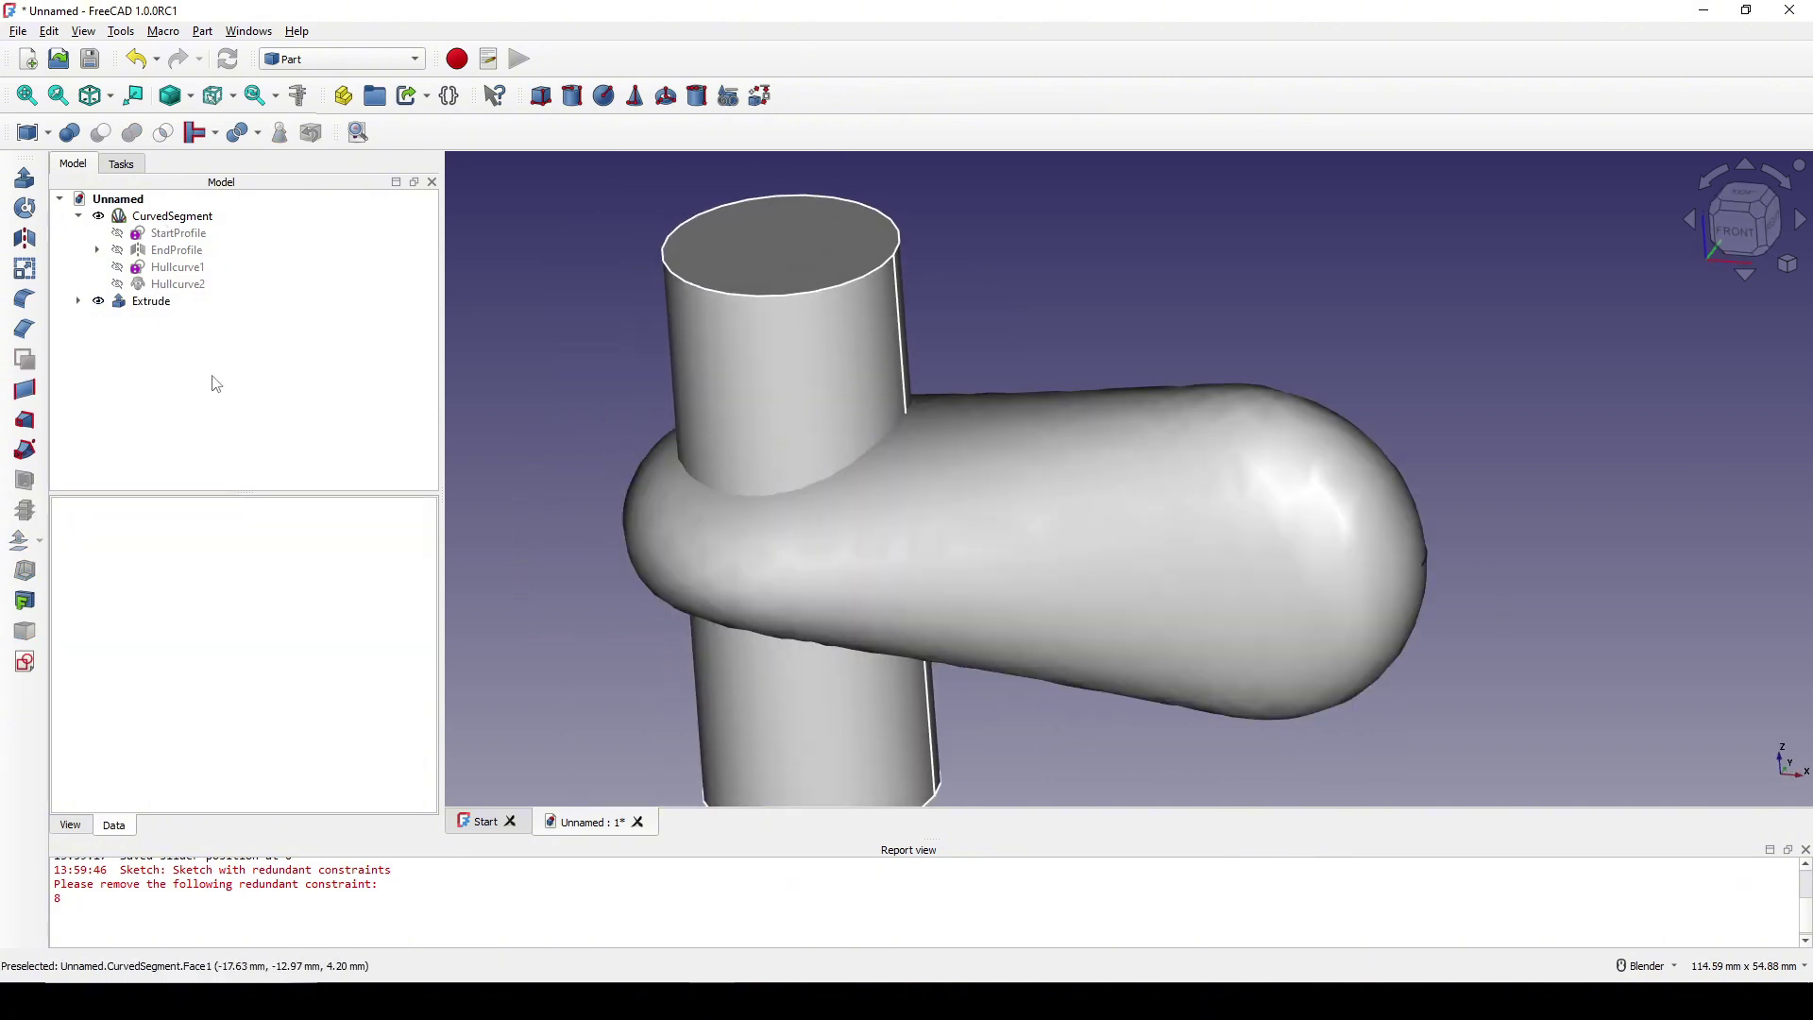
left_click(161, 309)
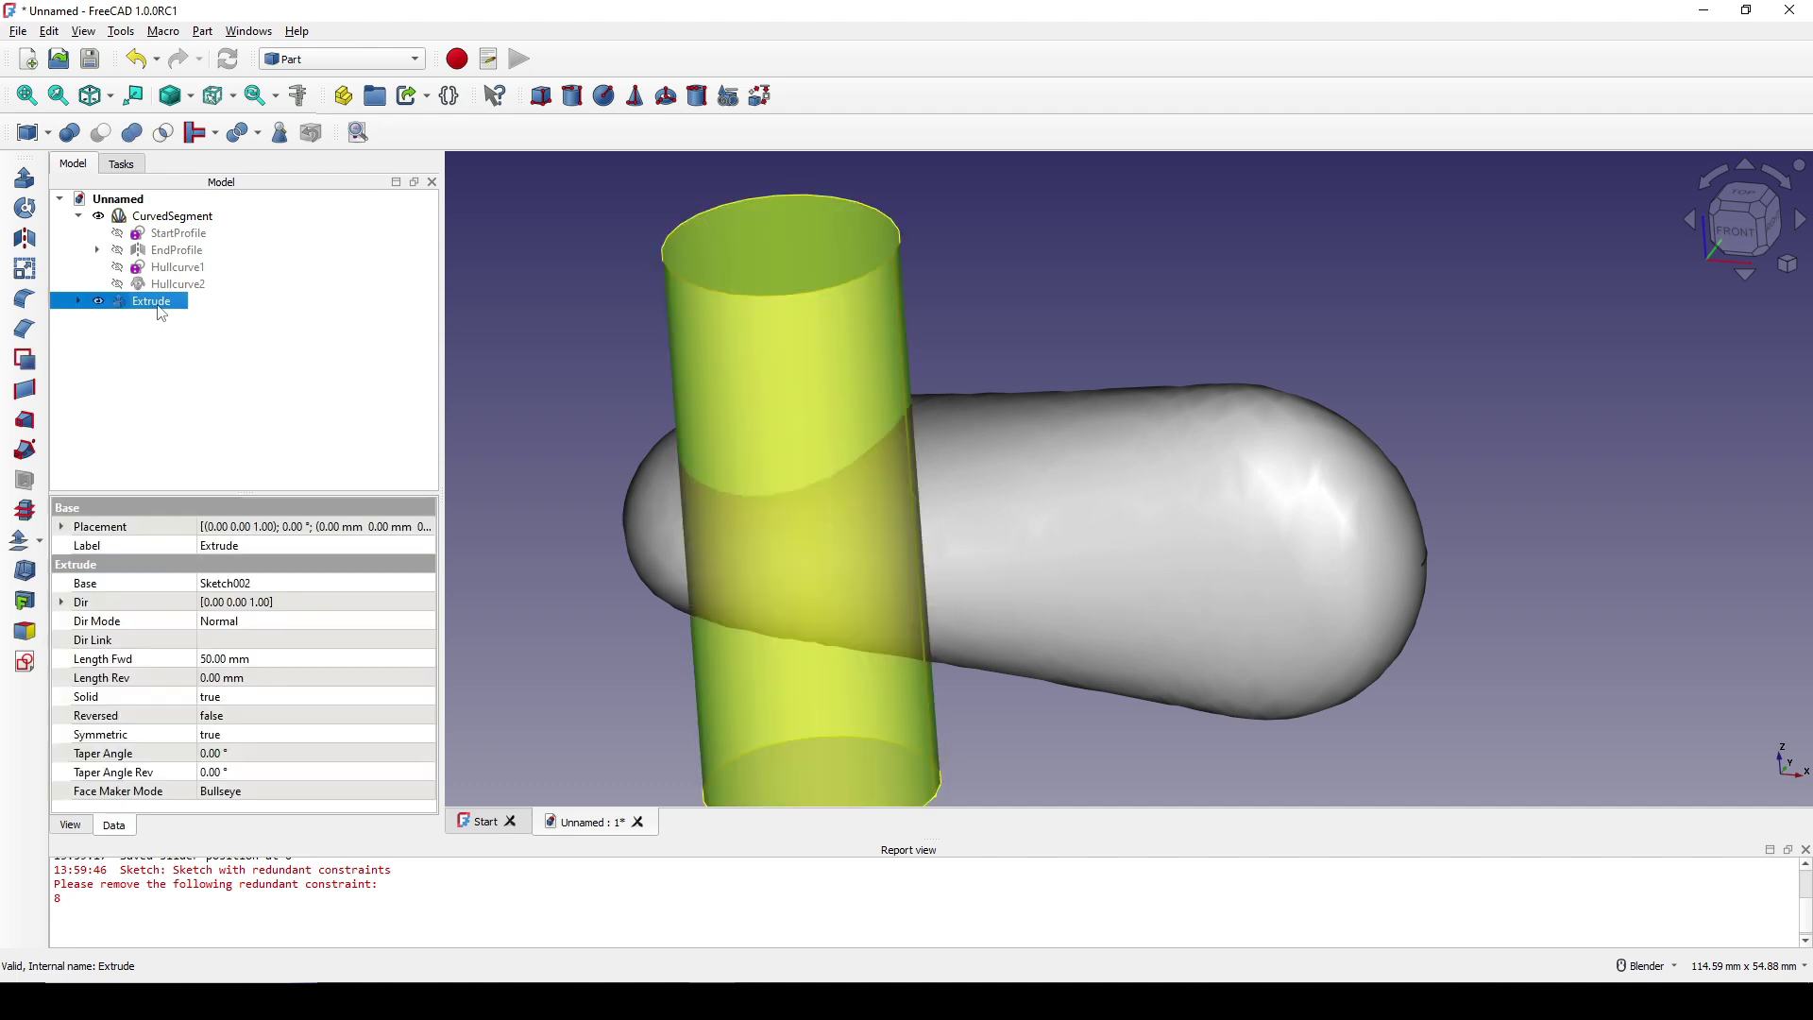
Step: Mirror the Extrude cylinder across the YZ plane
left_click(25, 238)
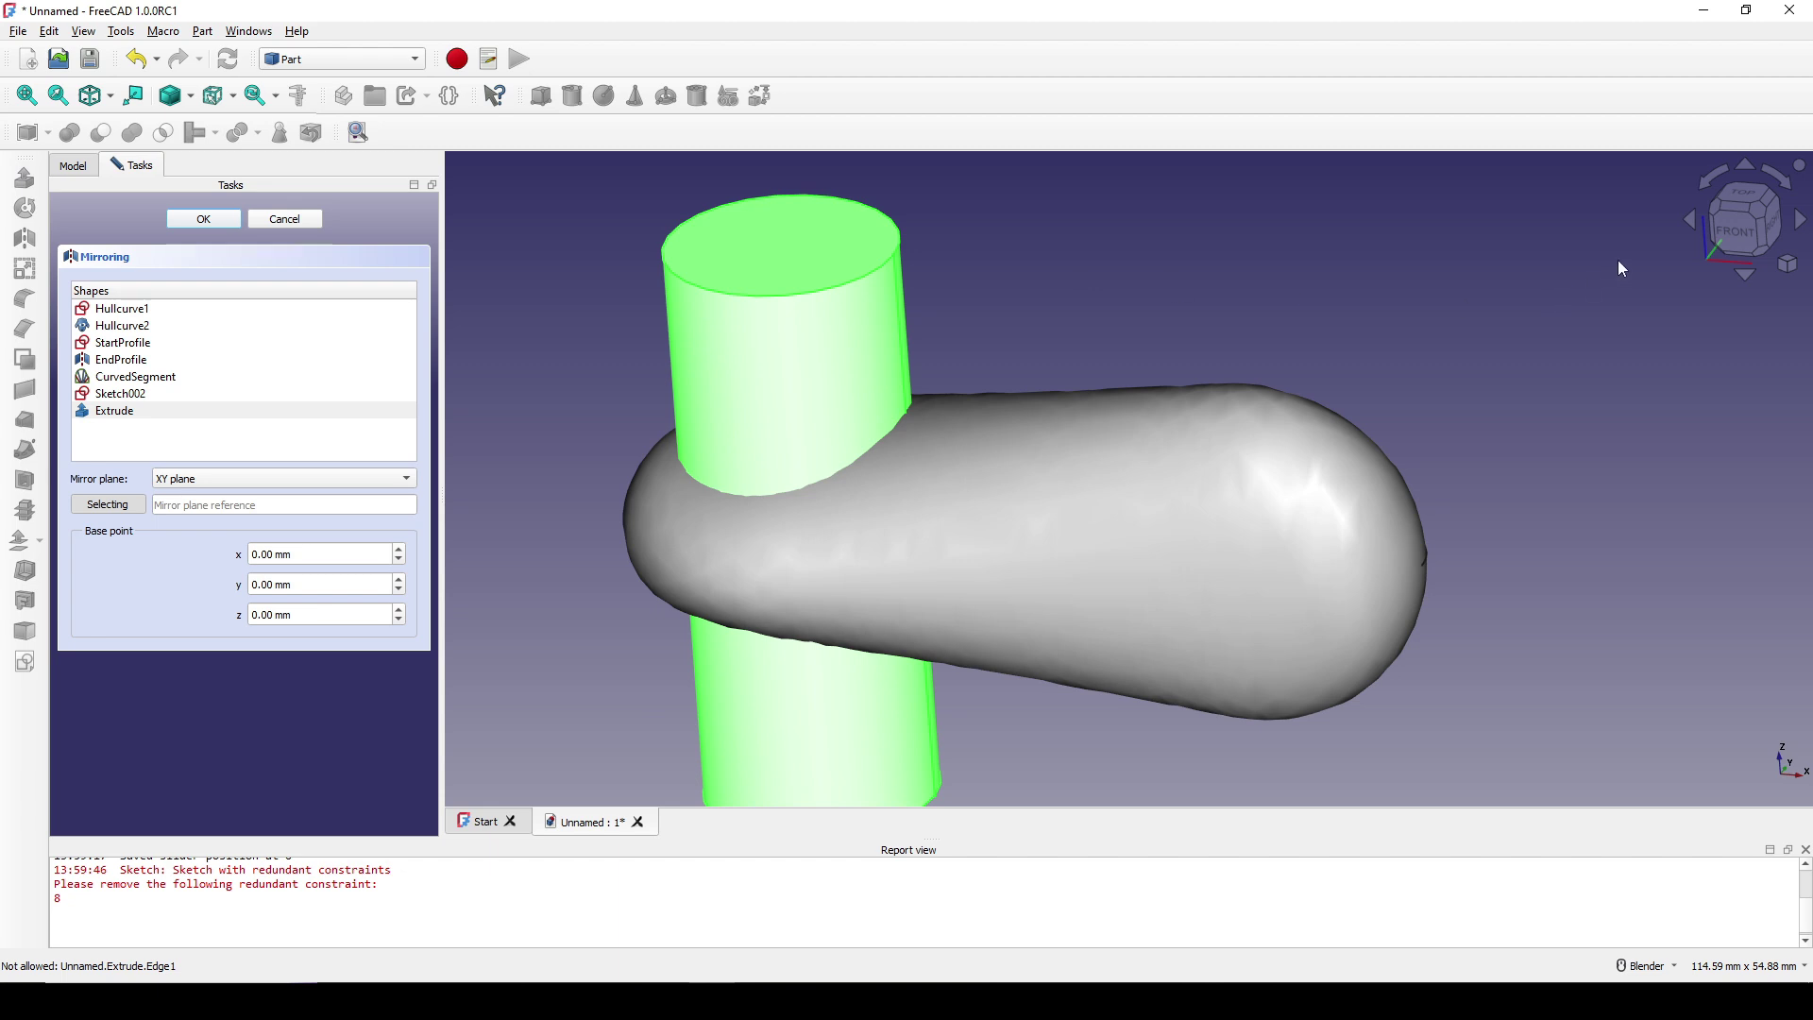
left_click(329, 480)
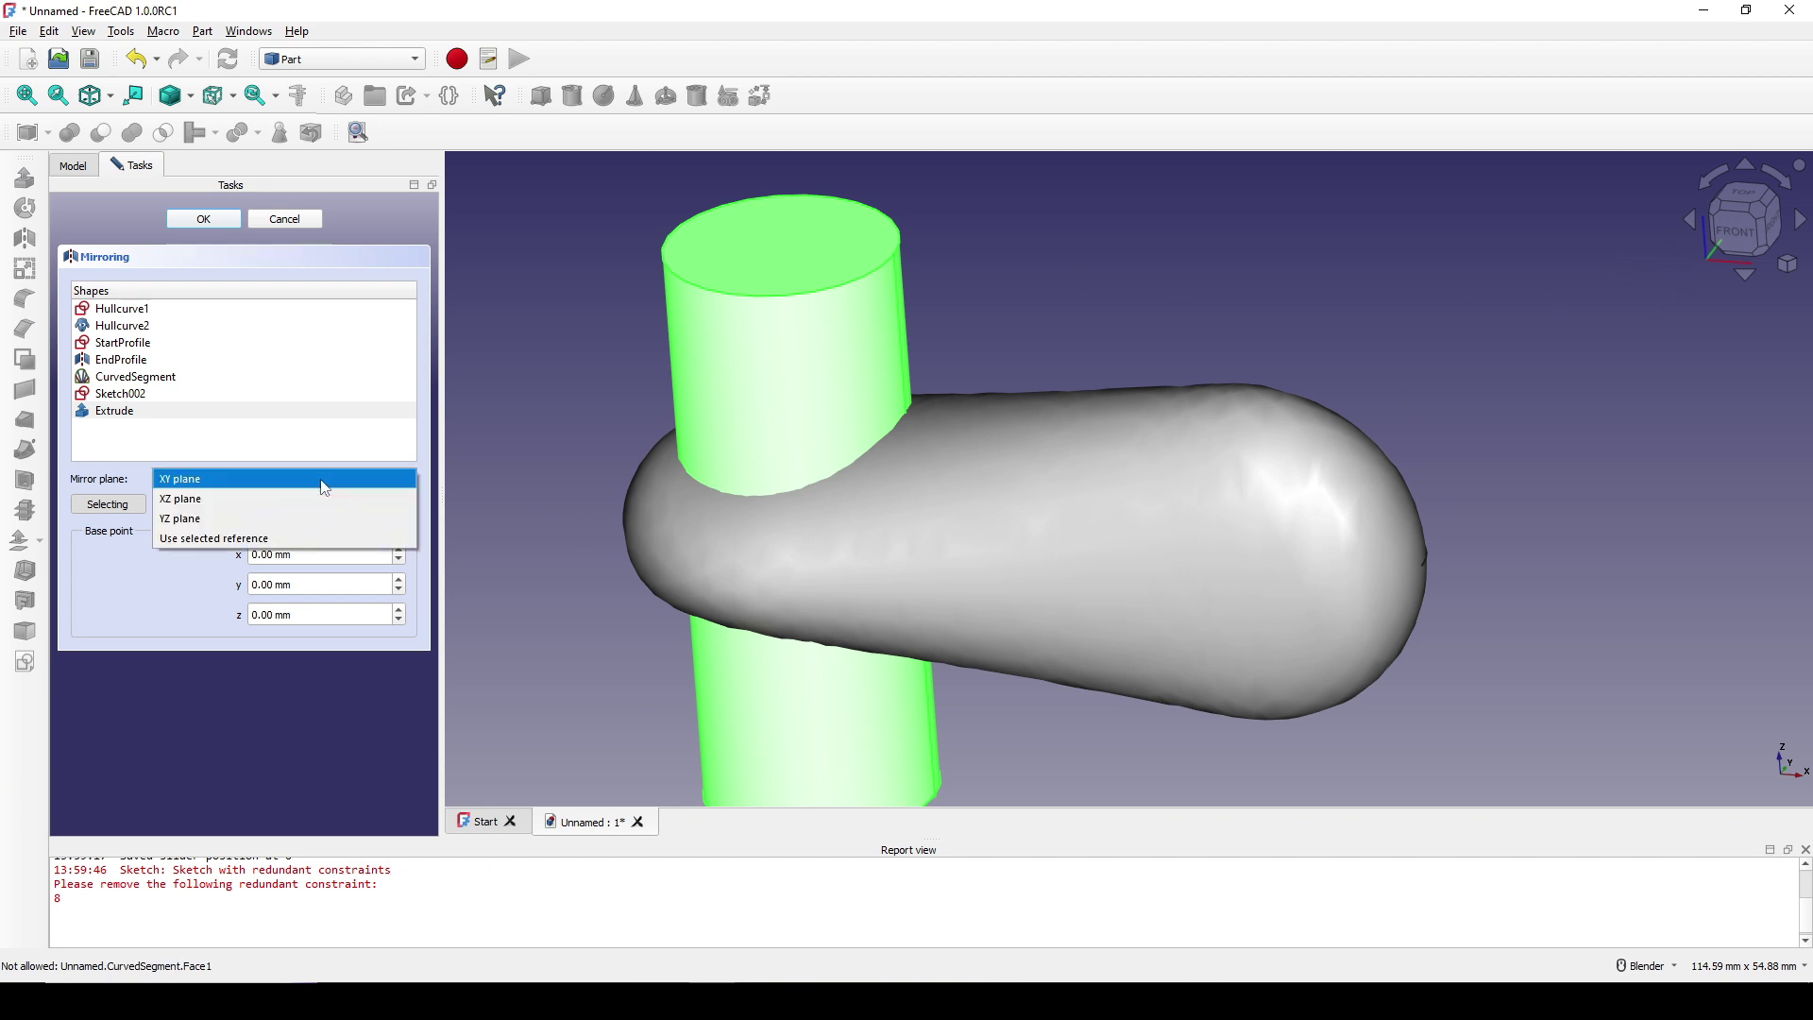
left_click(223, 518)
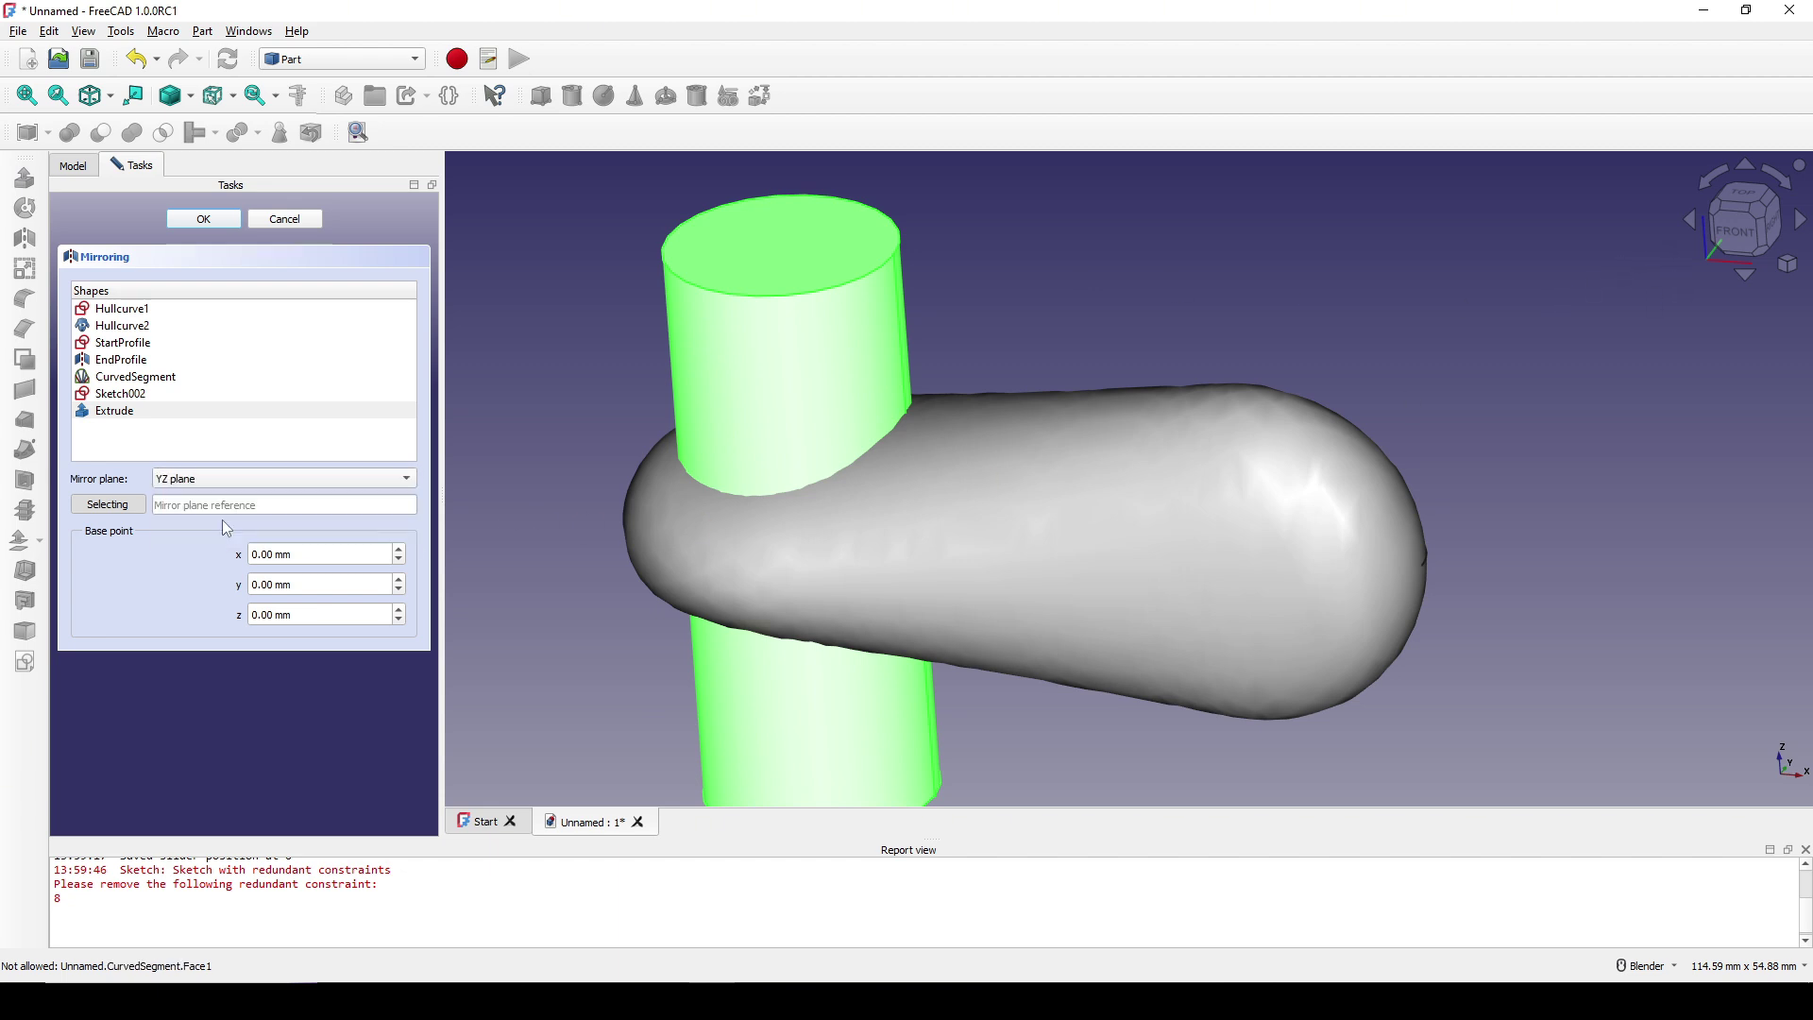
left_click(203, 218)
scroll(1379, 627, "down", 2)
middle_click_drag(1360, 631, 1242, 603, "shift")
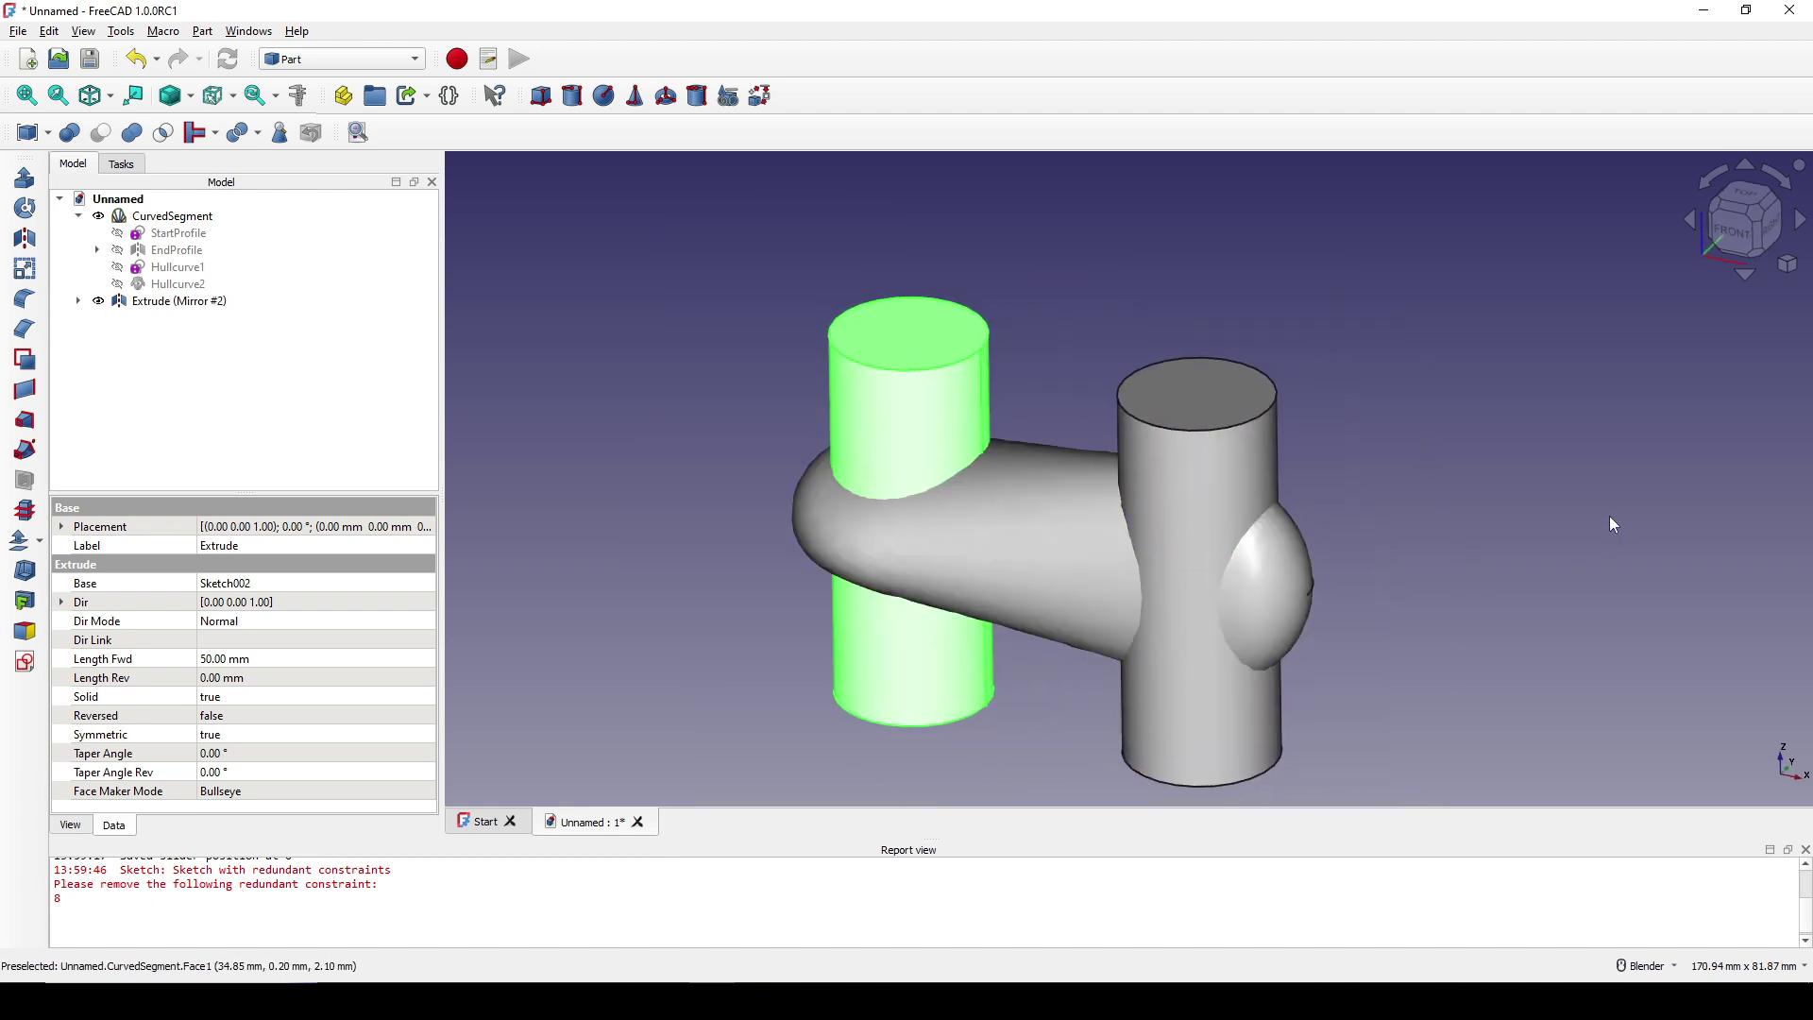
Step: Rotate the mirrored copy, Extrude (Mirror #2), 90° so it lies horizontally
left_click(151, 302)
right_click(151, 304)
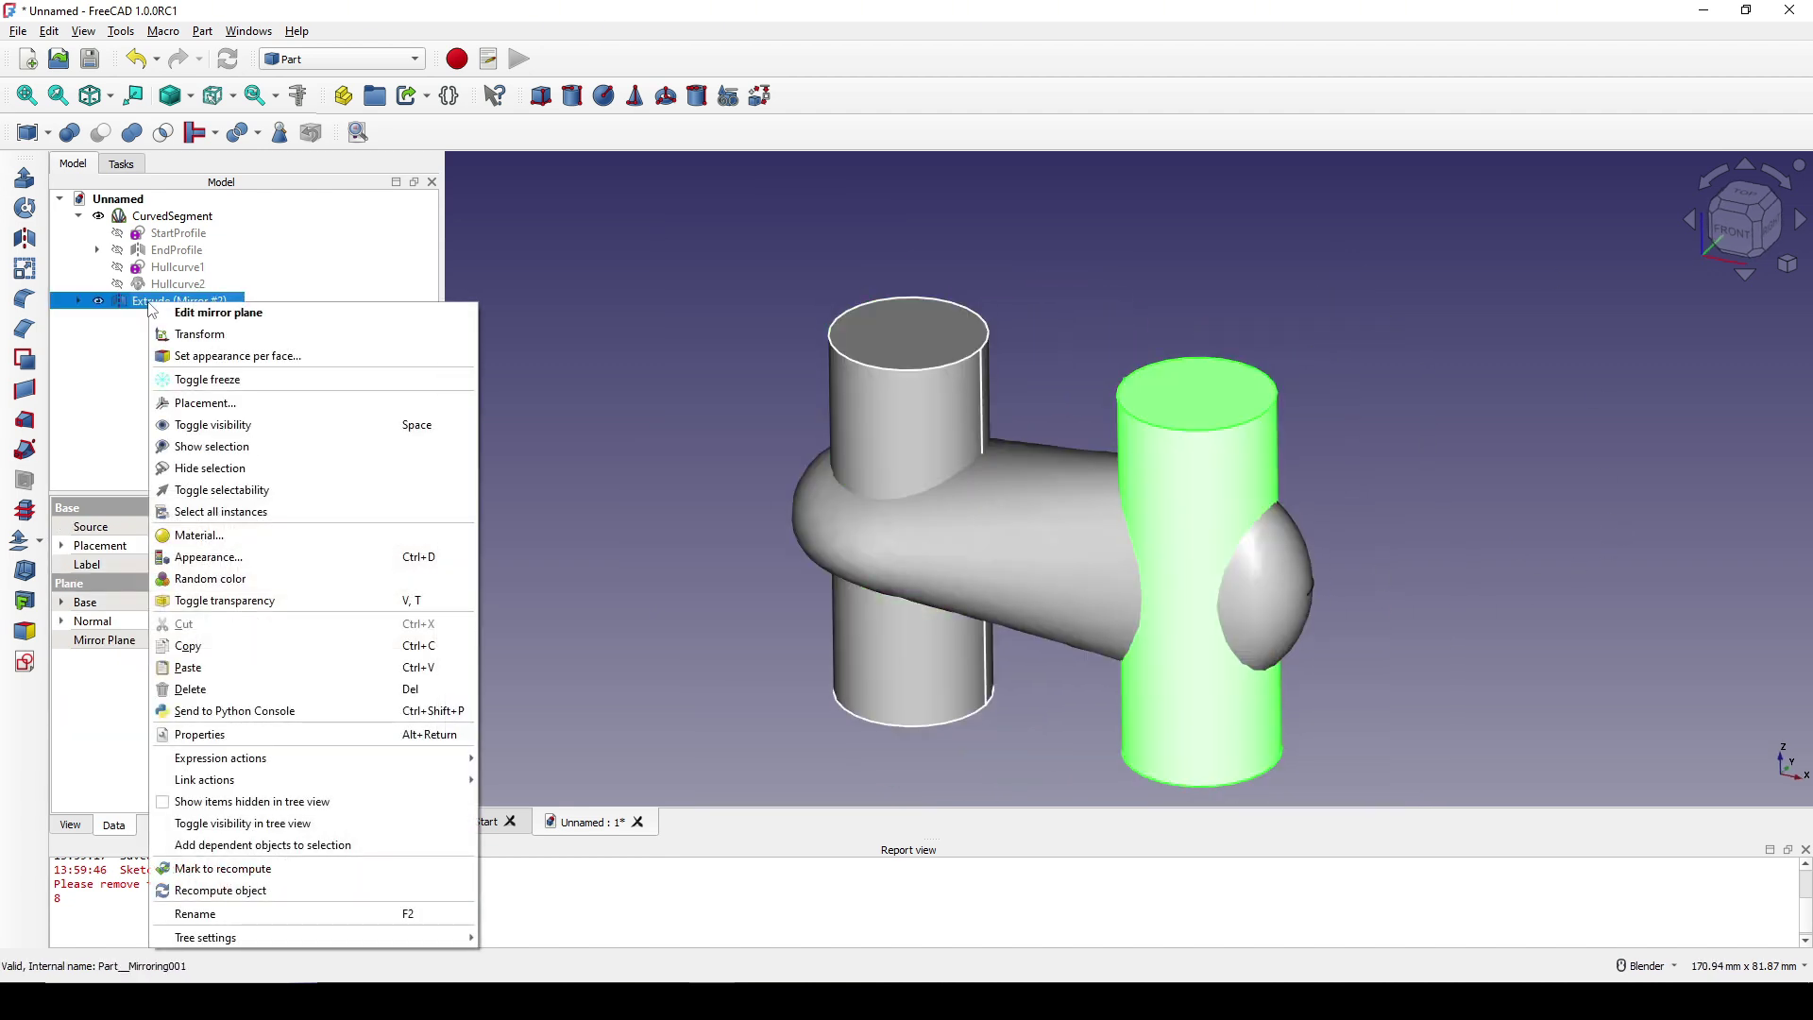
left_click(200, 335)
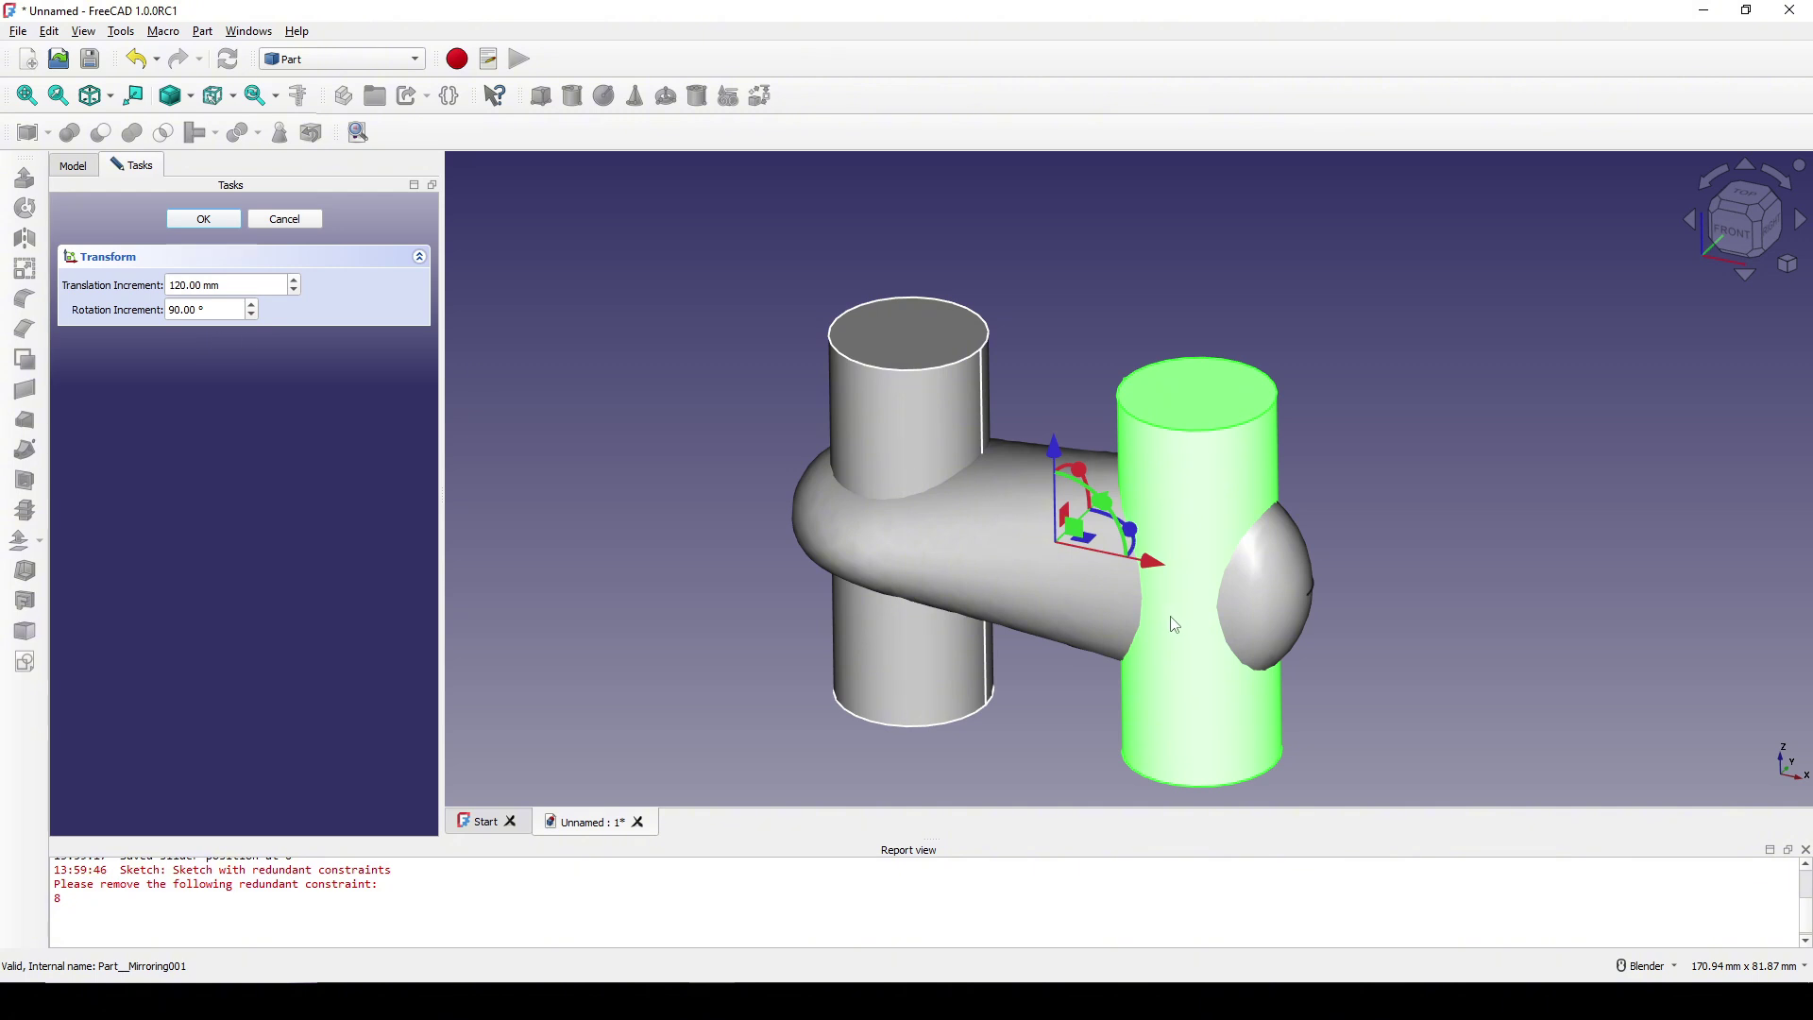
middle_click_drag(1174, 624, 1100, 633)
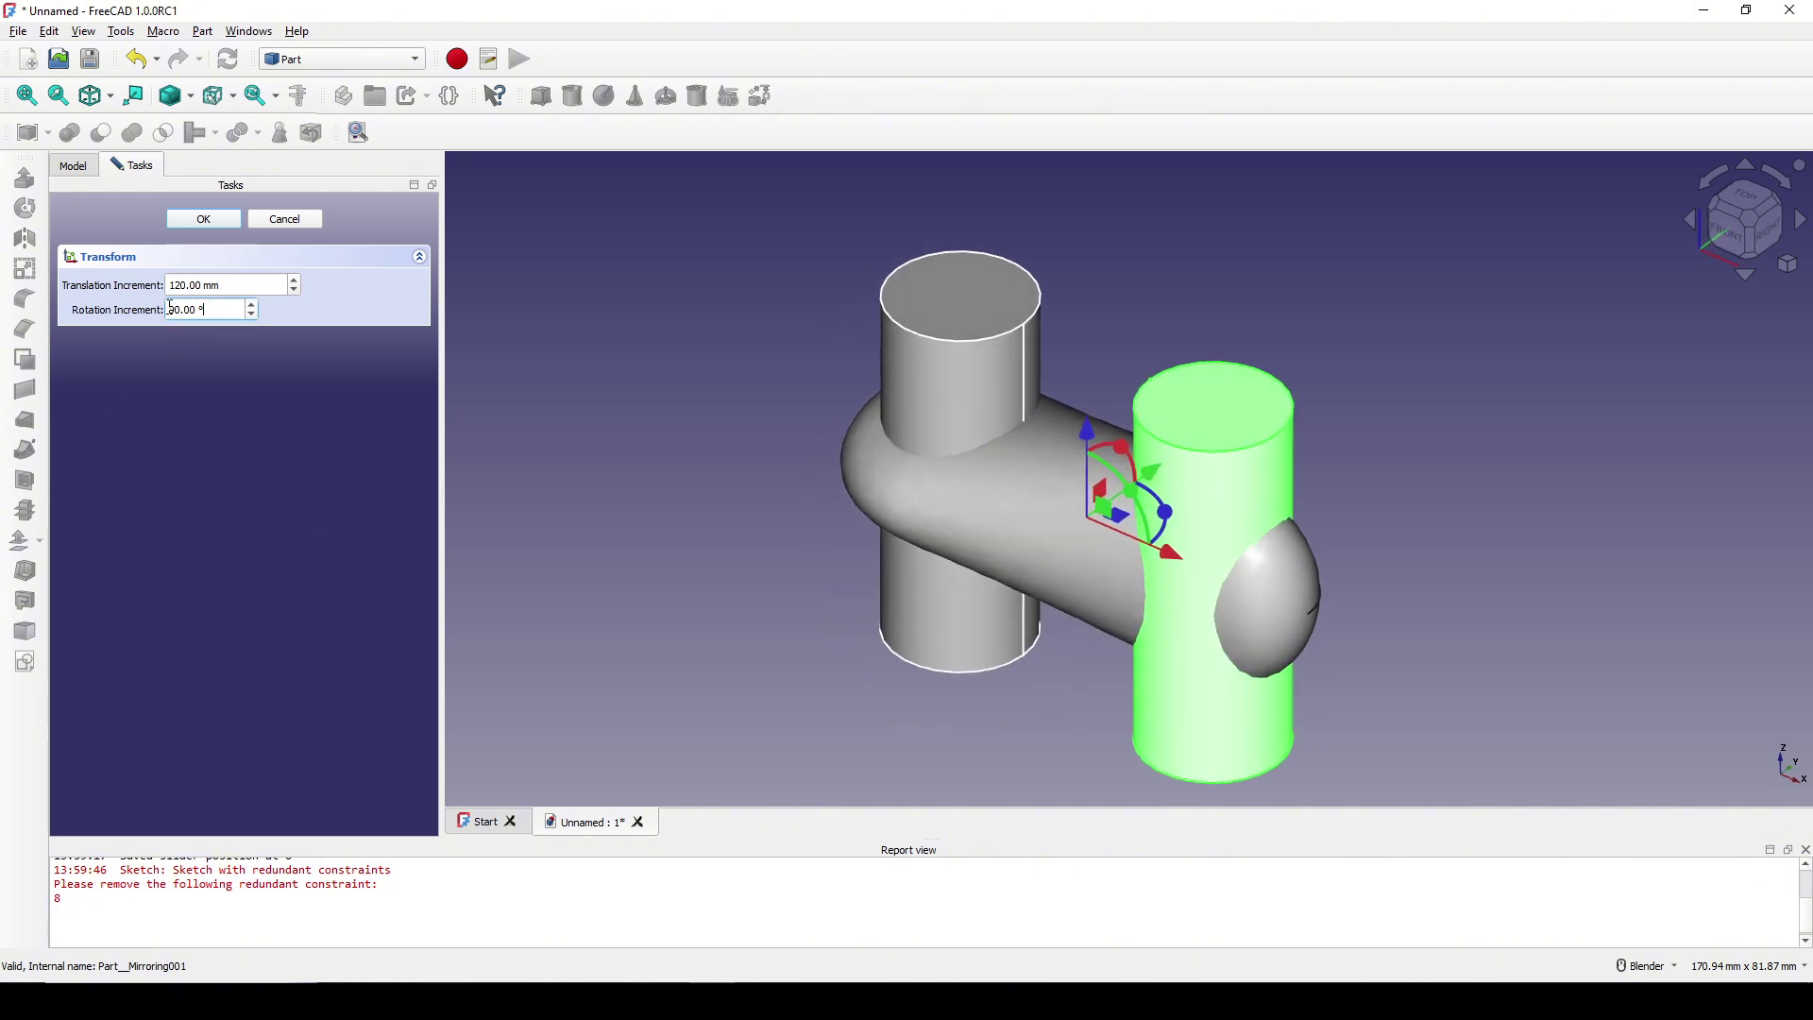
middle_click_drag(1095, 481, 1126, 469)
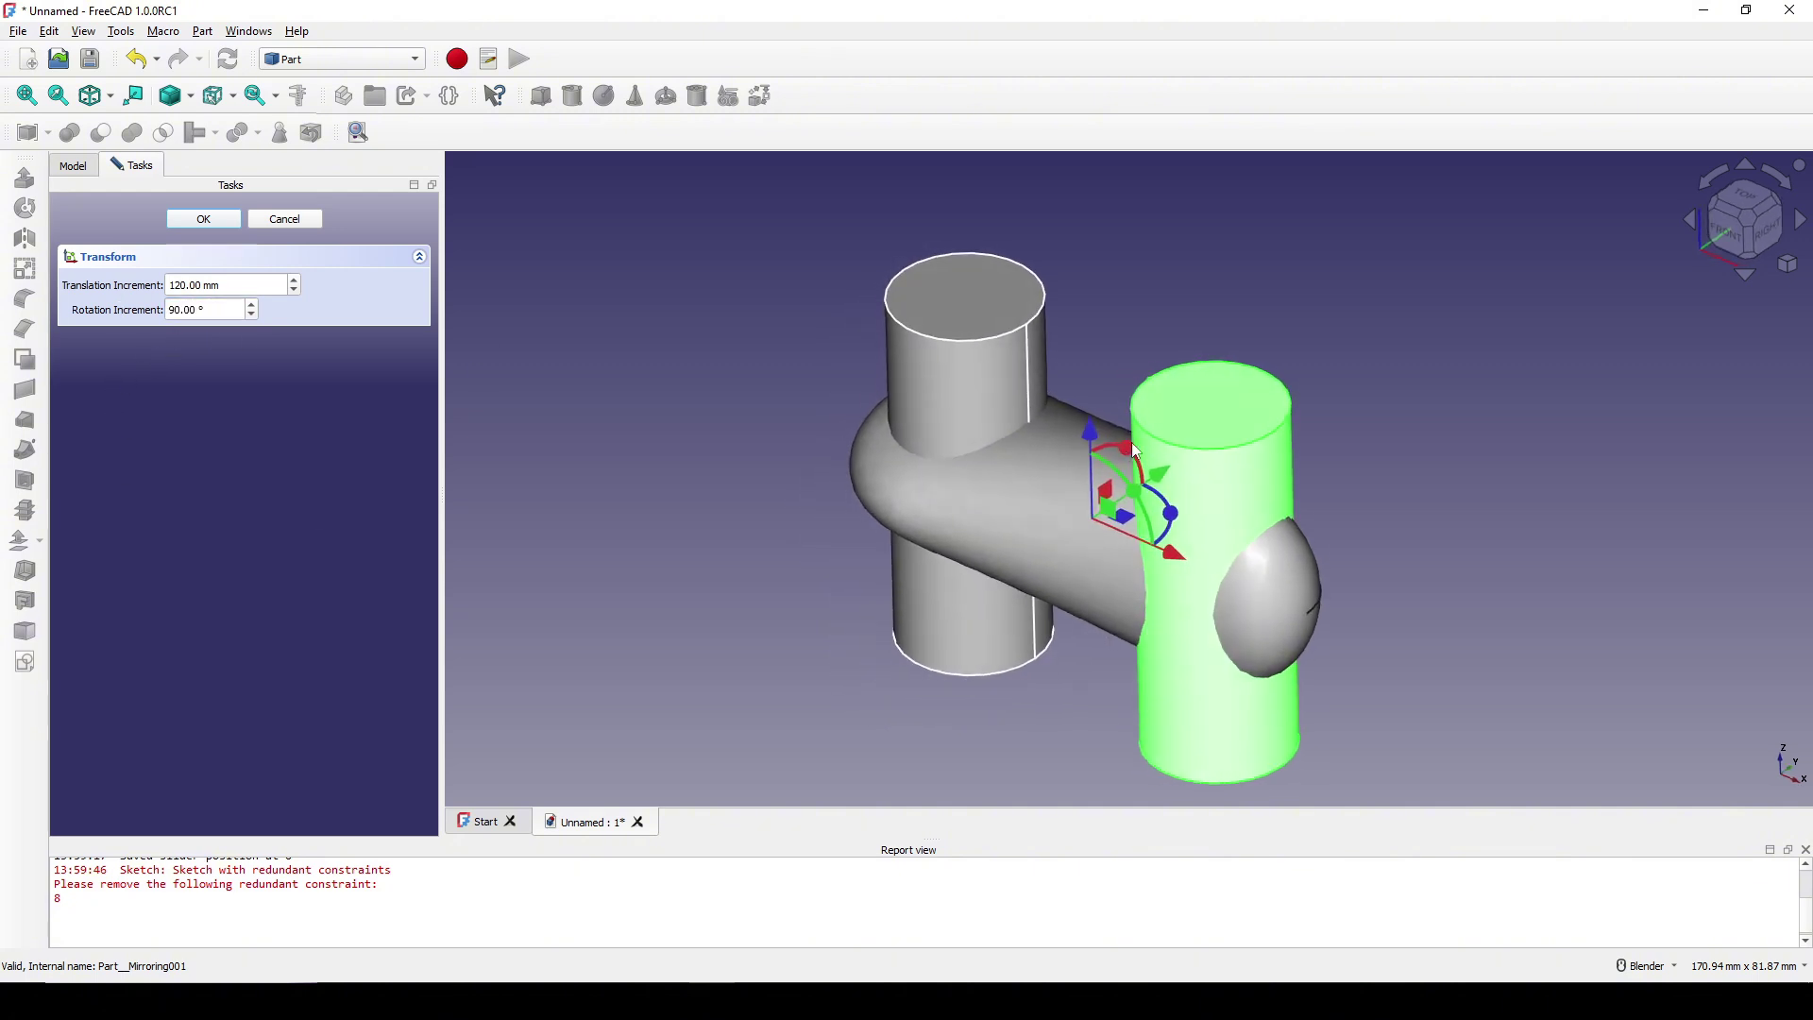
left_click_drag(1128, 445, 1049, 495)
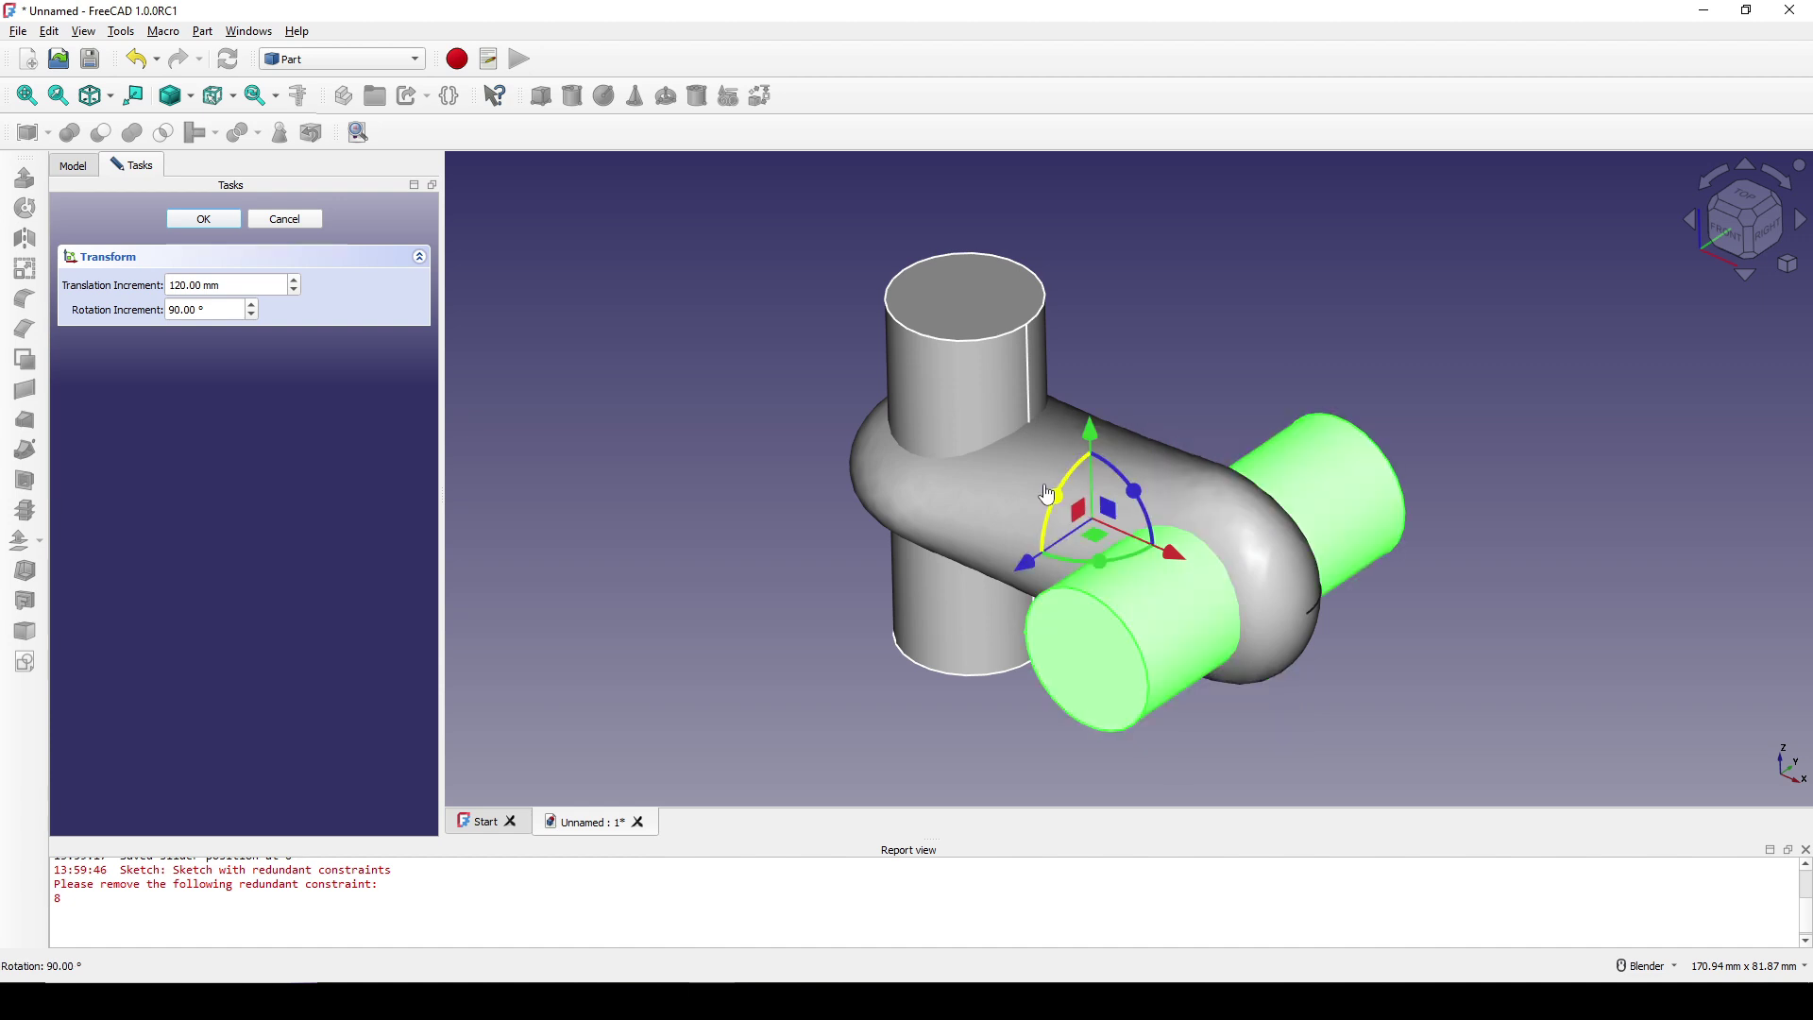
middle_click_drag(1382, 497, 755, 468)
Step: Confirm the rotation and combine both extrusions into one compound
left_click(204, 219)
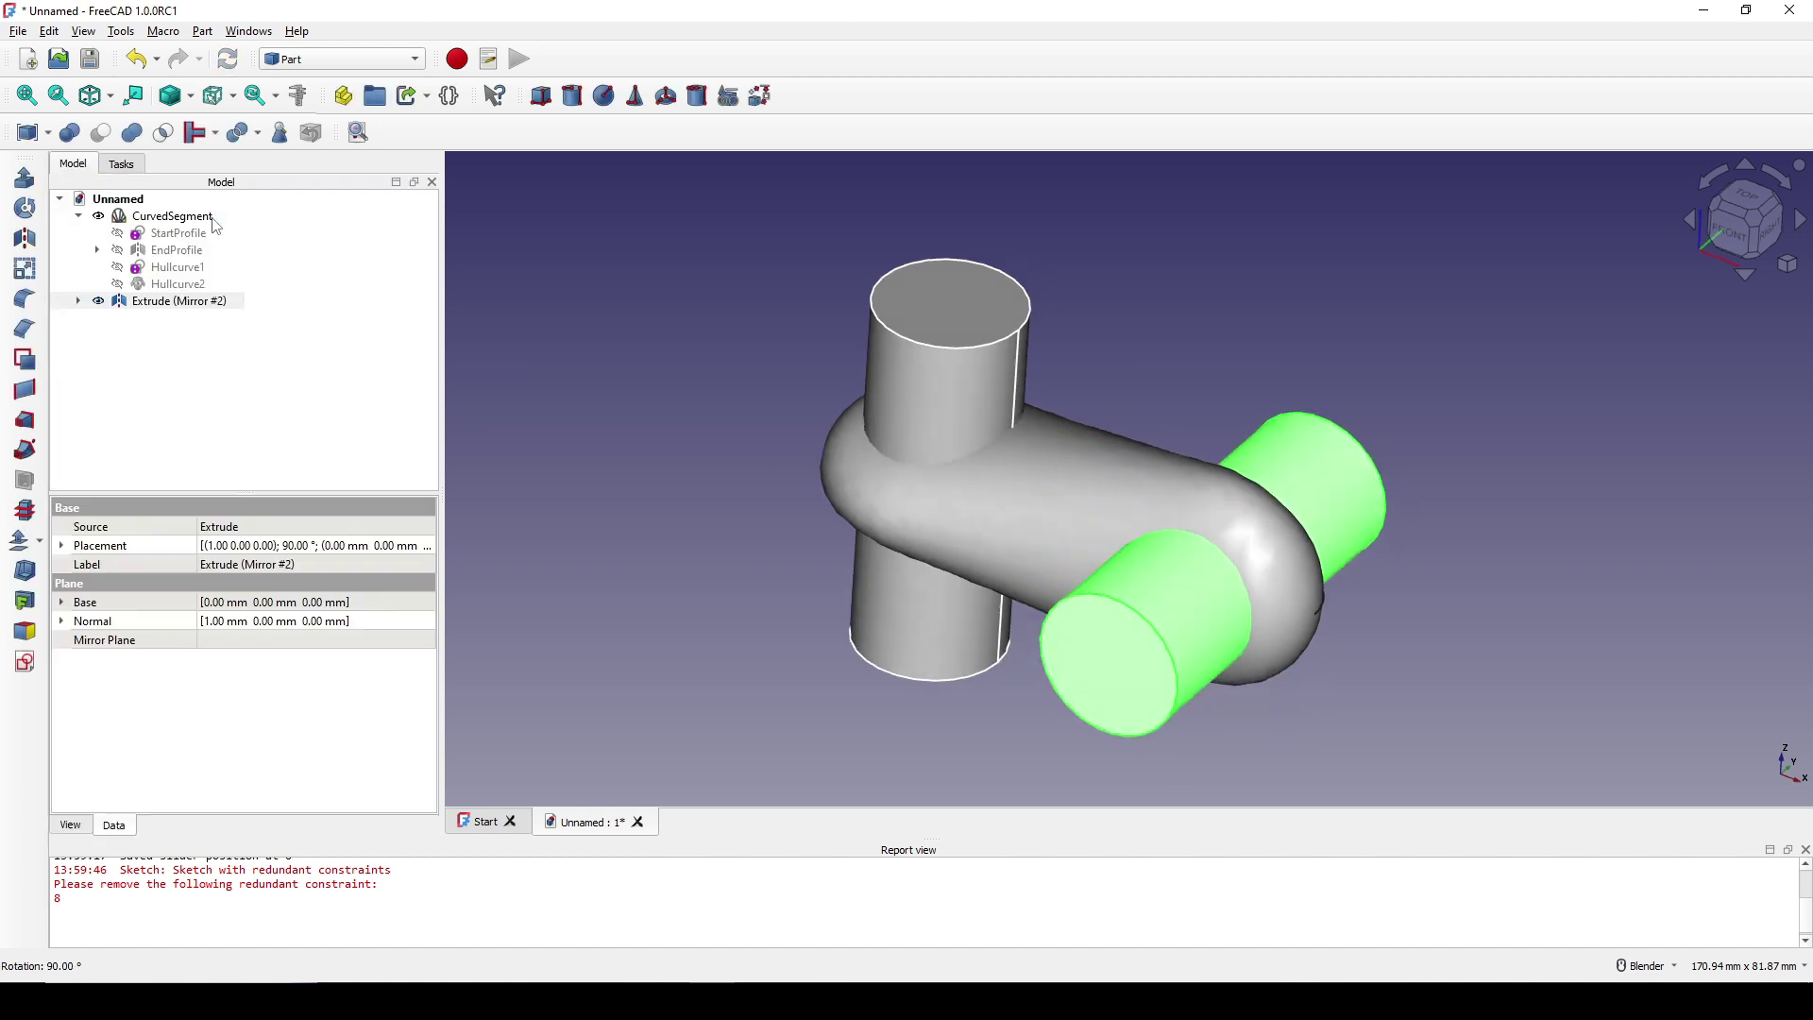
middle_click_drag(938, 356, 1239, 357)
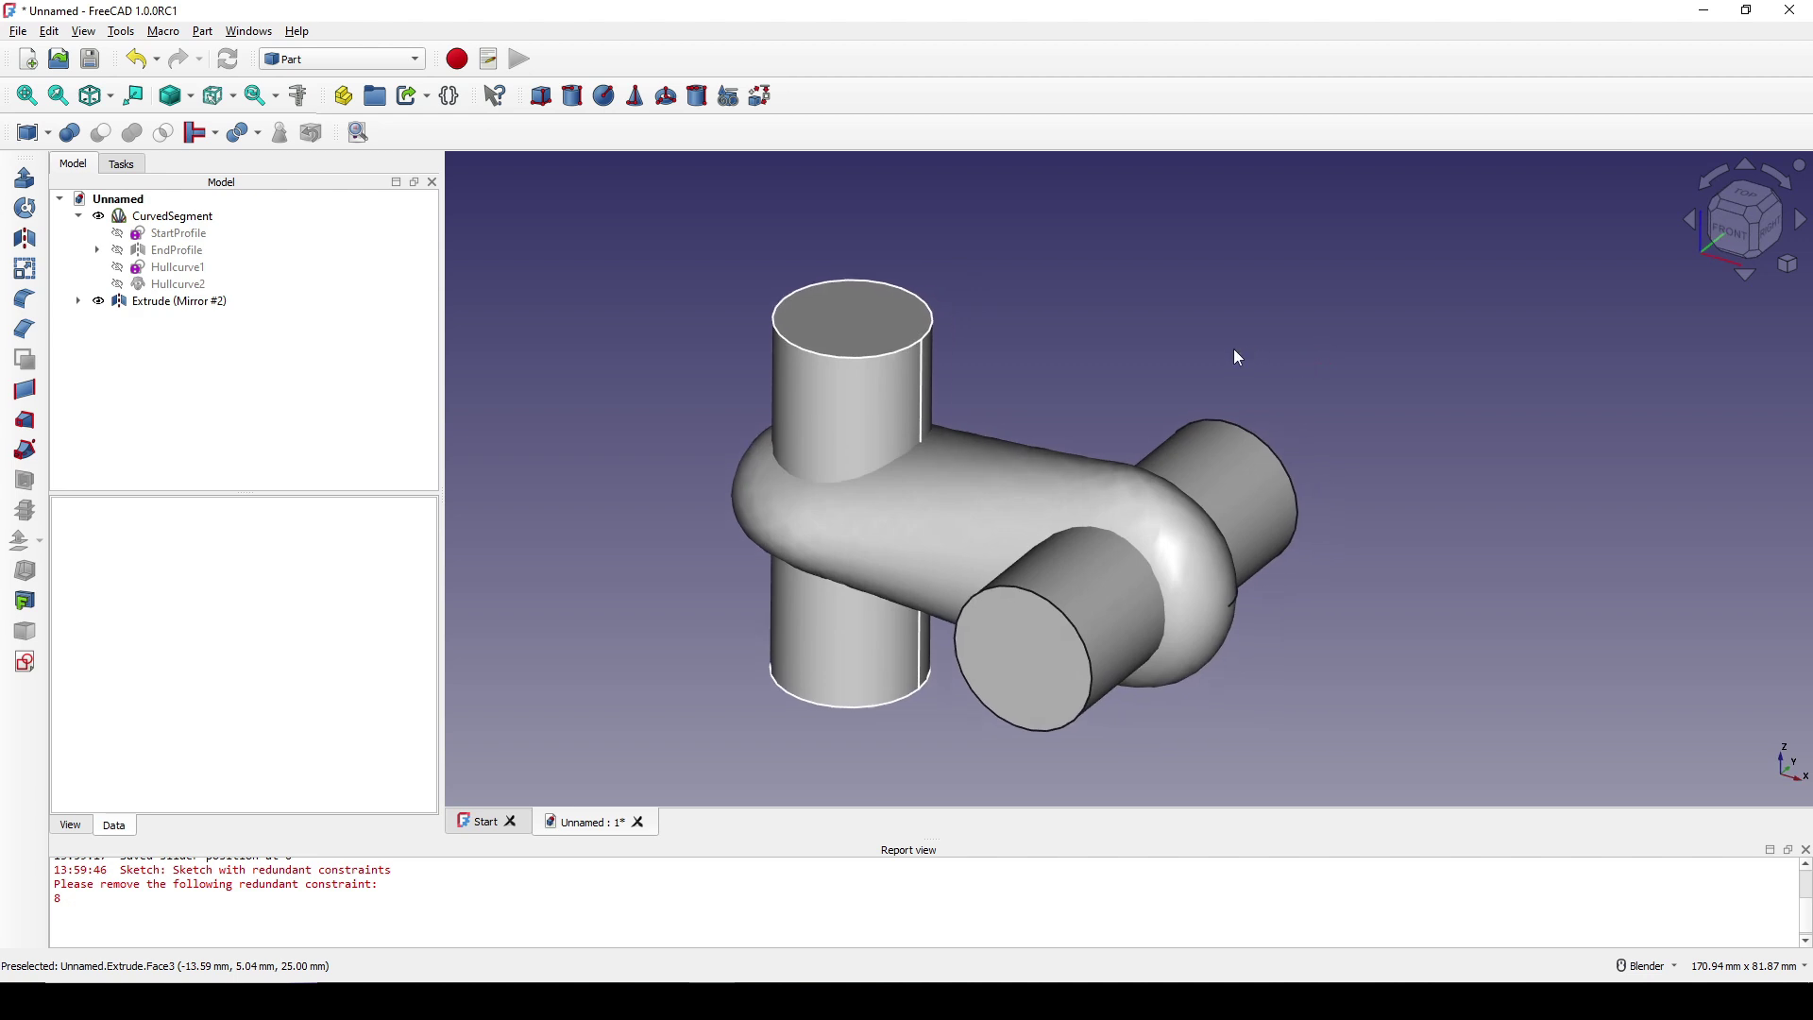
left_click(80, 302)
left_click(155, 305)
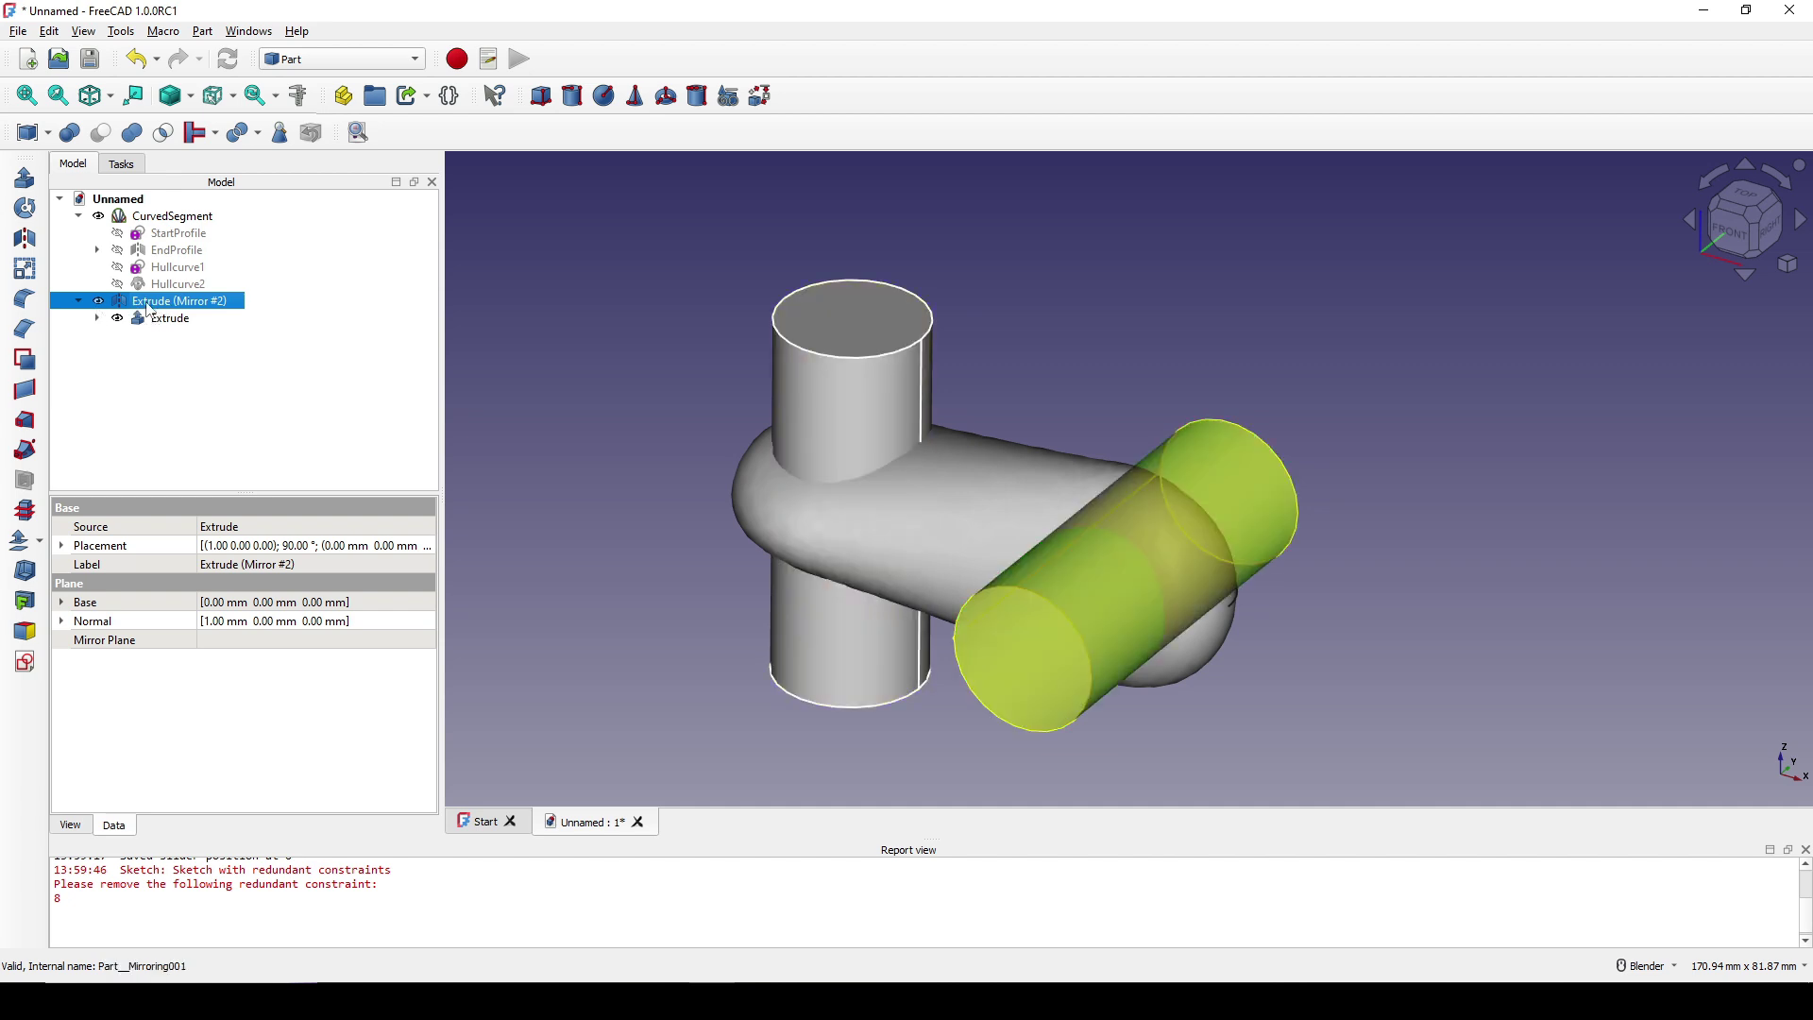
left_click(153, 320, "ctrl")
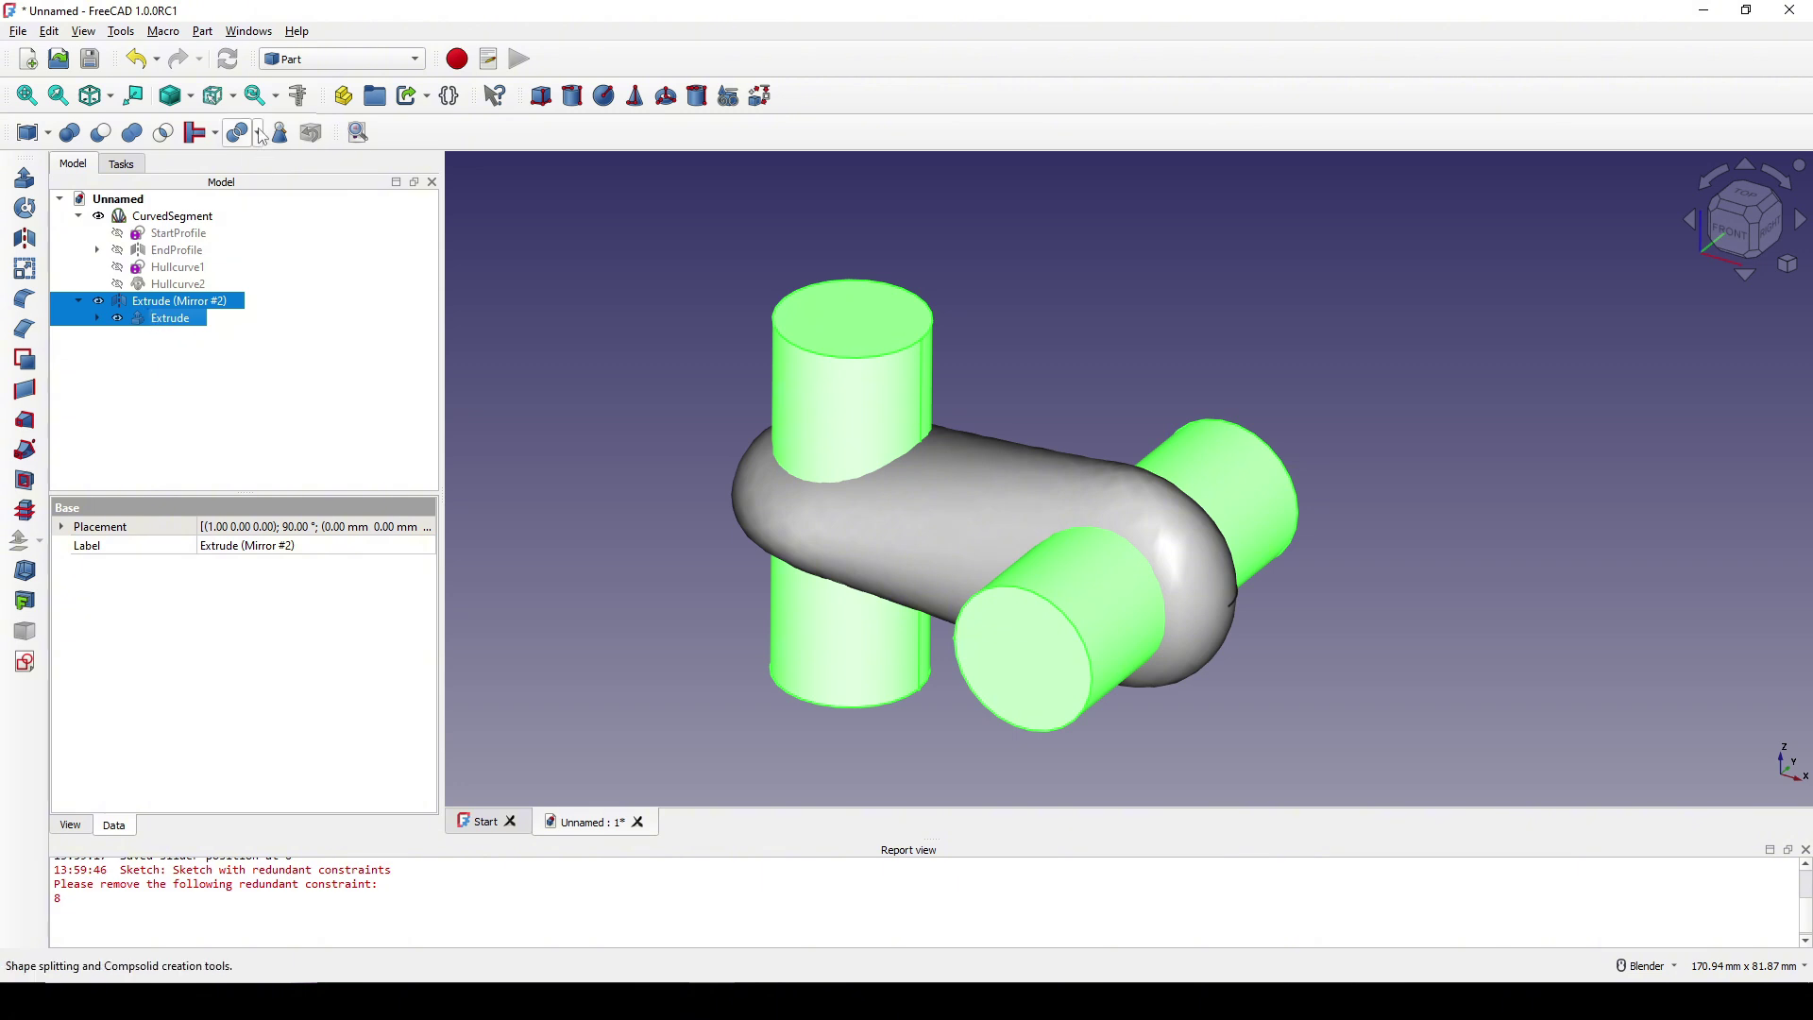
left_click(202, 32)
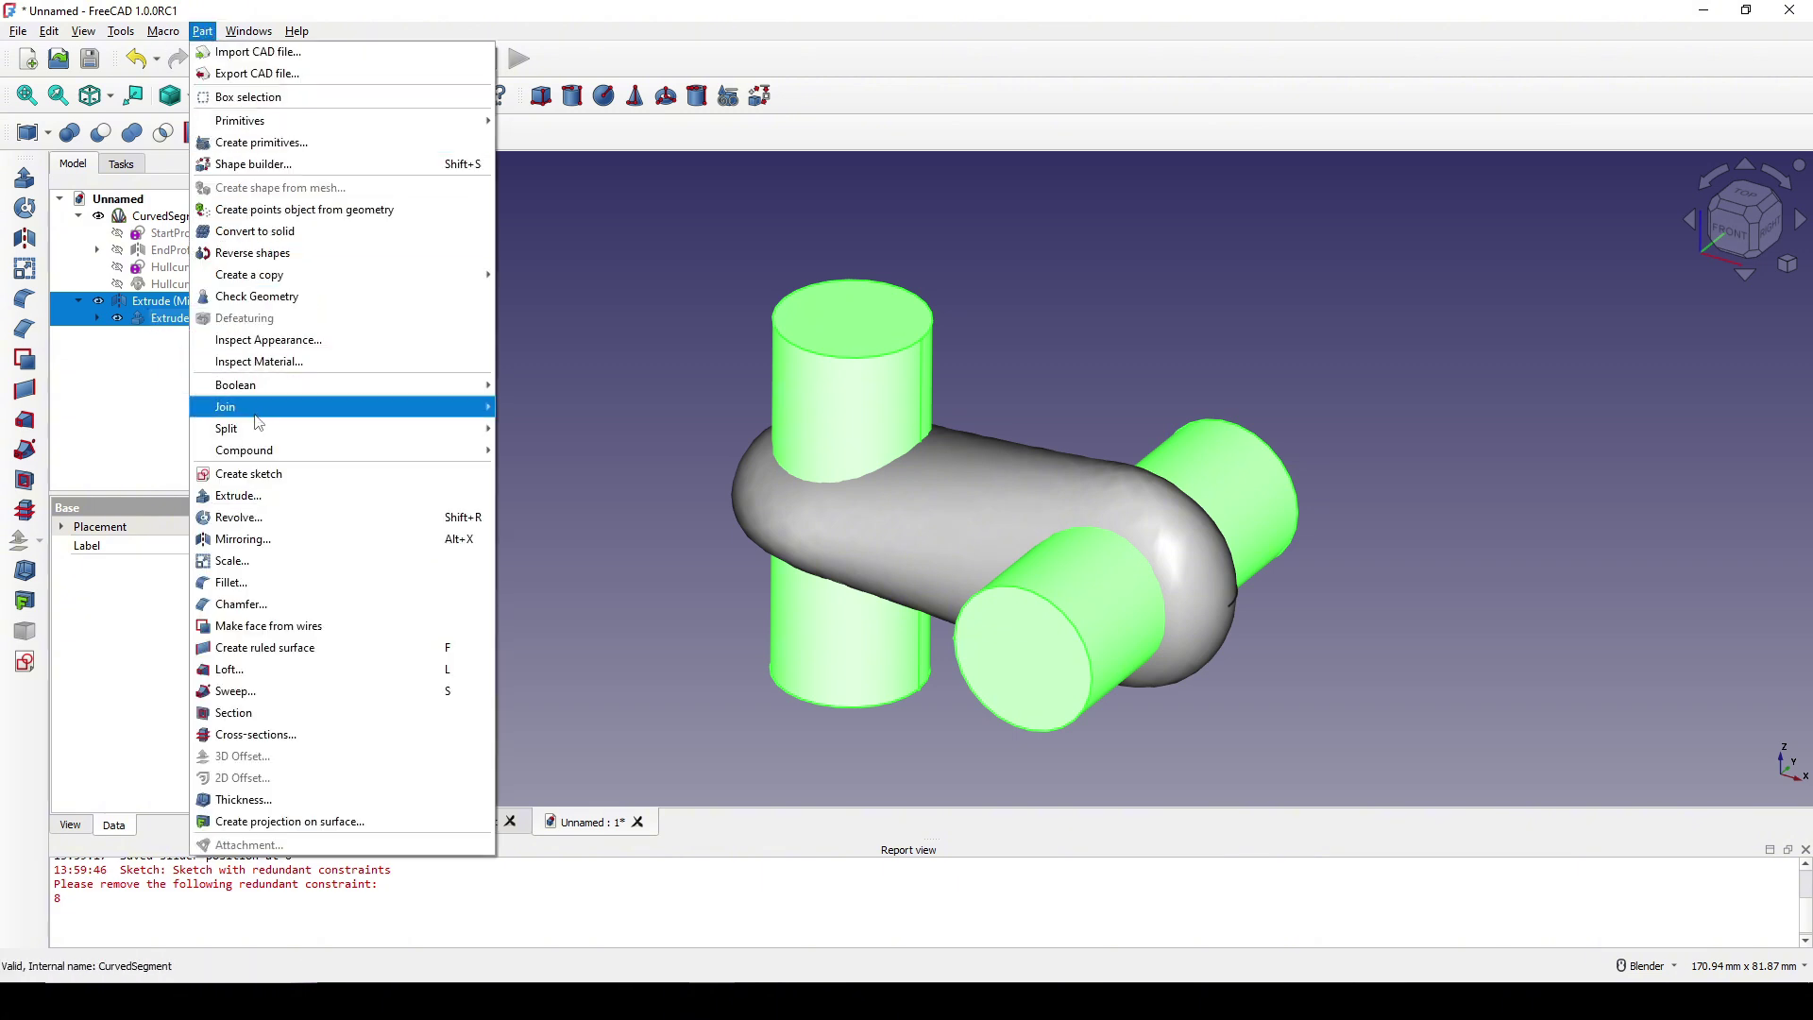
mouse_move(248, 454)
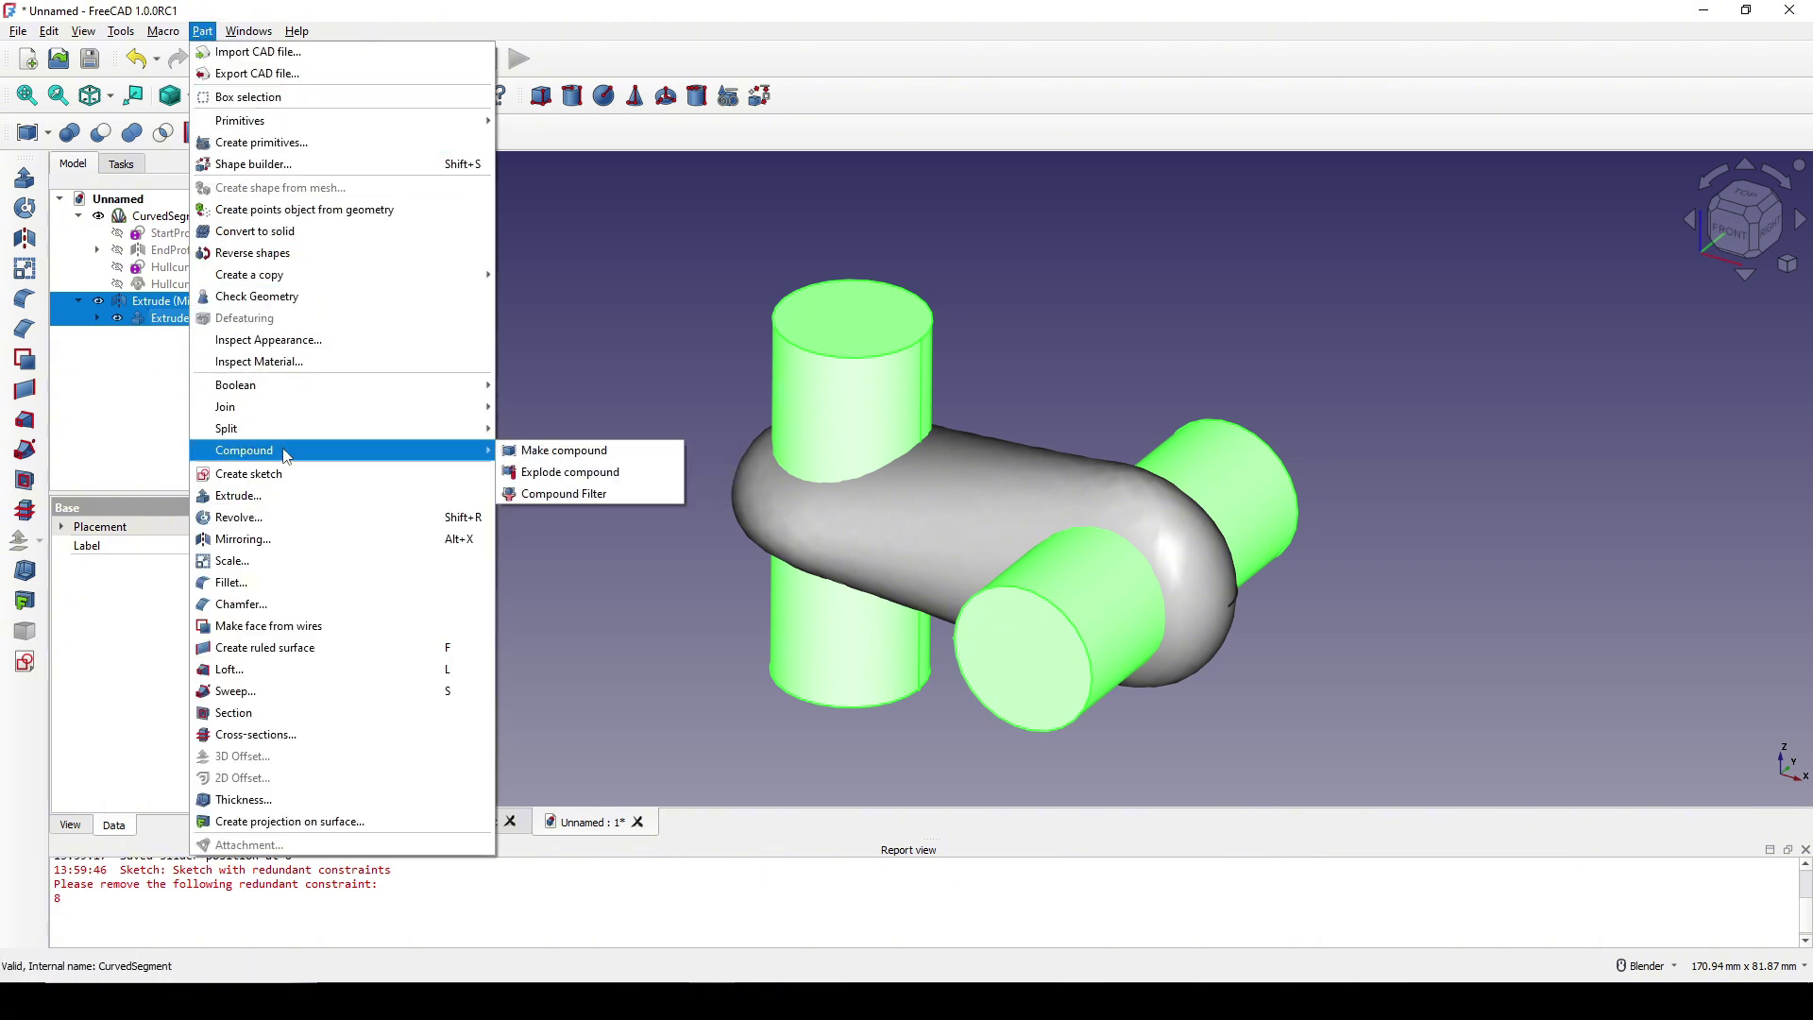
left_click(560, 449)
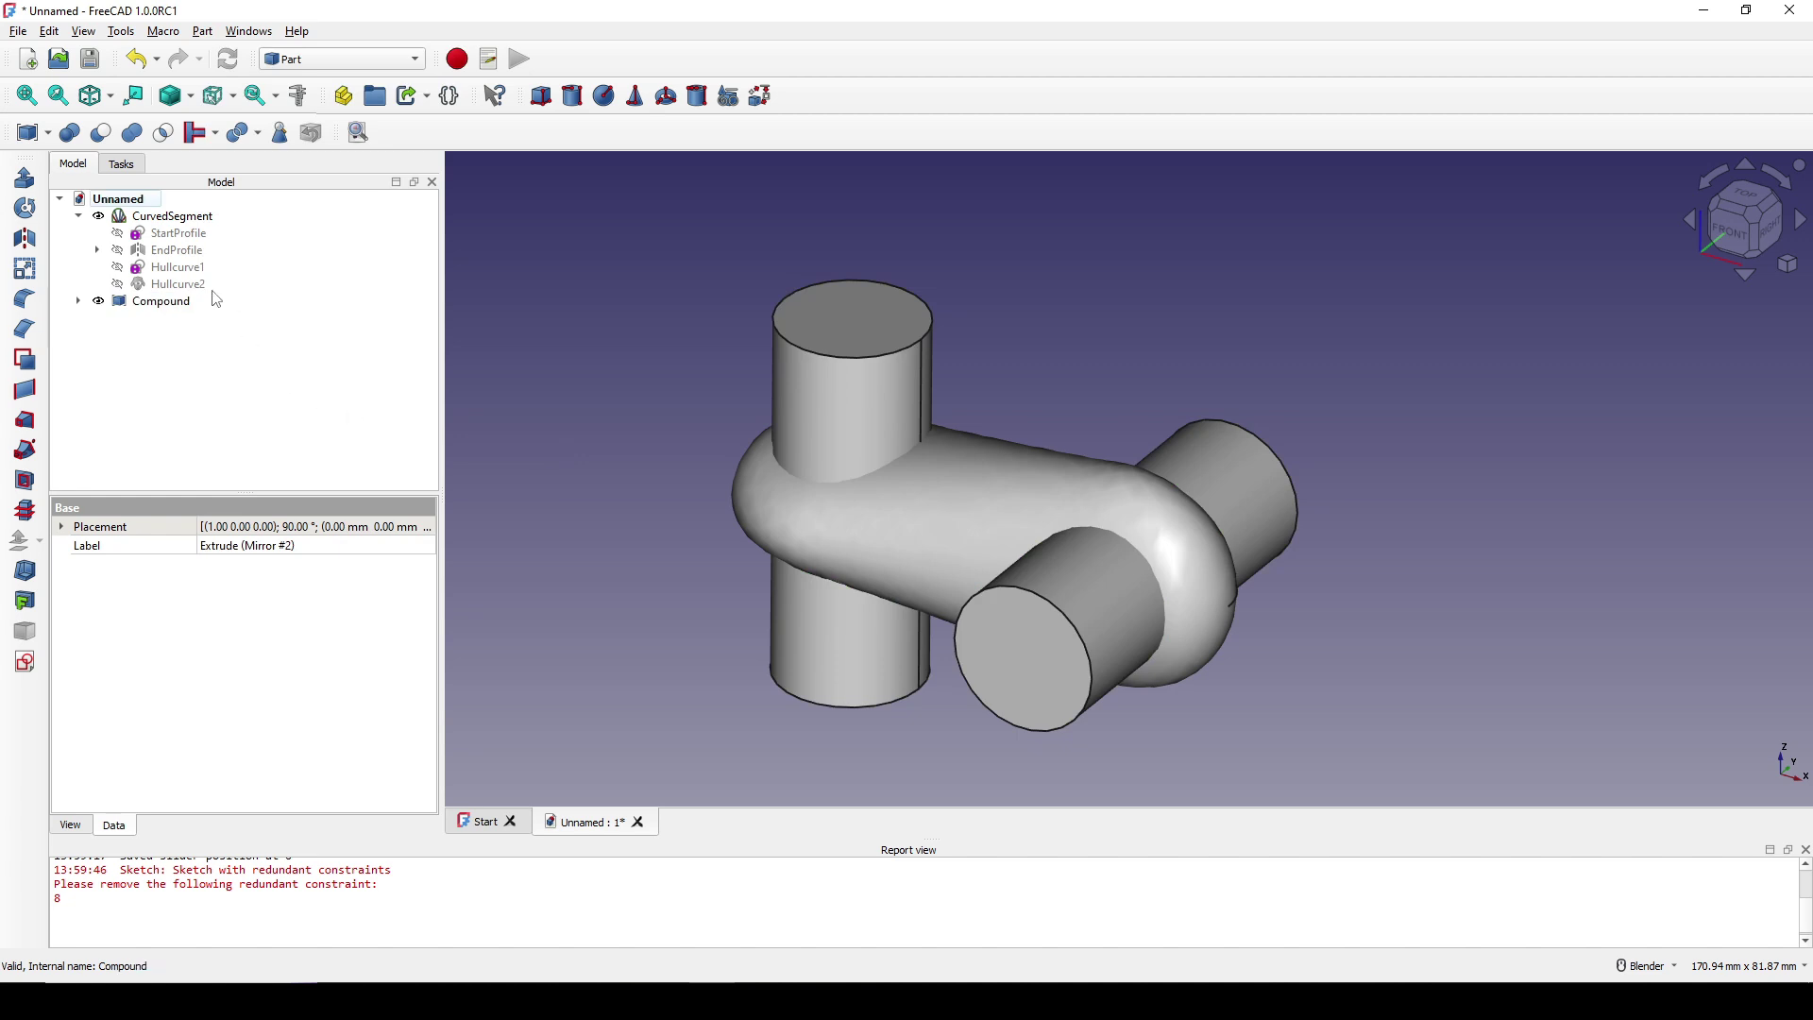
Step: Cut the cylinder compound out of the CurvedSegment, leaving two crossing holes
left_click(168, 223)
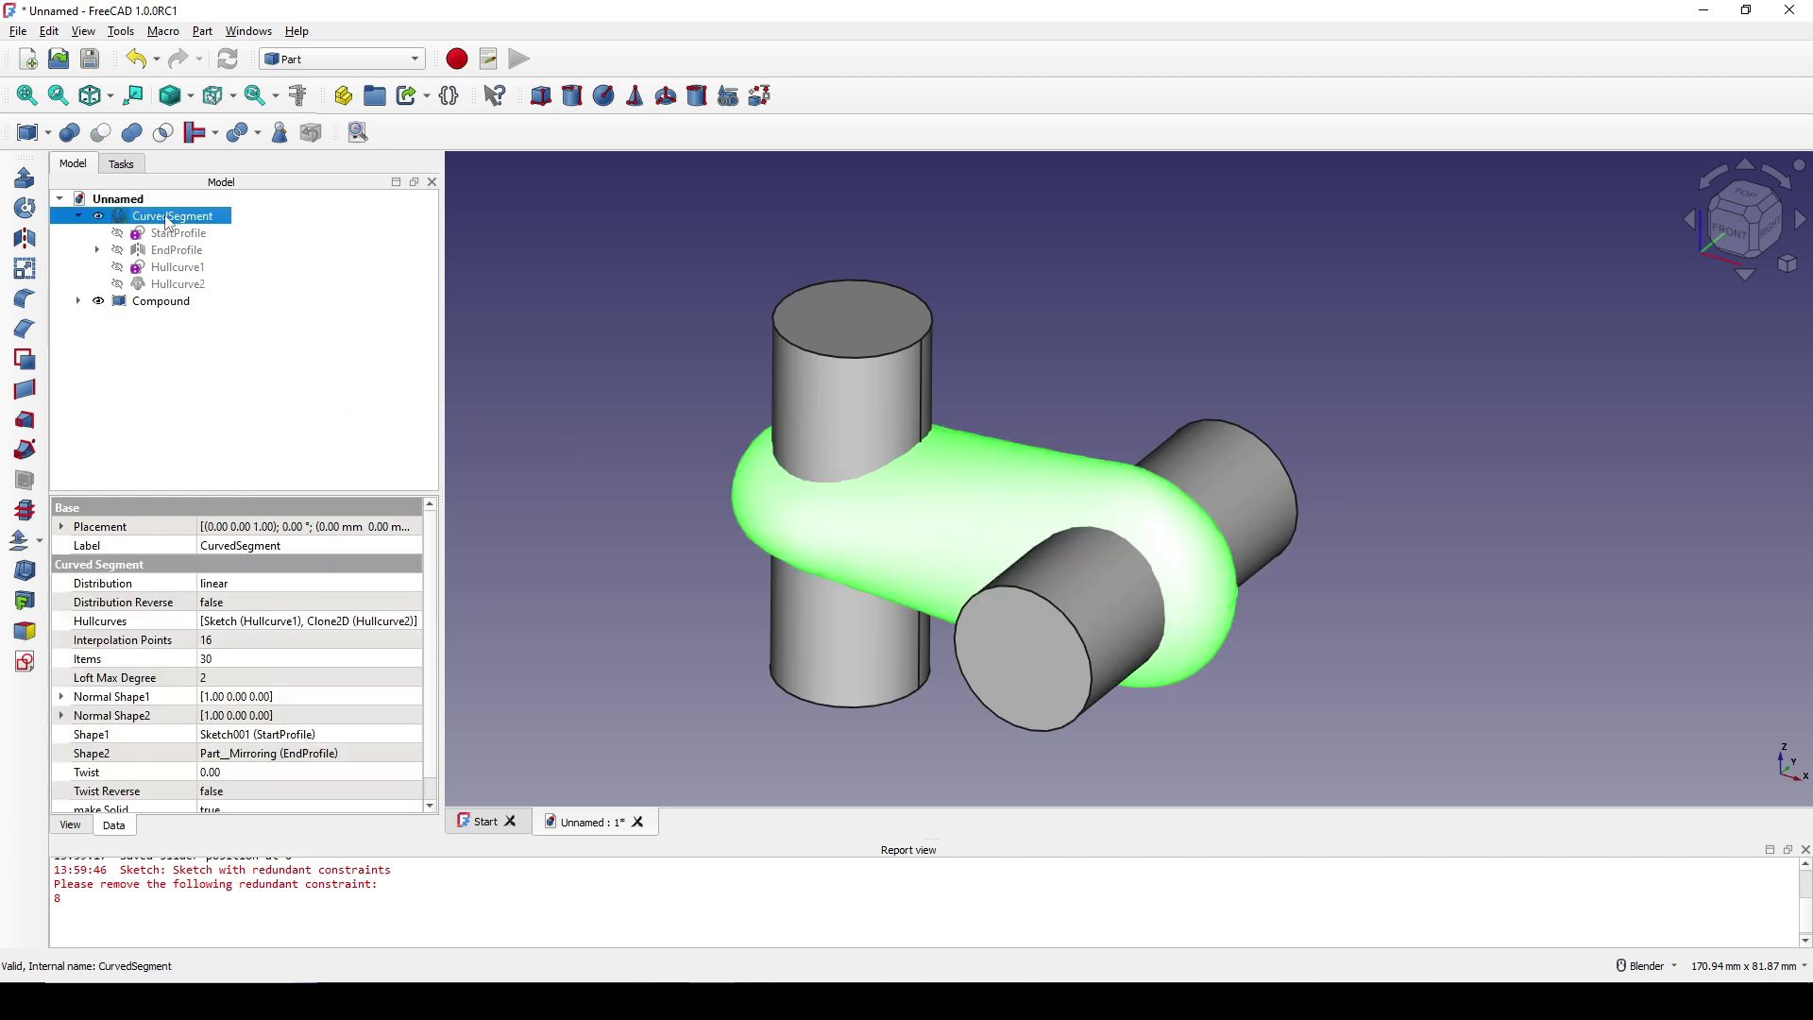
left_click(167, 304, "ctrl")
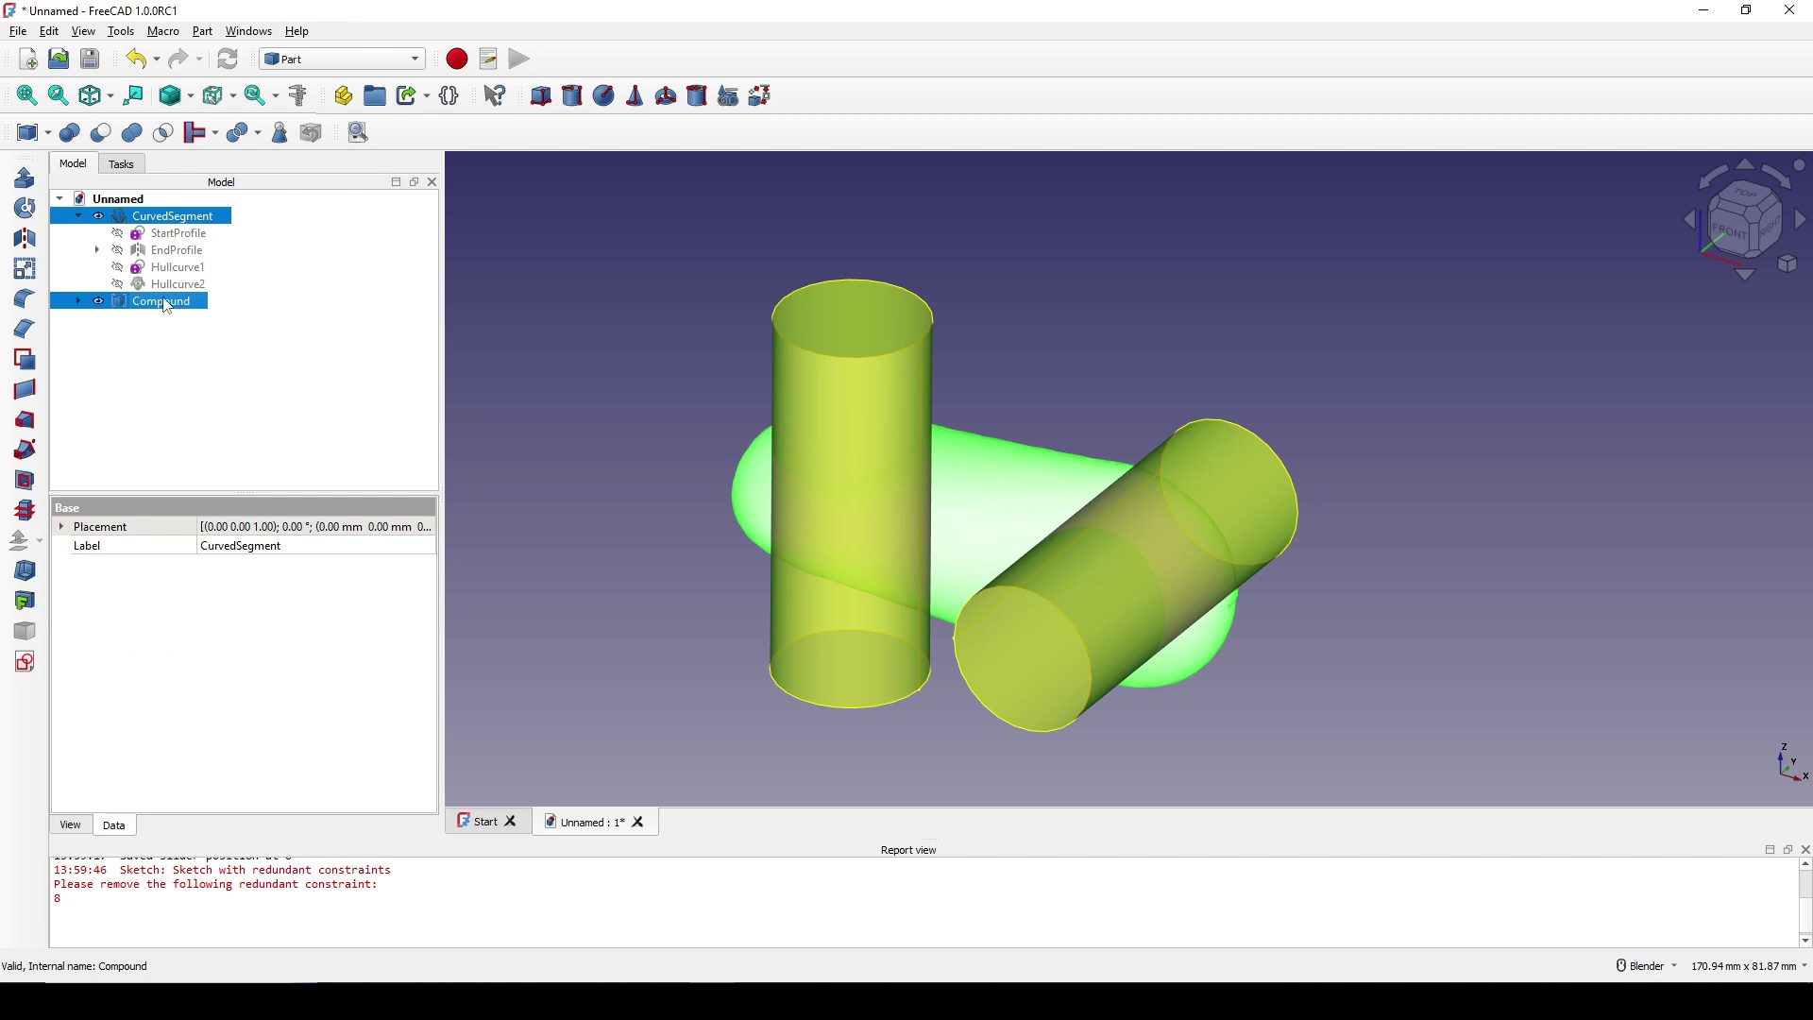
left_click(104, 135)
middle_click_drag(934, 523, 1170, 627)
left_click(1296, 626)
middle_click_drag(869, 589, 1107, 641, "shift")
scroll(963, 630, "up", 2)
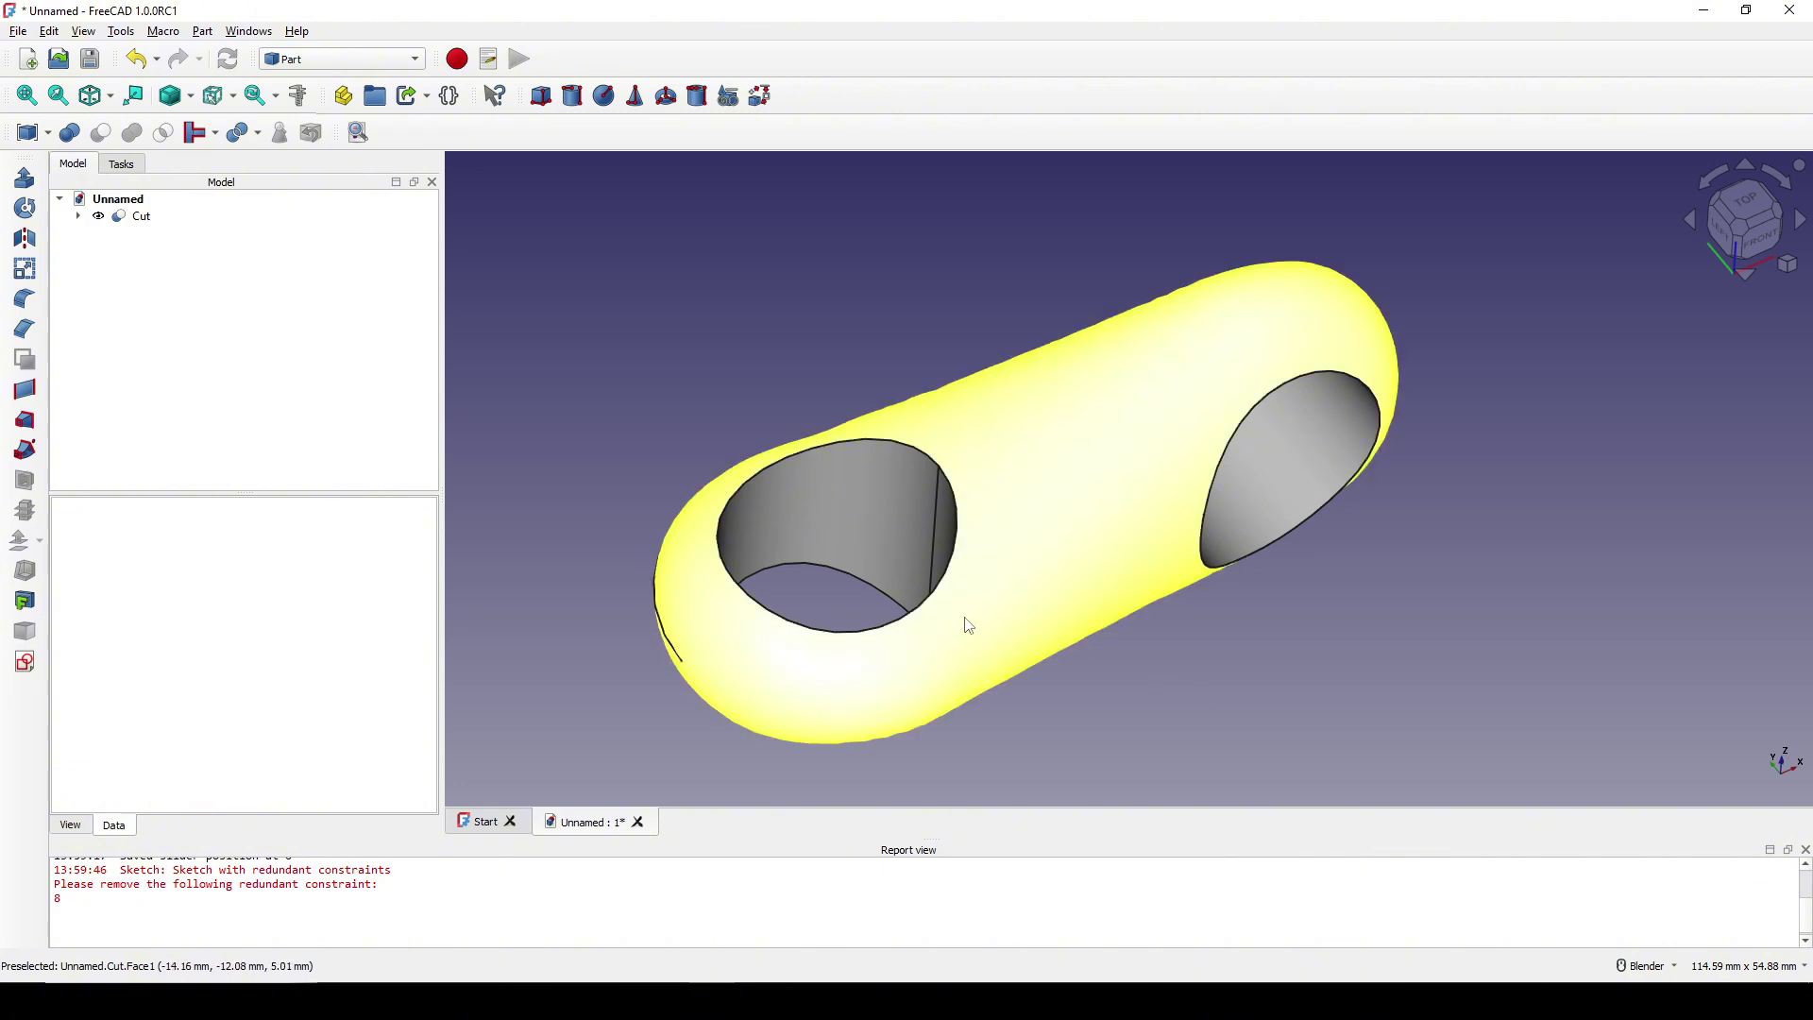
Step: Select the hole-rim edges (Edge5, Edge8, Edge11, Edge13) on the Cut and start a fillet
left_click(916, 610)
middle_click_drag(1252, 632, 1016, 545)
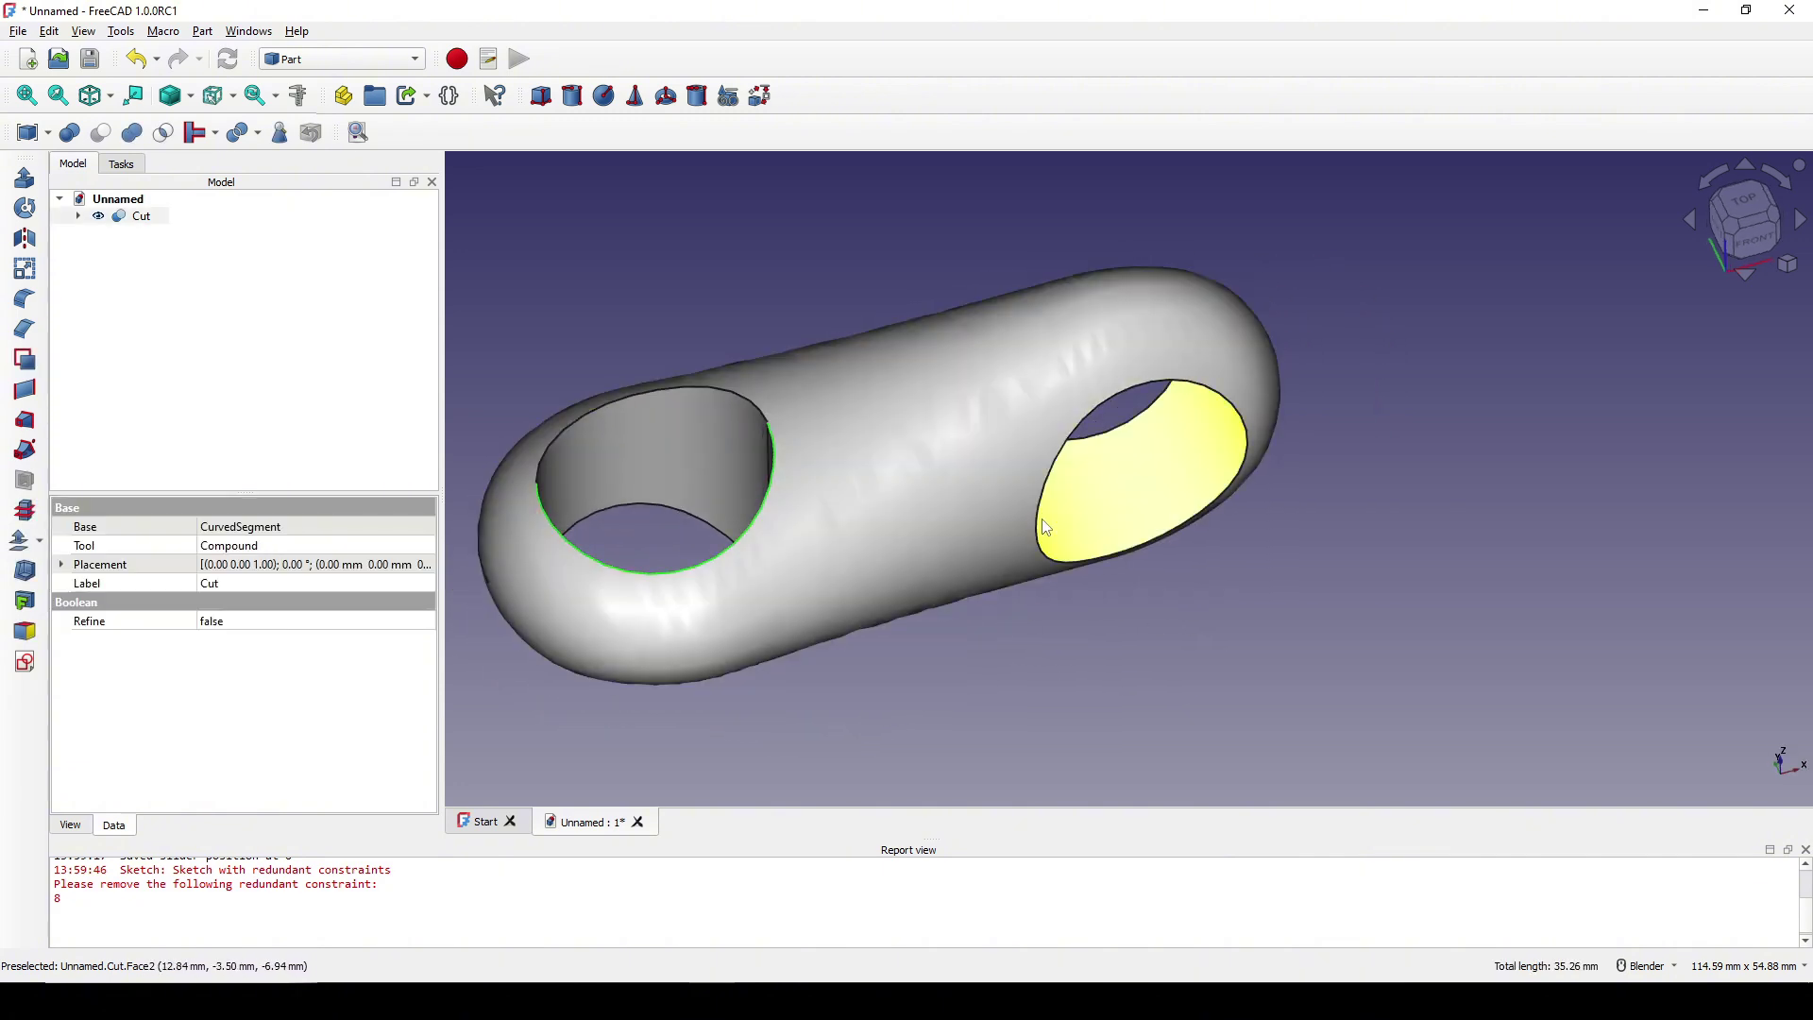
left_click(1046, 491, "ctrl")
middle_click_drag(1102, 486, 1050, 504)
left_click(1053, 517)
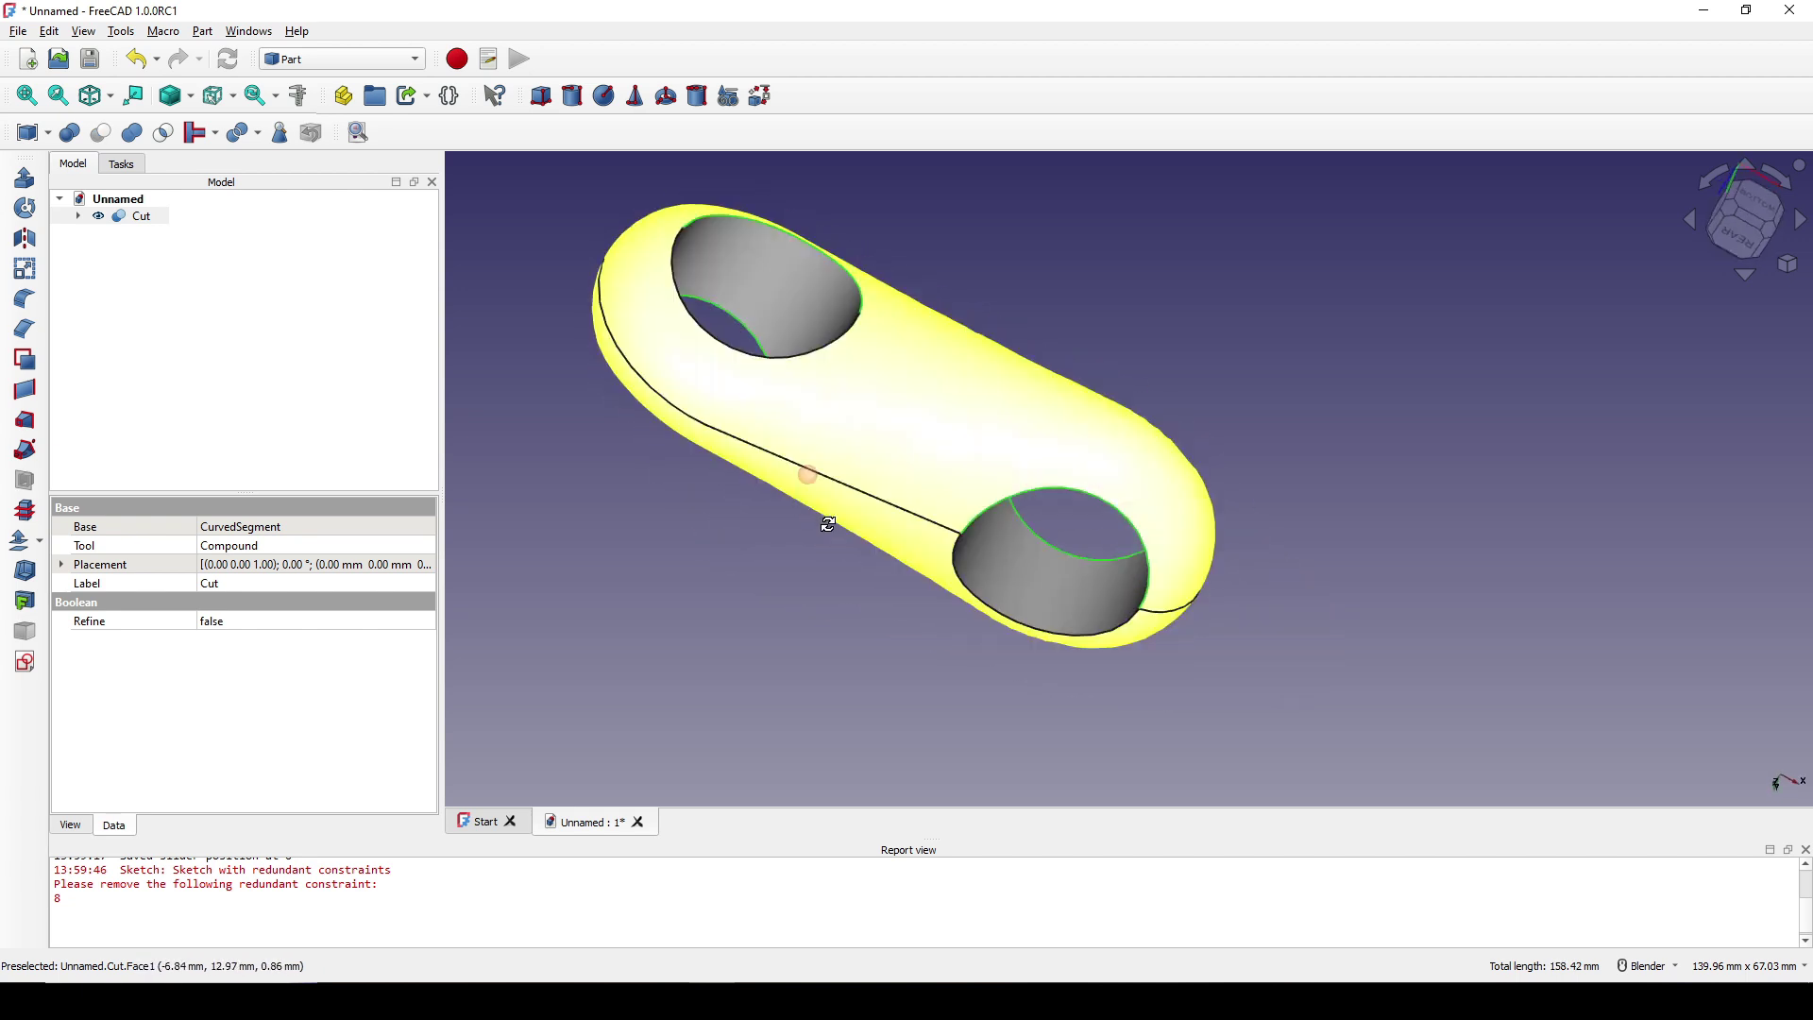
mouse_move(822, 519)
middle_mouse_down()
mouse_move(850, 570)
mouse_move(822, 547)
middle_mouse_up()
left_click(24, 300)
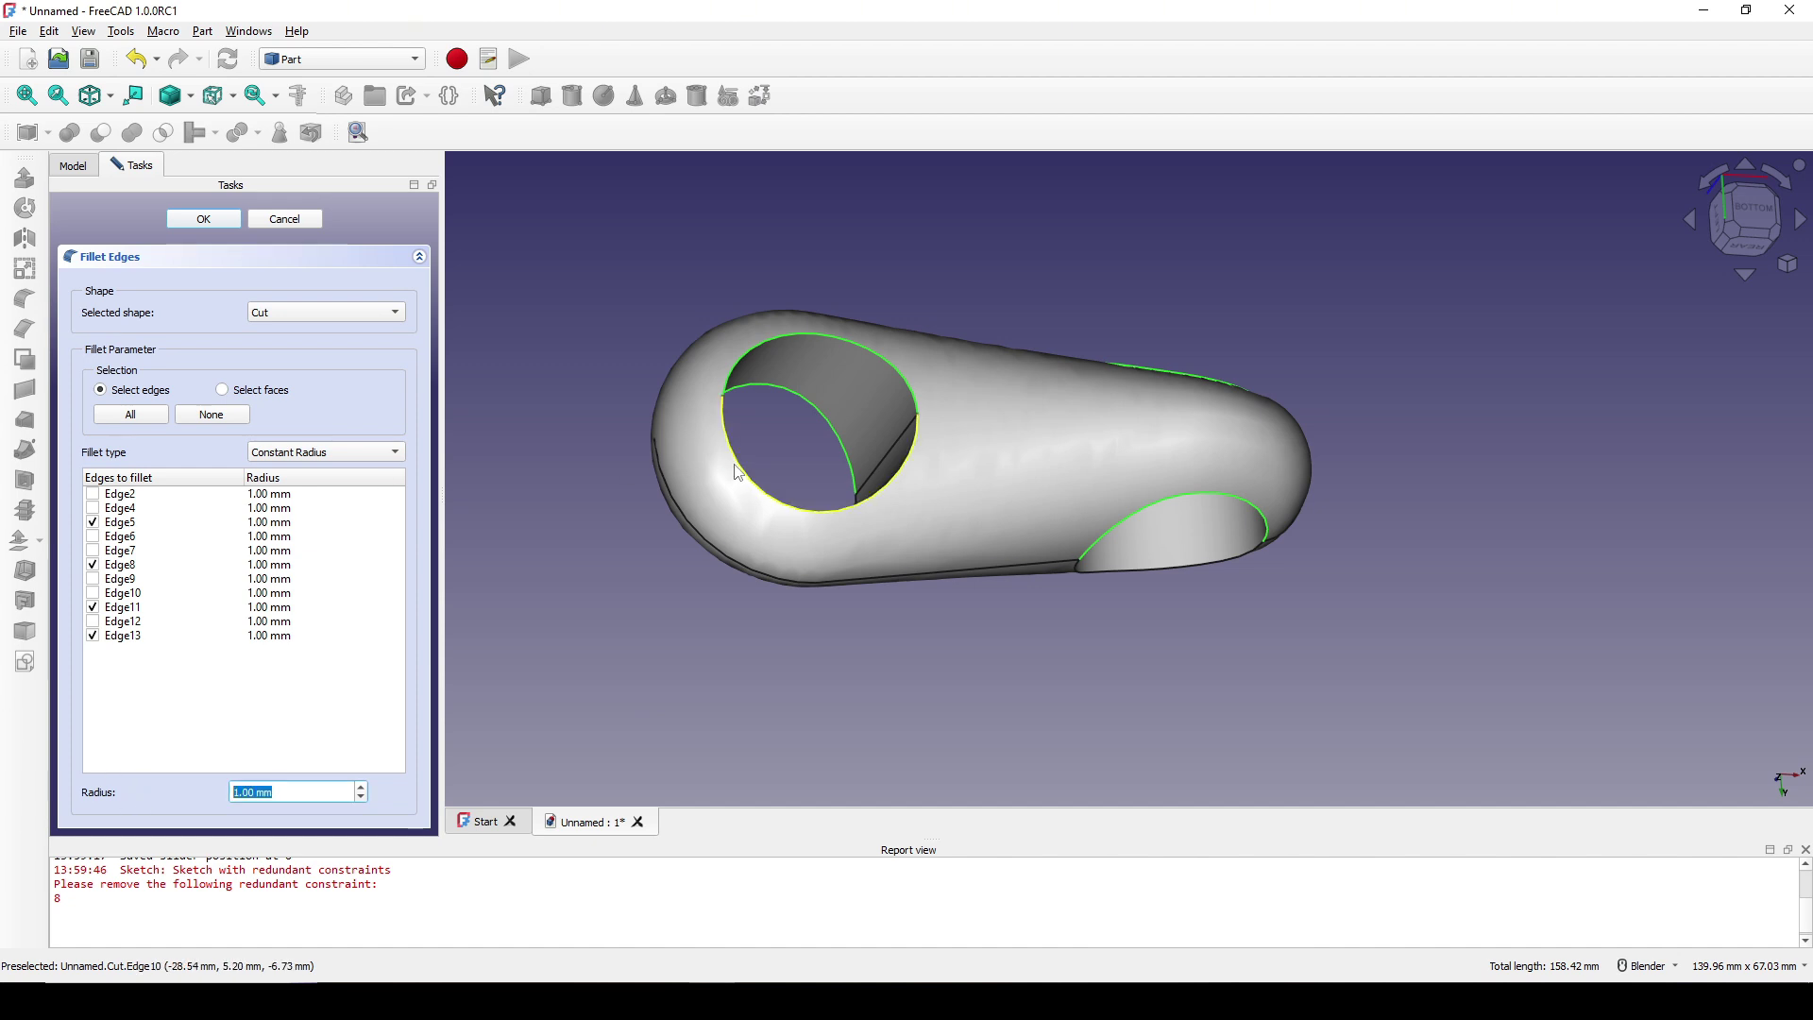
Step: Apply a 2 mm fillet to the hole rims and view the link from the top
type("2")
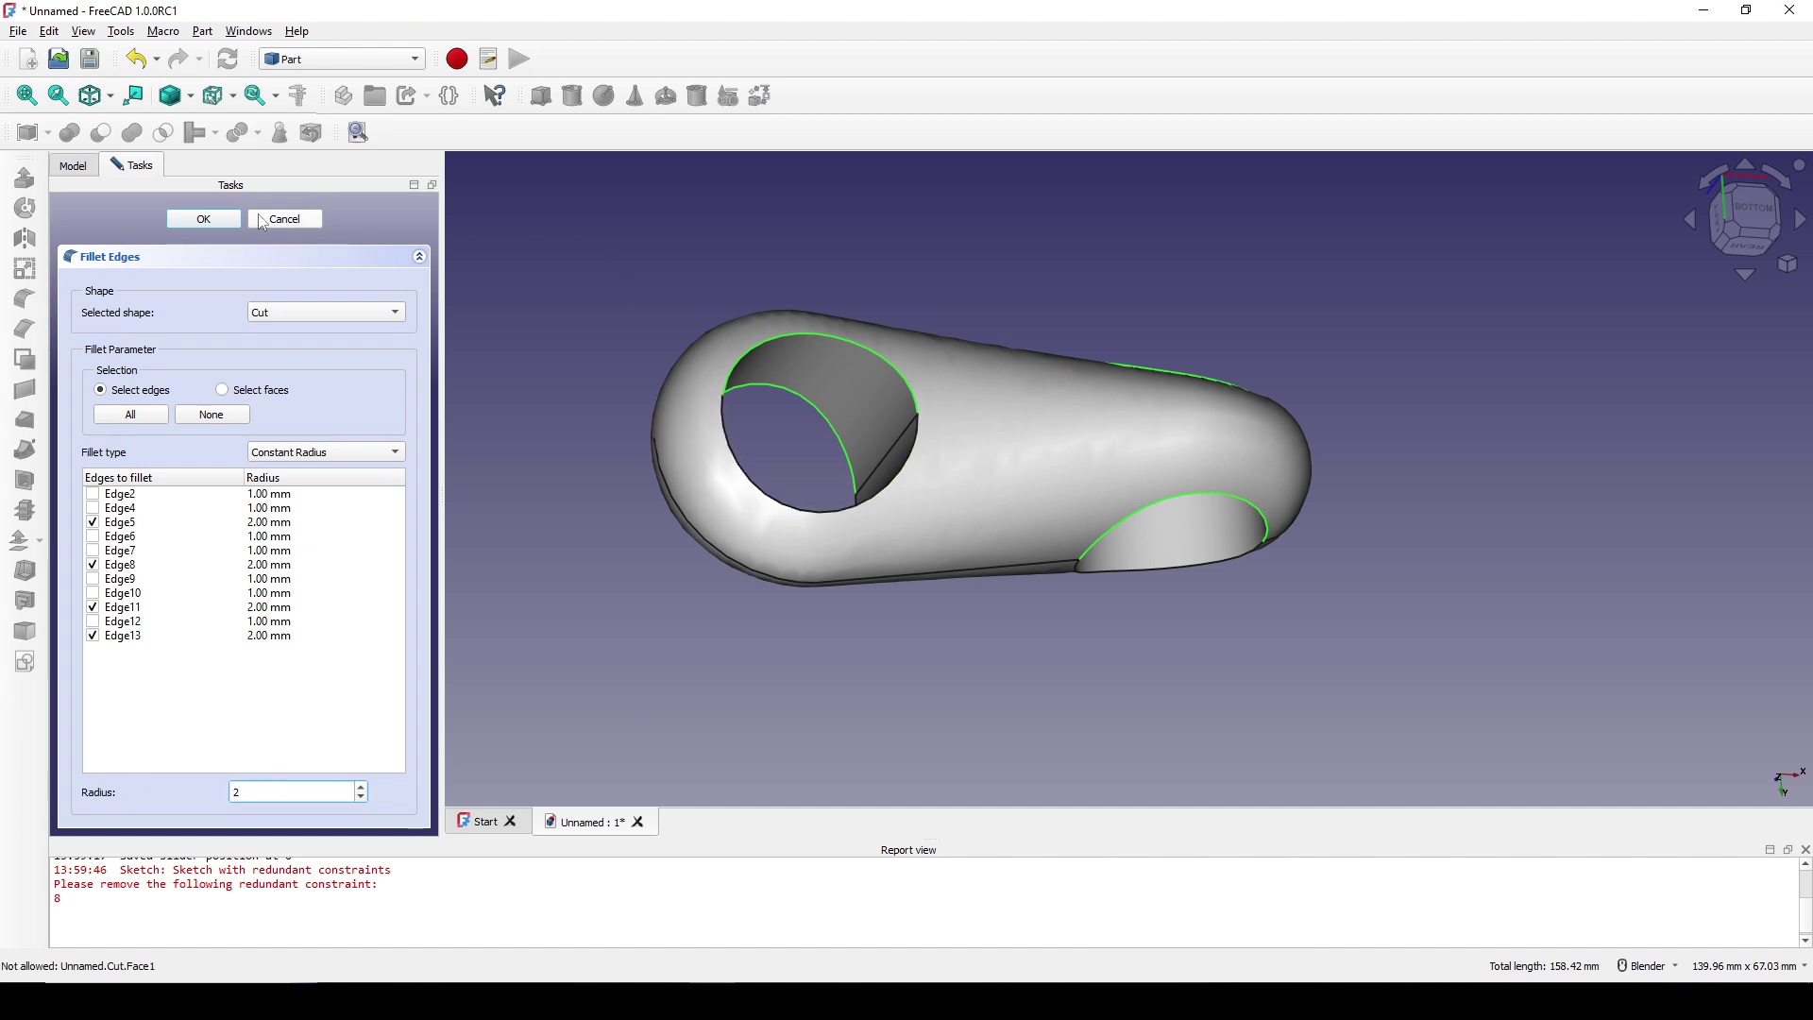
left_click(230, 220)
middle_click_drag(1137, 530, 1181, 444)
left_click(1356, 415)
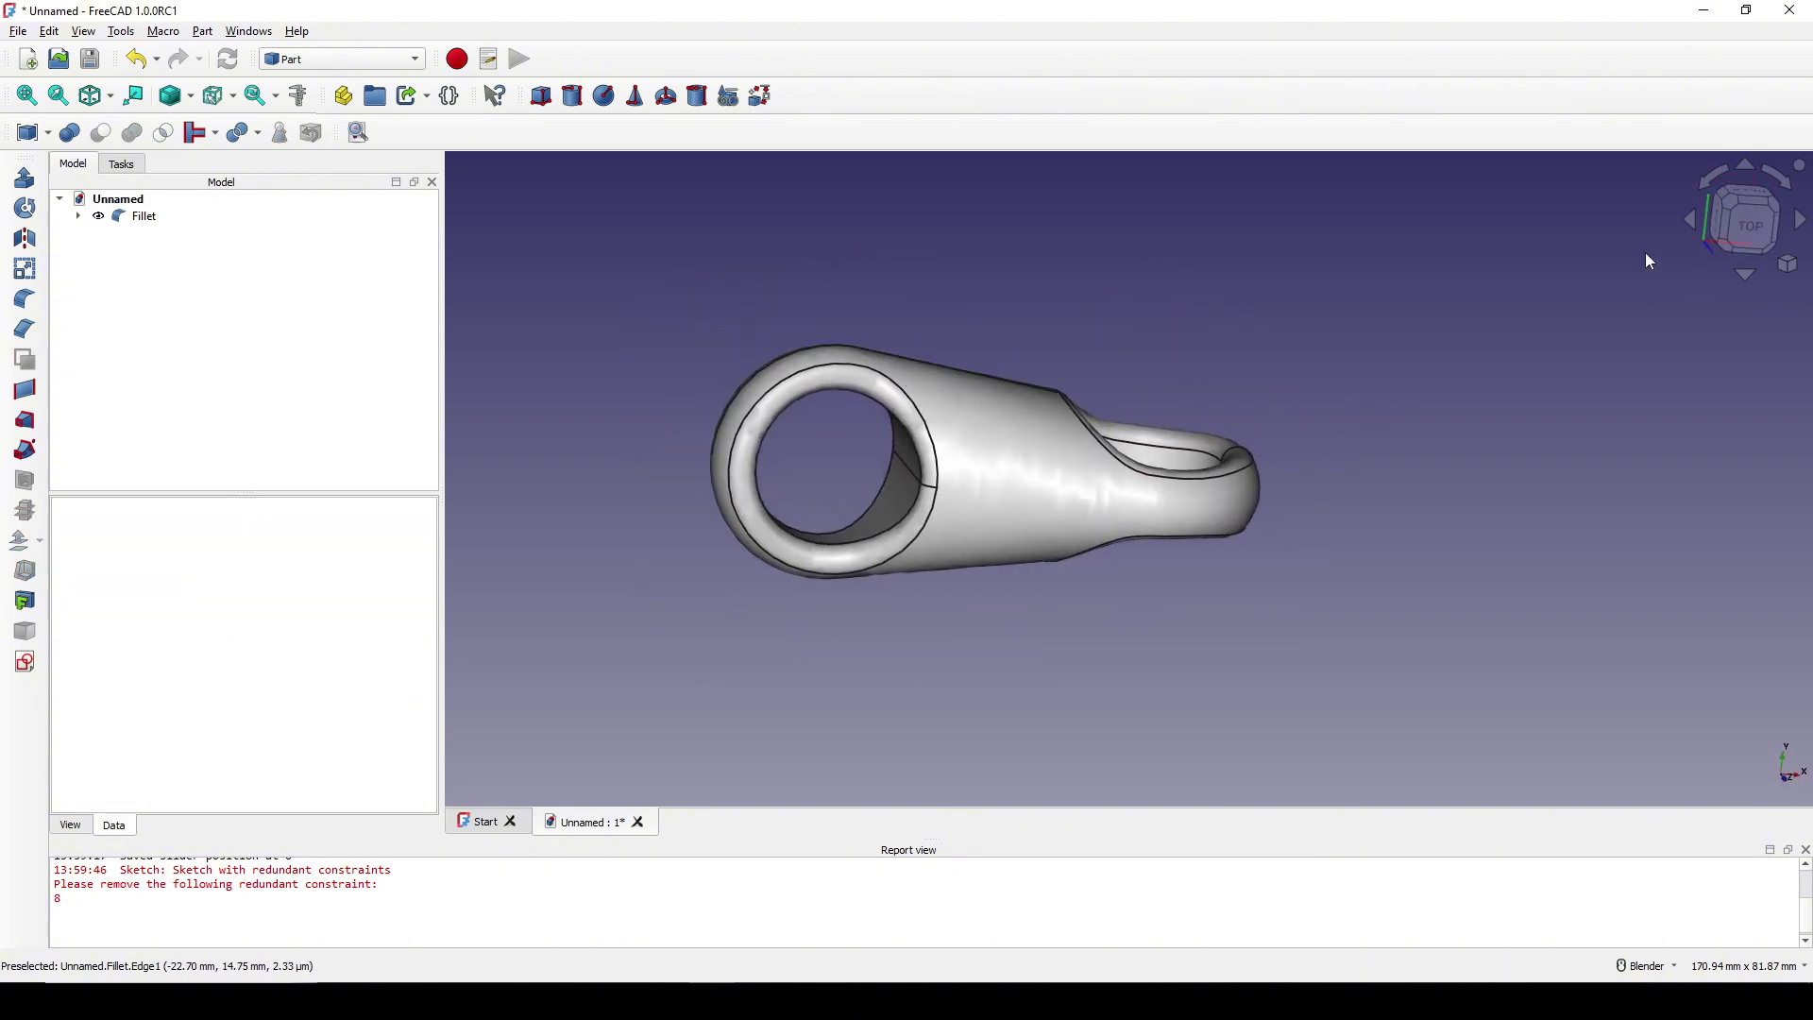
left_click(1738, 227)
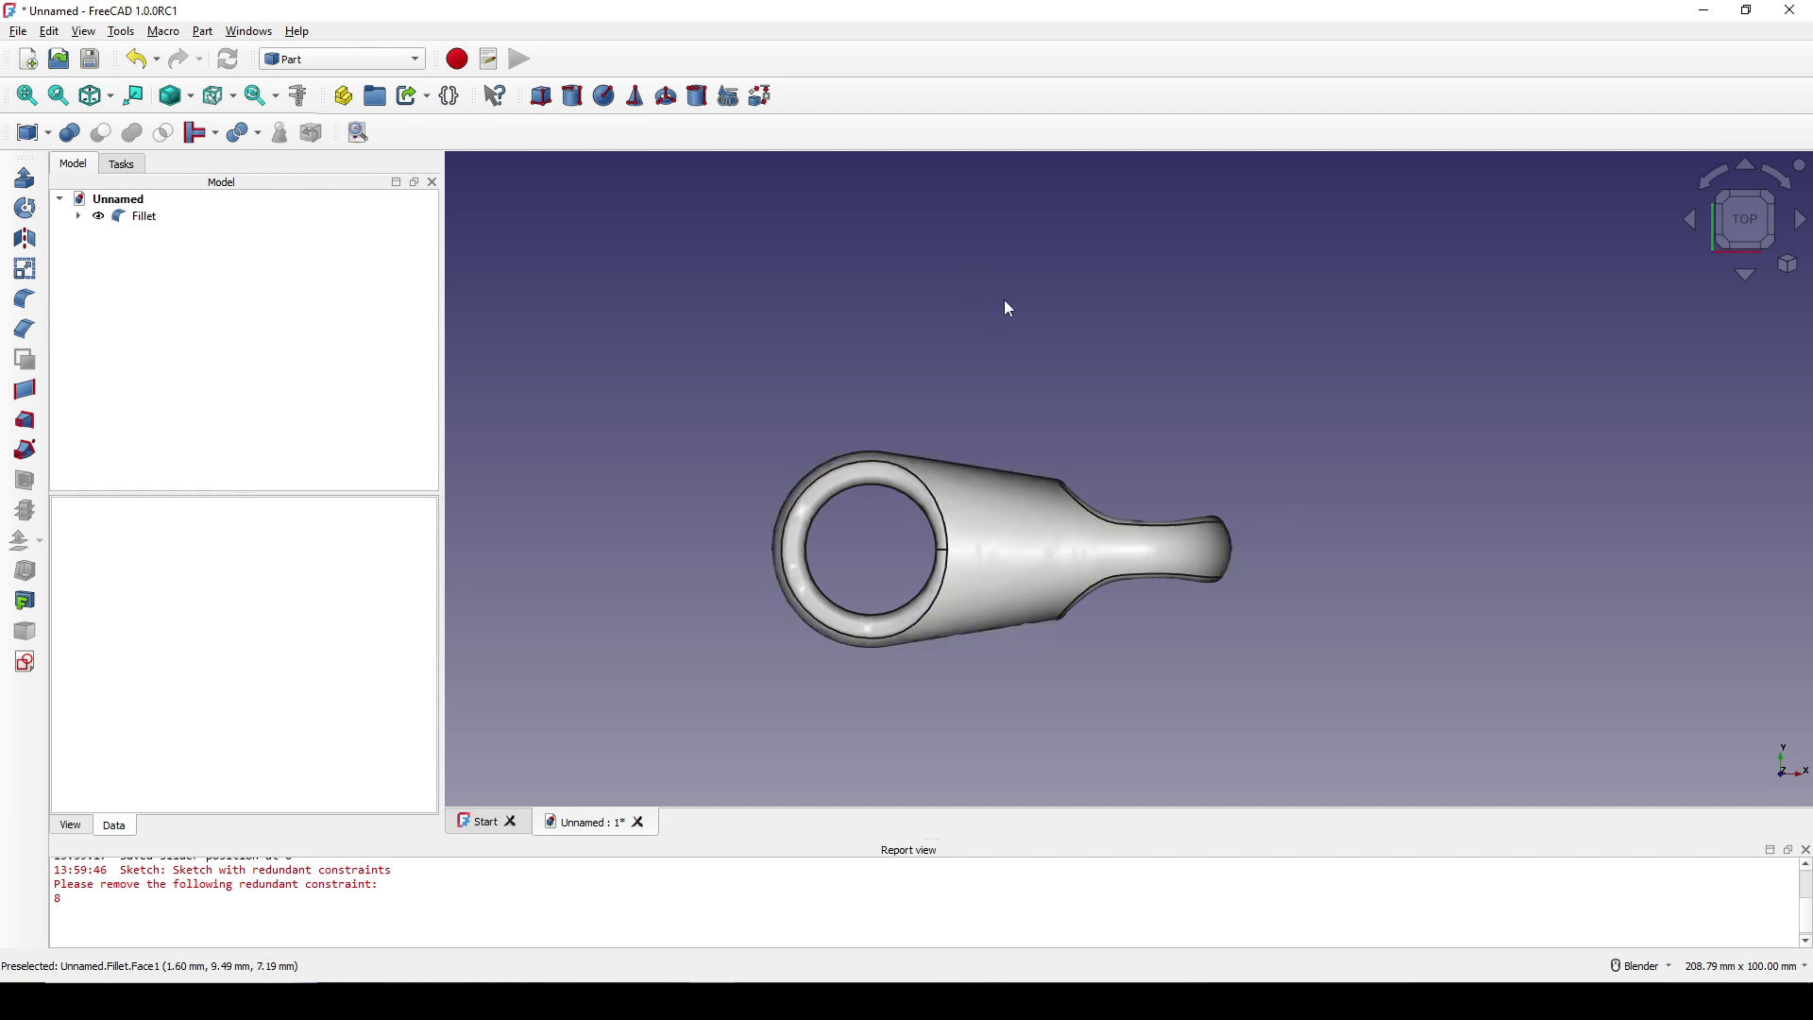
Step: Show the axis cross at the origin and select the Fillet object
left_click(988, 506)
scroll(988, 506, "down", 2)
left_click(1043, 359)
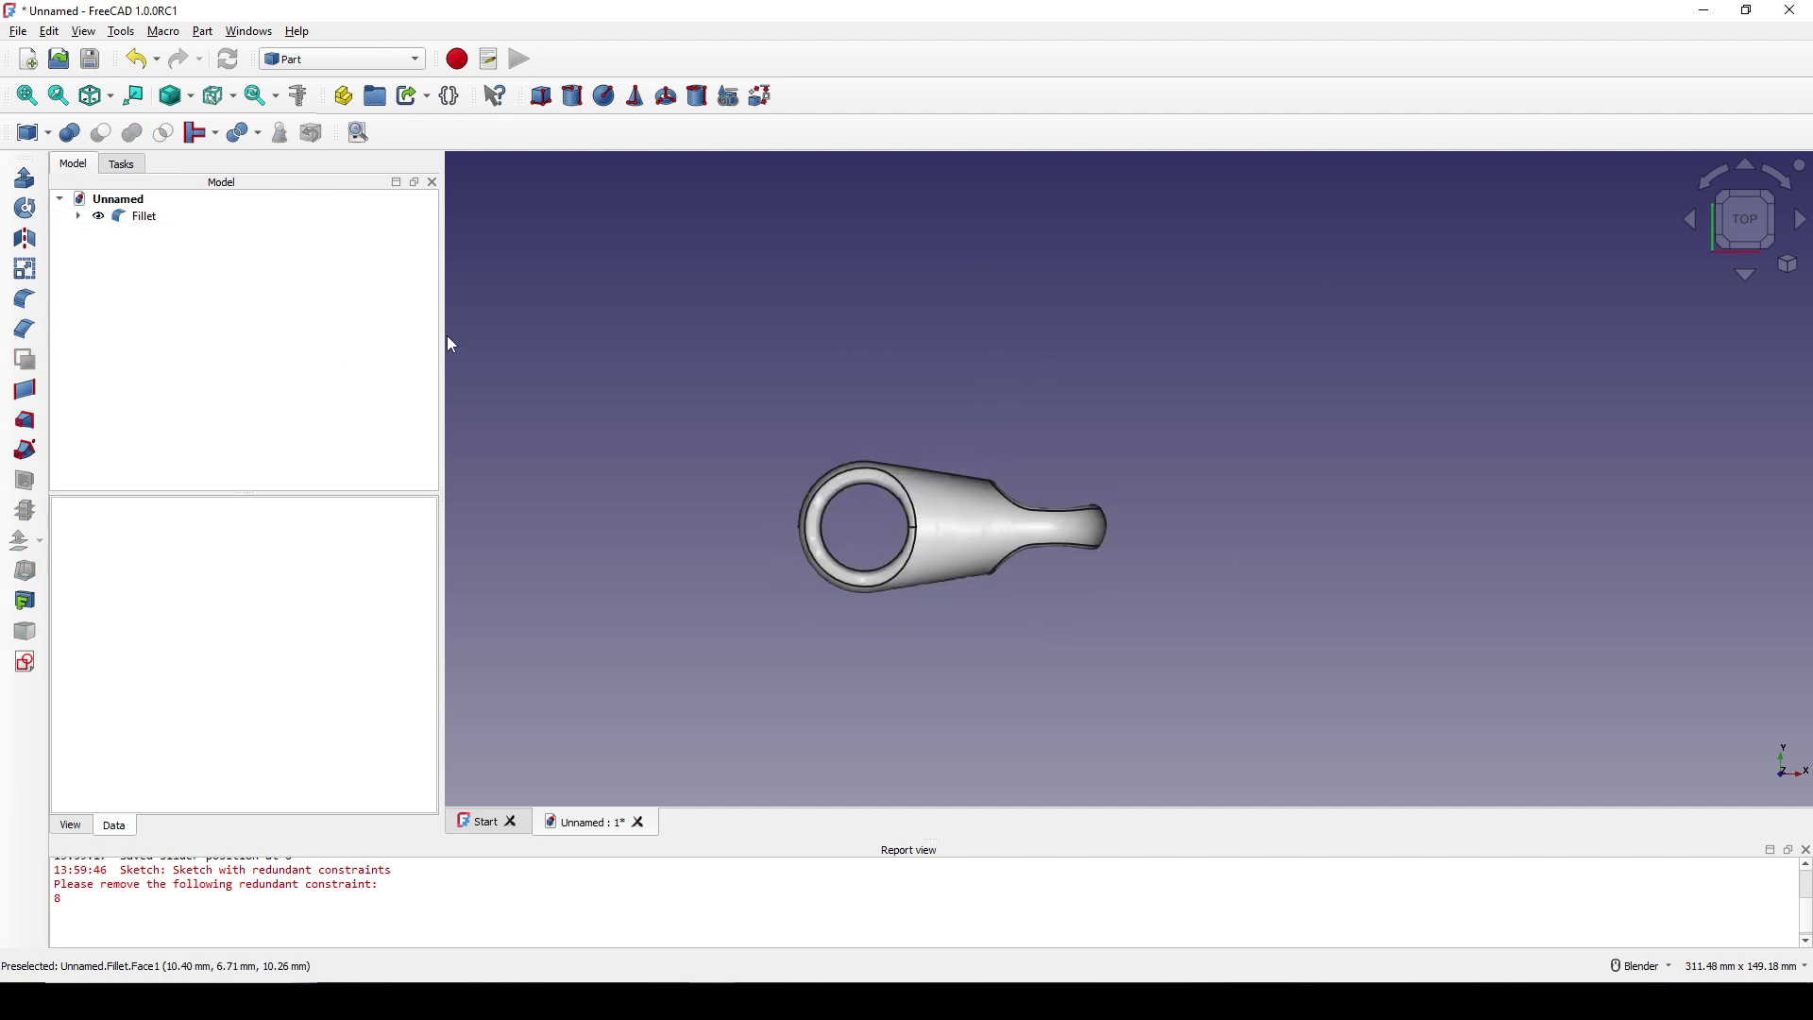
left_click(84, 32)
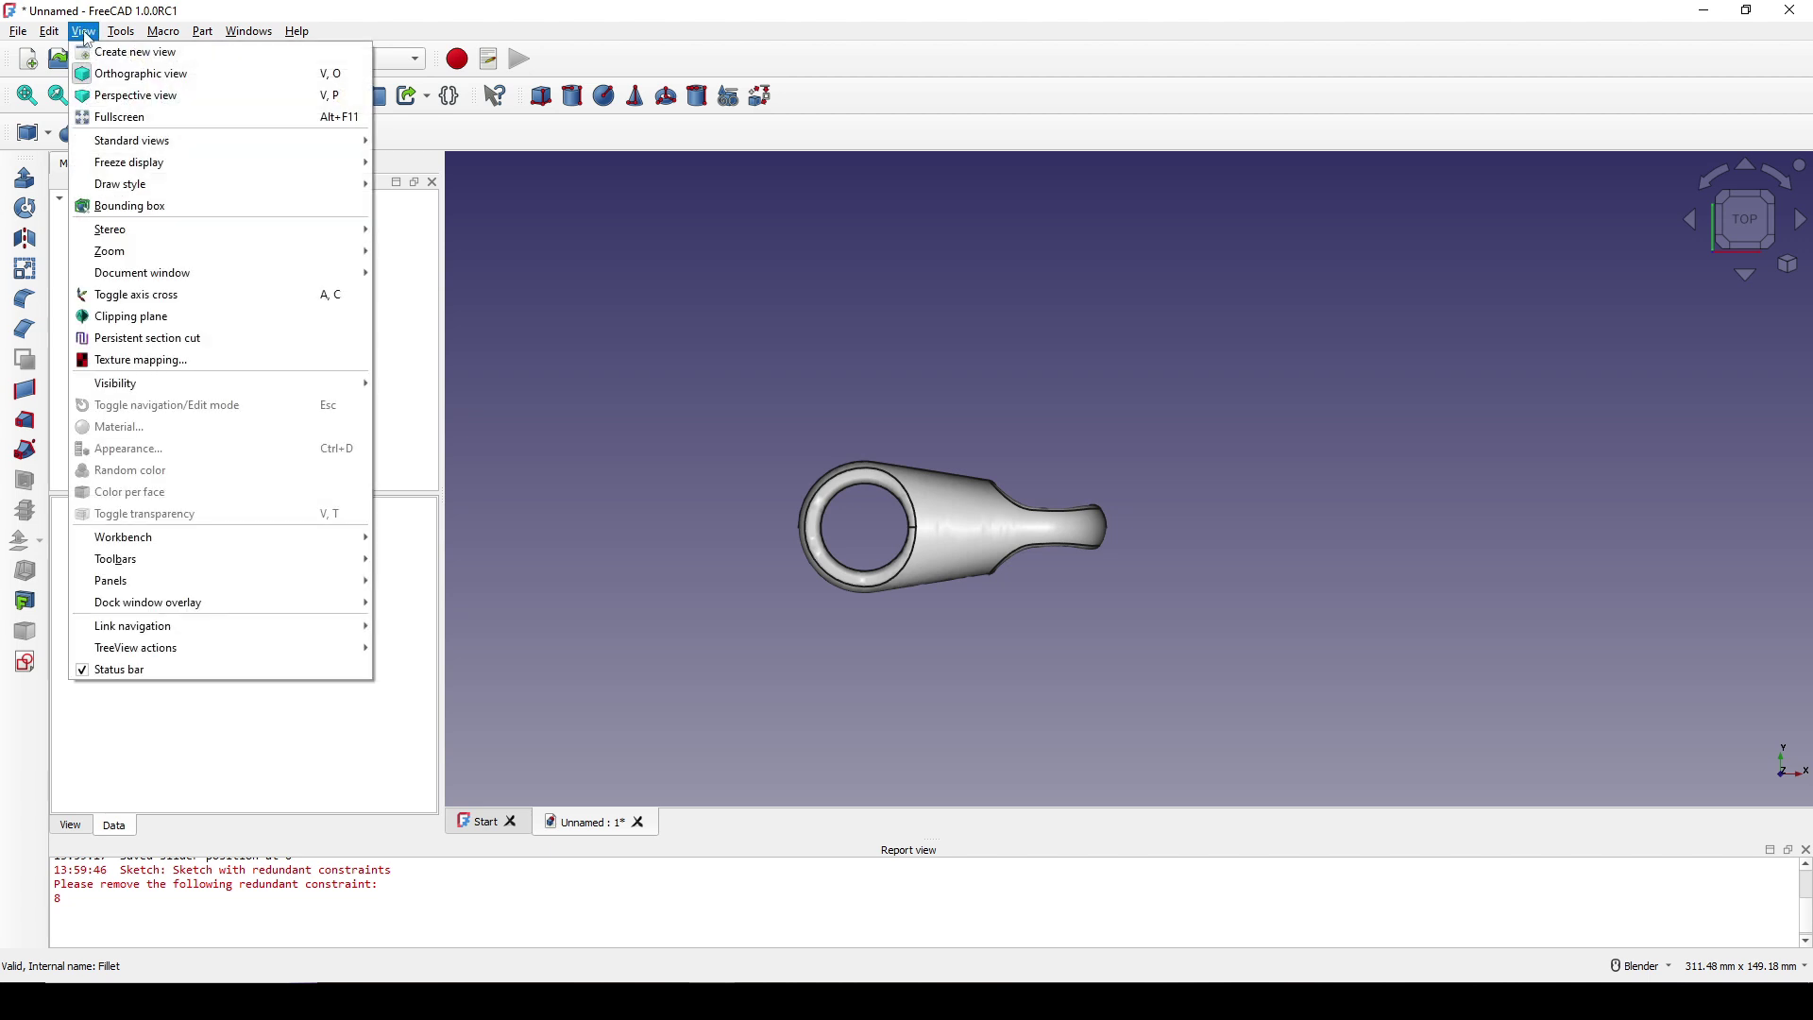
left_click(211, 295)
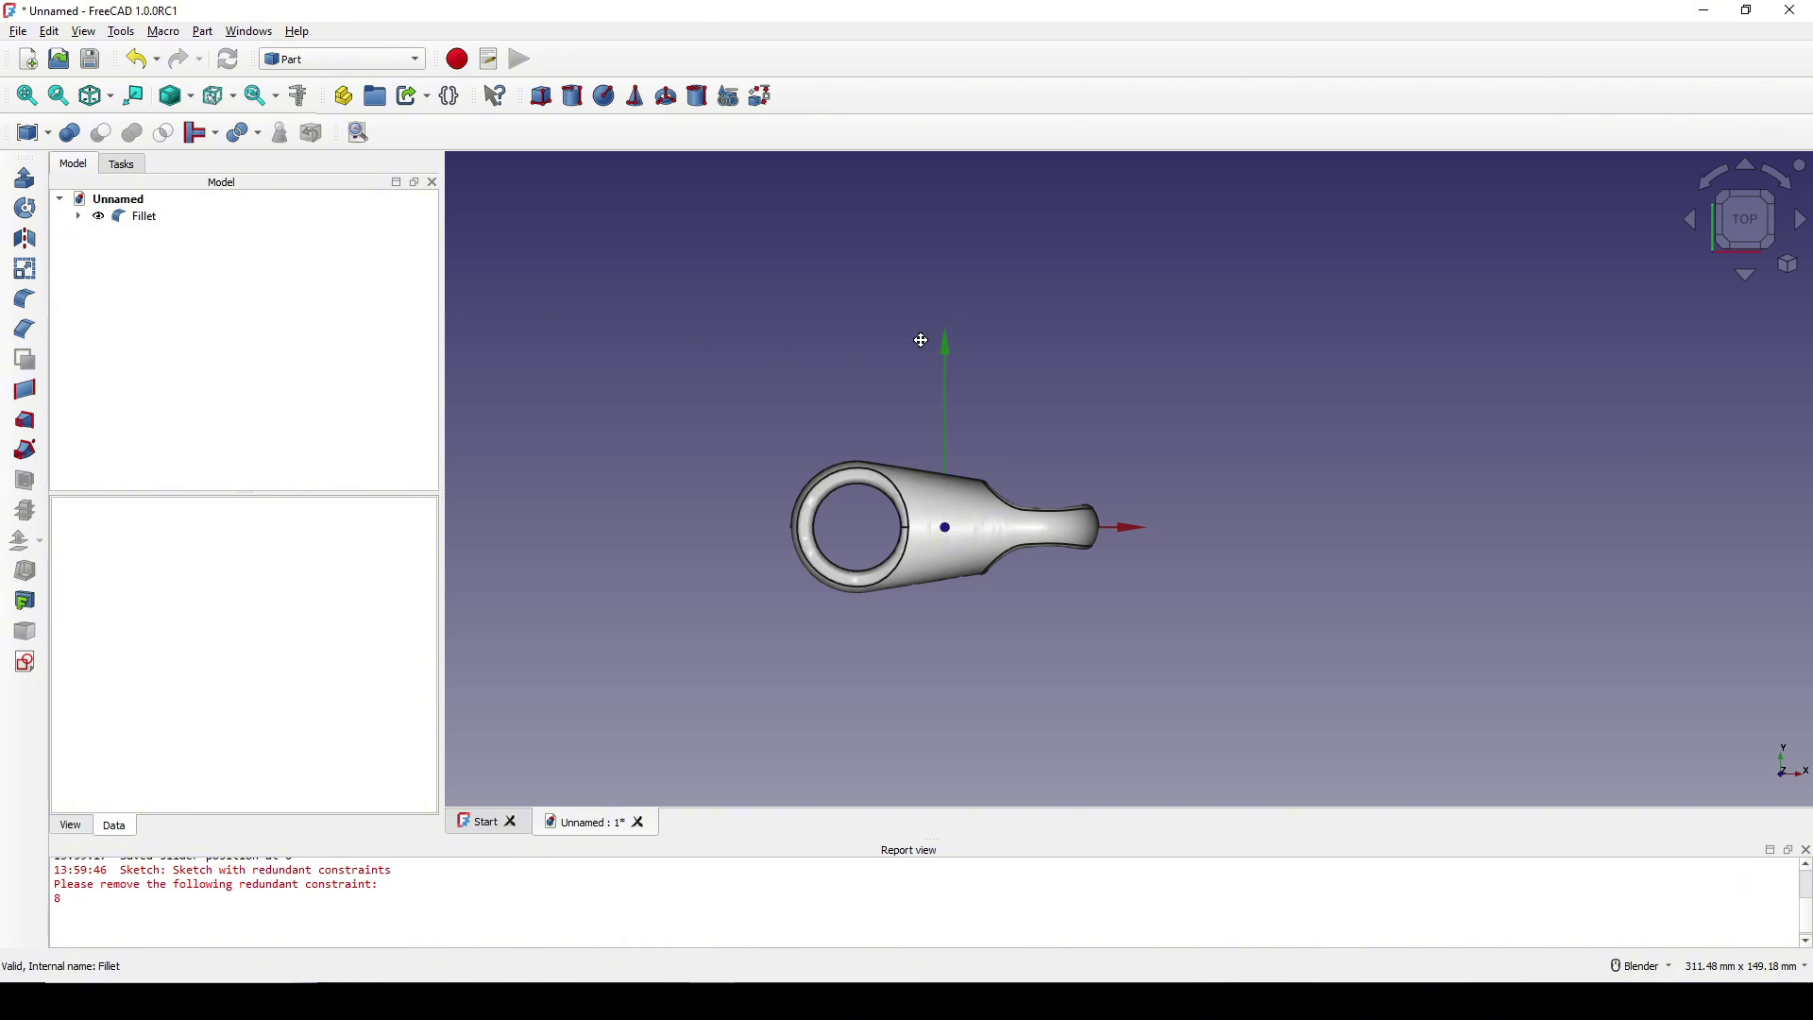
left_click(145, 218)
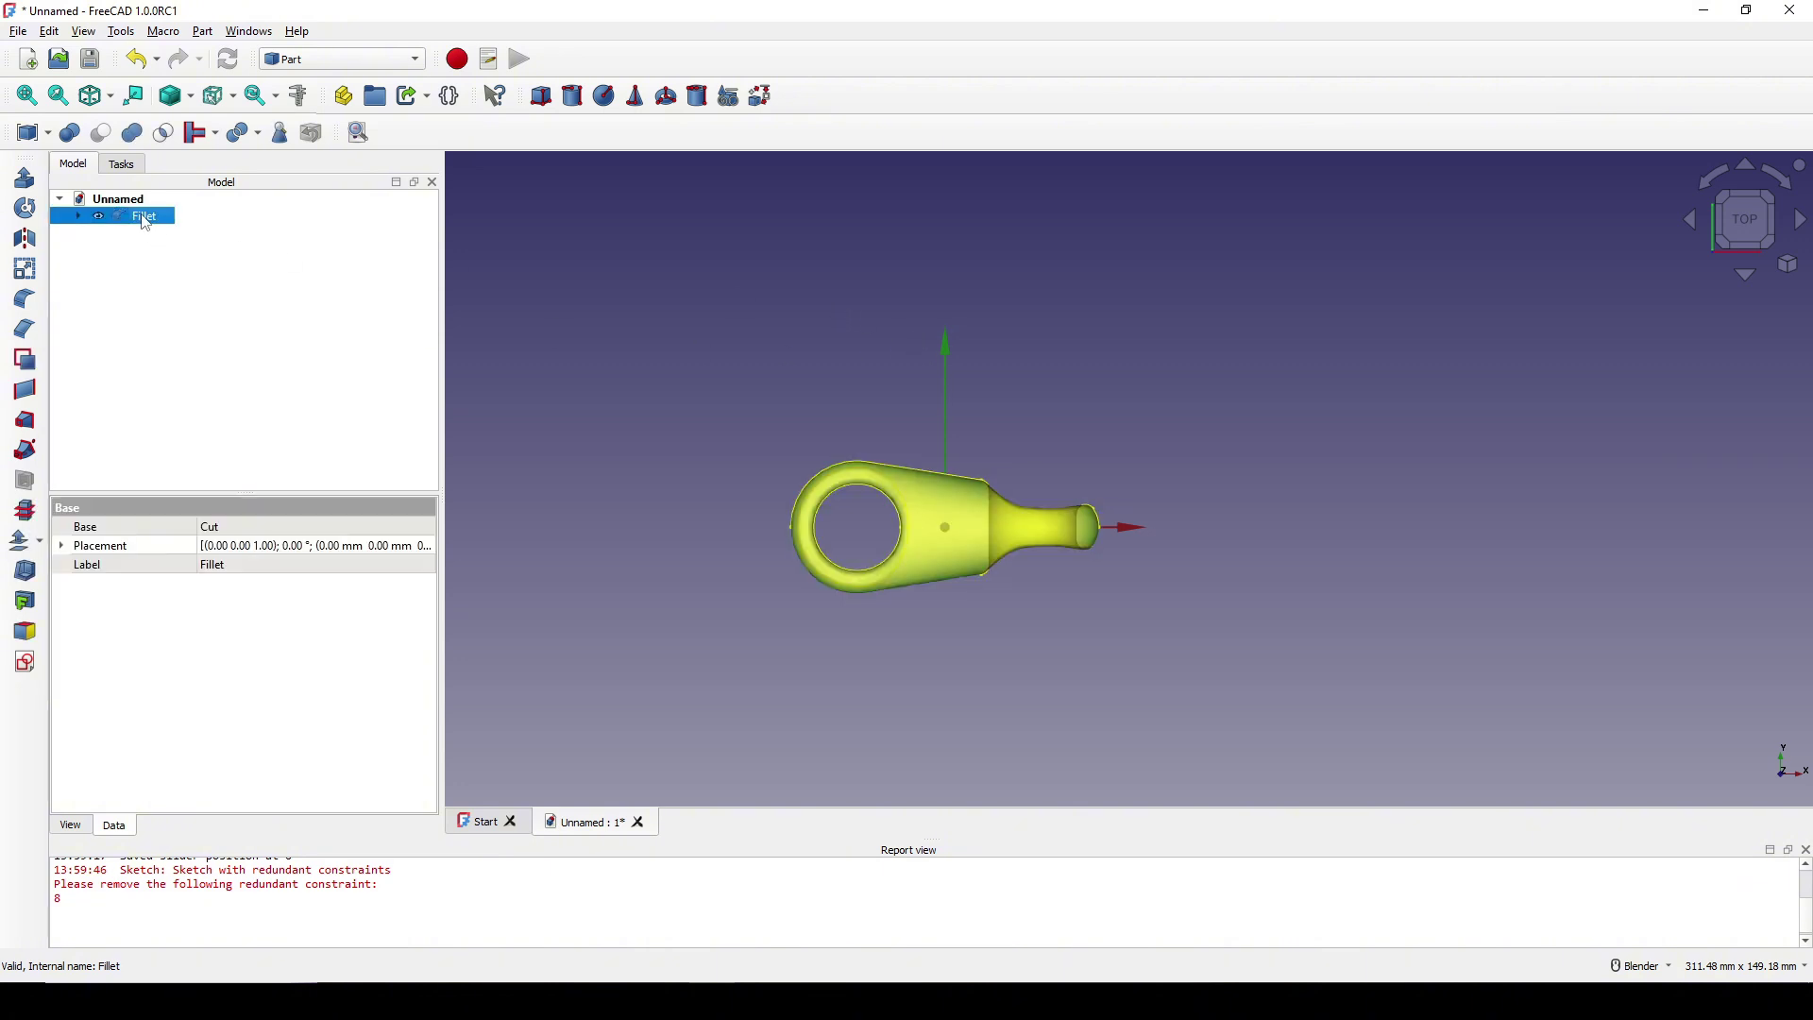
Step: Switch to the Draft workbench and clone the filleted link
left_click(338, 59)
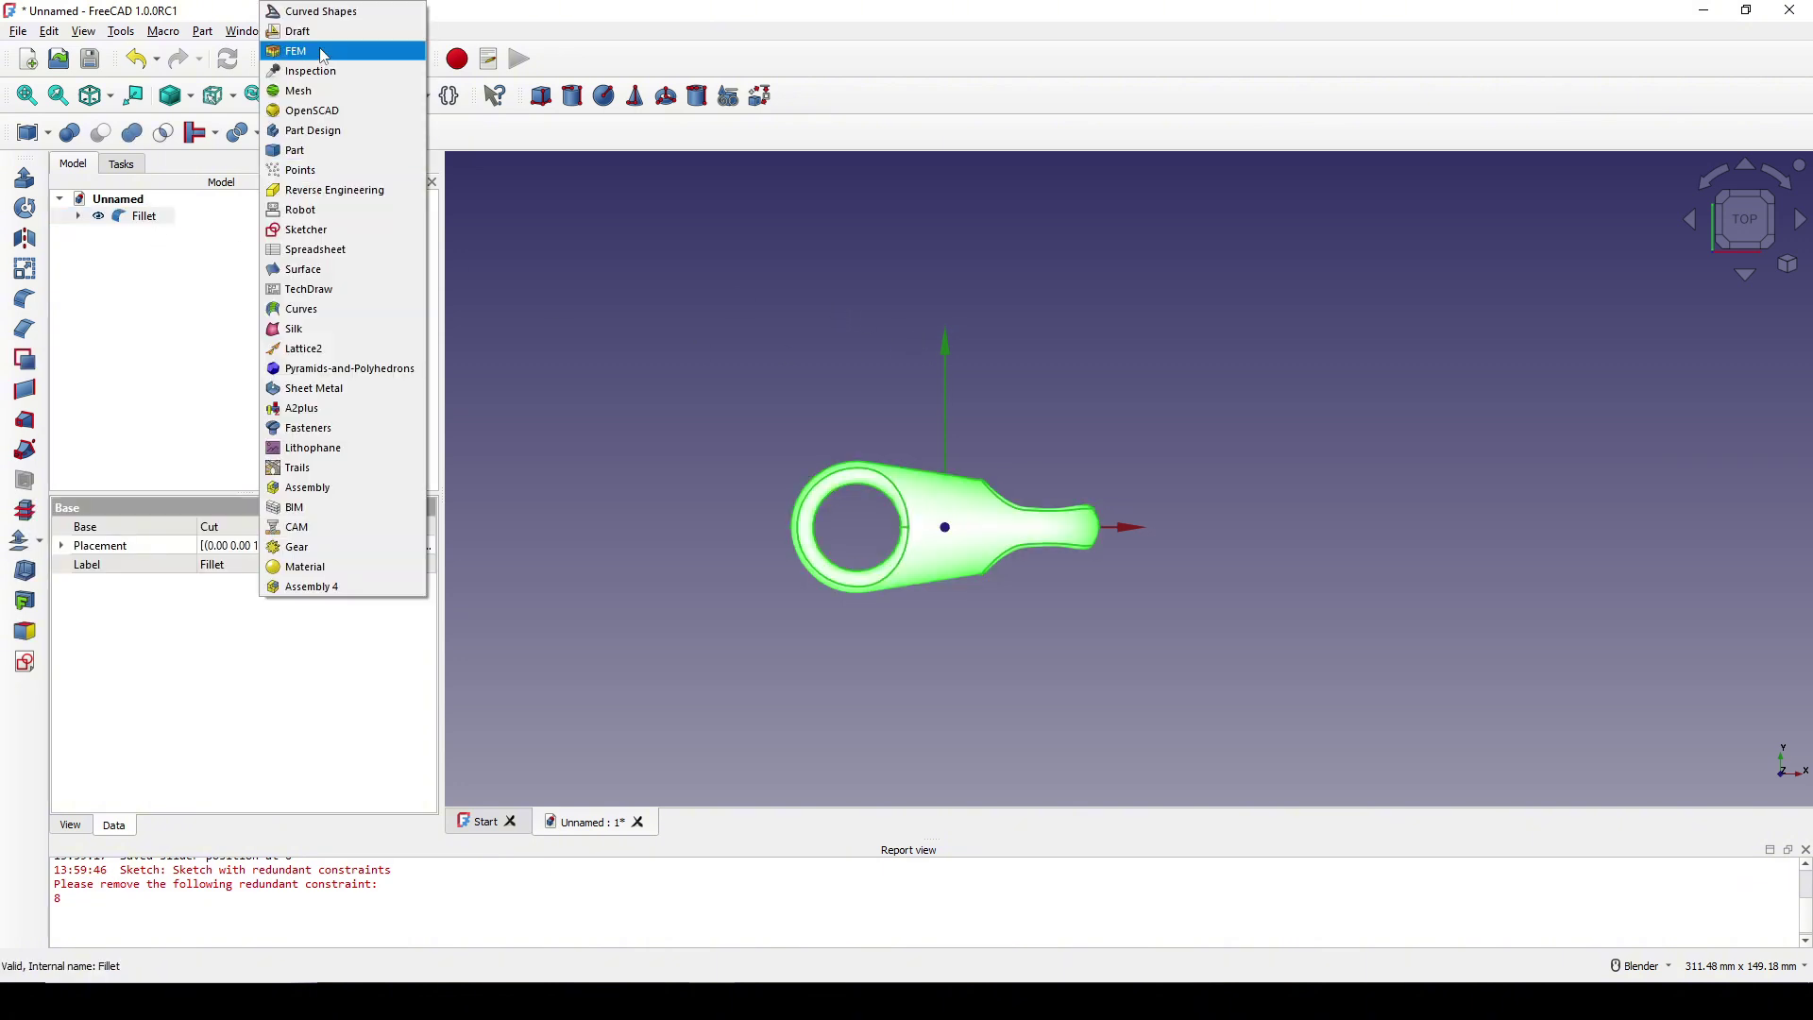
left_click(331, 32)
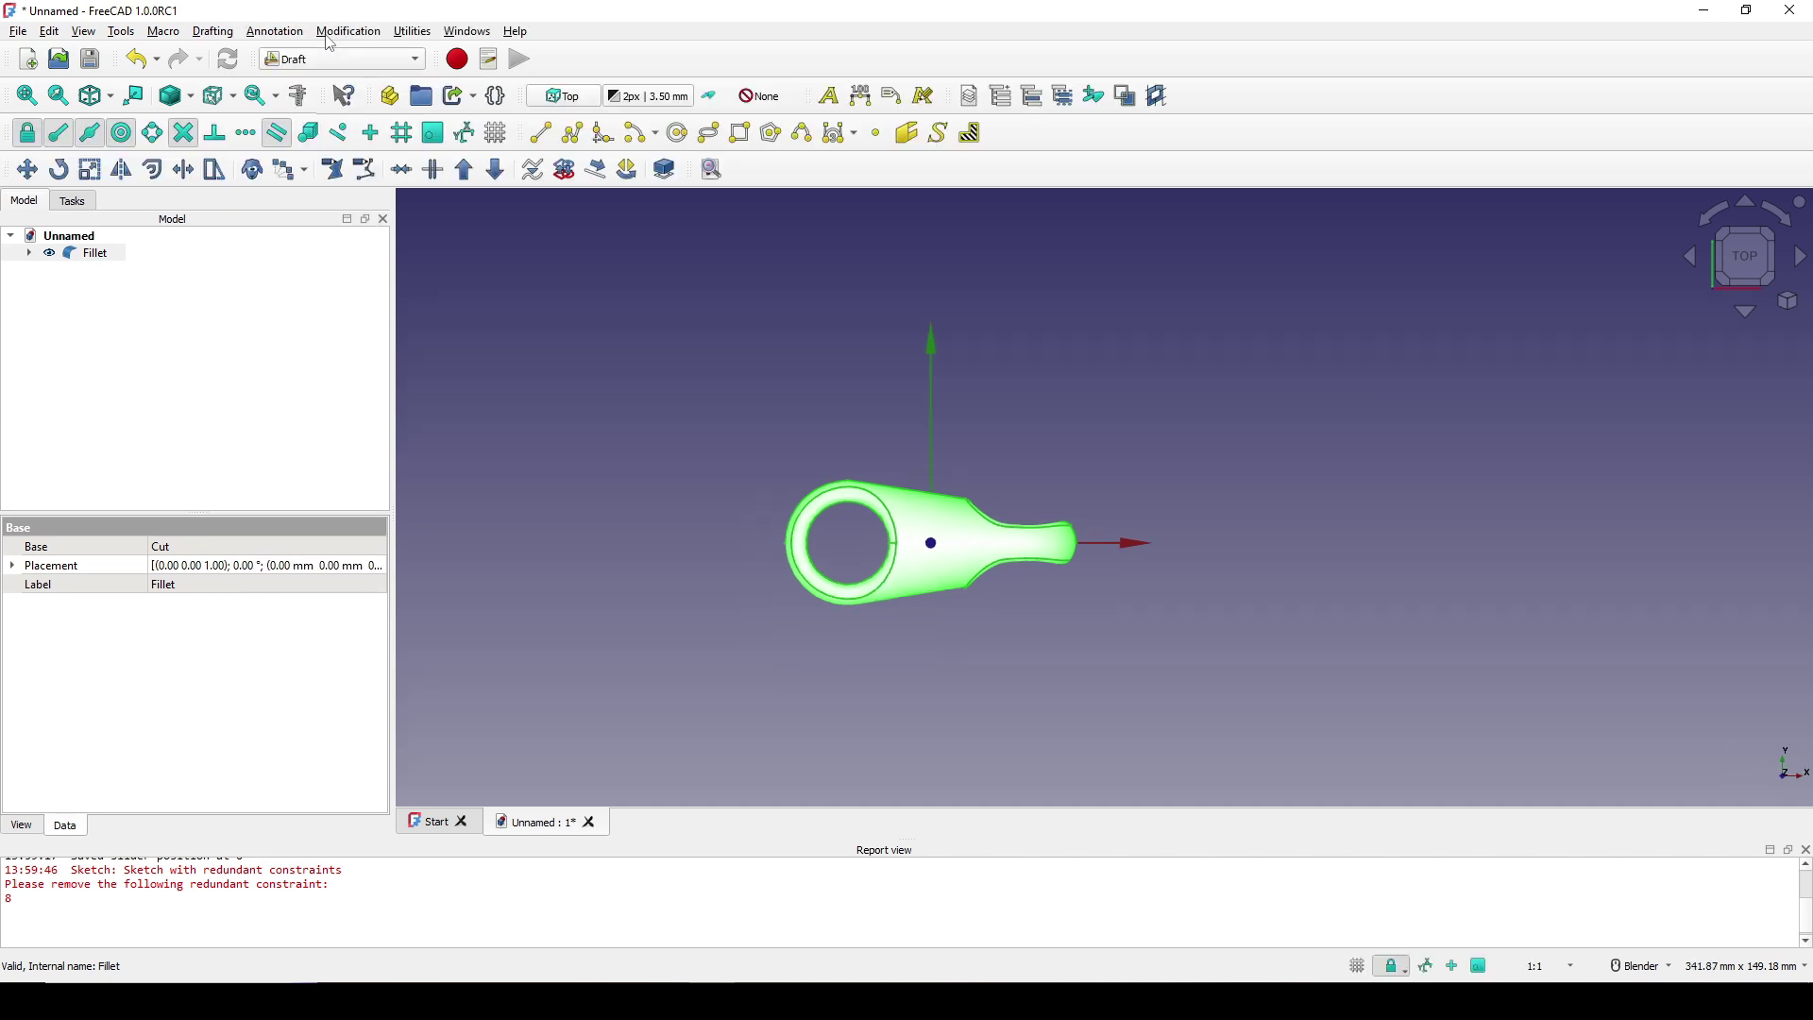
left_click(254, 172)
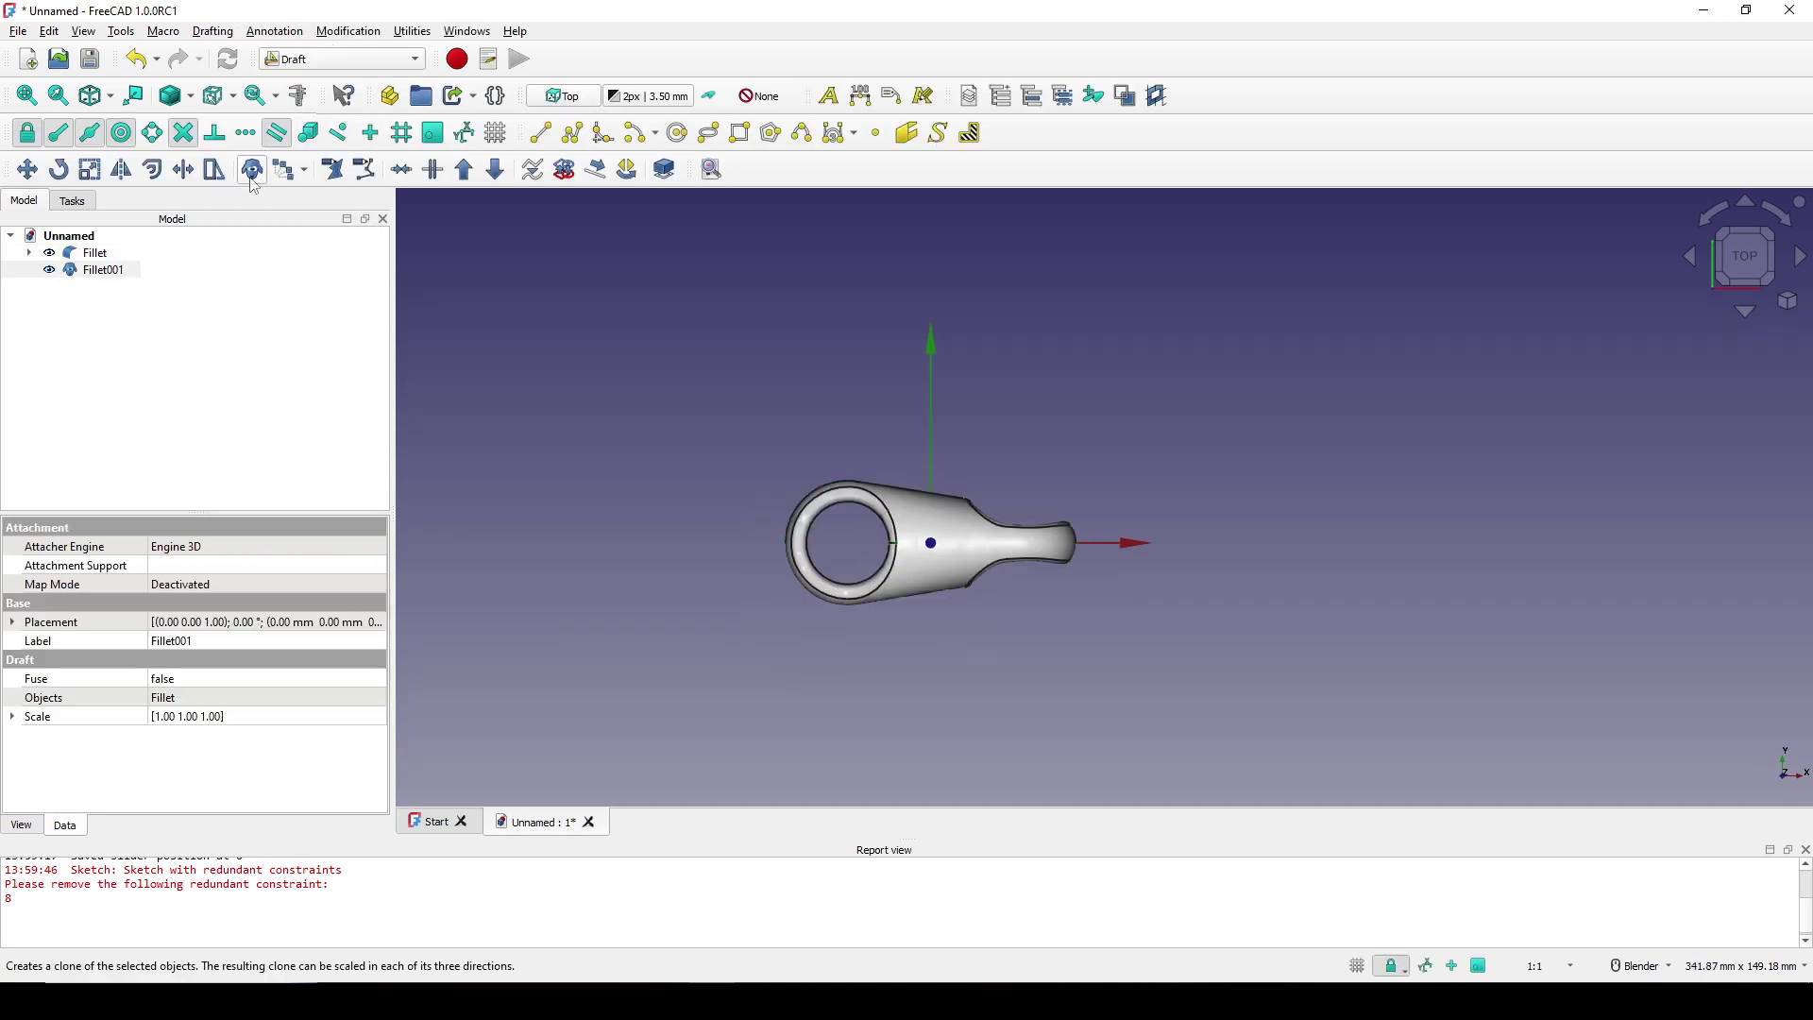
Step: Rename the original Fillet to OriginalShape and select the clone Fillet001
left_click(96, 255)
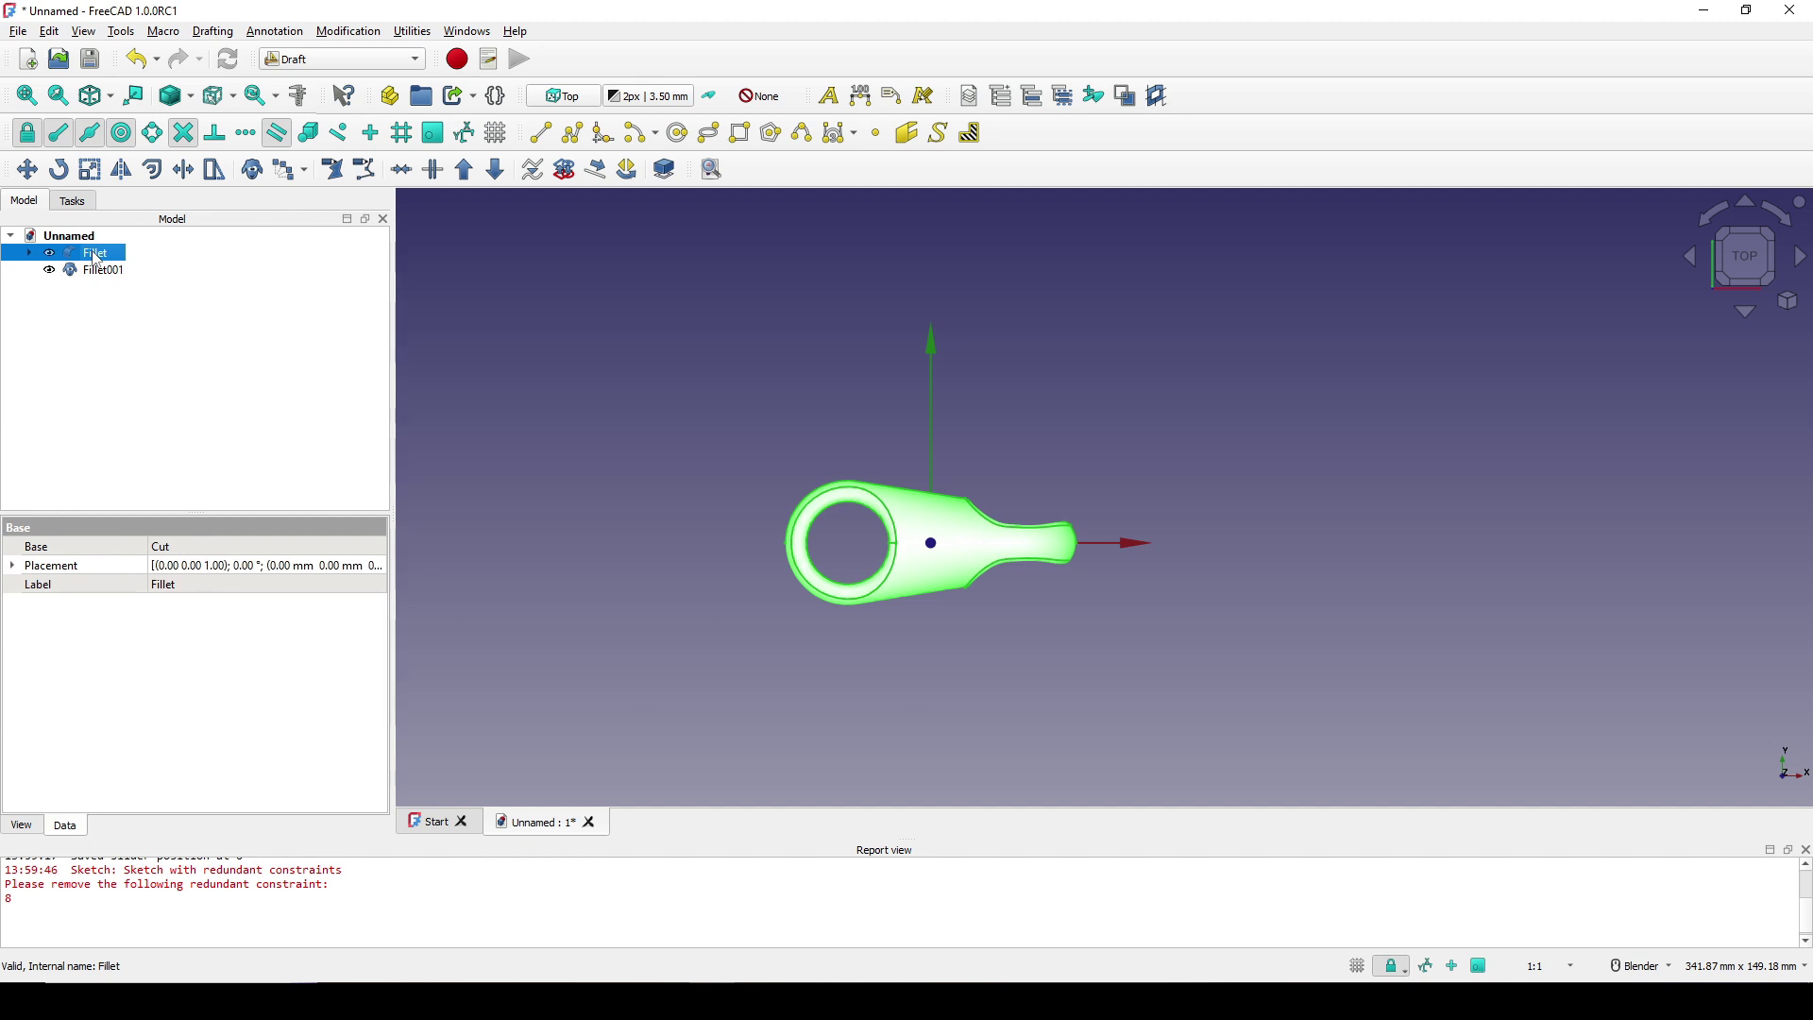
right_click(99, 253)
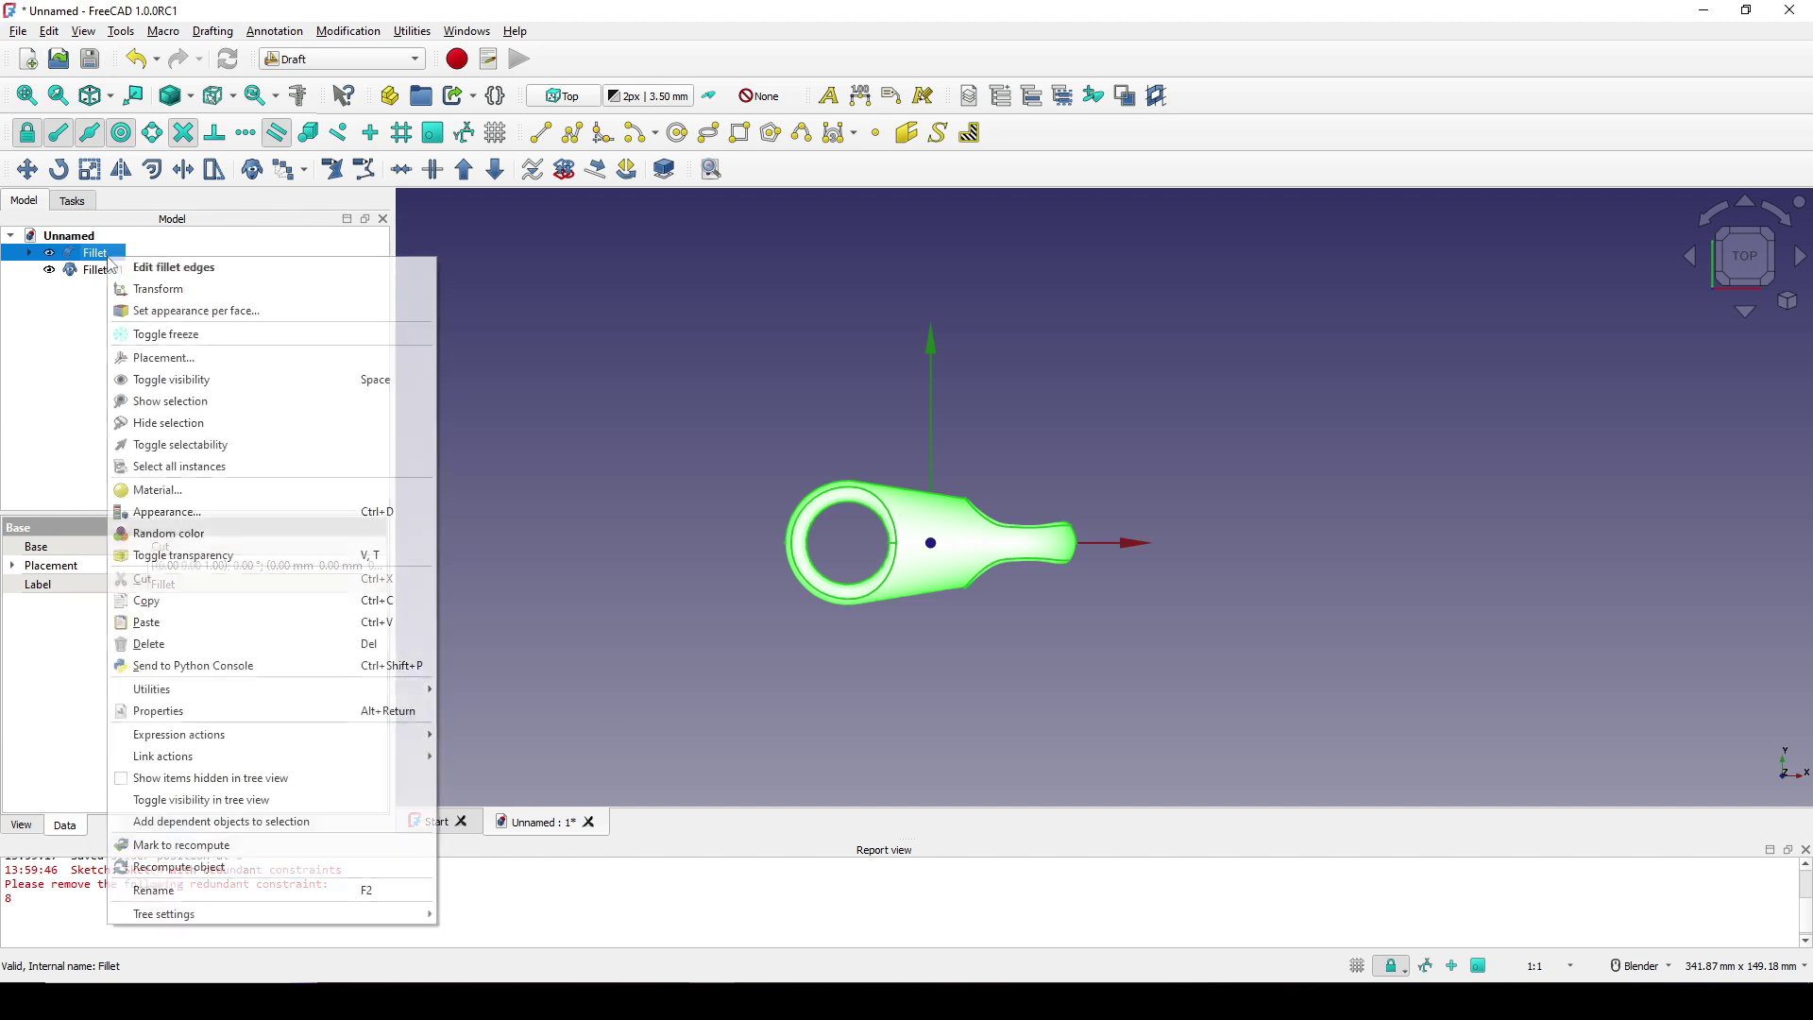
key("Escape")
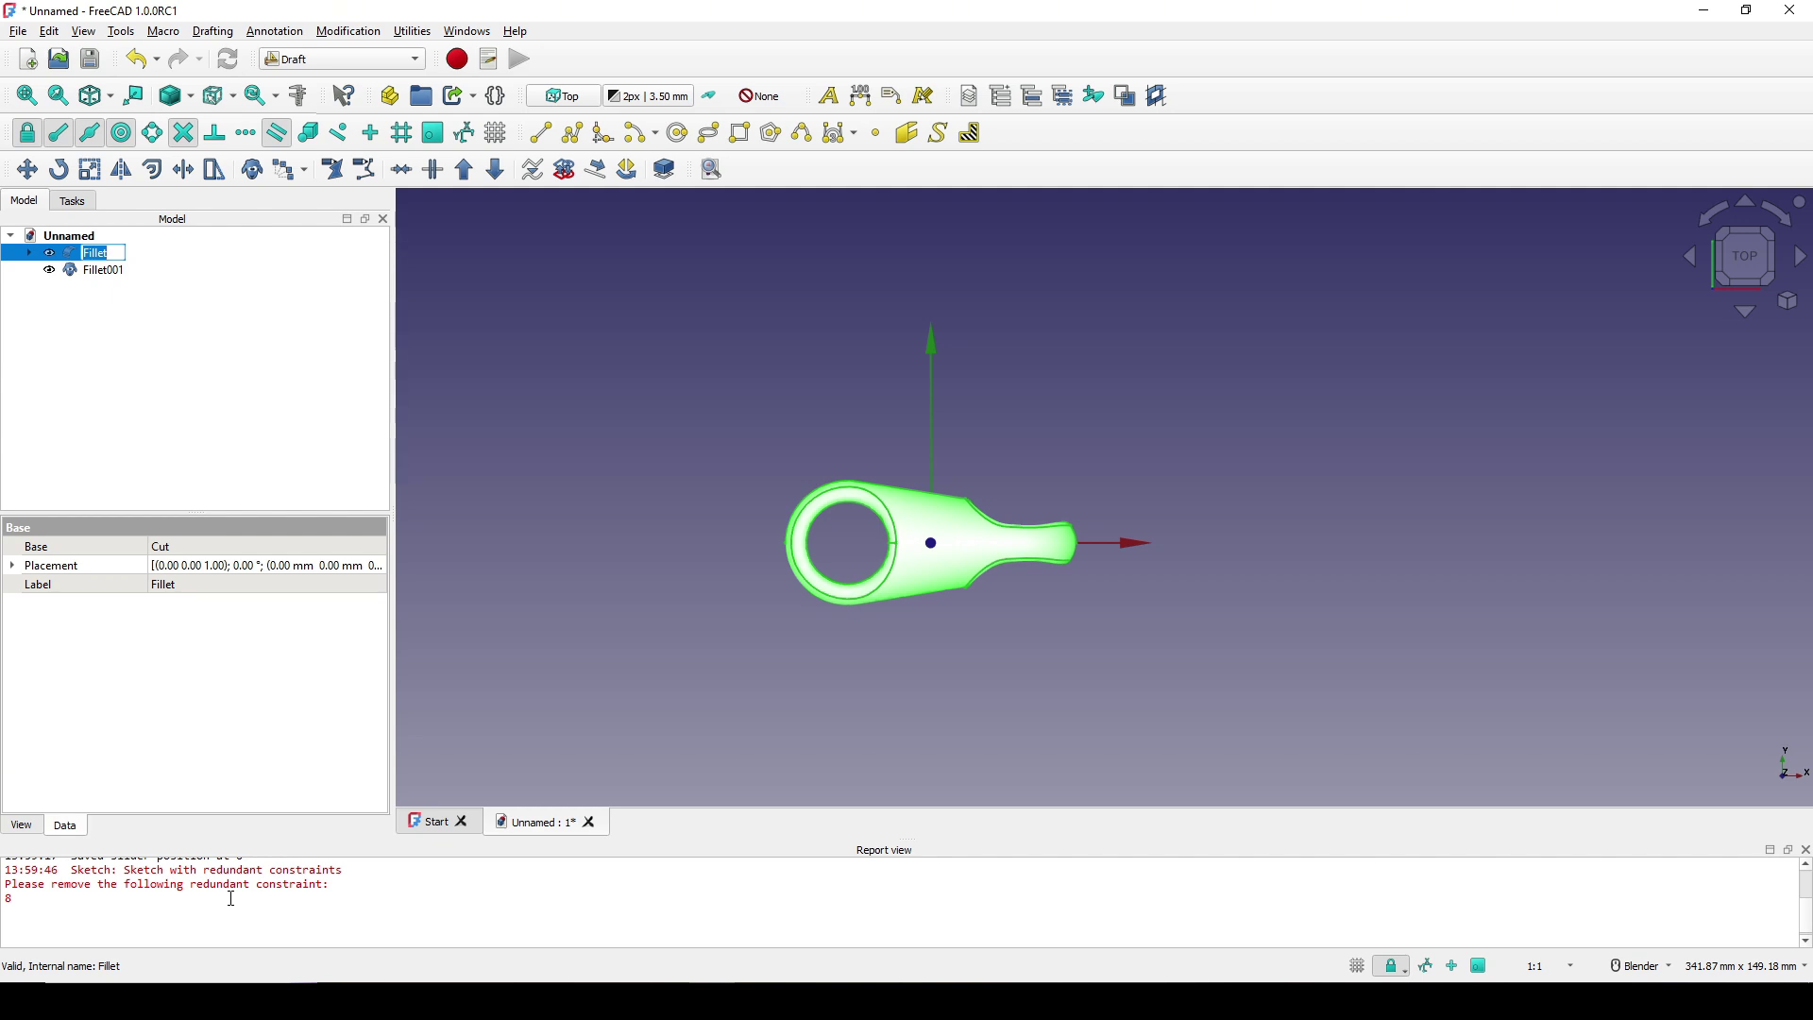
type("Original")
type("Shape")
key("Return")
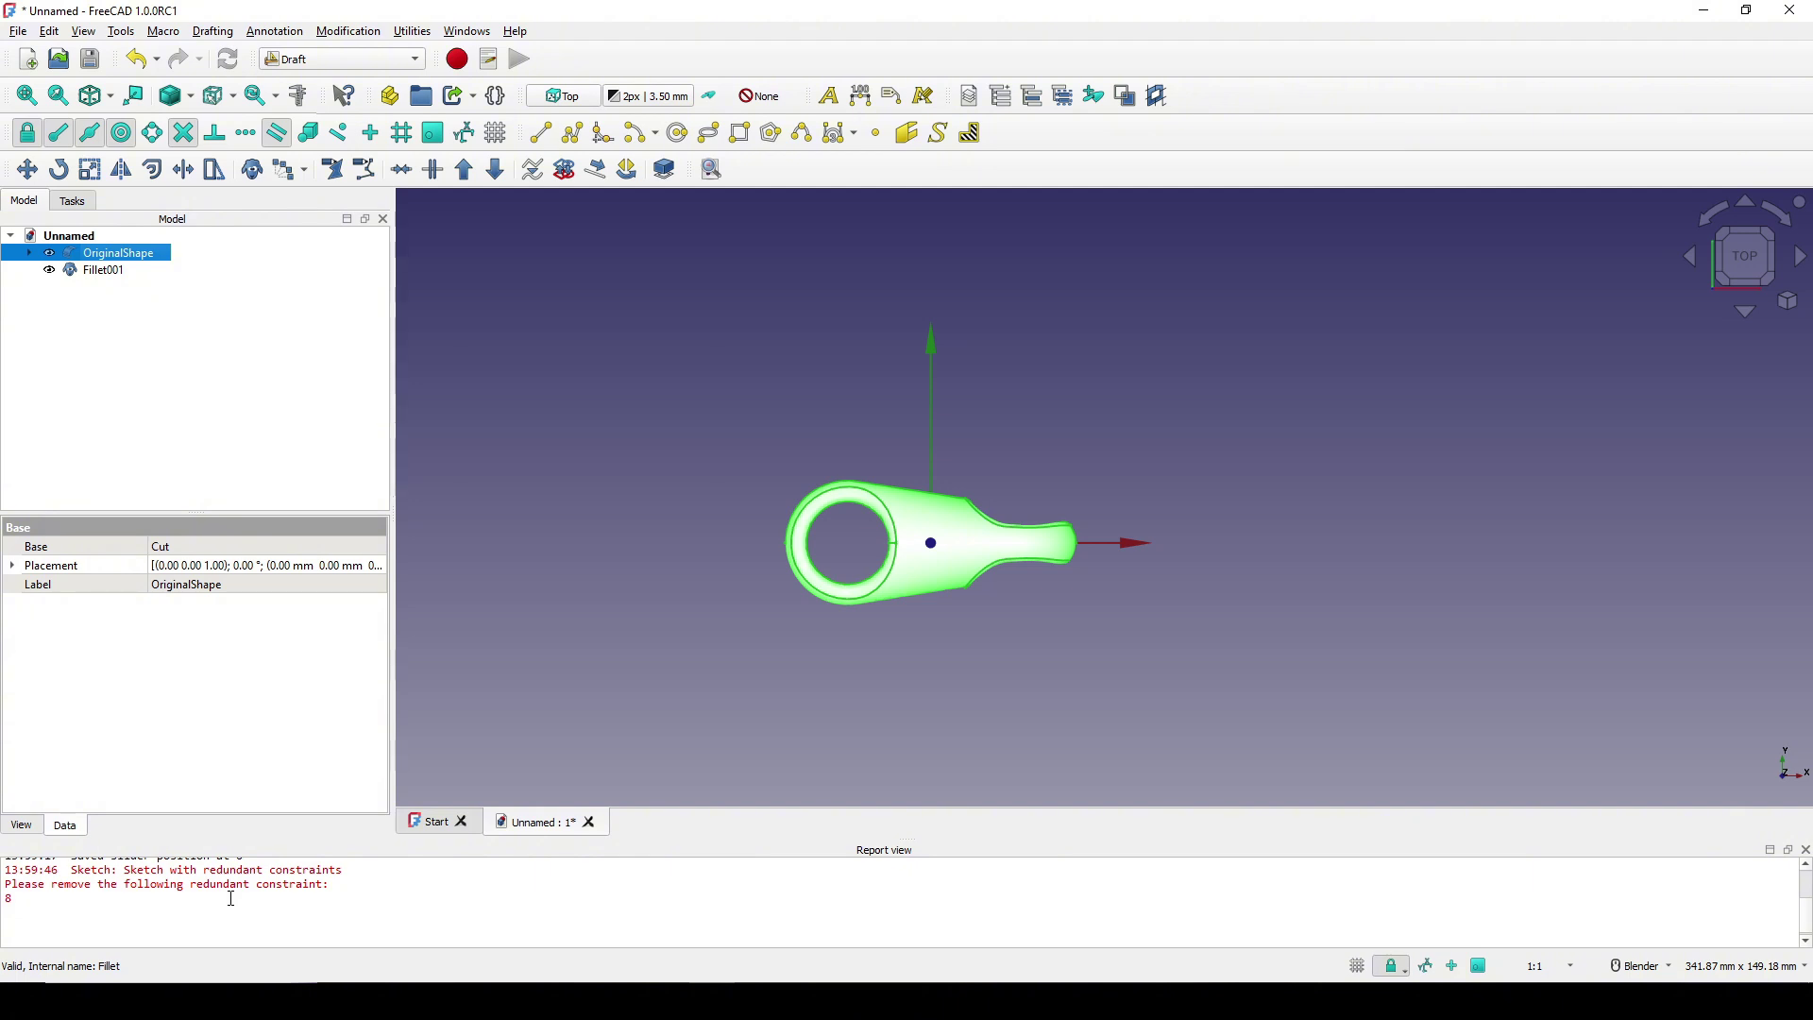
left_click(144, 318)
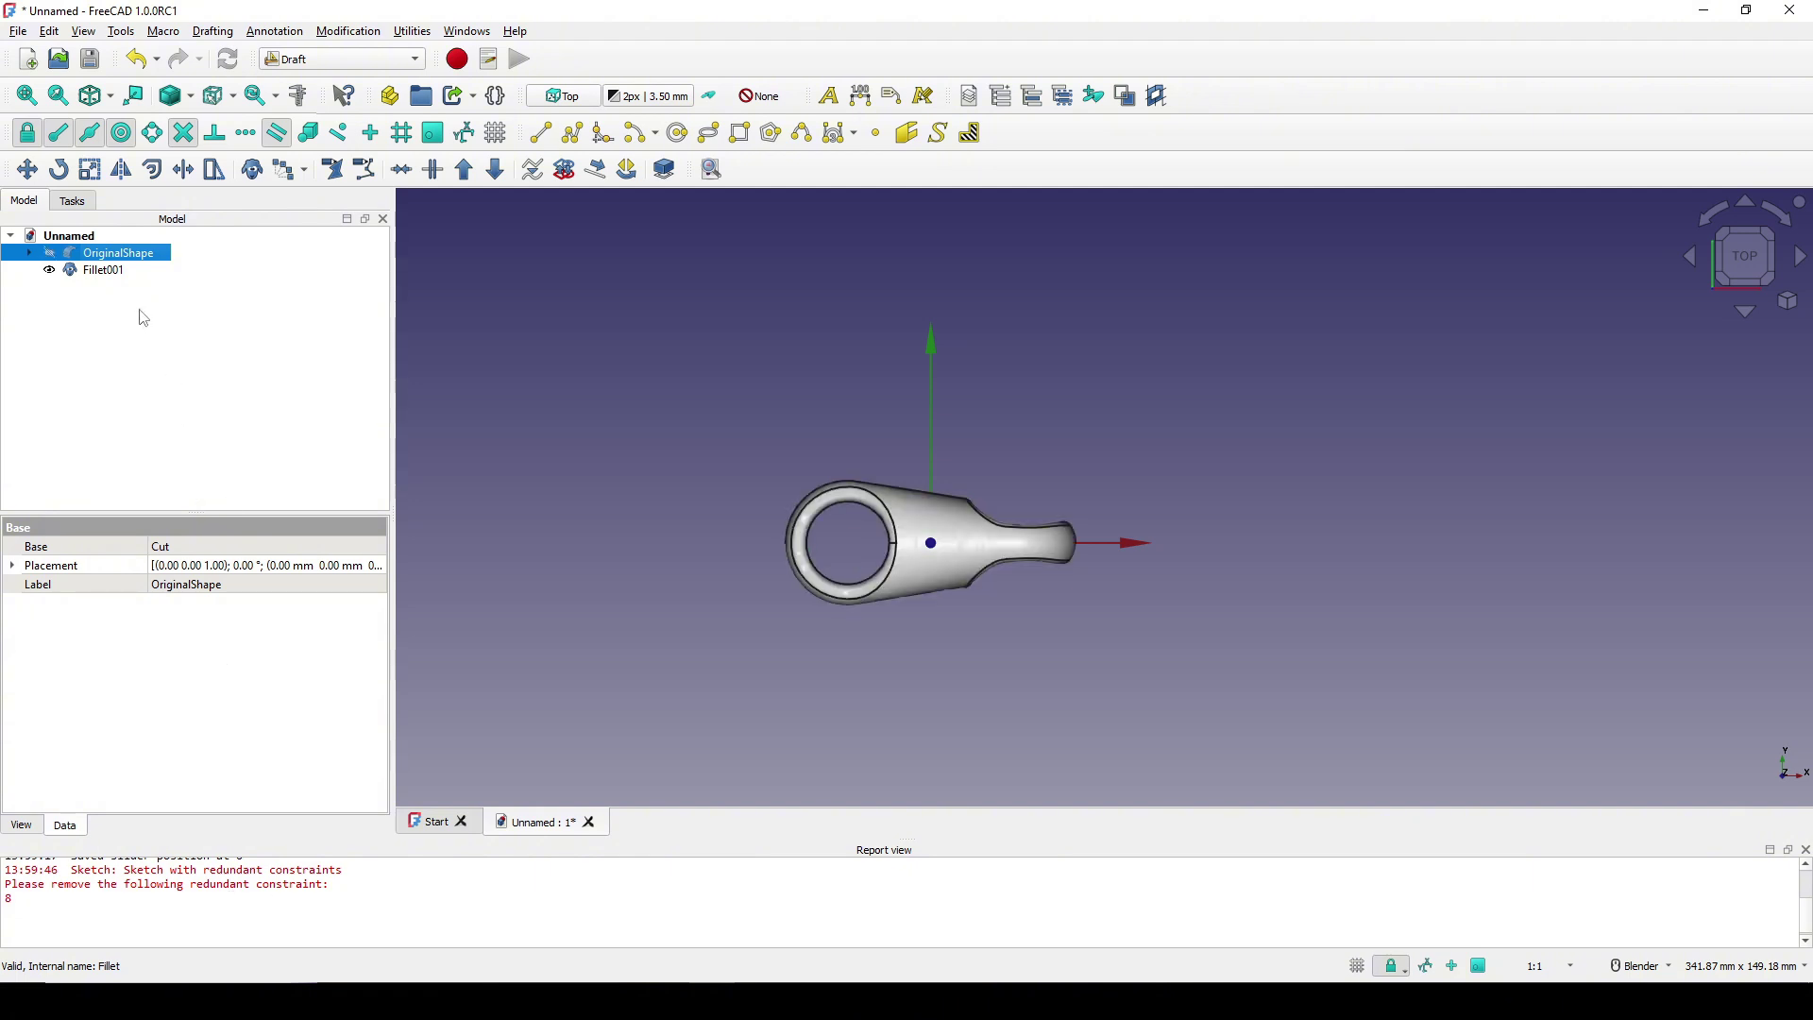
left_click(153, 333)
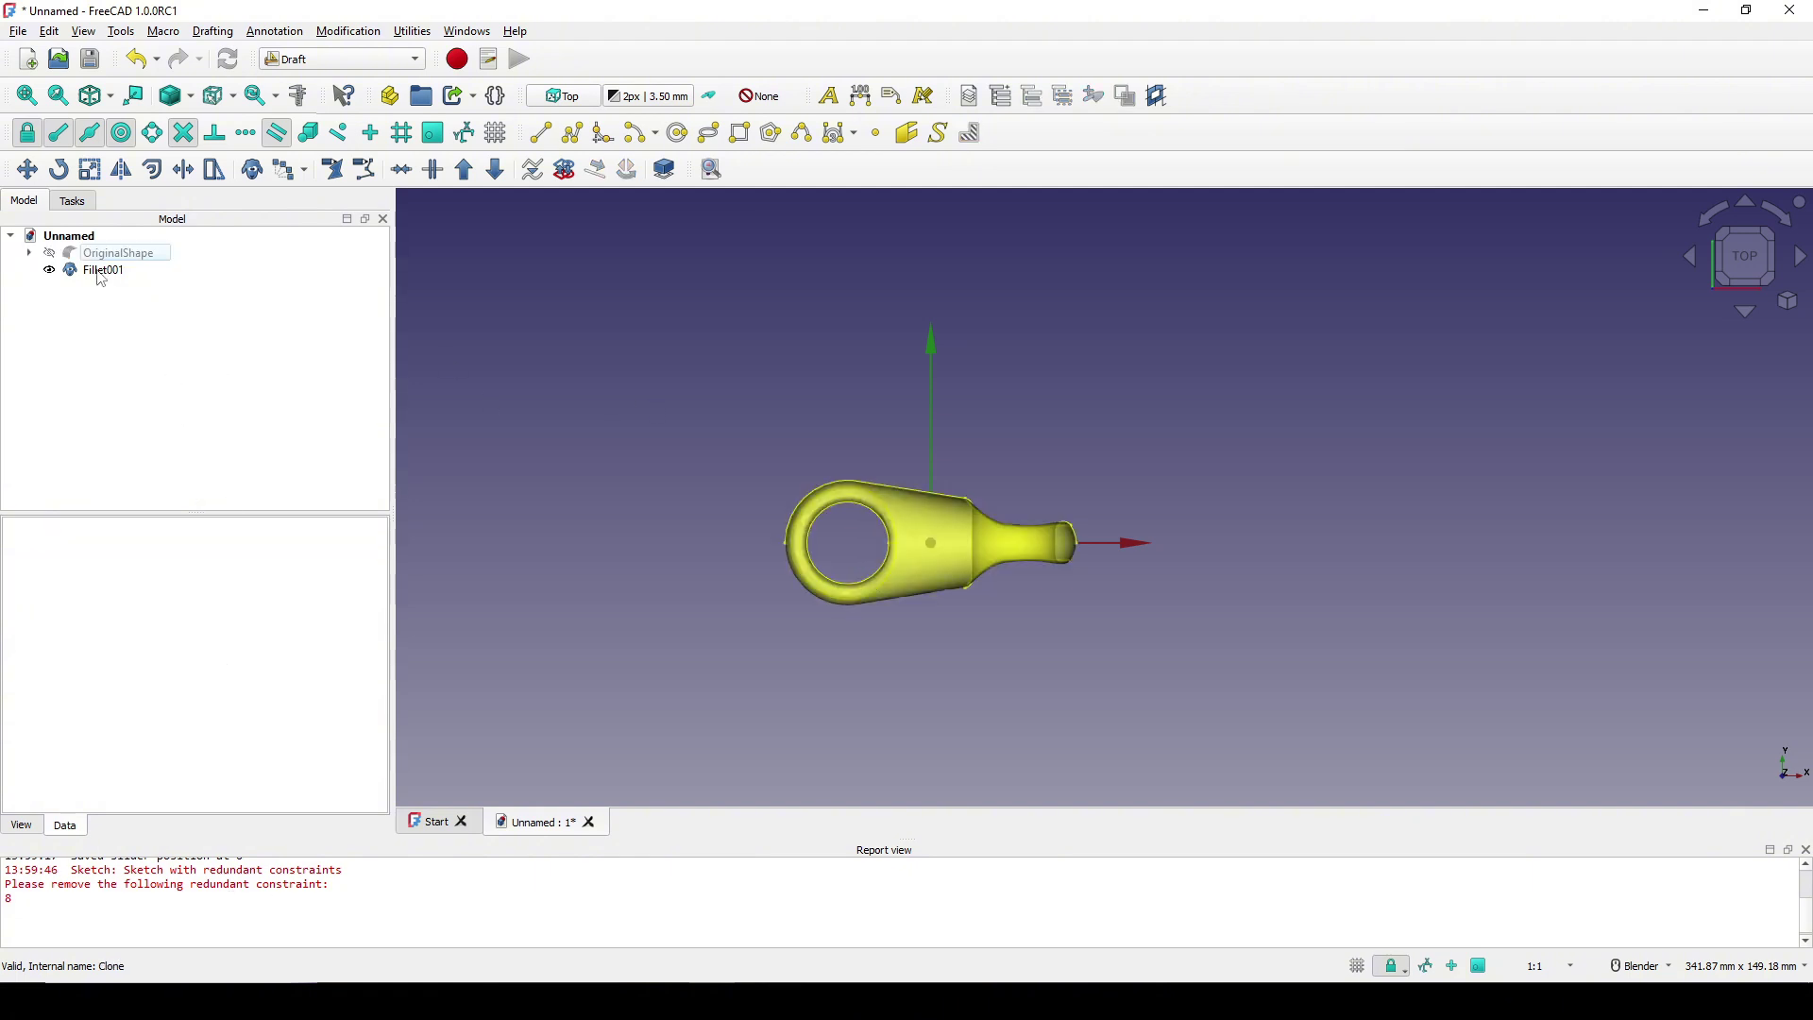
left_click(101, 276)
right_click(101, 276)
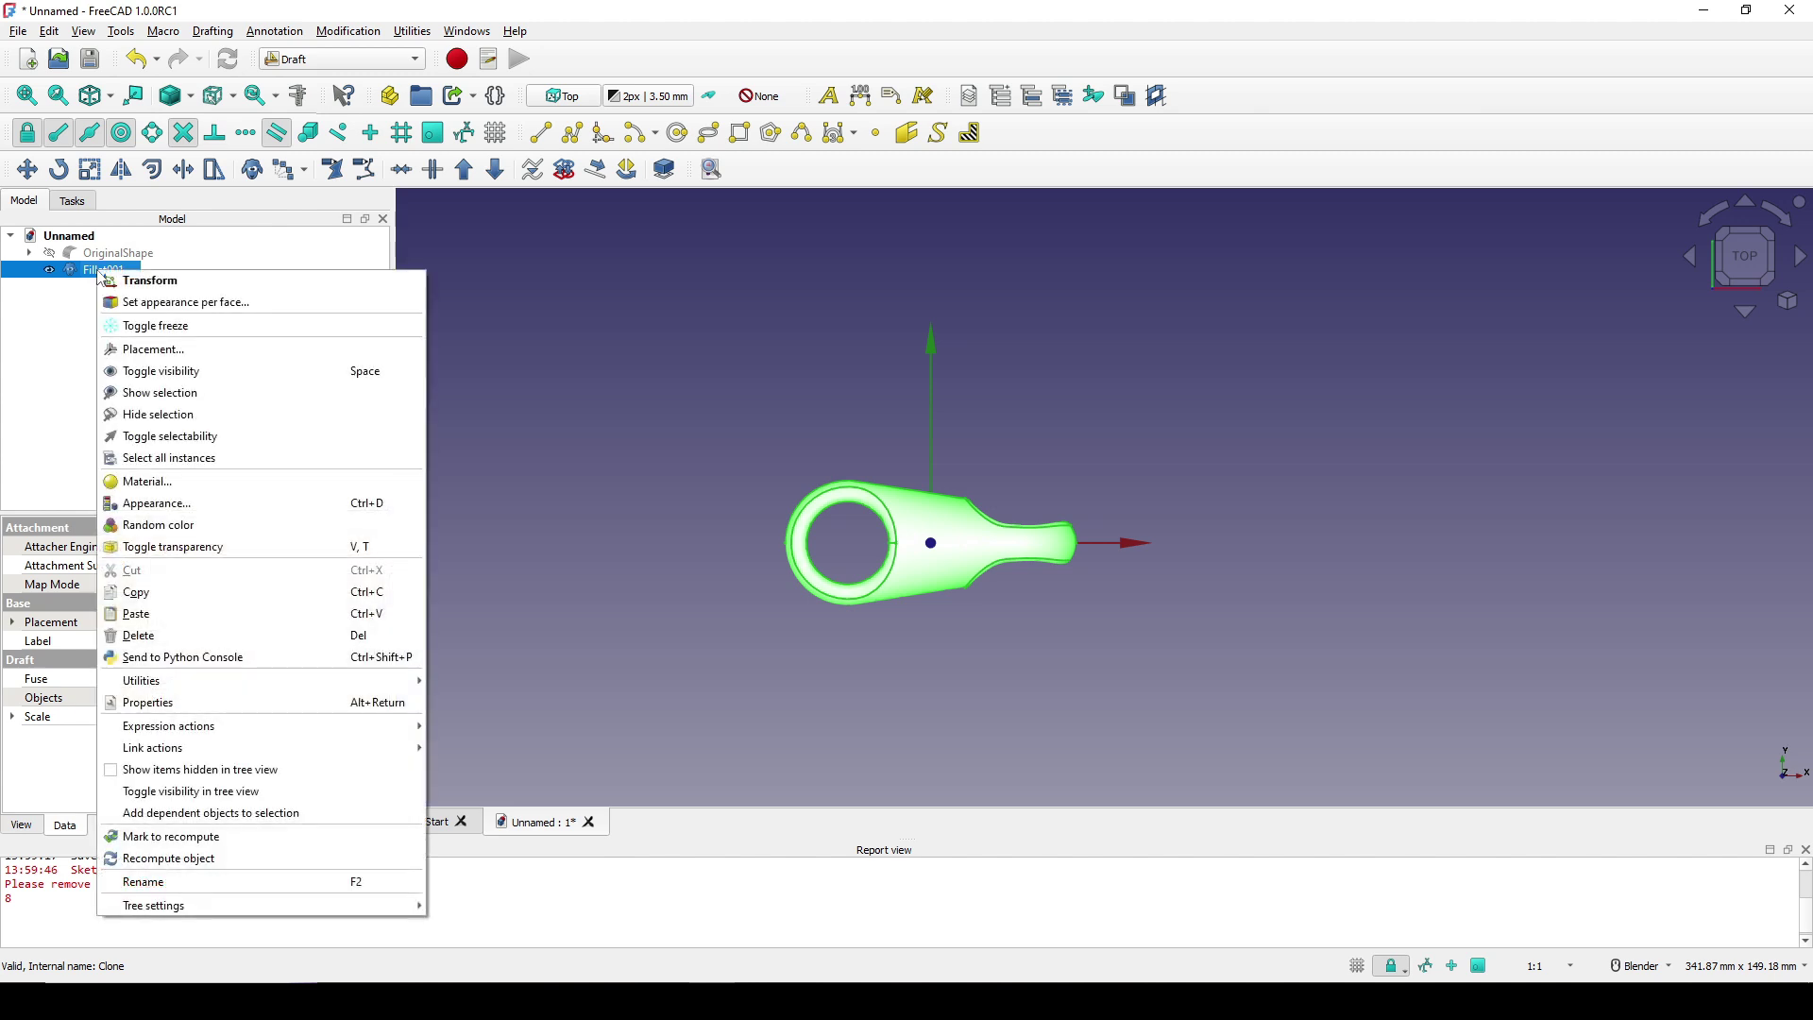
Step: Move the Fillet001 clone 120 mm up along Y with the Transform dragger
left_click(159, 280)
left_click(155, 322)
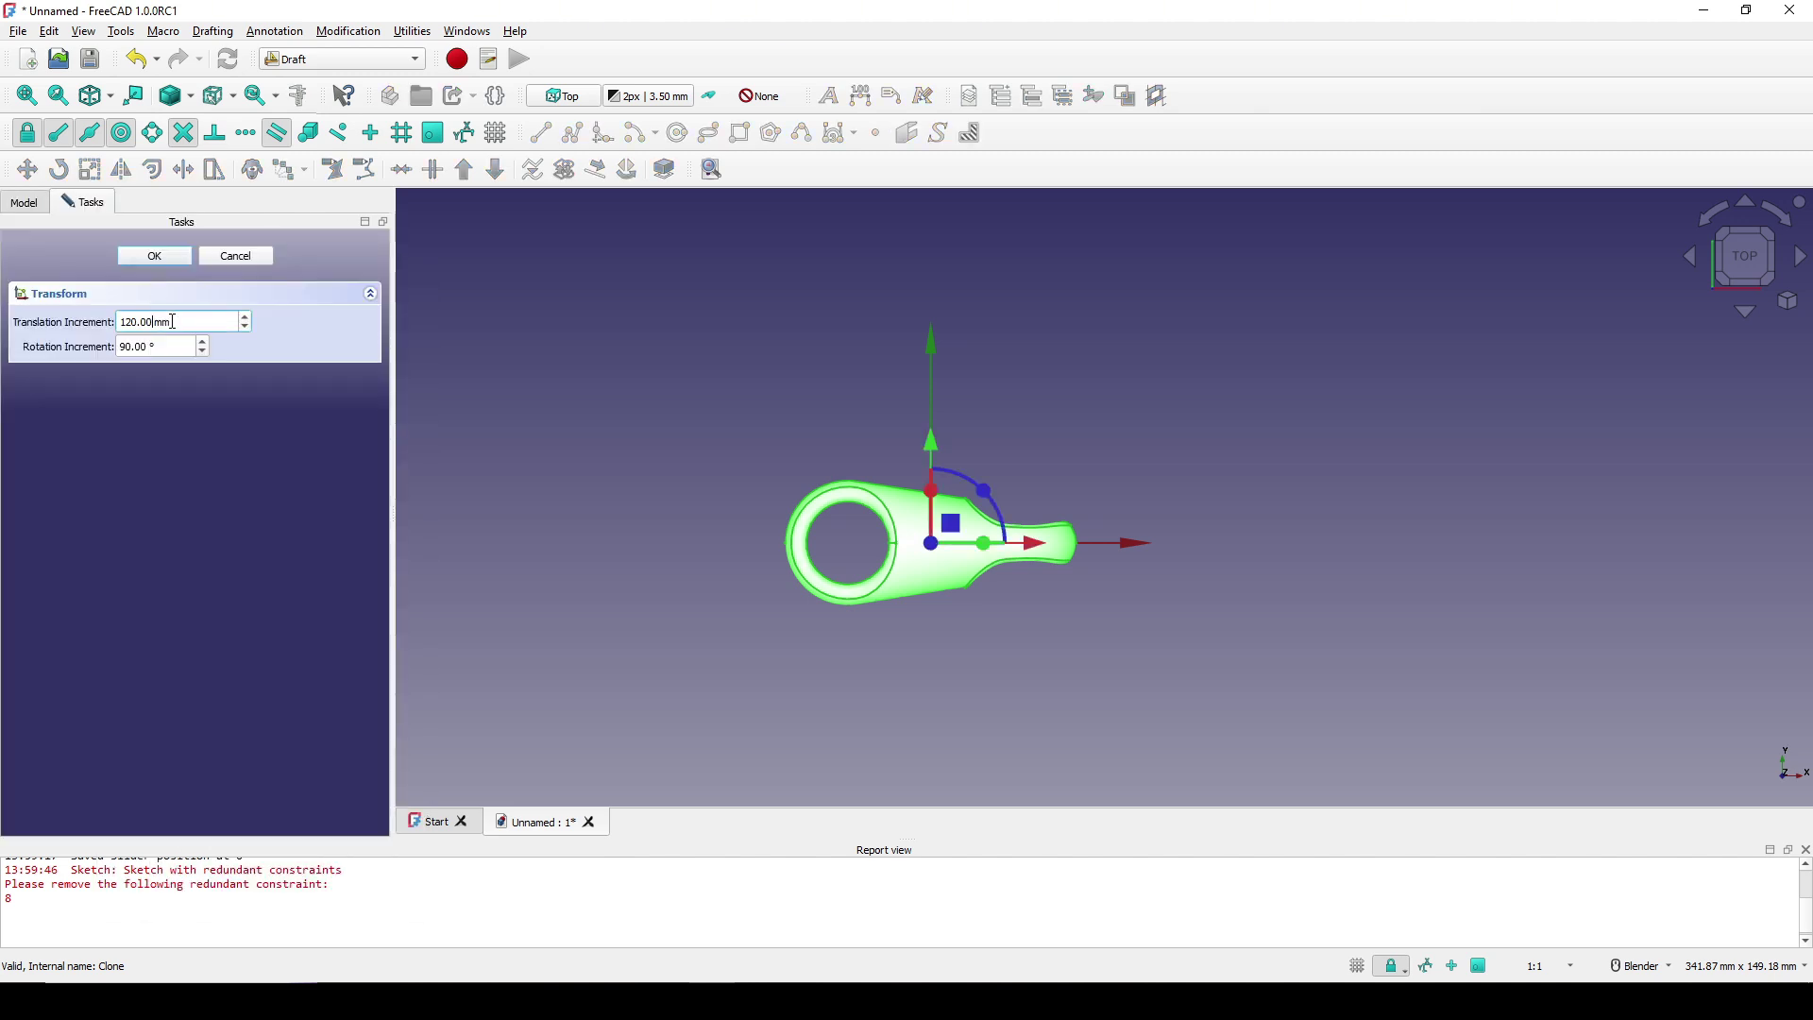
triple_click(128, 322)
scroll(1086, 425, "down", 4)
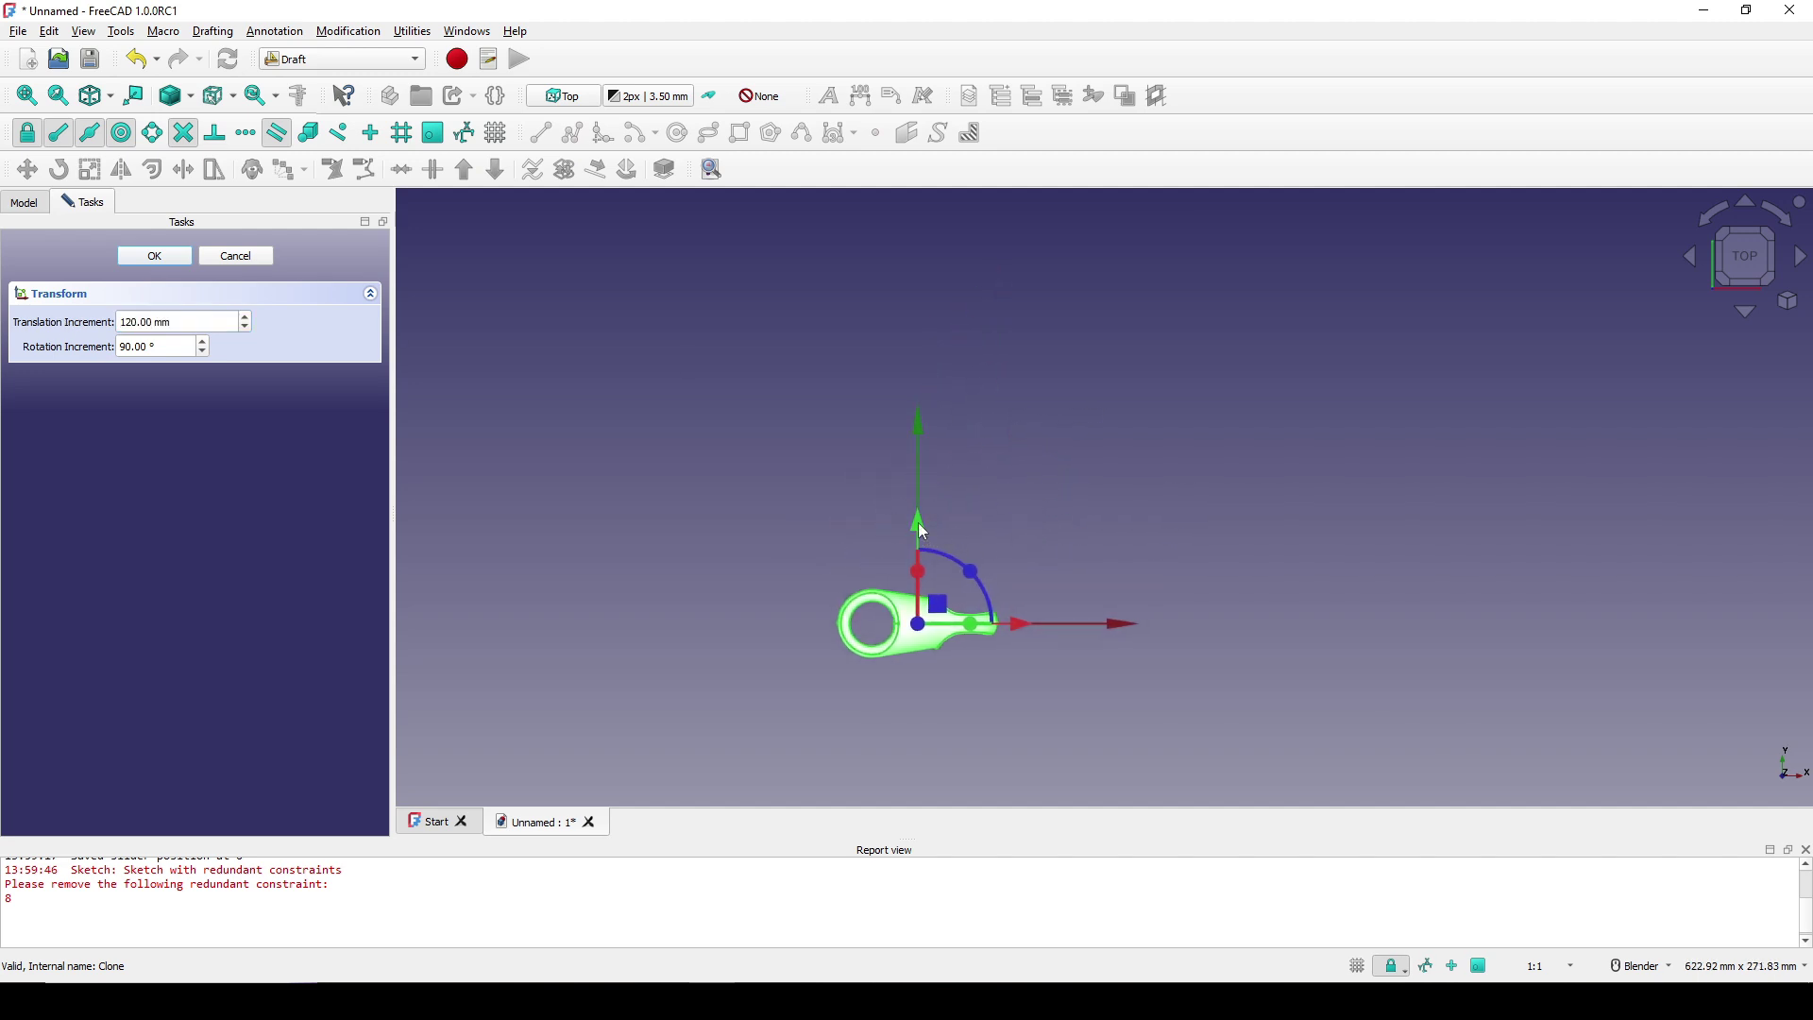
left_click_drag(923, 514, 967, 307)
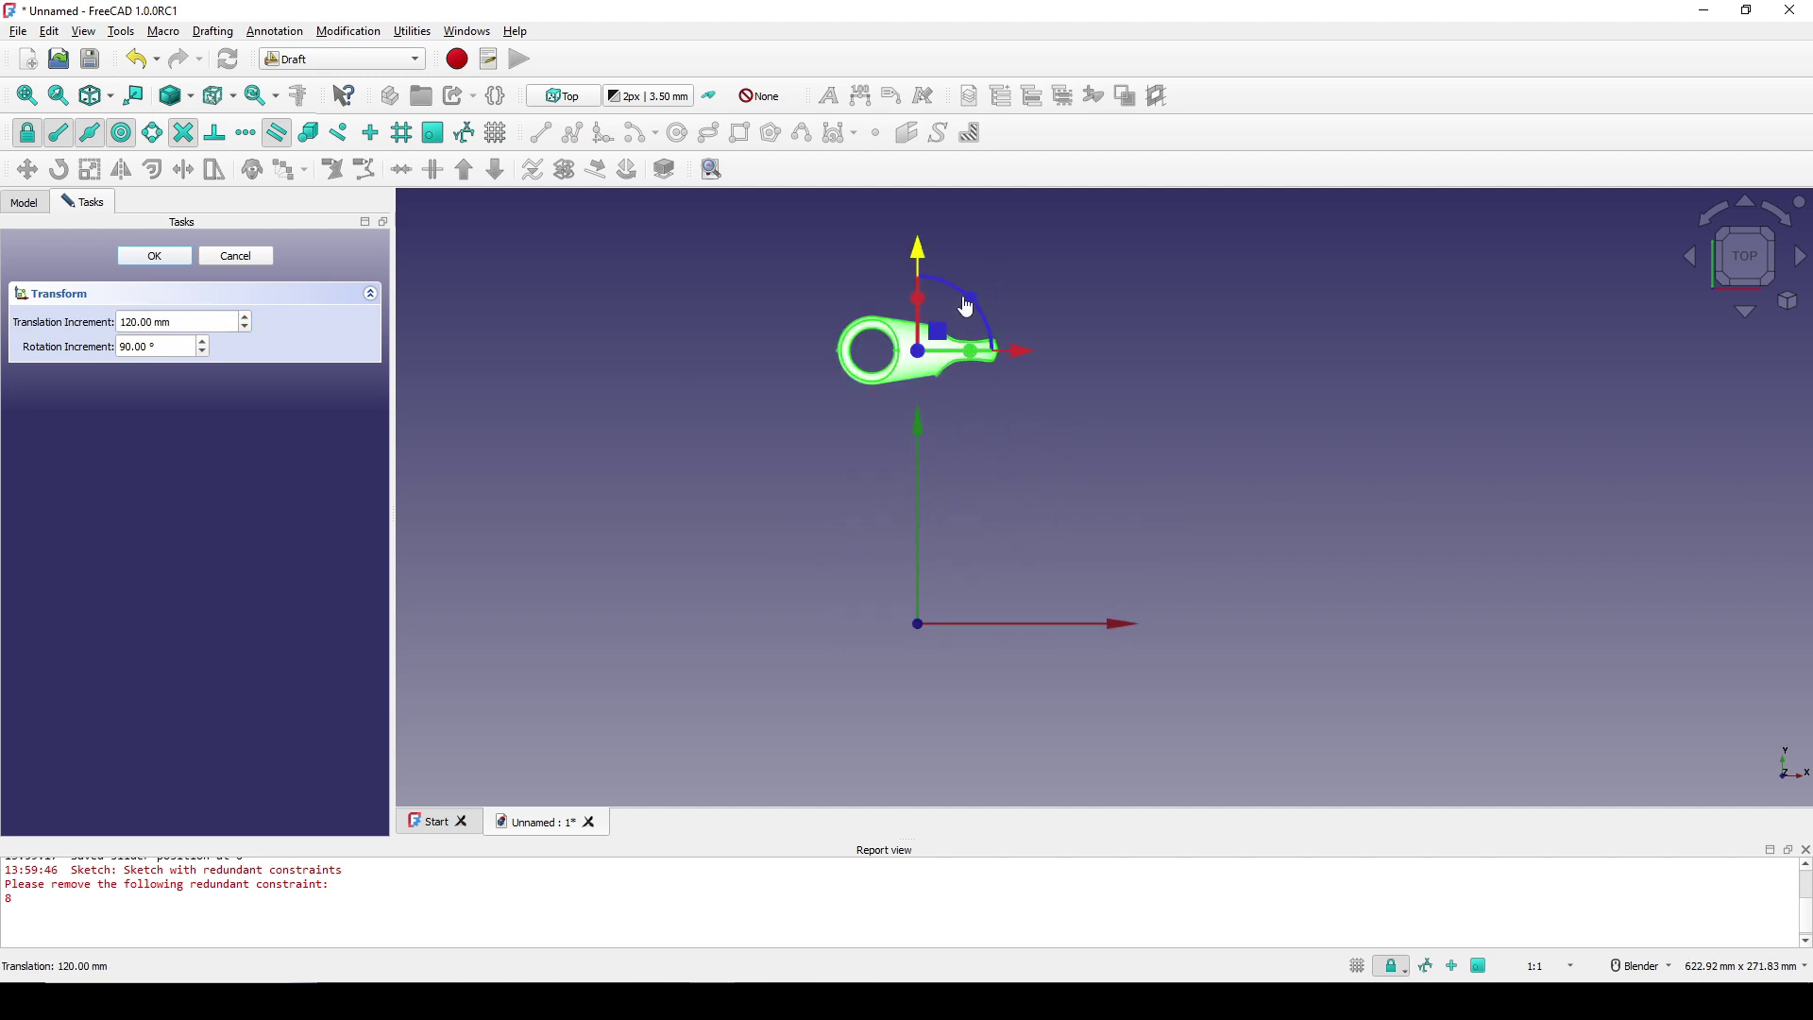
middle_click_drag(947, 420, 954, 386, "shift")
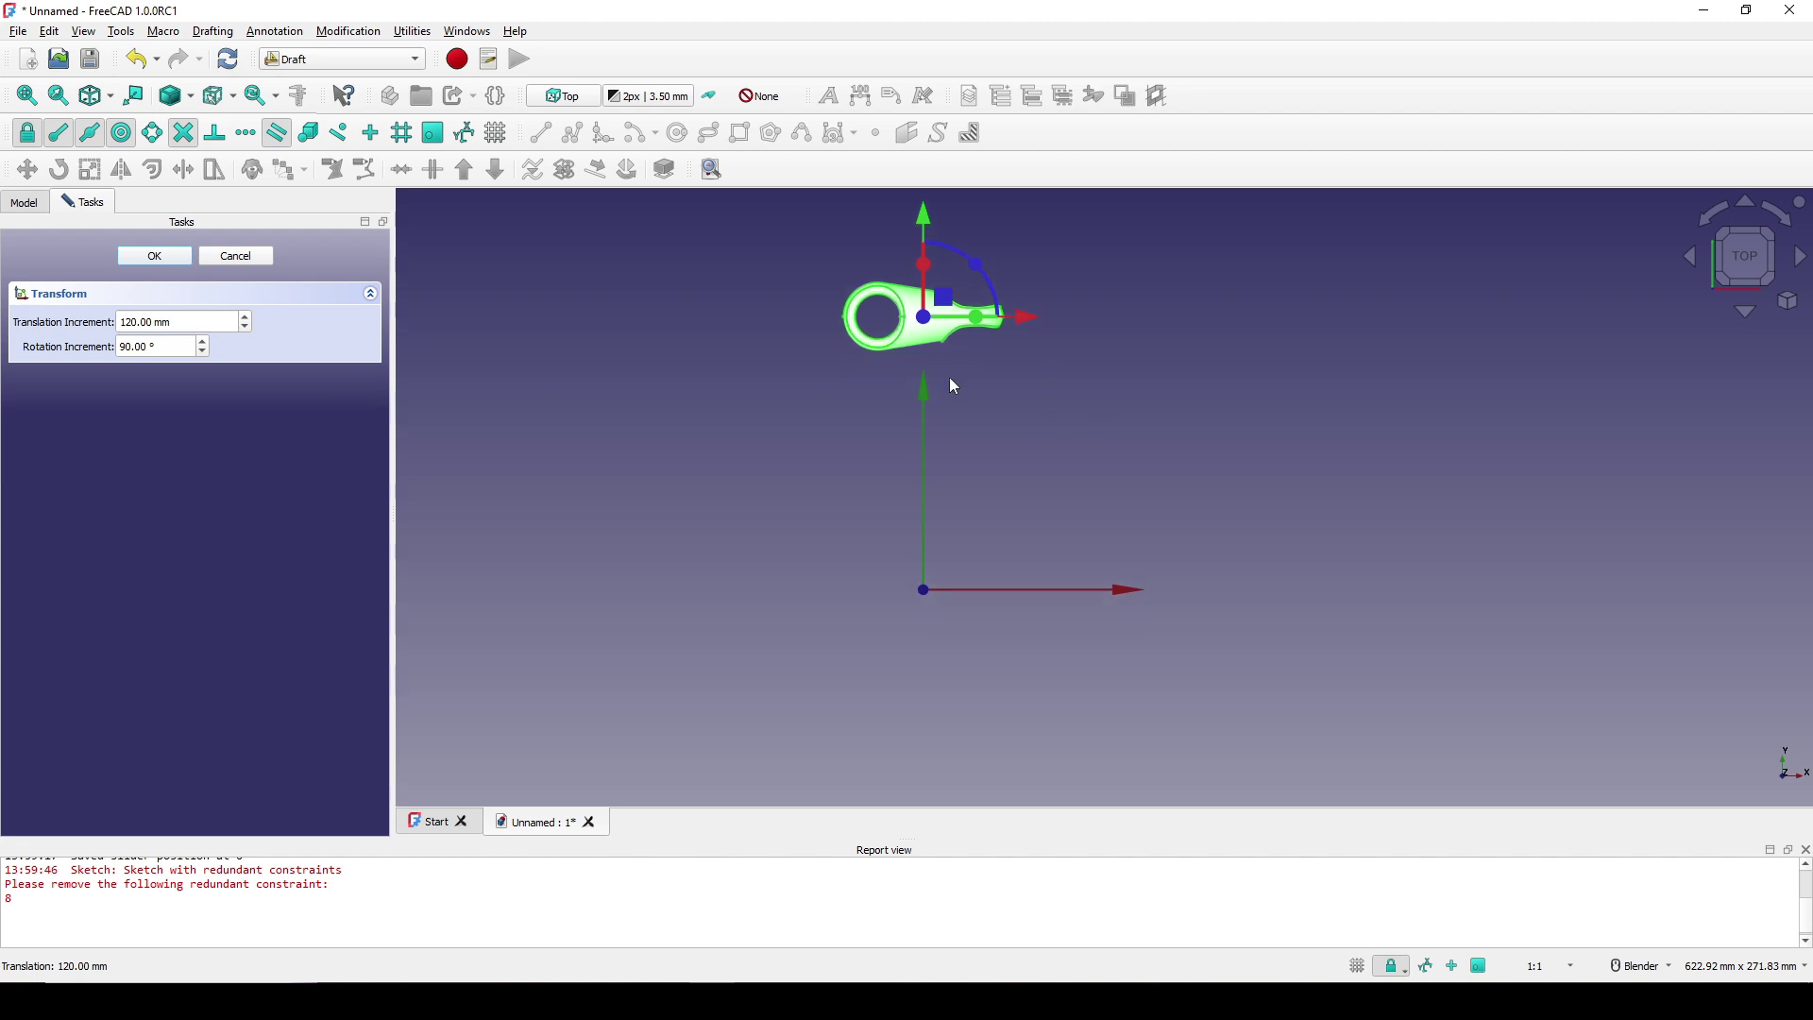
left_click(147, 262)
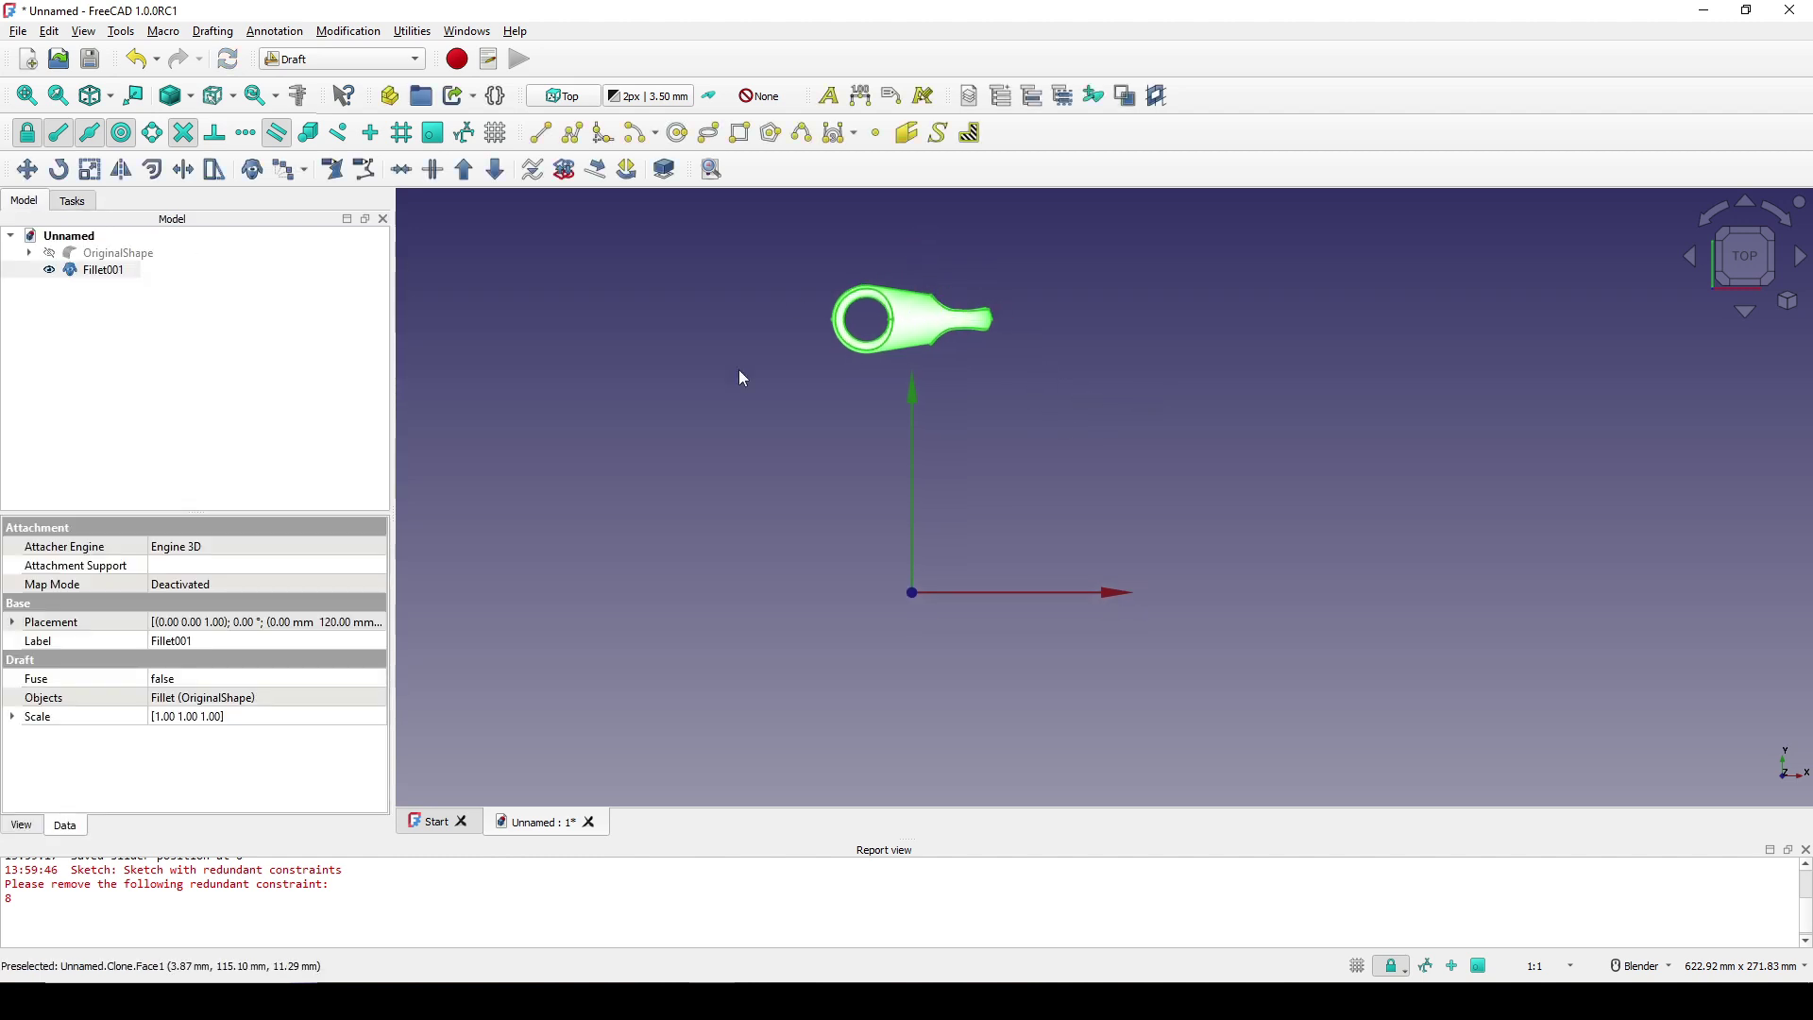
Step: Set up a 360°, five-element polar array of Fillet001 centred on the origin
left_click(98, 273)
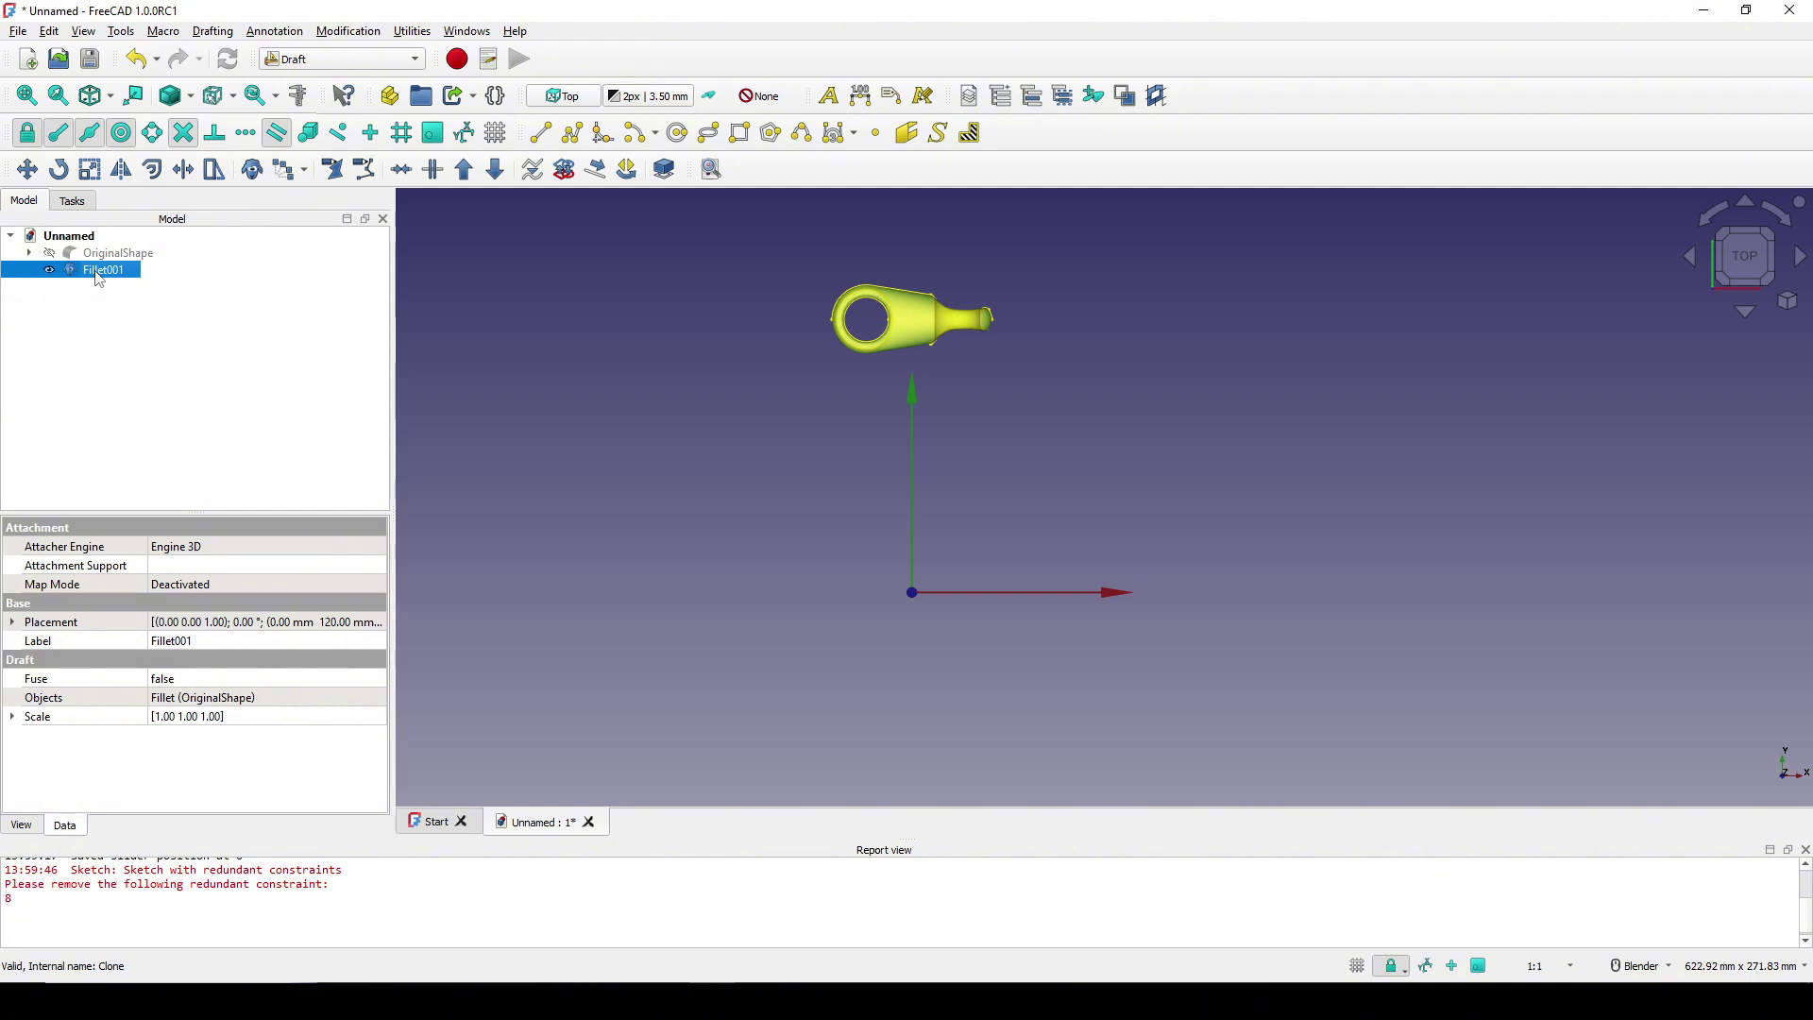
left_click(348, 31)
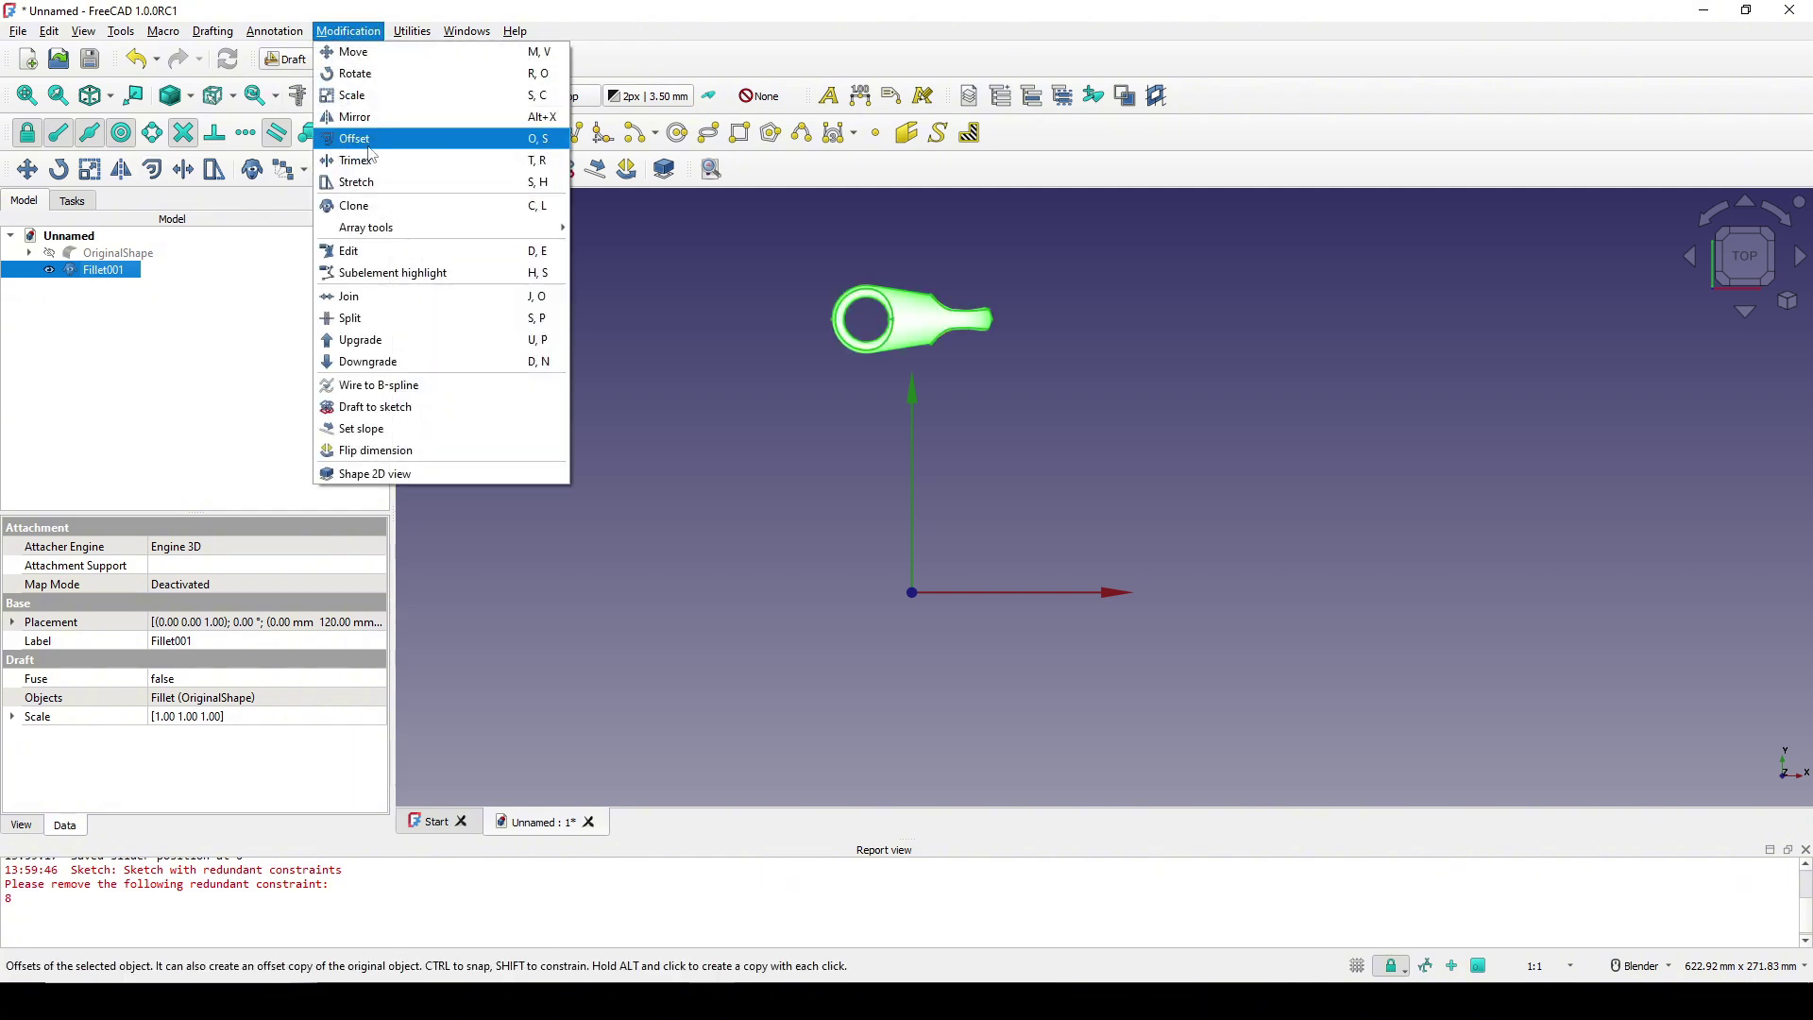
mouse_move(373, 229)
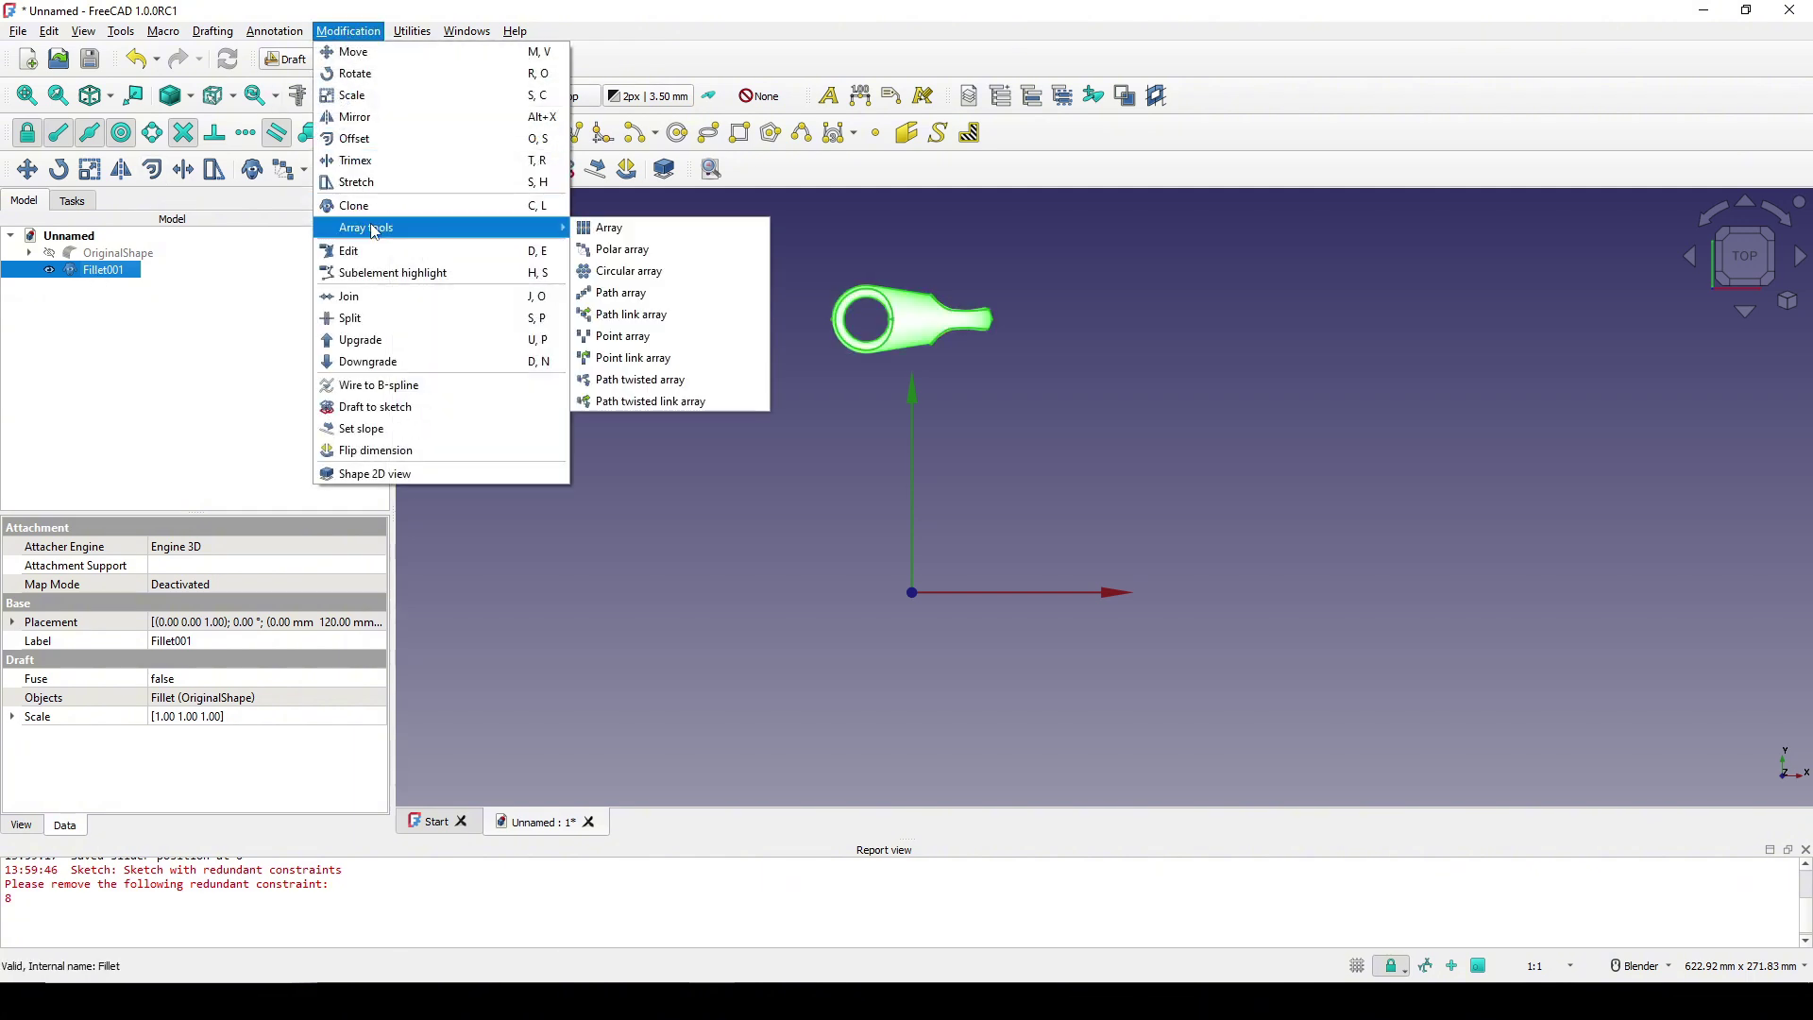
left_click(667, 251)
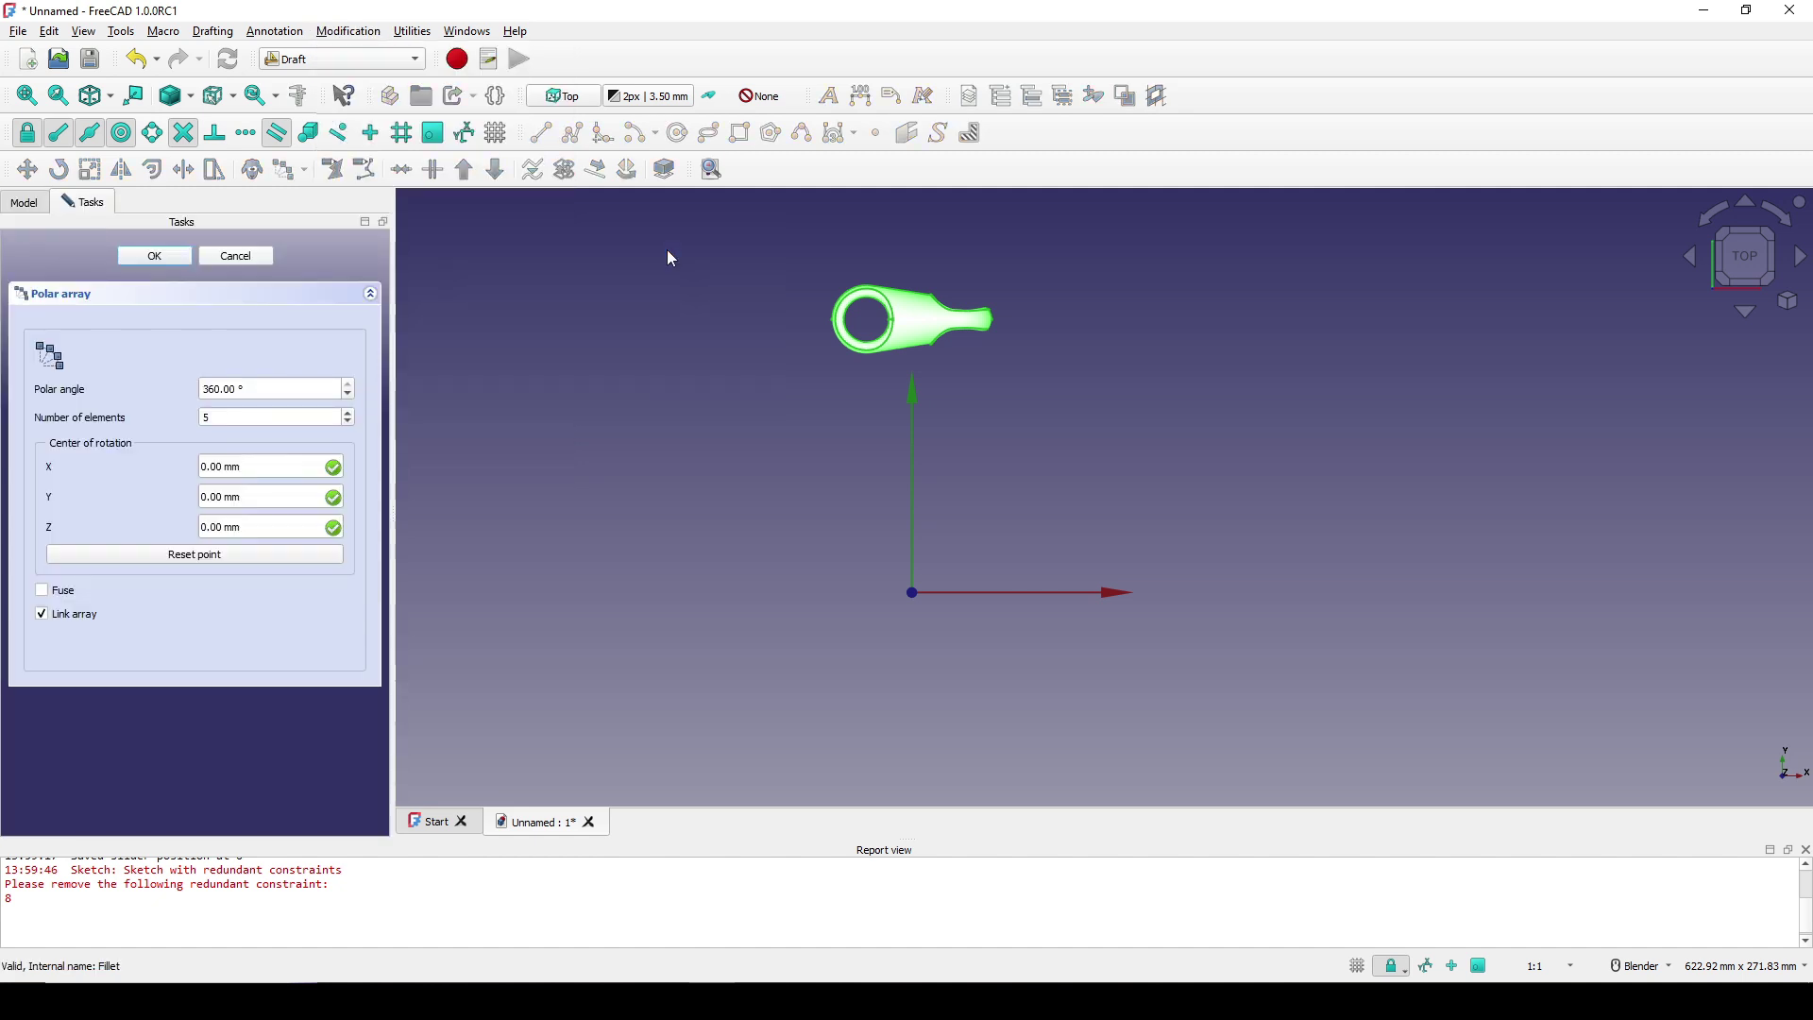
left_click(235, 563)
Step: Create the five-link polar array and bring it into view
left_click(157, 267)
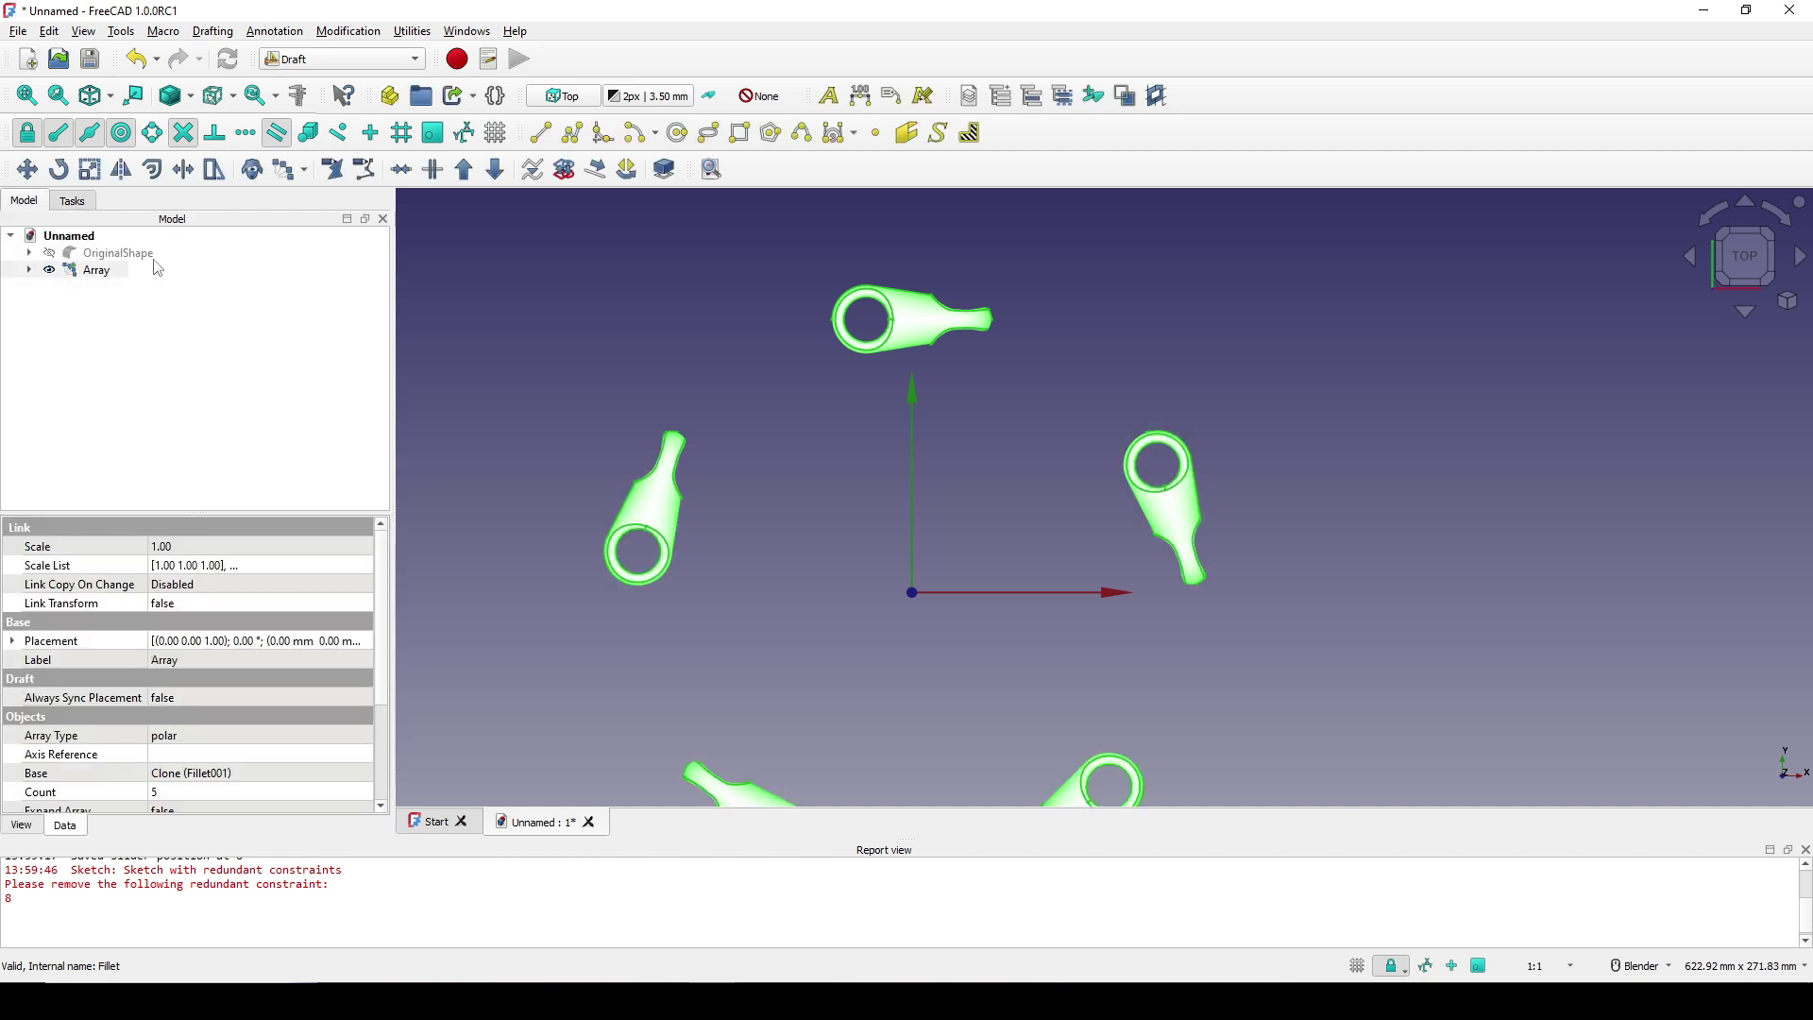
scroll(1238, 485, "down", 3)
middle_click_drag(1258, 491, 1252, 389, "shift")
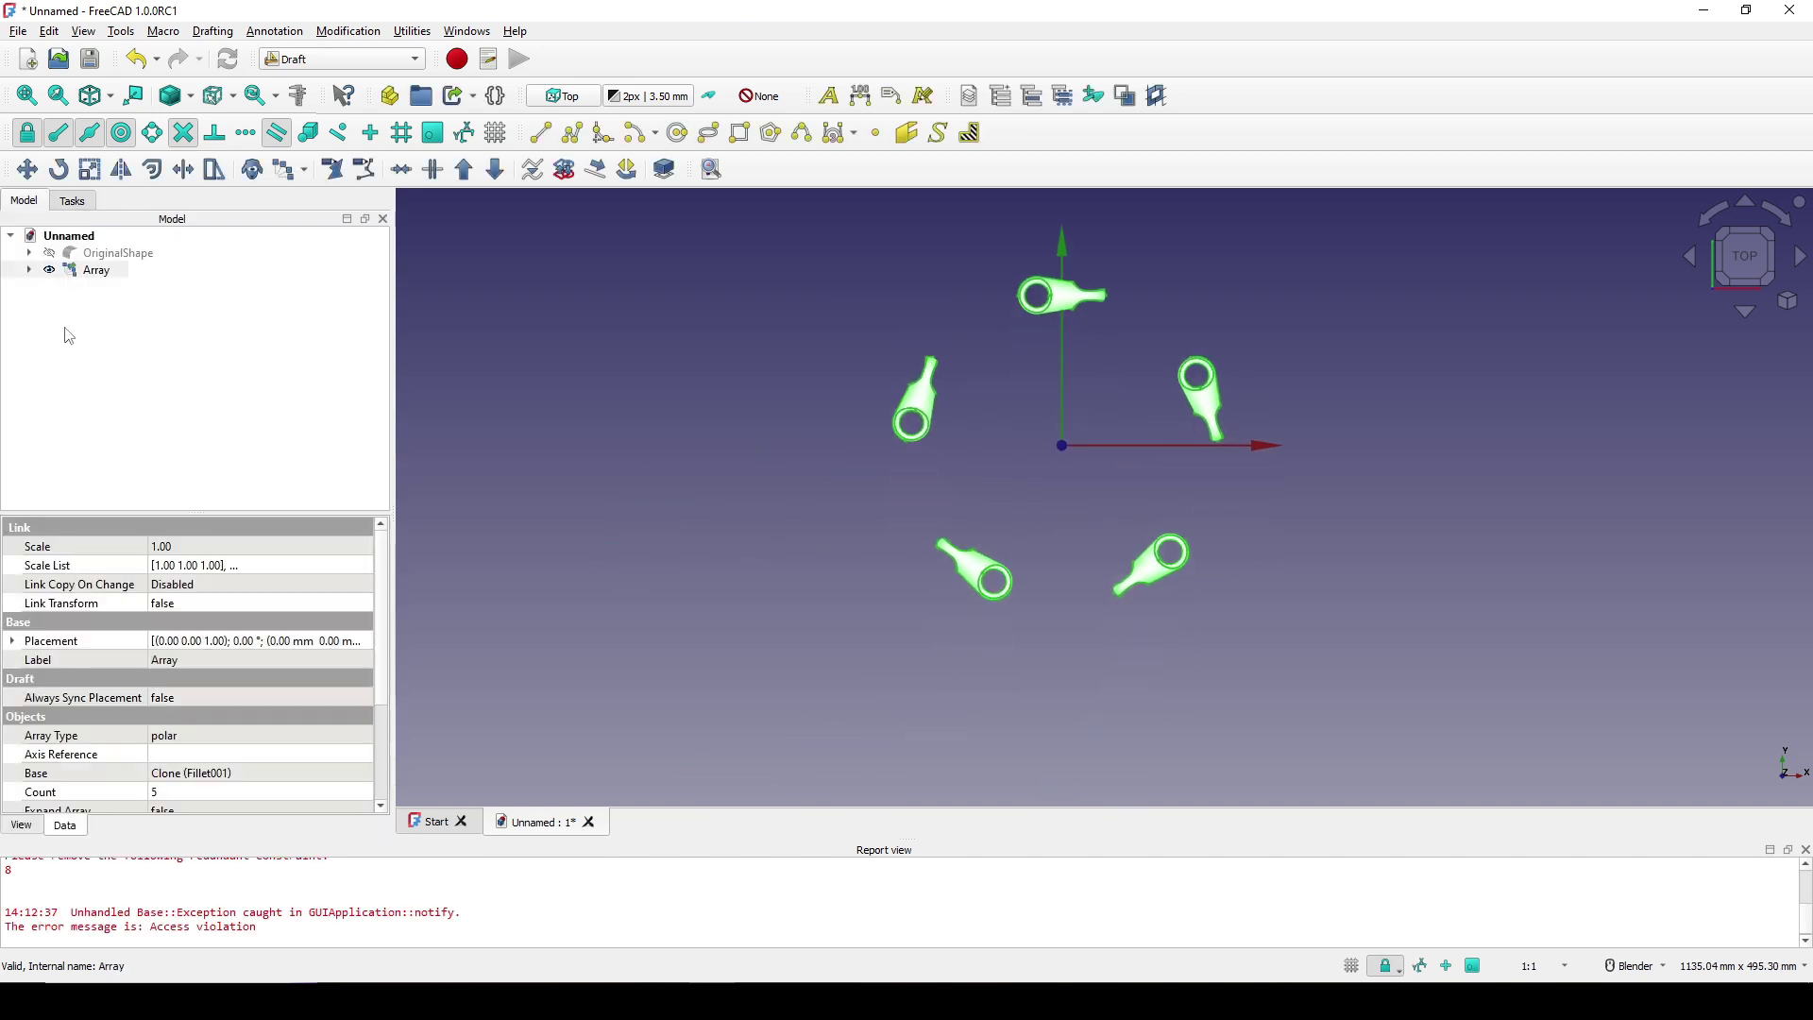
Step: Set the array's Number Polar to 10, then 15, closing the chain ring
left_click(87, 272)
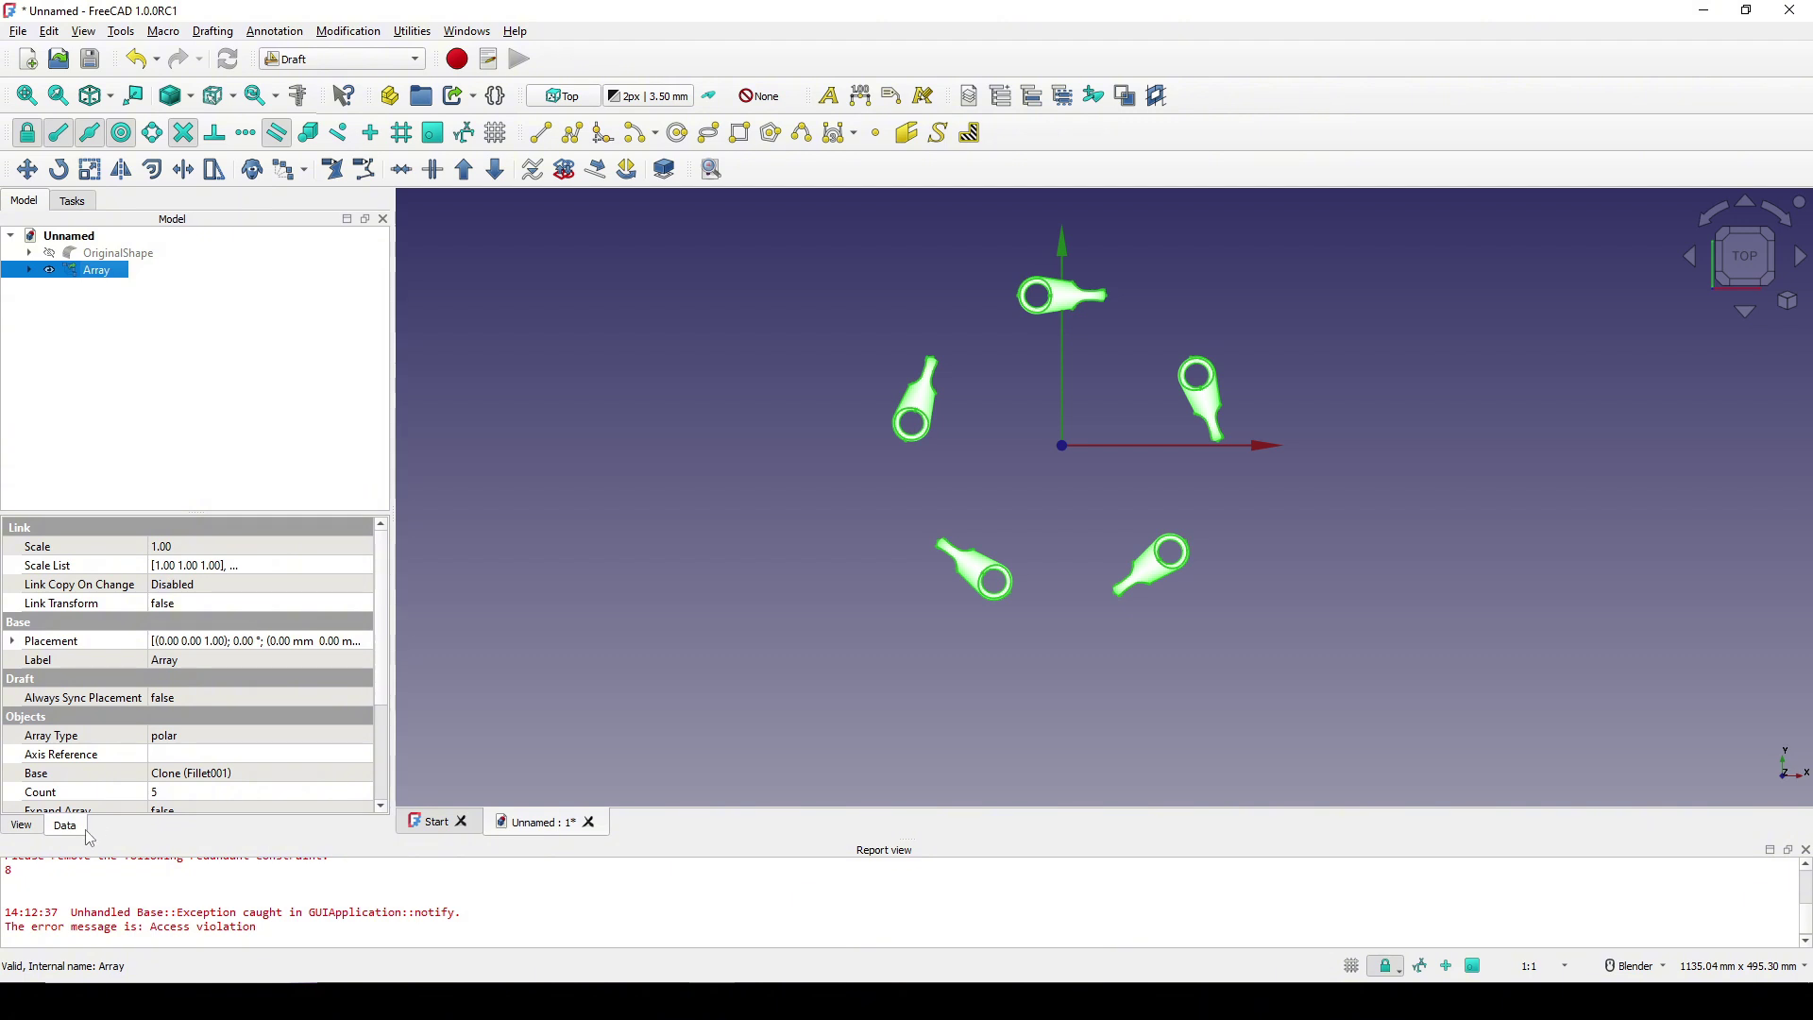
scroll(184, 682, "down", 3)
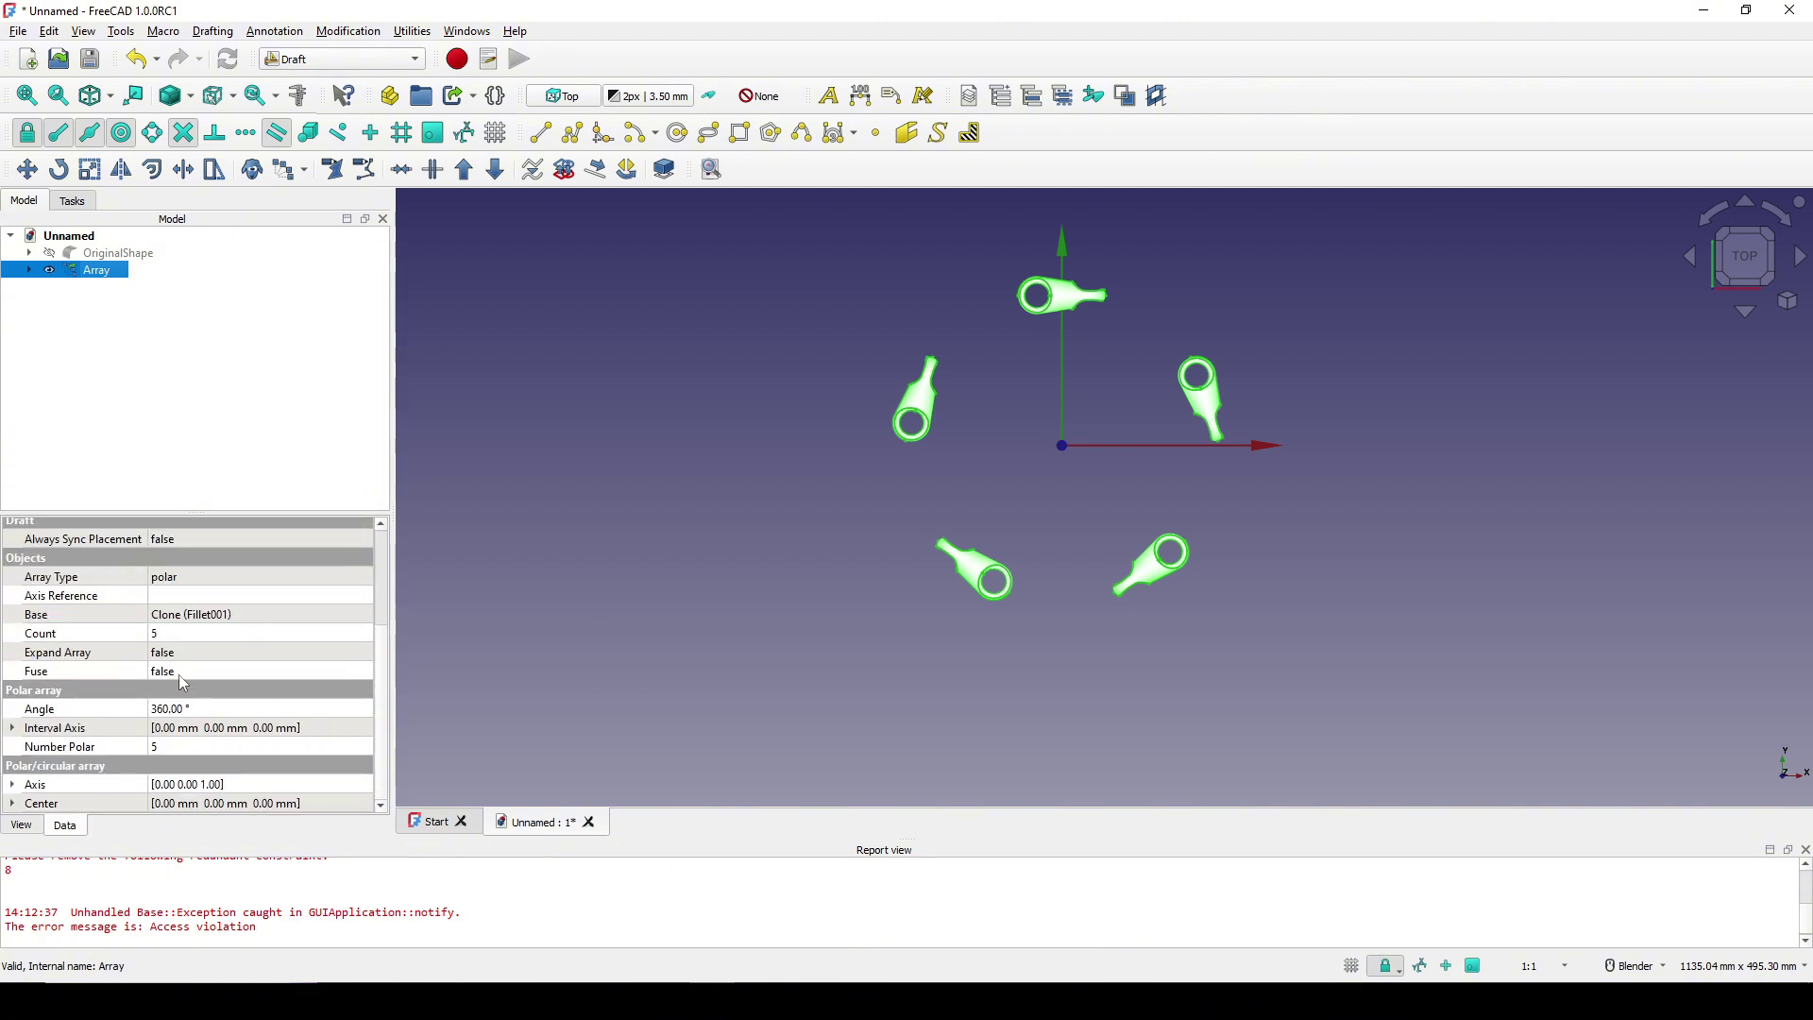
left_click(85, 751)
left_click(182, 747)
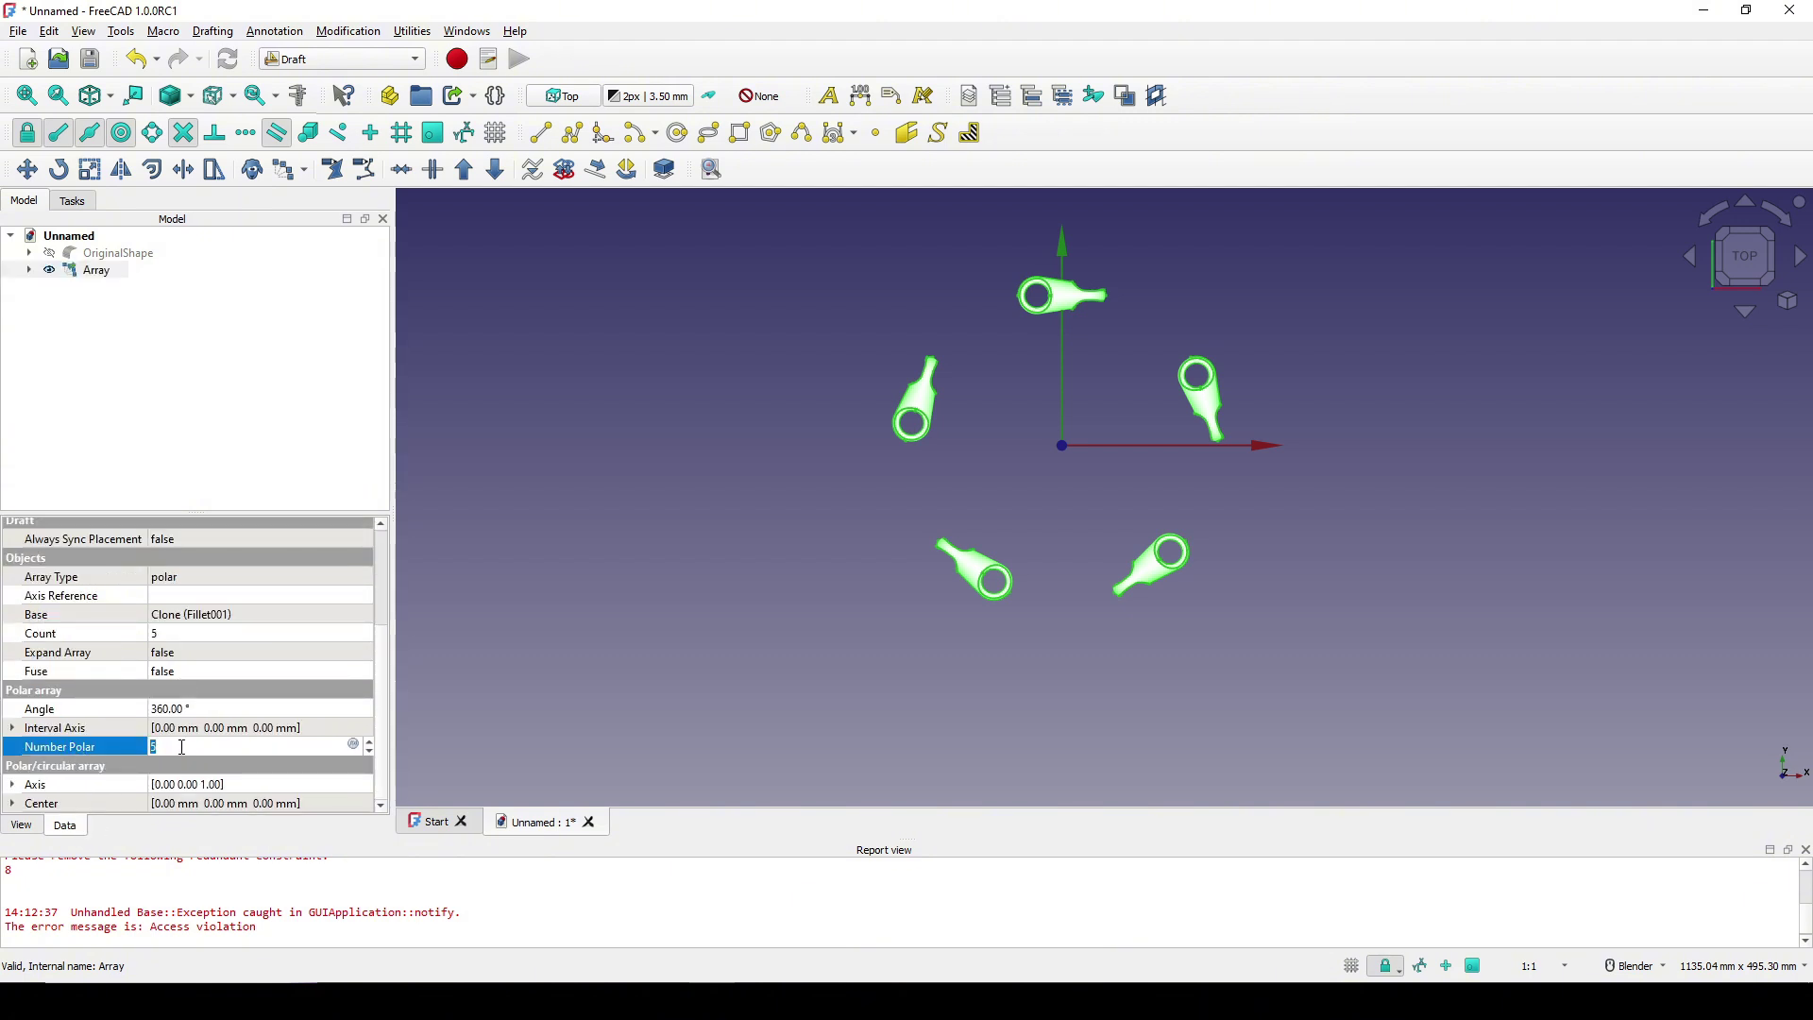
type("1")
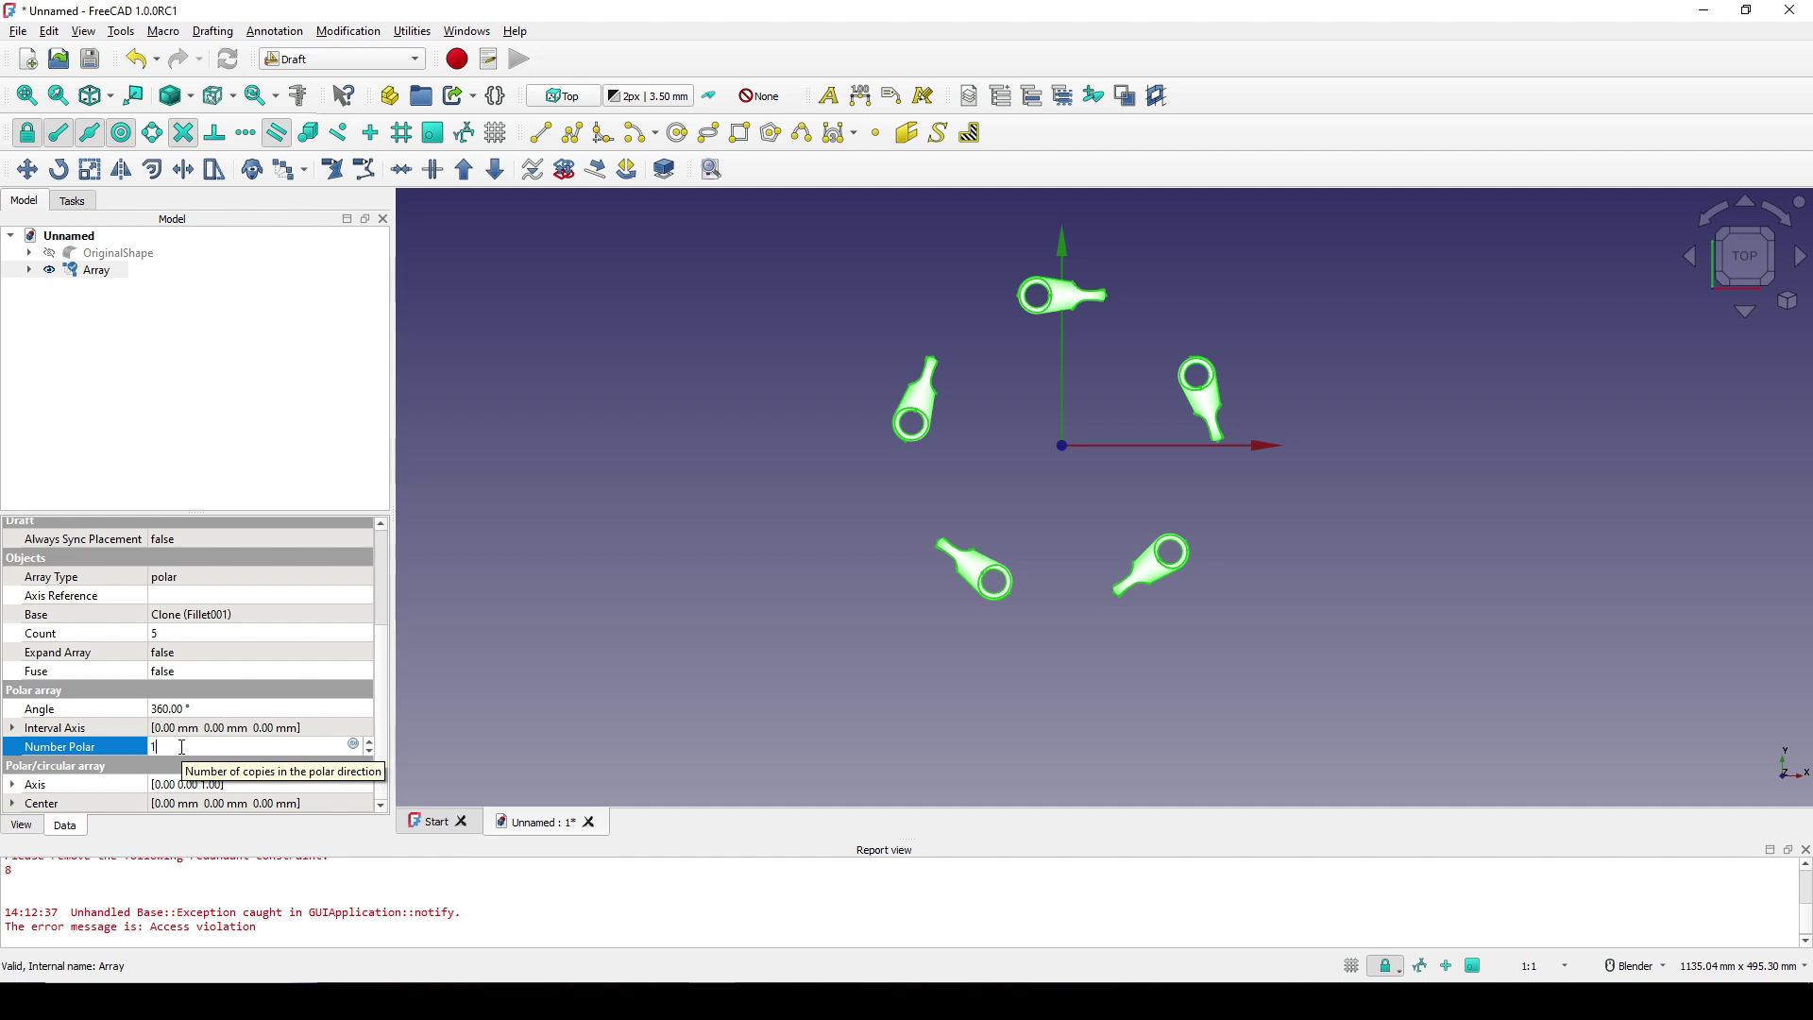
type("0")
key("Return")
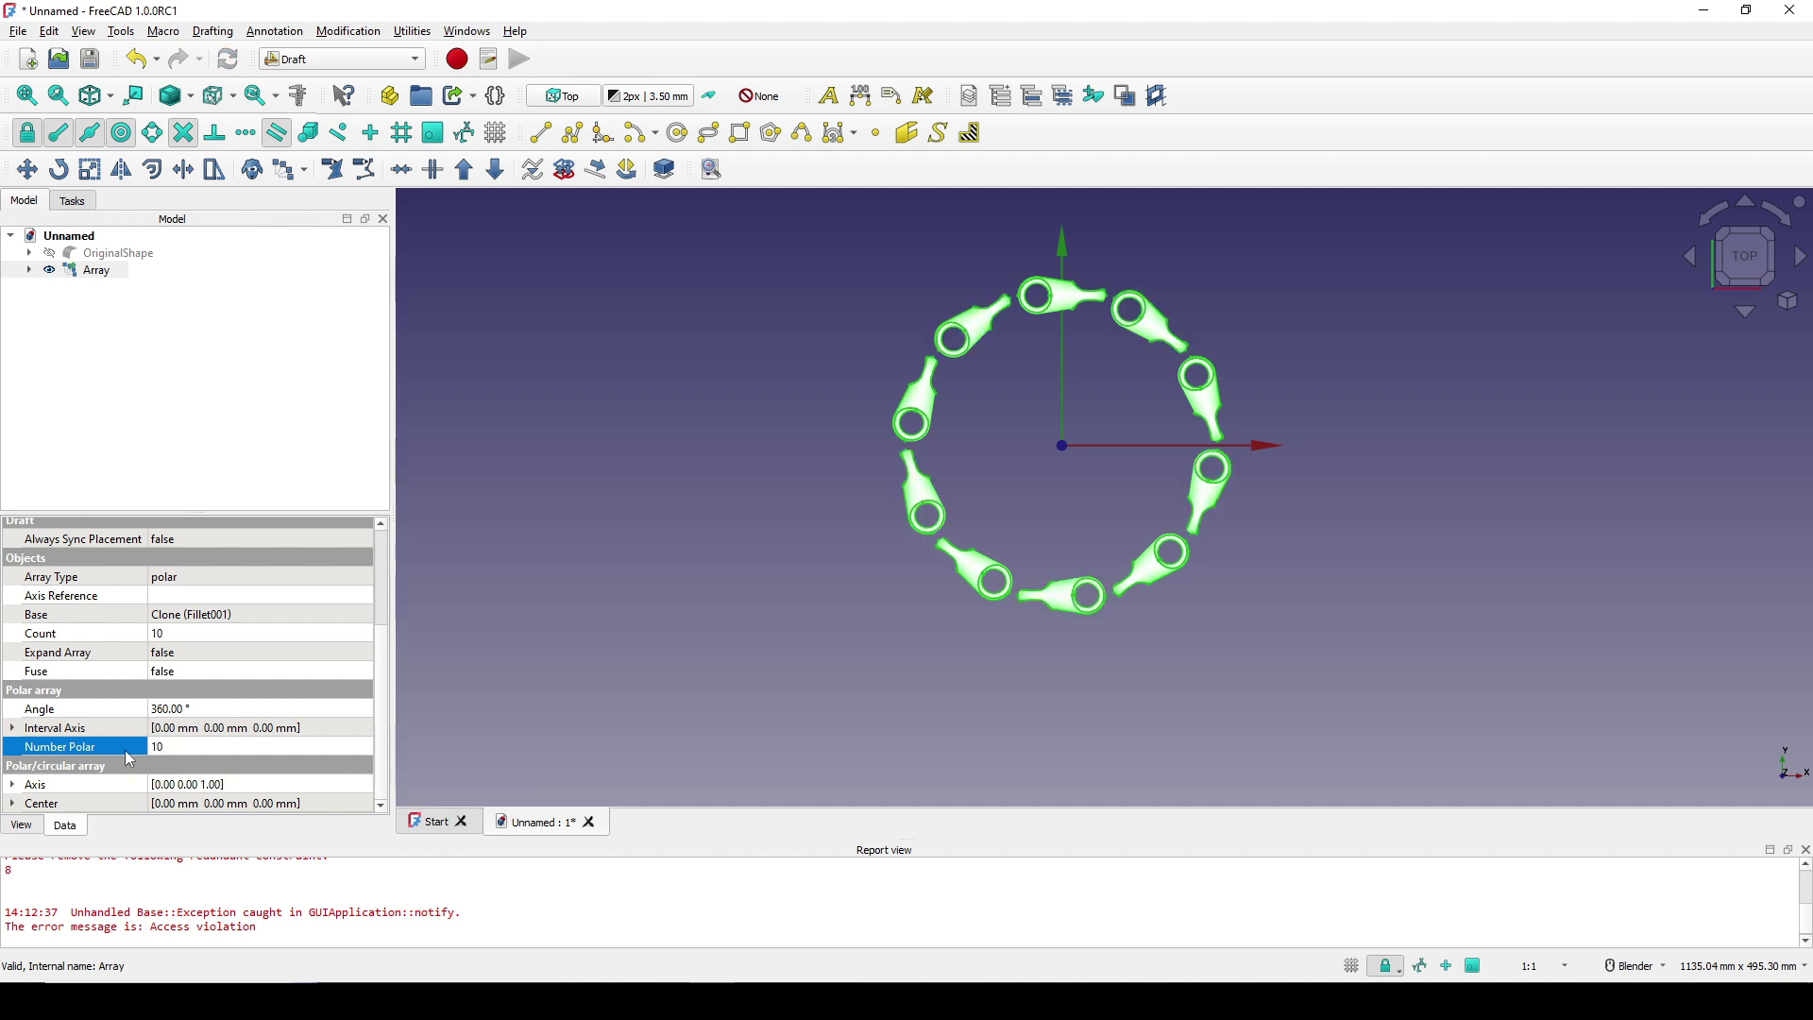
left_click(180, 755)
type("15")
key("Return")
scroll(1176, 564, "up", 3)
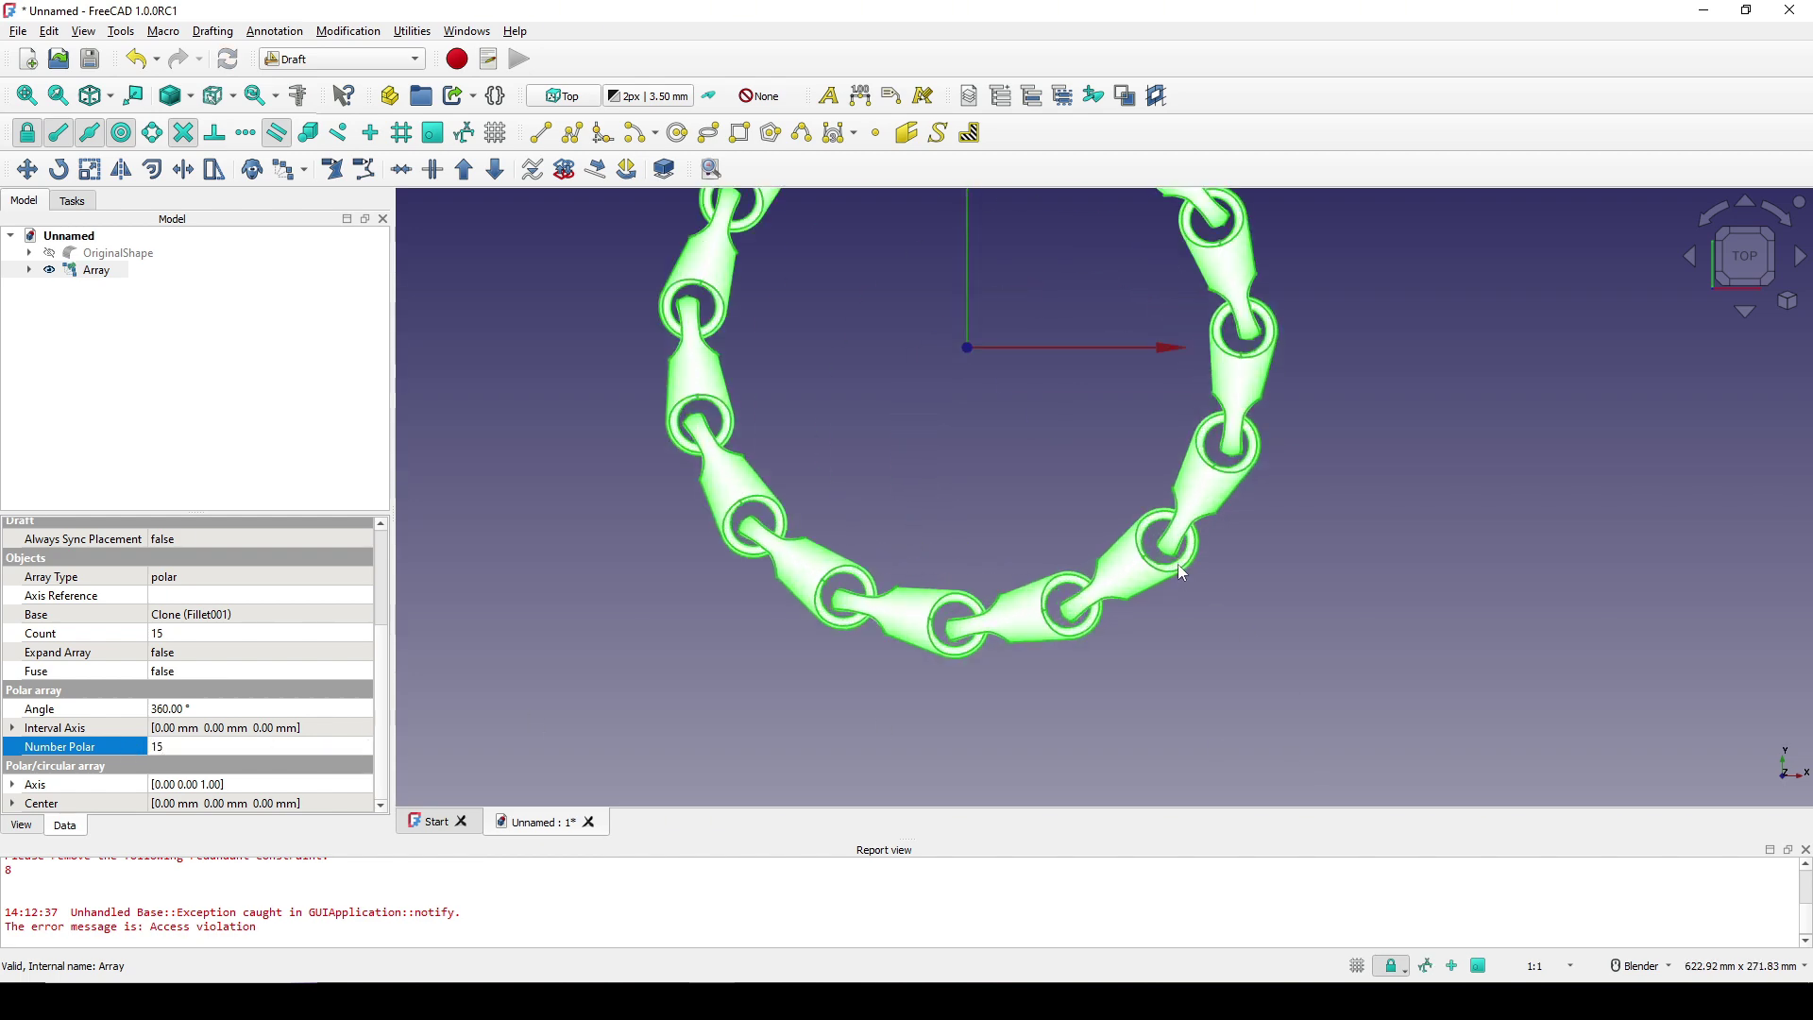
middle_click_drag(1177, 564, 1217, 518)
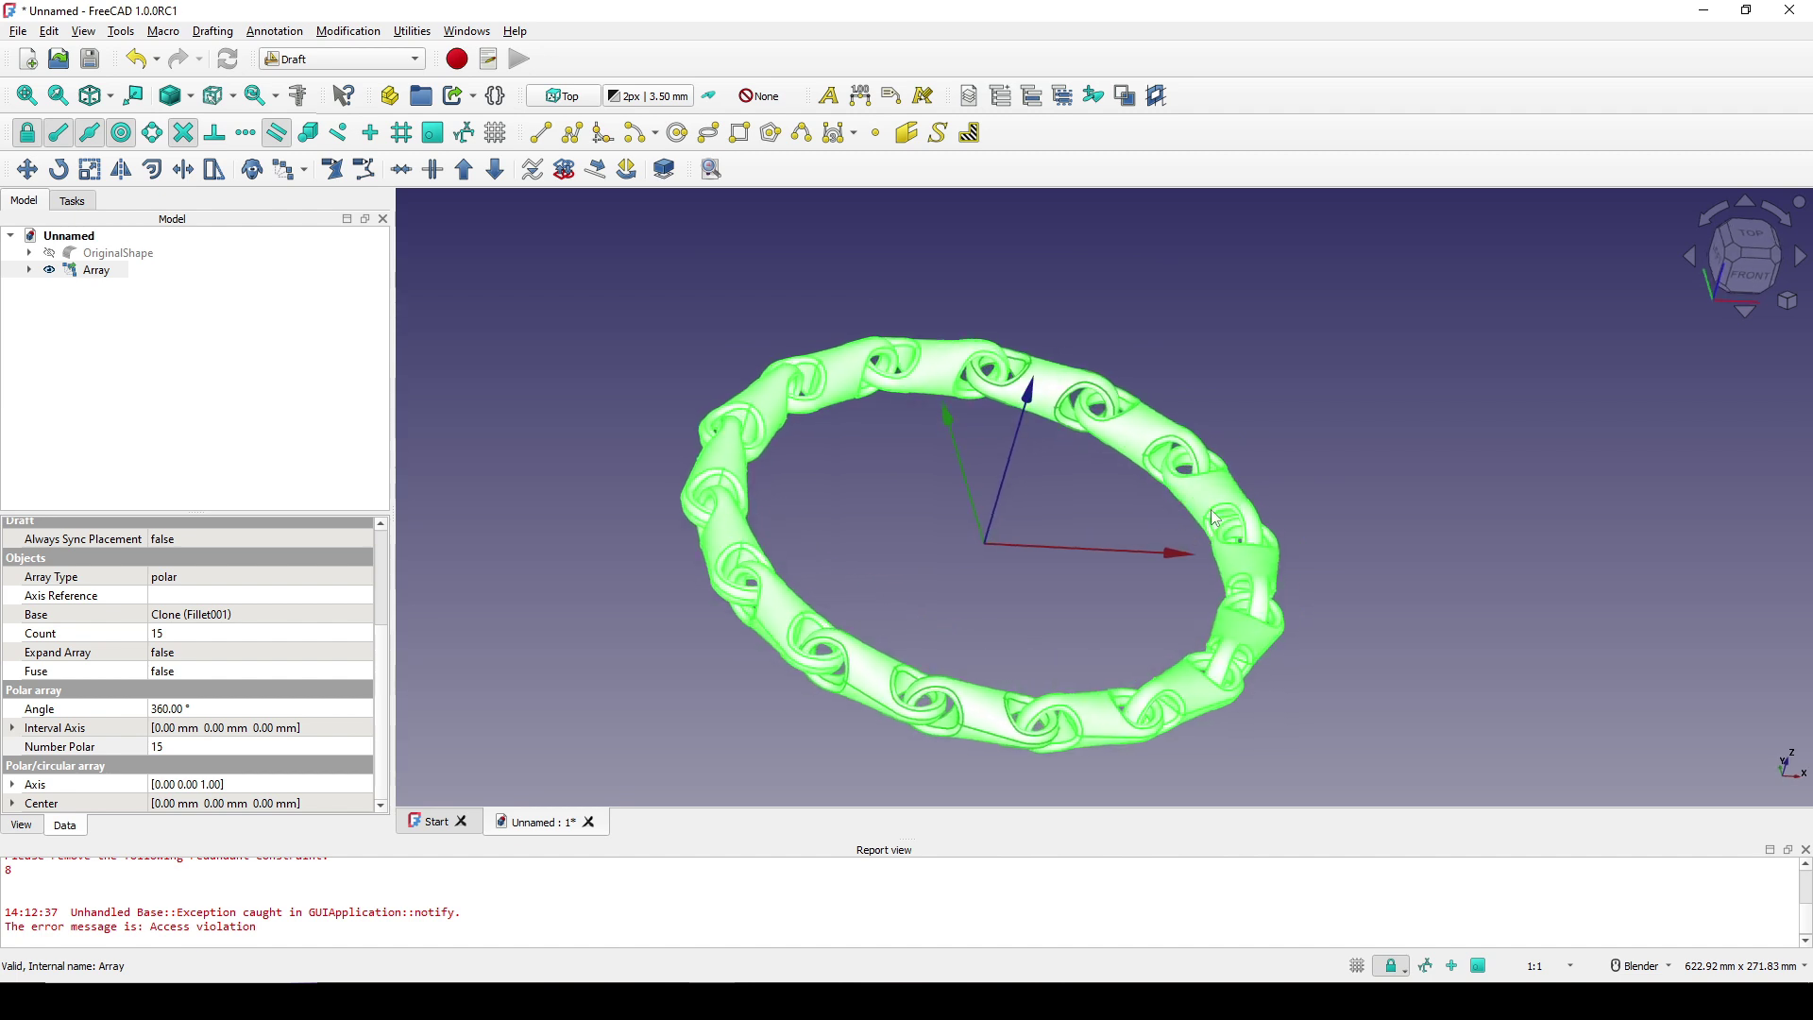
Step: Downgrade the Array into separate solids, then upgrade them into Compound001
left_click(100, 280)
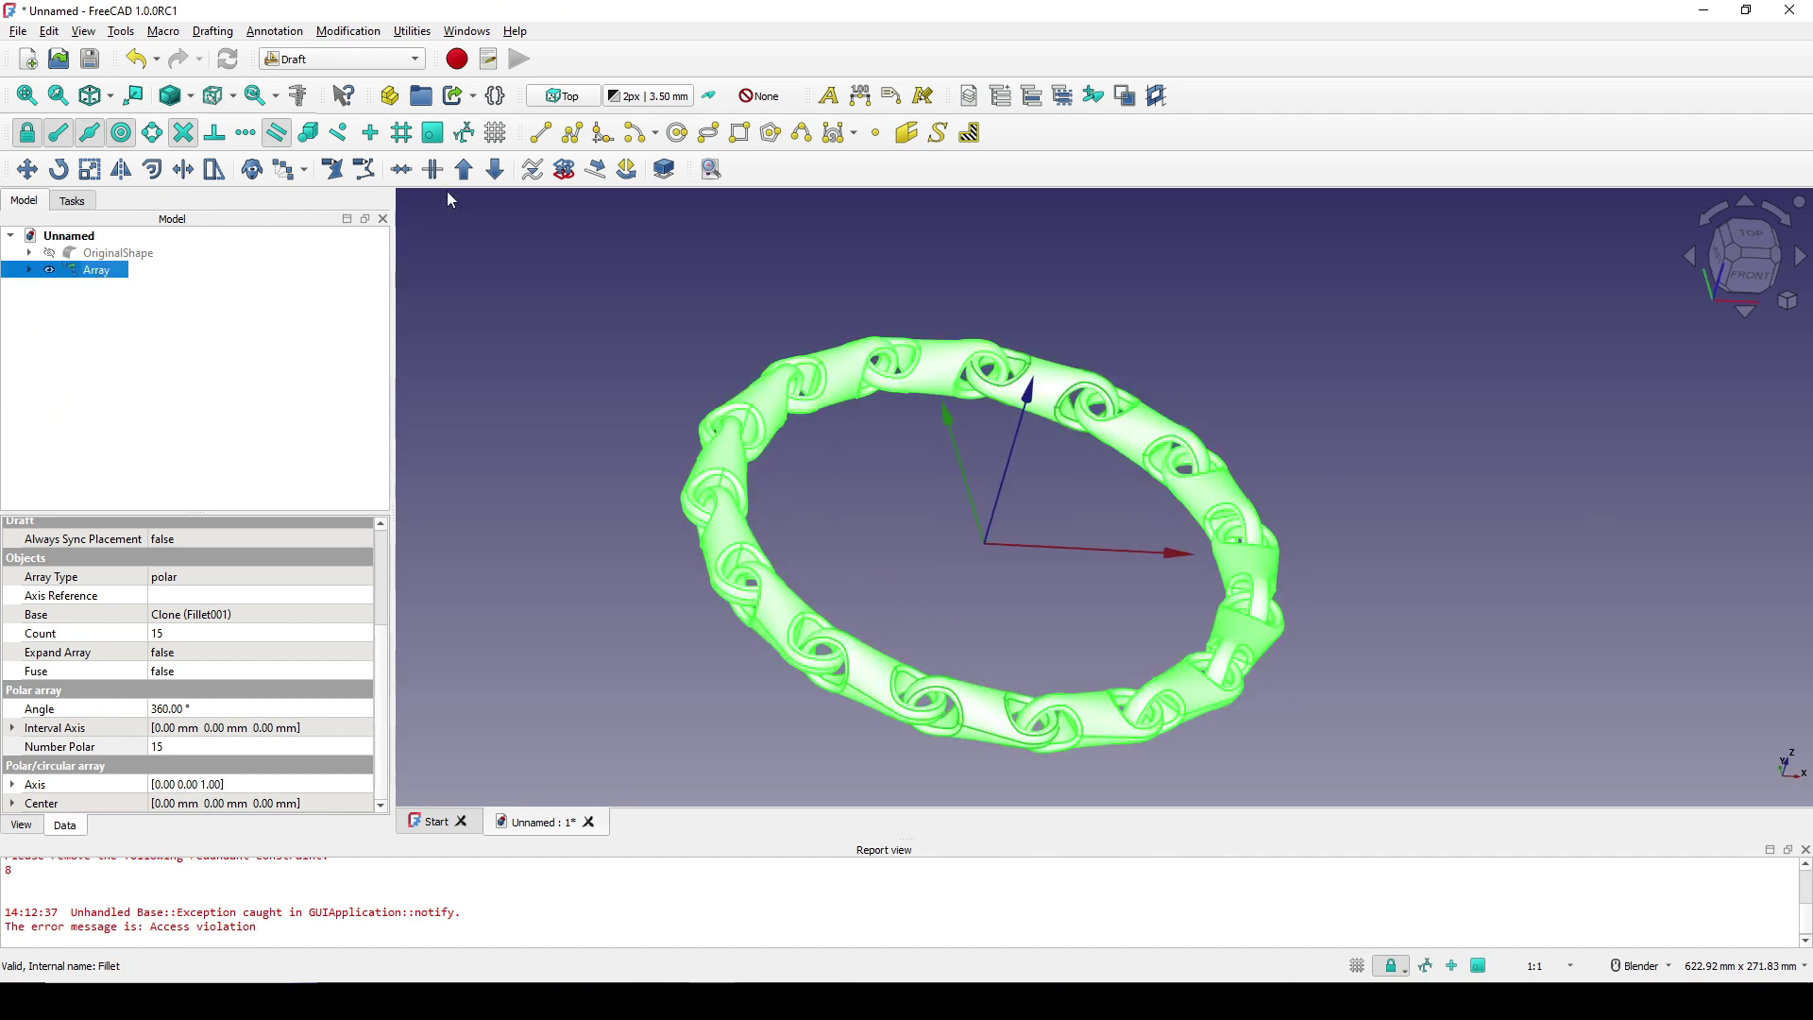
left_click(496, 172)
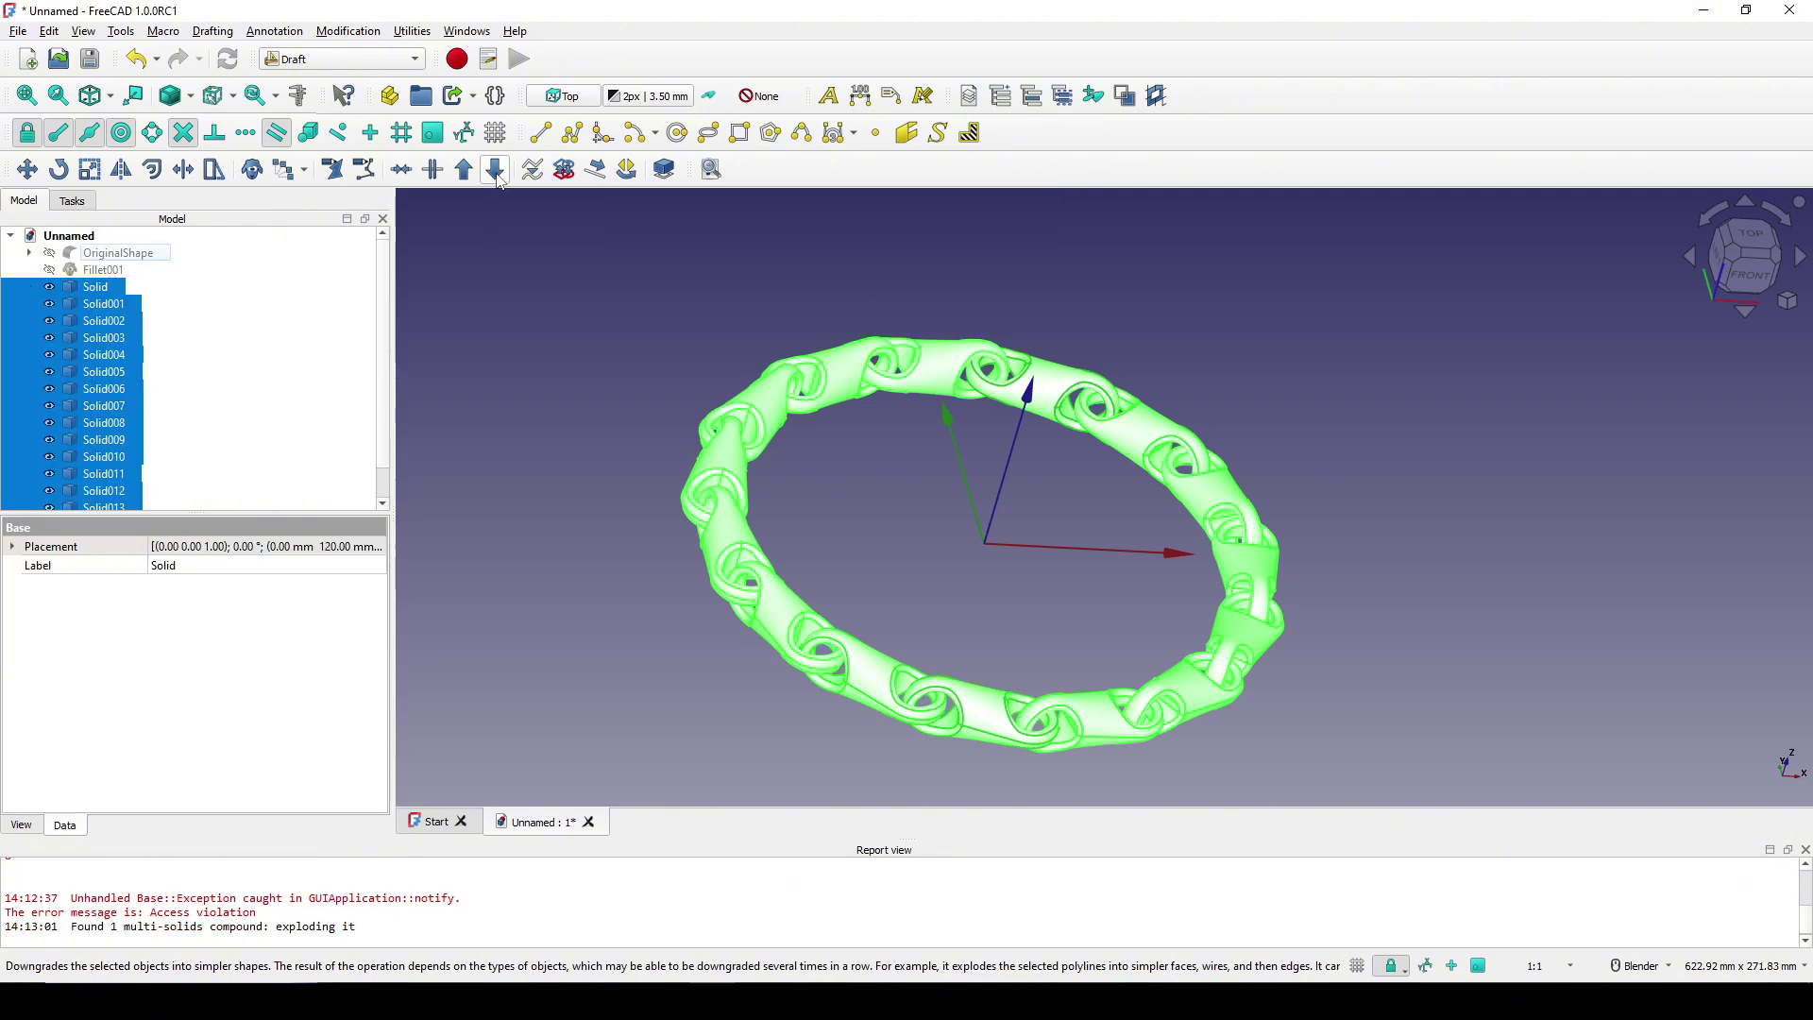
scroll(119, 378, "down", 1)
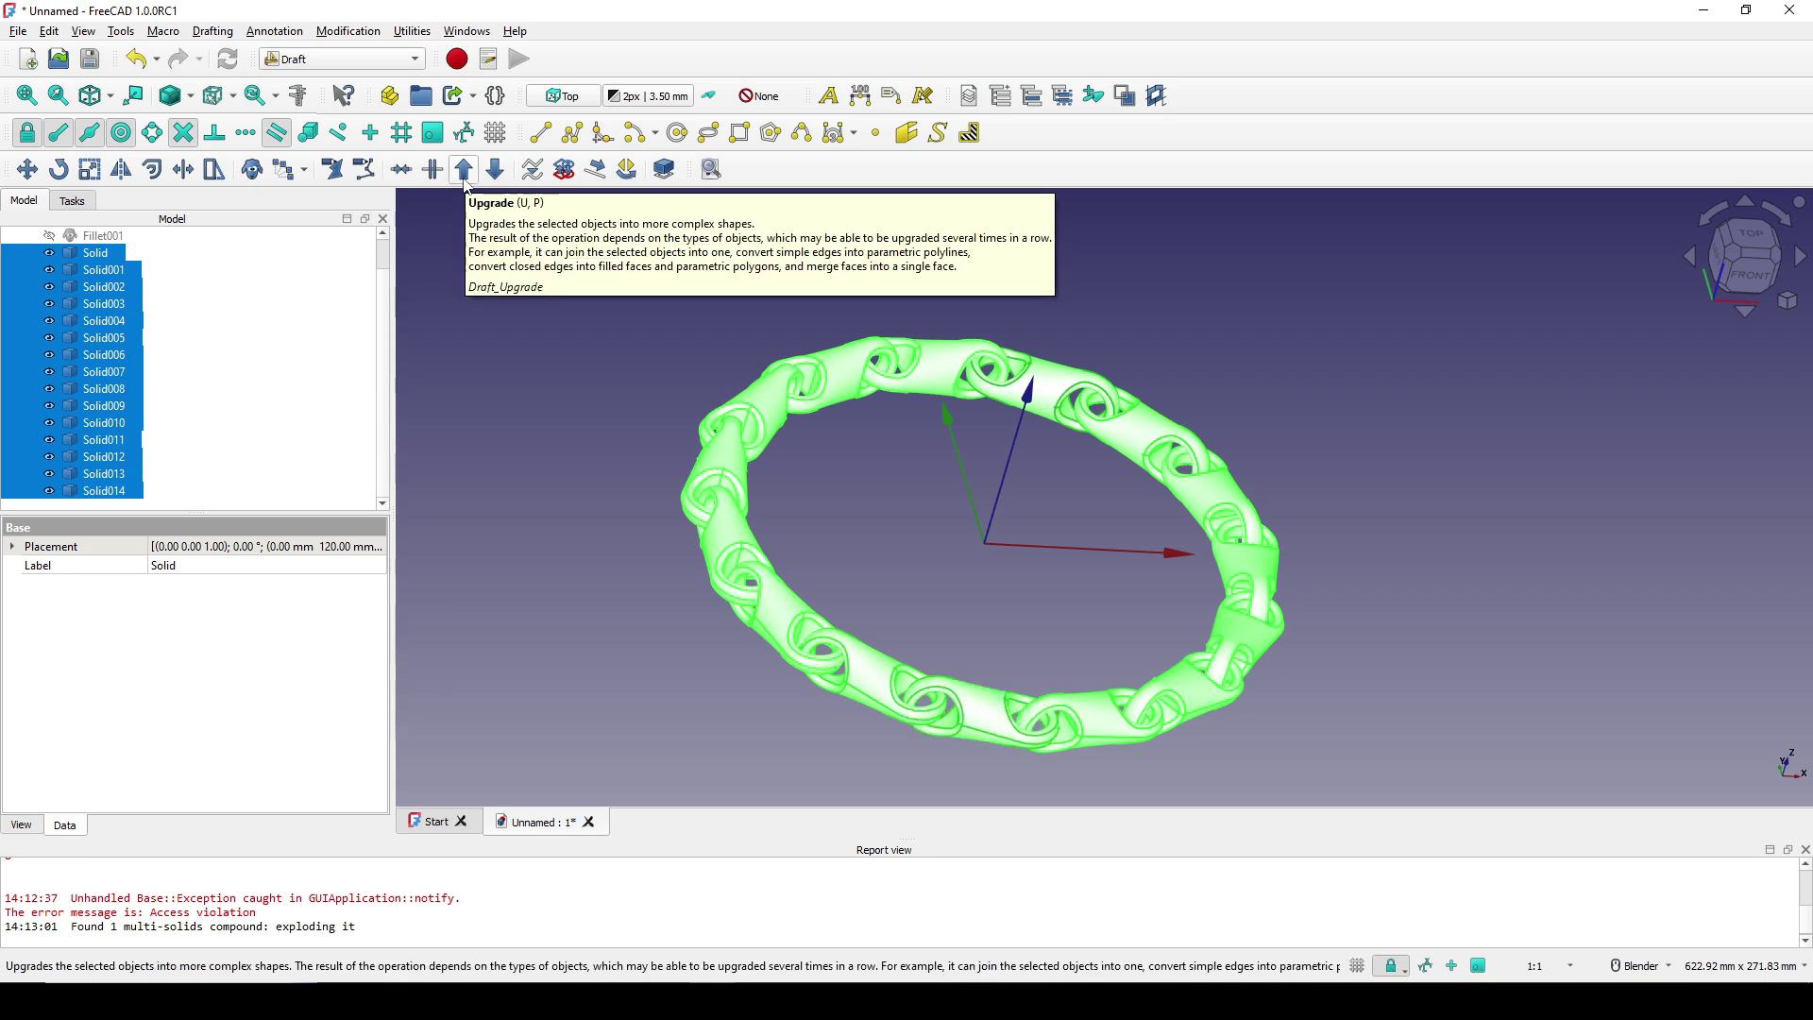
left_click(465, 171)
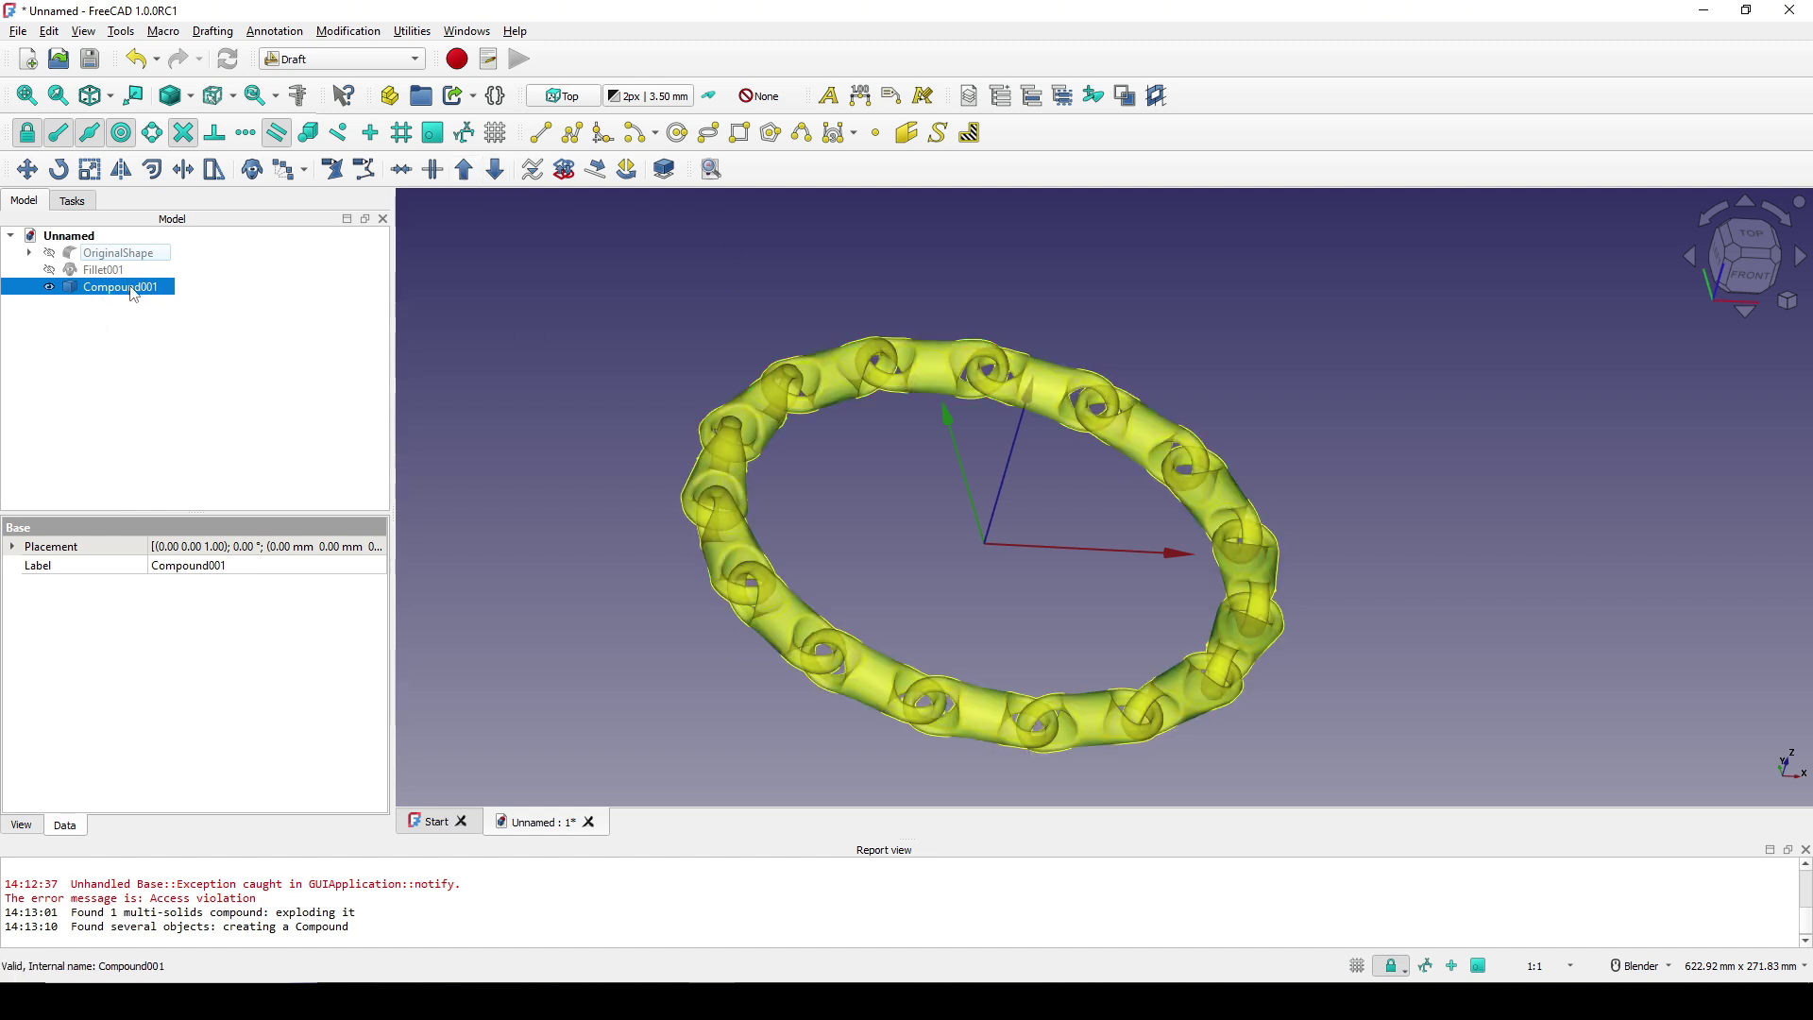
Step: Lower Compound001's Deviation from 0.50 to 0.01 and zoom in on the smoother links
left_click(23, 827)
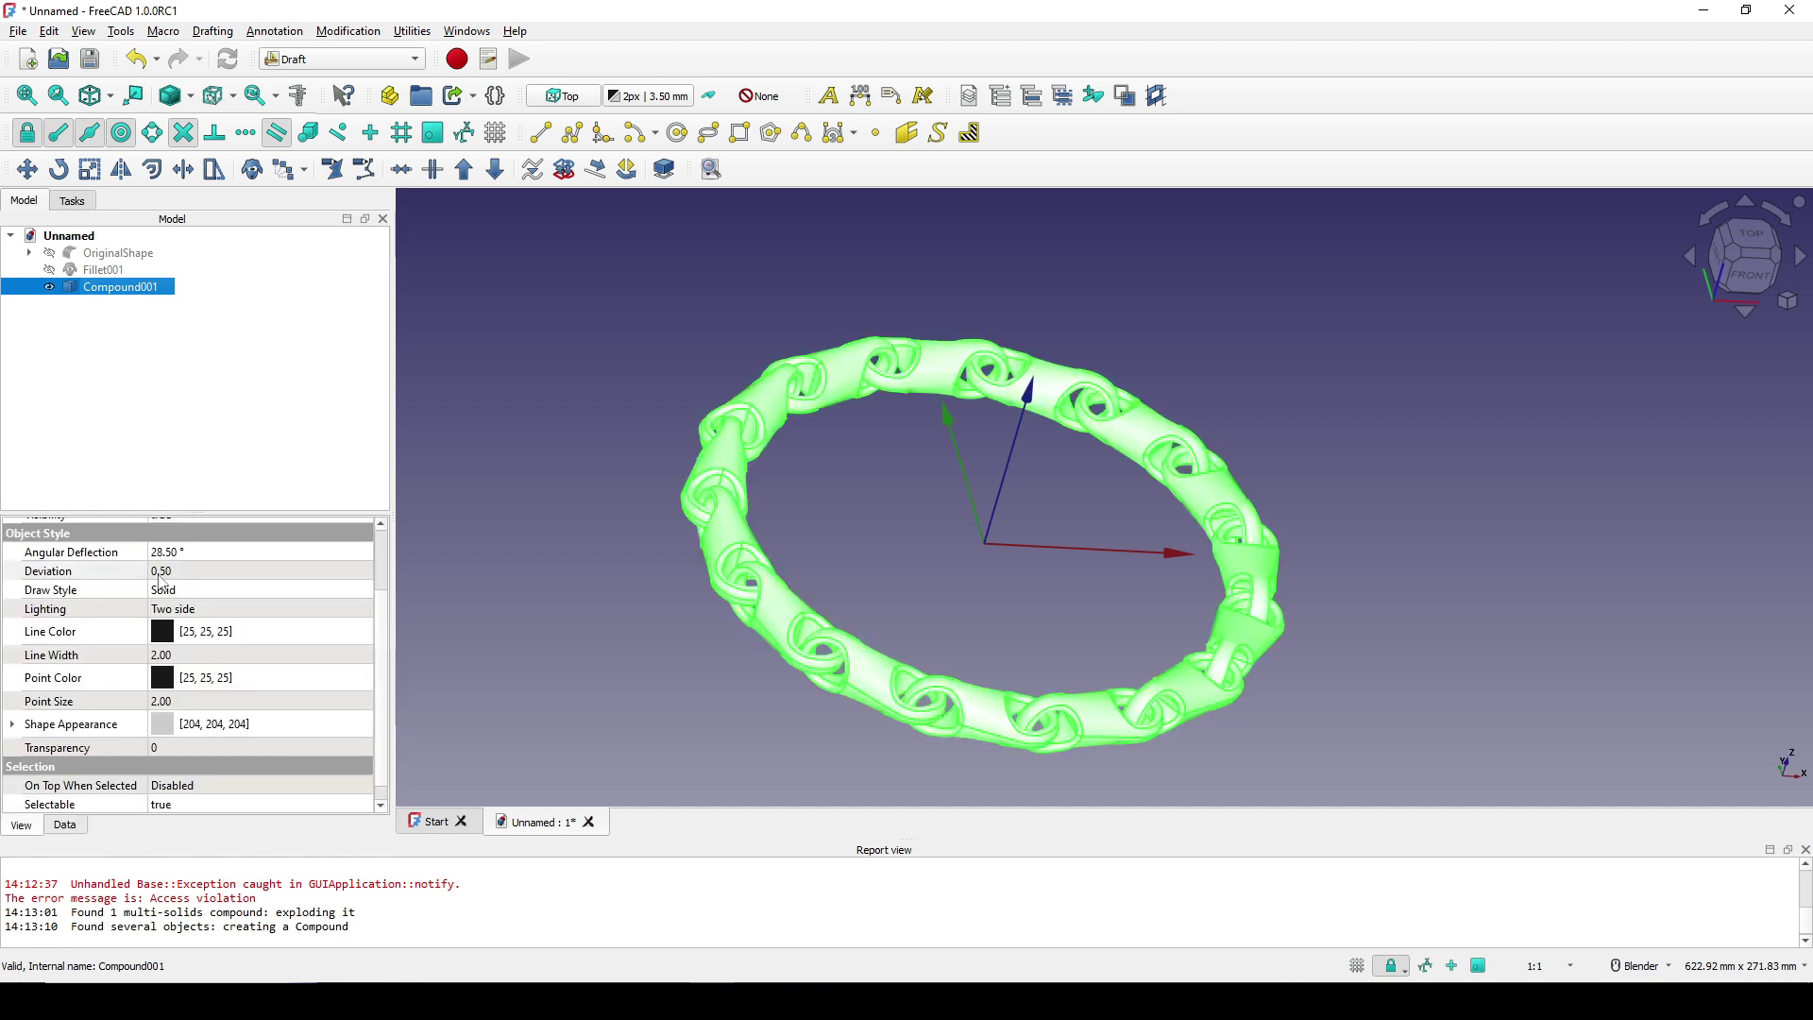
left_click(189, 572)
type("0.")
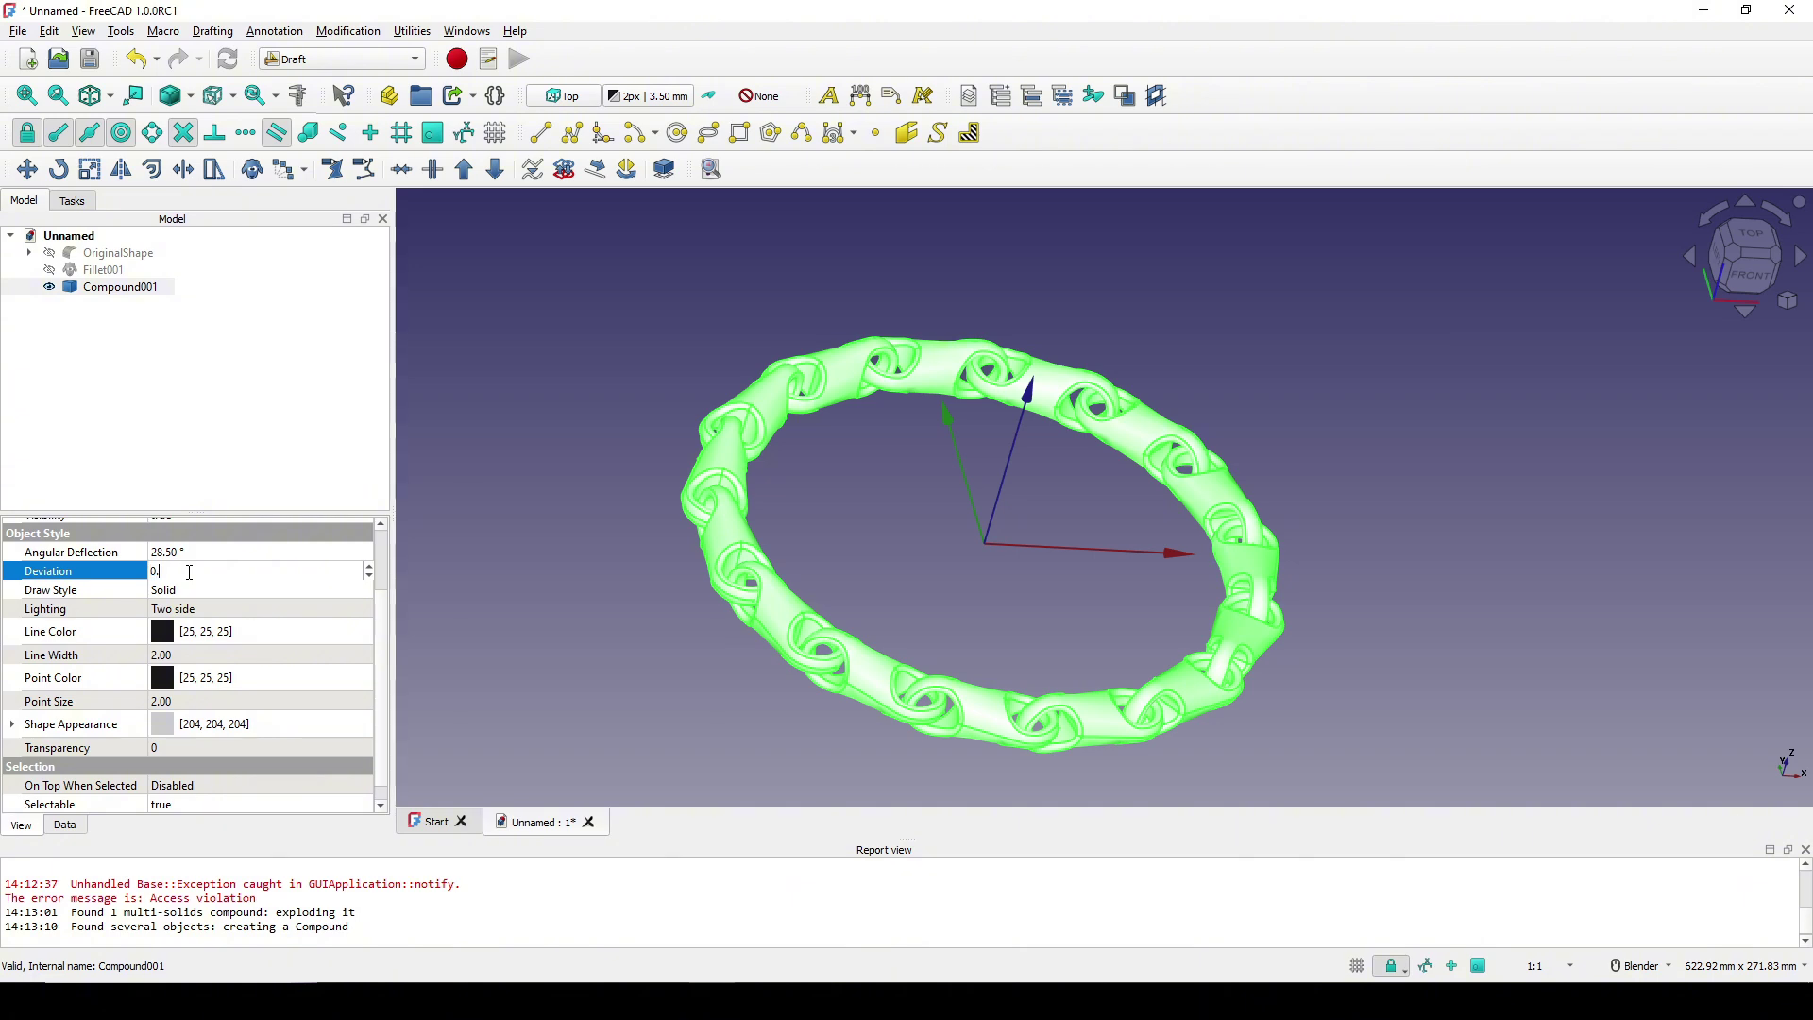
type("01")
left_click(1272, 400)
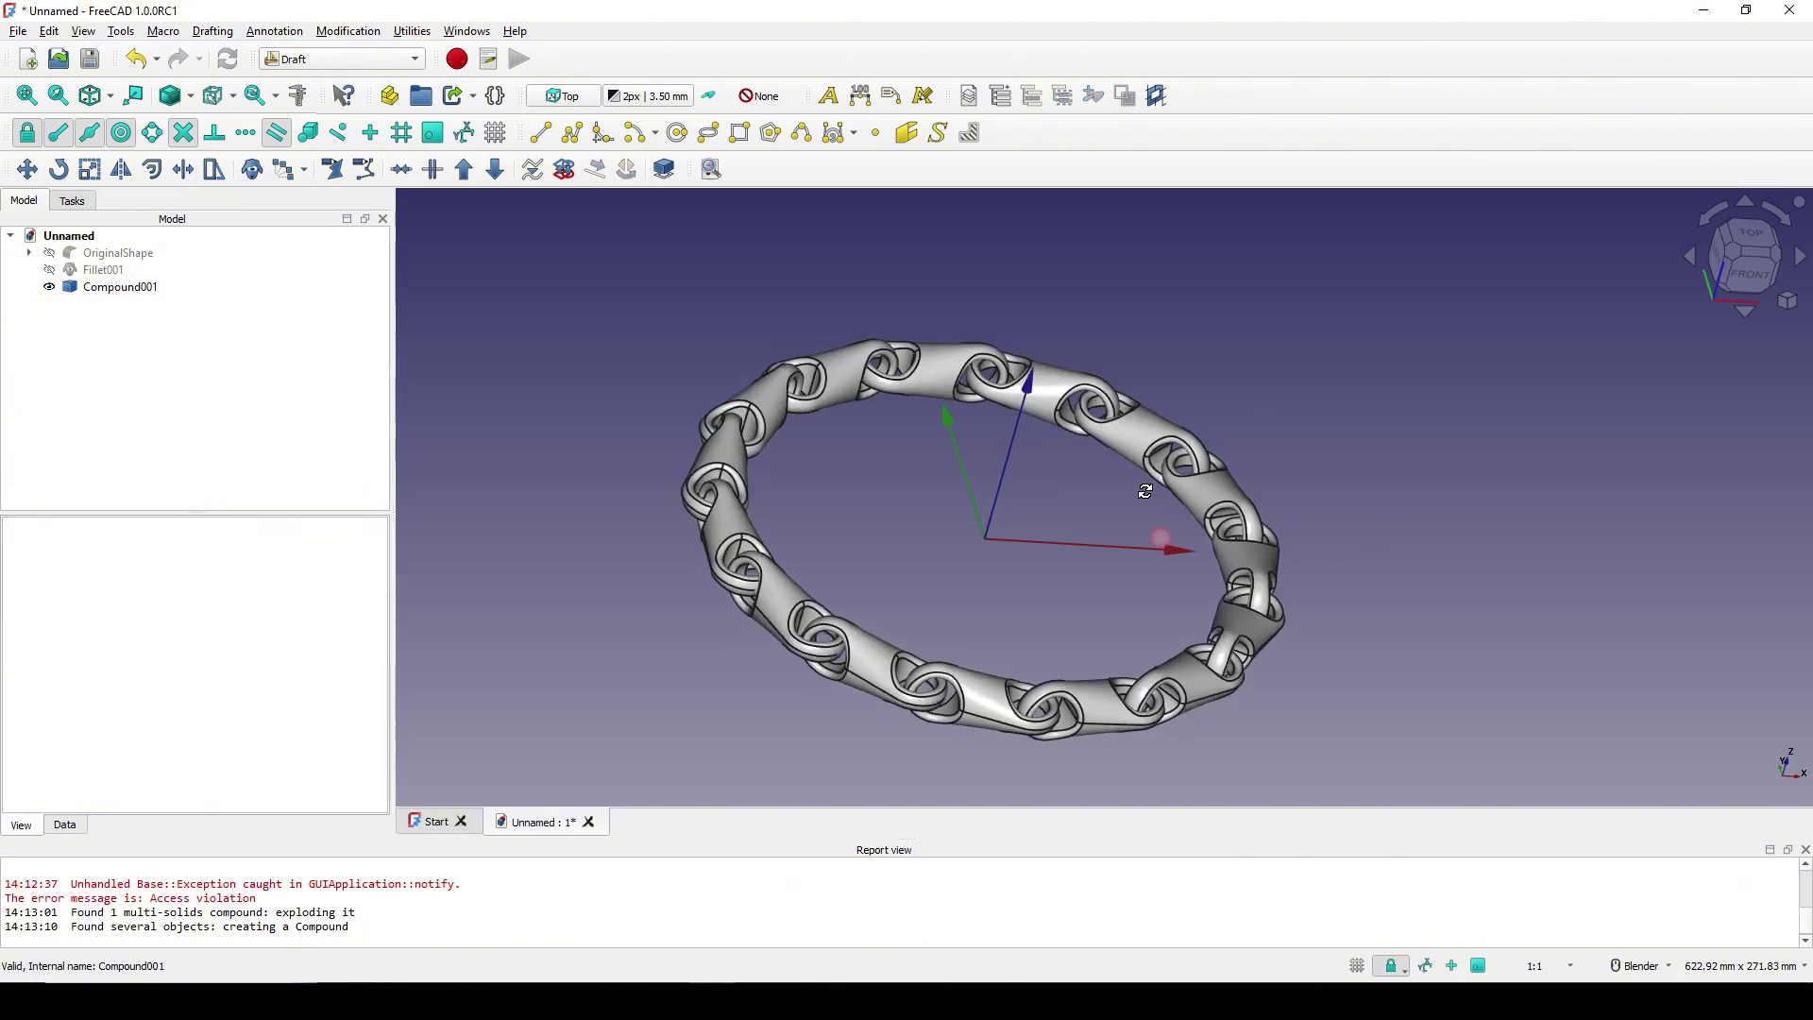
scroll(1256, 510, "up", 2)
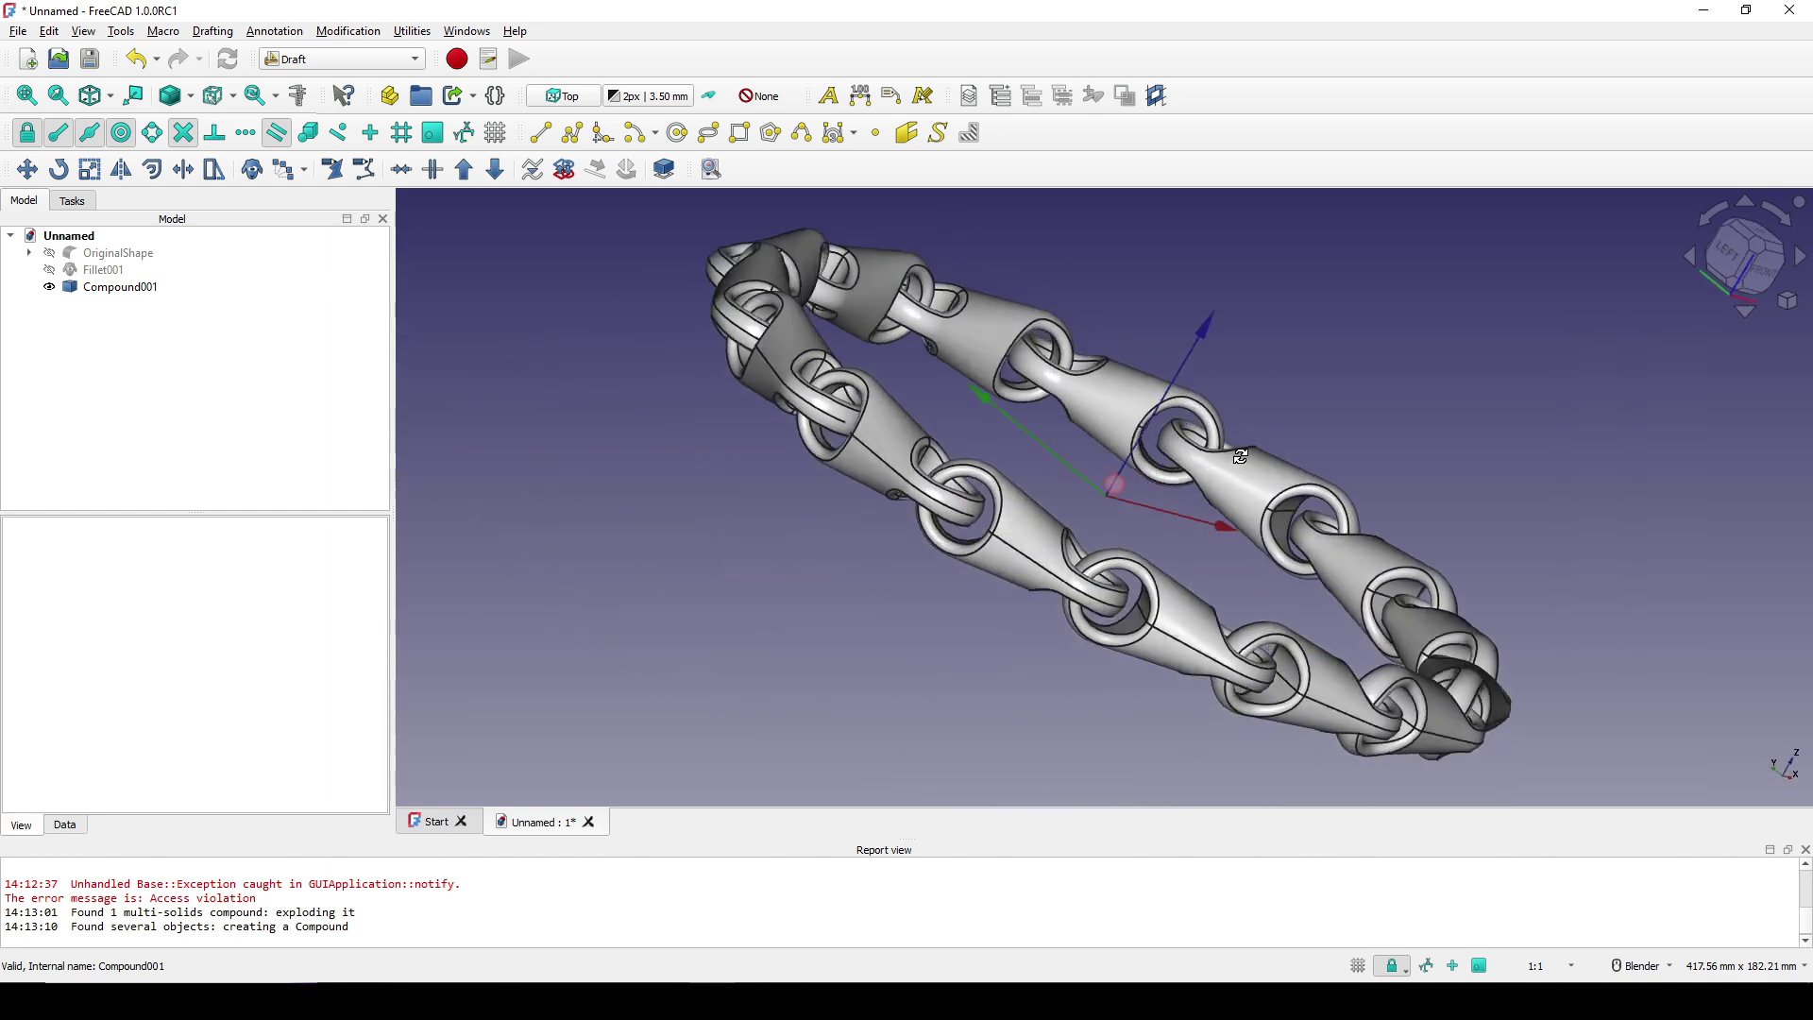
scroll(899, 458, "up", 2)
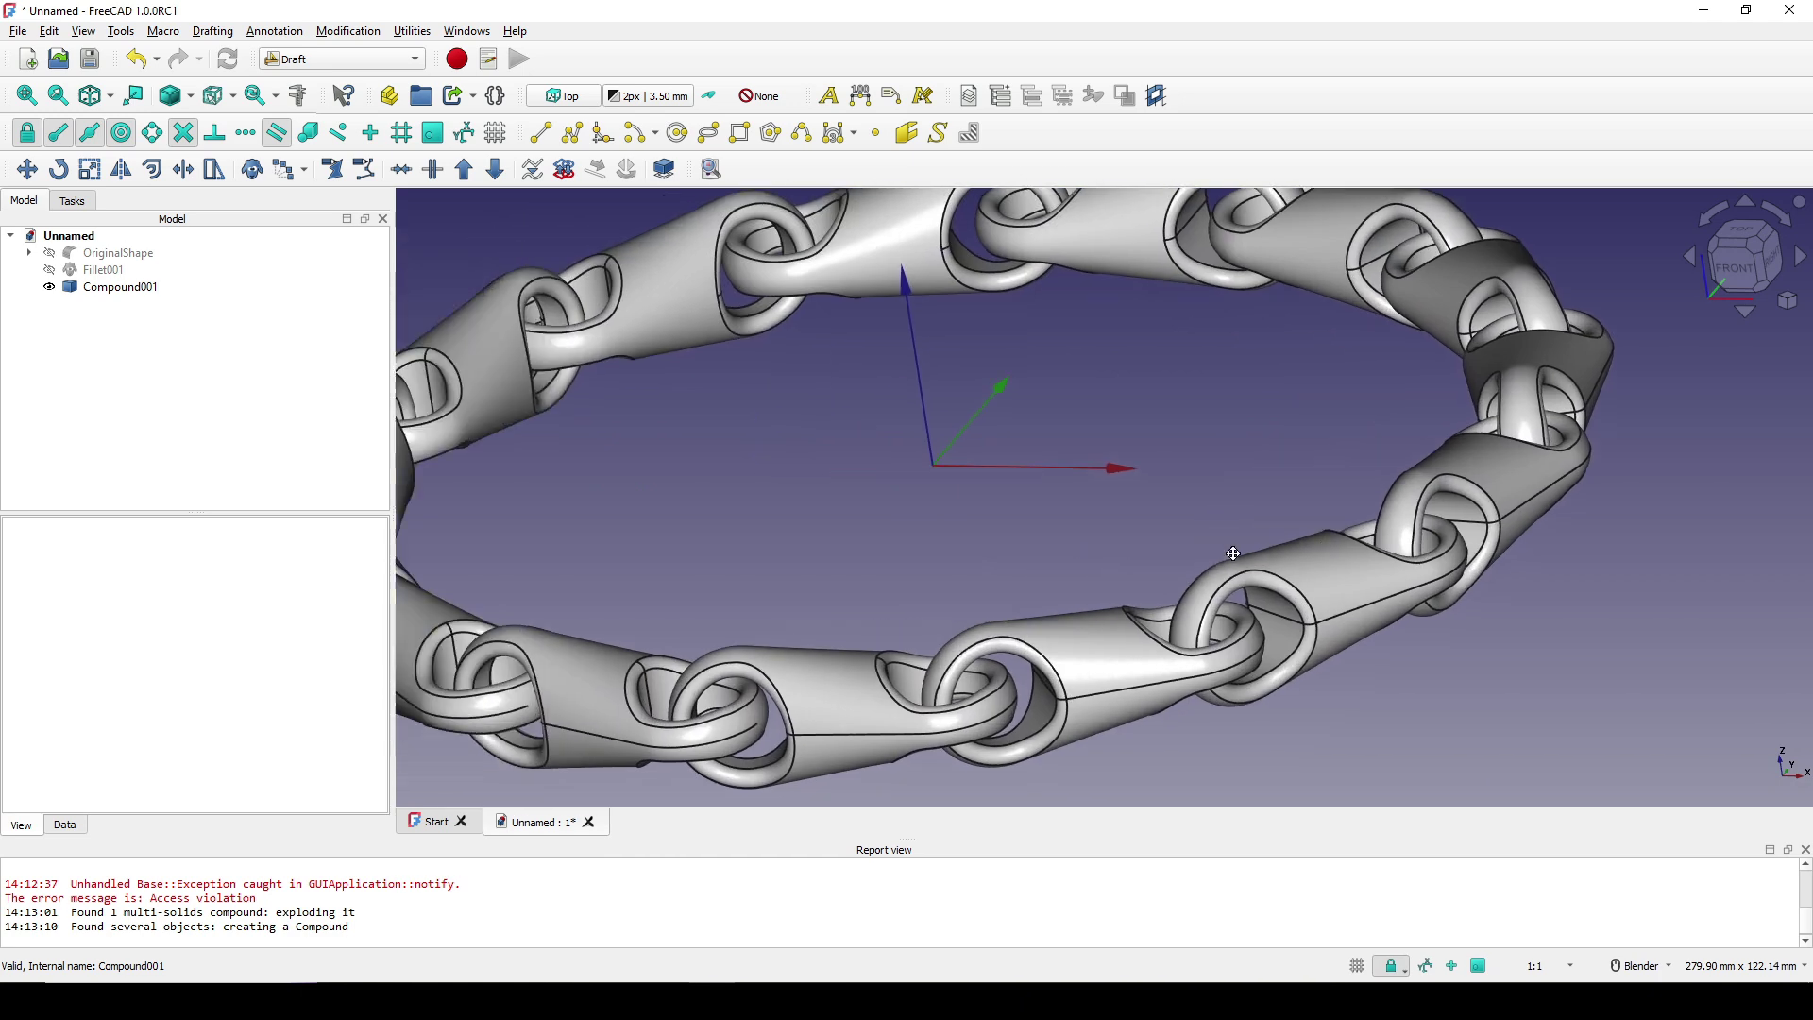
scroll(1275, 571, "down", 2)
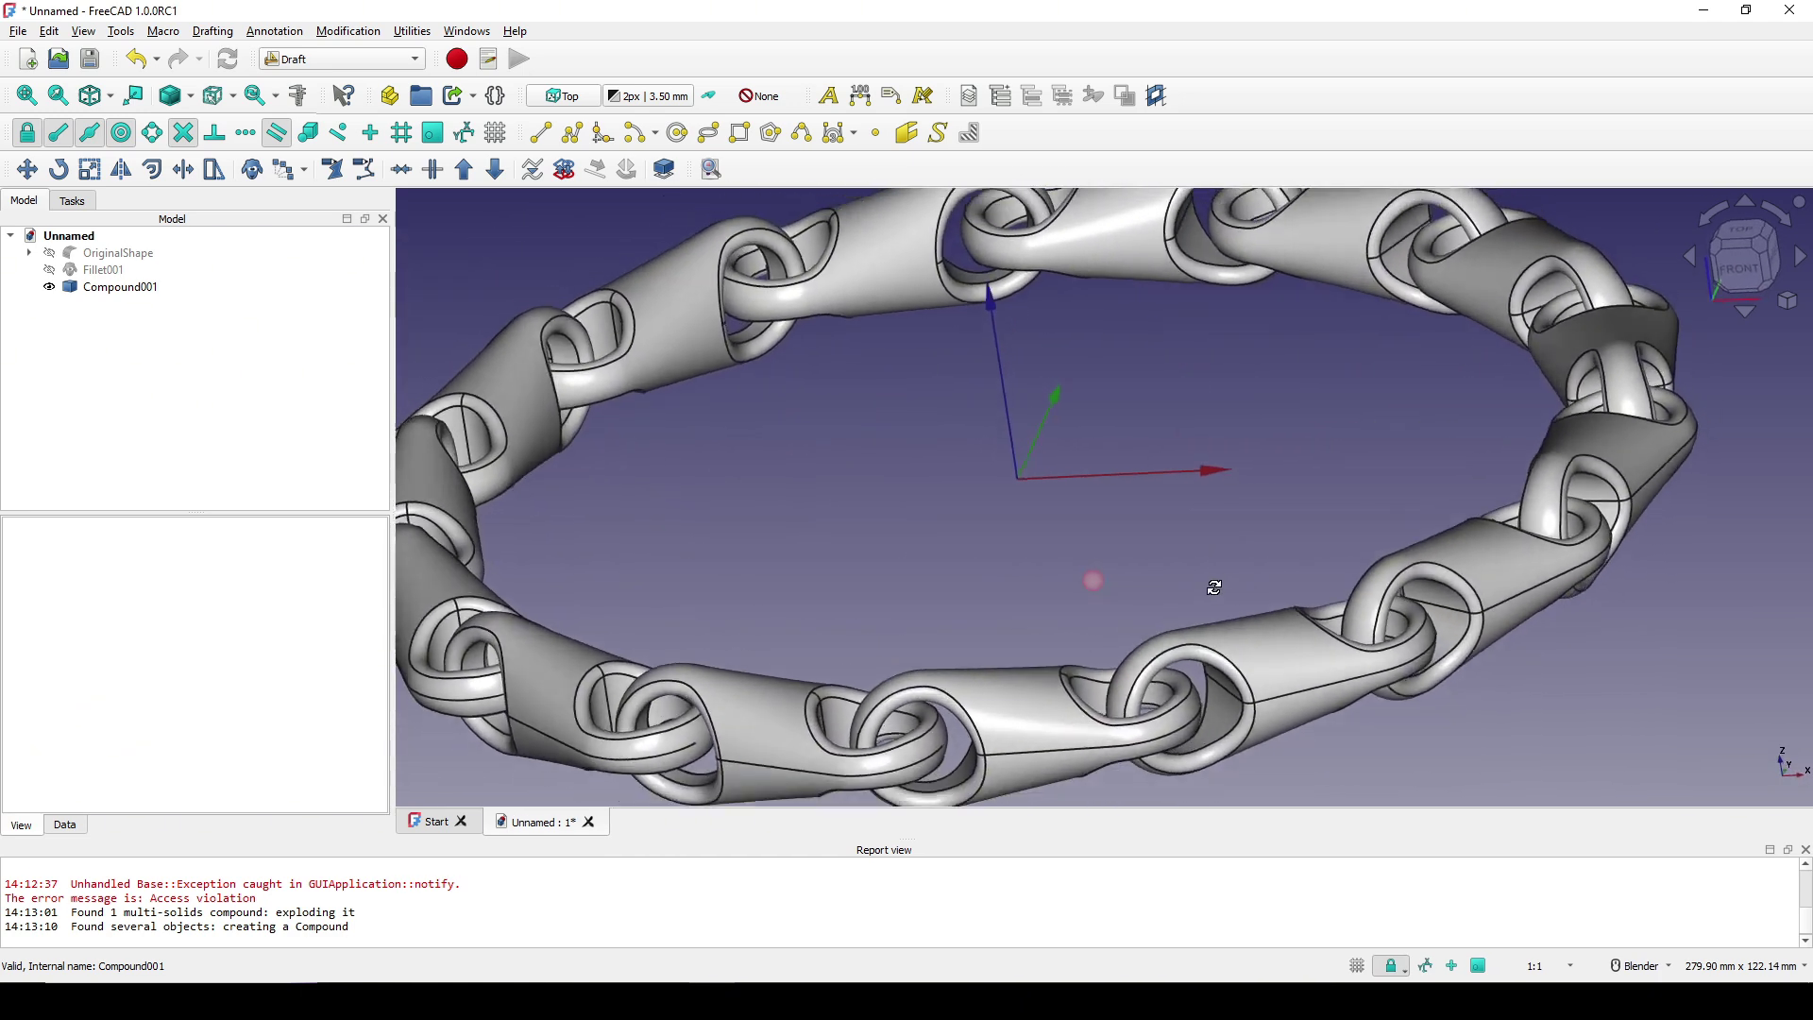